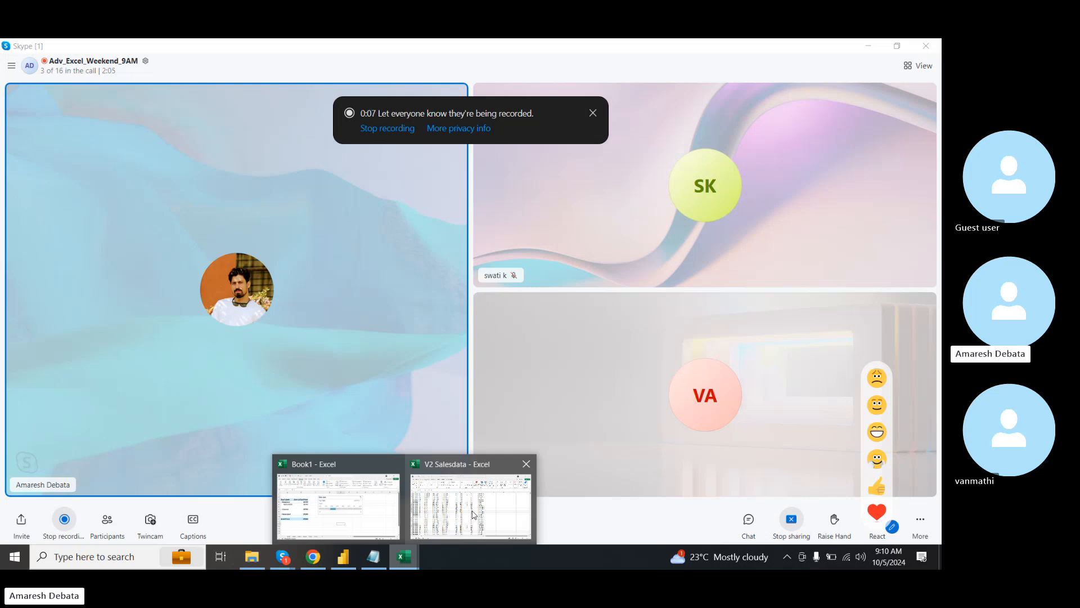
- Switch to the V2 Salesdata workbook and autofit the width of all columns on the Data sheet
left_click(472, 514)
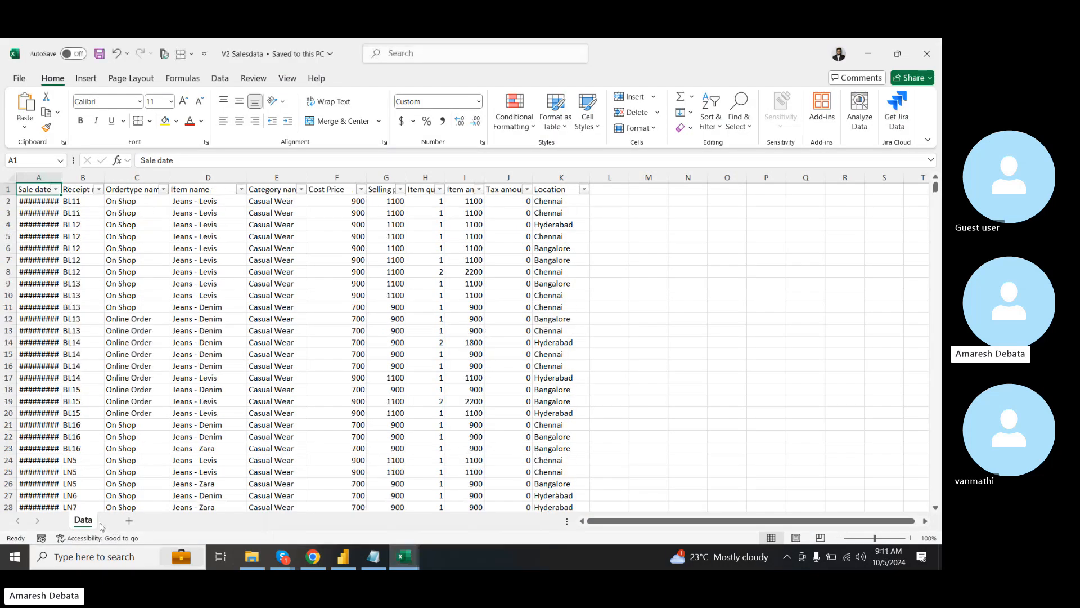
left_click(9, 177)
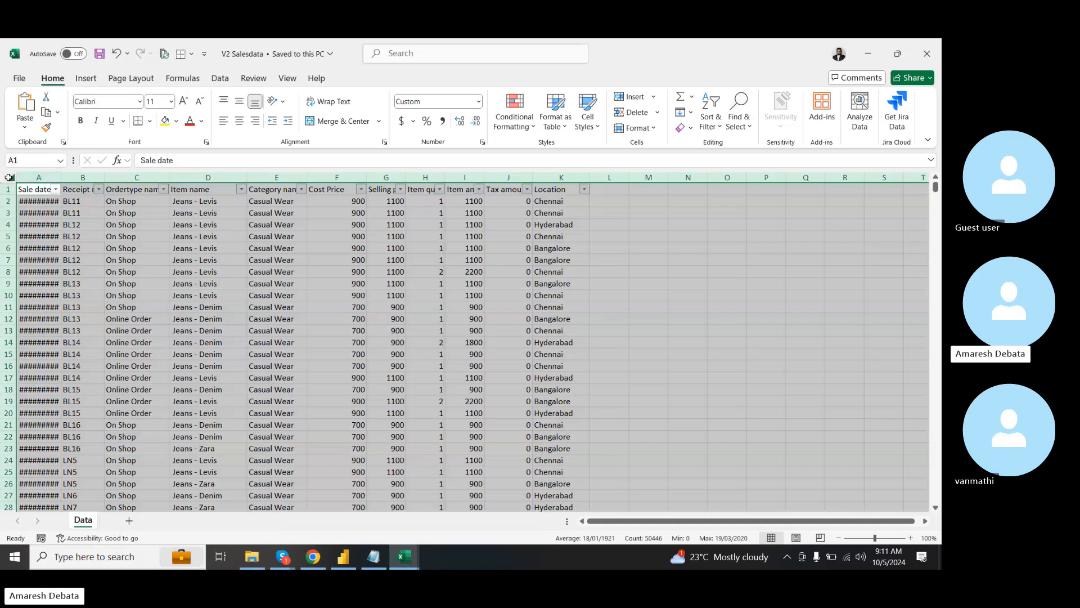
double_click(63, 177)
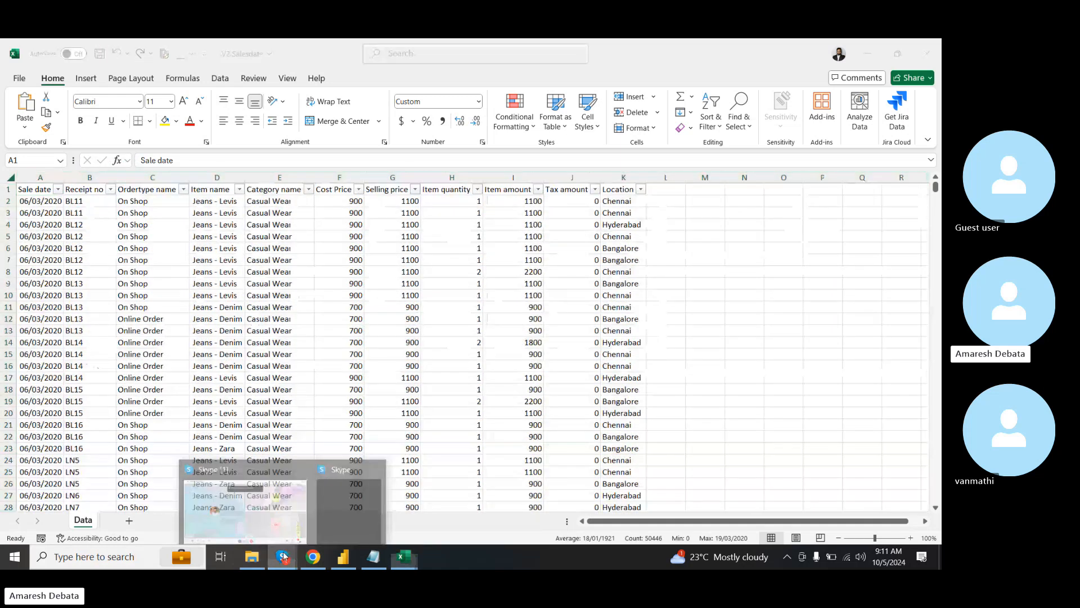
left_click(285, 552)
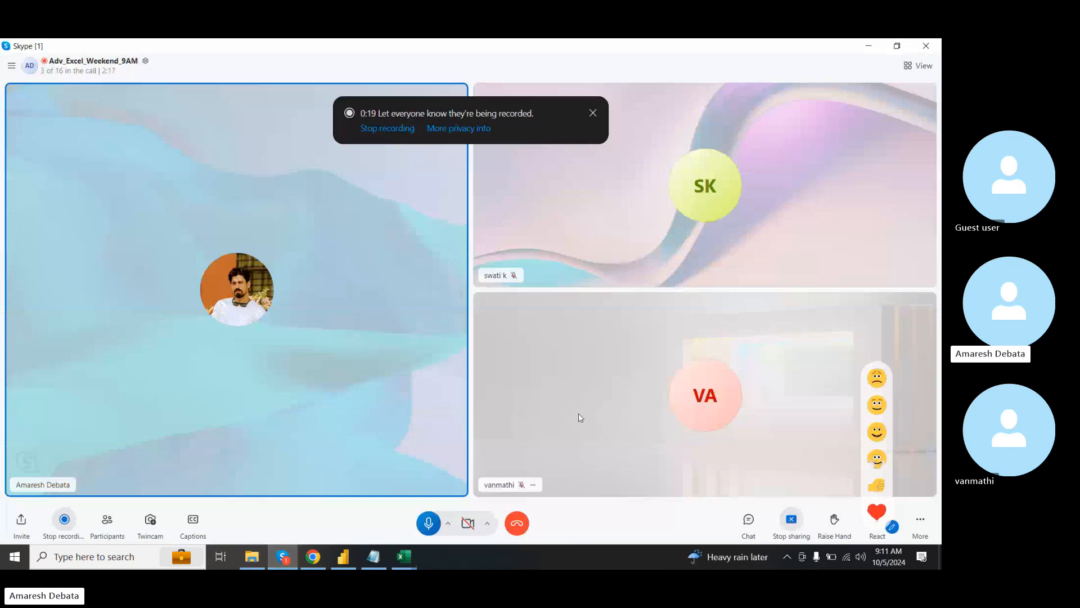
key("alt+Tab")
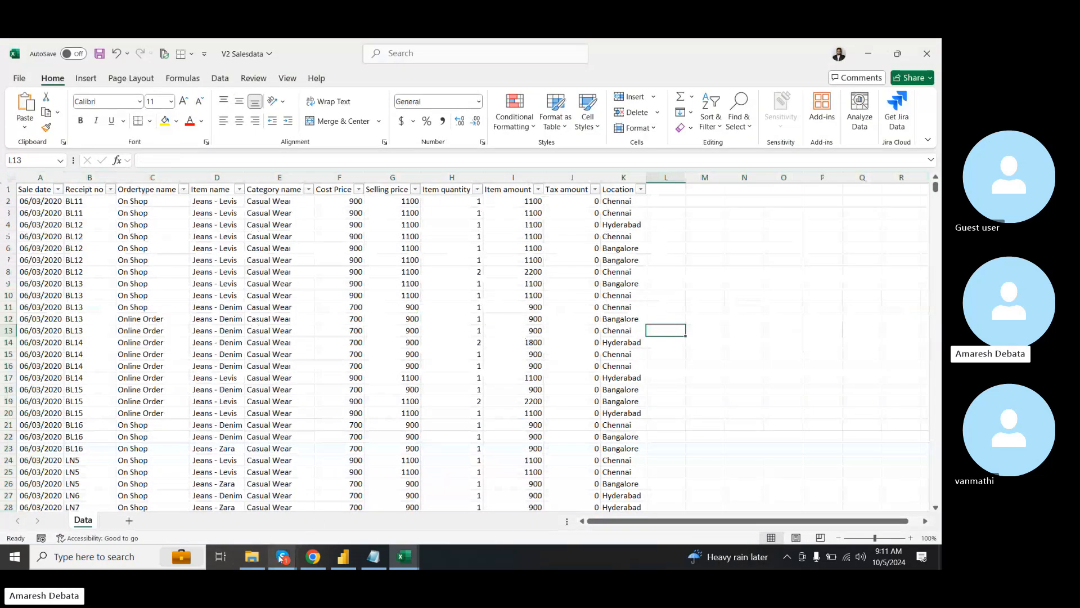
left_click(257, 504)
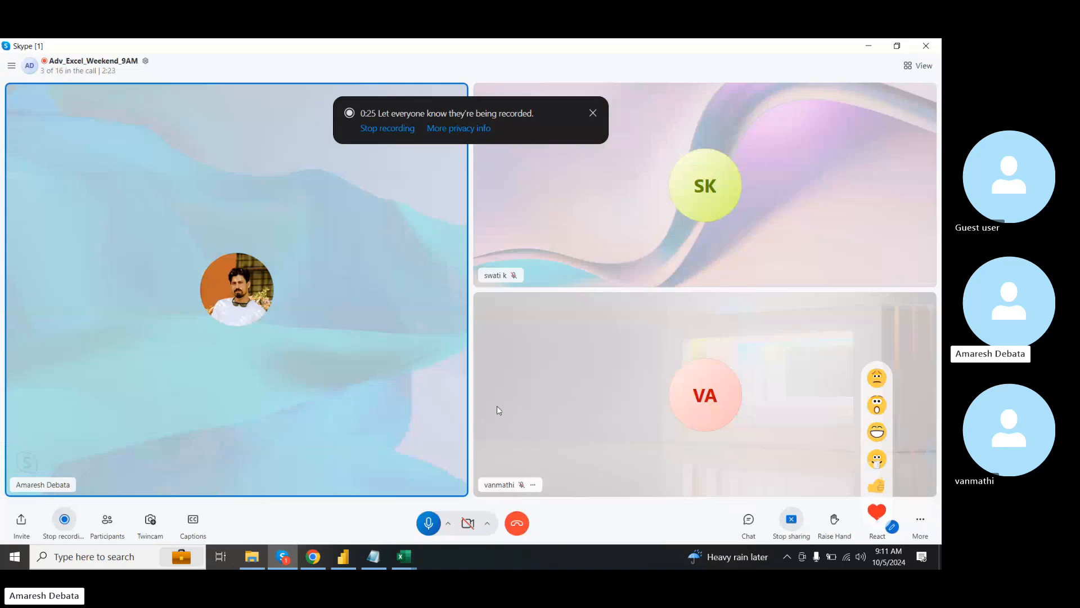
left_click(865, 48)
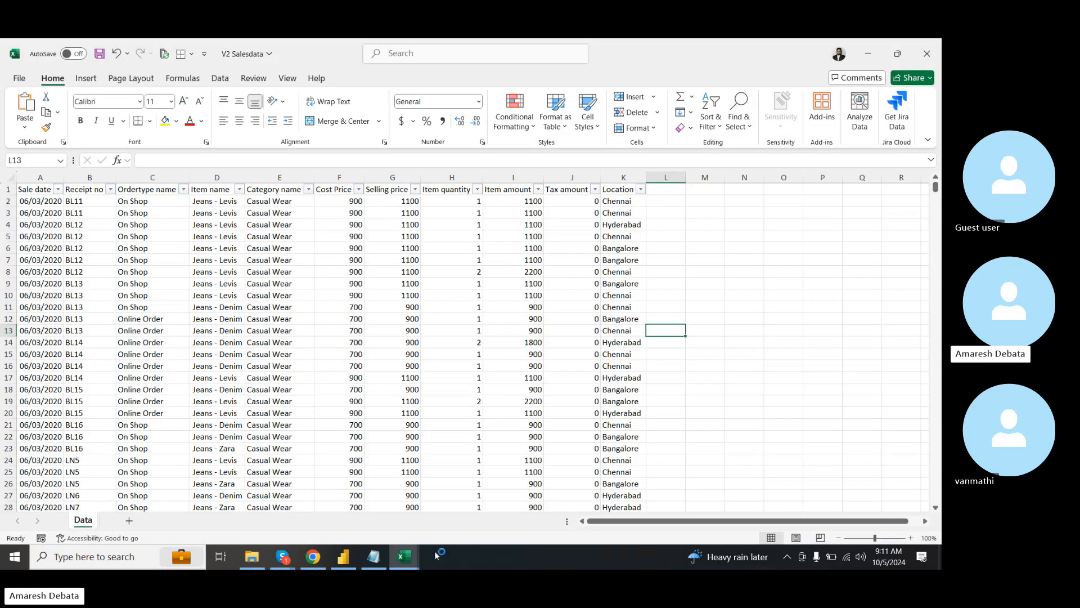
left_click(282, 557)
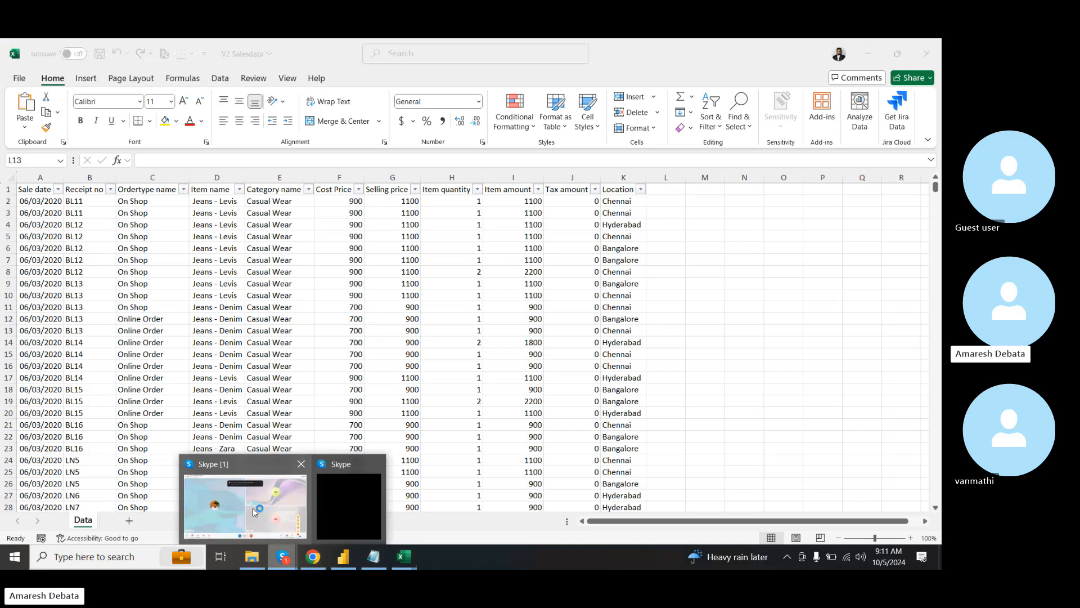
left_click(254, 511)
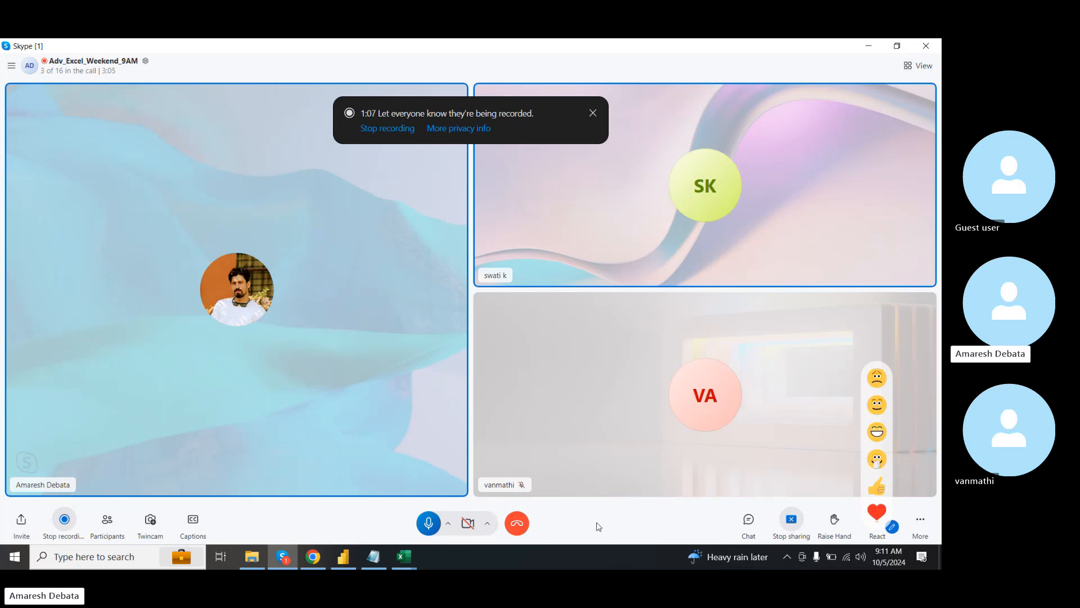
- Return to the V2 Salesdata workbook and remove the filters from the header row of the Data sheet
key("alt+Tab")
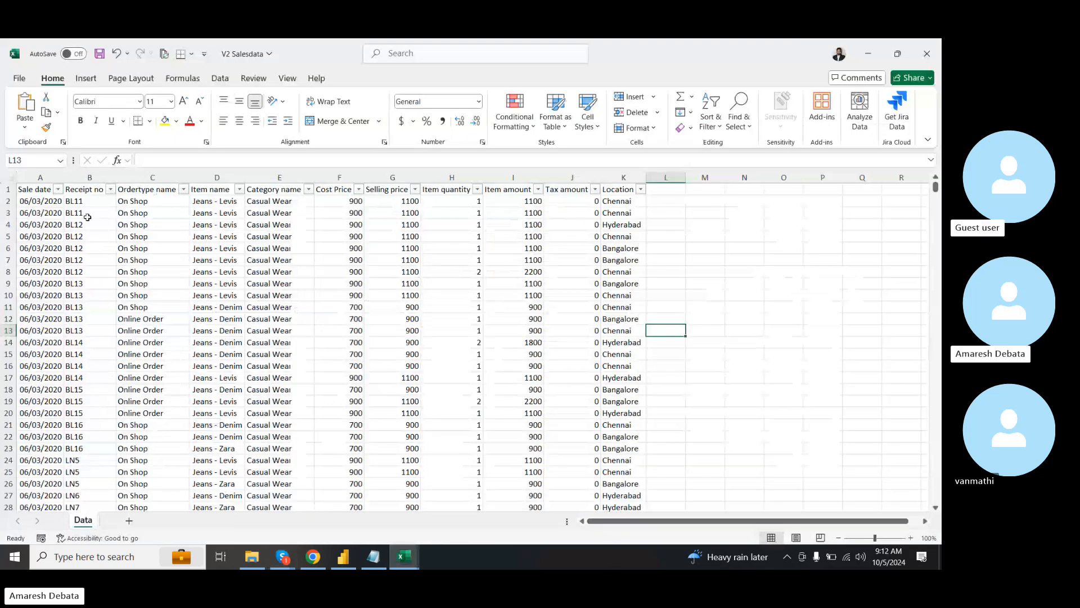
left_click(37, 189)
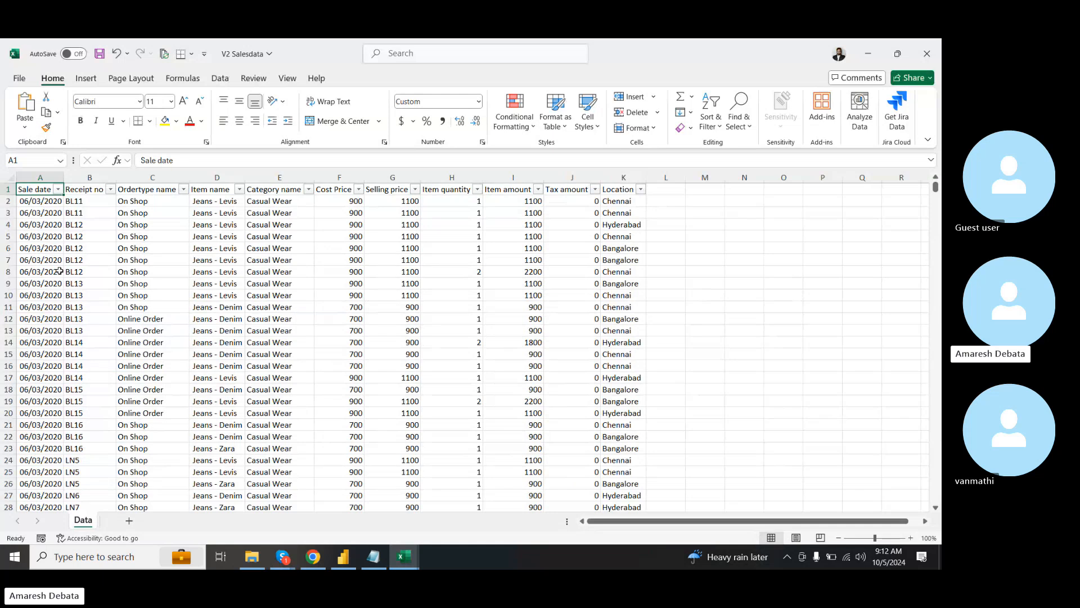
key("ctrl+shift+l")
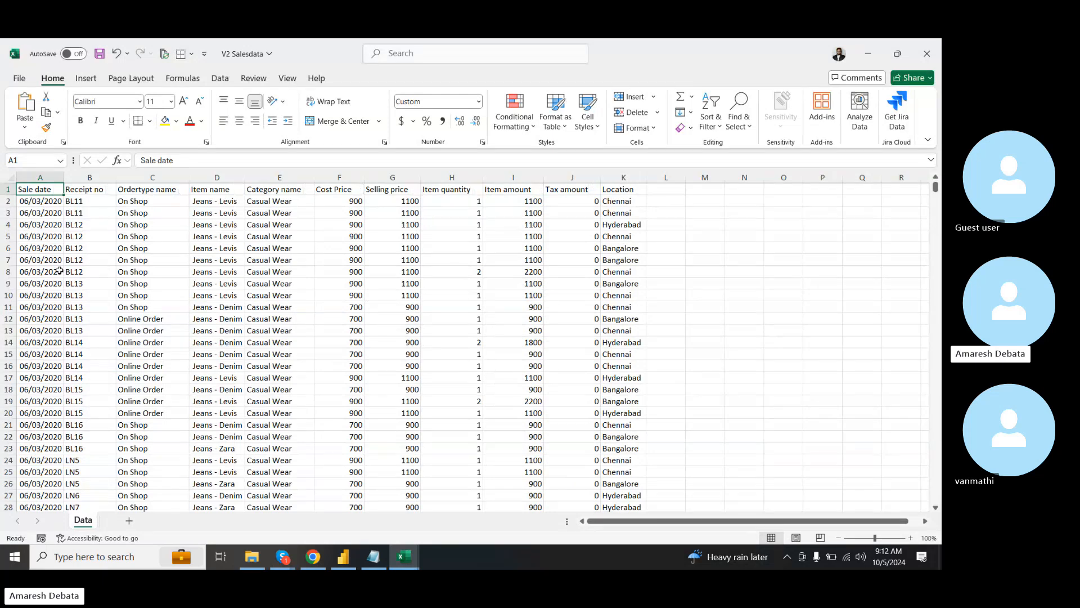
left_click(719, 269)
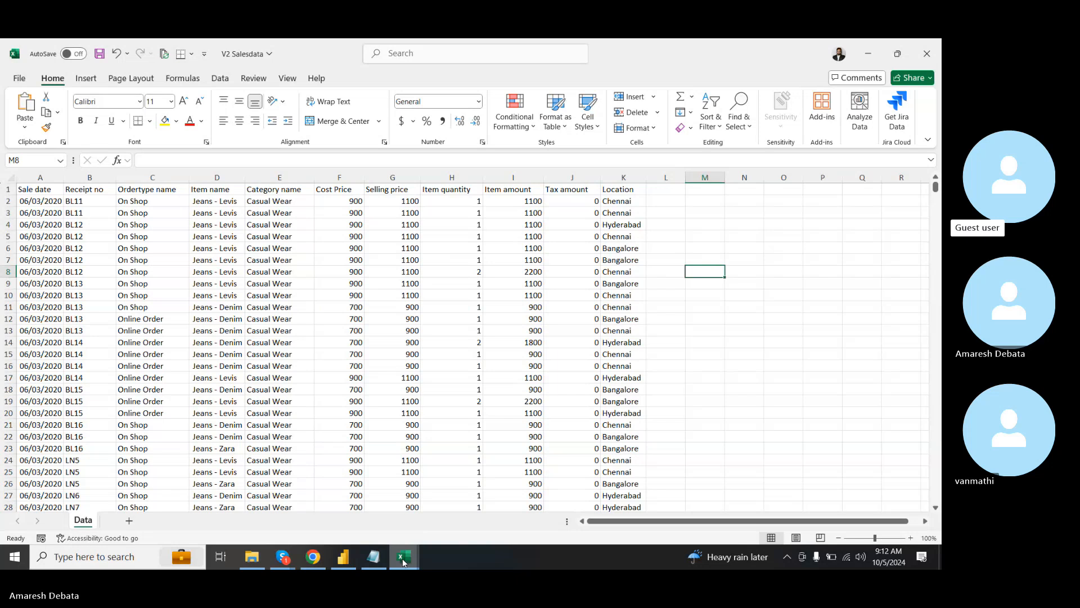
mouse_move(283, 556)
left_click(245, 518)
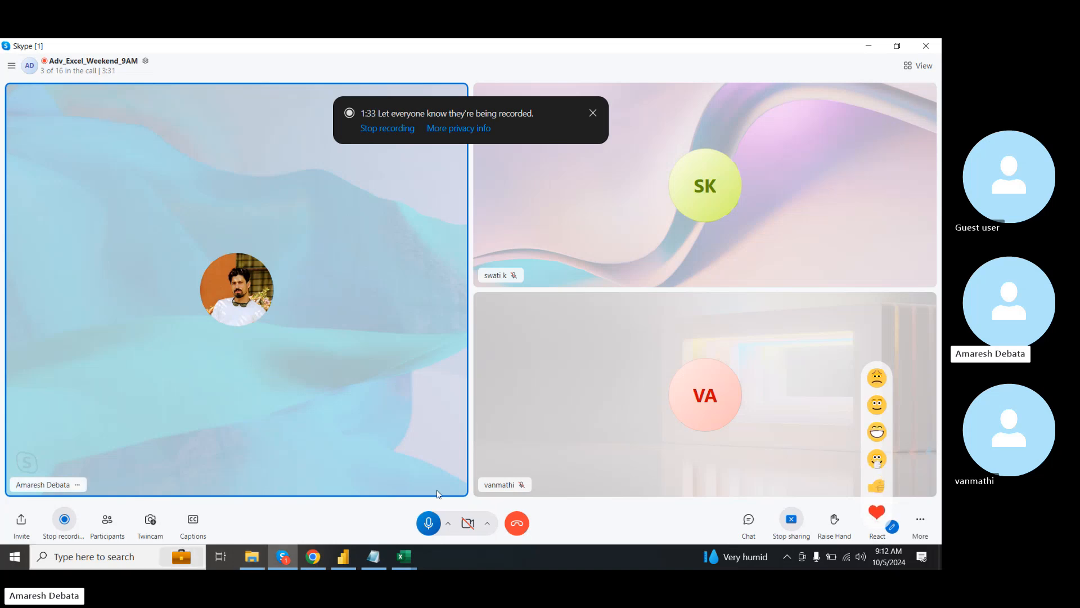
mouse_move(404, 557)
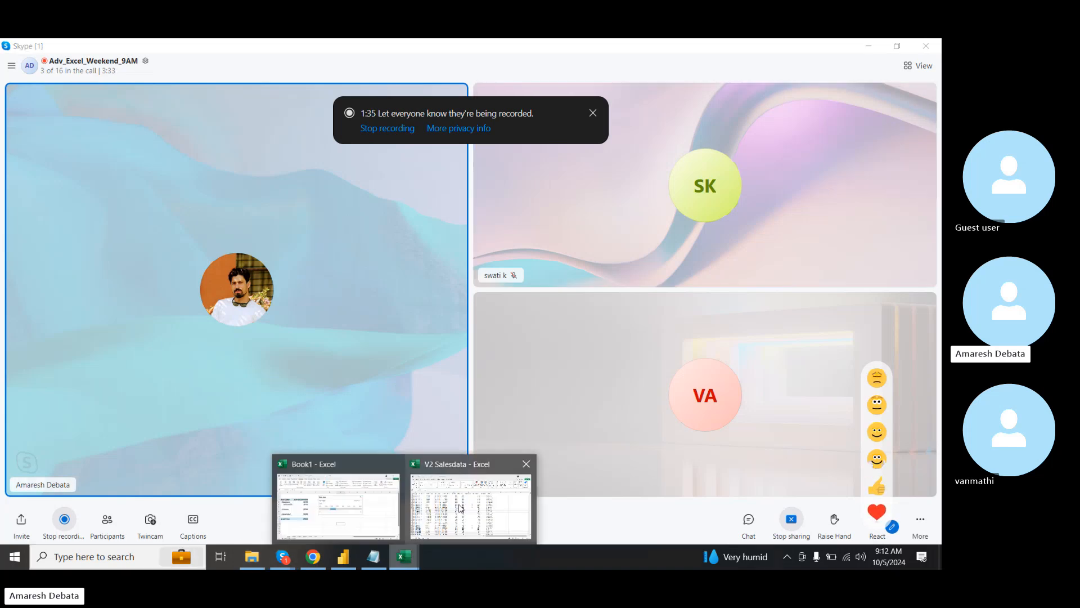
left_click(347, 503)
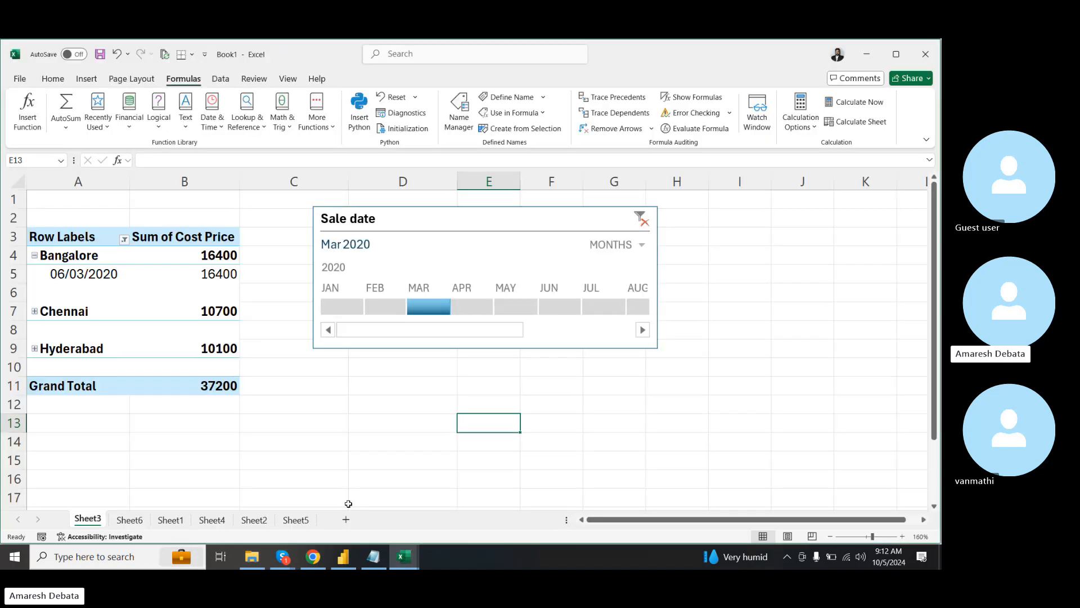
left_click(867, 59)
mouse_move(404, 556)
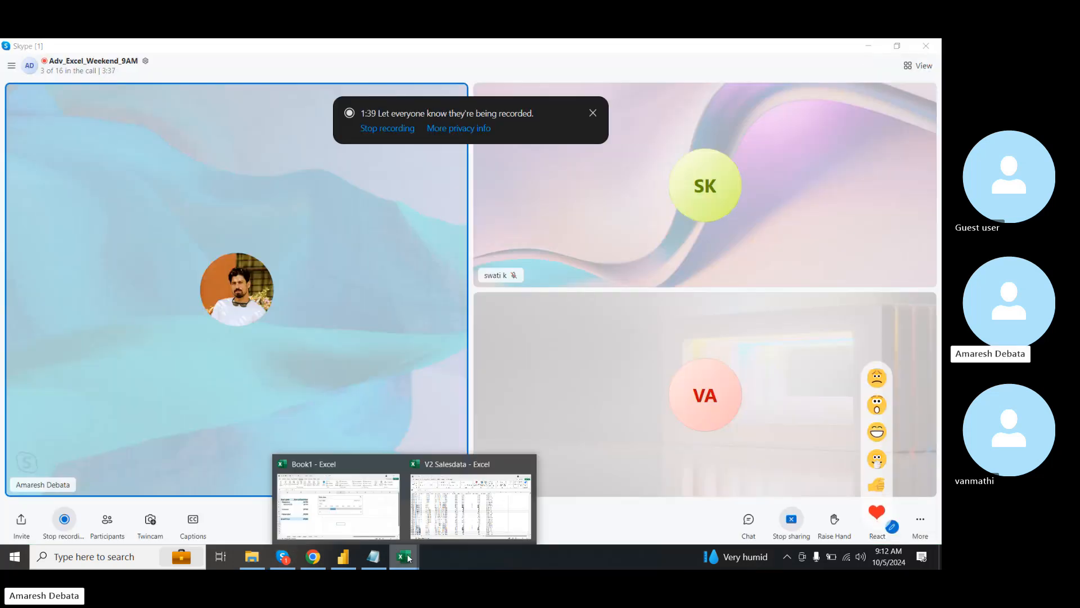
left_click(464, 507)
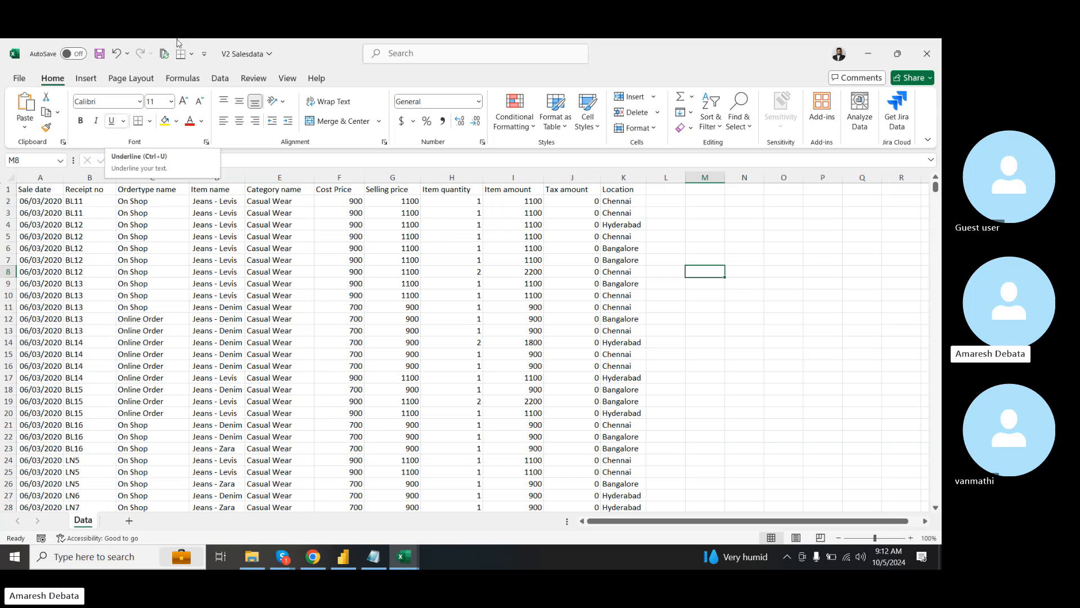
left_click(96, 81)
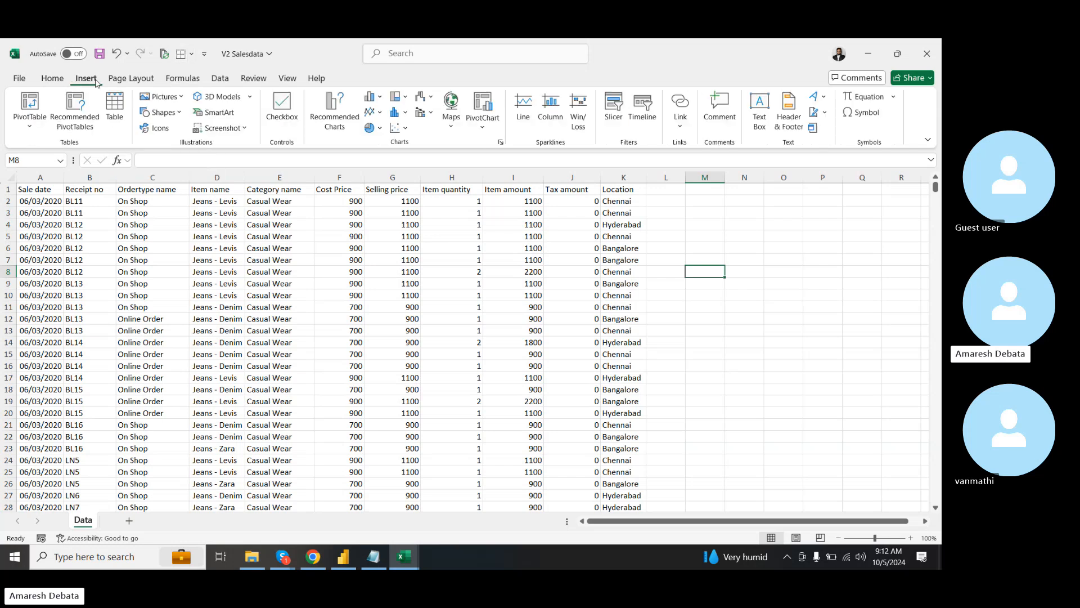
left_click(131, 78)
left_click(182, 78)
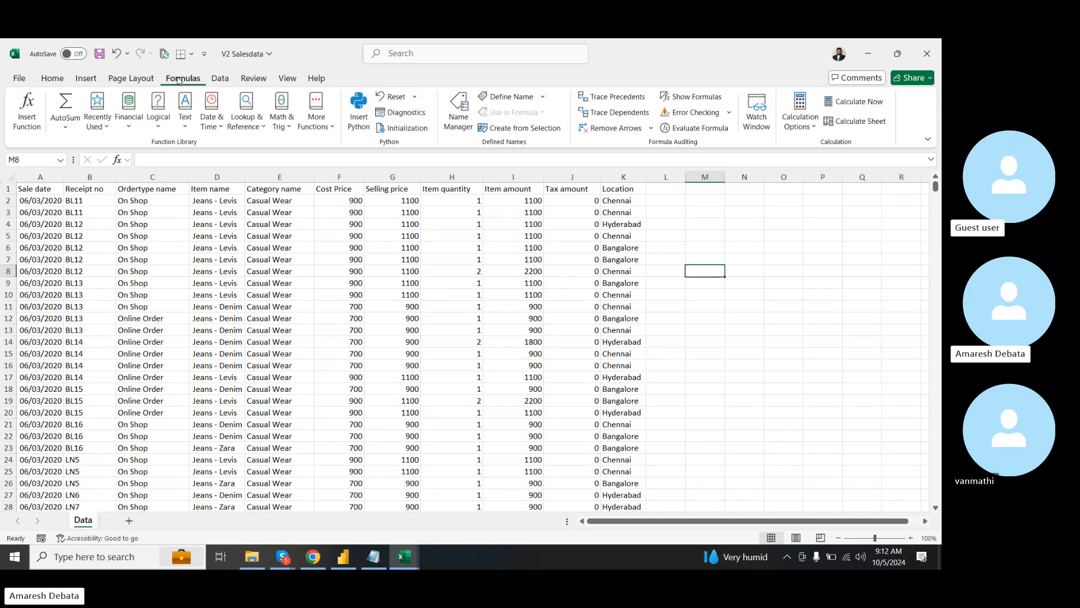
left_click(54, 78)
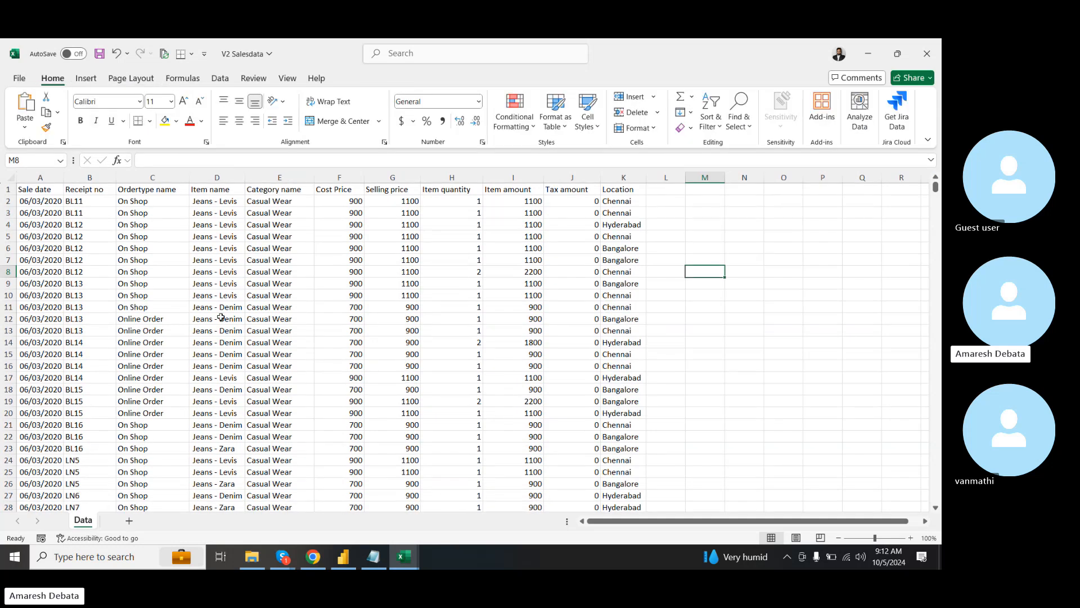
left_click(281, 564)
left_click(259, 494)
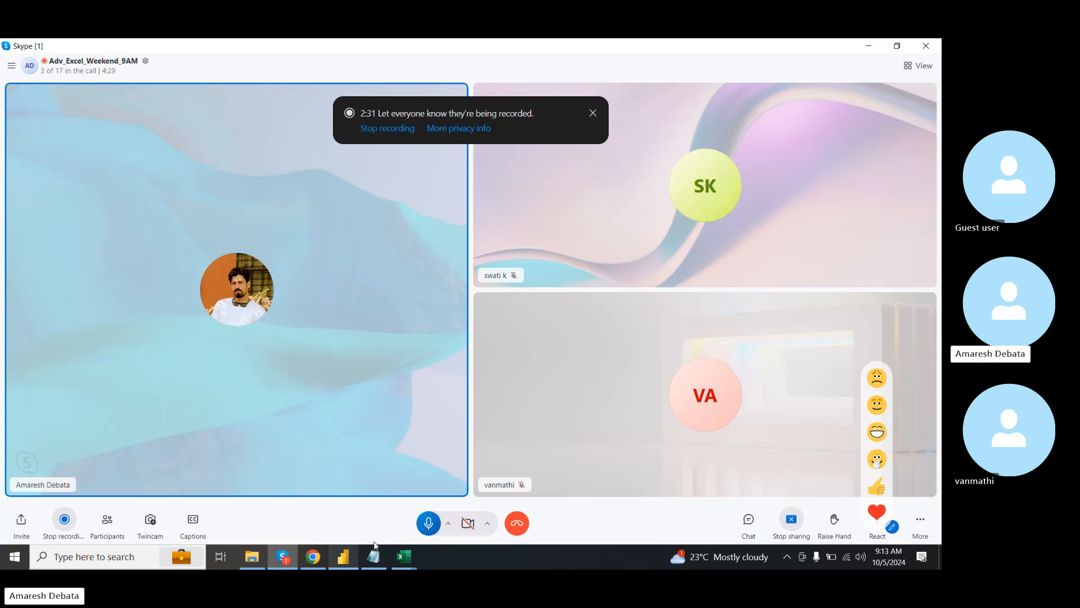
- Switch to the V2 Salesdata workbook and copy the range A1:G16, from Sale date to Selling price, on the Data sheet
left_click(397, 565)
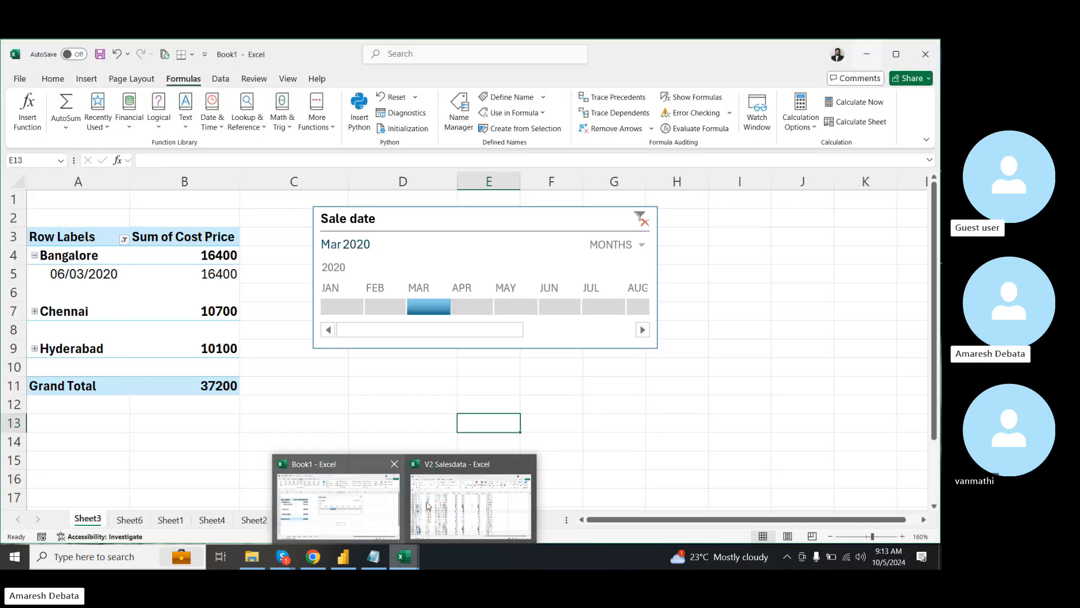
left_click(470, 503)
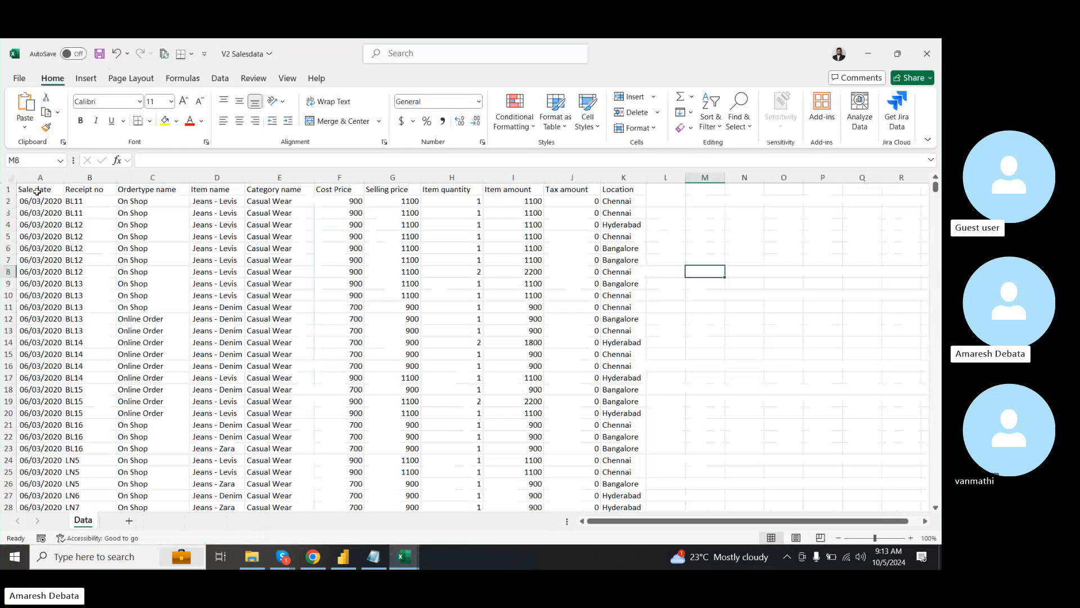
left_click_drag(35, 190, 404, 363)
key("ctrl+c")
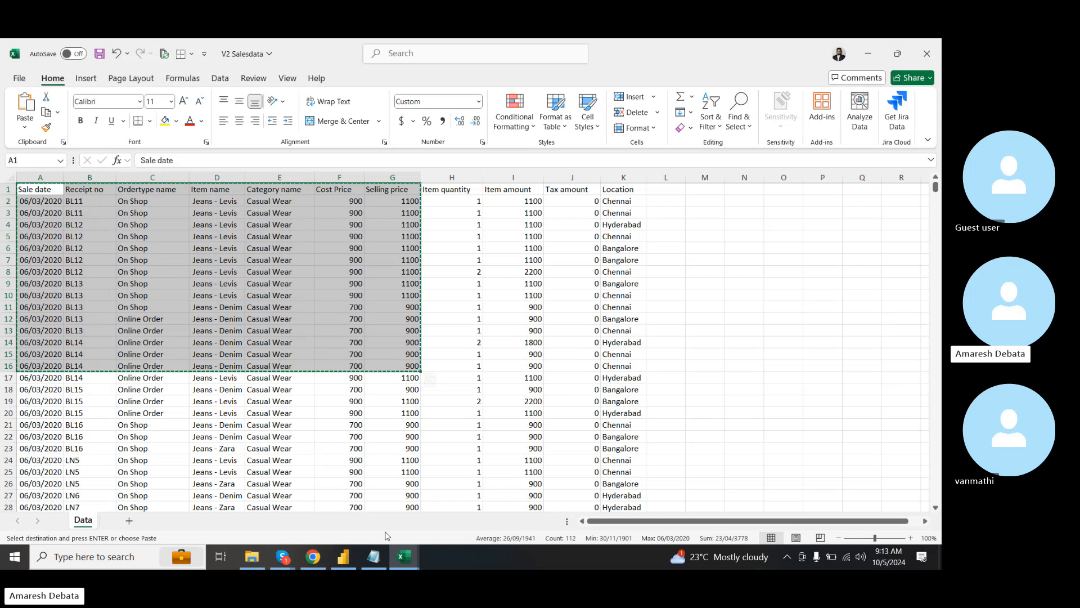
- Switch to the Book1 workbook, add a new worksheet and set its zoom to 170%
left_click(404, 556)
left_click(358, 509)
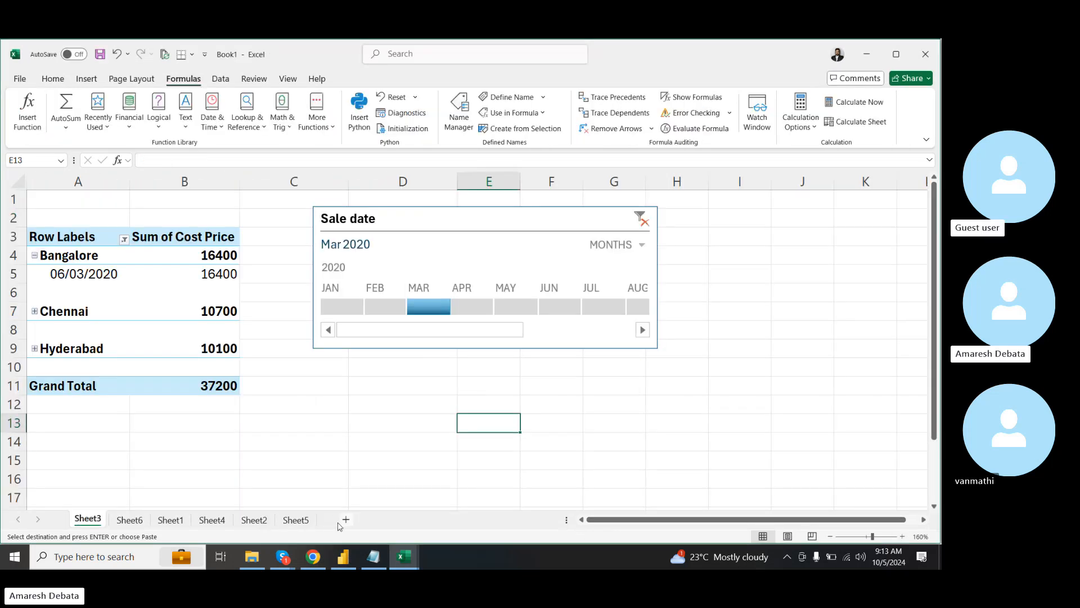
left_click(344, 519)
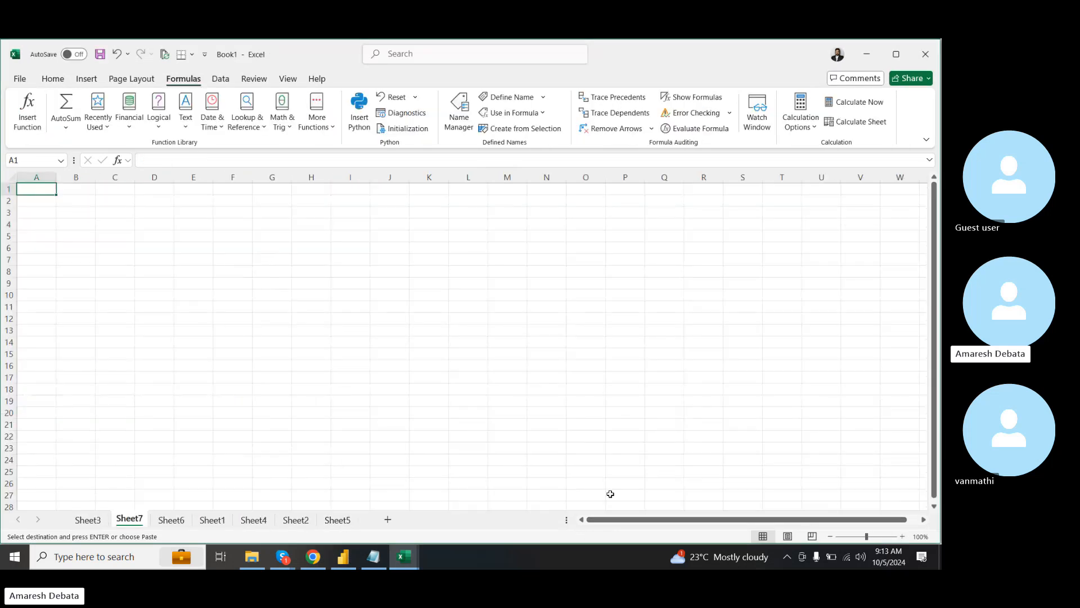
left_click(902, 536)
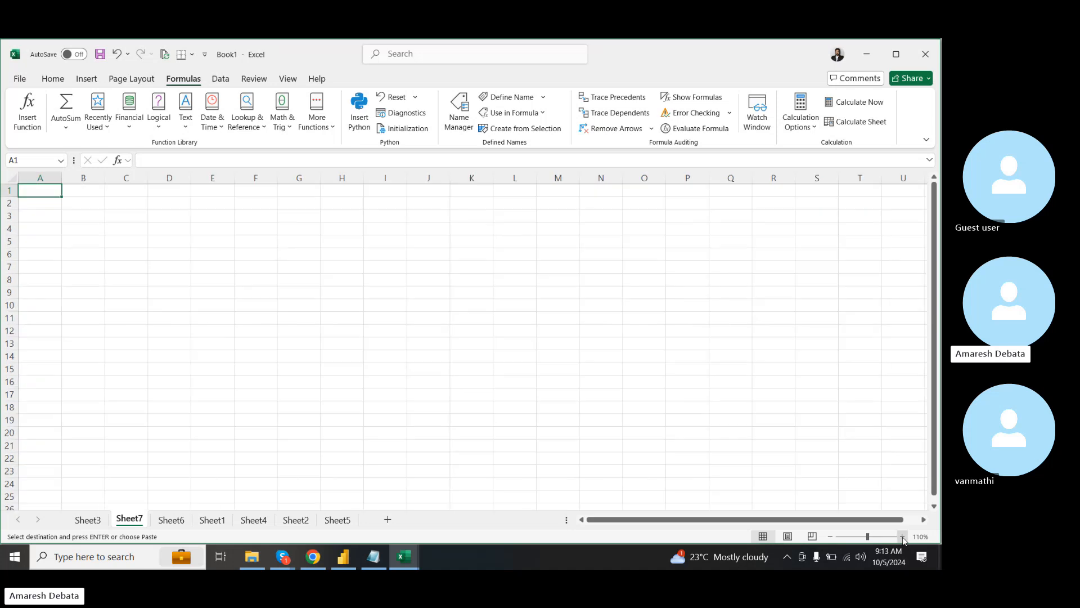
left_click(903, 536)
left_click(902, 536)
left_click(902, 536)
left_click(902, 536)
left_click(902, 536)
left_click(902, 536)
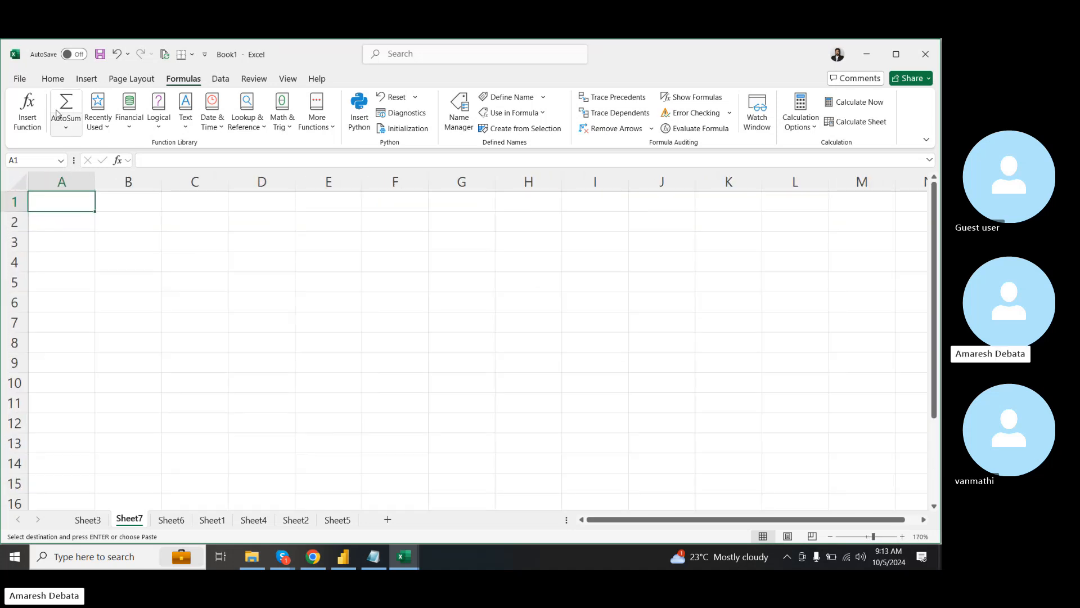
left_click(53, 79)
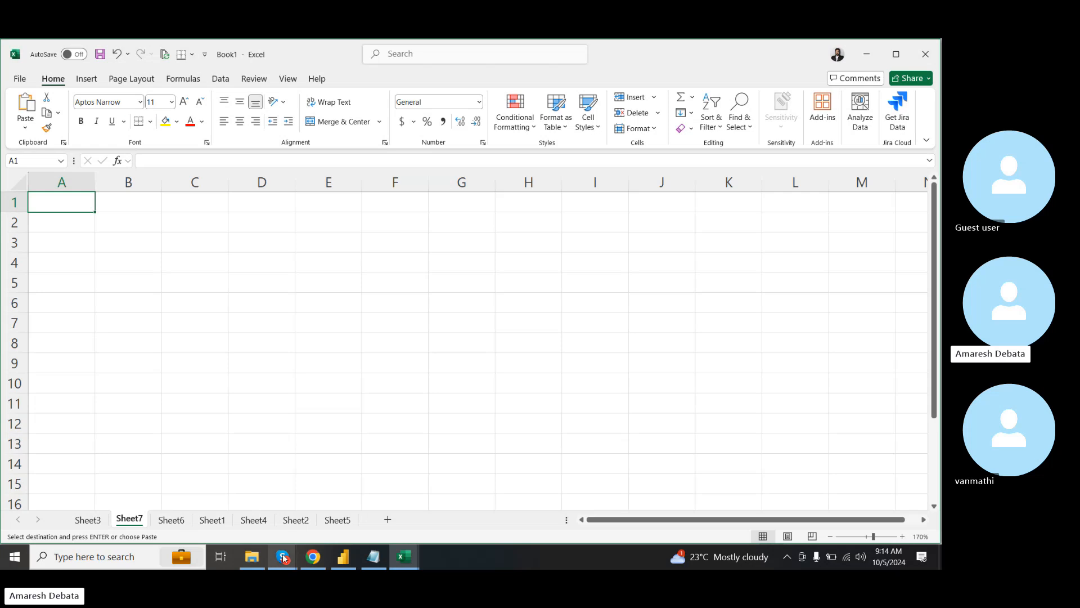
- Switch to the Skype call, mute the microphone and unmute it again
mouse_move(282, 556)
left_click(249, 498)
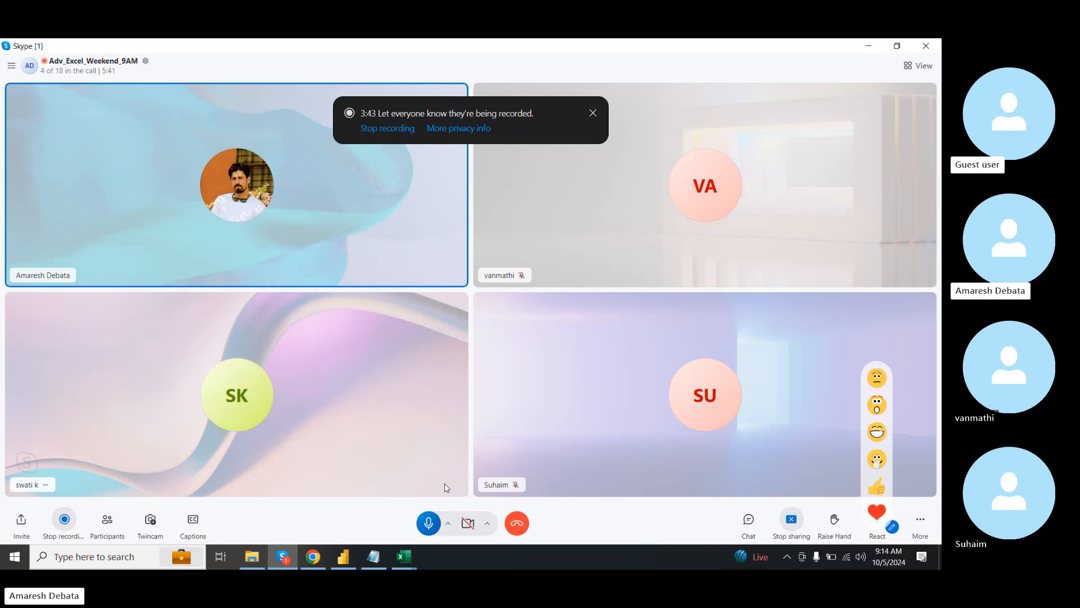
left_click(429, 525)
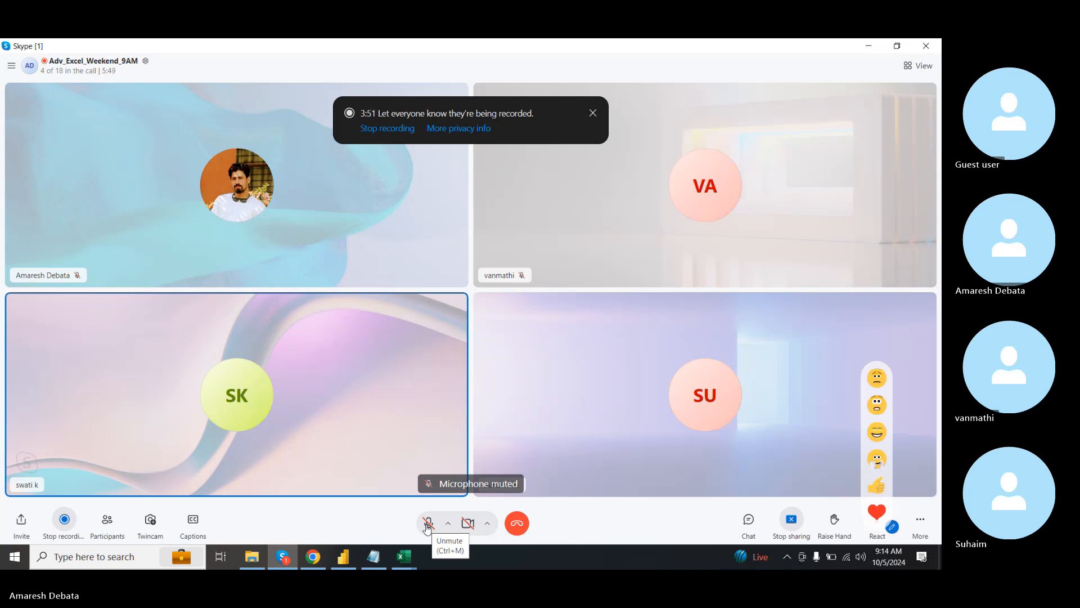
left_click(428, 524)
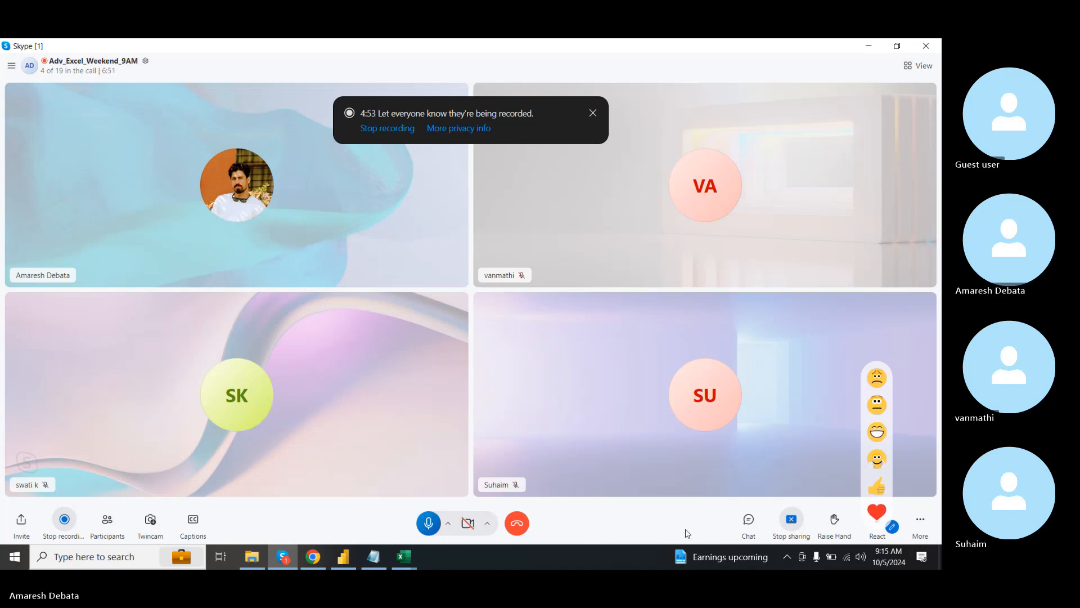
- Check the date in the system calendar and close the calendar
left_click(889, 557)
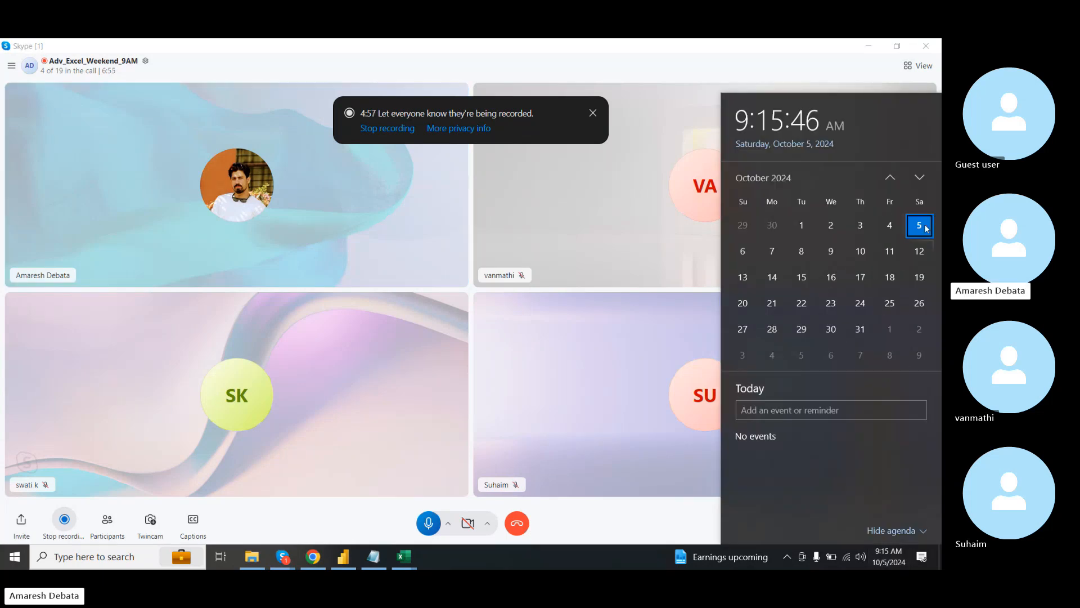
left_click(600, 48)
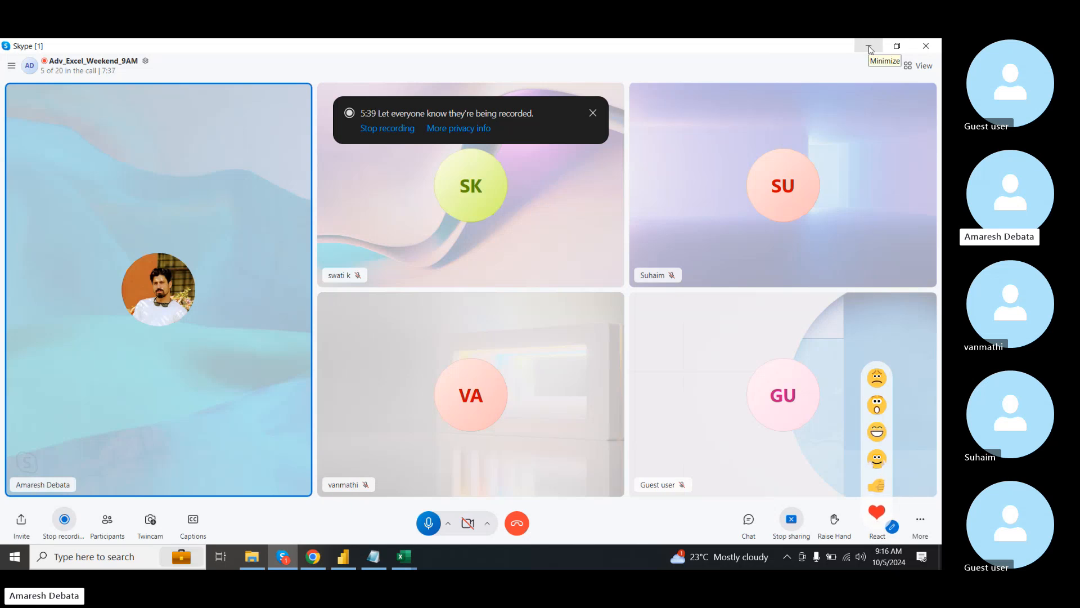
- Minimize the Skype call to return to the Book1 workbook and select cell A1 on Sheet7
left_click(869, 47)
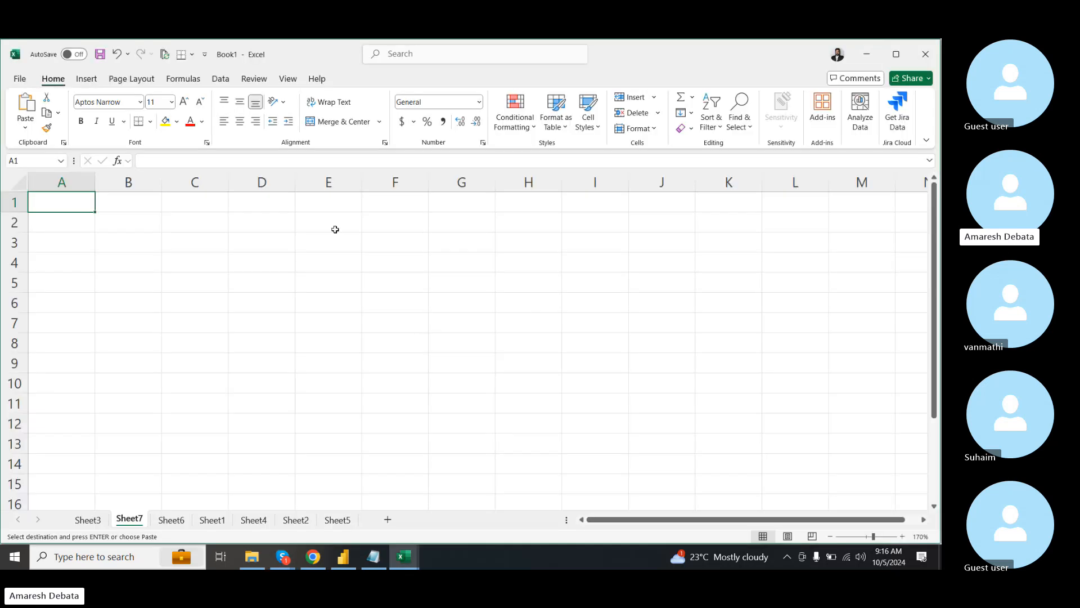
left_click(56, 206)
left_click(76, 215)
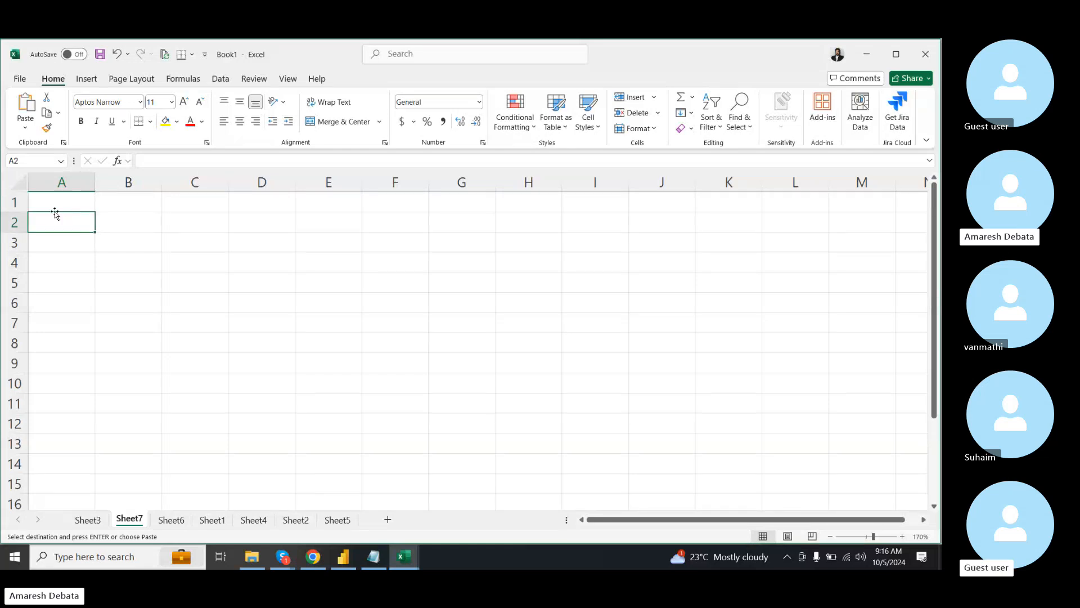
left_click(52, 204)
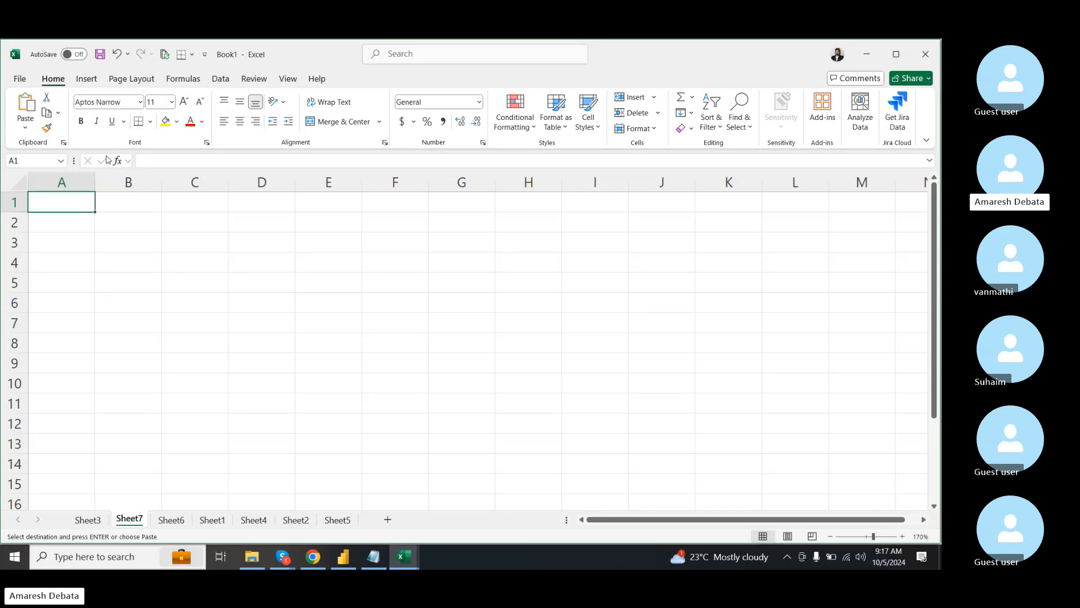
left_click(105, 233)
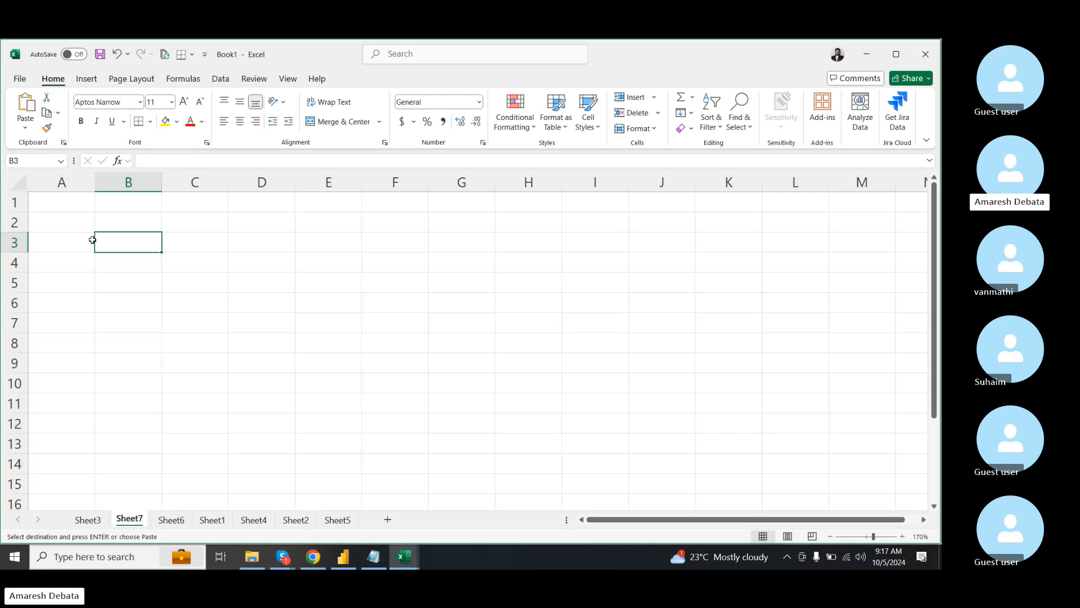
left_click(70, 202)
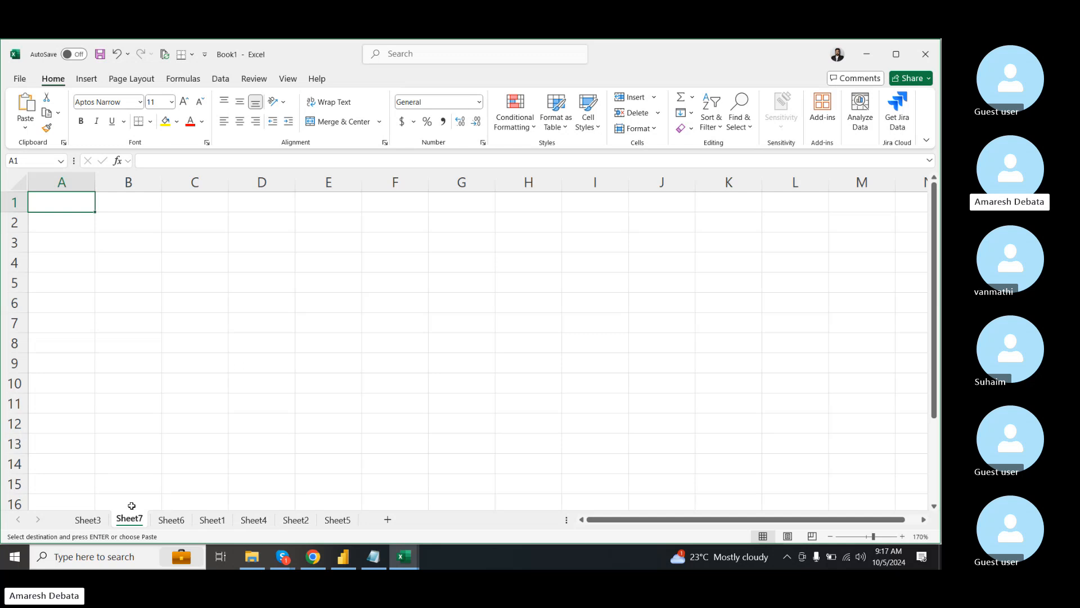
- Look through the other worksheets of Book1, check the copied range in the V2 Salesdata workbook and return to Book1
left_click(90, 521)
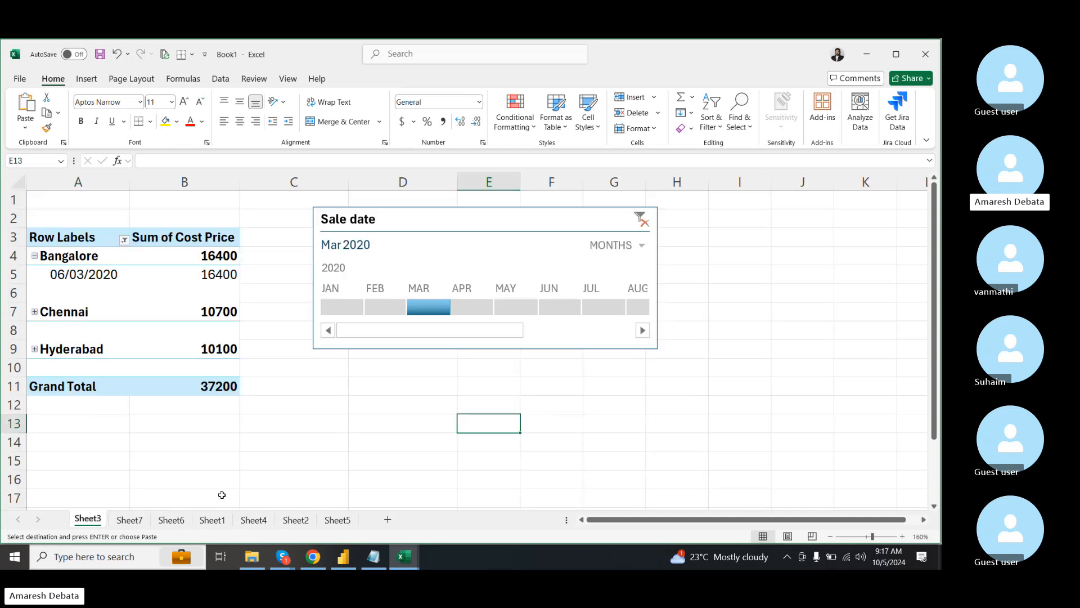
left_click(171, 519)
left_click(254, 520)
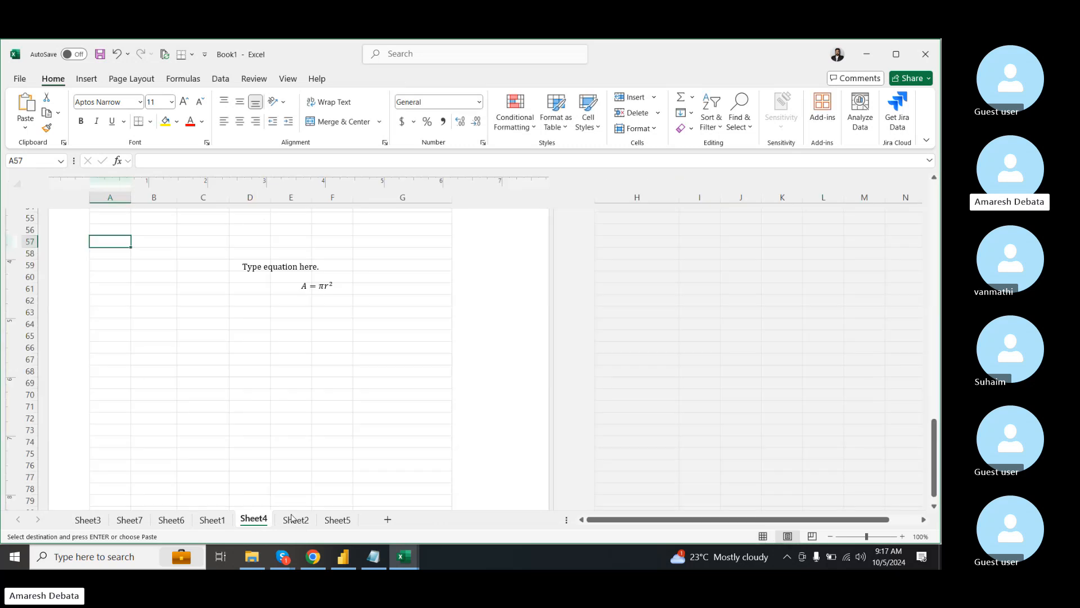
left_click(303, 519)
left_click(338, 520)
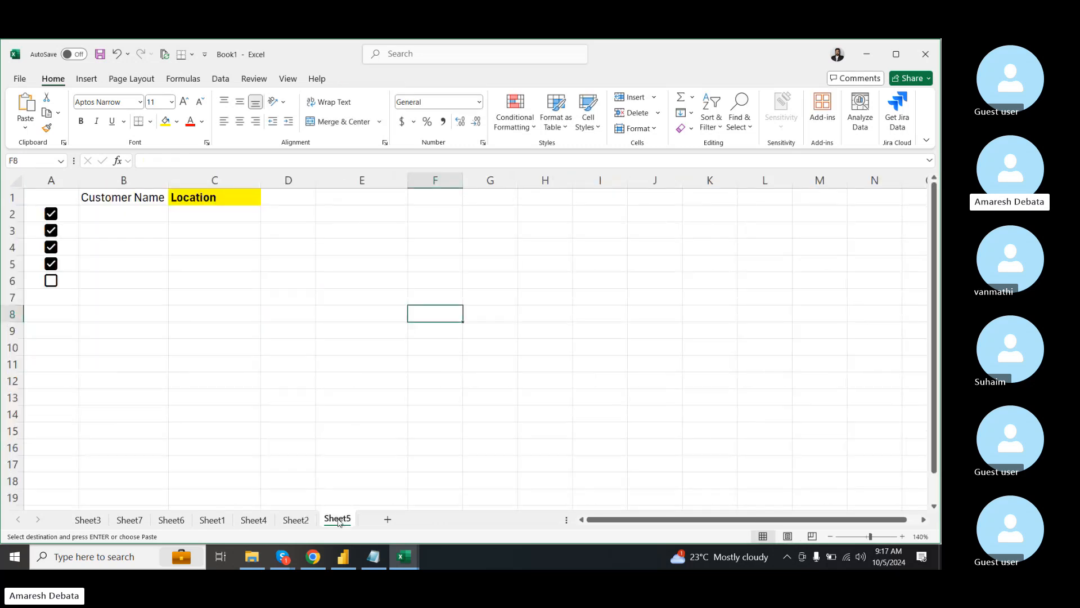
left_click(404, 557)
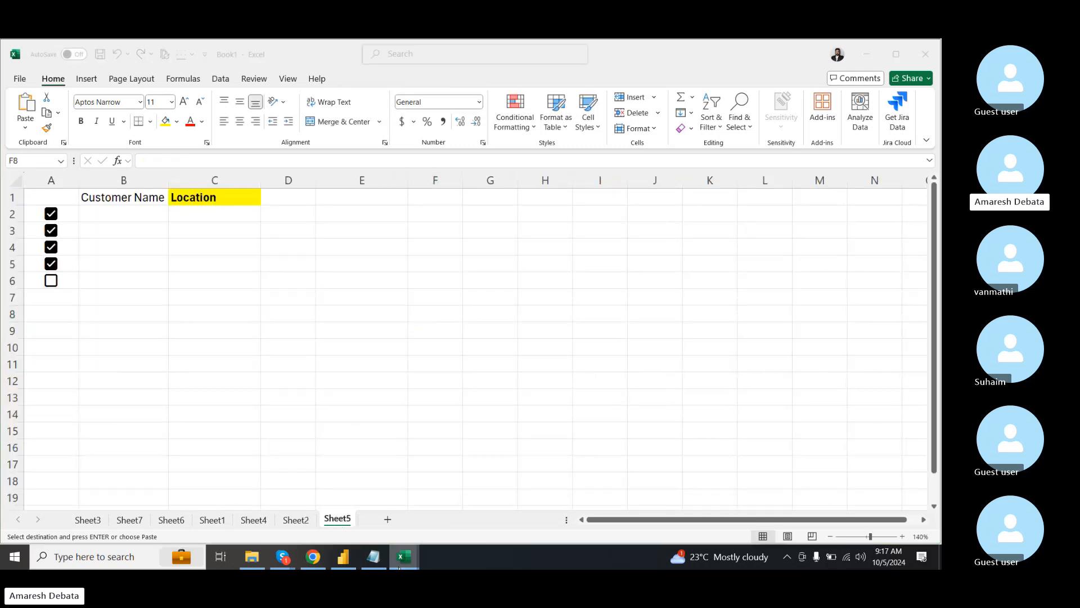
left_click(456, 508)
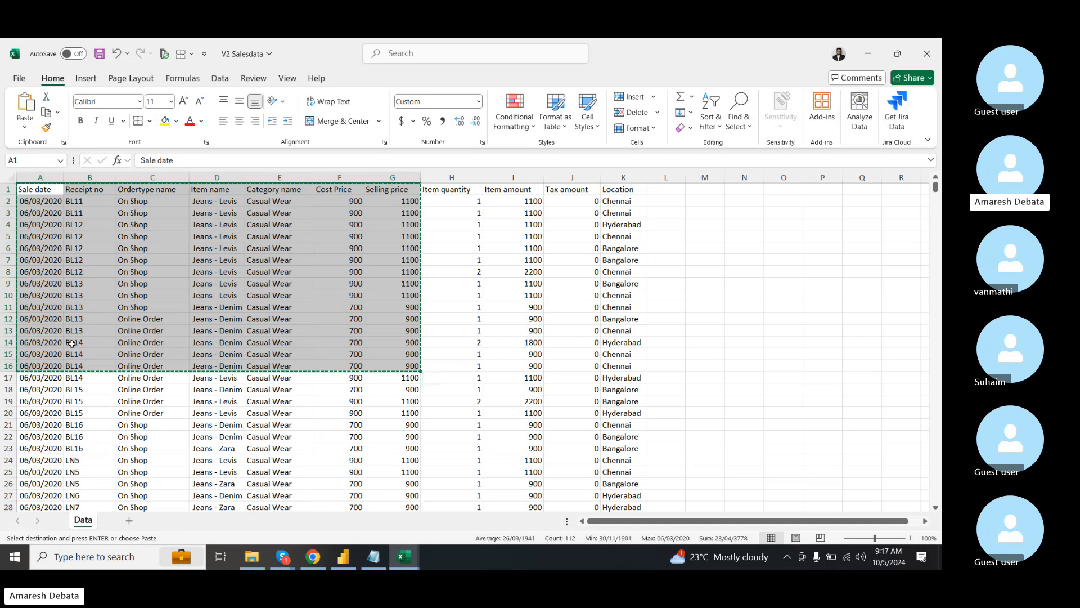
left_click(400, 554)
left_click(340, 510)
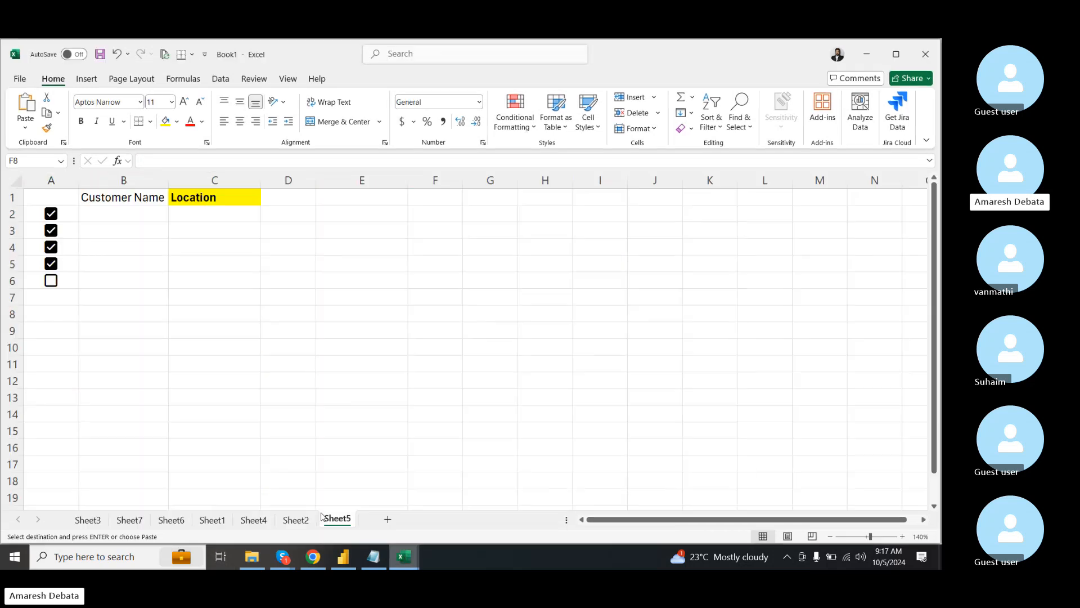
- Add a new worksheet at 170% zoom and paste the copied sales range into it as values starting at cell A1
left_click(385, 520)
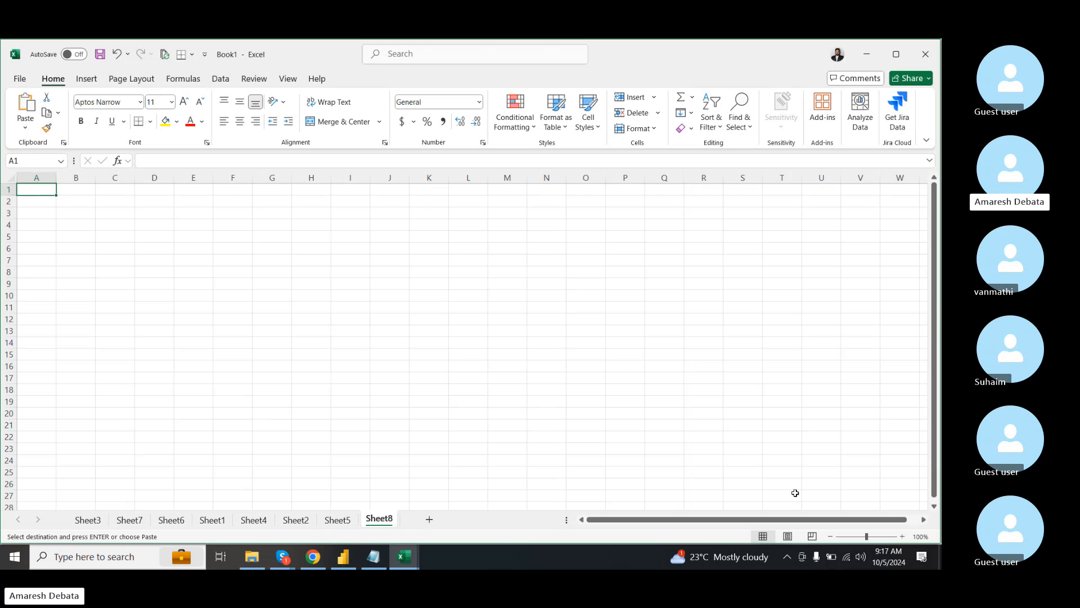
left_click(902, 537)
left_click(903, 537)
left_click(902, 536)
left_click(903, 536)
left_click(903, 536)
left_click(902, 536)
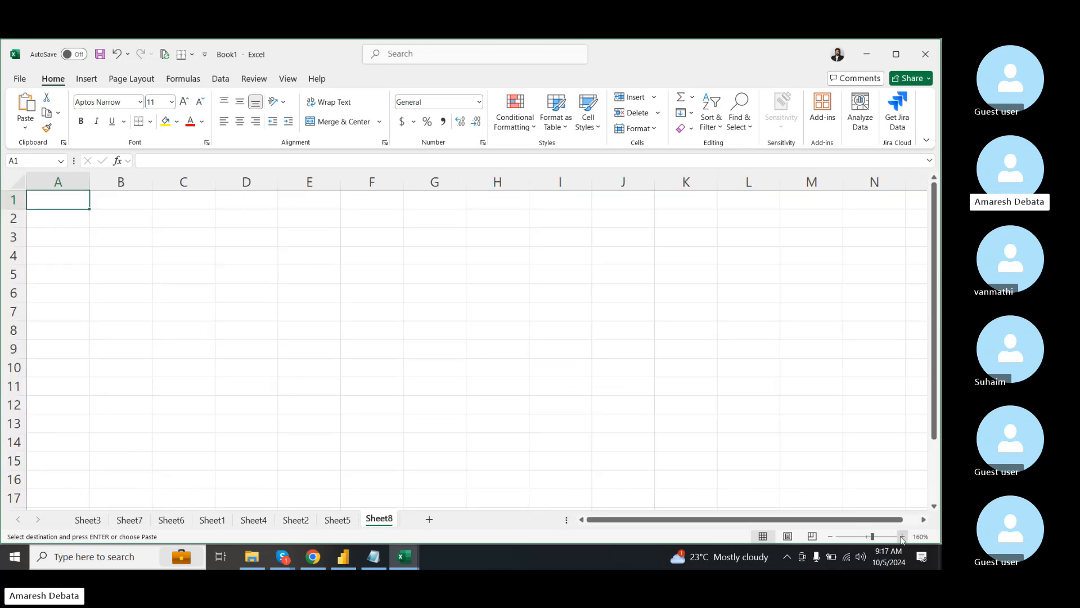
left_click(903, 536)
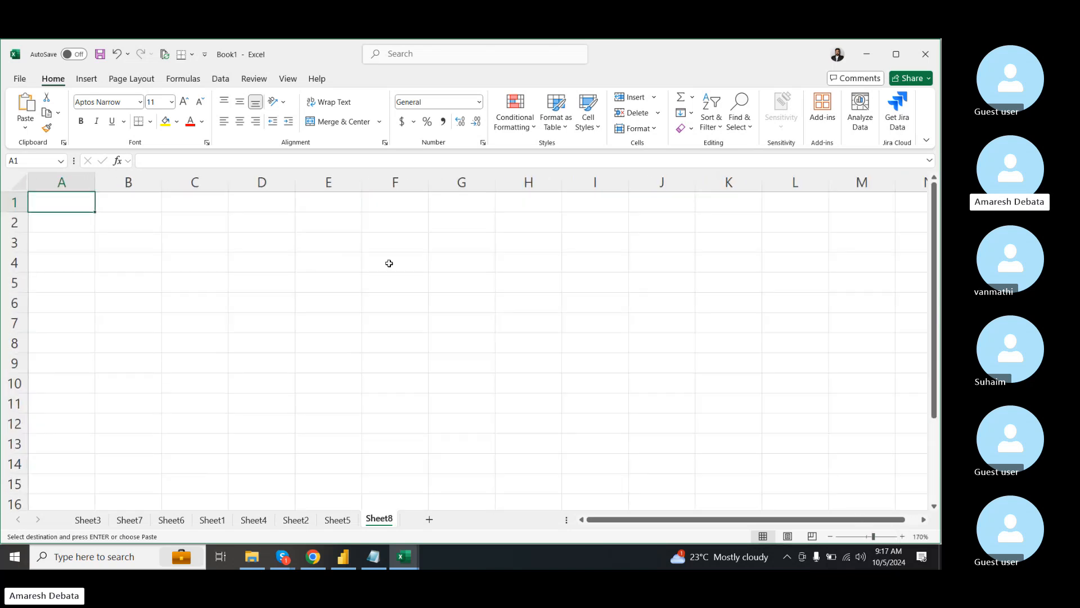
right_click(55, 200)
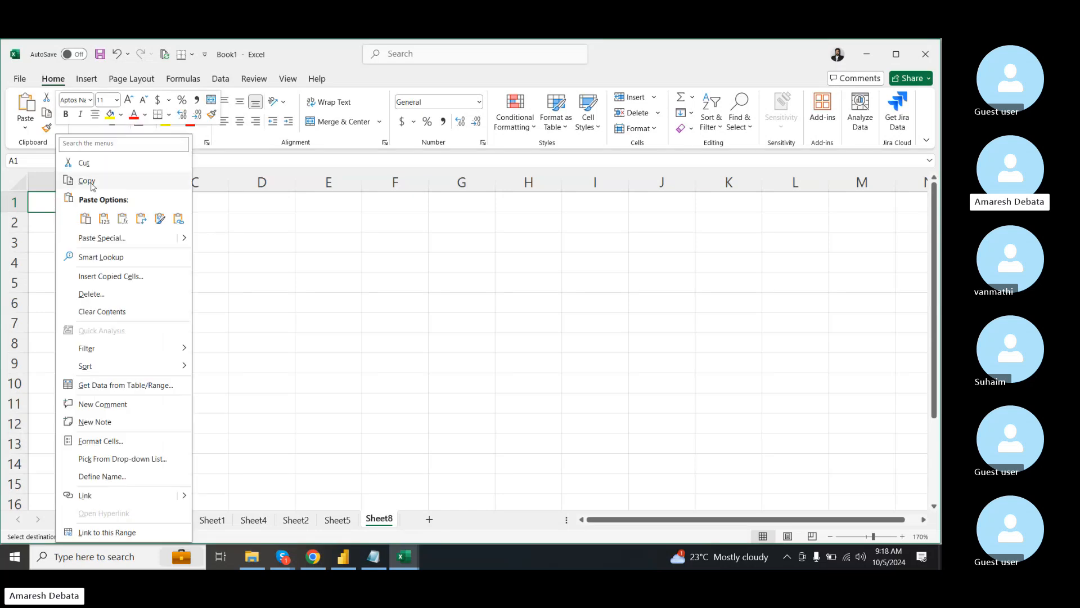
left_click(104, 219)
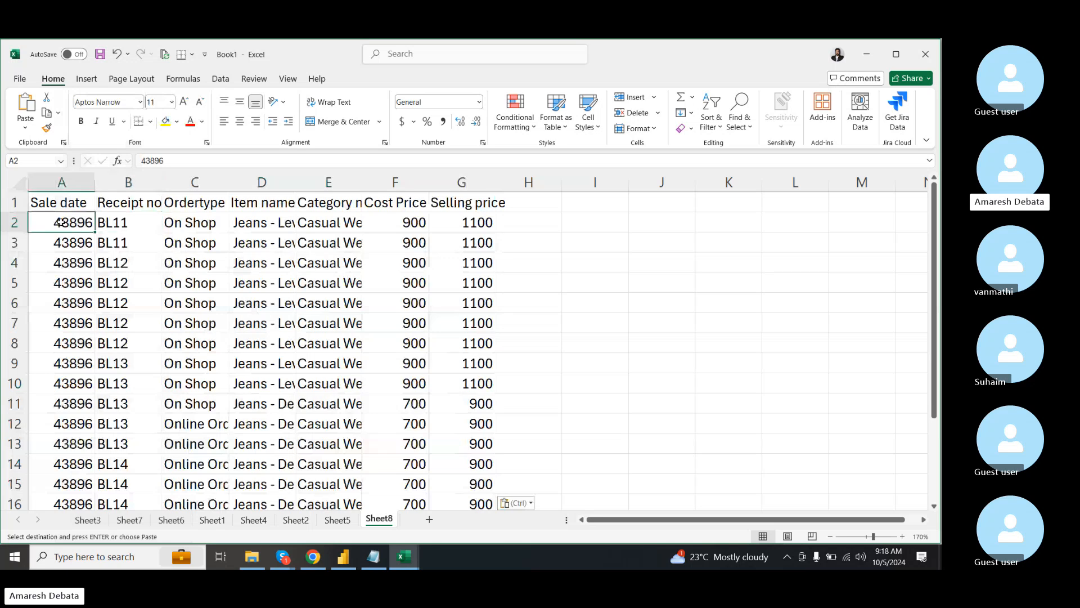
key("ctrl+c")
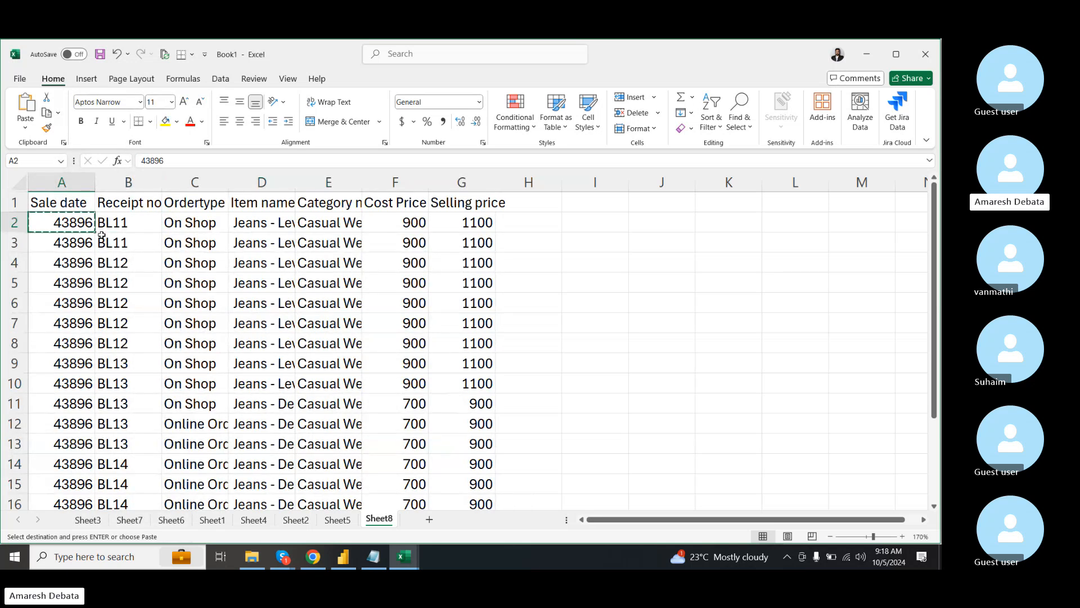
left_click(58, 112)
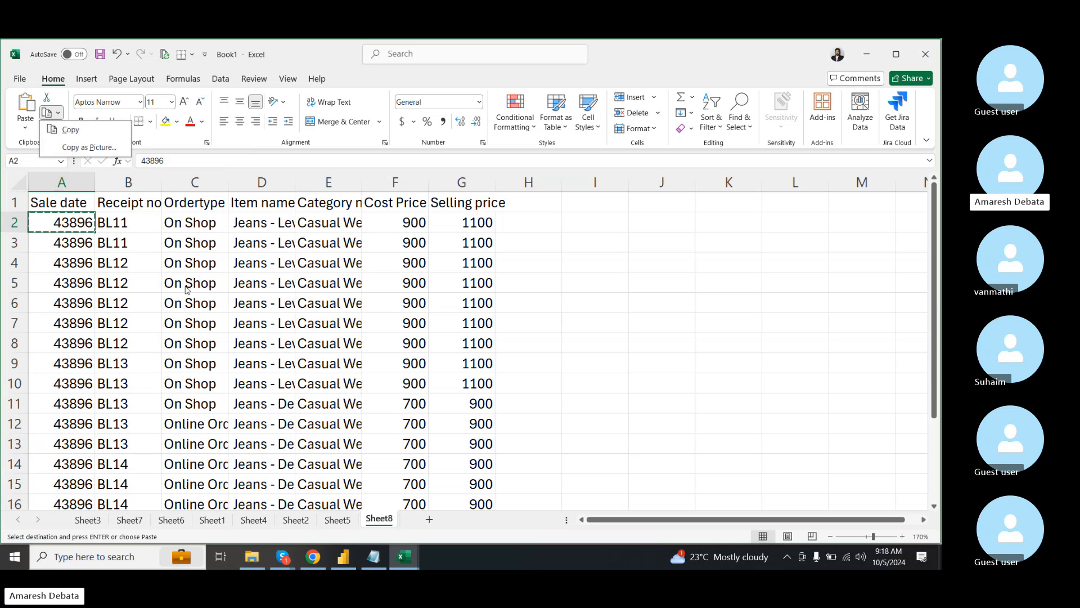
left_click(346, 288)
- Copy the range A1:G8, paste it starting at cell I2 and delete the pasted copy
left_click_drag(56, 203, 489, 335)
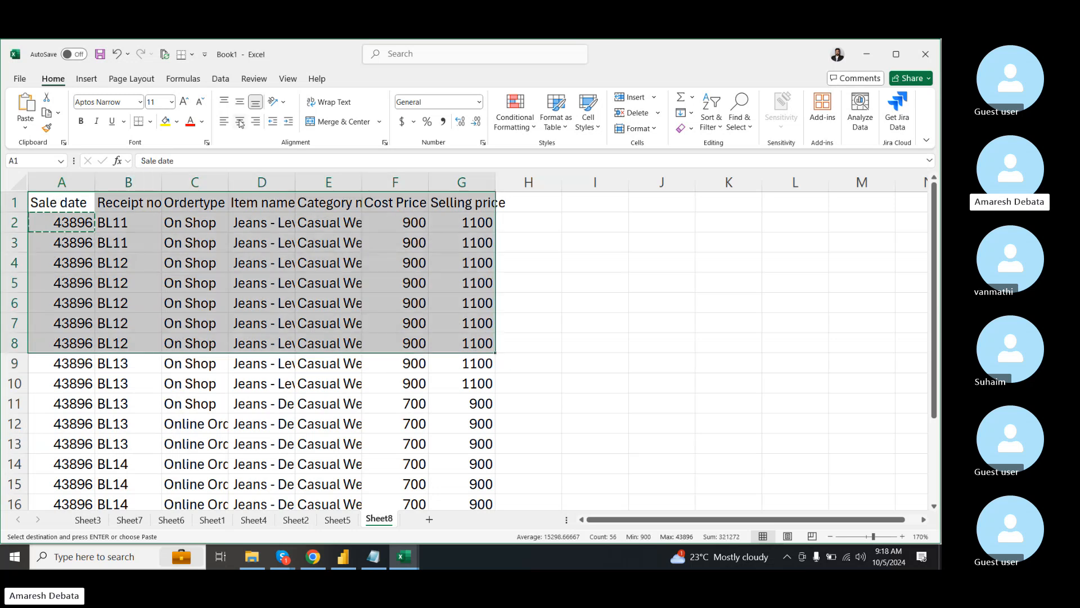
left_click(59, 114)
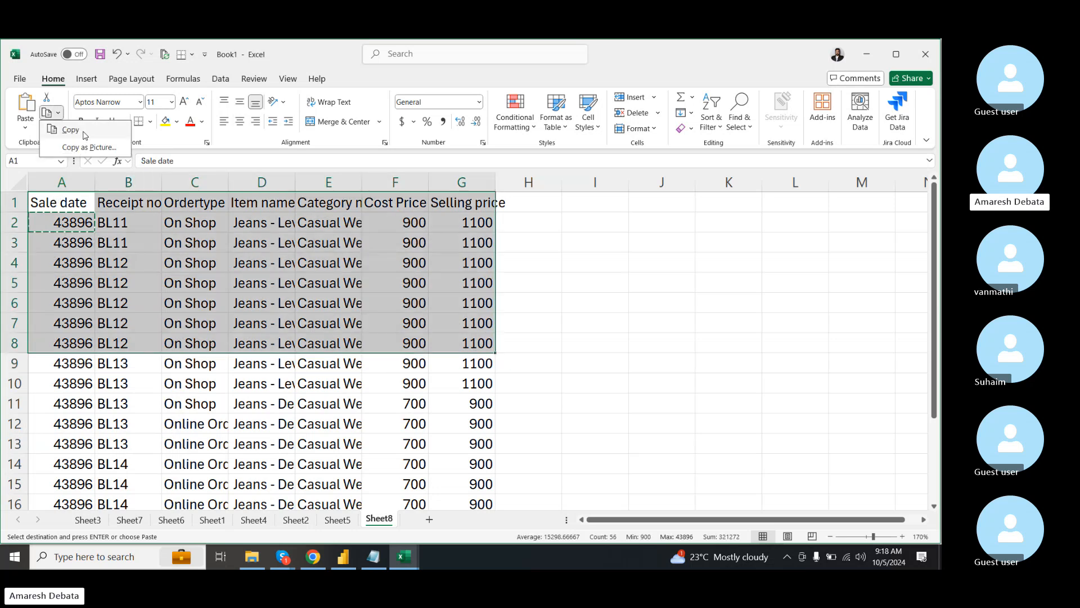
left_click(71, 129)
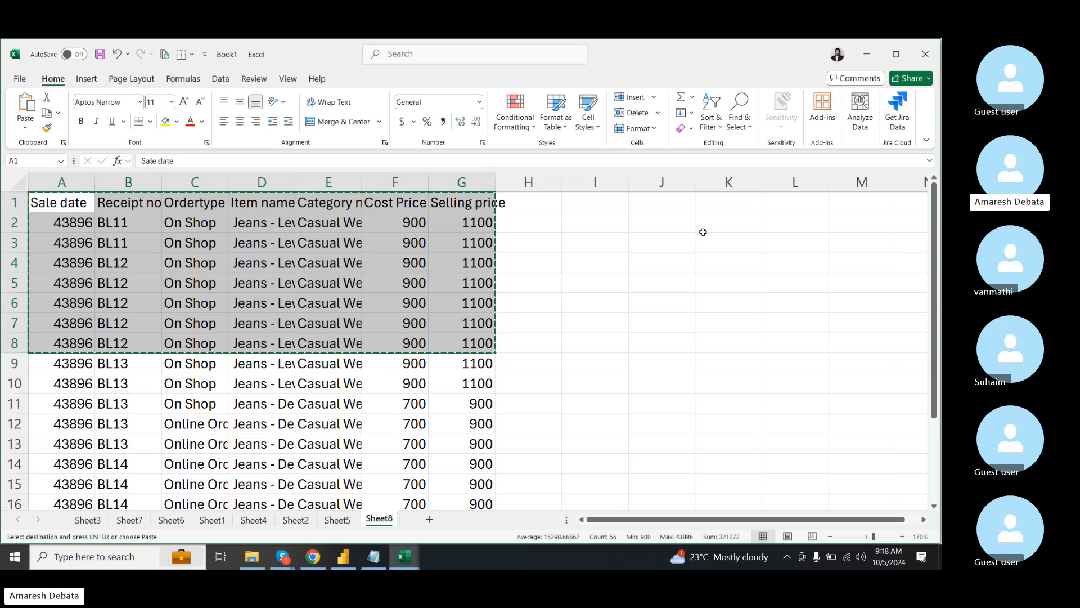
left_click(604, 219)
key("ctrl+v")
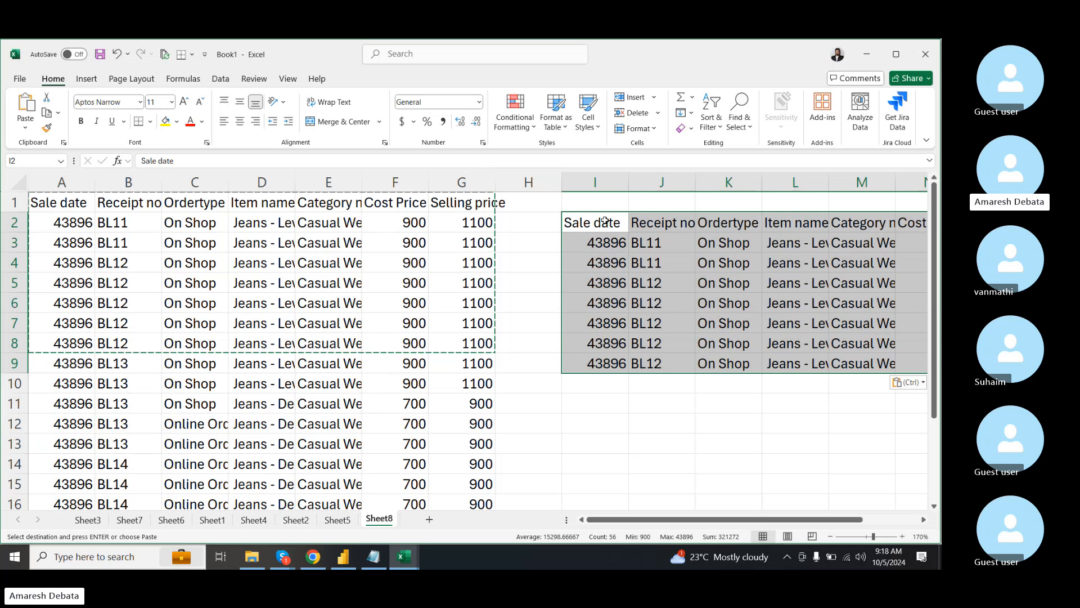
key("Delete")
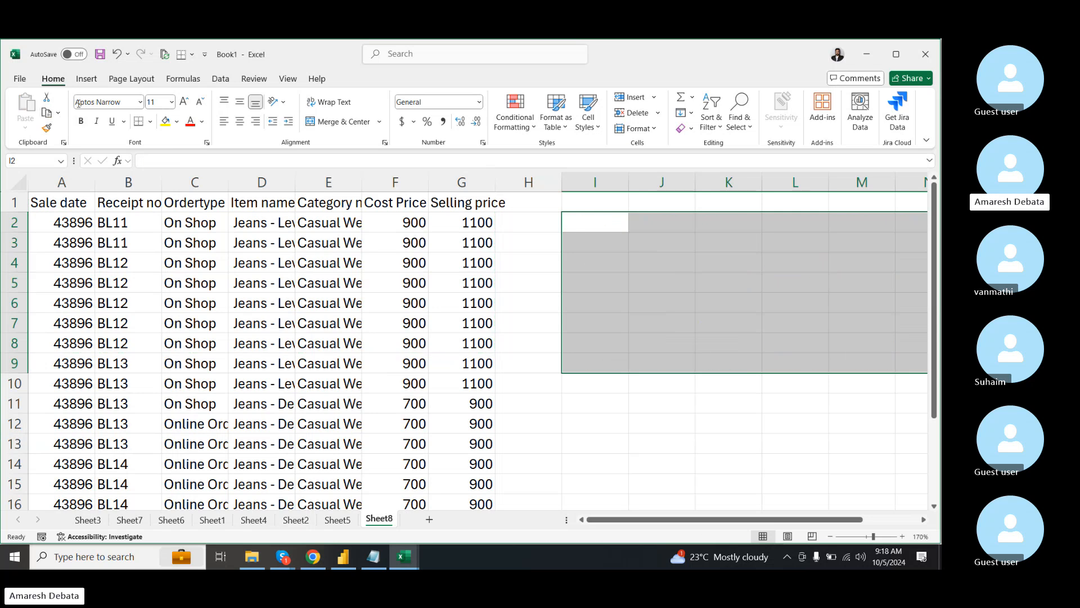
- Copy the range A1:G10 as a picture, as shown on screen in Picture format, and paste it into a new worksheet around cell E5
left_click_drag(63, 203, 459, 386)
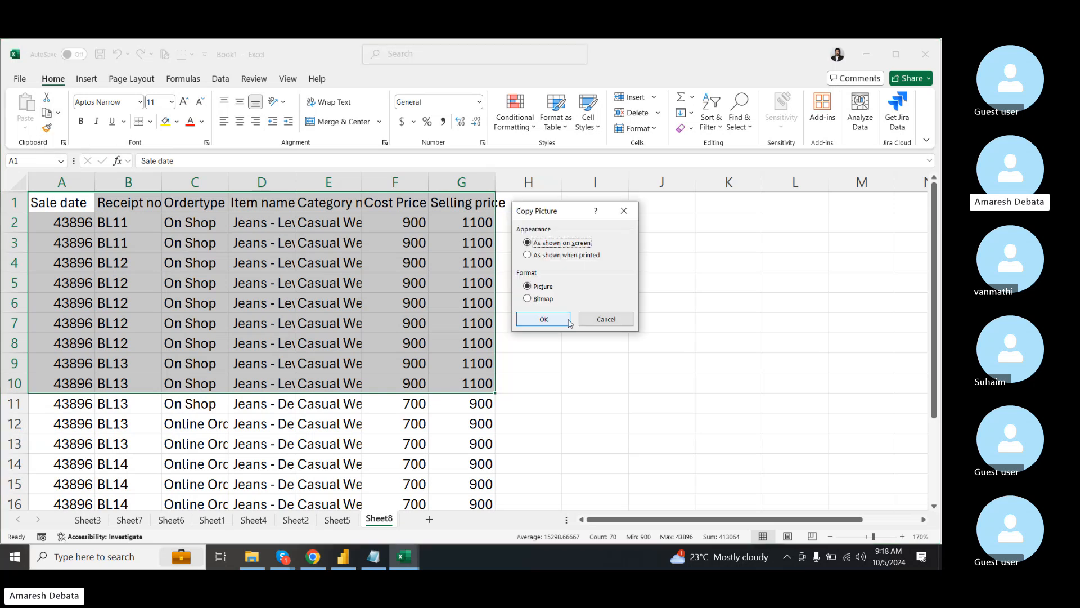
left_click(557, 319)
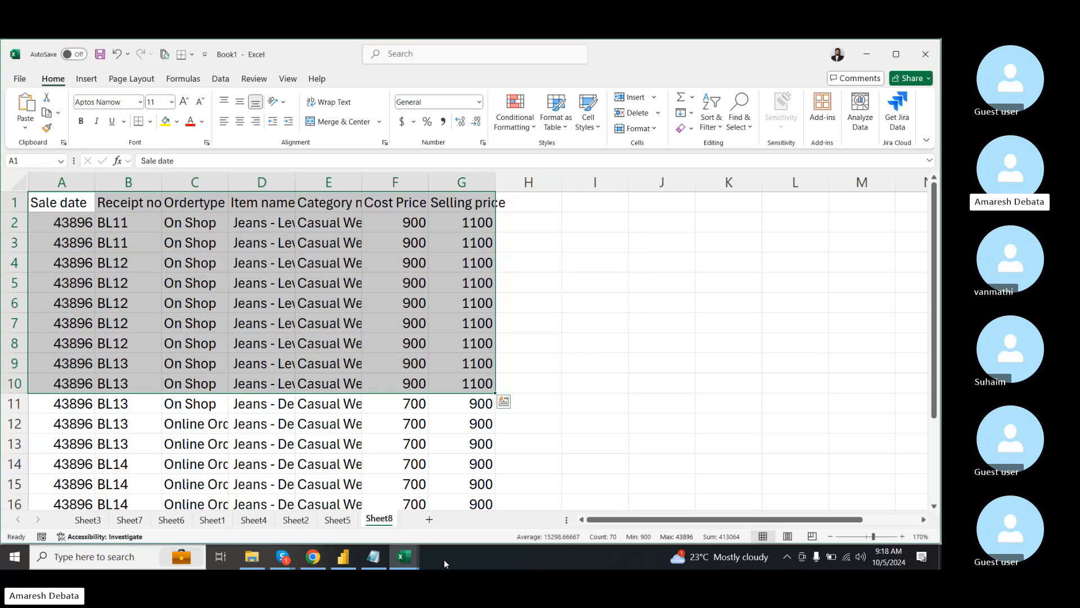
left_click(429, 519)
left_click(203, 225)
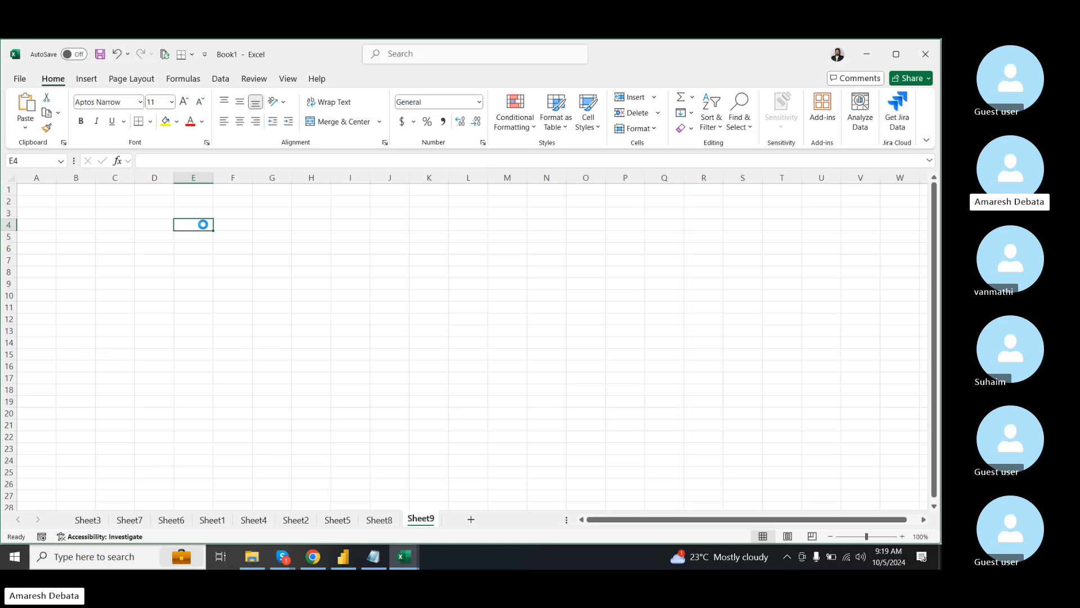
key("ctrl+v")
left_click_drag(250, 246, 234, 267)
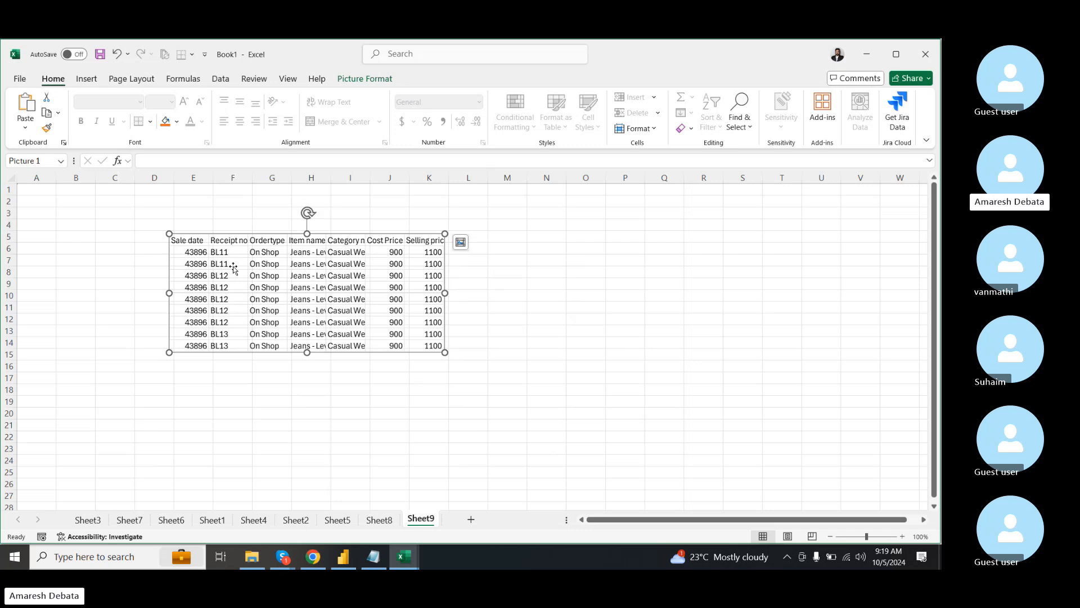
- Return to Sheet8, copy the range A1:G8 and paste it starting at cell I2
left_click(380, 520)
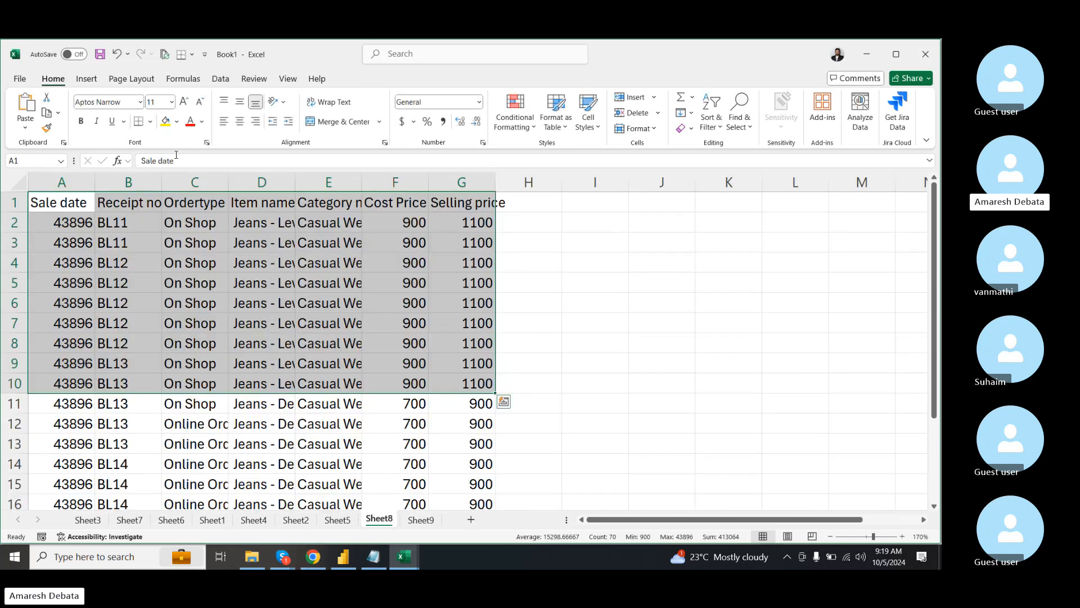
left_click(59, 115)
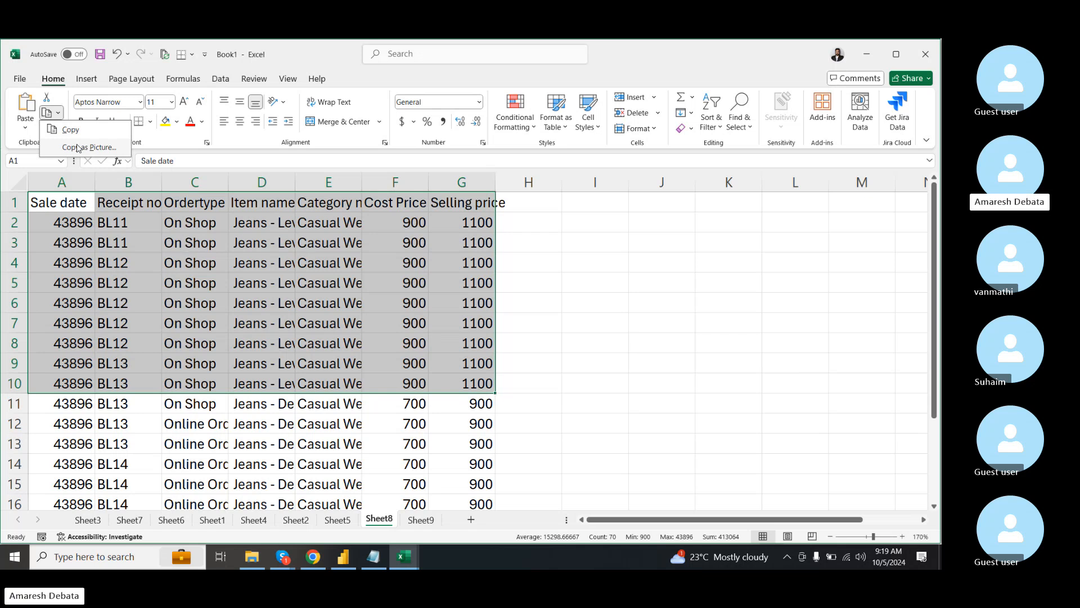
left_click(552, 280)
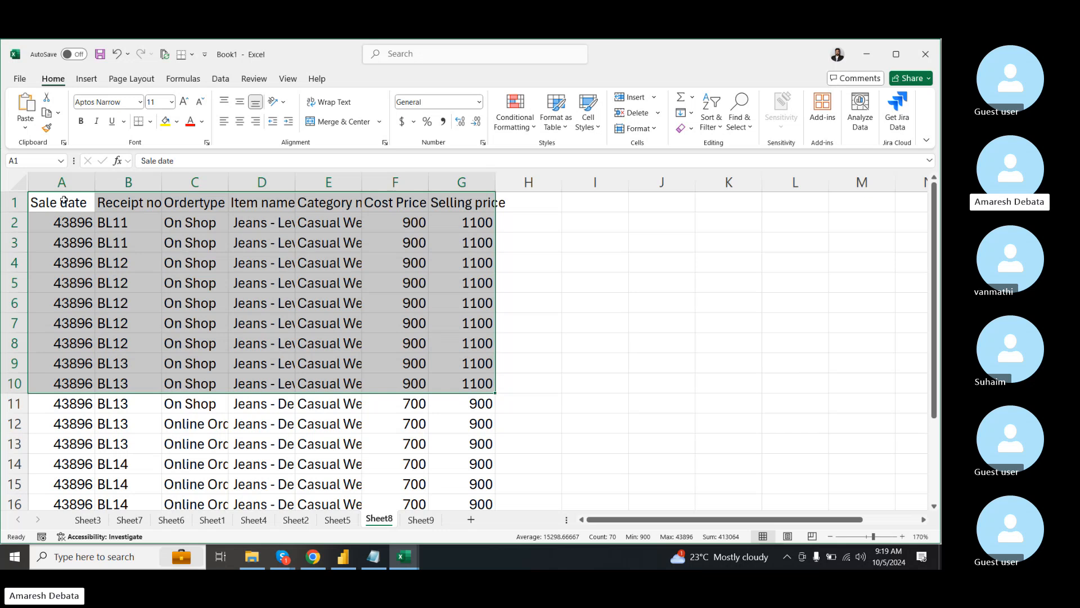
left_click(557, 403)
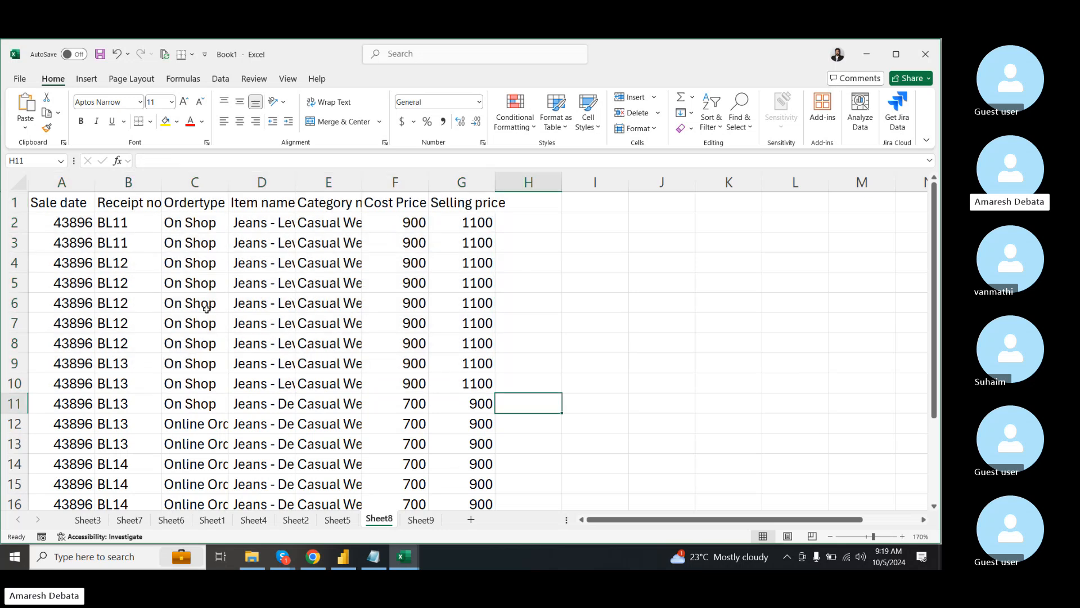
left_click_drag(64, 198, 466, 348)
key("ctrl+c")
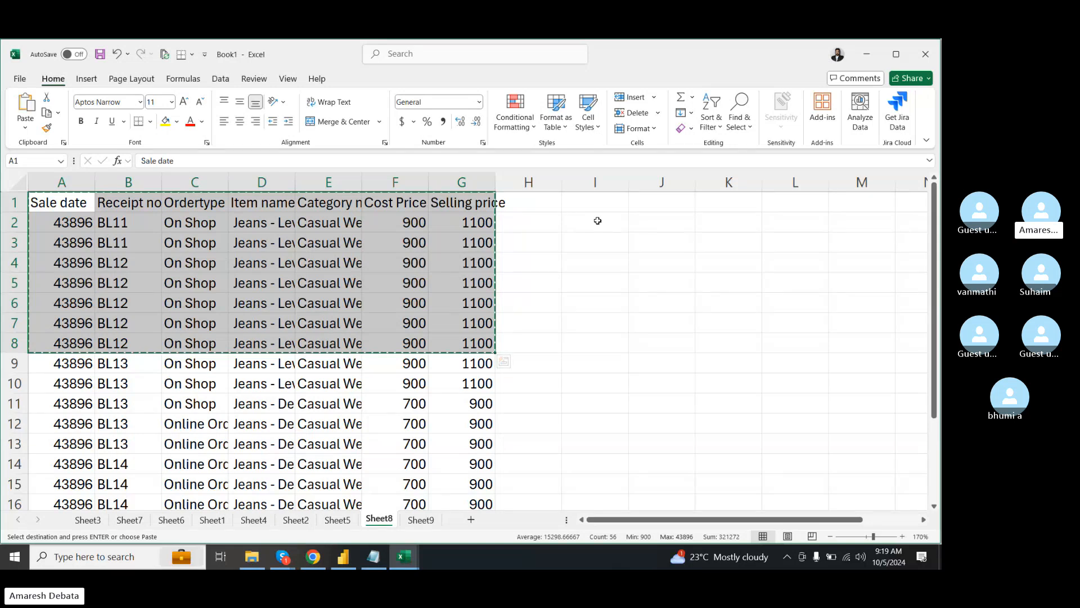
left_click(597, 221)
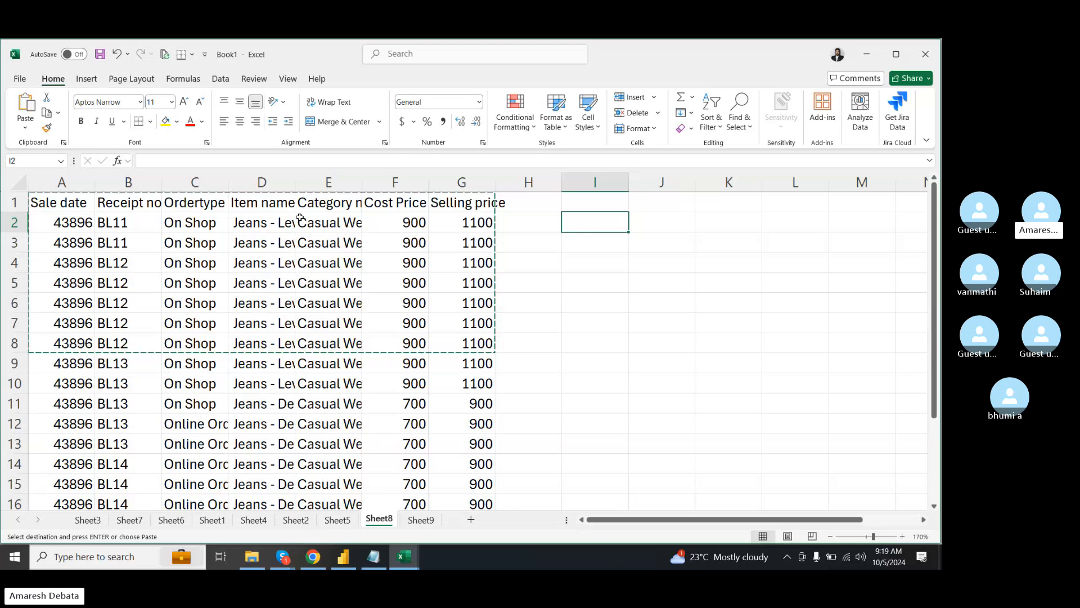
key("ctrl+v")
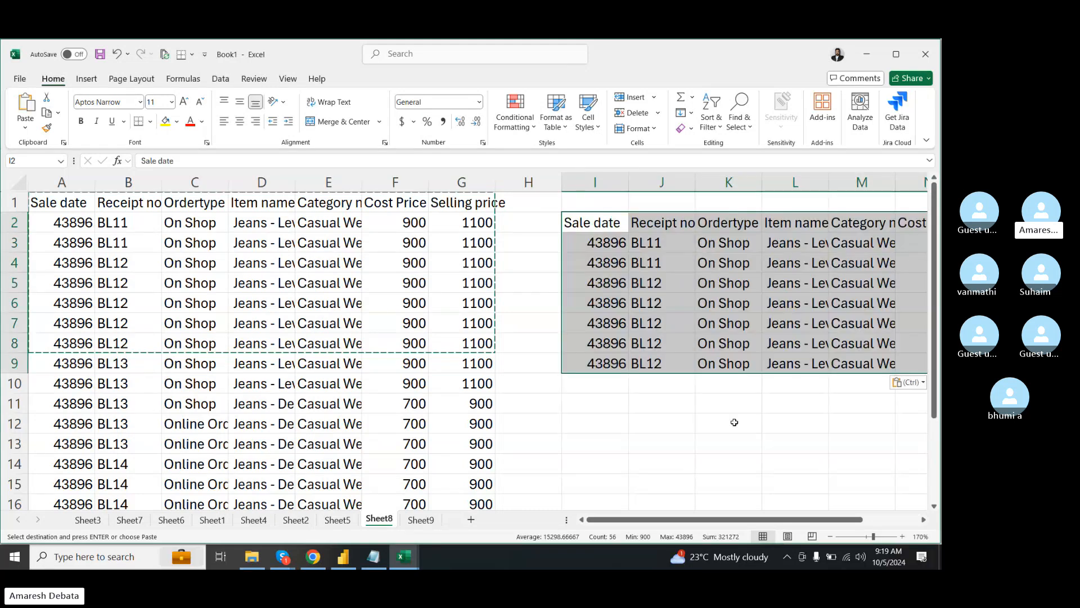
left_click_drag(675, 521, 737, 526)
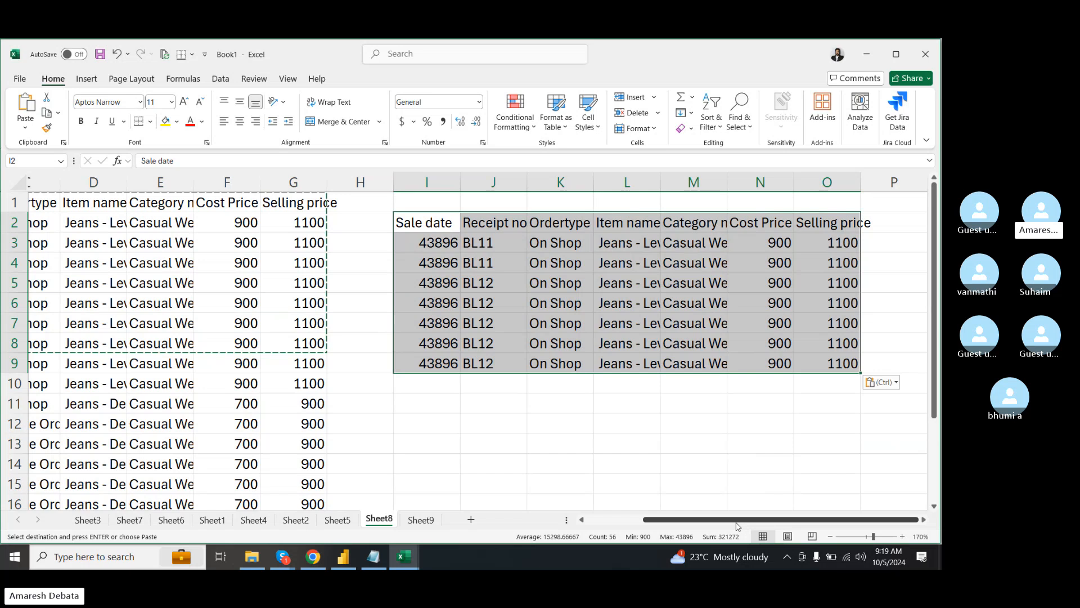
- Delete the pasted copy of the sales data in I2:O9
key("Delete")
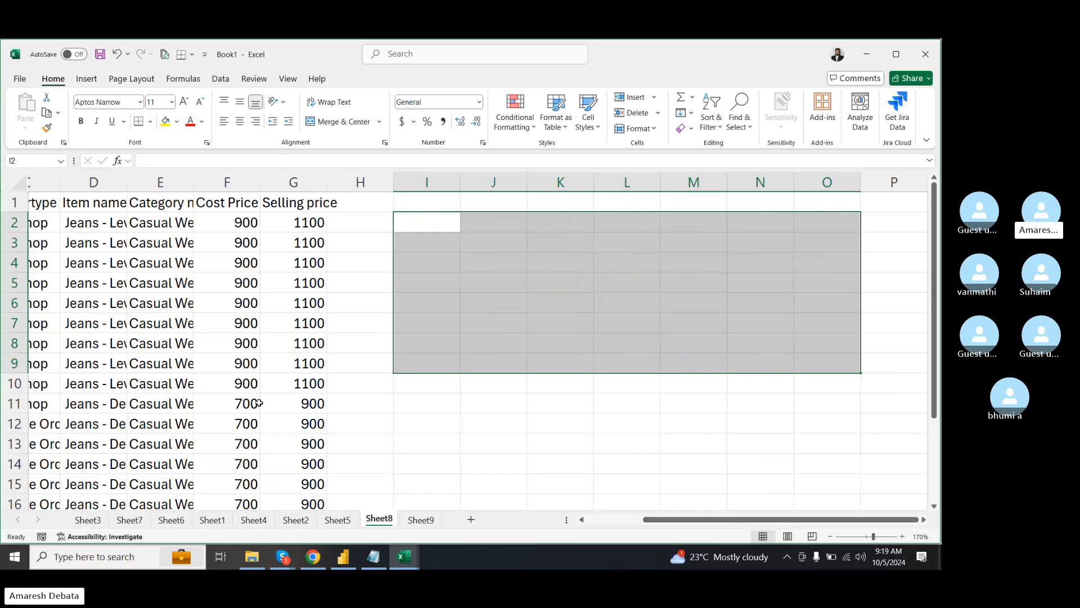
scroll(259, 403, "left", 3)
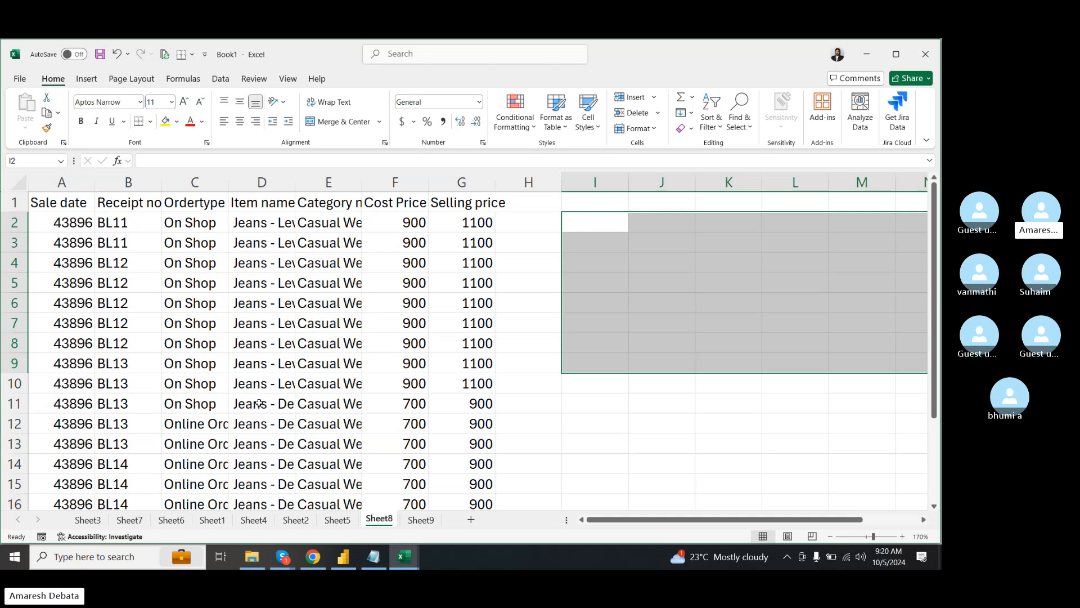
left_click(507, 248)
- Clear the sales records from row 10 downward in columns A to G
left_click(49, 381)
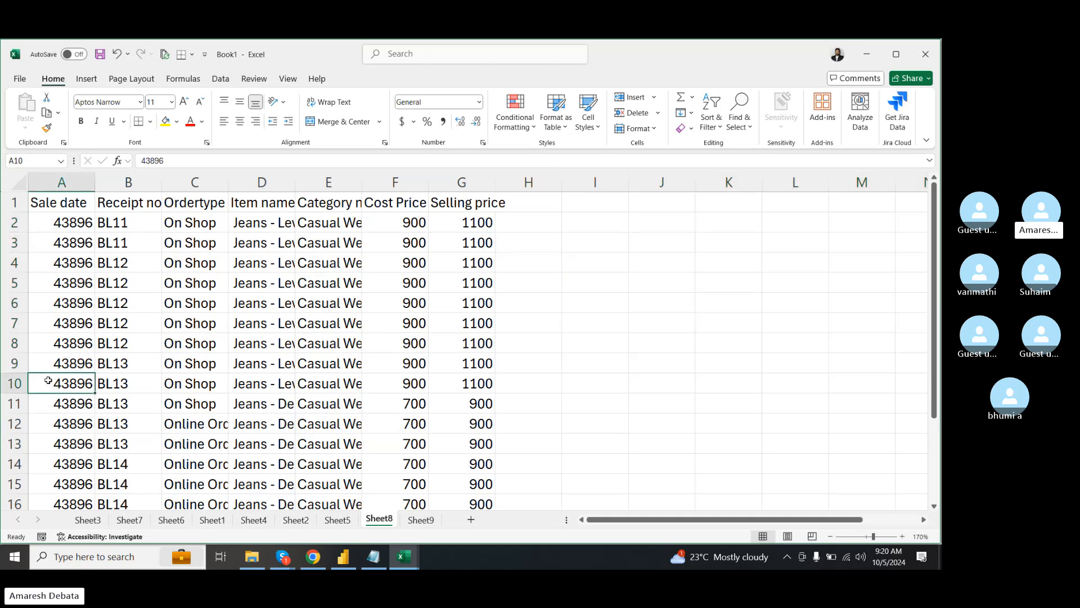
key("ctrl+shift+Right")
key("shift+Down")
key("shift+Down")
key("shift+Down")
key("shift+Down")
key("shift+Down")
key("shift+Down")
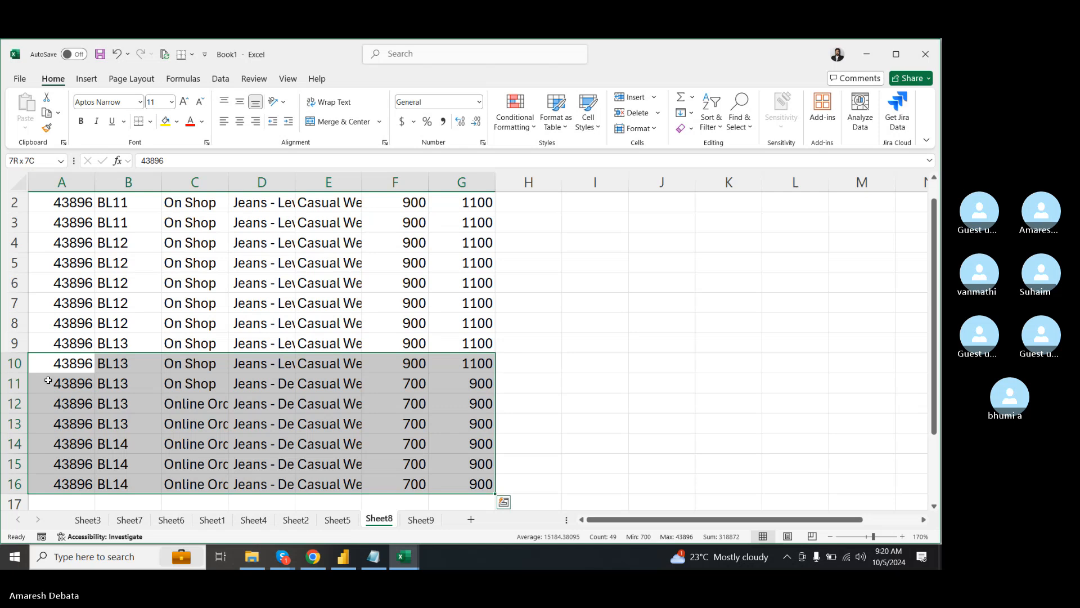
key("Delete")
scroll(478, 352, "up", 1)
left_click(503, 237)
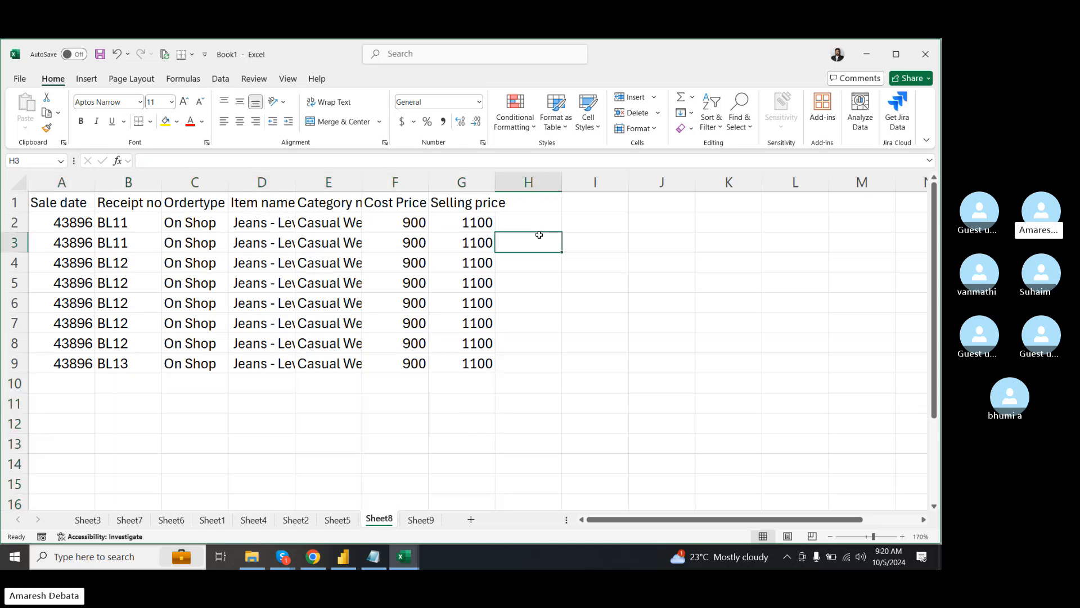
- AutoFit the Selling price column and format the headers in A1:G1 as bold with a yellow fill
double_click(495, 182)
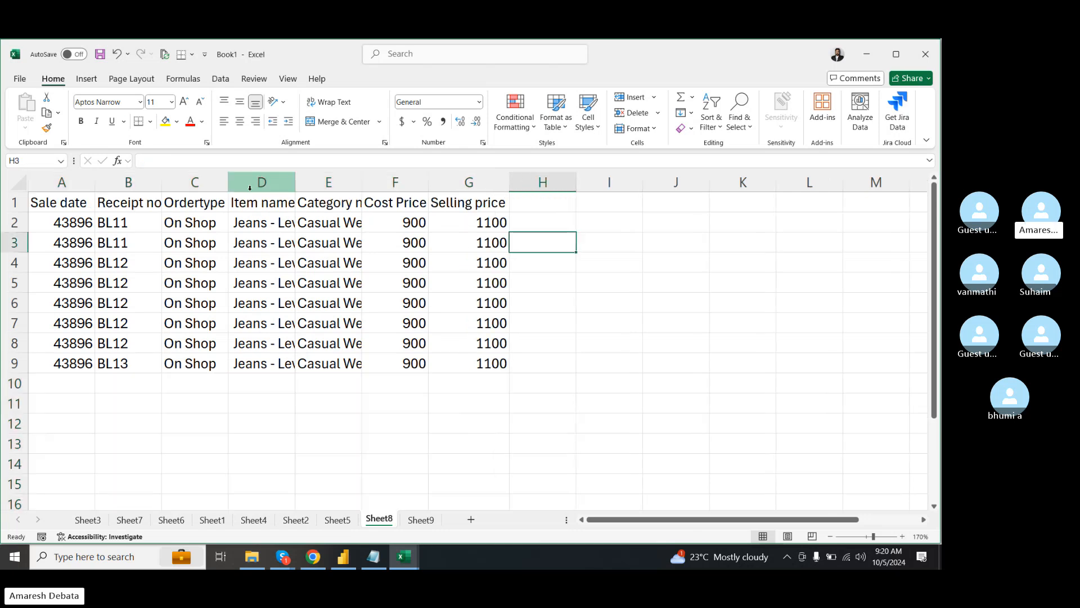
left_click(65, 195)
key("shift+Right")
key("shift+Right")
key("shift+Right")
key("shift+Right")
key("shift+Right")
key("shift+Right")
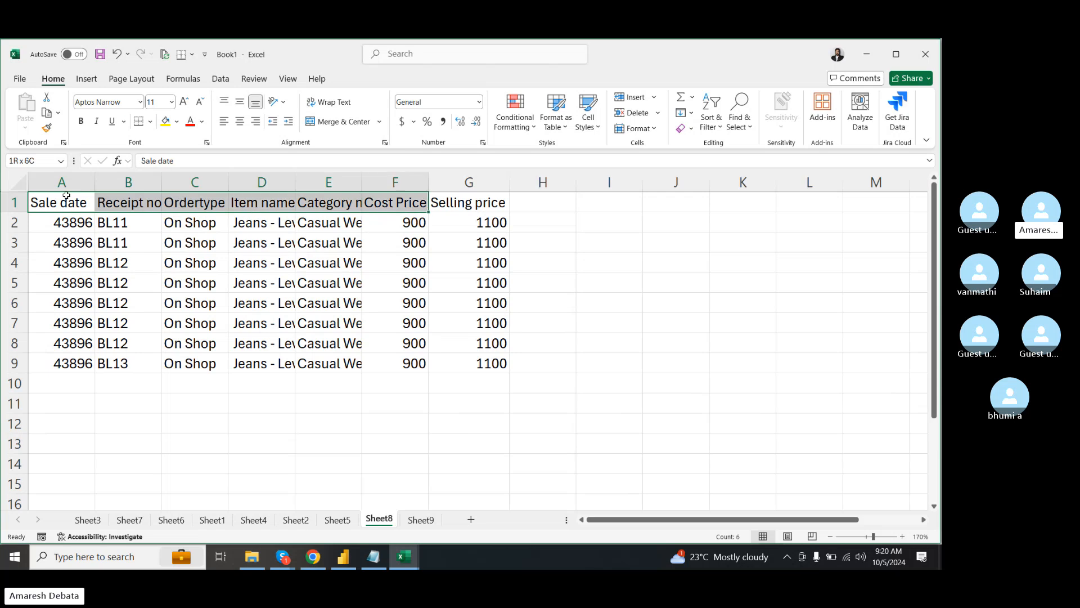
left_click(166, 122)
left_click(81, 121)
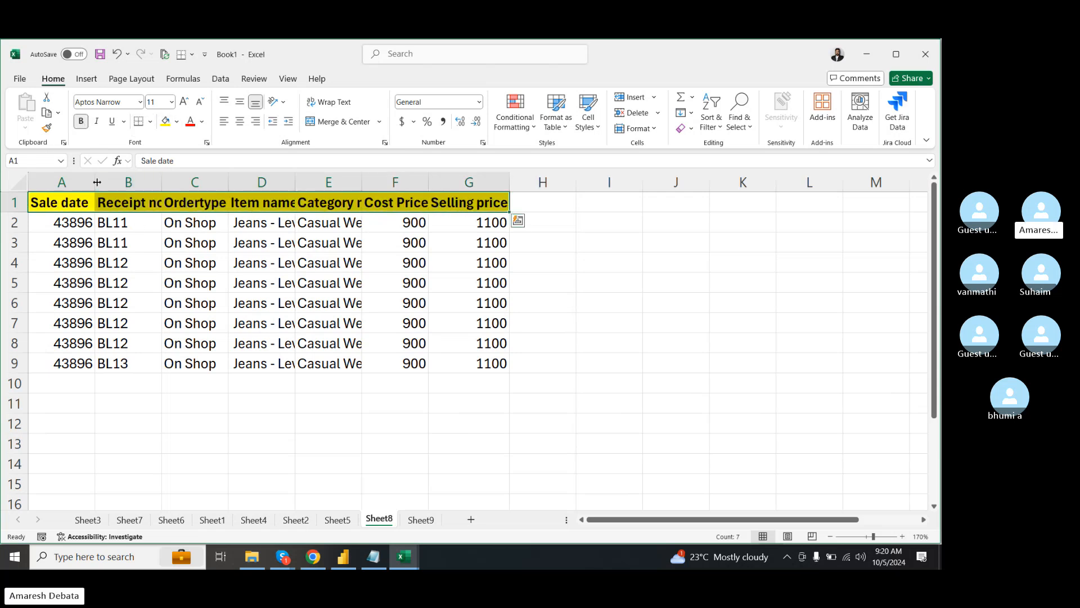
- Narrow columns A, B and C so that their contents are cut off
mouse_move(95, 181)
left_mouse_down()
mouse_move(72, 186)
mouse_move(104, 186)
left_mouse_up()
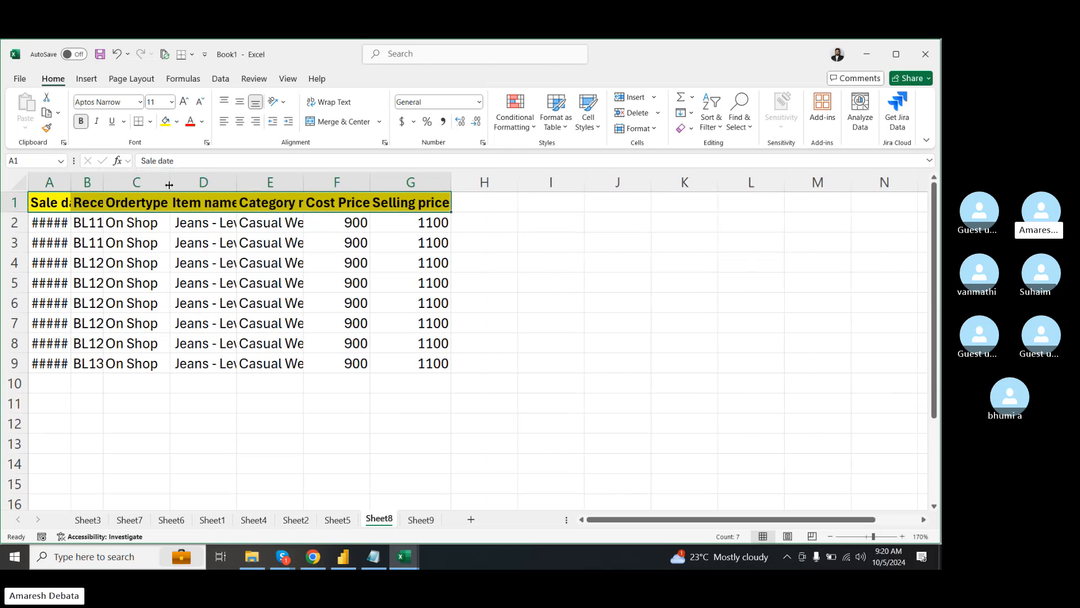
left_click_drag(169, 185, 144, 185)
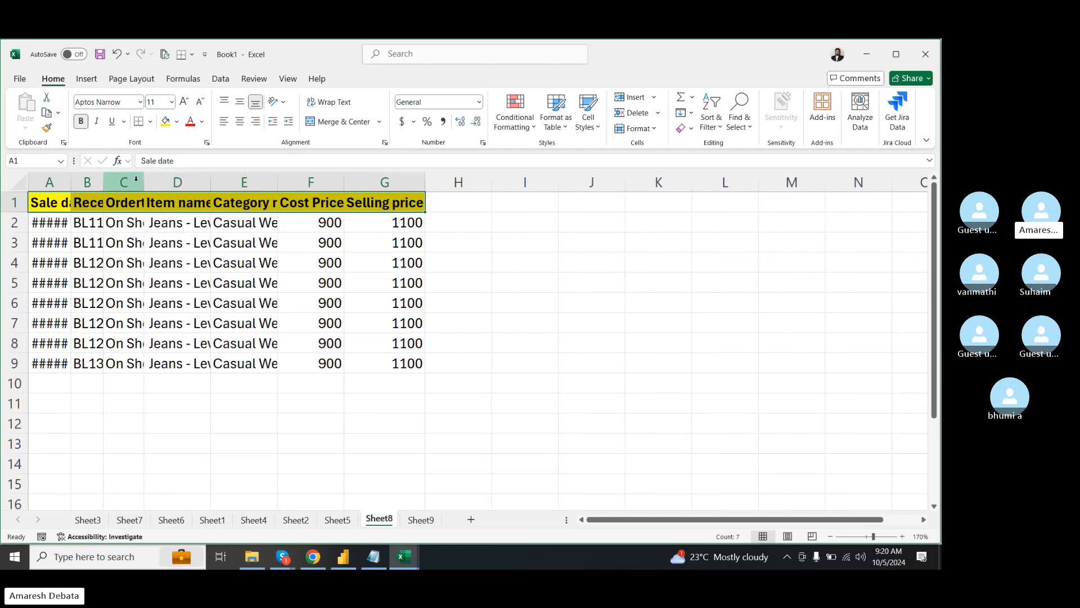
left_click(109, 350)
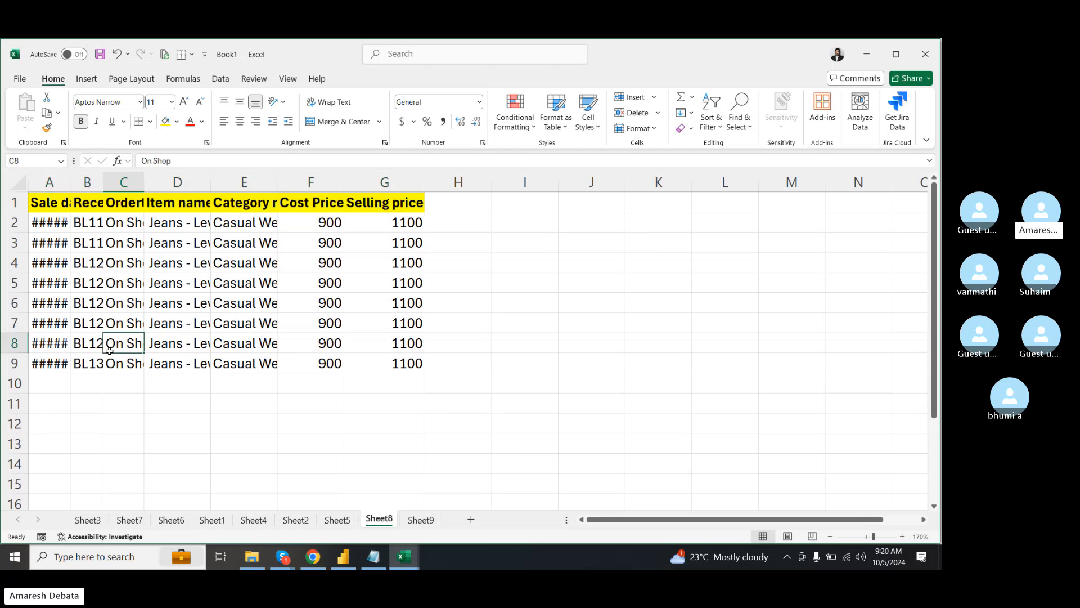
- AutoFit the Sale date column and all other columns of the sheet to their contents
double_click(69, 178)
left_click_drag(132, 186, 183, 179)
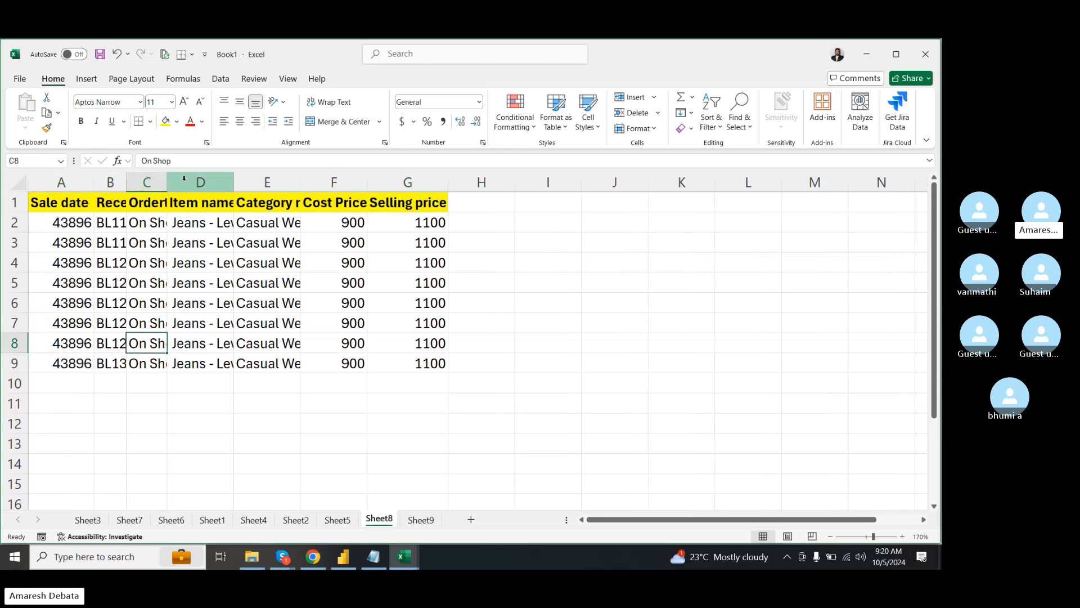
left_click(17, 182)
left_click(60, 222)
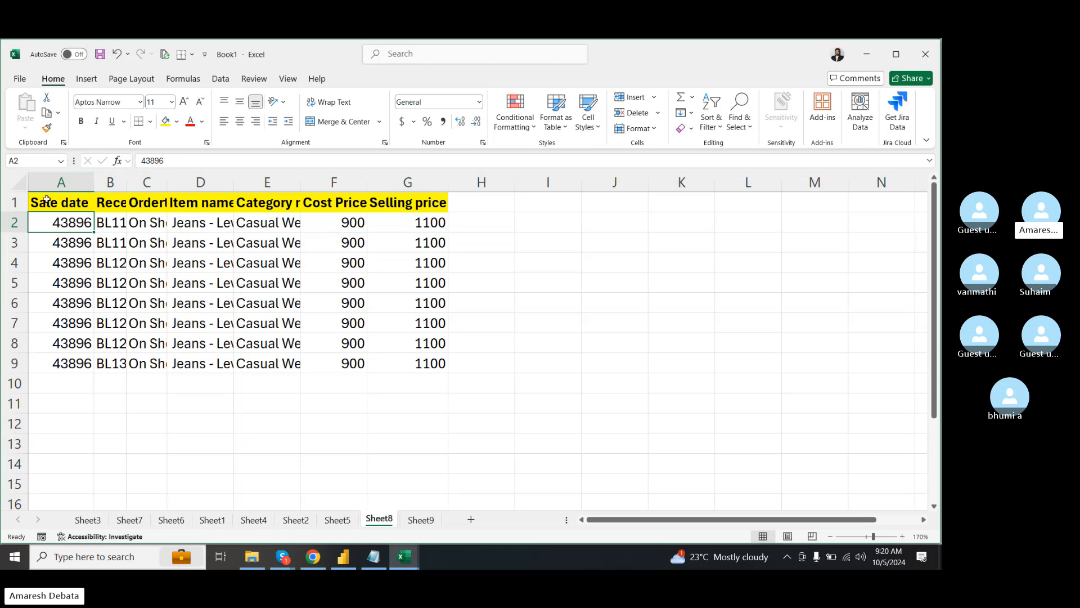
left_click_drag(45, 201, 206, 326)
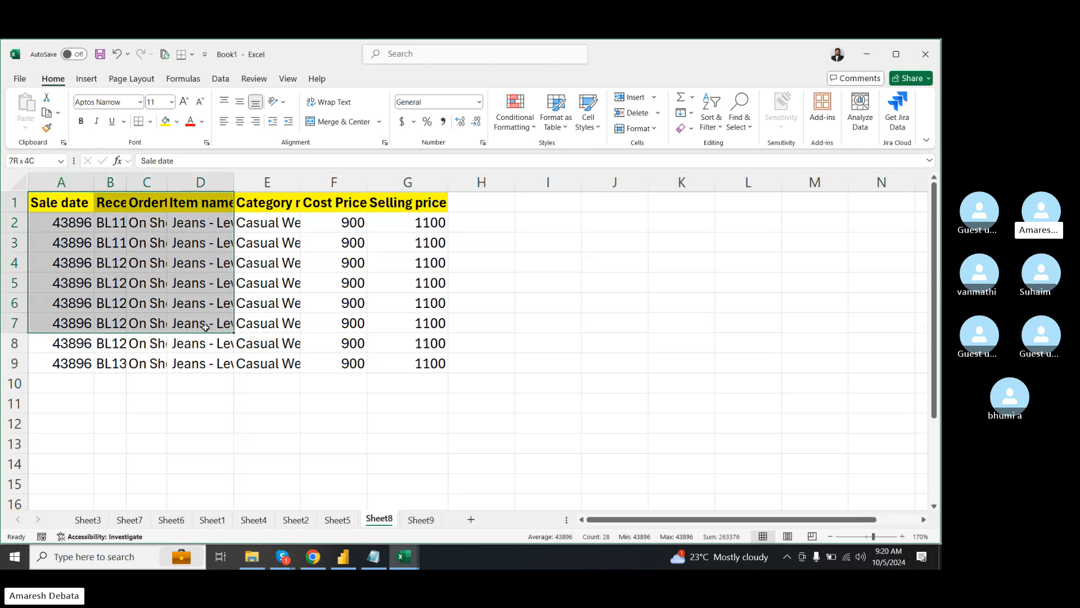
left_click(17, 183)
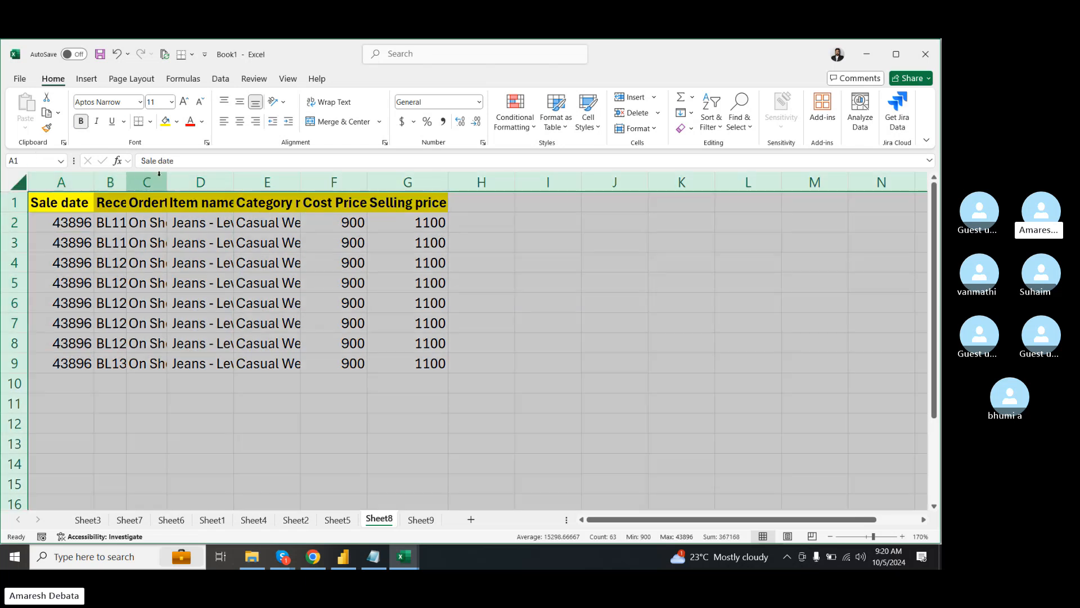
double_click(127, 178)
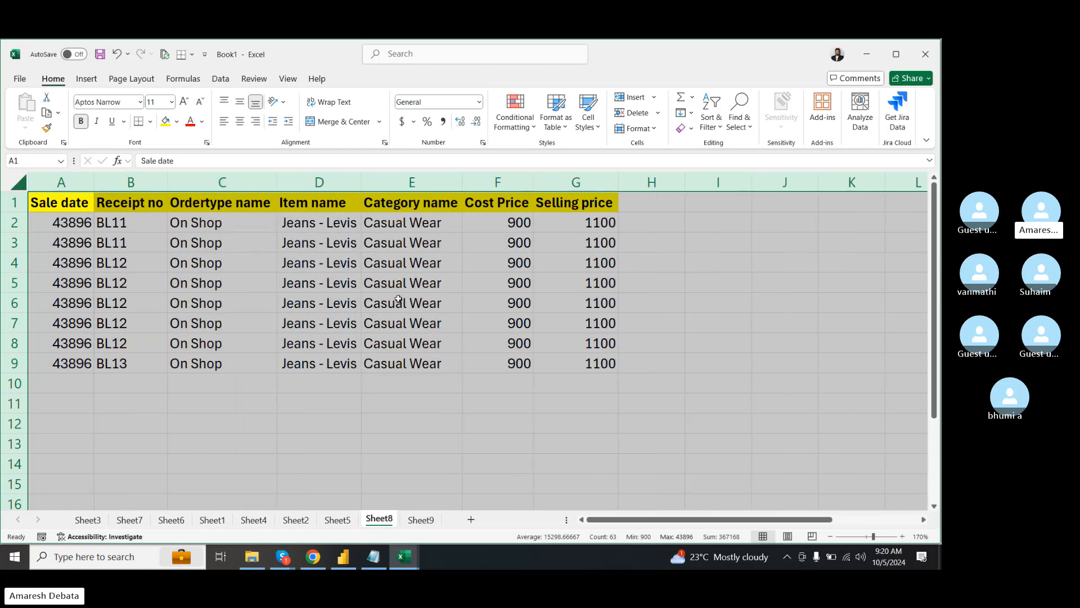
left_click(541, 260)
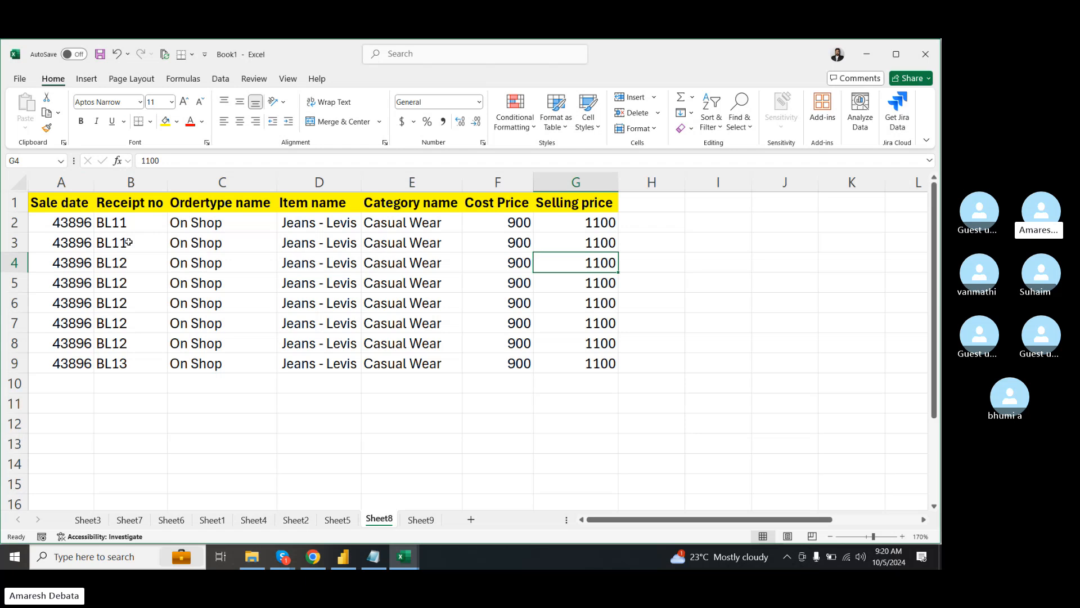
- Reduce the heights of rows 3 and 4 and AutoFit all row heights on the sheet
mouse_move(19, 253)
left_mouse_down()
mouse_move(20, 242)
mouse_move(17, 255)
left_mouse_up()
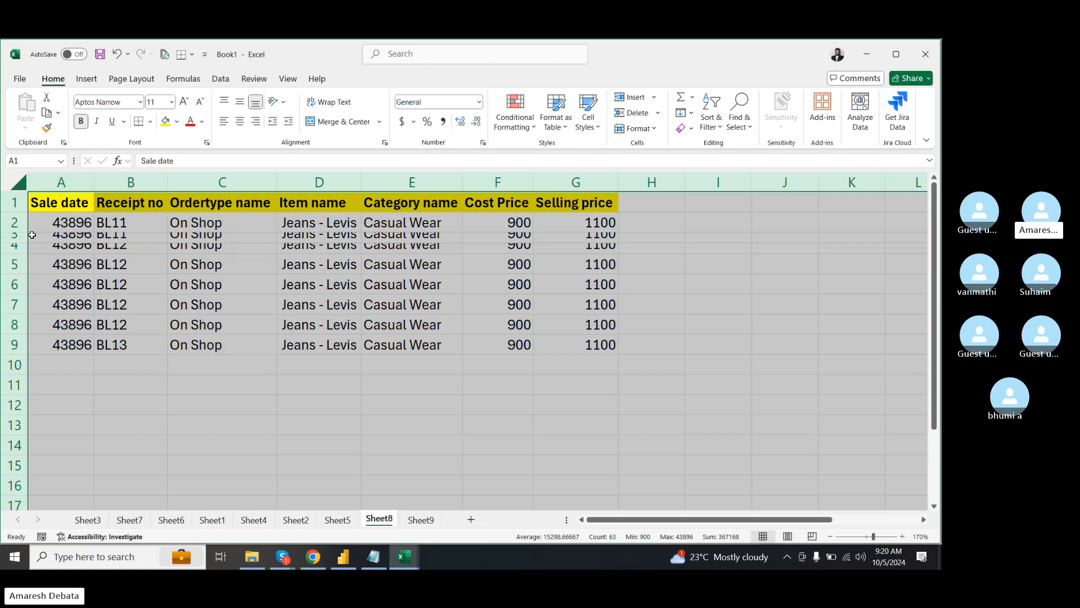
double_click(23, 233)
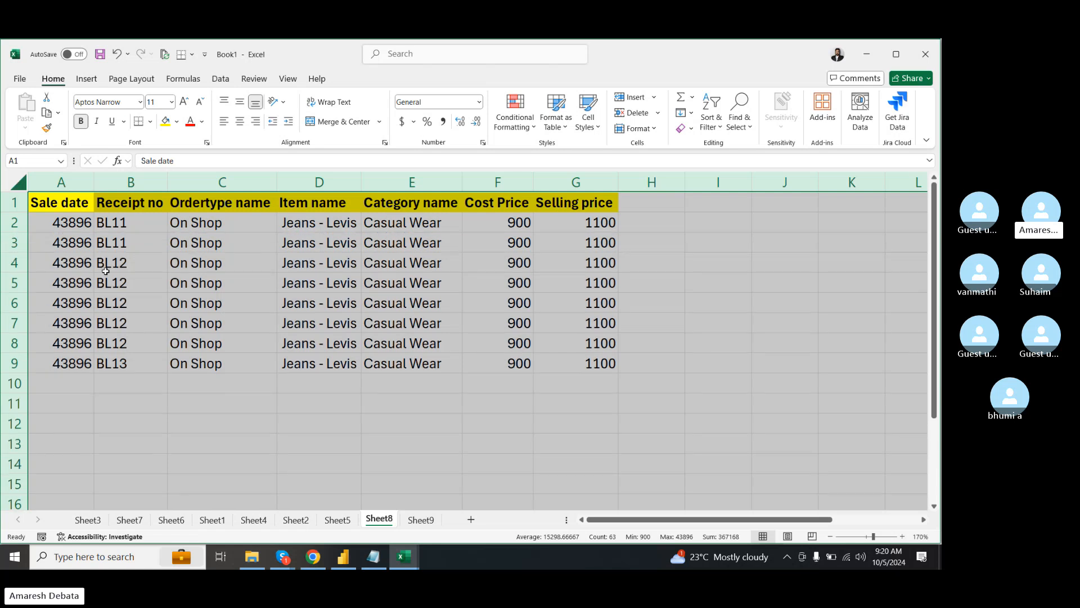
left_click(490, 421)
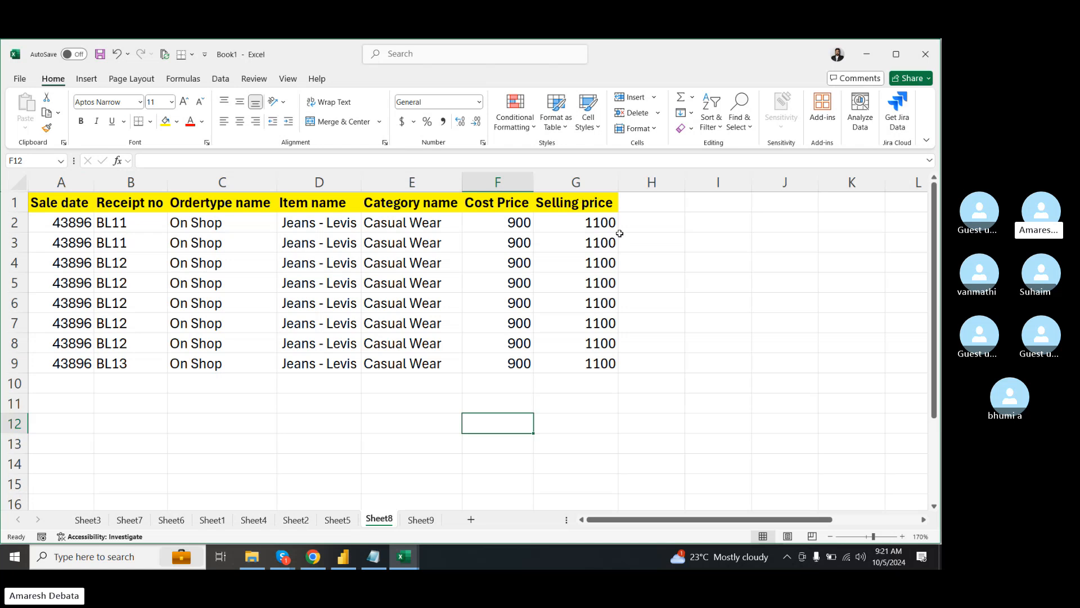
- Add the header Total Revenue in cell H1 and AutoFit column H
left_click(659, 205)
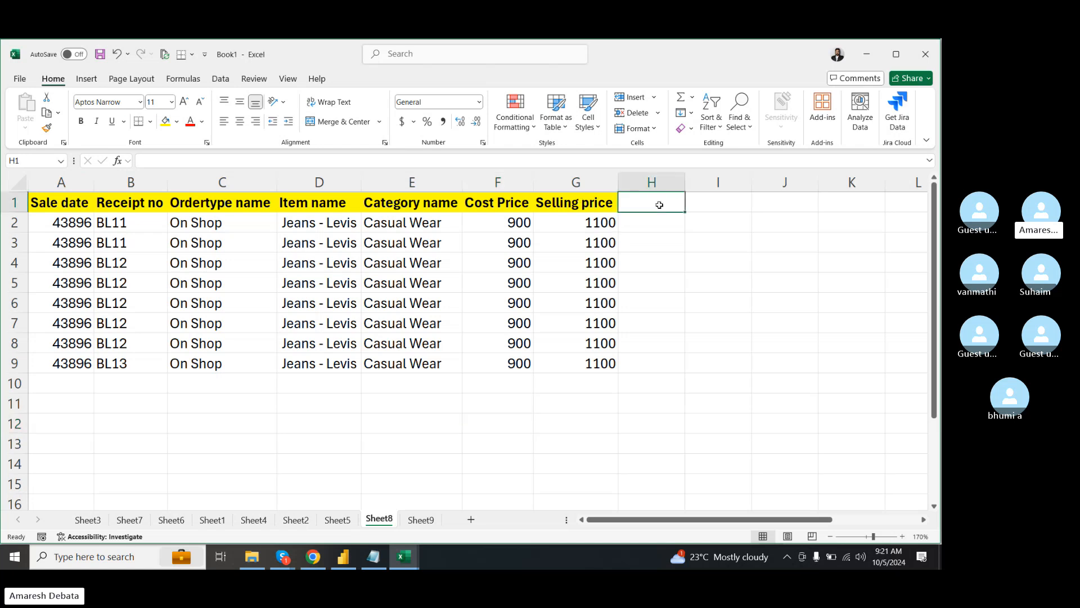
type("Total")
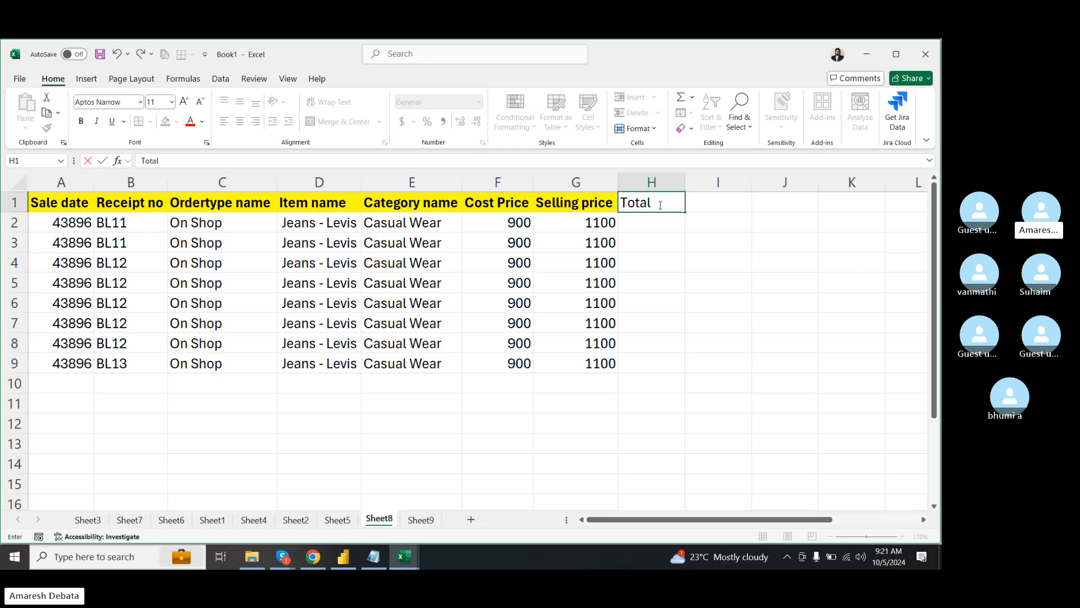
type(" Revenue")
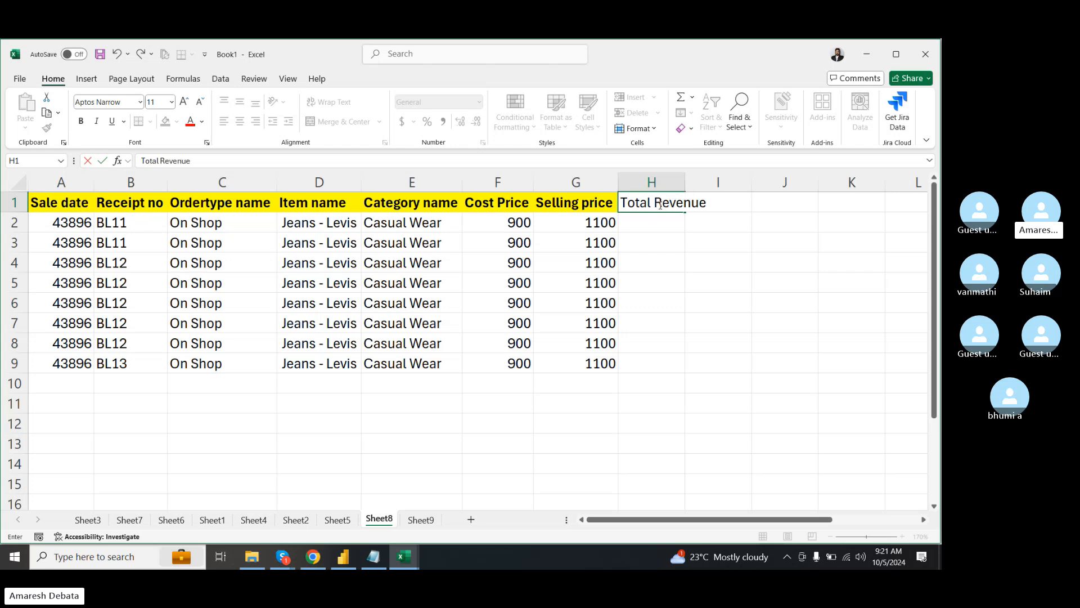
key("Return")
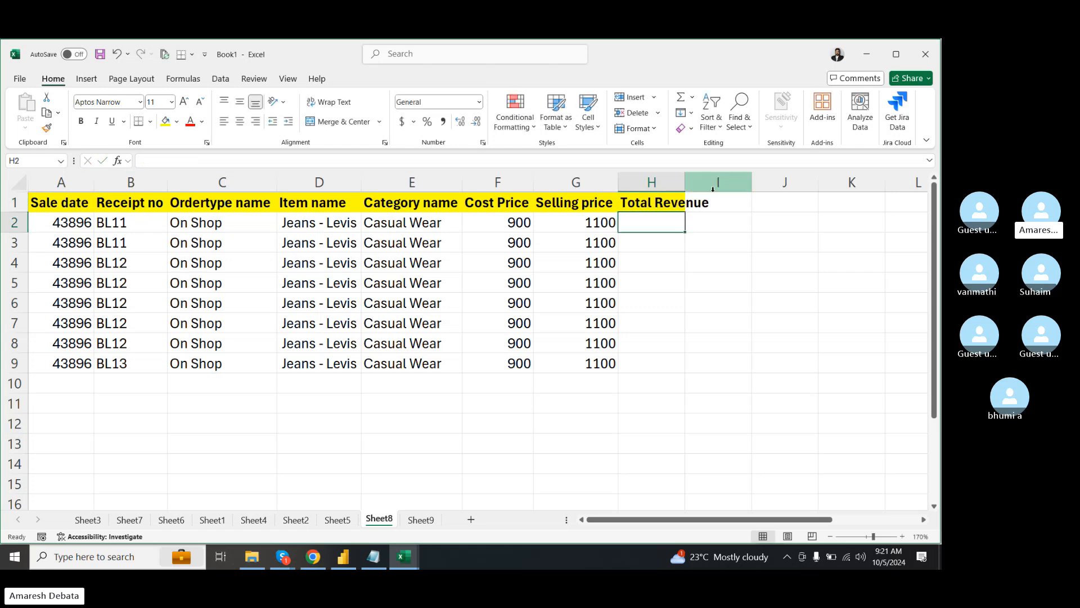
double_click(691, 186)
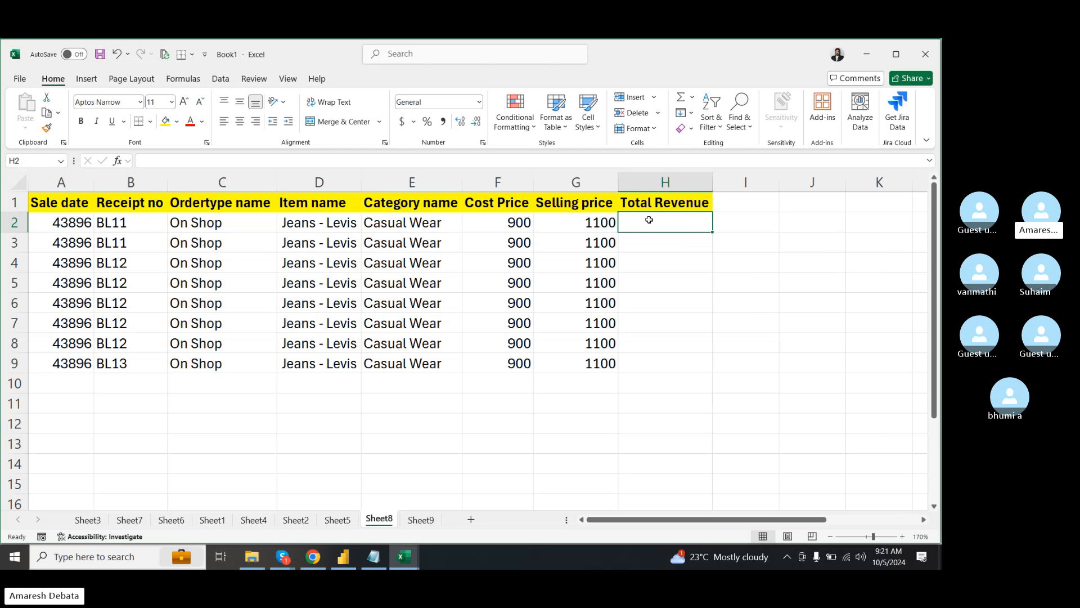
- Enter the formula =F2*G2 in cell H2 and fill it down to H9
type("=")
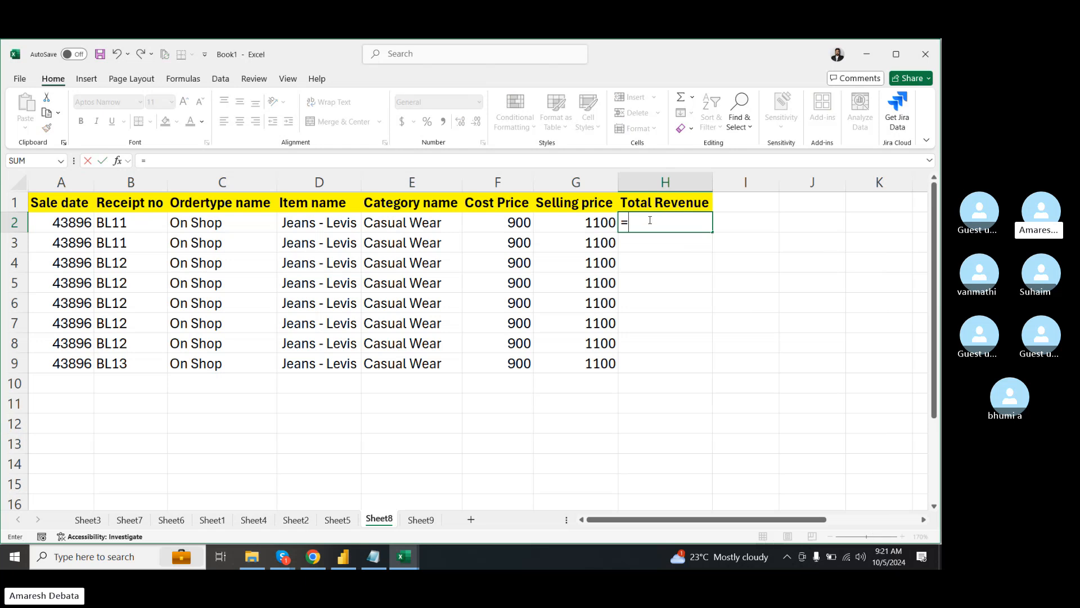
left_click(528, 221)
type("*")
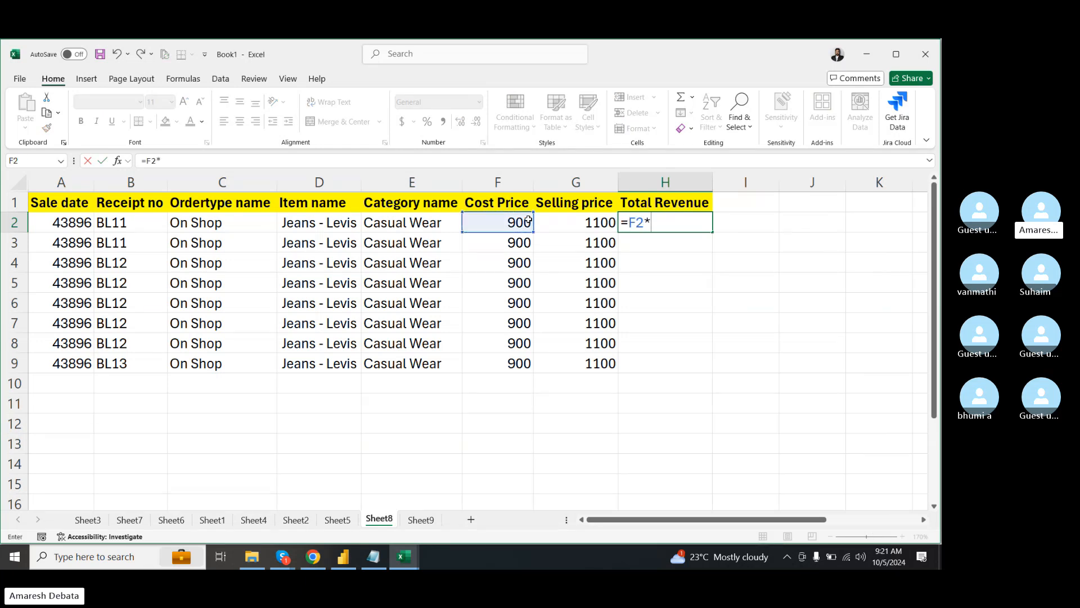
left_click(582, 223)
key("Return")
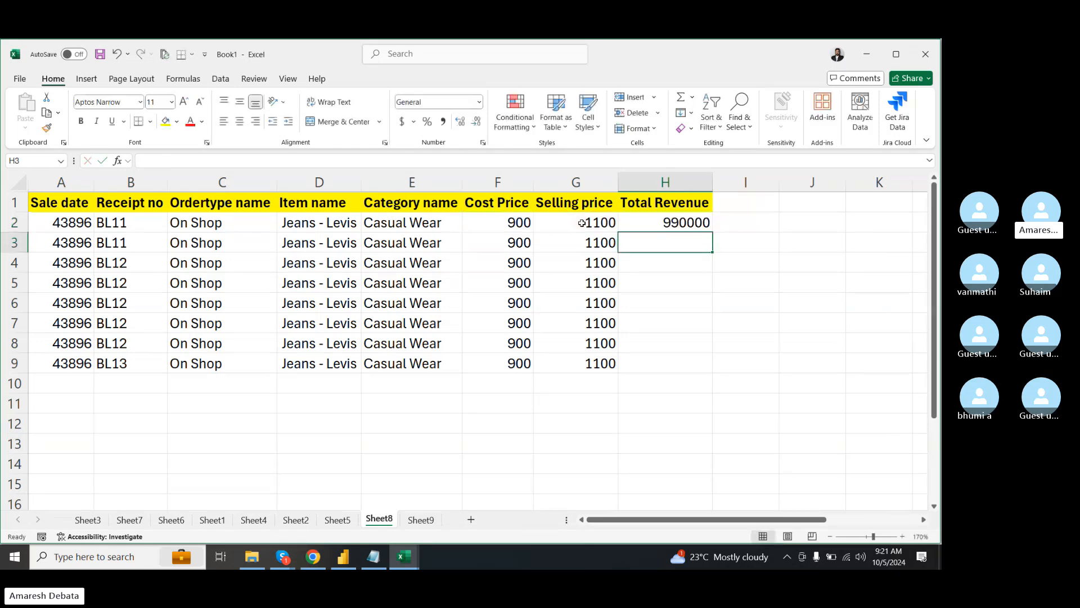
left_click(684, 224)
double_click(713, 233)
left_click(741, 265)
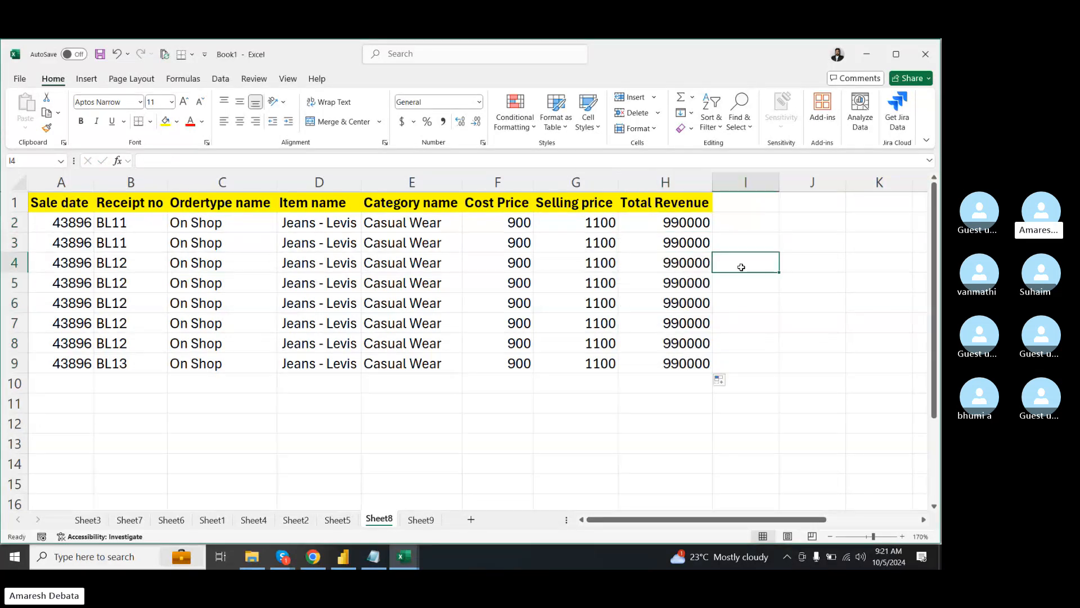
- Copy the Total Revenue formulas in H2:H9, paste them normally starting at cell J2 and inspect the pasted formulas
left_click_drag(684, 228, 677, 354)
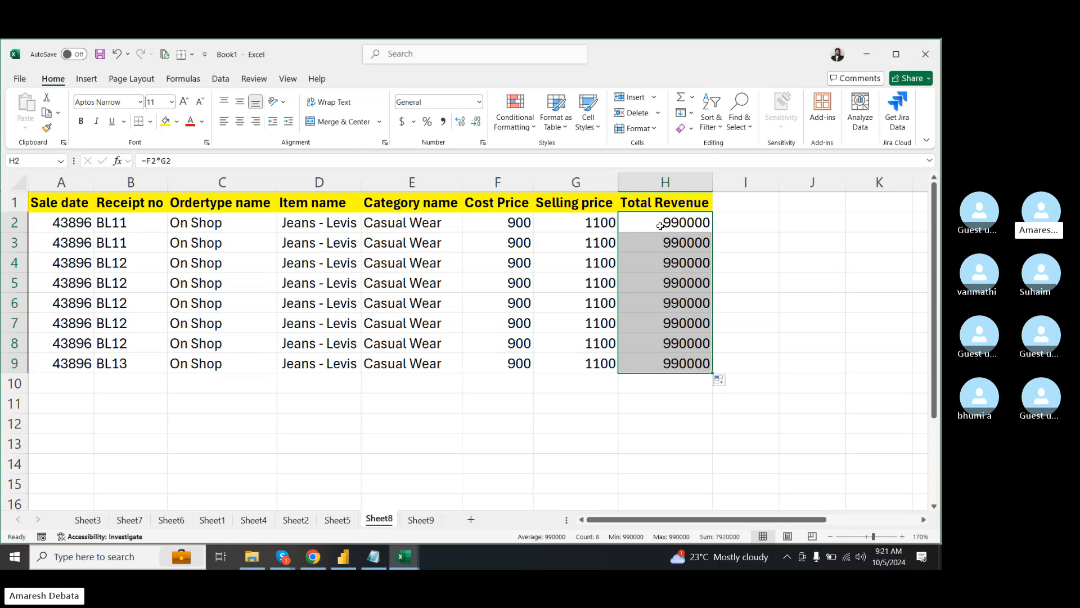
key("ctrl+c")
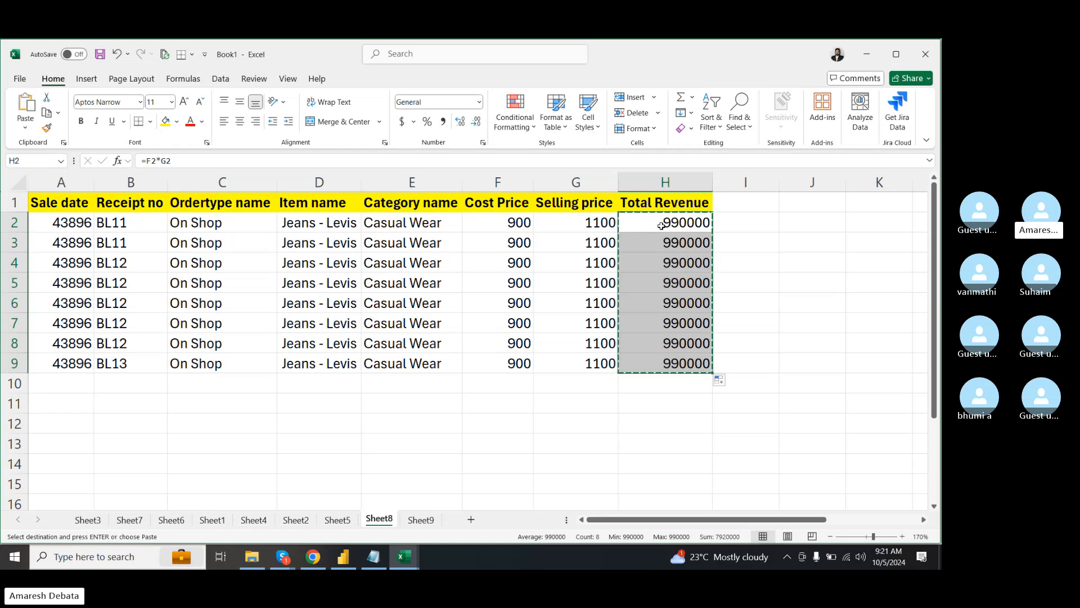
left_click(836, 219)
right_click(836, 219)
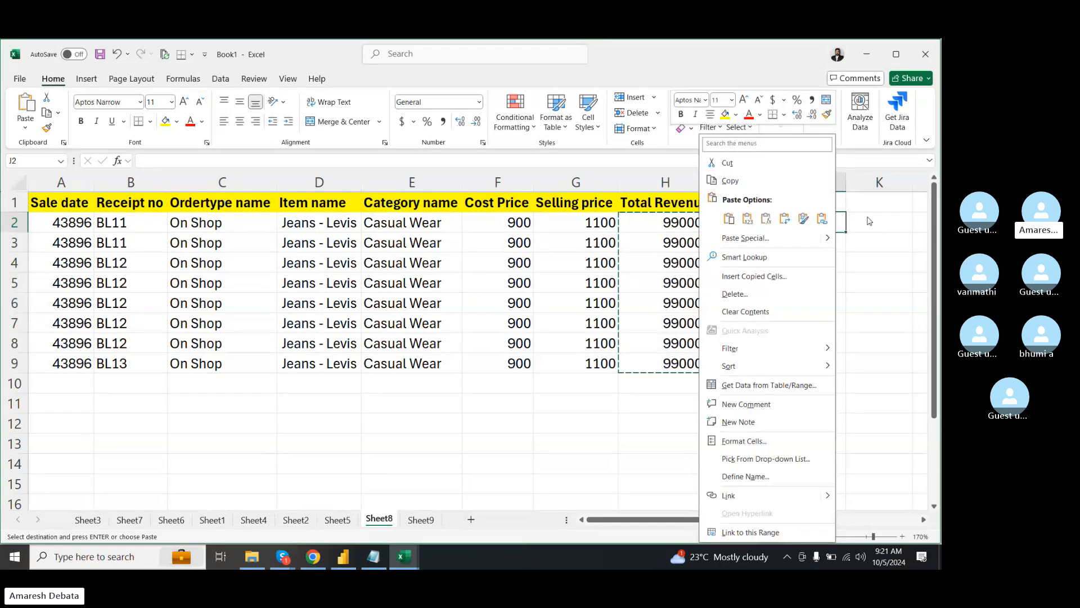
left_click(827, 225)
key("ctrl+v")
left_click(903, 255)
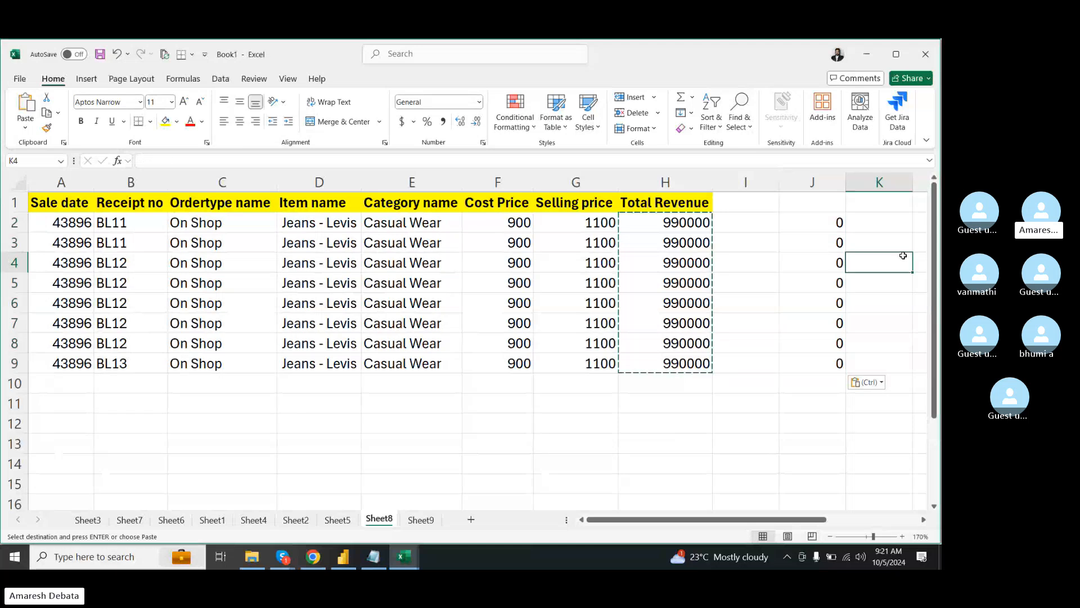
left_click_drag(821, 220, 823, 370)
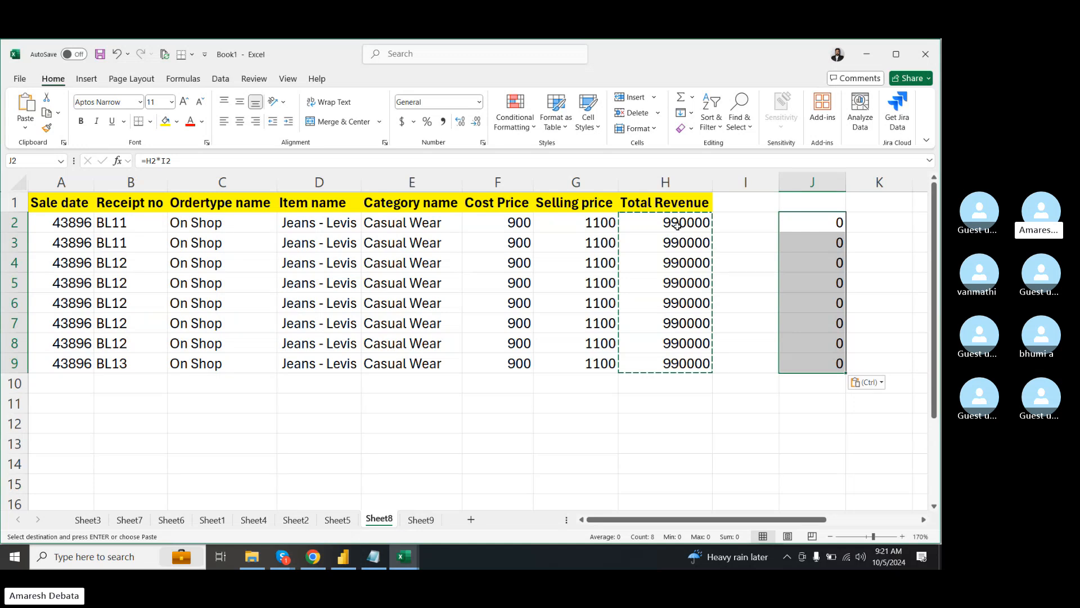
left_click(802, 230)
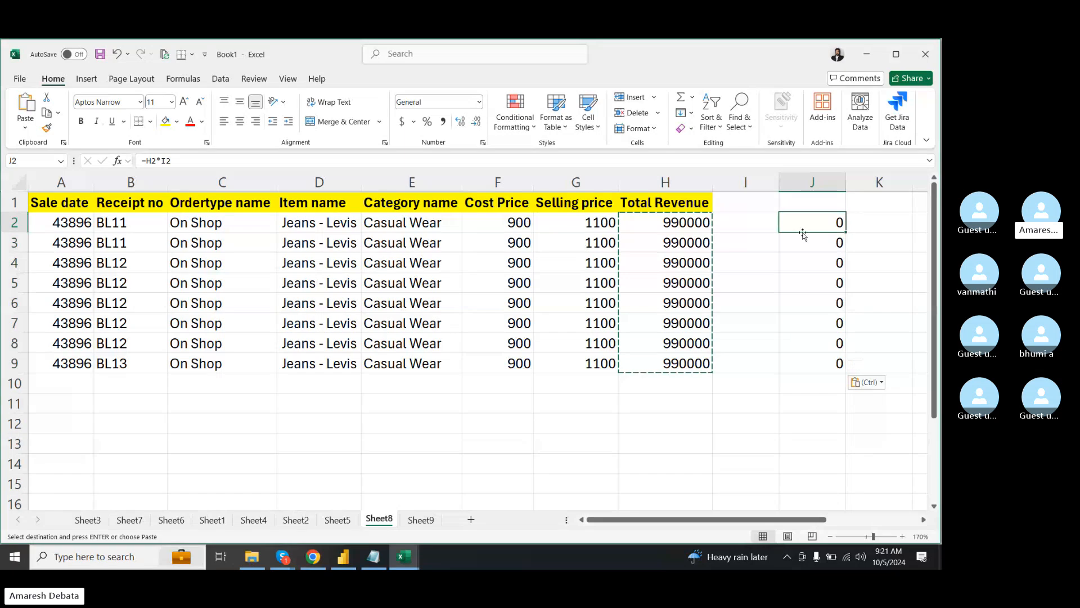
- Enter the label Absolute in cell D11 and the label Referential in cell D12 below the sales table
left_click_drag(803, 235, 803, 361)
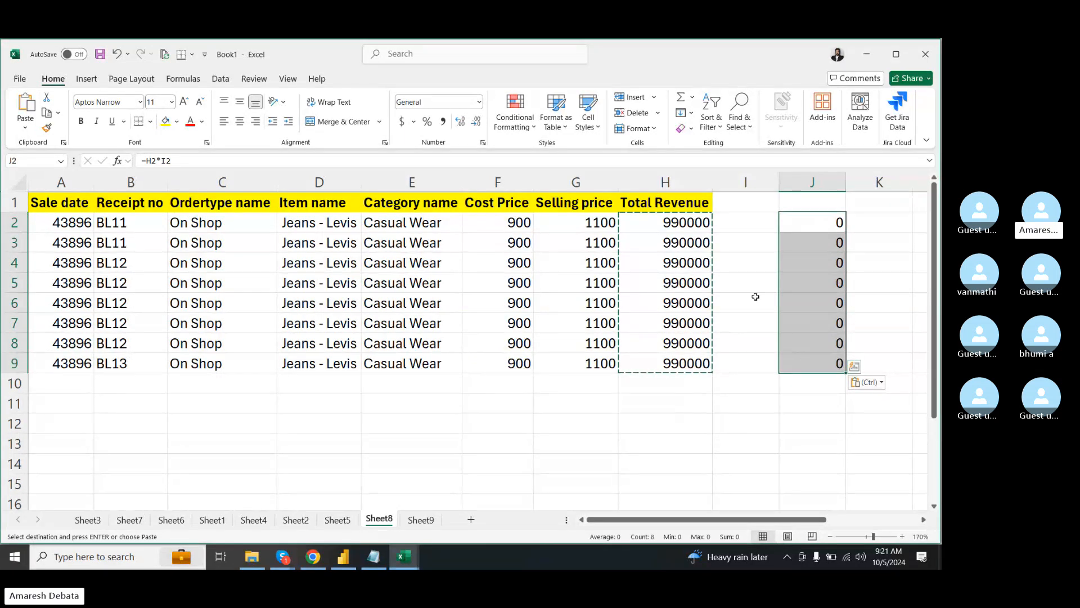
left_click(325, 410)
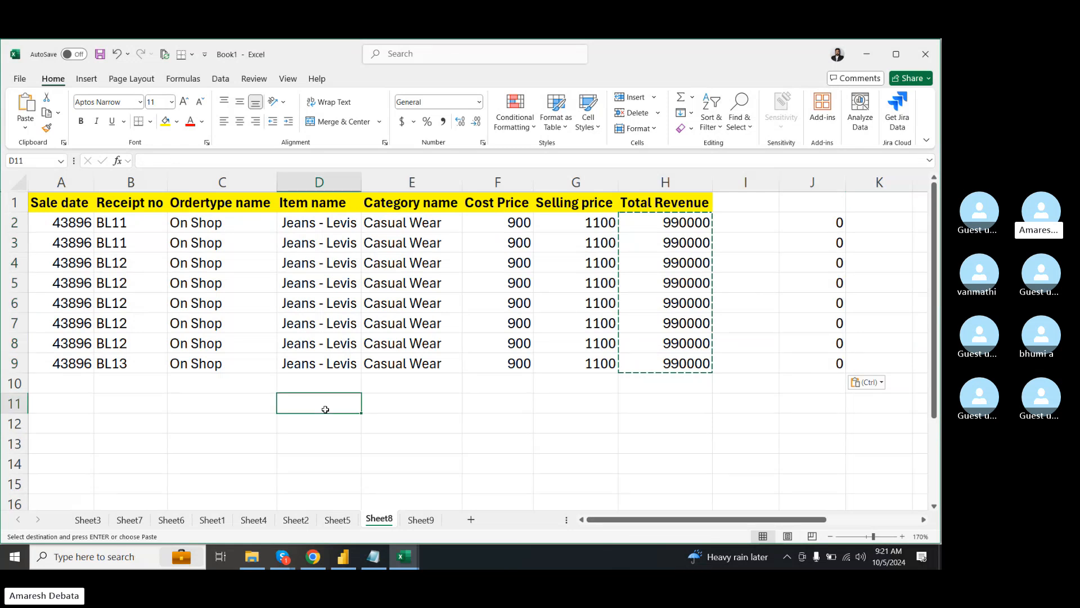
type("Absolute")
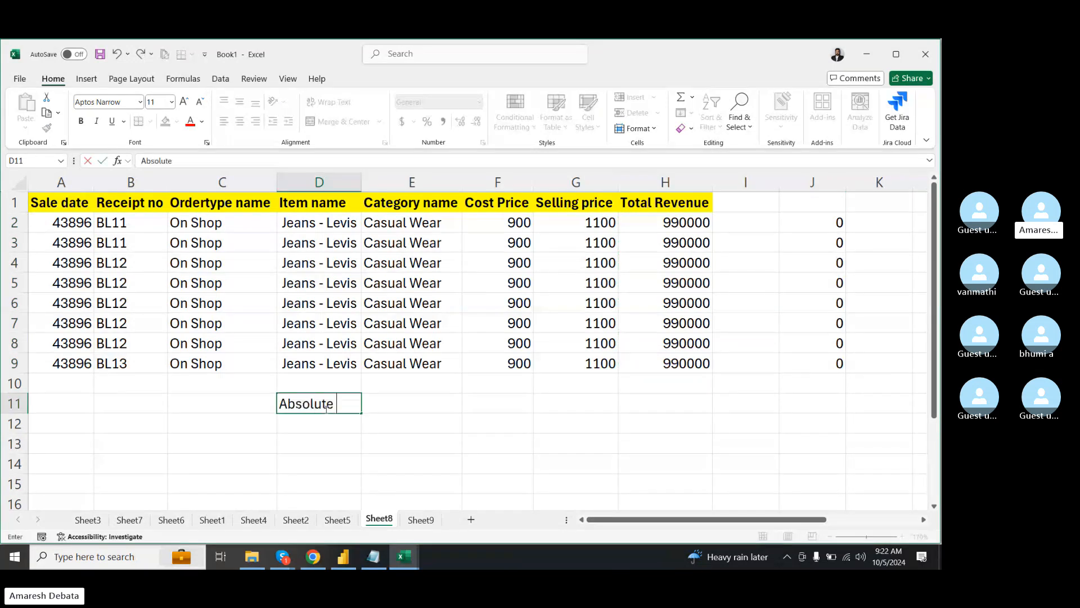
key("Return")
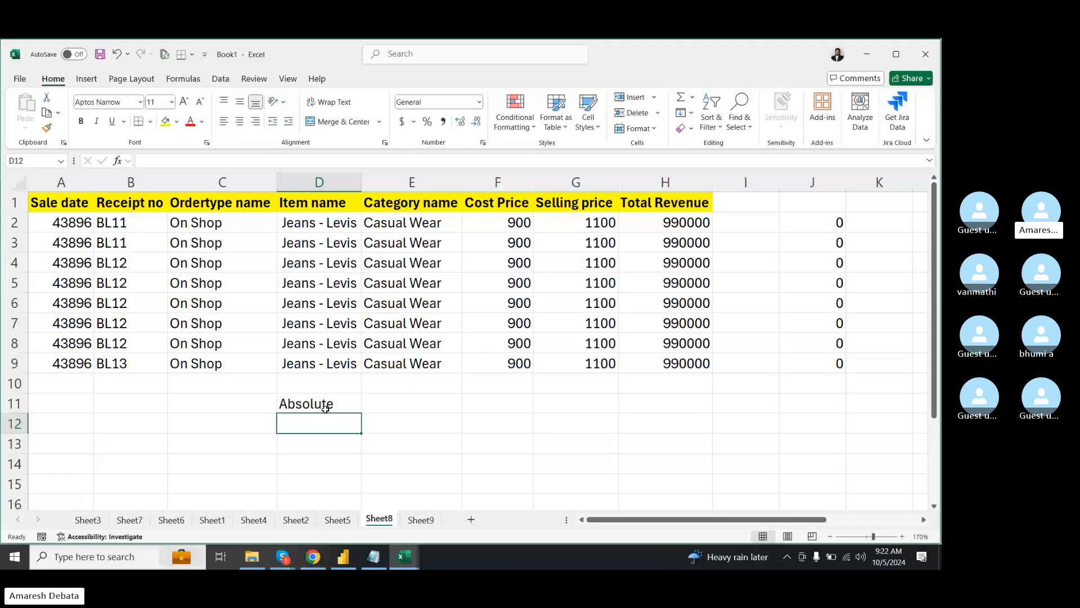
type("Referentil")
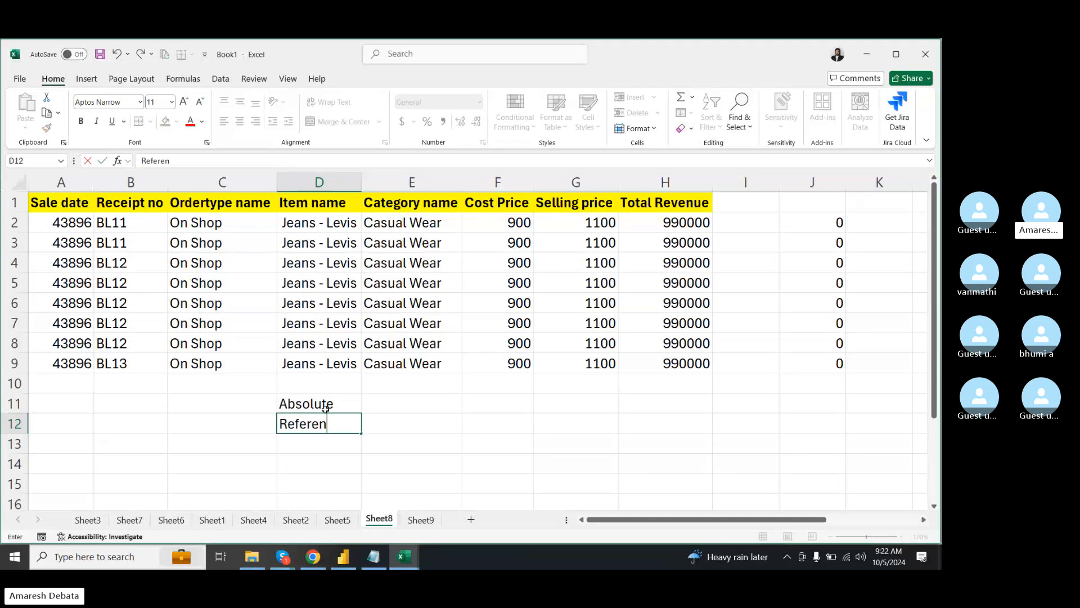
key("BackSpace")
key("BackSpace")
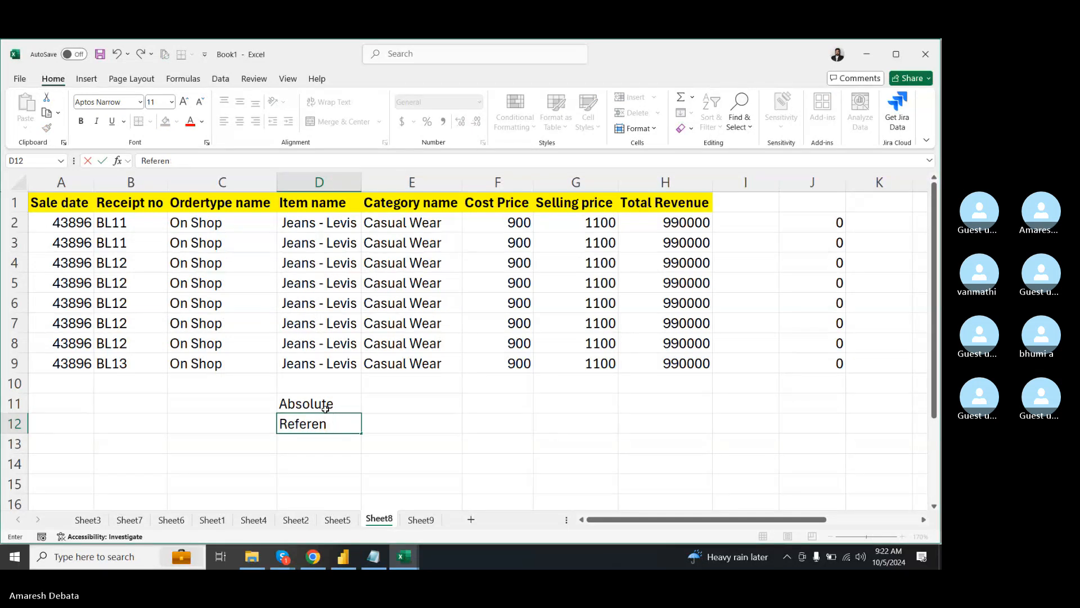
type("tial")
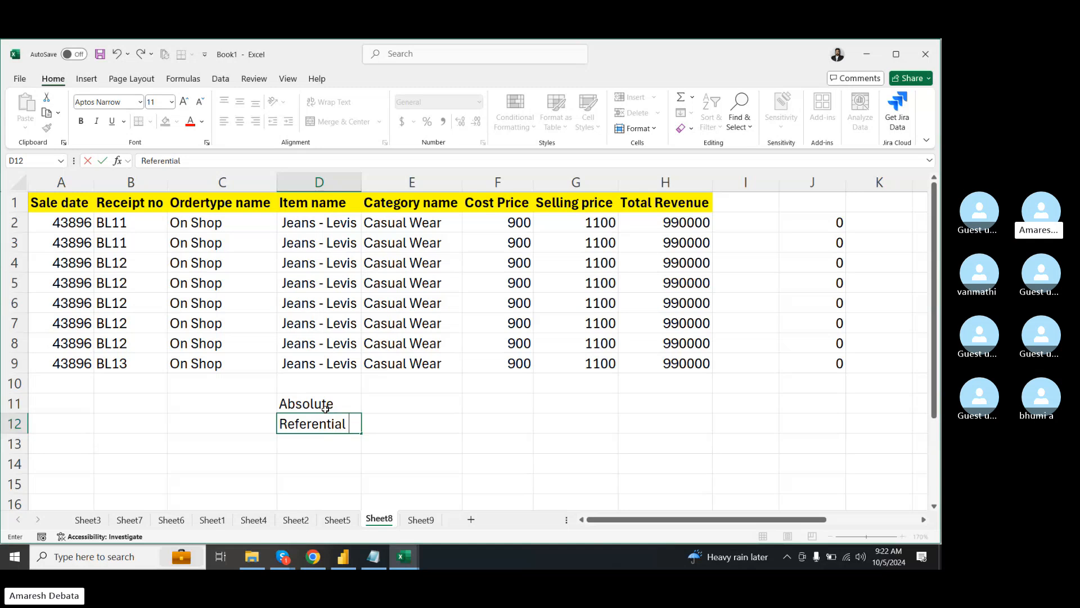
left_click(433, 429)
left_click(340, 402)
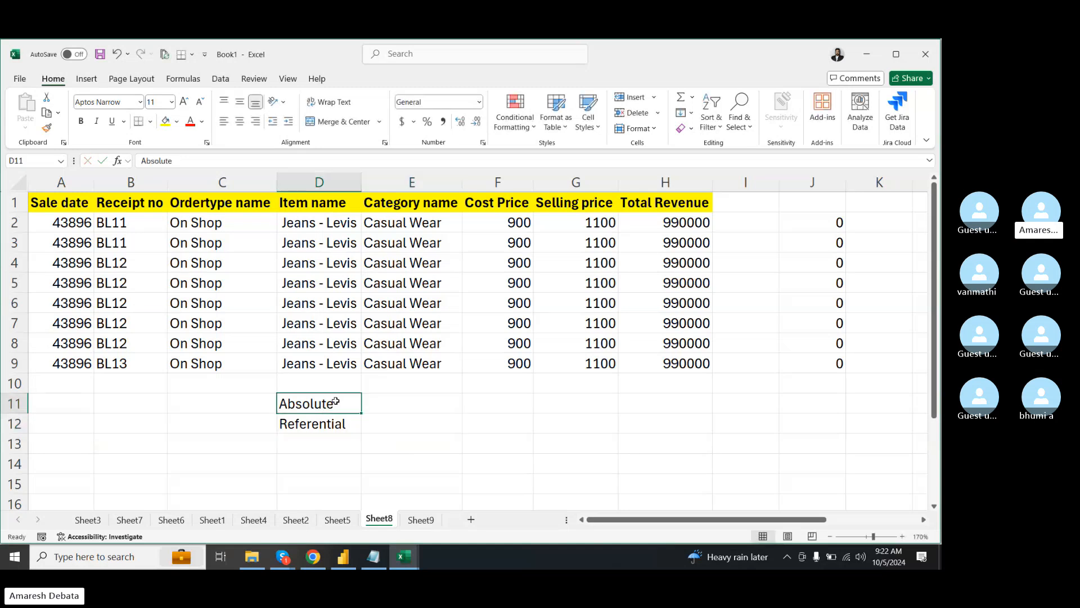
left_click(339, 425)
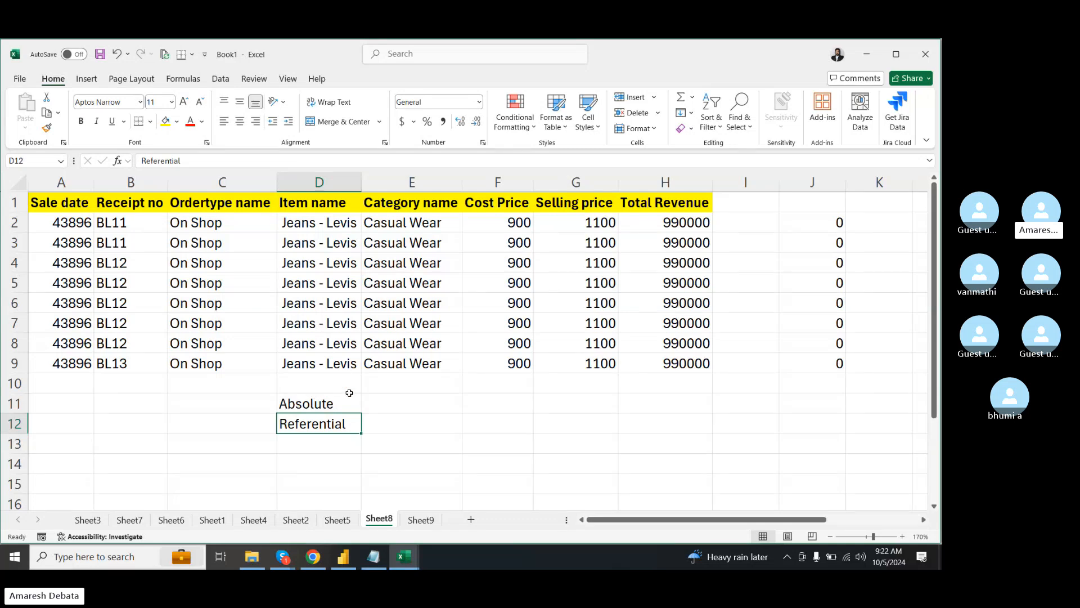
left_click(325, 403)
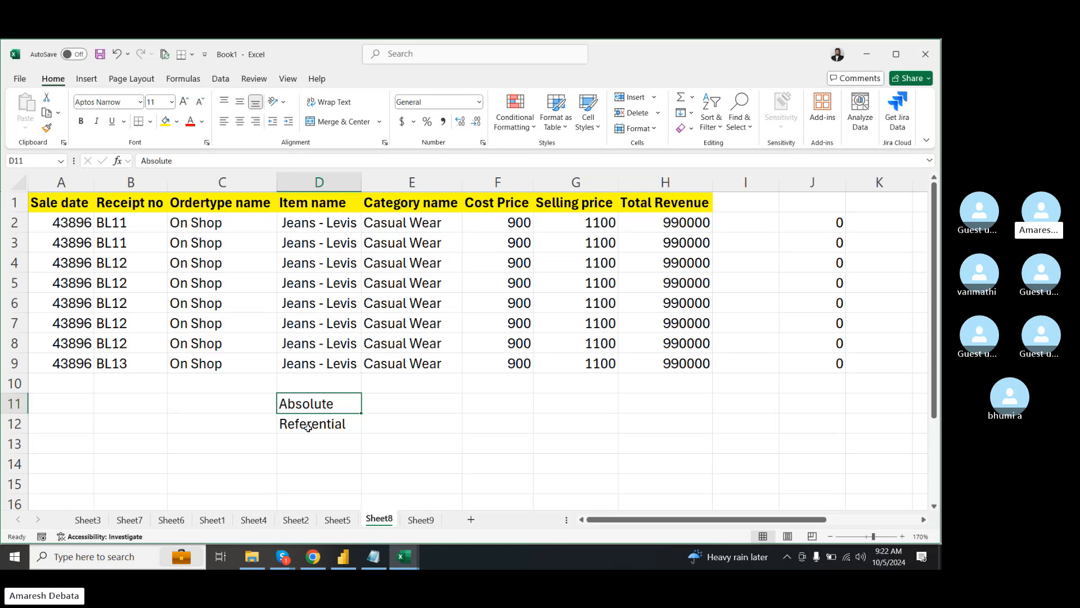
- Enter the label Number in cell F11
left_click(933, 505)
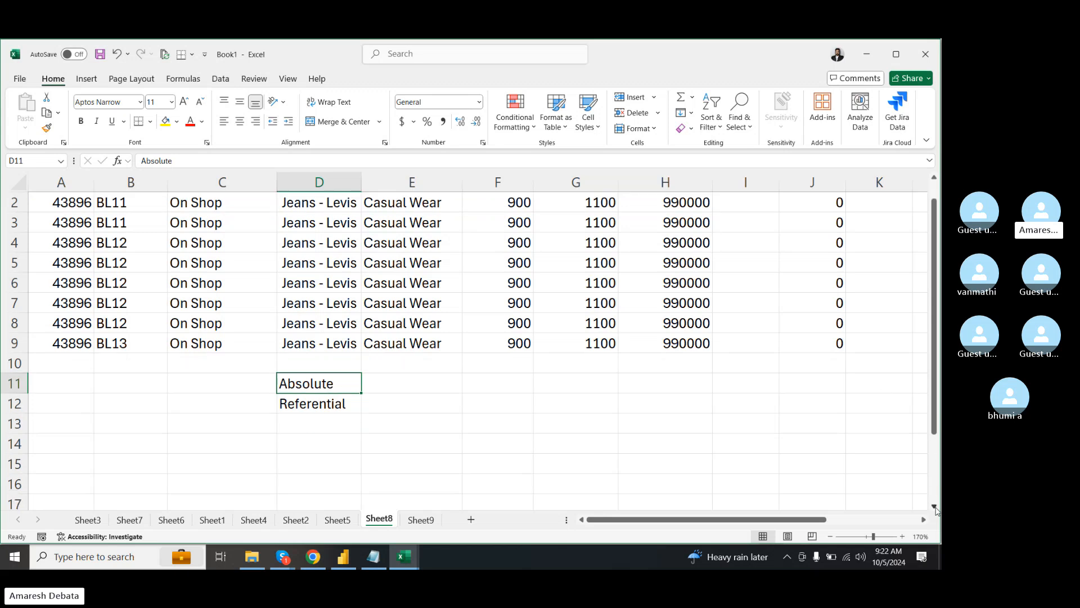
left_click(481, 340)
type("NUmbe")
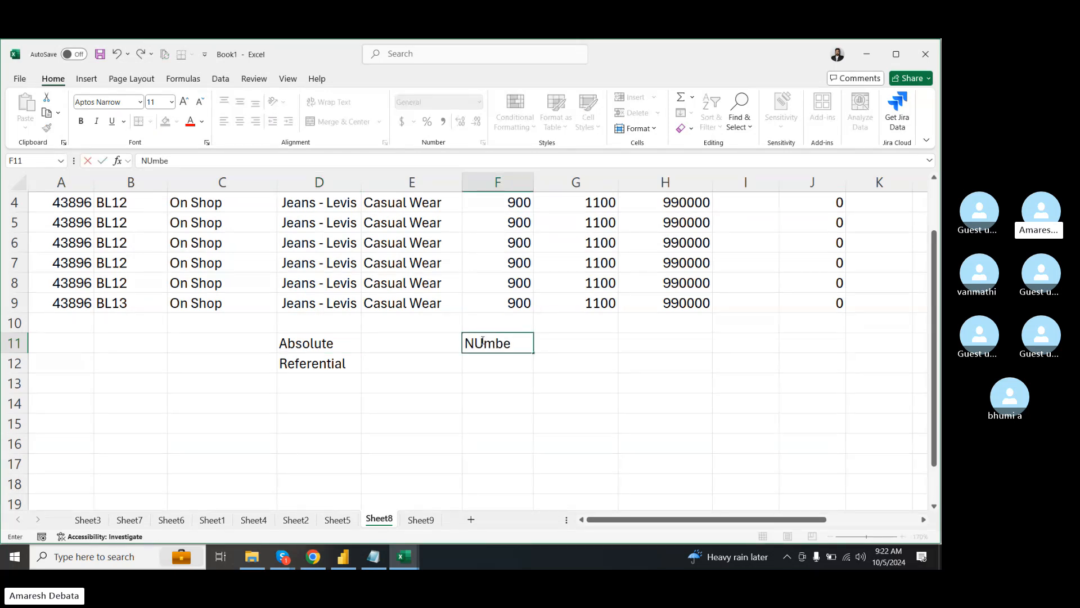
type("r")
key("Tab")
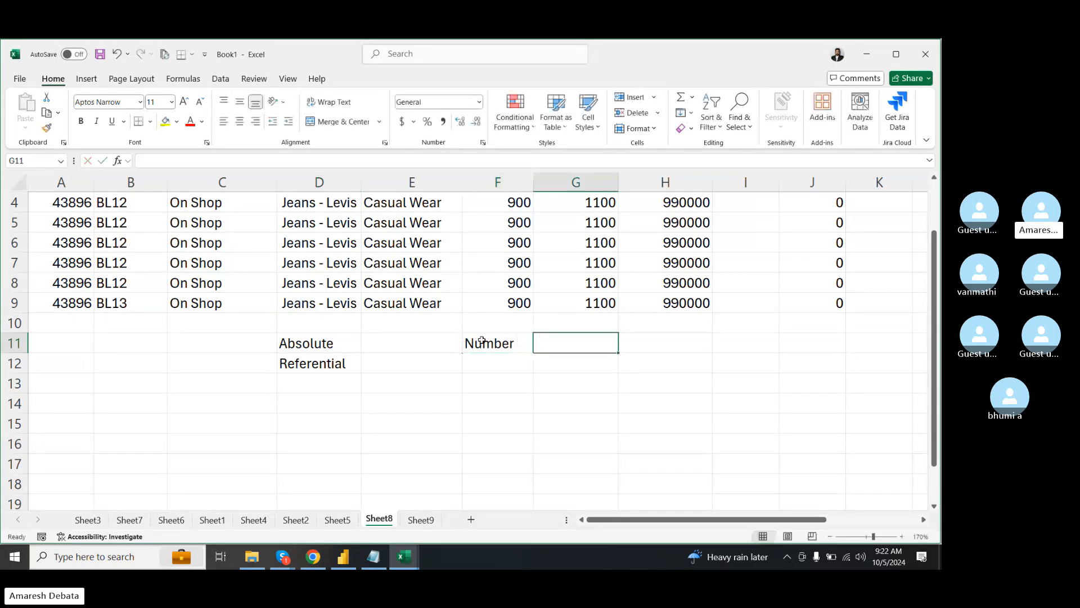
- Change the label in cell F11 to Num1 and enter the header Num2 in cell G11
double_click(498, 342)
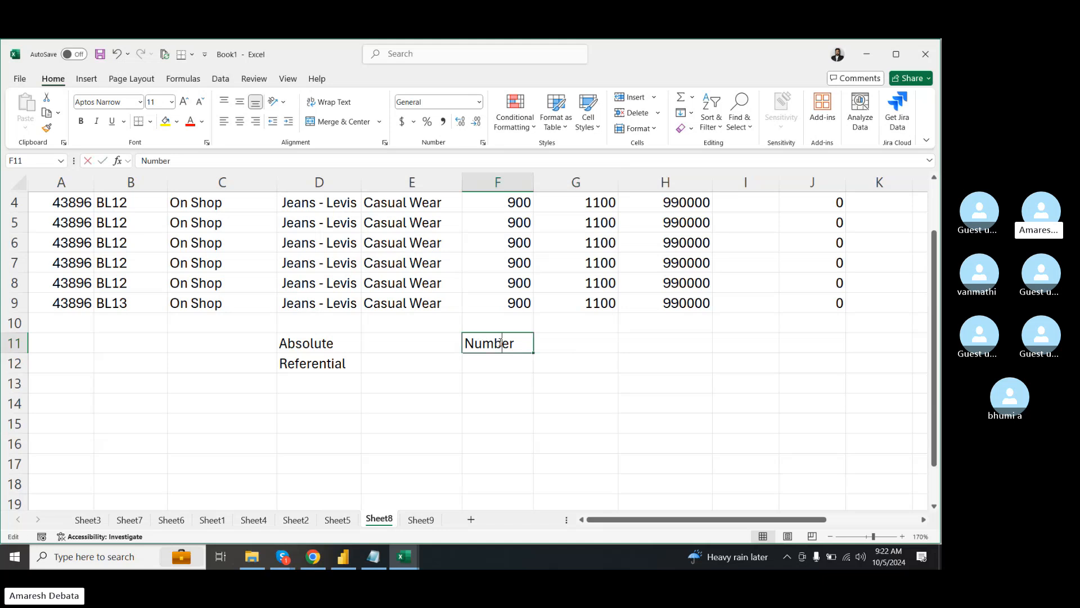
key("BackSpace")
key("BackSpace")
key("BackSpace")
key("BackSpace")
key("BackSpace")
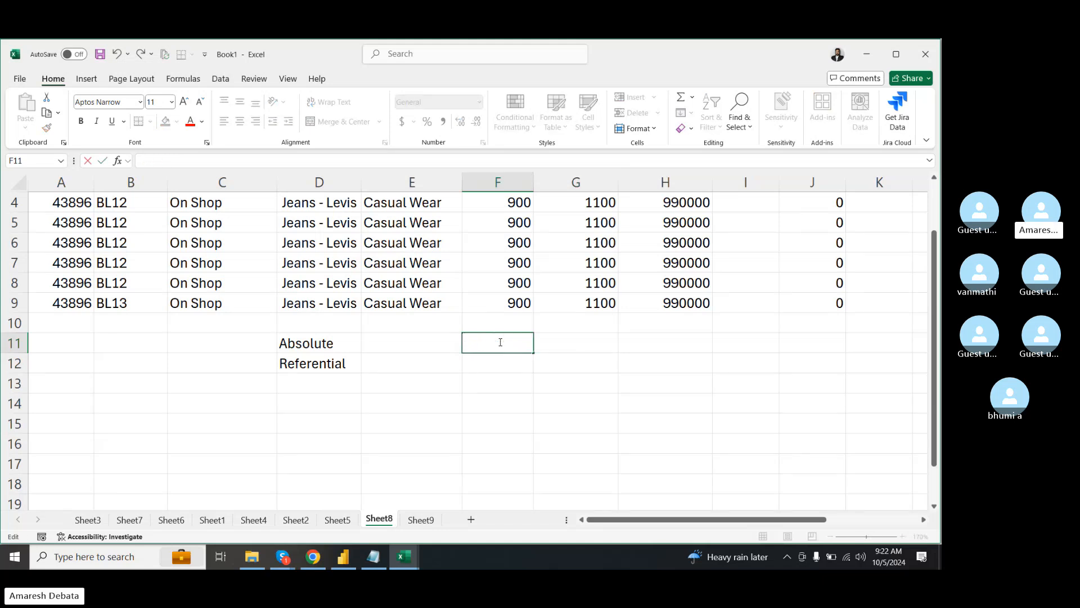
type("Num1")
left_click(559, 344)
type("Nu")
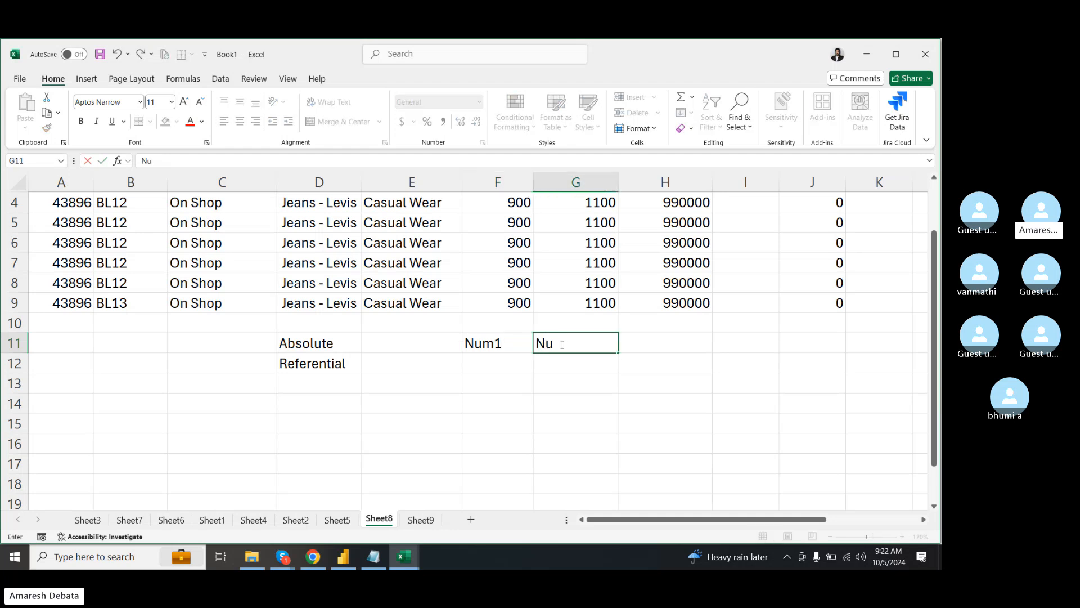
type("m2")
left_click(642, 365)
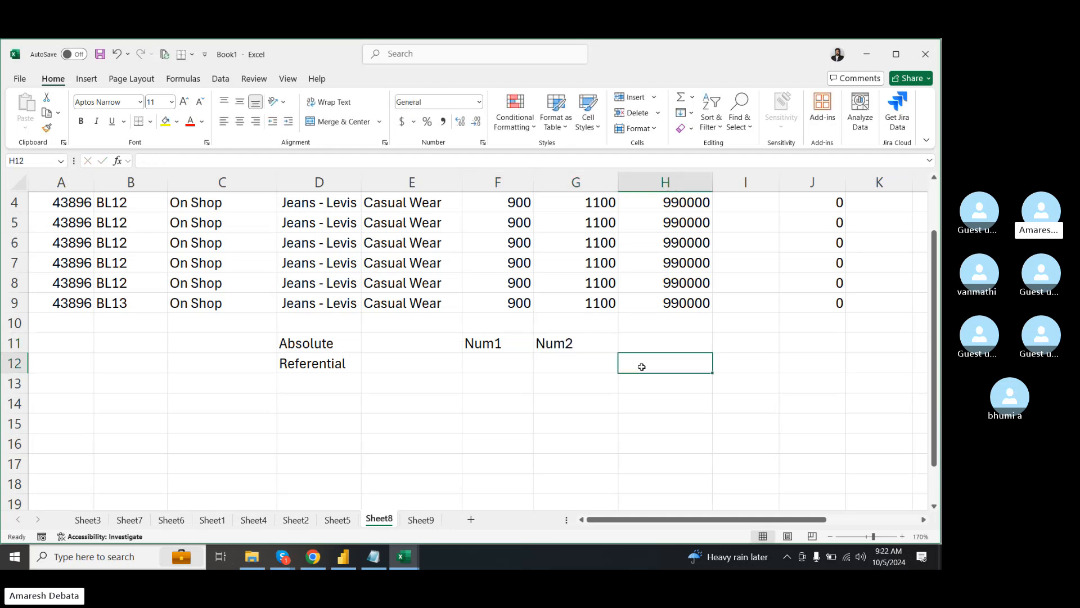
- Enter the values 23, 12 and 21 under Num1 in cells F12:F14
left_click(514, 361)
type("23")
key("Return")
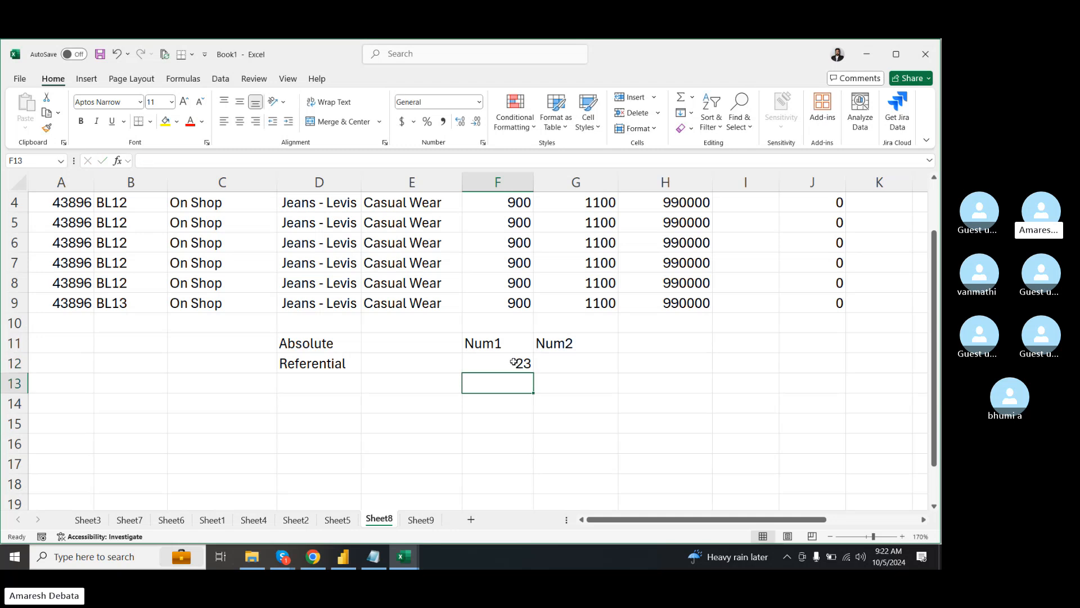
type("12")
key("Return")
type("23")
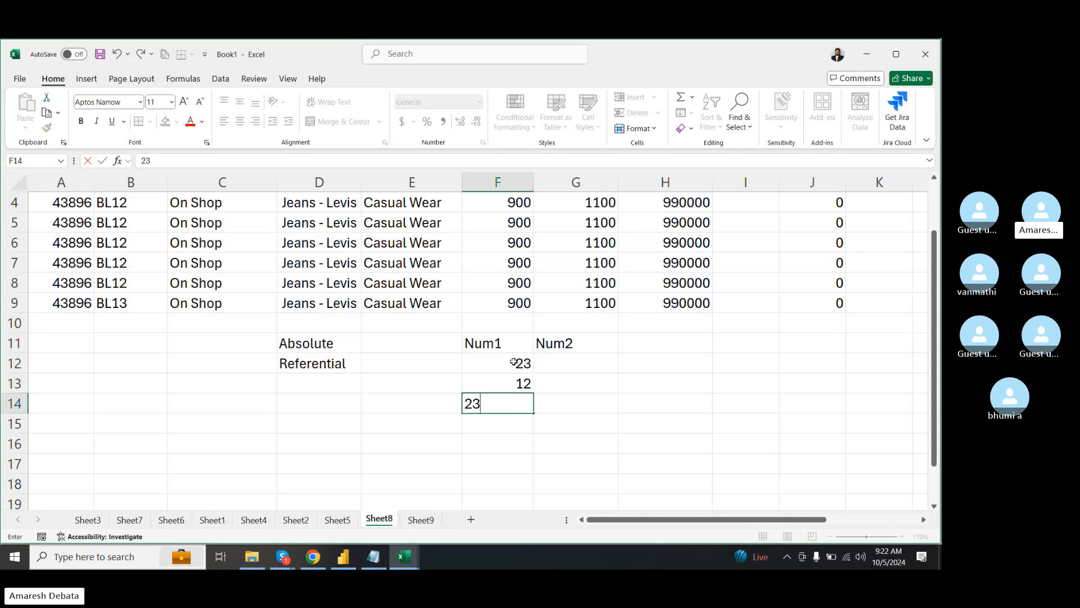
key("BackSpace")
- Enter the values 10, 2 and 12 under Num2 in cells G12:G14
left_click(570, 357)
type("10")
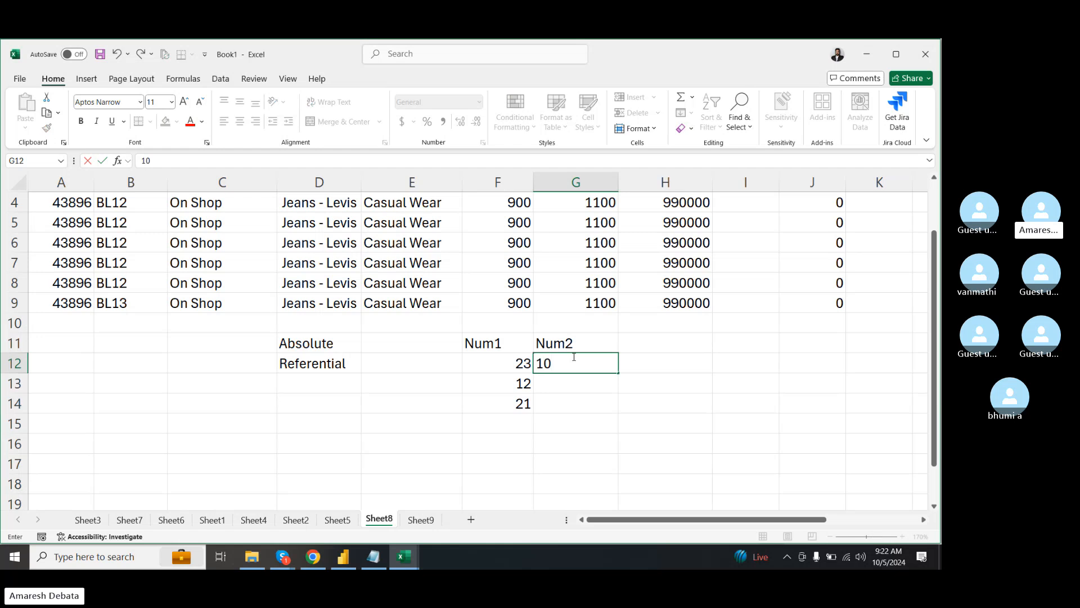
key("Return")
type("2")
key("Return")
type("1")
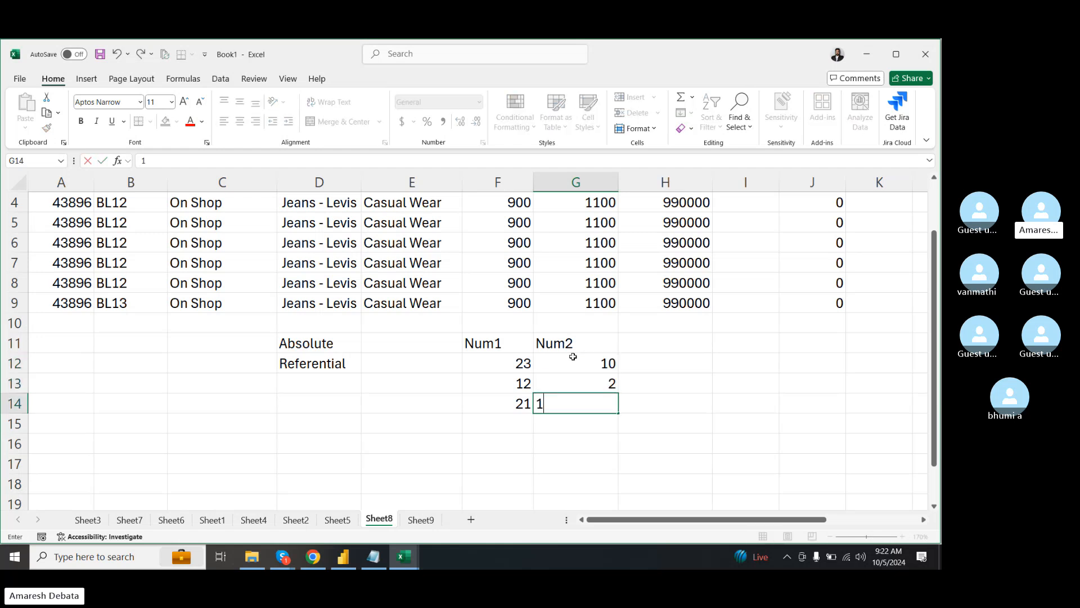
left_click(724, 368)
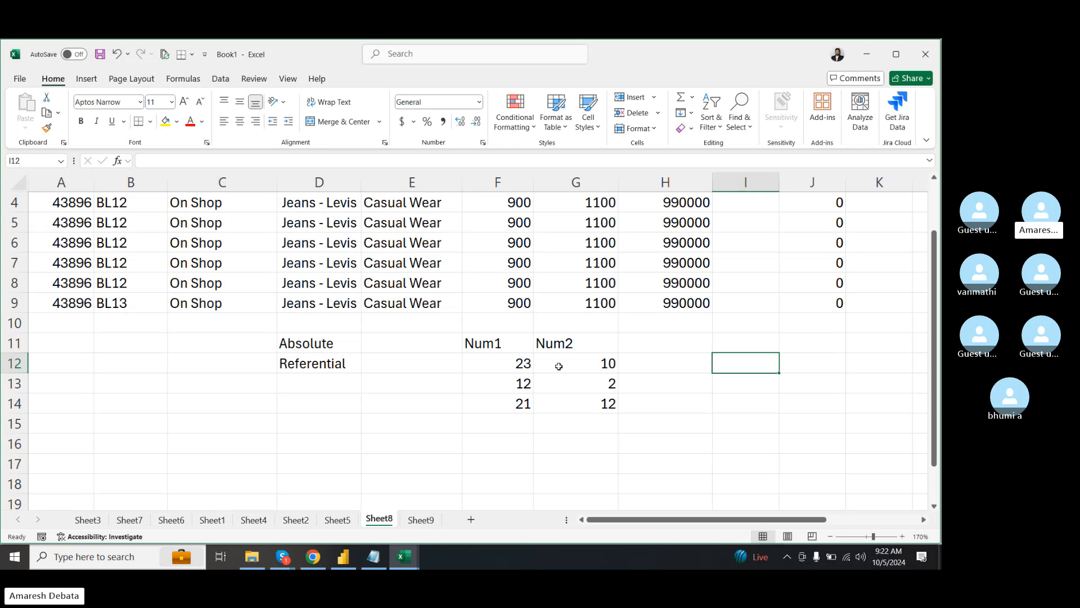
- Highlight the Num1 and Num2 values in turn and add the header Total in cell H11
left_click_drag(508, 363, 498, 400)
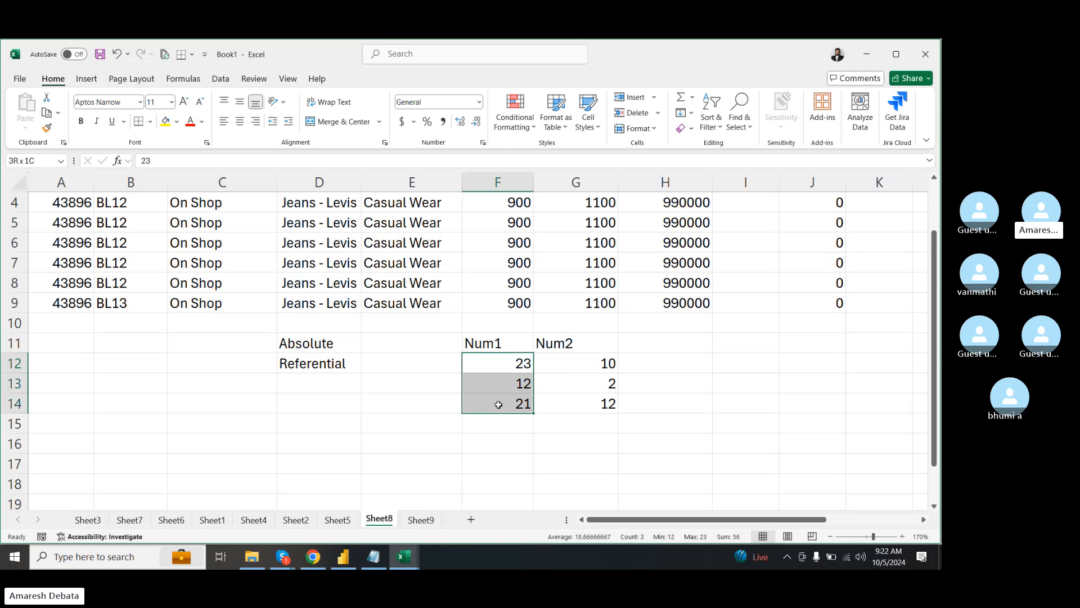
left_click_drag(562, 364, 568, 403)
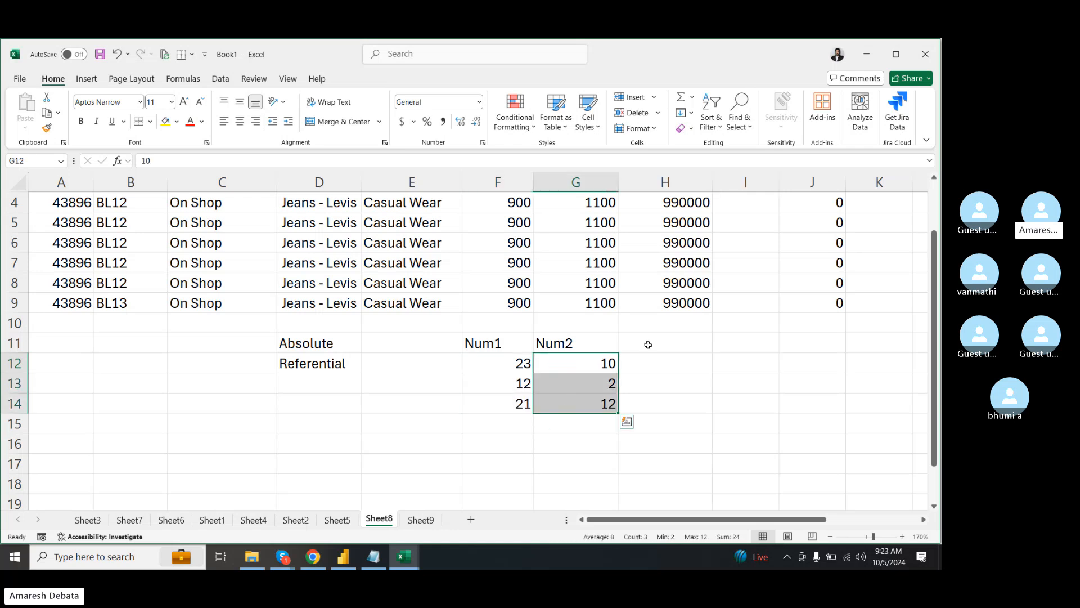
left_click(648, 344)
type("Total")
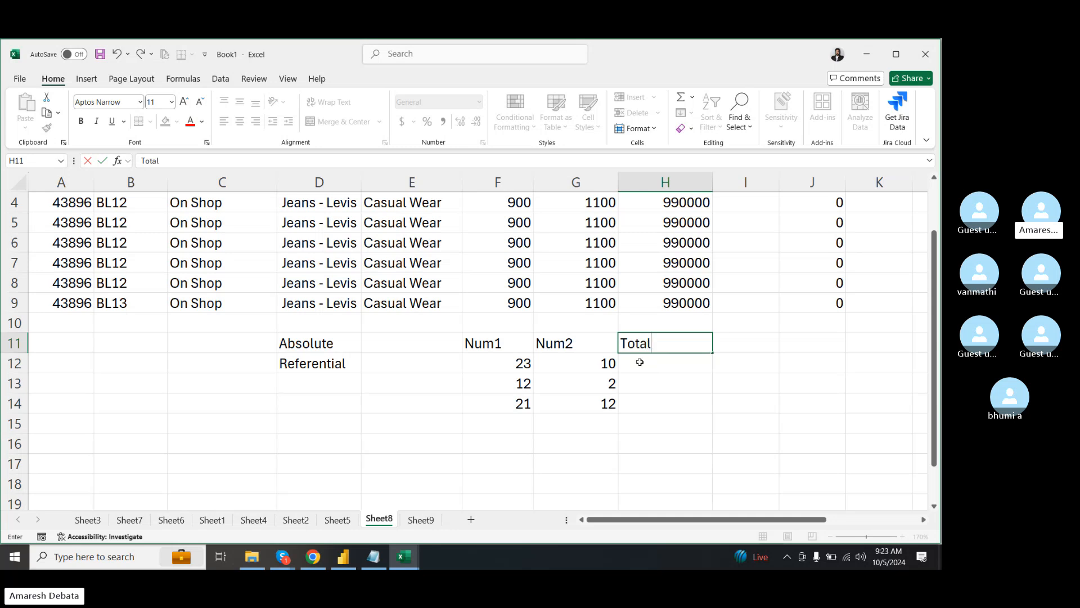
- Enter the formula =F12+G12 in cell H12 and fill it down to H14
left_click(639, 362)
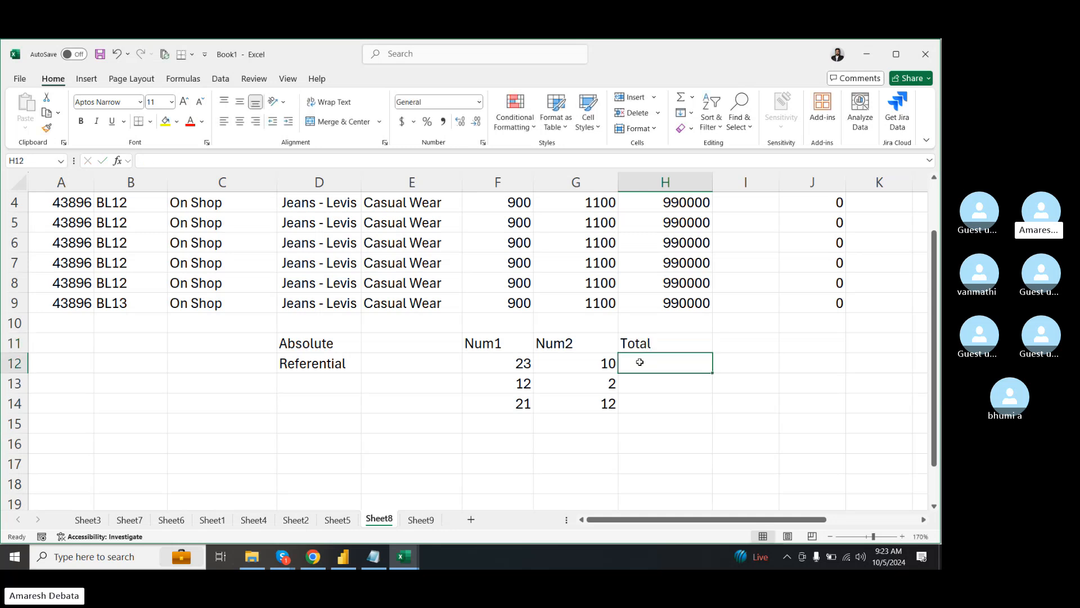
type("=")
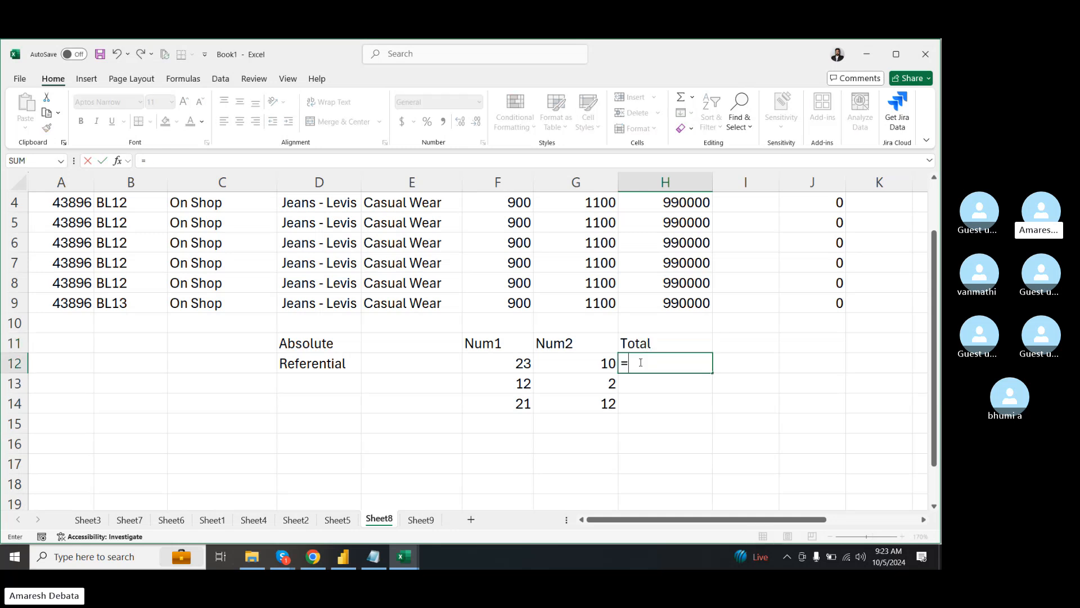
left_click(504, 364)
type("+")
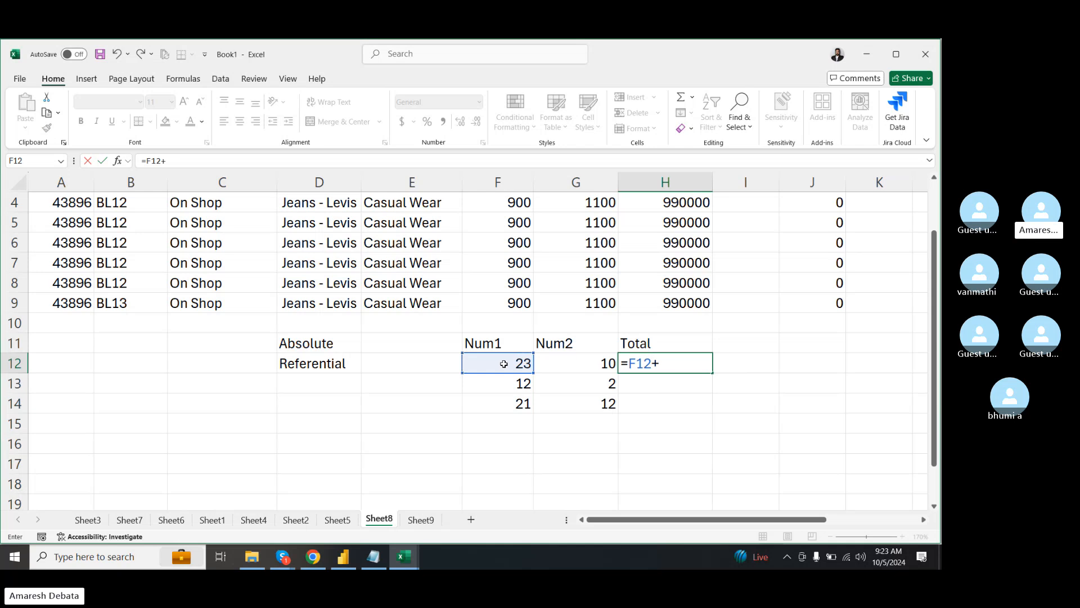
left_click(577, 363)
key("Return")
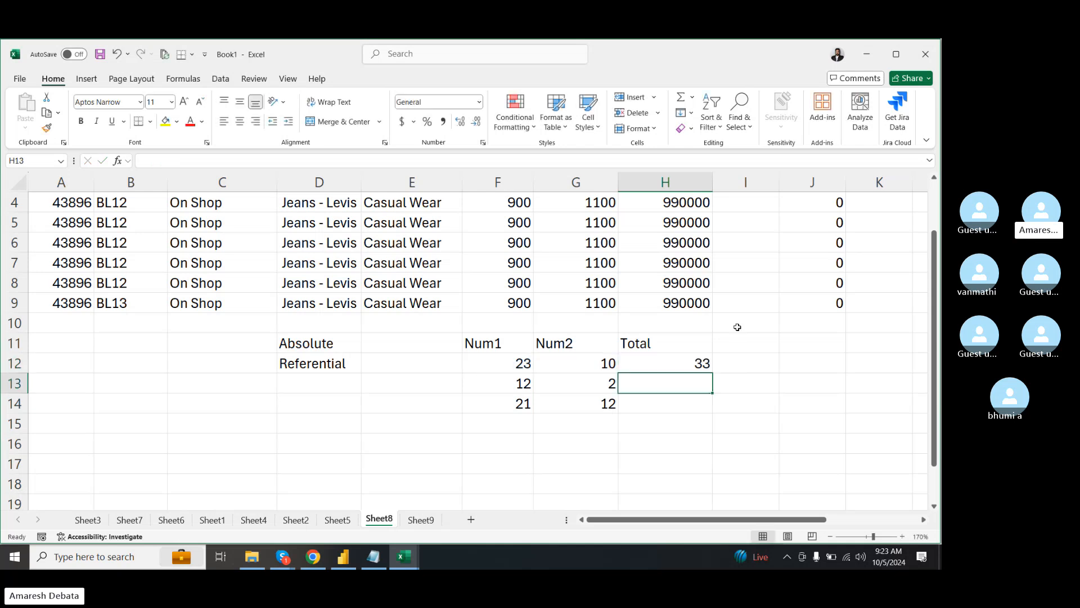
left_click(698, 364)
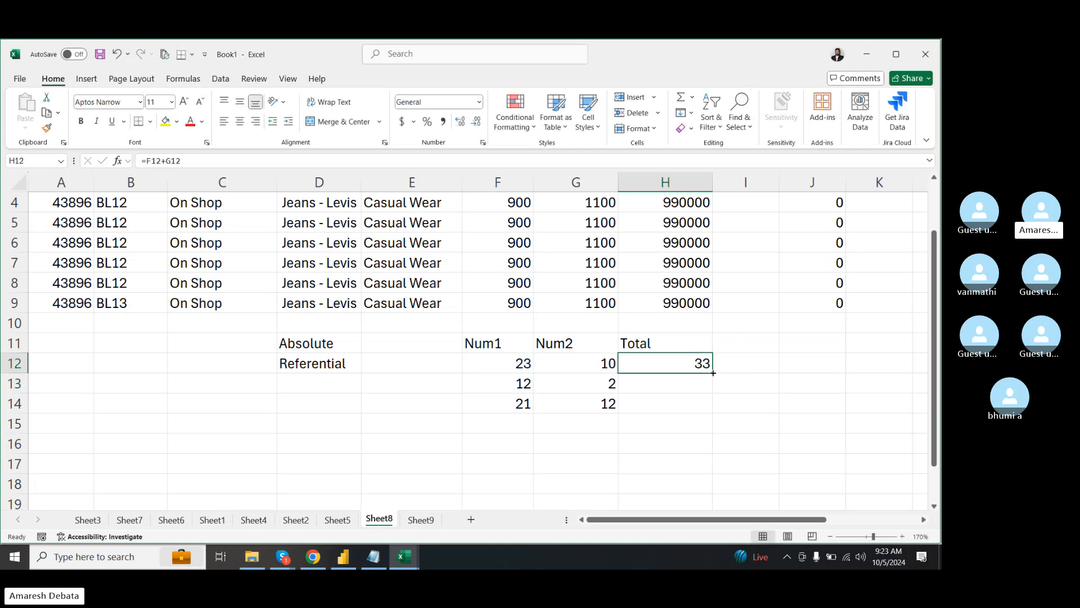
left_click_drag(713, 373, 711, 414)
left_click(754, 379)
- Examine the Total formulas in H12:H14 and compare their cell references with the Num1 and Num2 cells
left_click(672, 360)
left_click(510, 363)
left_click(570, 363)
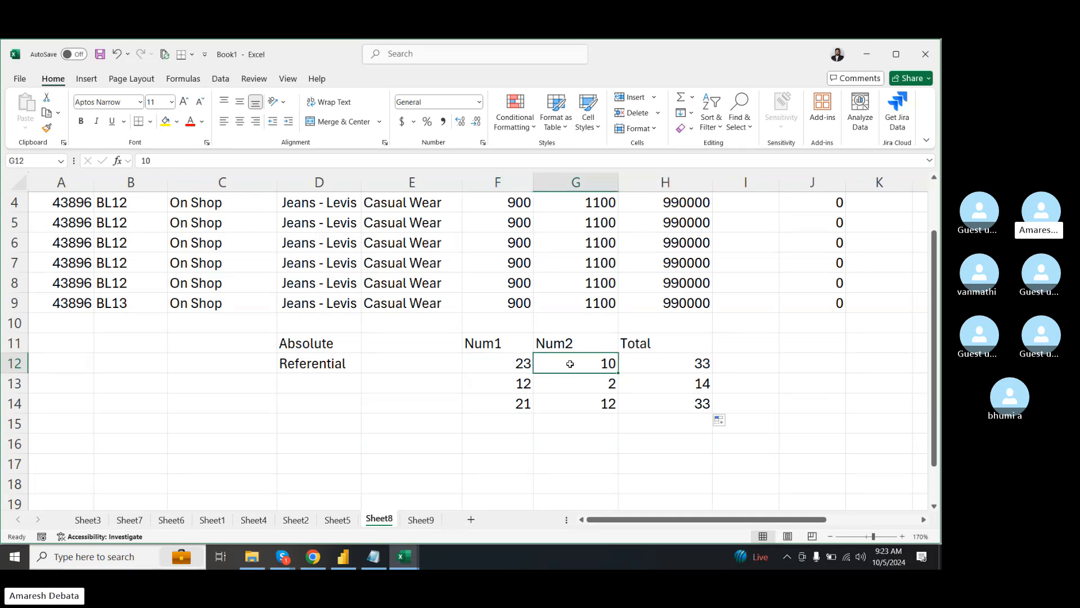
left_click(694, 363)
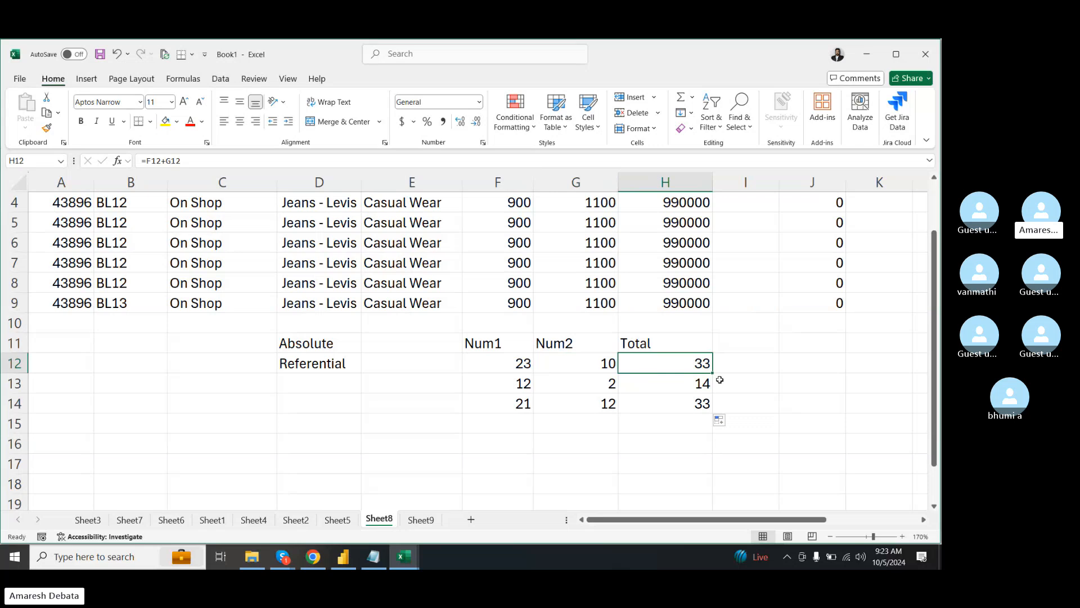
left_click(694, 383)
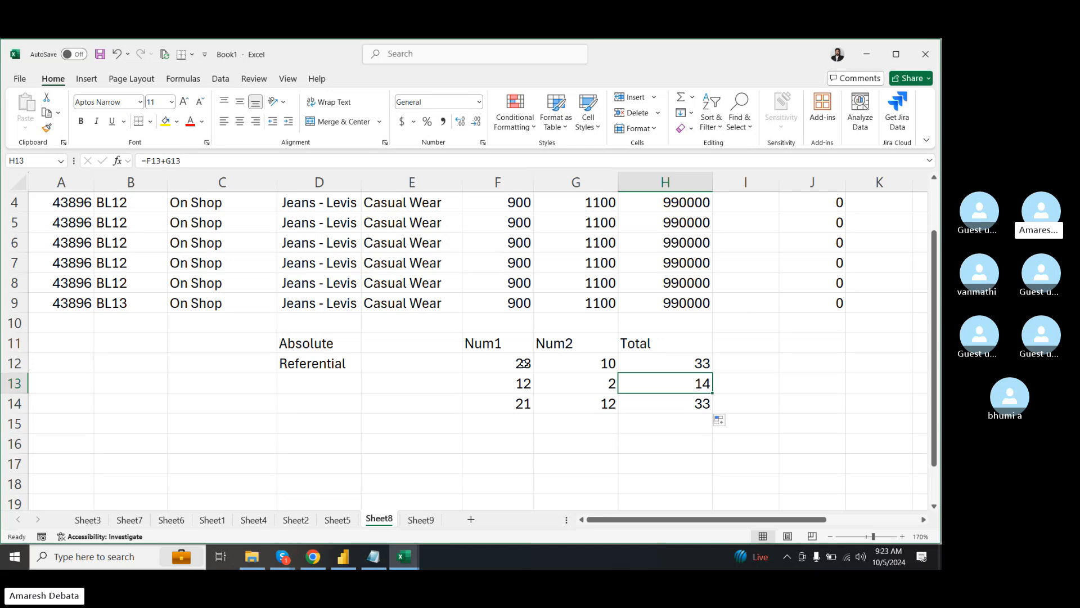
left_click(523, 363)
left_click(651, 370)
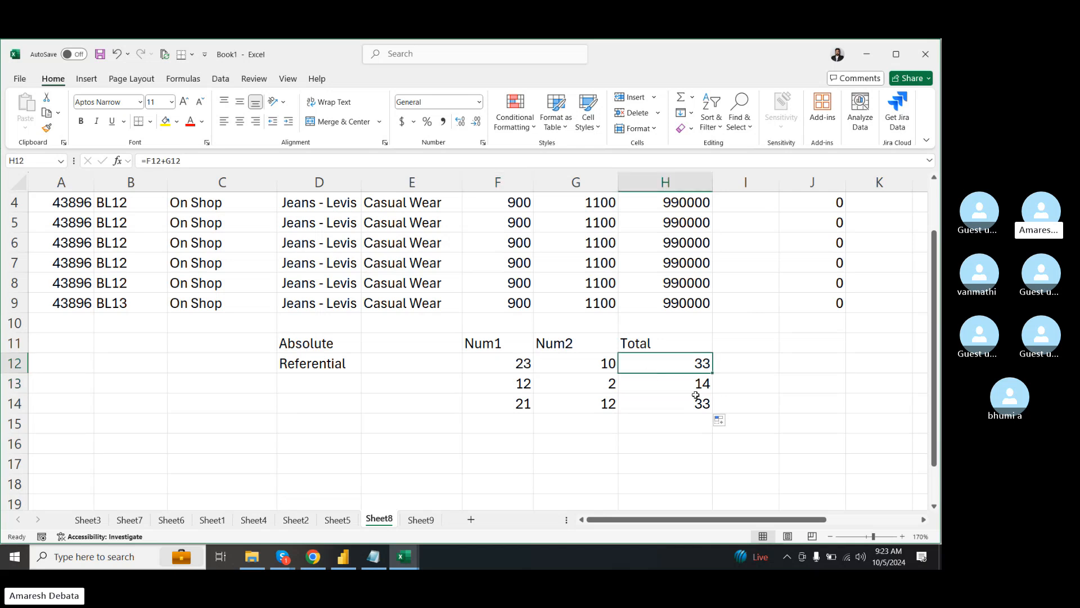
left_click(653, 388)
left_click(653, 404)
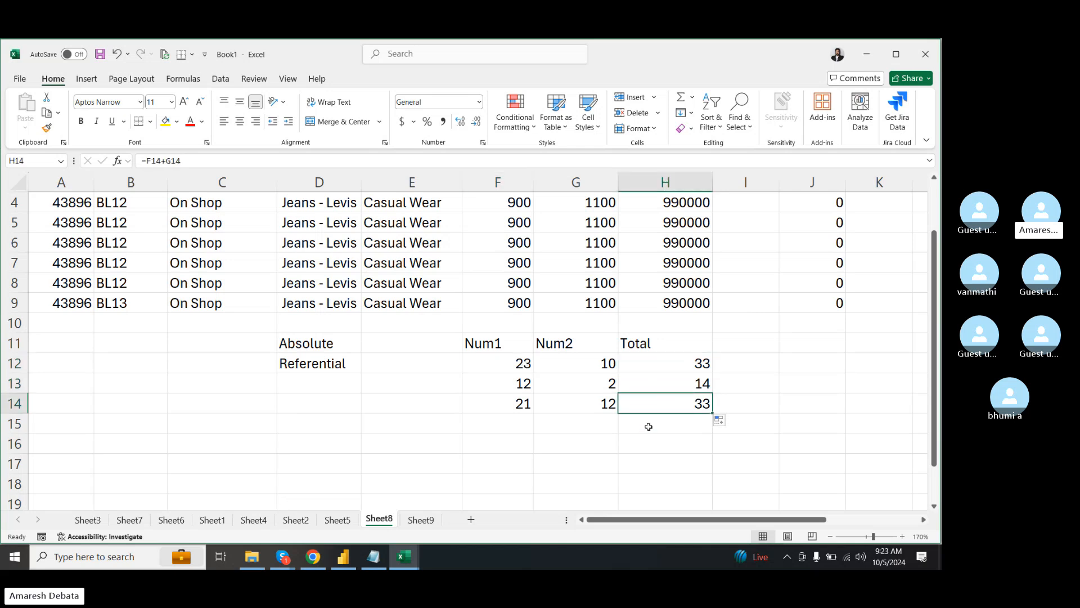
- Review the filled Total formulas in H12:H14 row by row against the first Num1 values
left_click(649, 426)
left_click(650, 458)
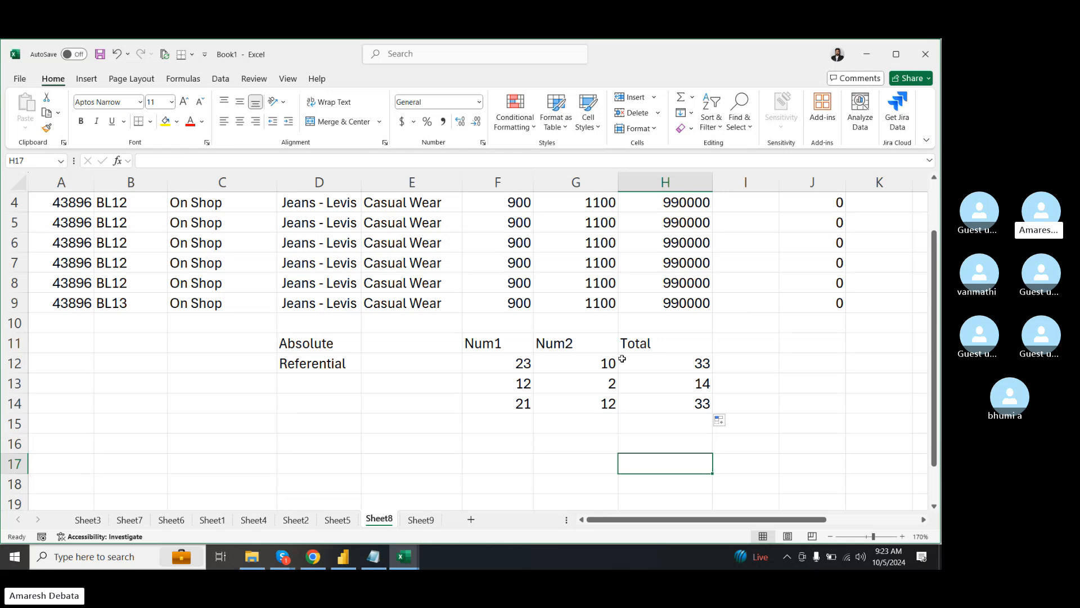
left_click(657, 369)
left_click(667, 382)
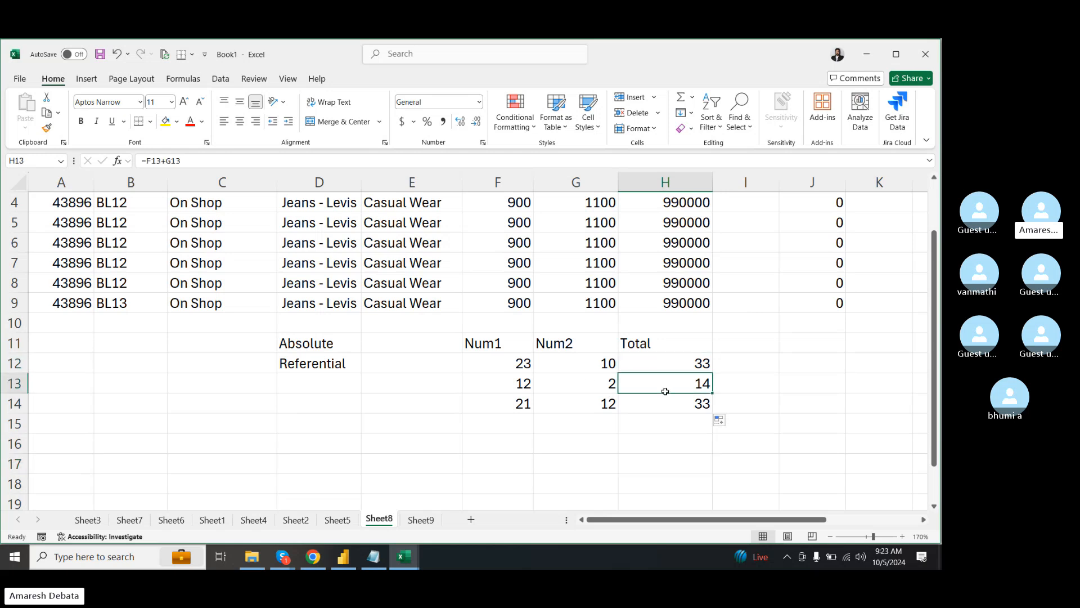
left_click(653, 404)
left_click(652, 426)
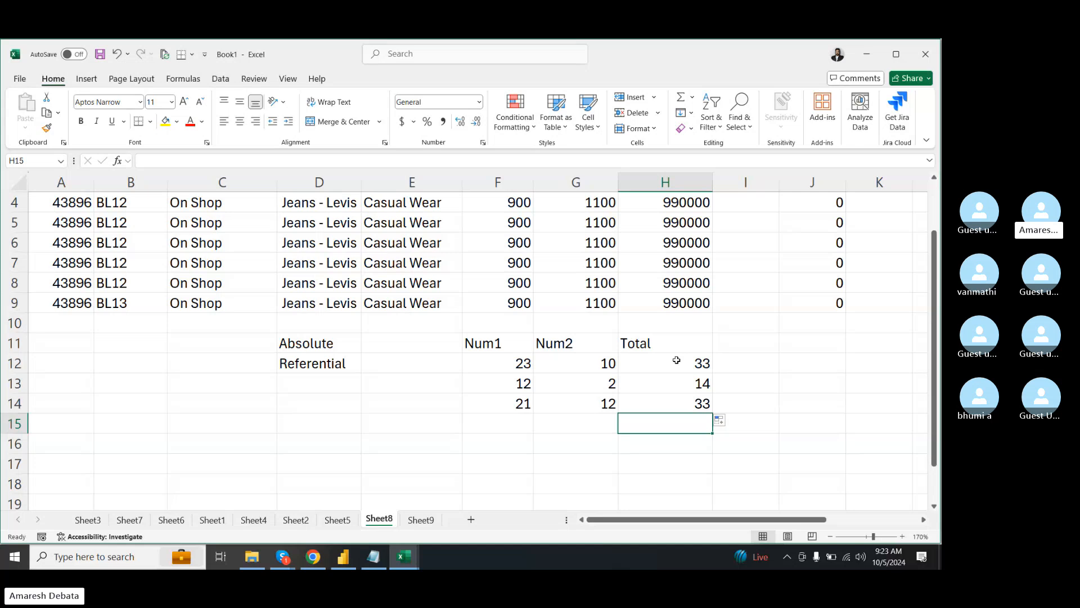
left_click(660, 375)
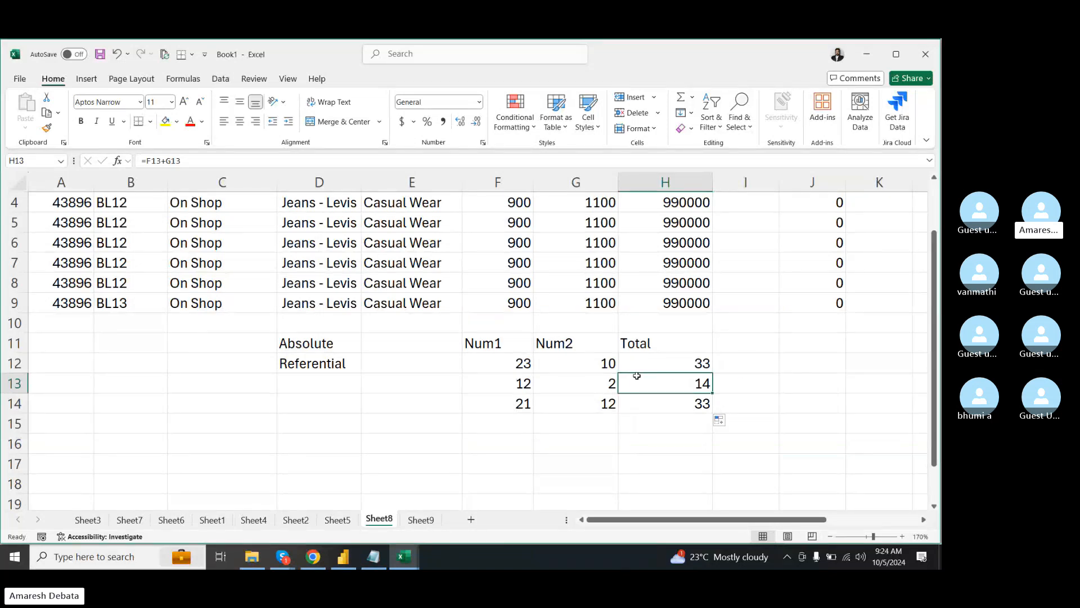
left_click_drag(489, 366, 490, 381)
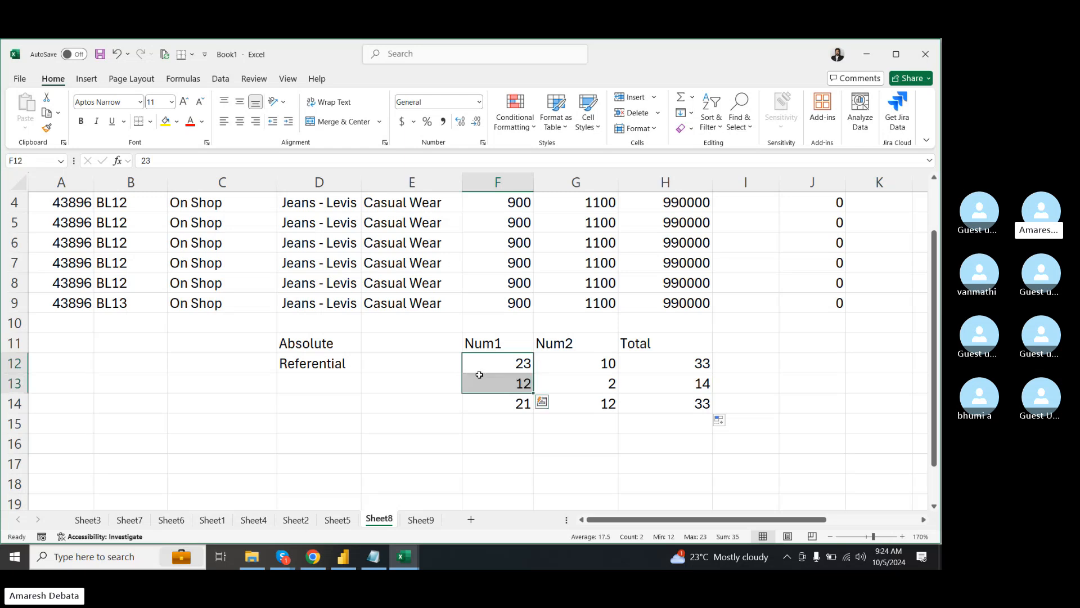
left_click(733, 386)
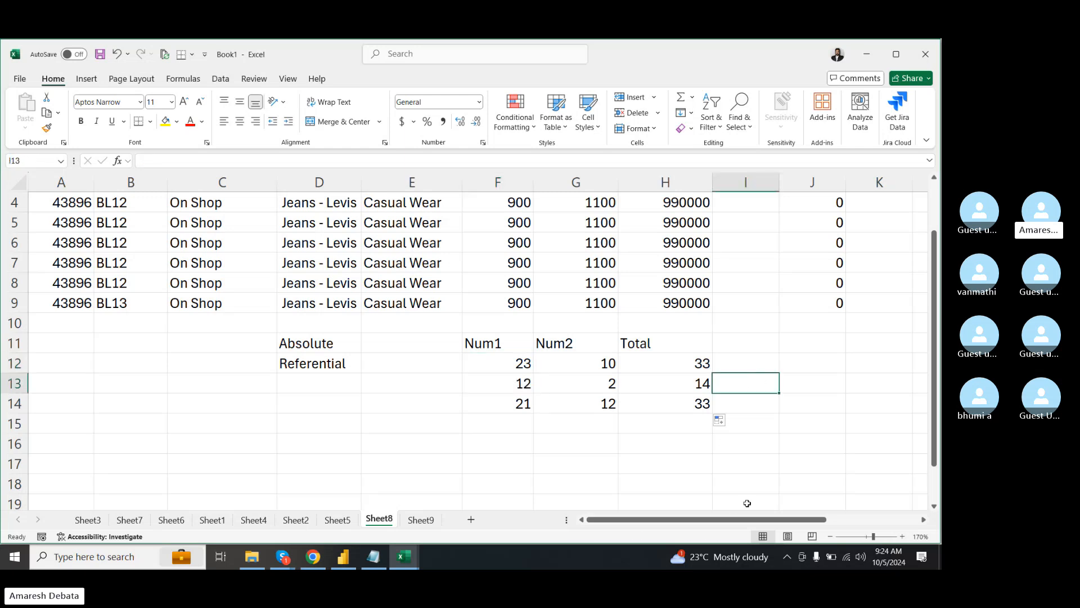
- Add the header "Selling cose" in cell J11 and widen column J to fit it
left_click_drag(734, 518, 799, 519)
left_click(595, 341)
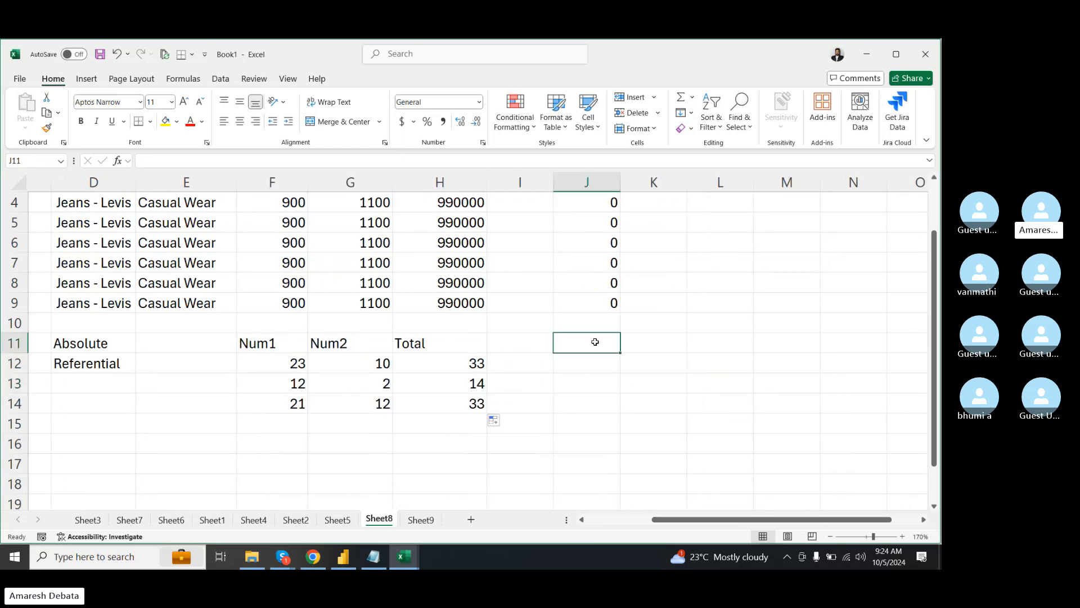
type("Sell")
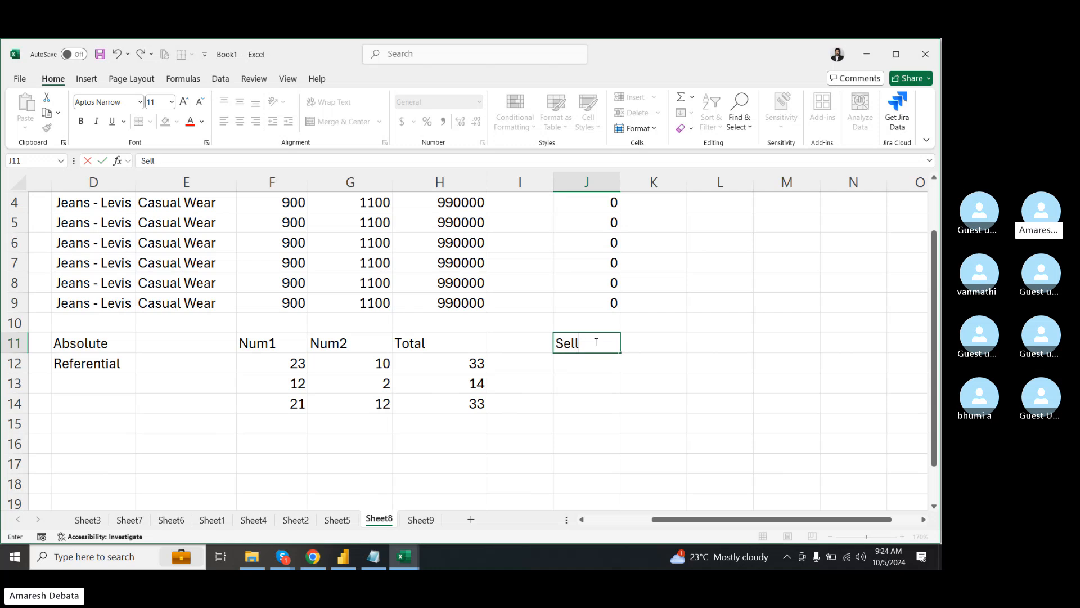
type("ing cose")
left_click(670, 369)
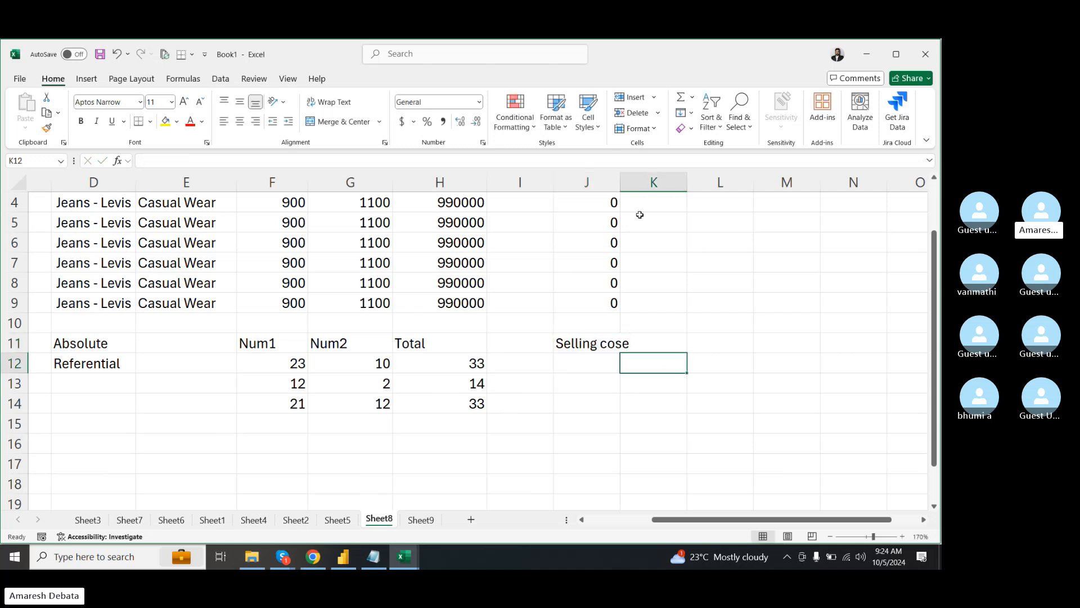
double_click(619, 175)
- Correct and shorten the header in cell J11 to "Sell cost"
left_click(626, 343)
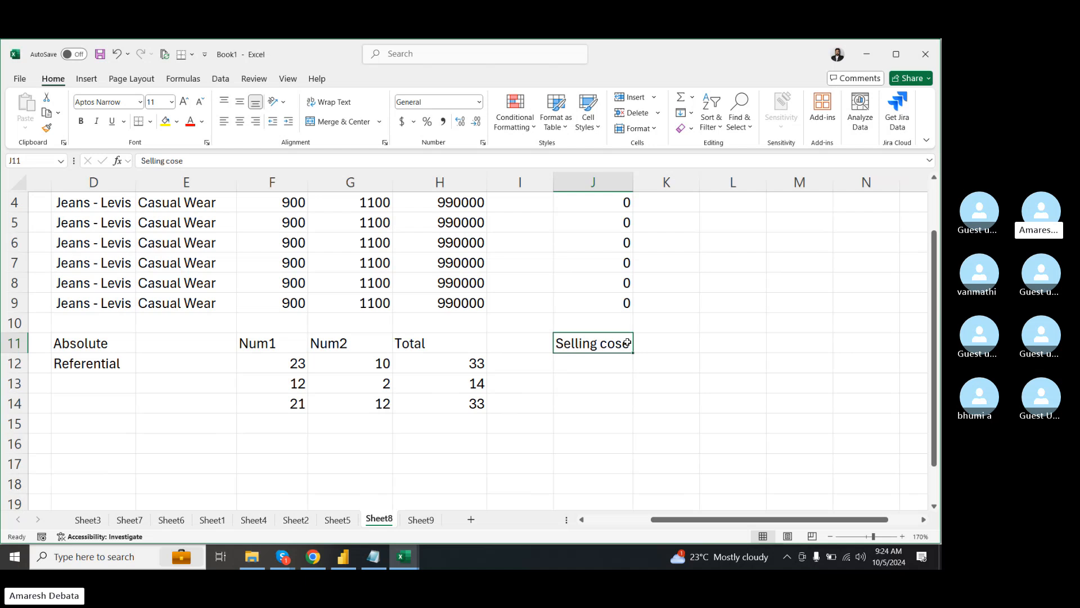
double_click(626, 342)
key("BackSpace")
type("t")
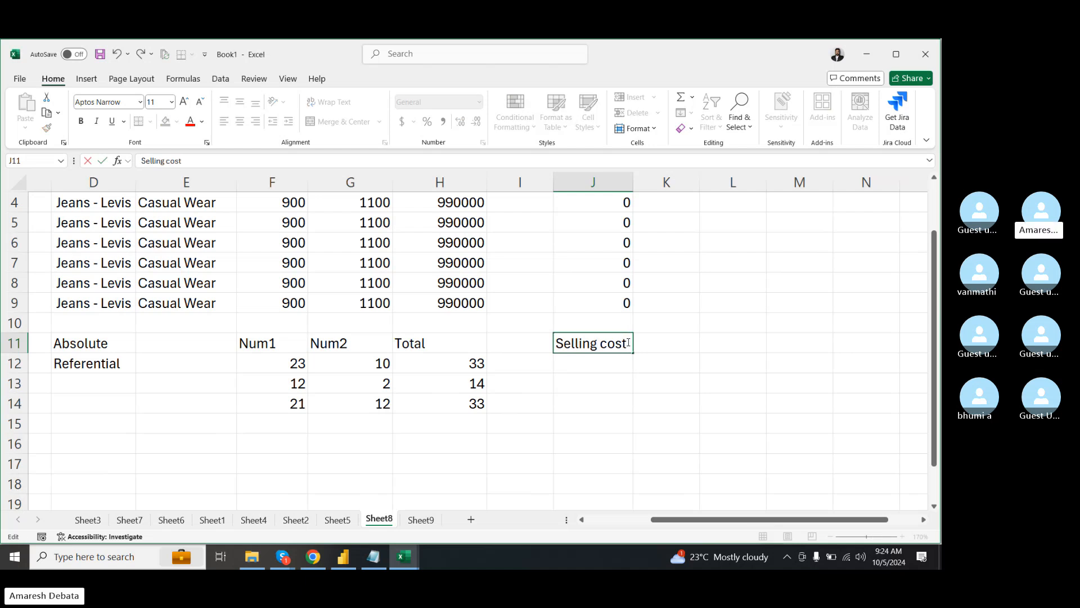
key("Left")
key("Left")
key("Left")
key("Left")
key("Left")
key("BackSpace")
key("BackSpace")
key("BackSpace")
left_click(673, 359)
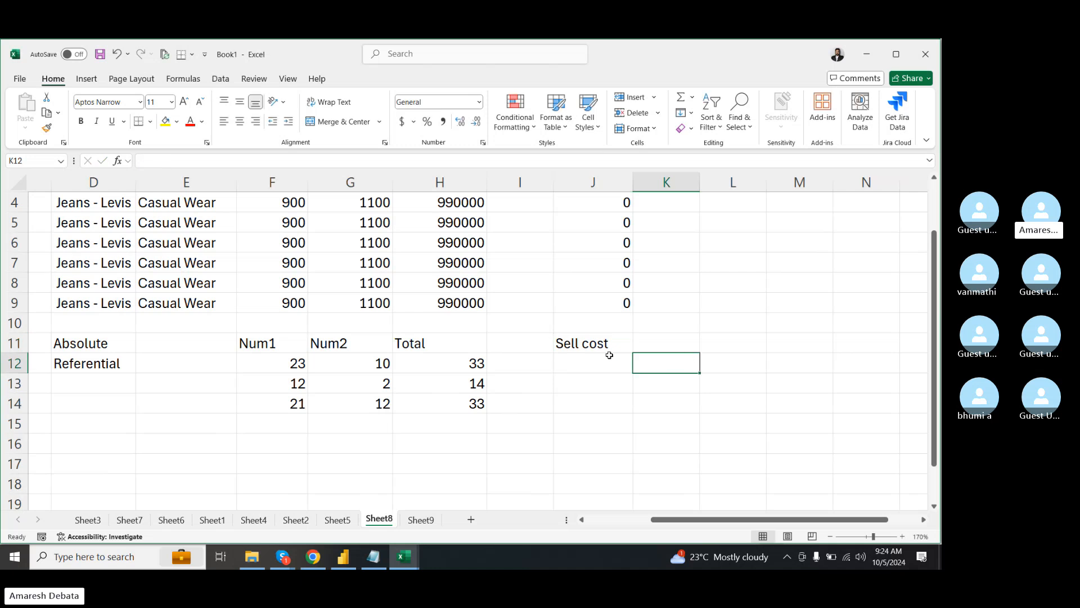
- Enter the values 1200, 2420 and 3200 under Sell cost in cells J12:J14
left_click(609, 355)
type("1200")
key("Return")
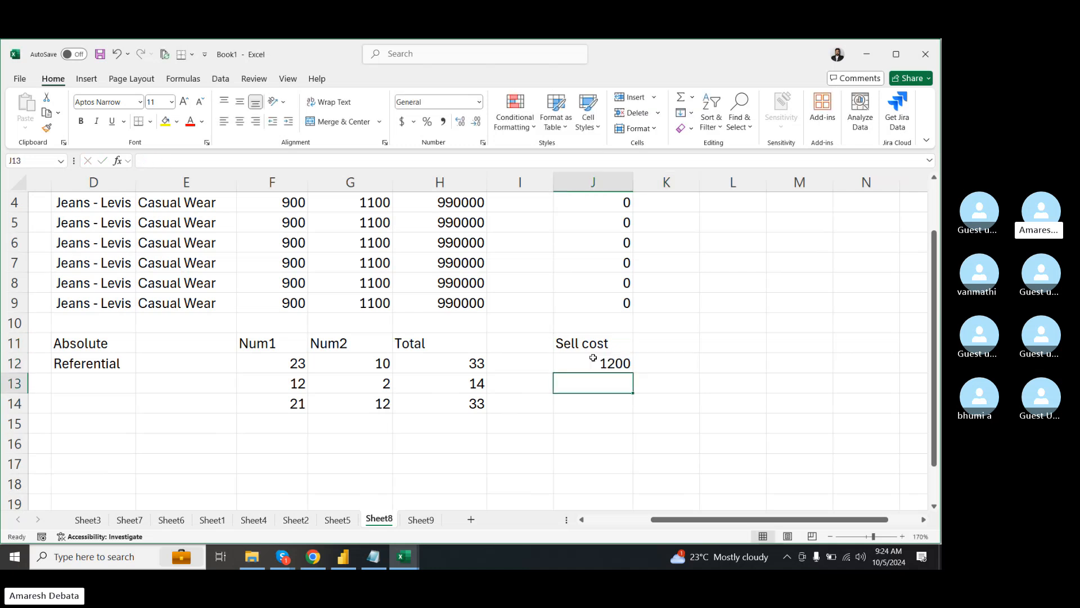
type("2420")
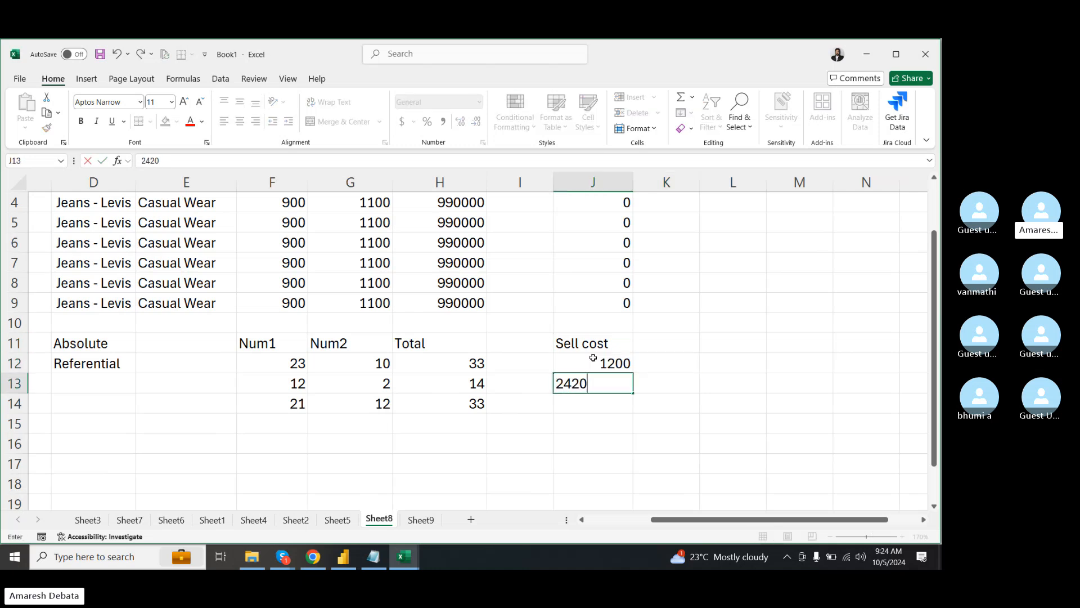
key("Return")
type("3200")
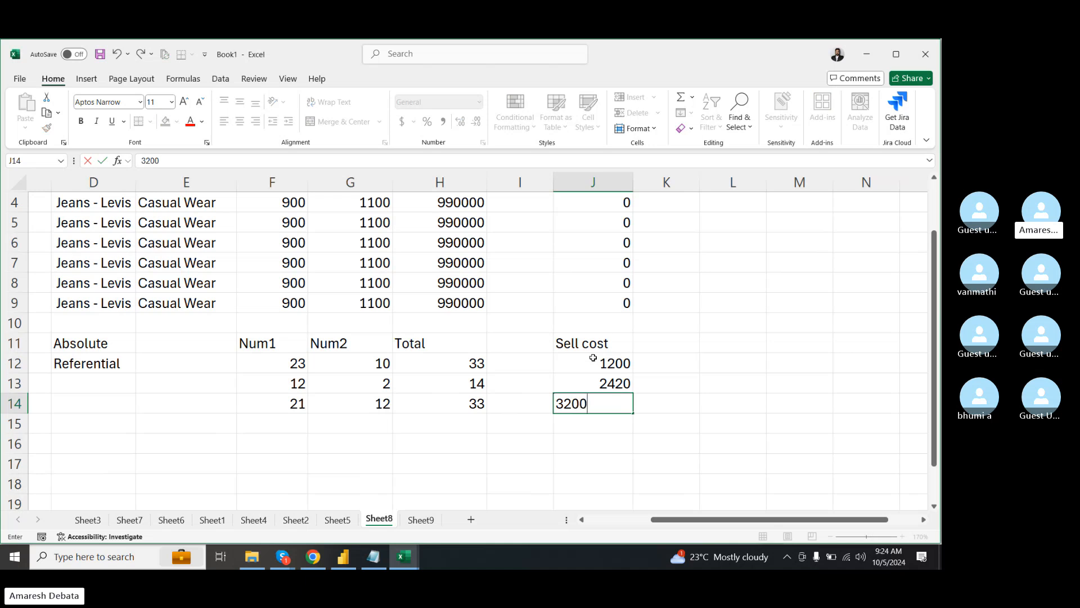
left_click(671, 384)
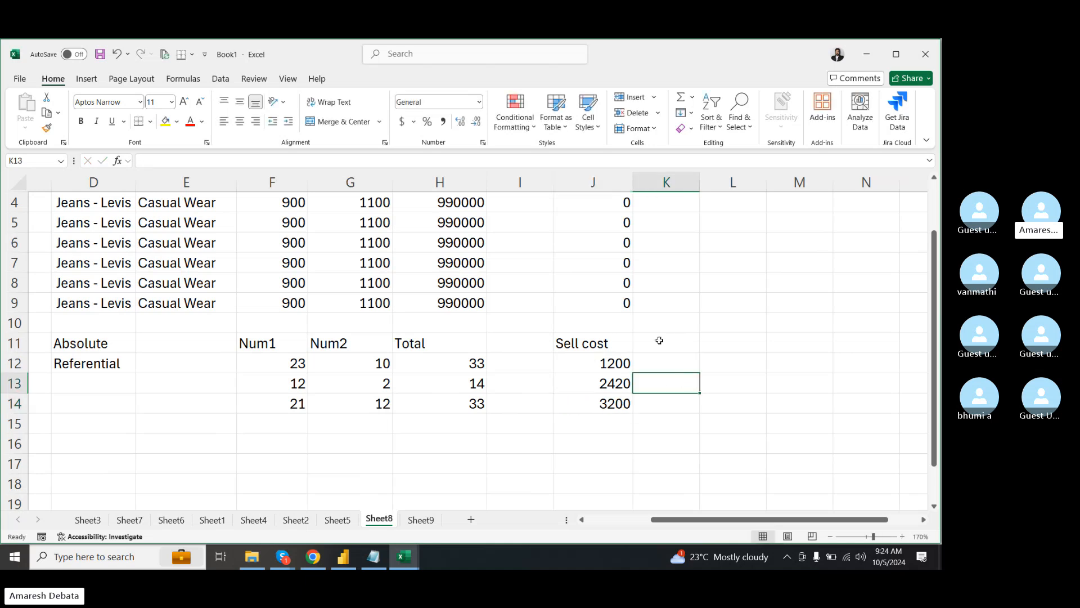
- Add the header Tax in cell K11, beside Sell cost
left_click(669, 364)
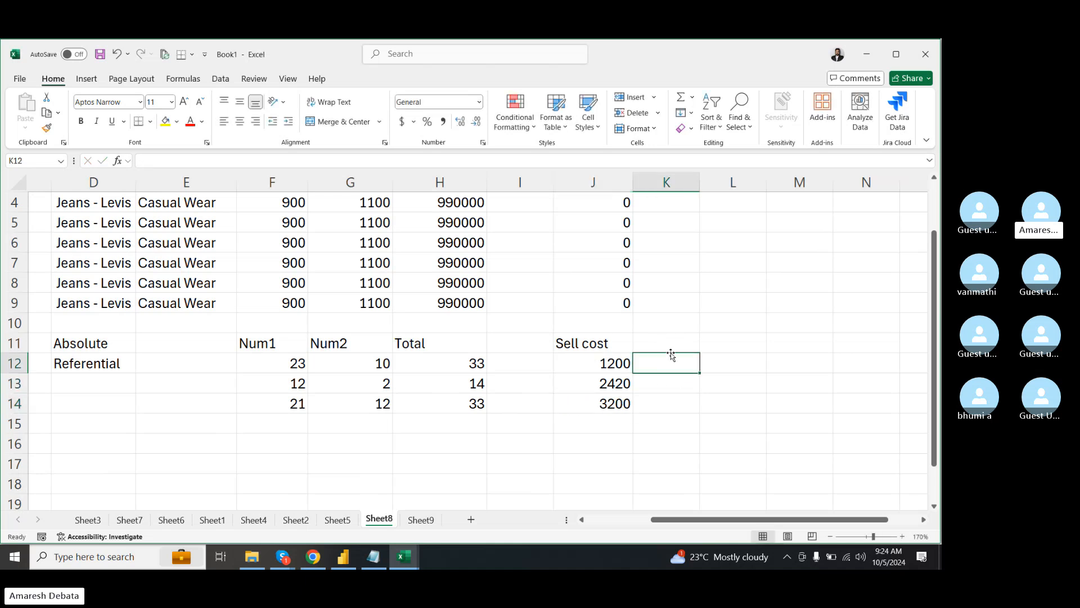
left_click(666, 339)
type("Tacxc")
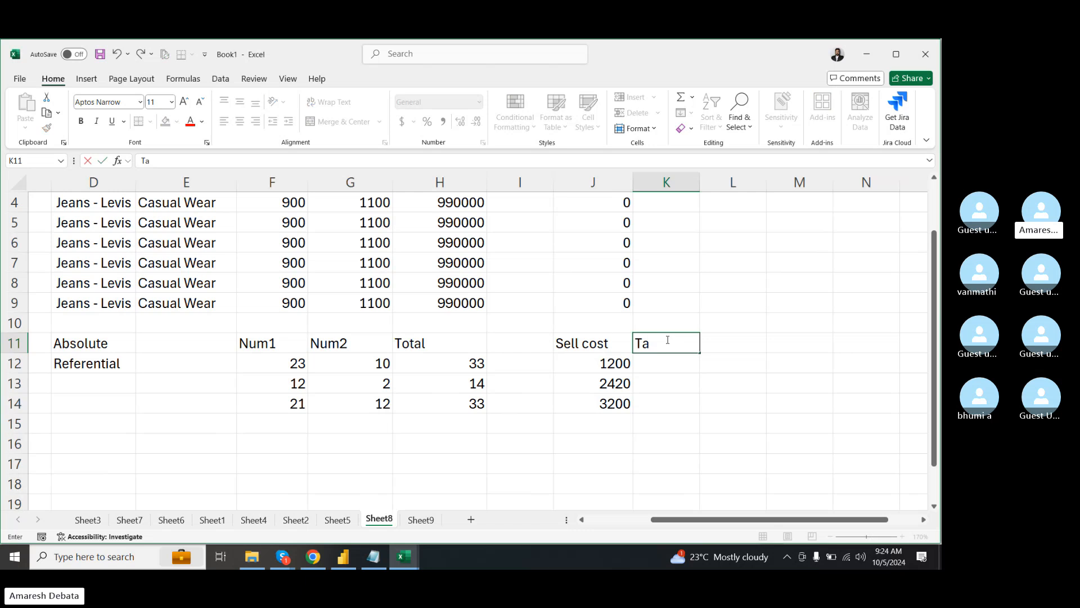
key("BackSpace")
key("BackSpace")
key("BackSpace")
type("x")
left_click(724, 377)
- Set up a separate tax rate by entering the label Tax in M7 and 10% in M8
left_click(795, 262)
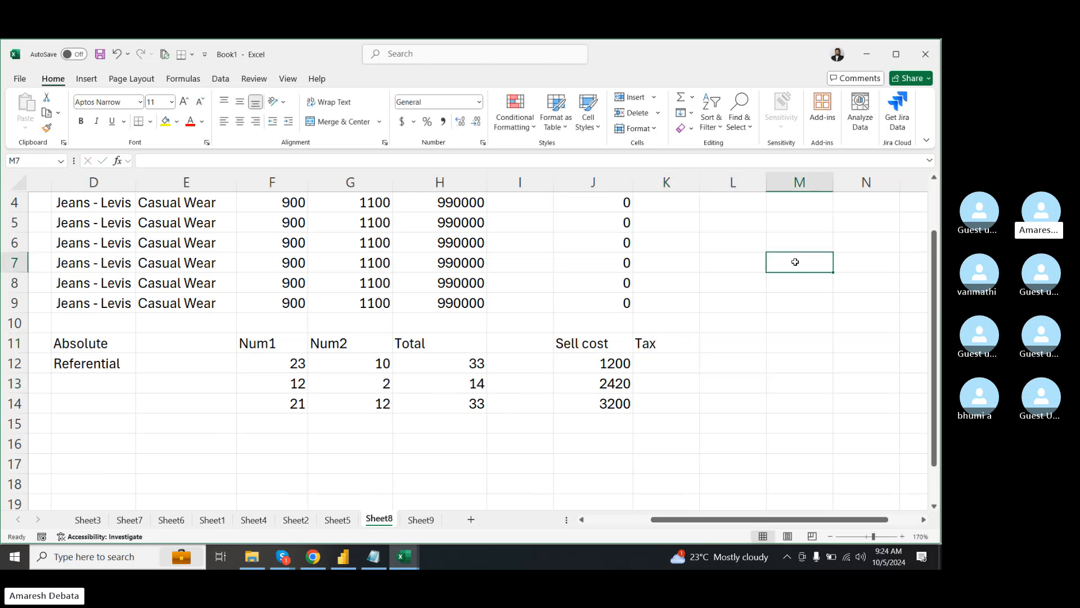
type("Tax")
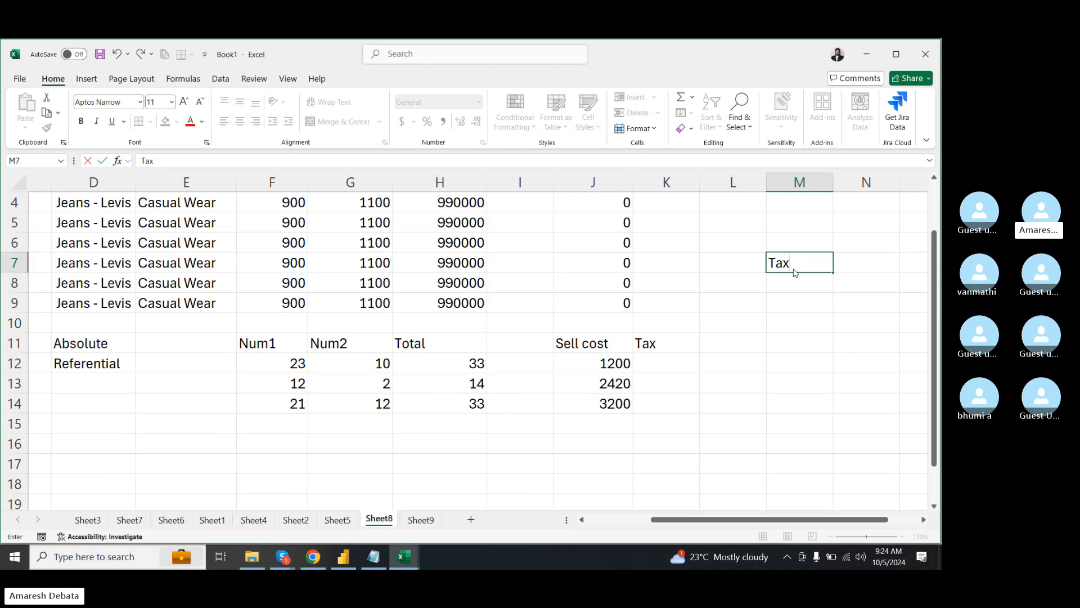
left_click(818, 289)
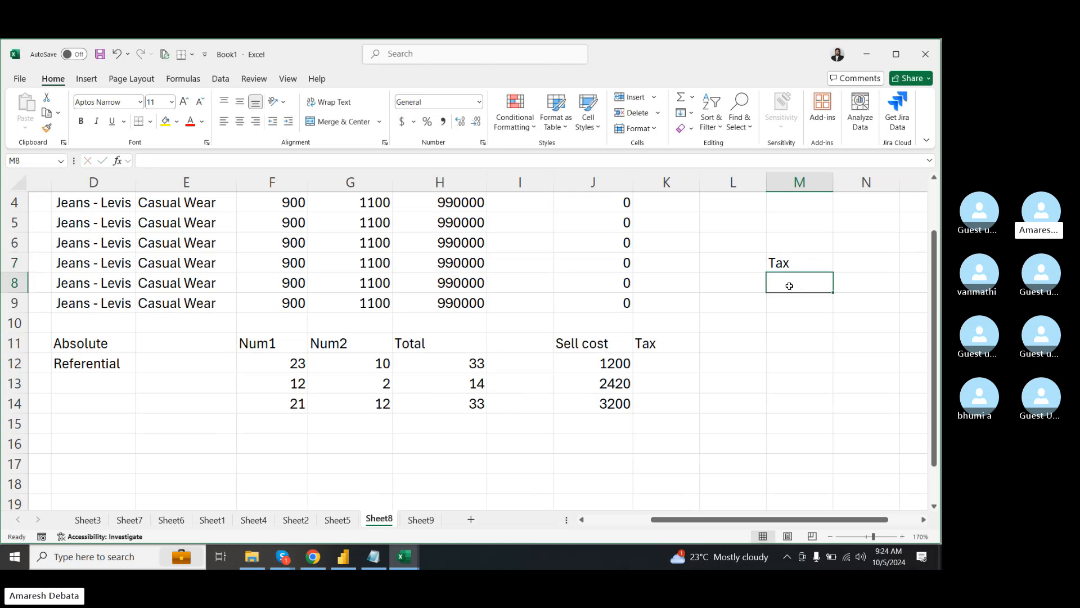
type("105")
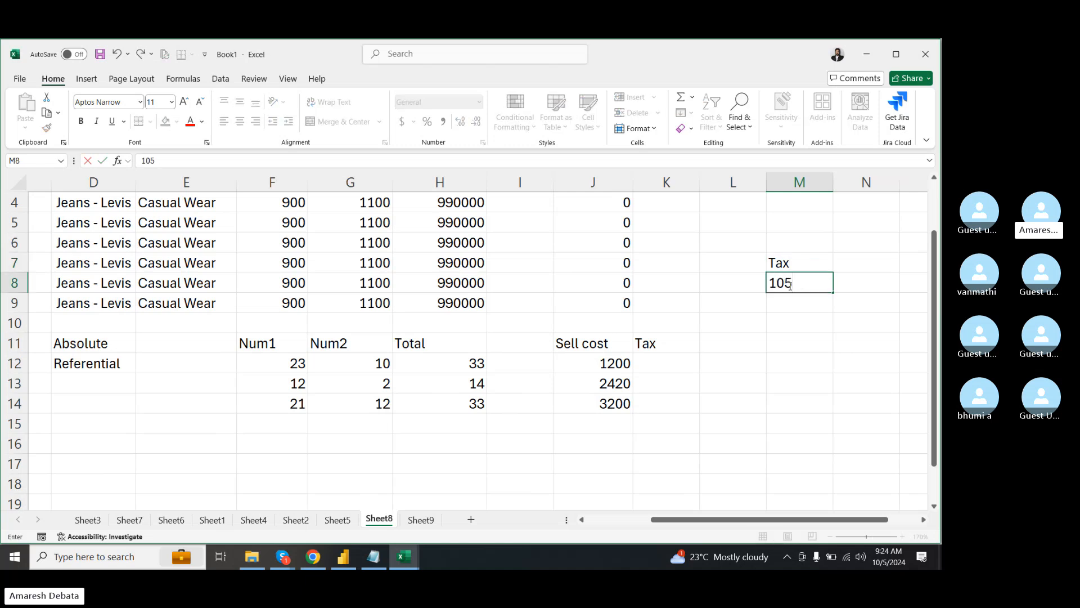
key("BackSpace")
type("%")
left_click(783, 325)
- Compare each Sell cost value in J12:J14 with the single tax rate in cell M8
left_click(808, 282)
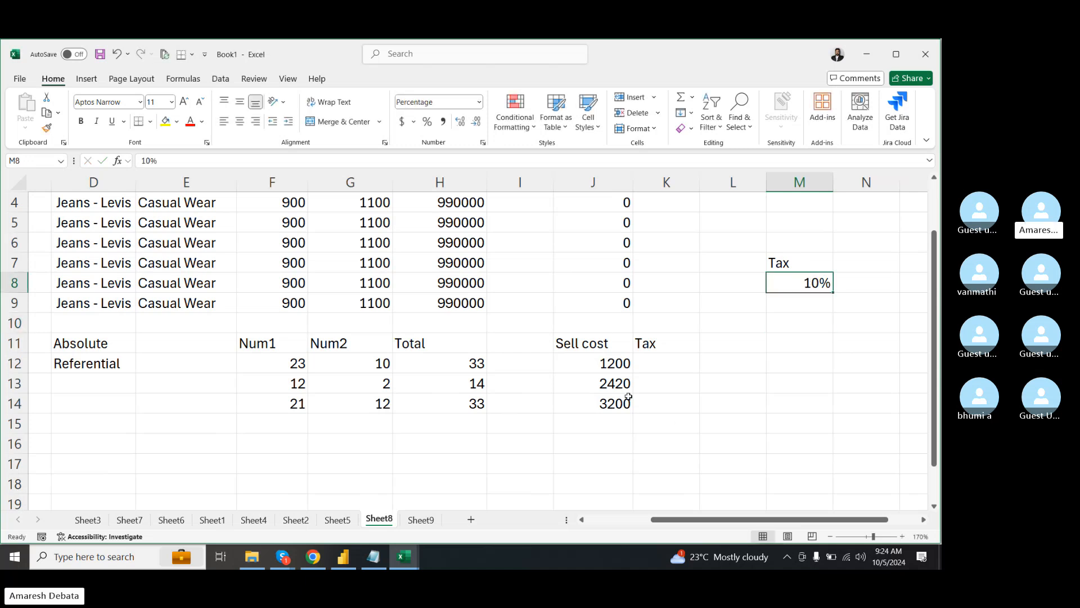
left_click(615, 362)
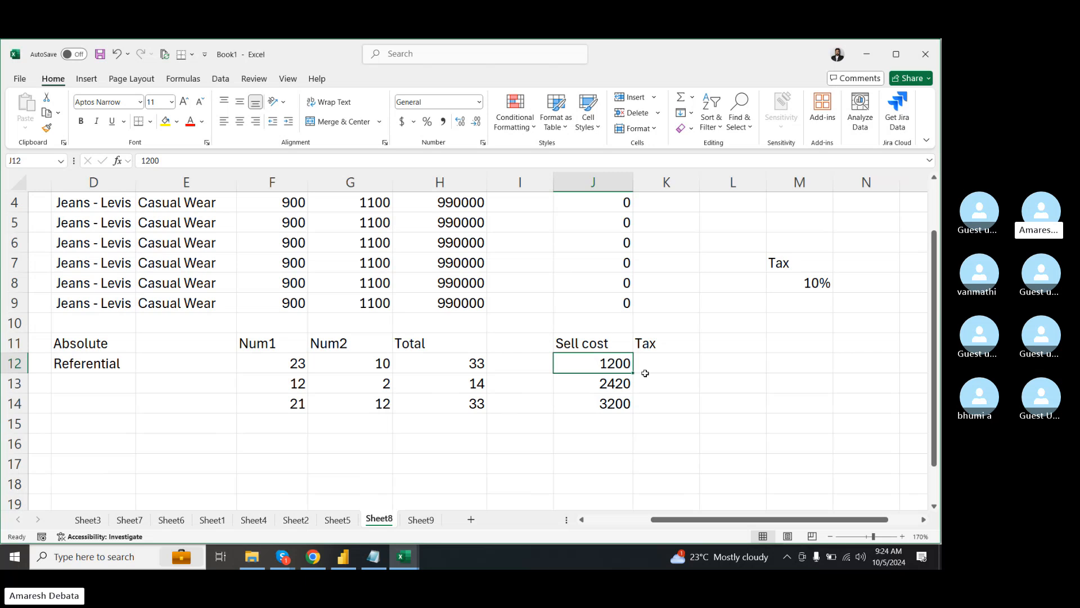
left_click(815, 283)
left_click(619, 383)
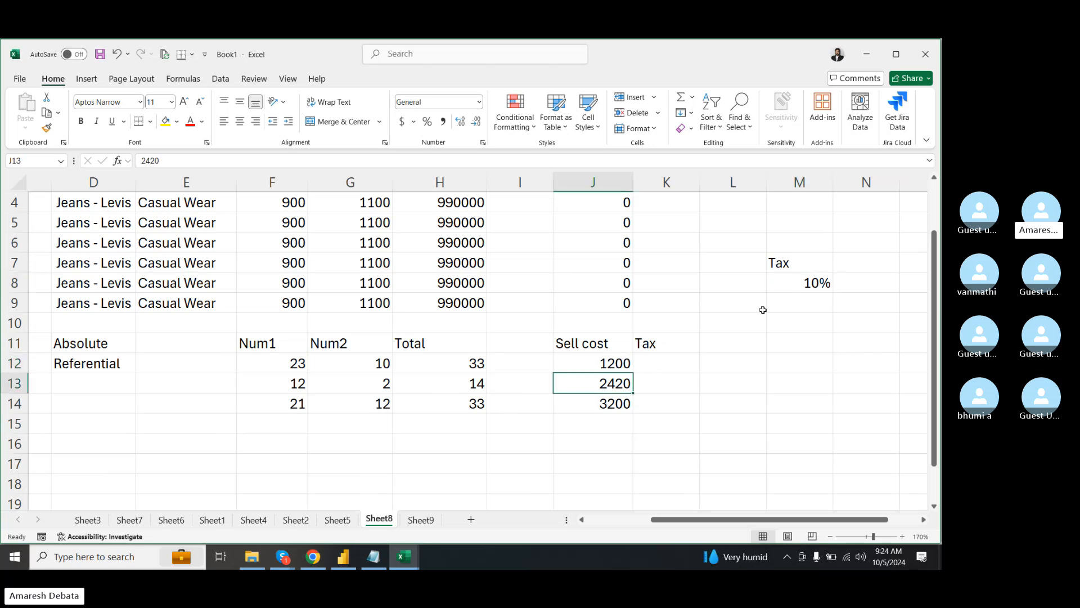
left_click(803, 281)
left_click(590, 405)
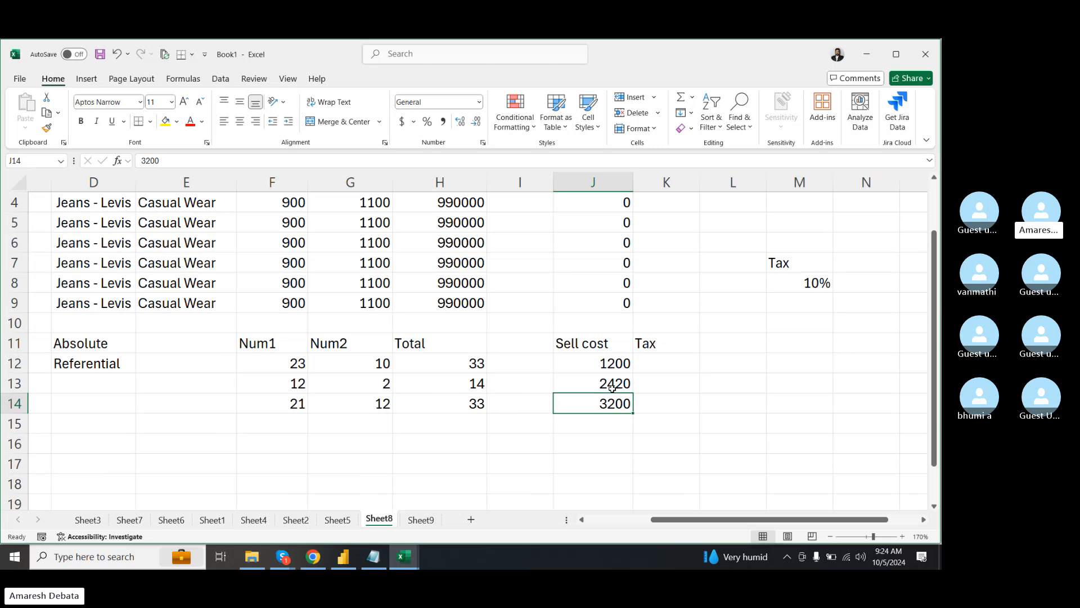
left_click(810, 281)
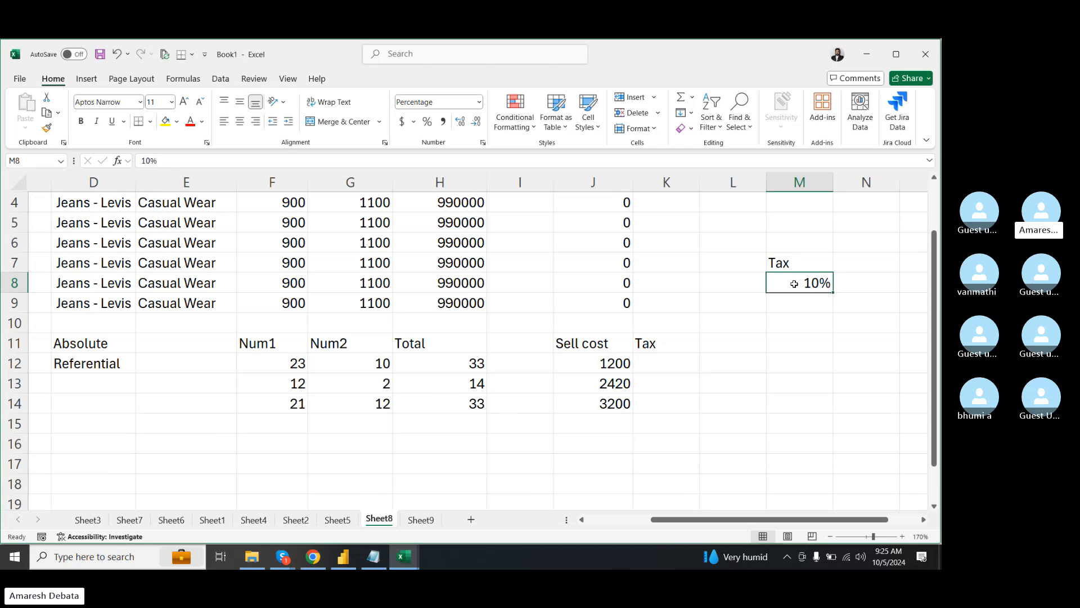
left_click_drag(794, 284, 785, 342)
left_click(786, 284)
- Enter the formula =J12*M8 in cell K12 and fill it down to K14
left_click(657, 364)
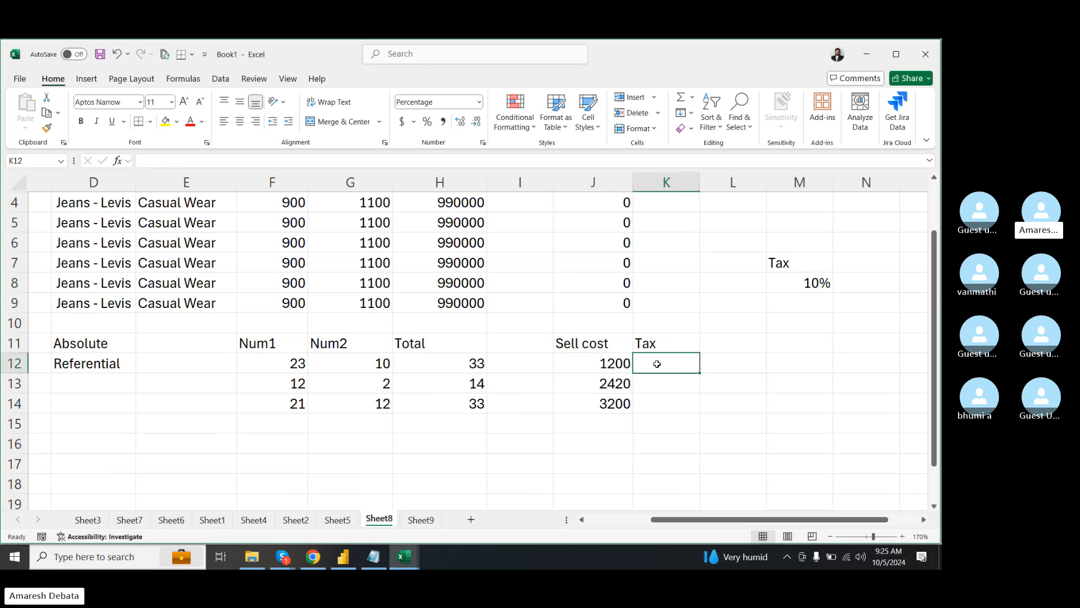
type("=")
left_click(611, 365)
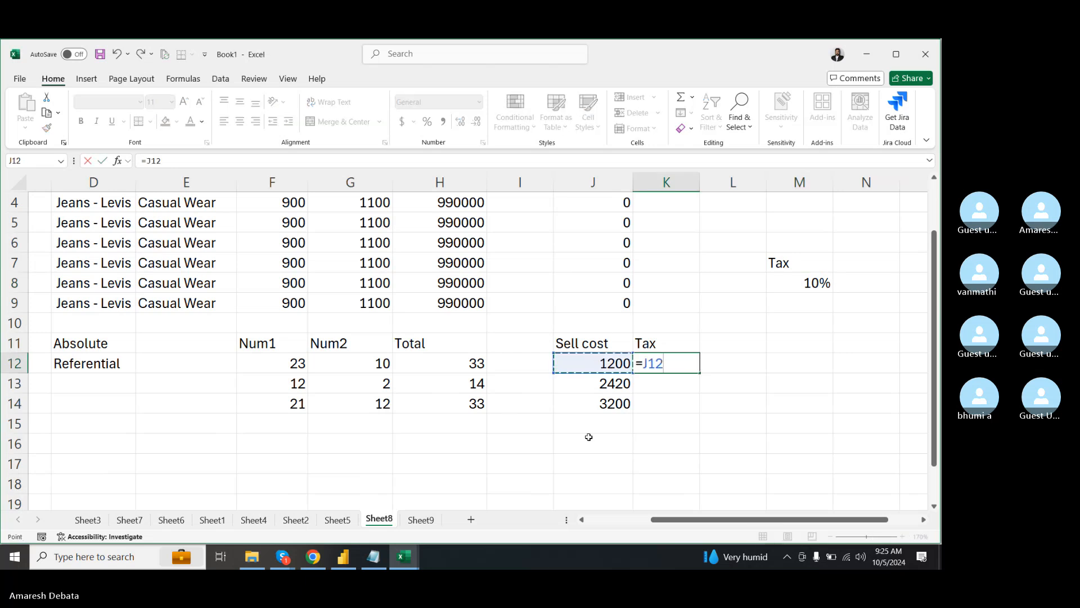
type("*")
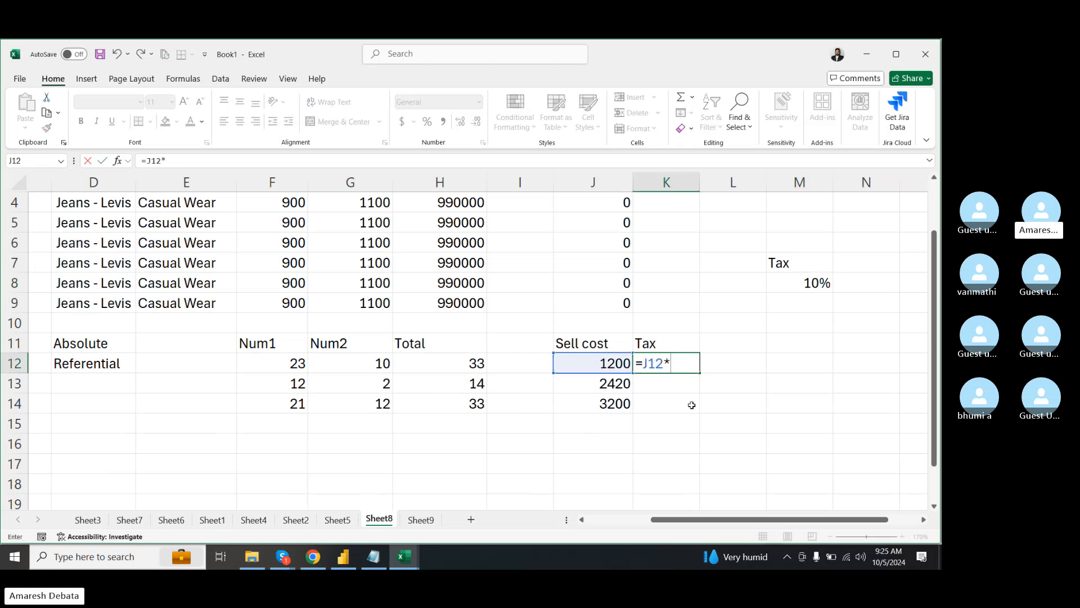
left_click(802, 286)
key("Return")
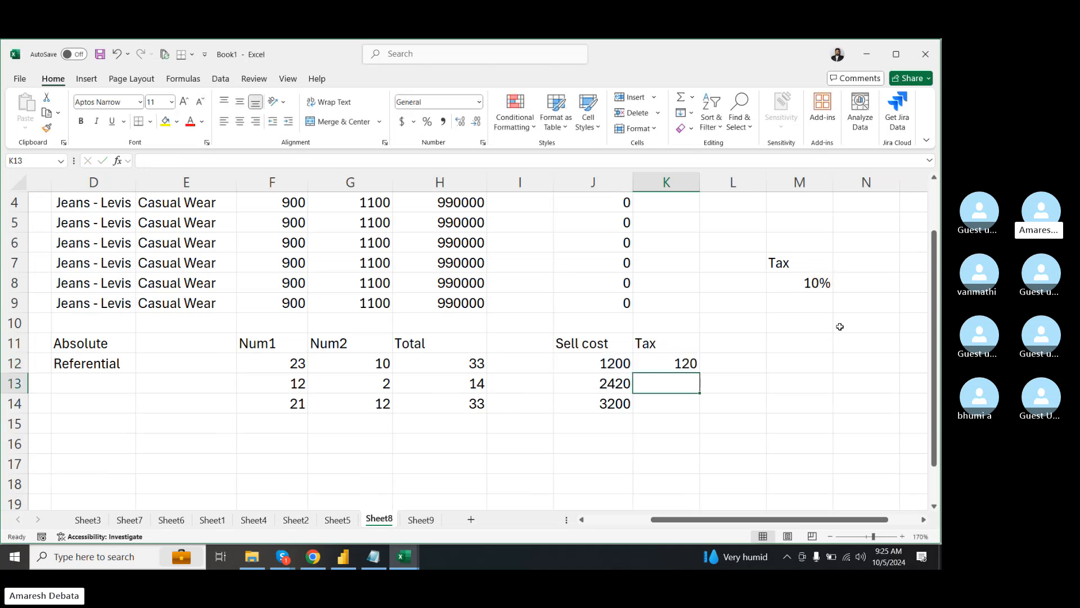
left_click(678, 365)
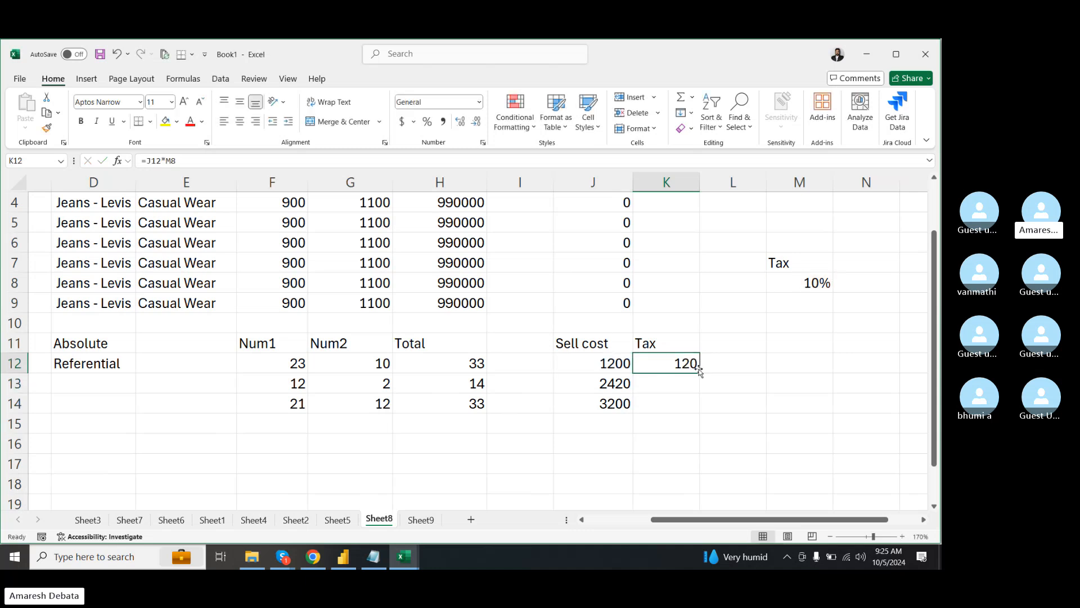
left_click_drag(700, 372, 698, 411)
left_click(731, 404)
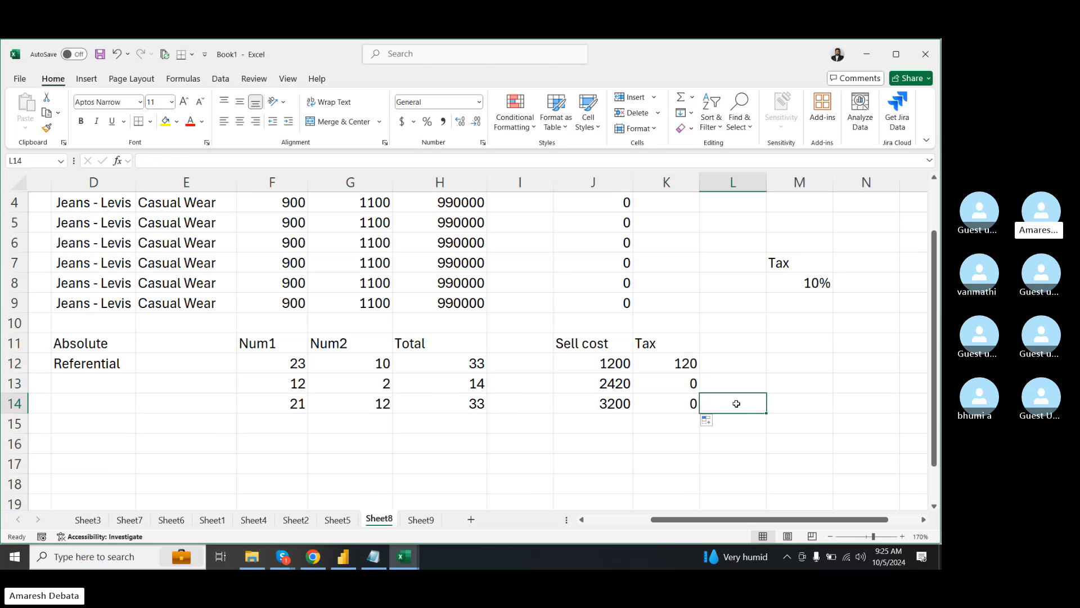
- Examine the Tax formulas in K12:K14 to see which rate cell each one references
left_click(684, 387)
left_click(678, 402)
left_click(675, 382)
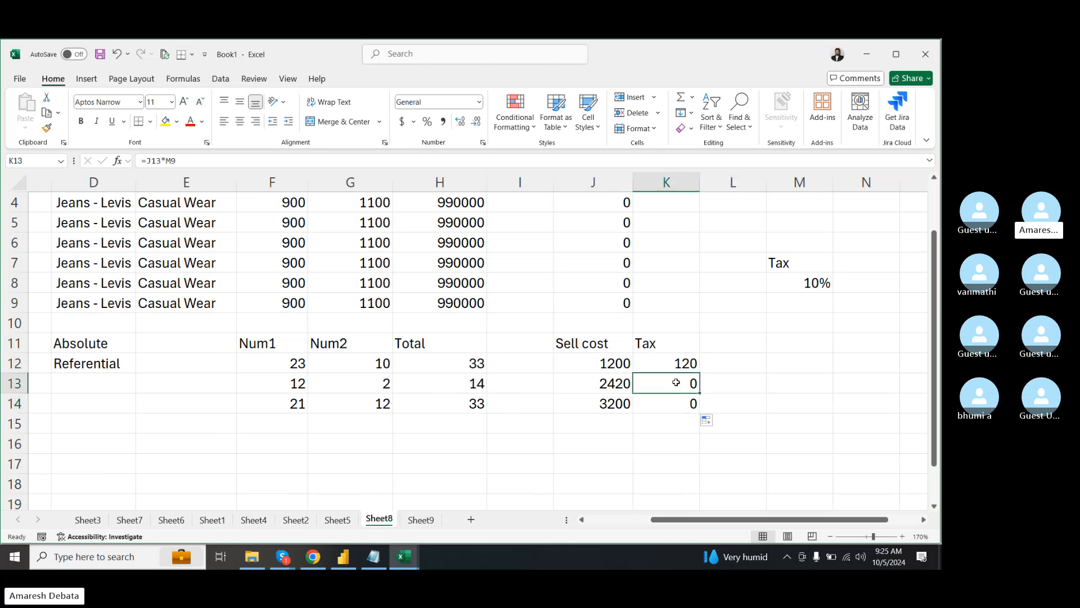
left_click(674, 358)
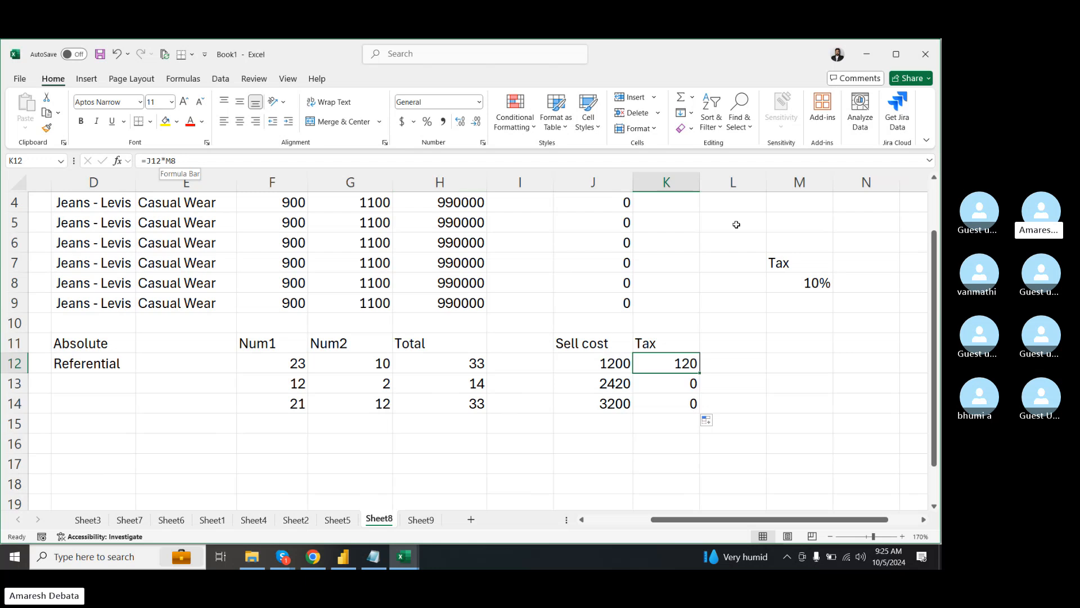
- Compare the Tax formulas in K13 and K14 with the rate cell M8 and the cells M9 and M10 below it
left_click(790, 281)
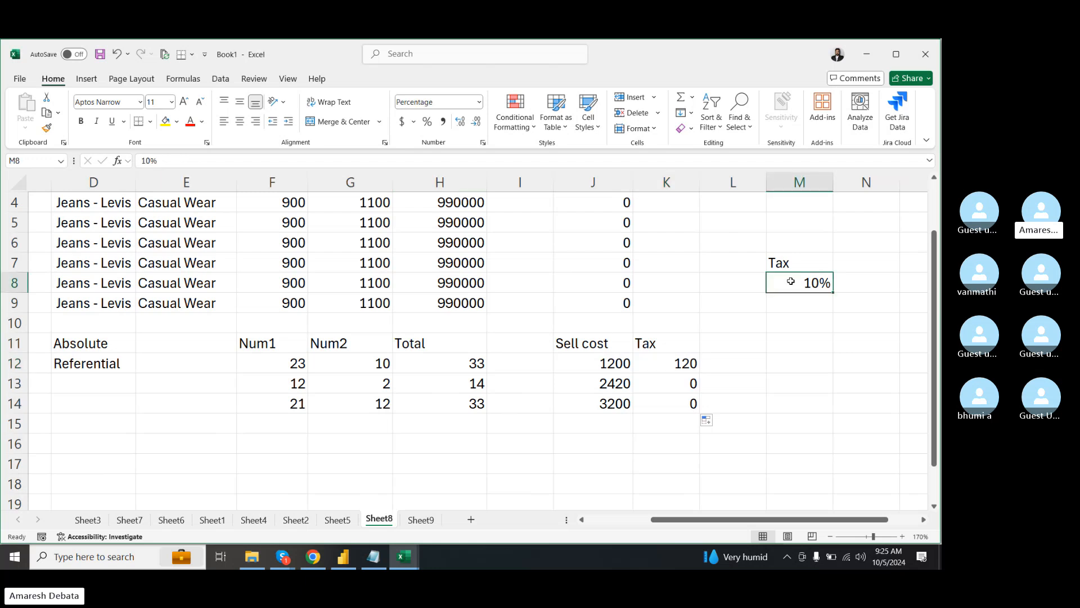
left_click(683, 382)
left_click(673, 402)
left_click(798, 307)
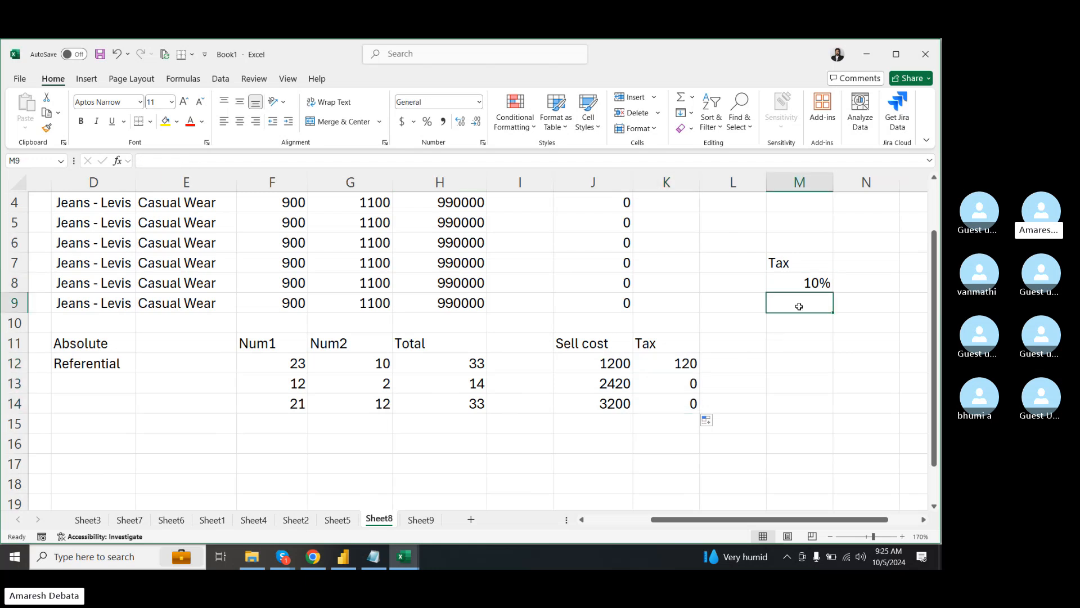
left_click(795, 320)
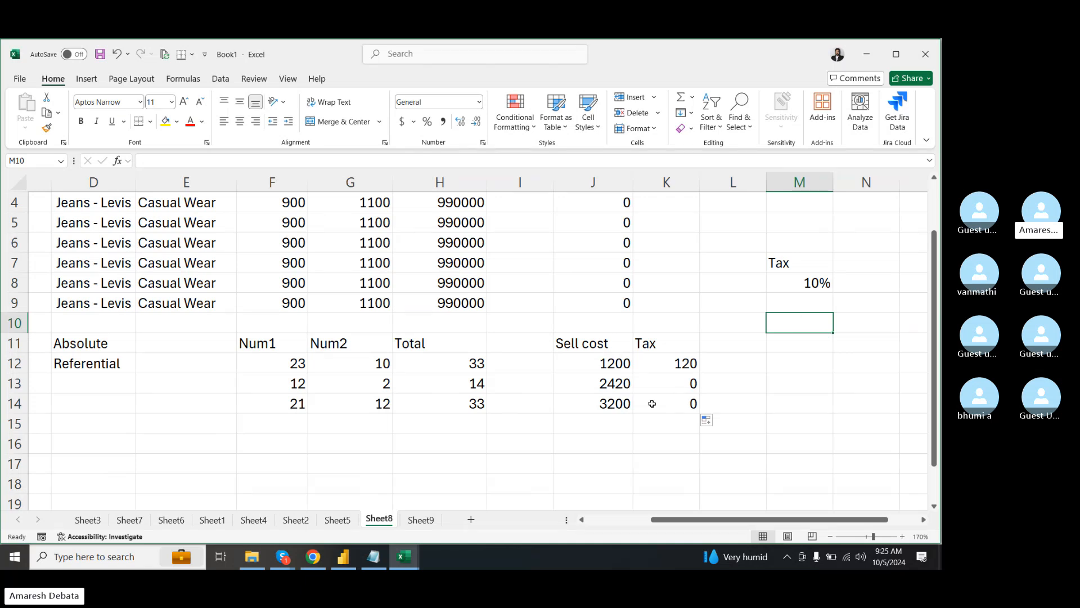
left_click(673, 382)
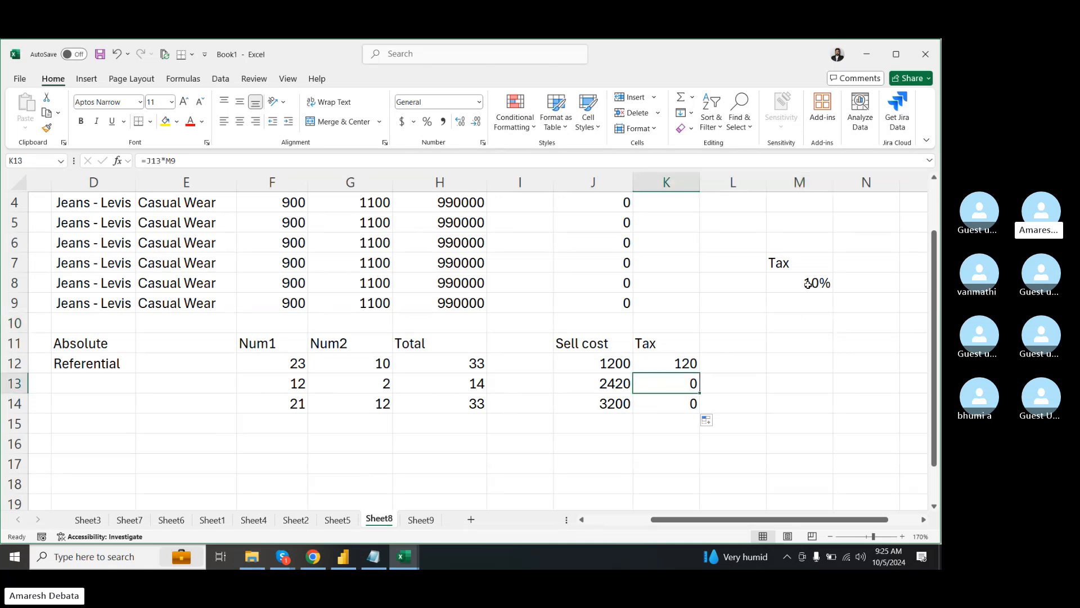
- Make the tax rate reference in cell K12 absolute by changing its formula to =J12*$M$8
left_click(685, 366)
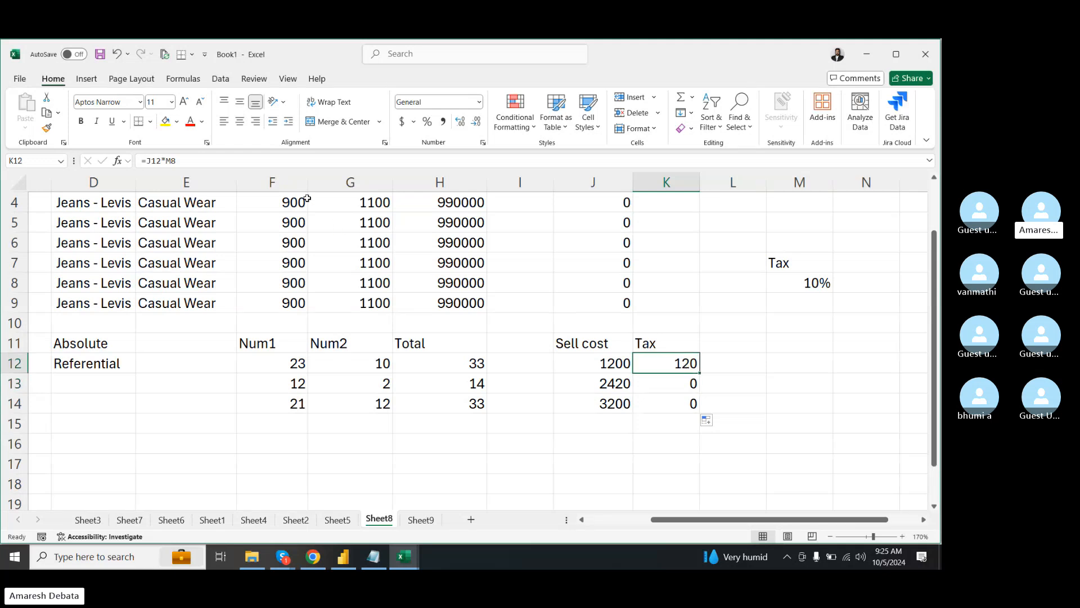
left_click(167, 160)
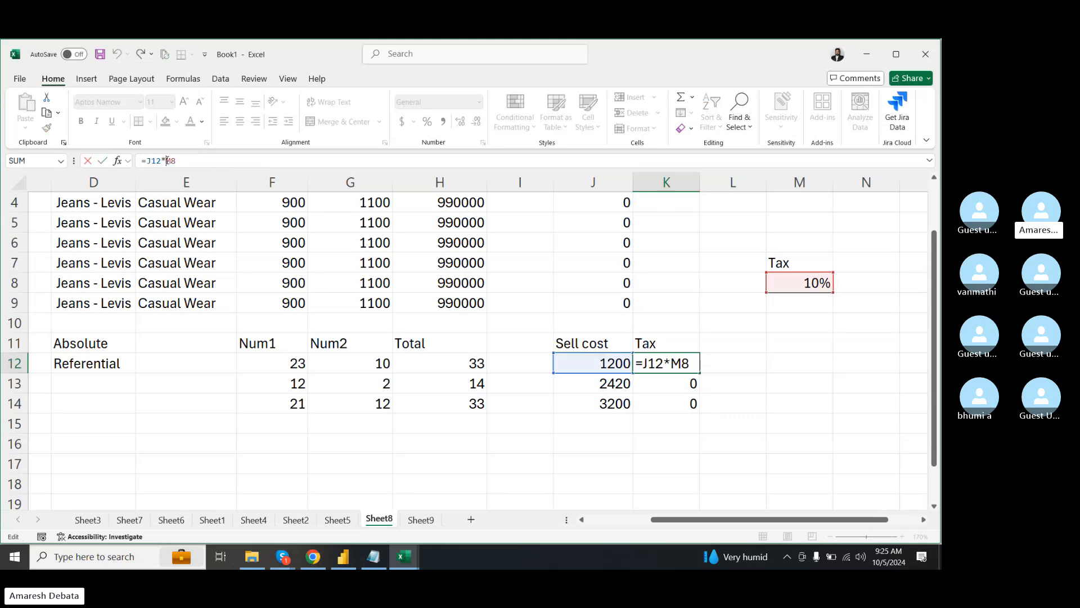
type("$")
key("Right")
type("$")
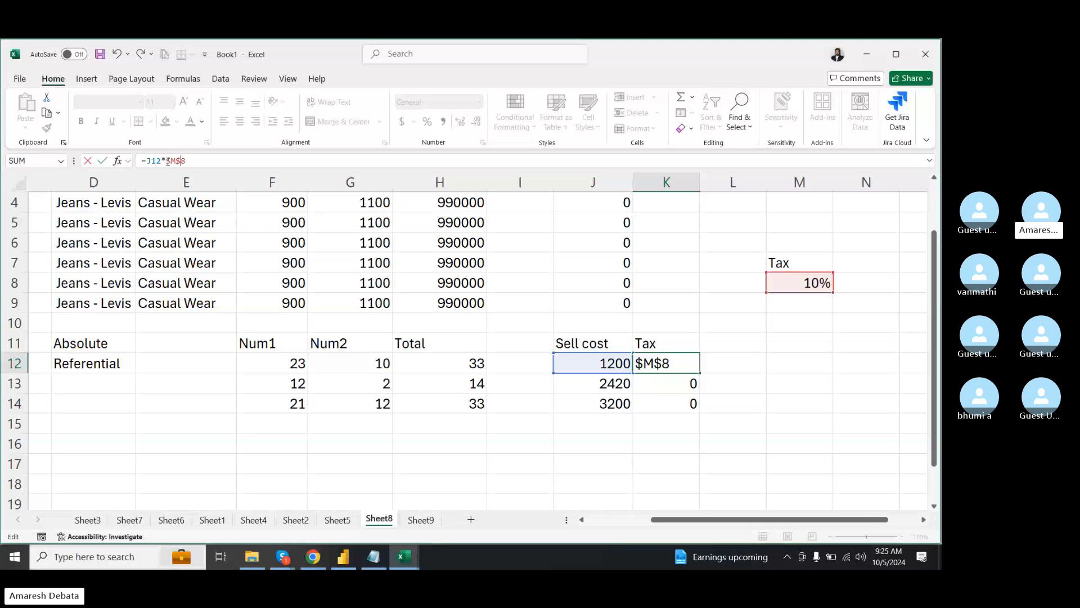
left_click_drag(166, 162, 171, 162)
left_click_drag(195, 166, 176, 162)
key("Return")
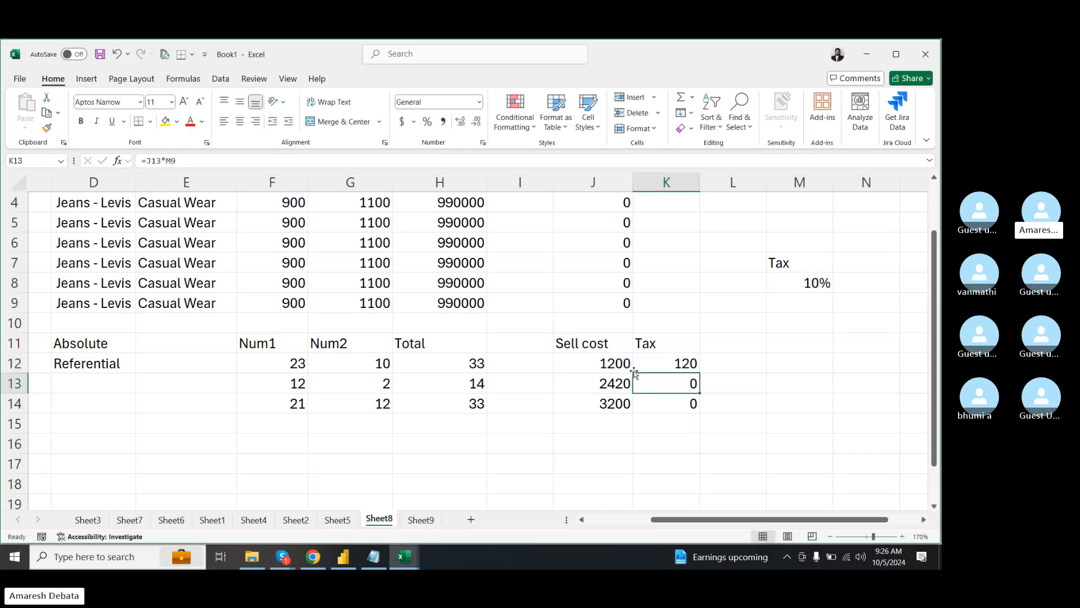
- Fill the absolute-reference Tax formula from K12 down to K14
left_click(696, 368)
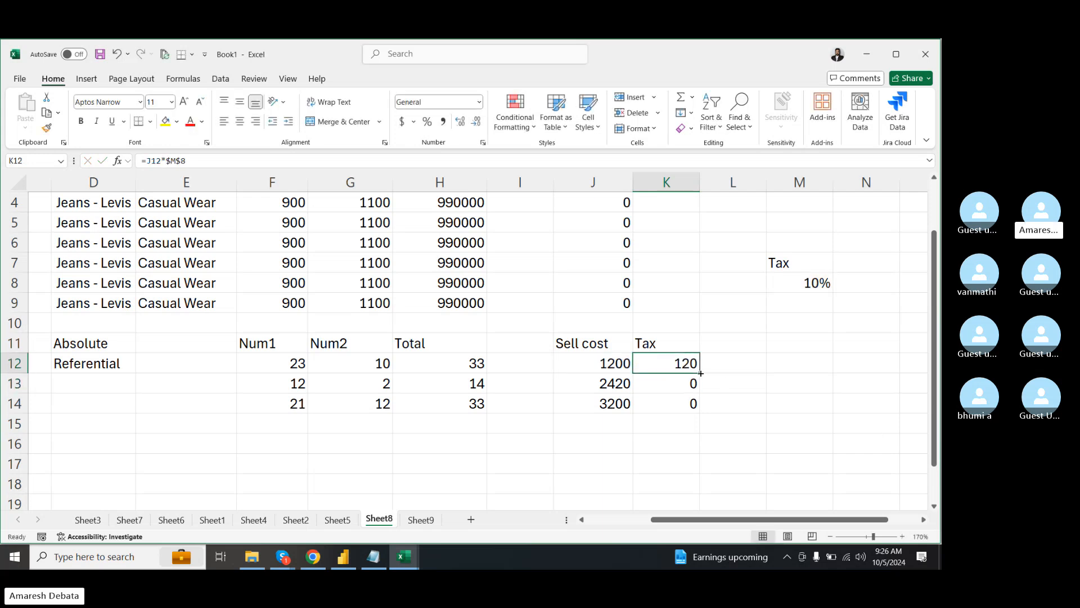
left_click_drag(700, 373, 697, 408)
left_click(755, 387)
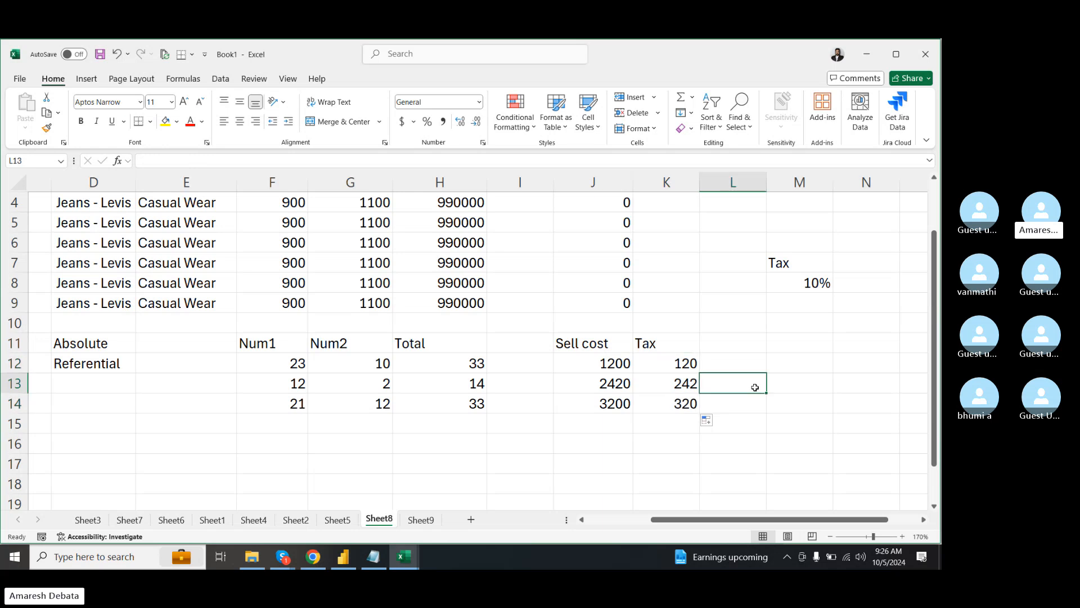
- Examine the Tax formulas in K12:K14 against the fixed rate cell M8
left_click(686, 387)
left_click(682, 405)
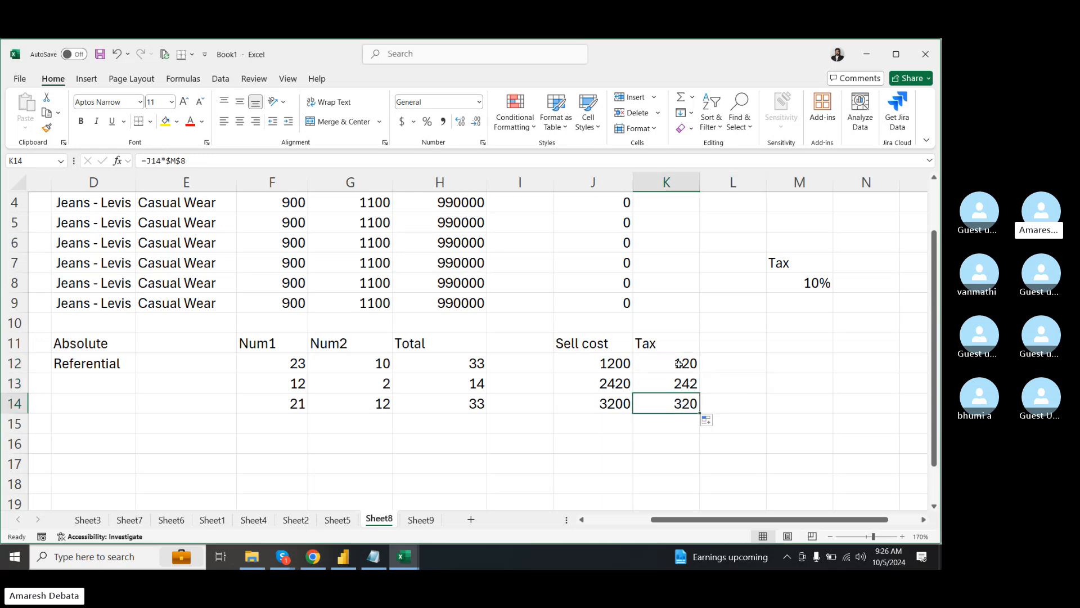
left_click(677, 364)
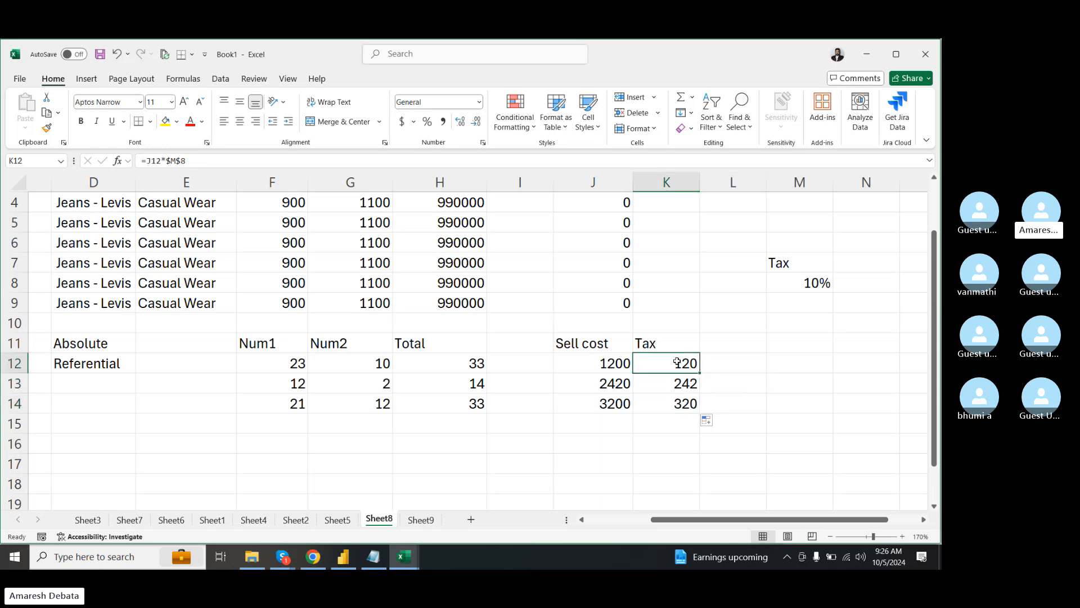
left_click(665, 383)
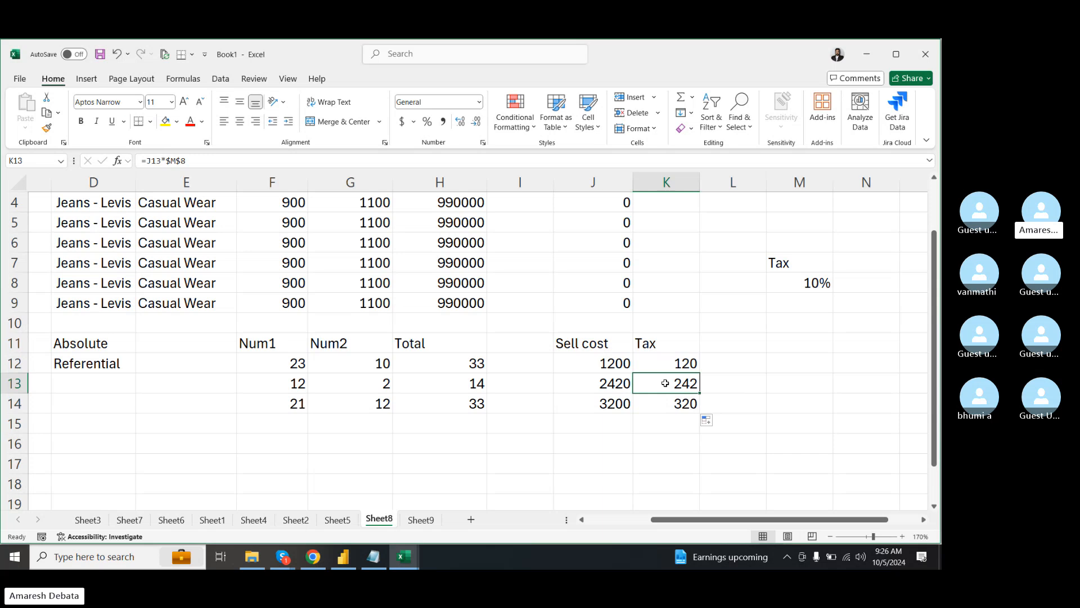
left_click(658, 405)
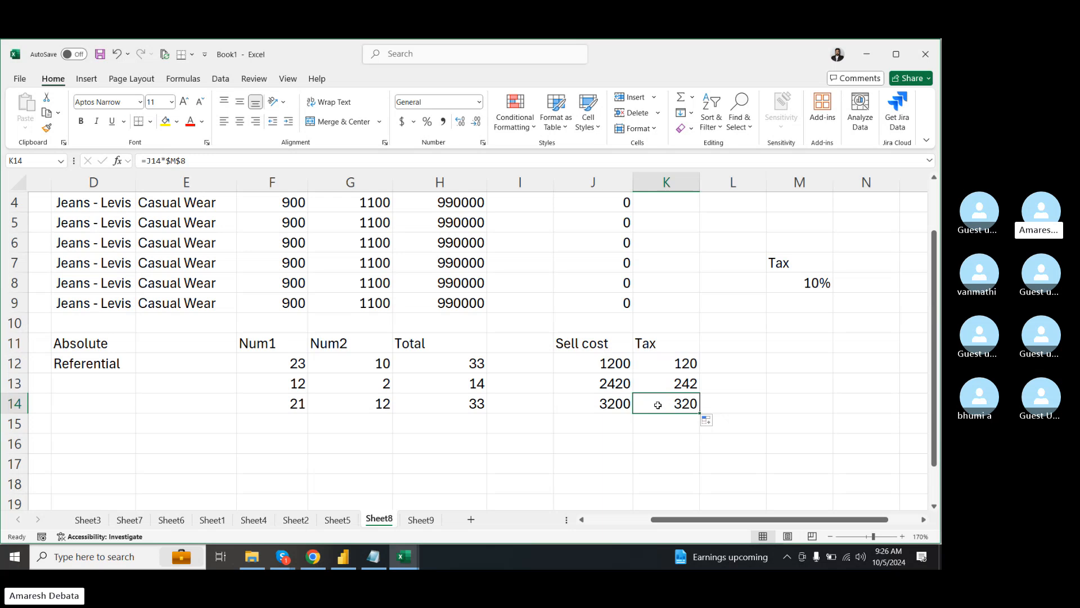
left_click(794, 287)
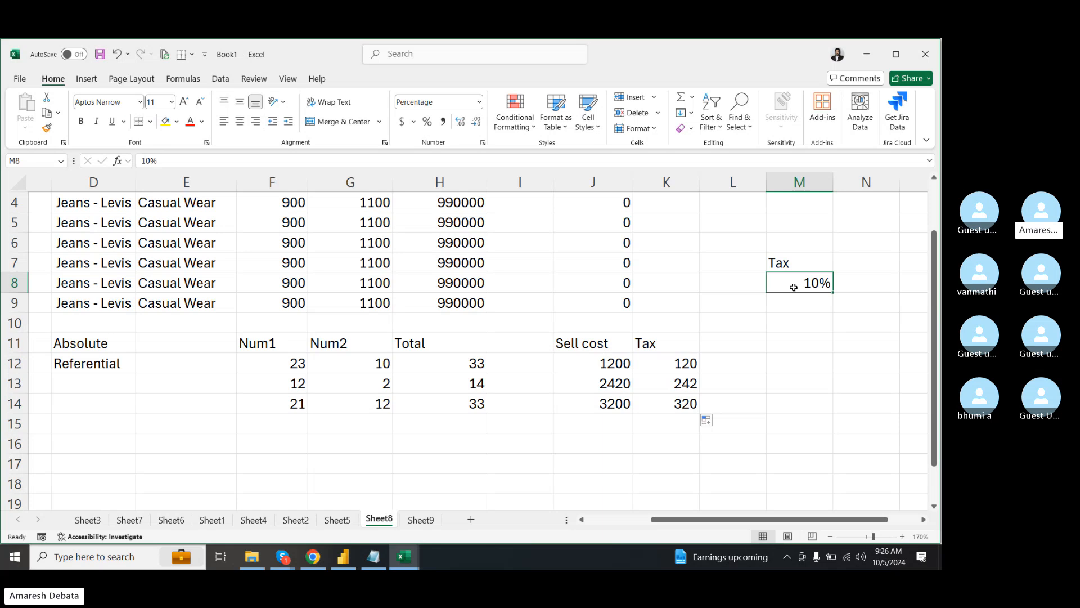
left_click(684, 366)
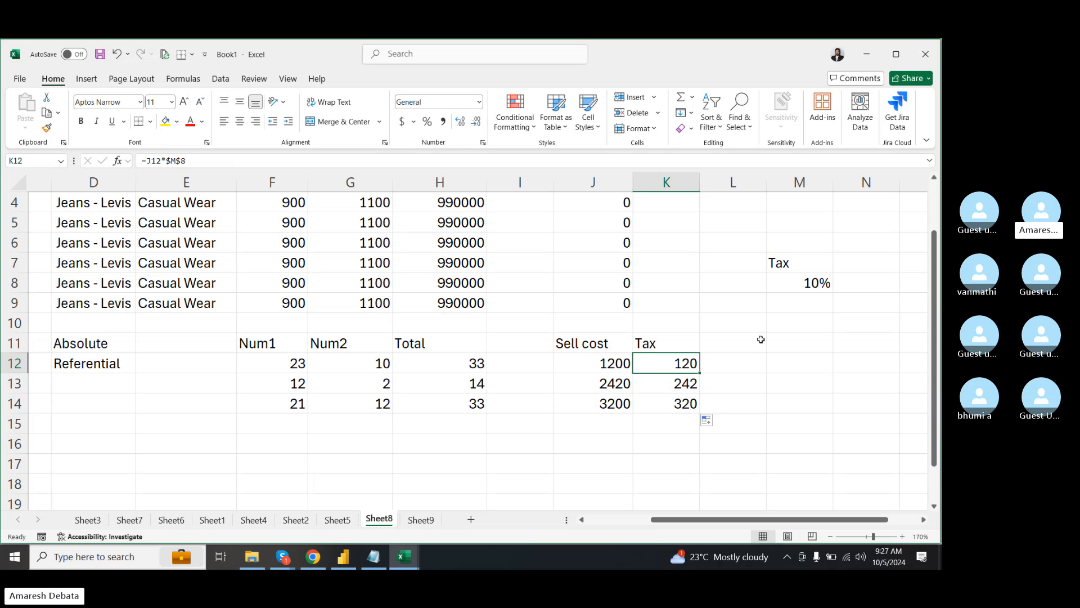
left_click(743, 331)
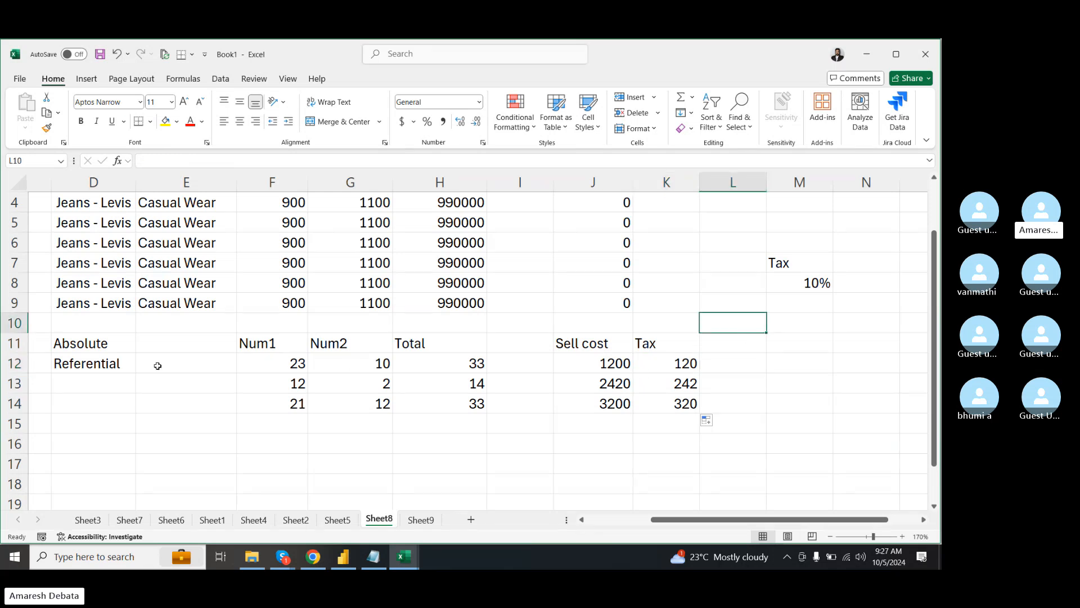
- Compare the shifted formula in J2:J9 with the Total Revenue formula in H2 and its source cells F2 and G2
scroll(397, 310, "up", 1)
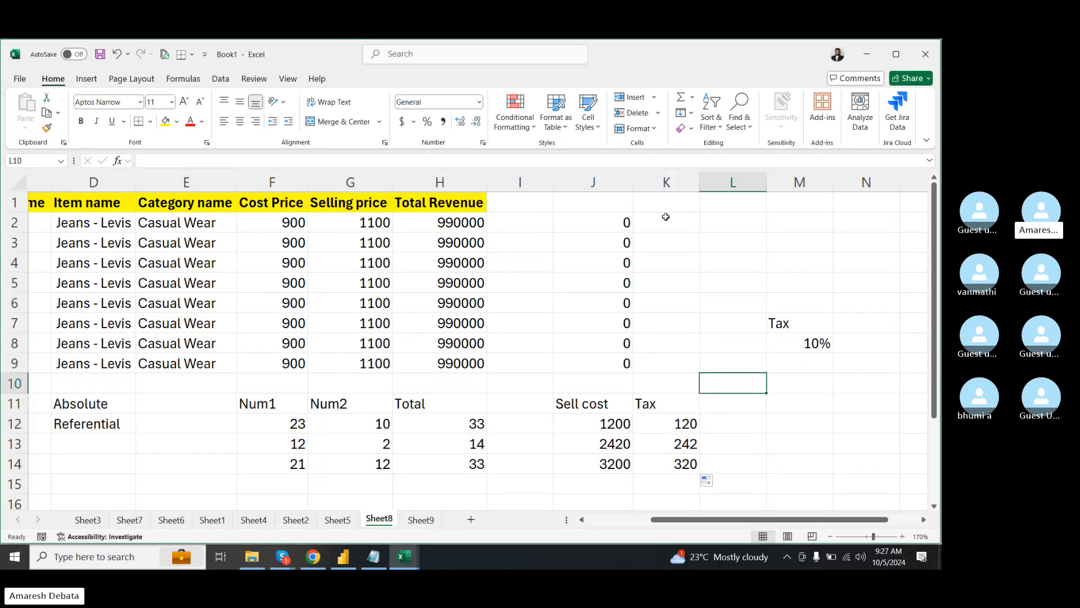
left_click_drag(614, 224, 595, 363)
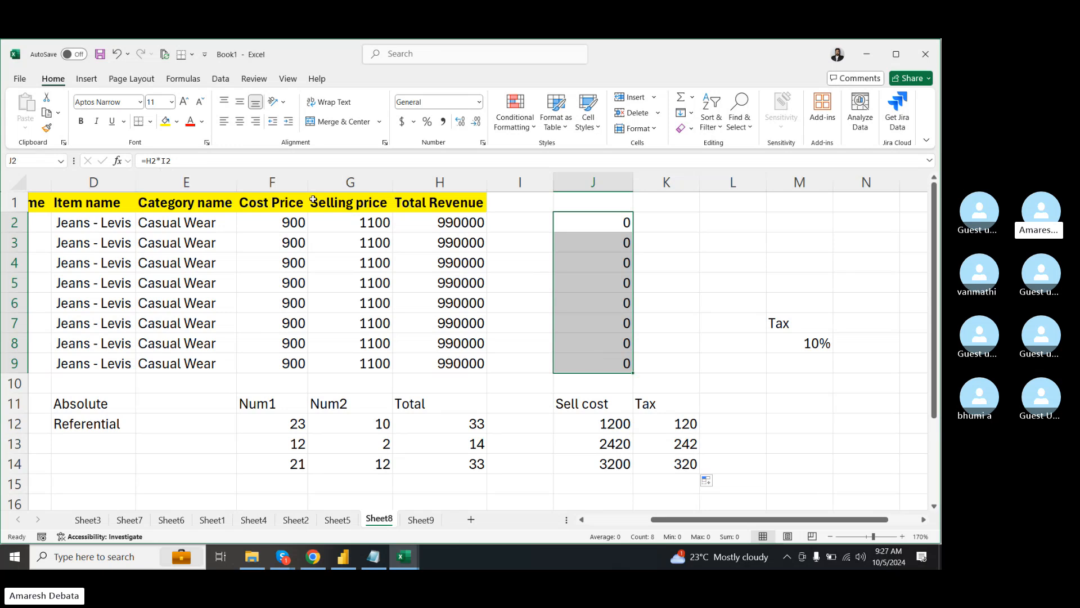
left_click(465, 232)
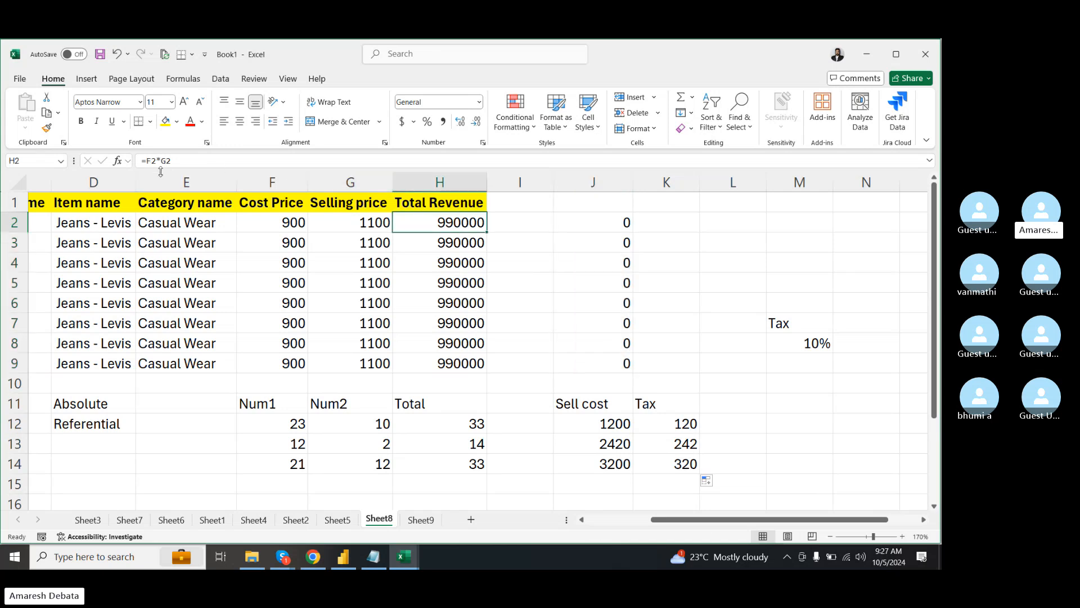
left_click(298, 222)
left_click(356, 221)
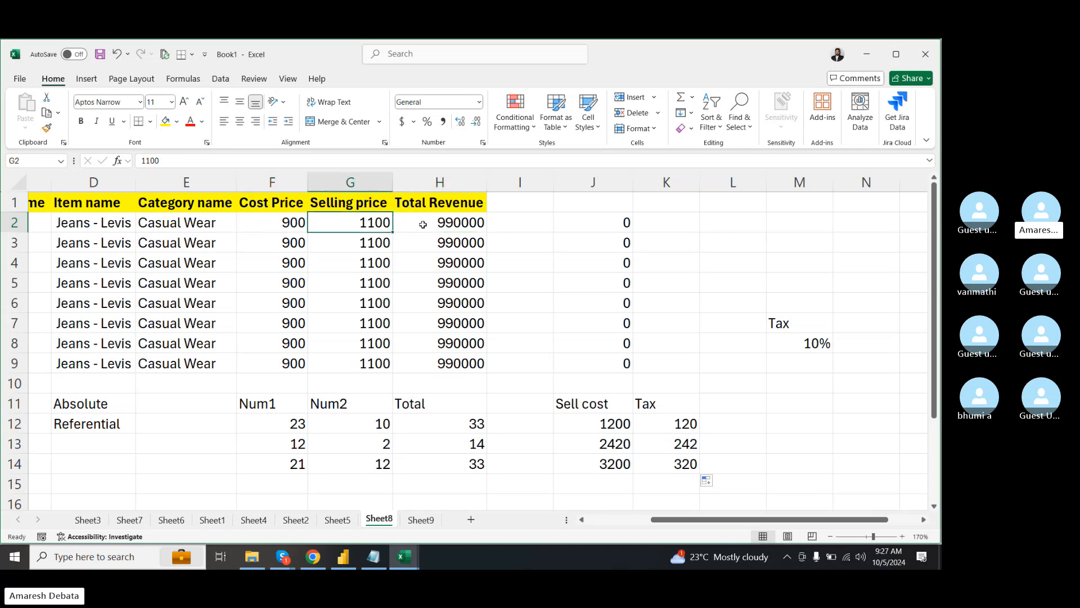
left_click(621, 222)
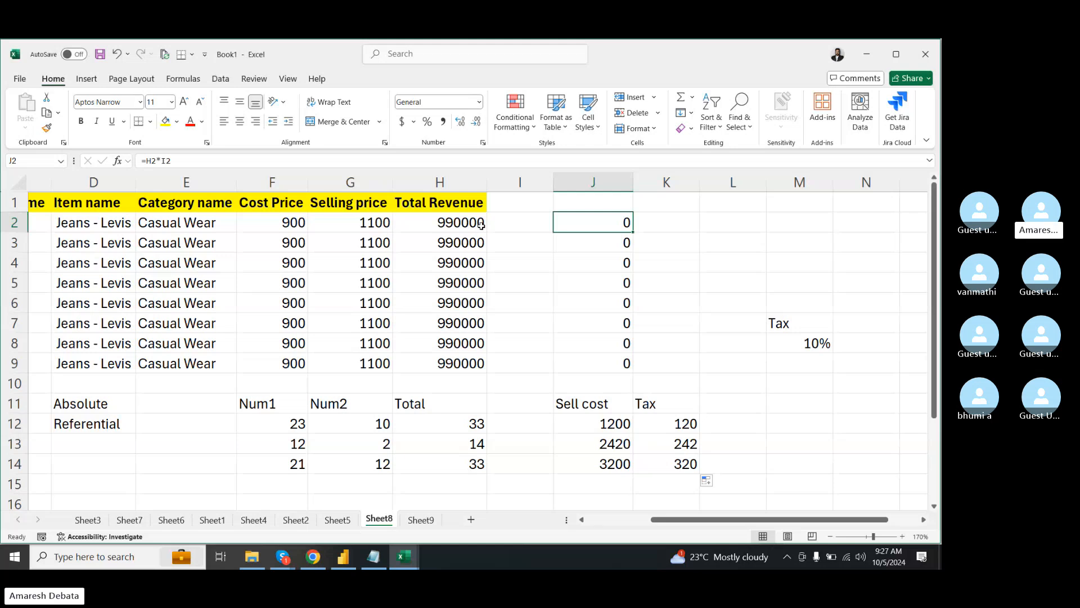
left_click(462, 227)
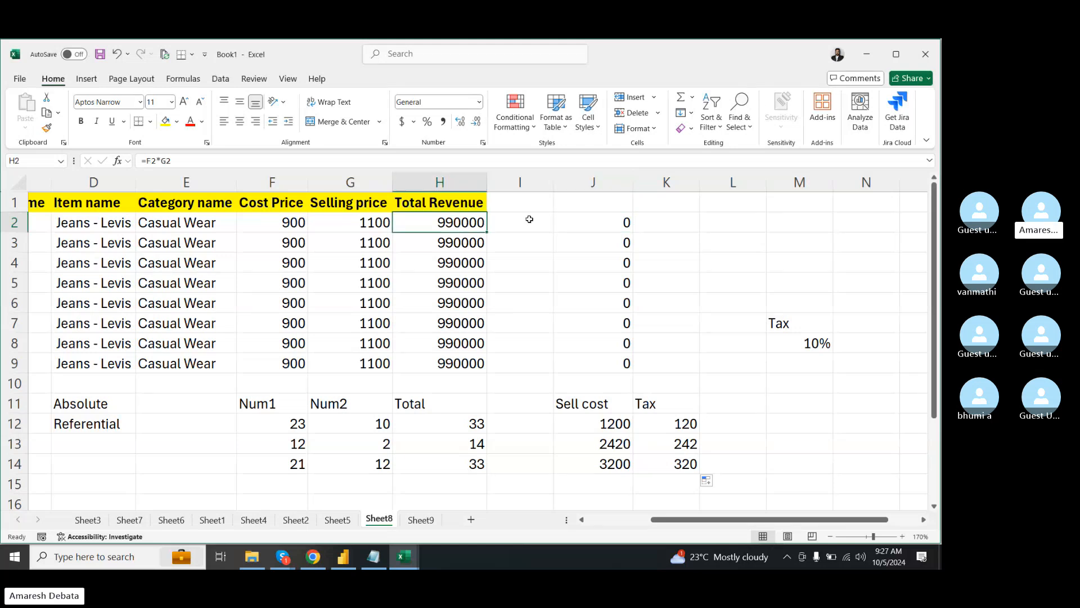
left_click(530, 218)
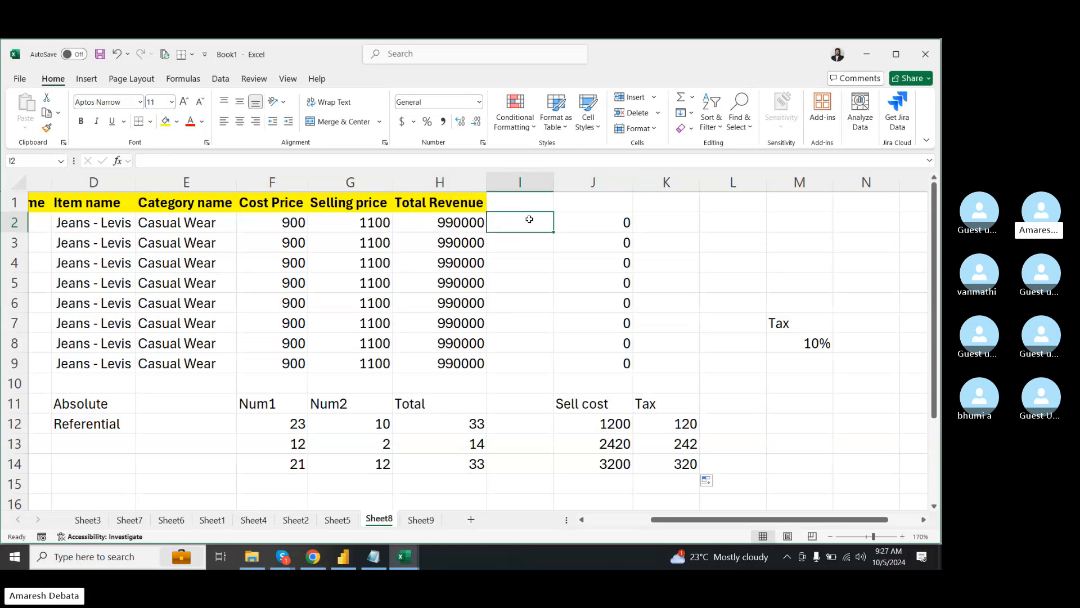
left_click(300, 224)
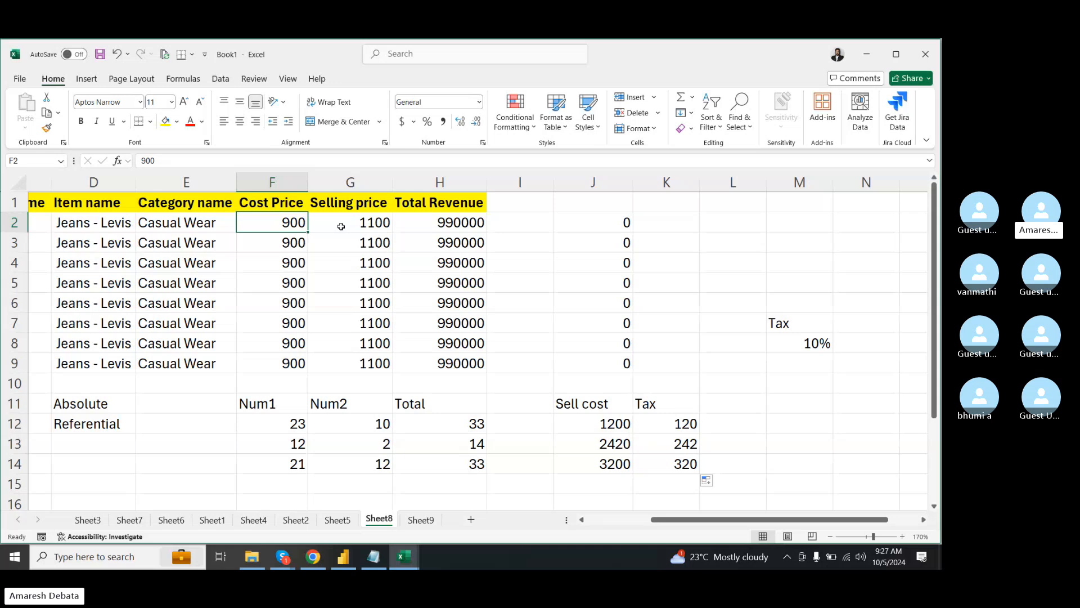
left_click(339, 226)
- Examine the Total Revenue formulas in H2:H4 alongside column I and the results in J2:J9
left_click_drag(616, 224, 618, 363)
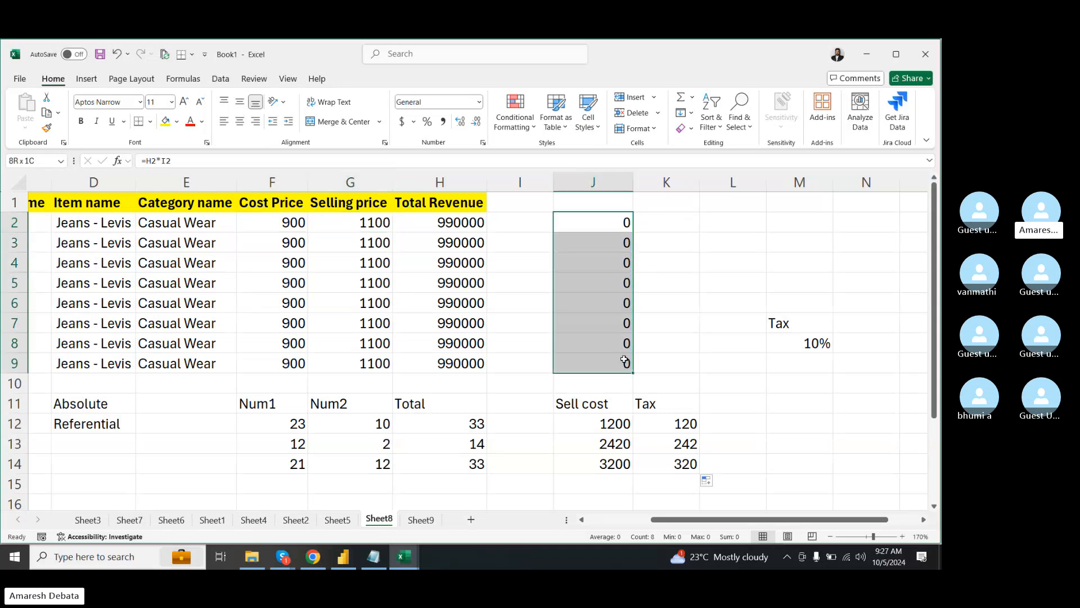
left_click(476, 229)
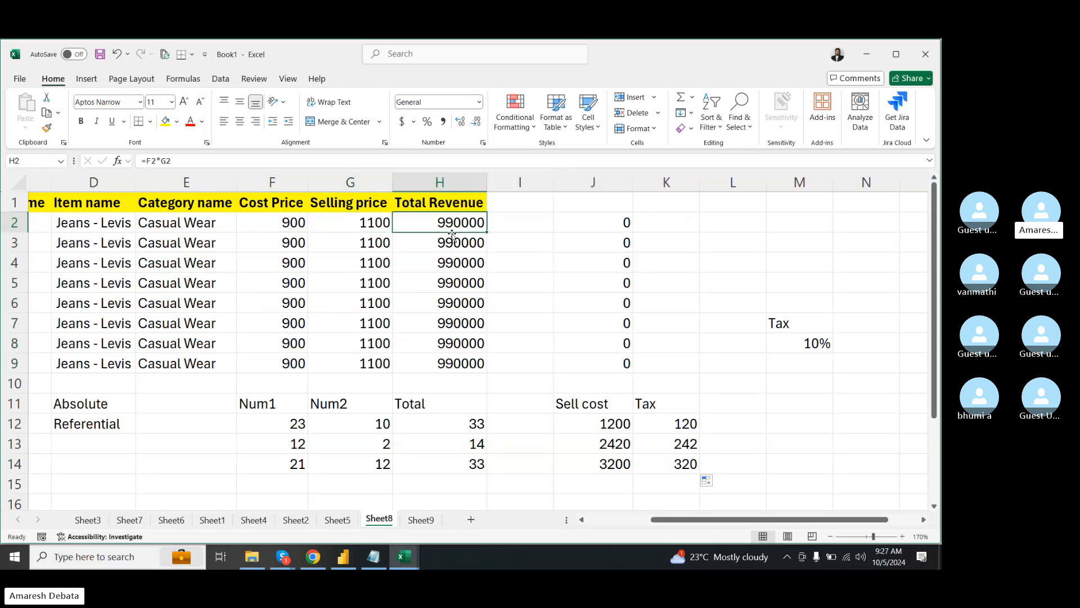
left_click(466, 243)
left_click(518, 243)
left_click(460, 265)
left_click(494, 265)
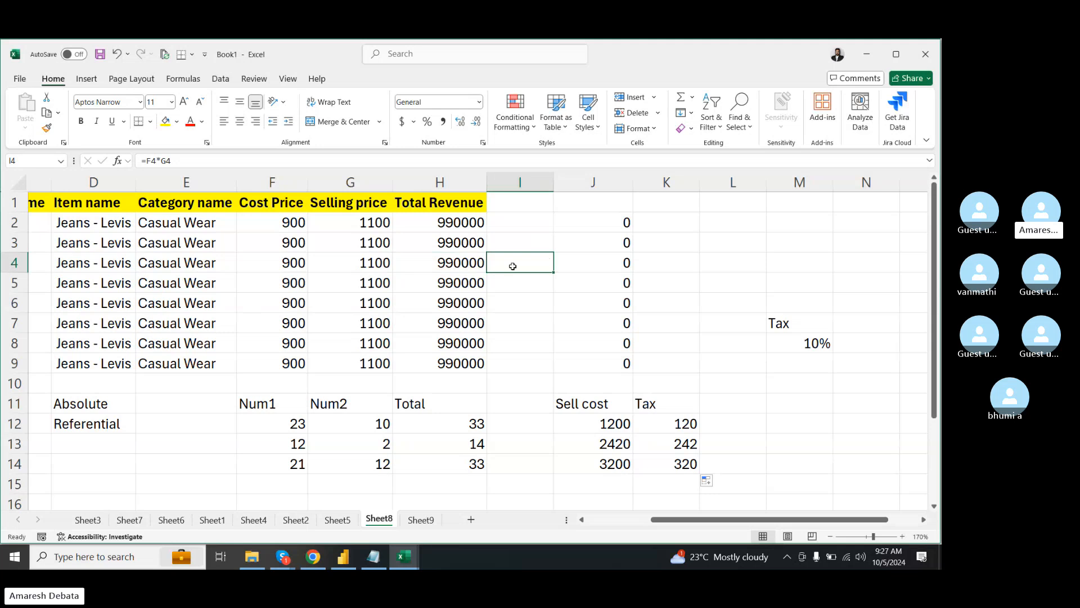
left_click(469, 222)
left_click_drag(520, 222, 529, 344)
- Clear the contents of cells J2:J9
left_click_drag(610, 221, 615, 357)
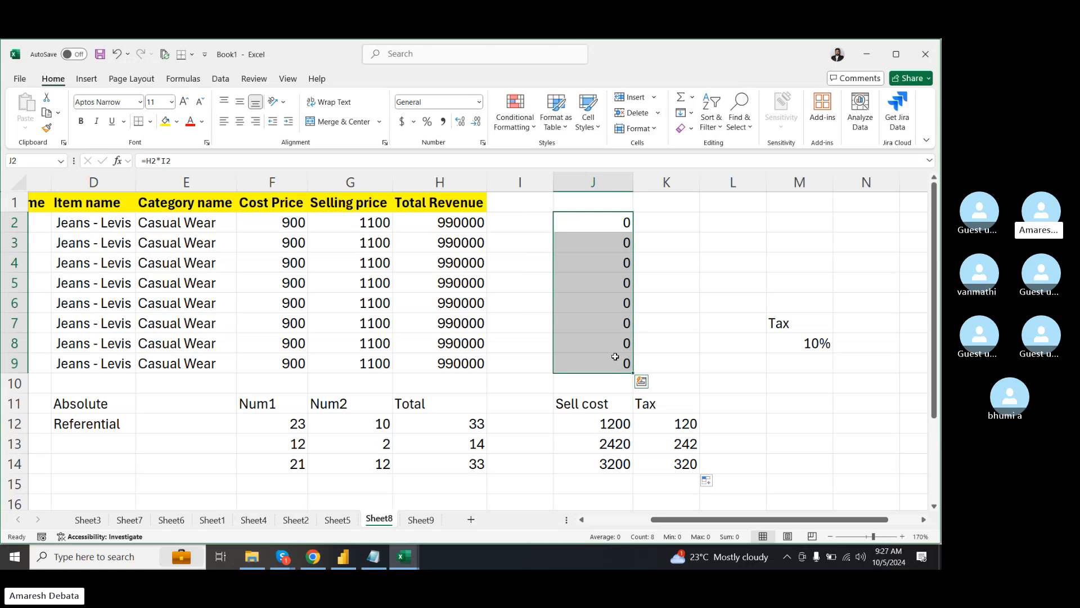
key("Delete")
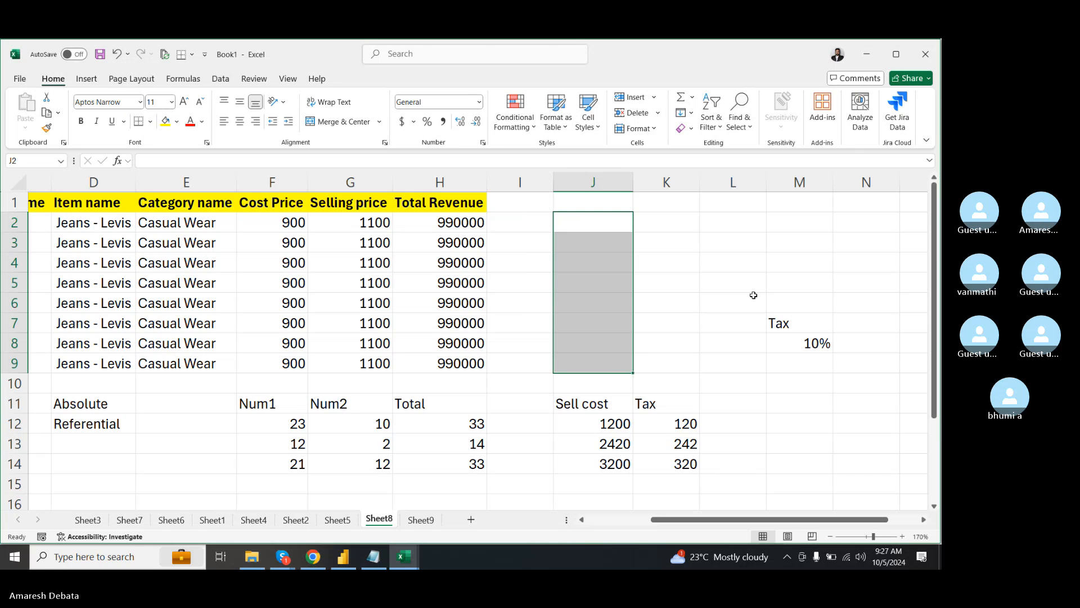
left_click(711, 239)
- Copy the Total Revenue cells H2:H9 and paste them as values only starting at J2
left_click_drag(465, 223, 449, 357)
key("ctrl+c")
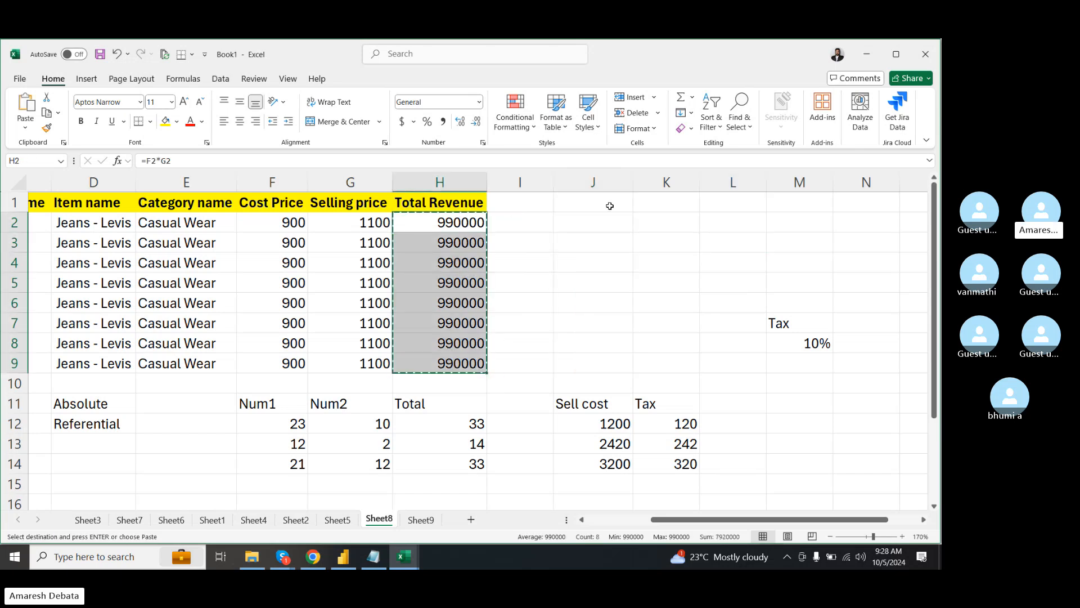
right_click(578, 215)
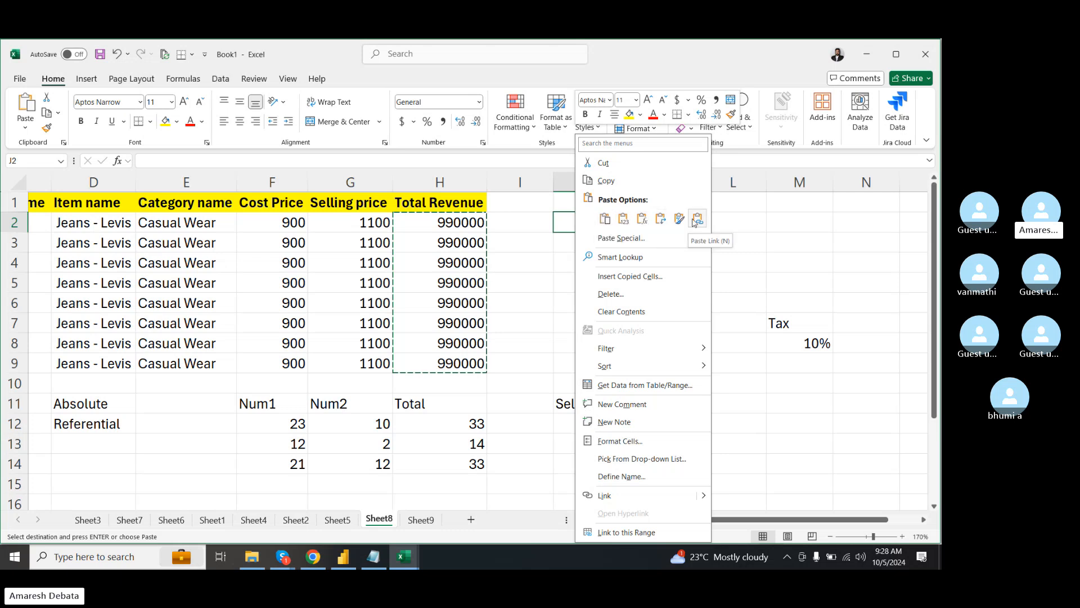
left_click(642, 218)
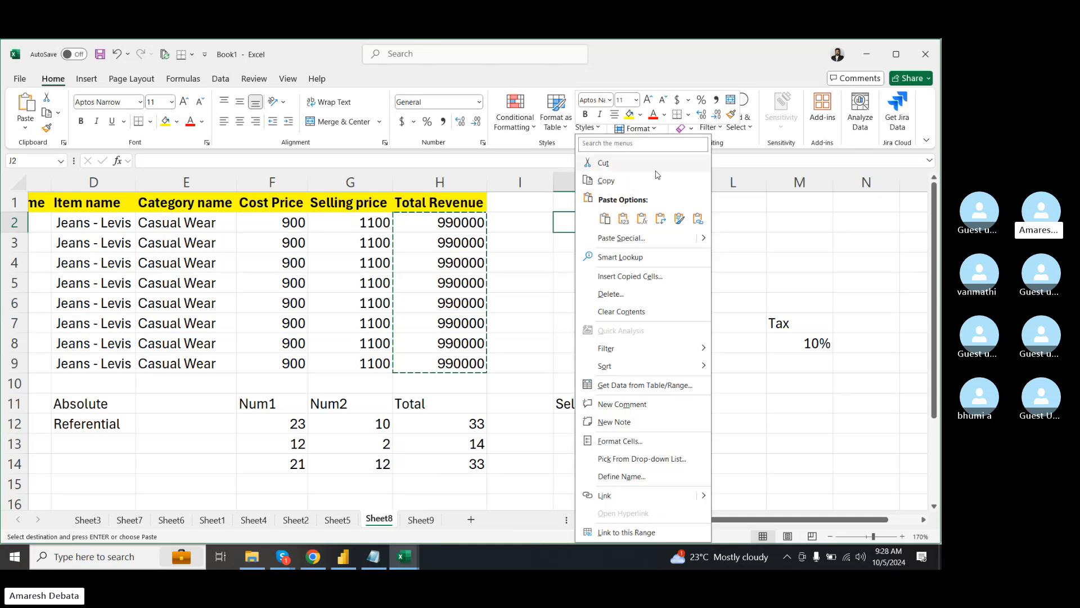
left_click(624, 220)
left_click(605, 224)
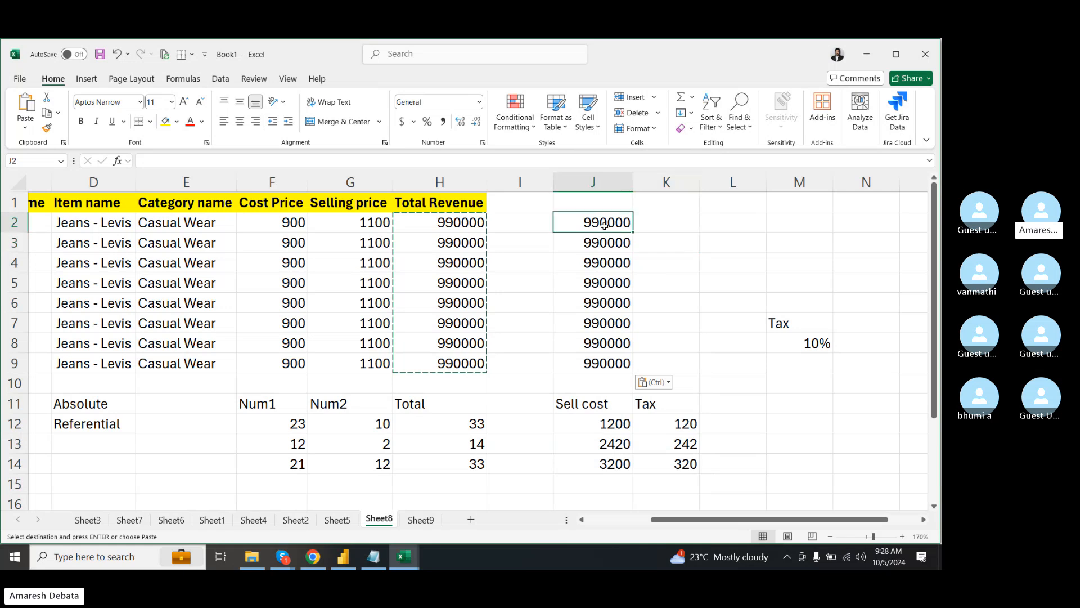
- Compare the pasted cells in J2:J9 with the Total Revenue formulas in column H
left_click(605, 243)
left_click(602, 303)
left_click(605, 283)
left_click(601, 223)
left_click(595, 244)
left_click(597, 302)
left_click(596, 340)
key("ctrl+Up")
left_click(595, 302)
left_click(450, 260)
left_click(446, 297)
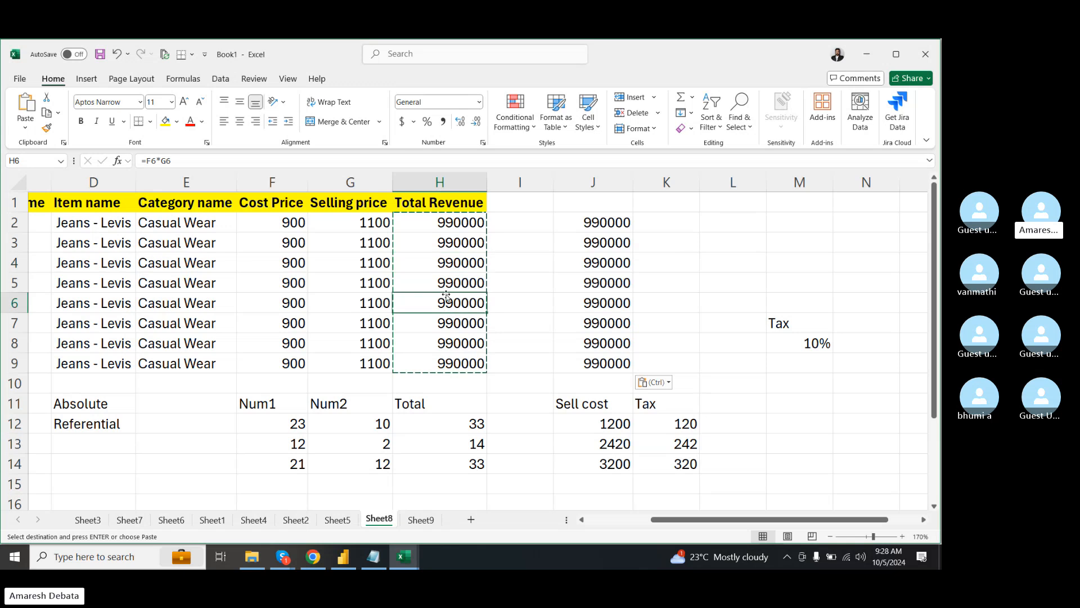
- Remove the pasted Total Revenue values from cells J2:J9
left_click(589, 257)
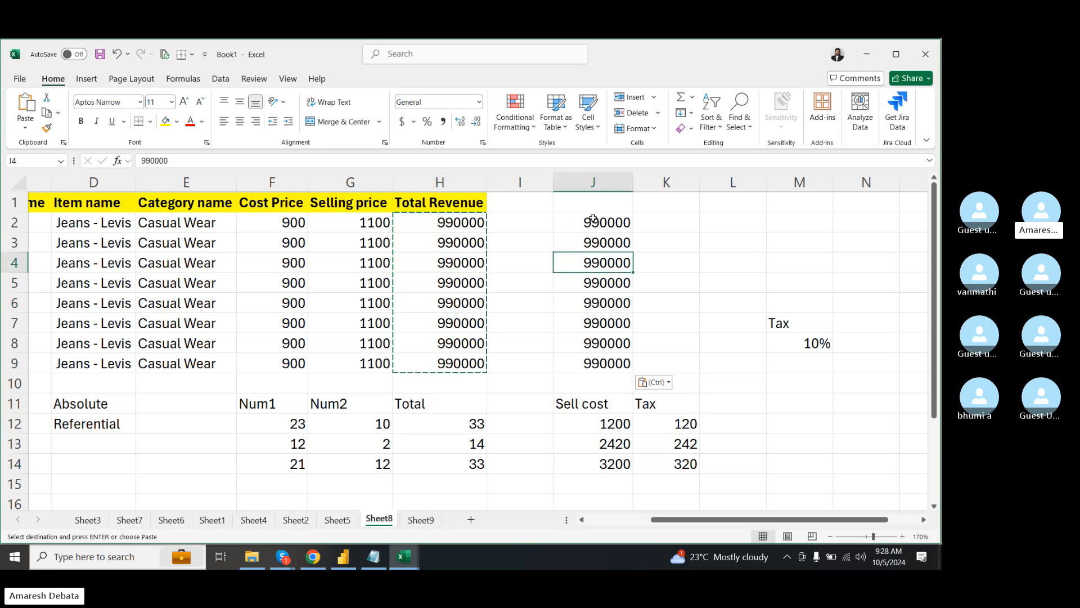
left_click_drag(593, 219, 601, 366)
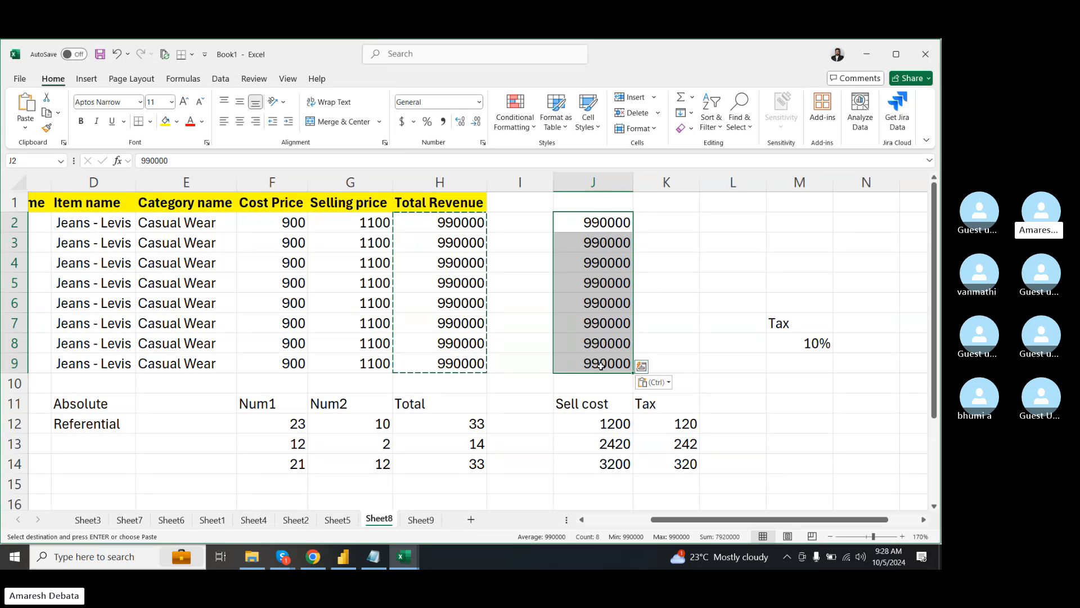
key("ctrl+z")
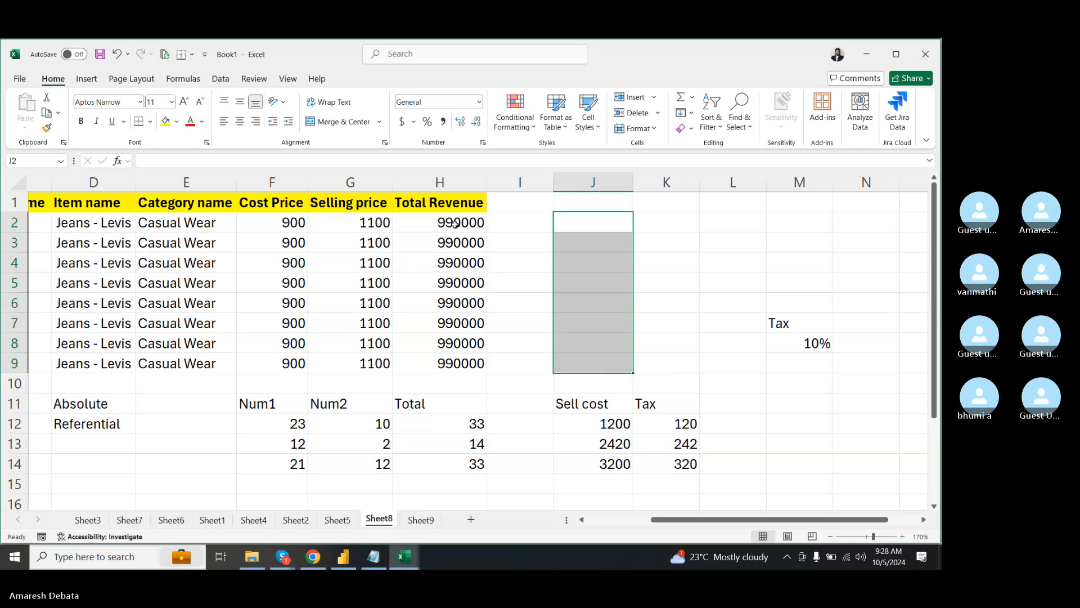
- Copy the Total Revenue cells H2:H9 and paste only their formulas starting at J2
left_click_drag(454, 224, 460, 363)
key("ctrl+c")
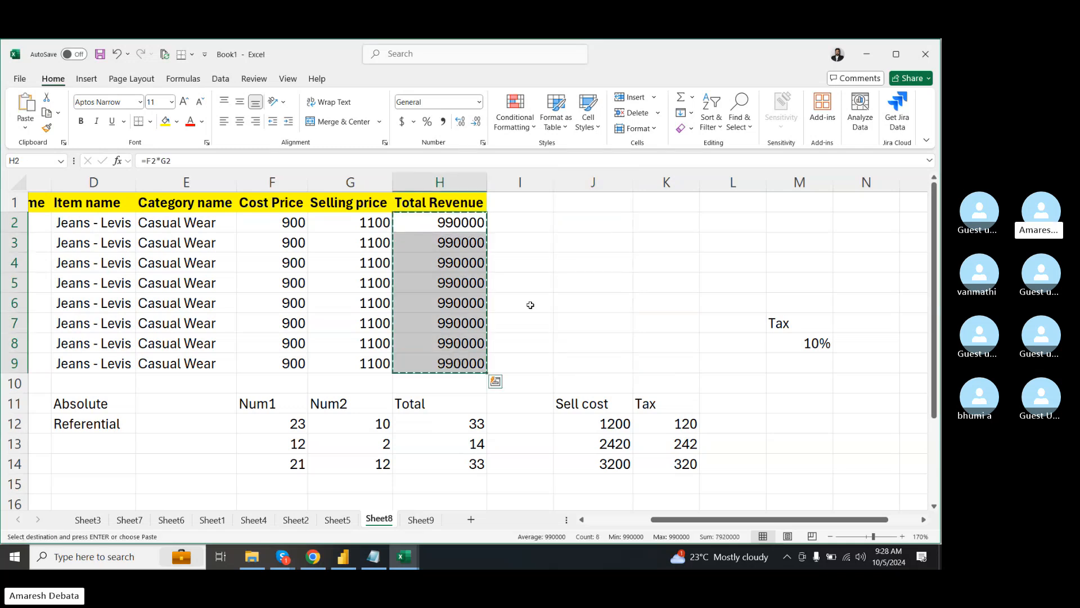
left_click(587, 222)
right_click(588, 221)
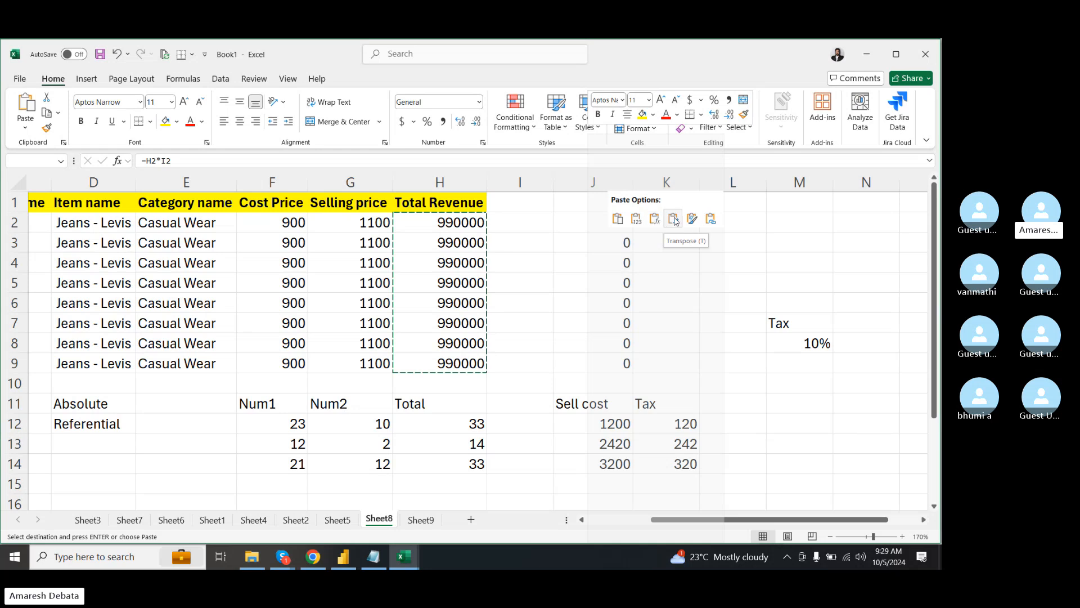
left_click(674, 219)
key("Escape")
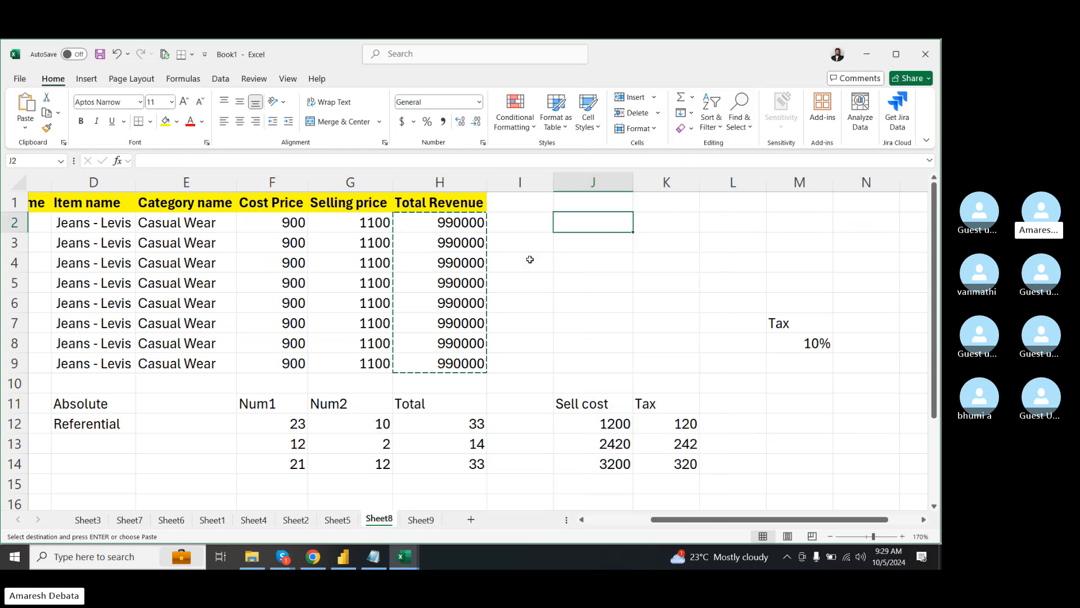
left_click(549, 236)
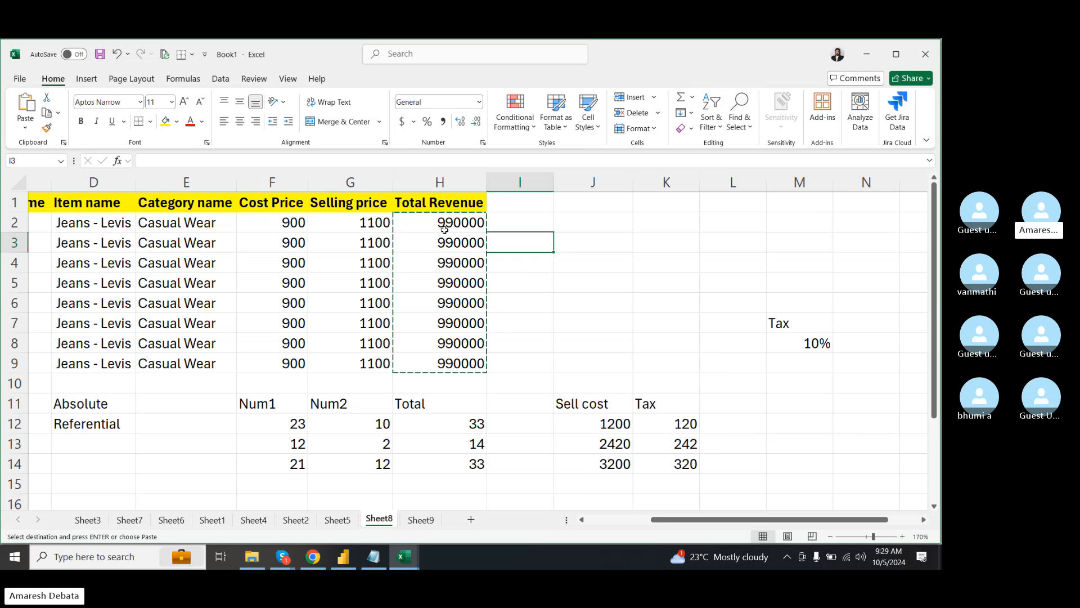
left_click(527, 282)
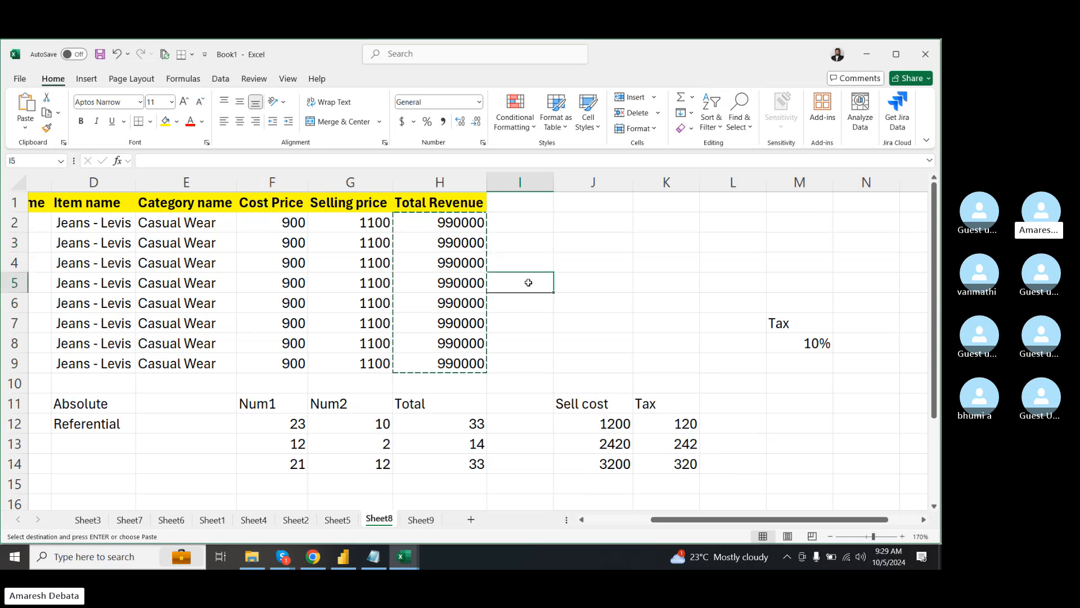
left_click_drag(459, 225, 455, 366)
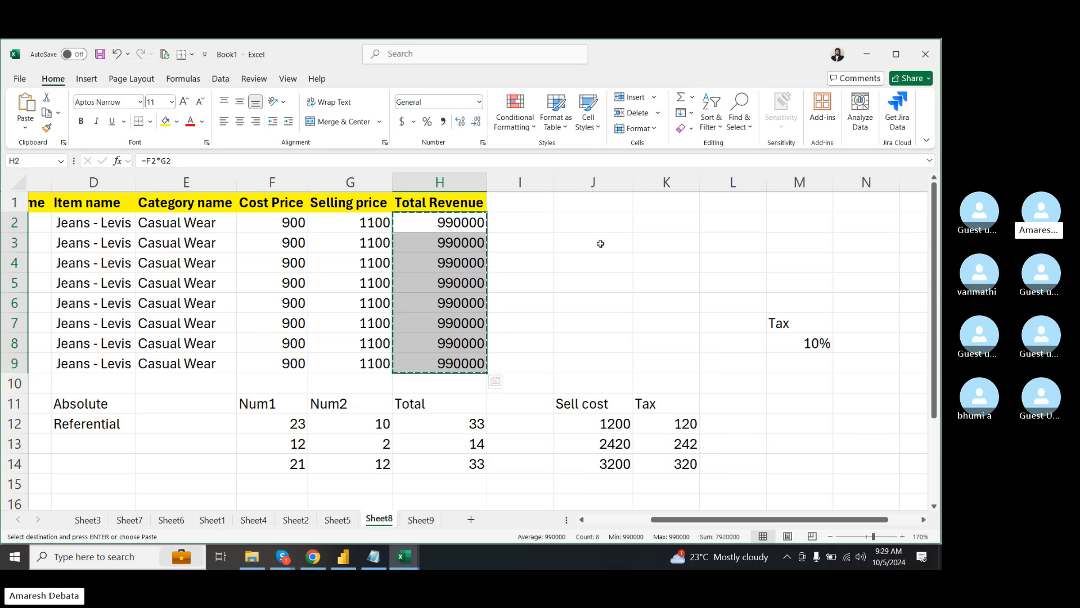
right_click(588, 228)
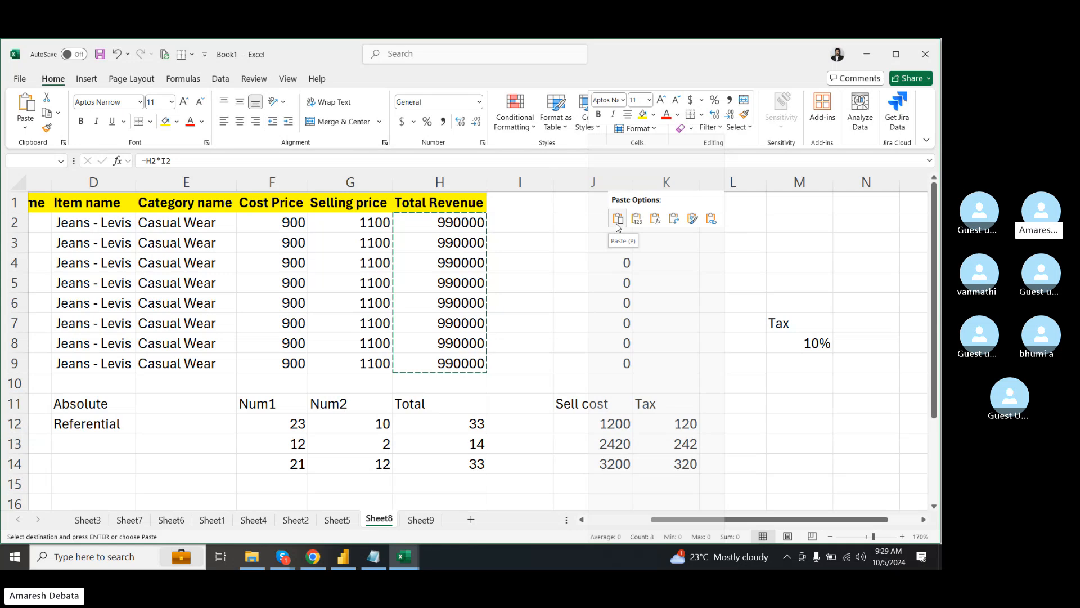
left_click(656, 219)
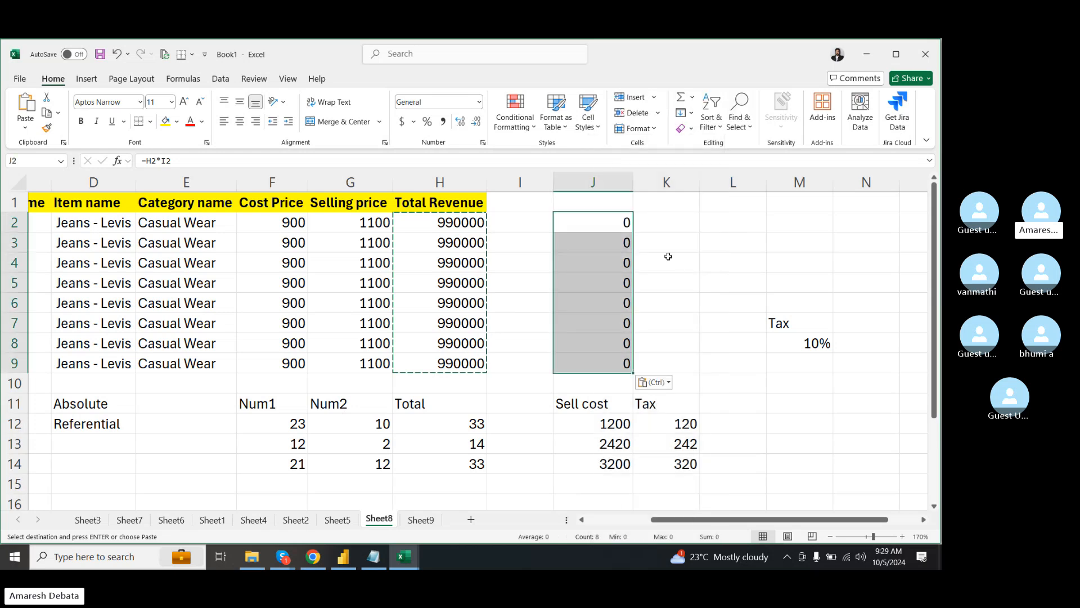
- Examine the pasted formulas in several cells of J2:J7 to see which cells they reference
left_click(597, 222)
left_click(596, 255)
left_click(593, 290)
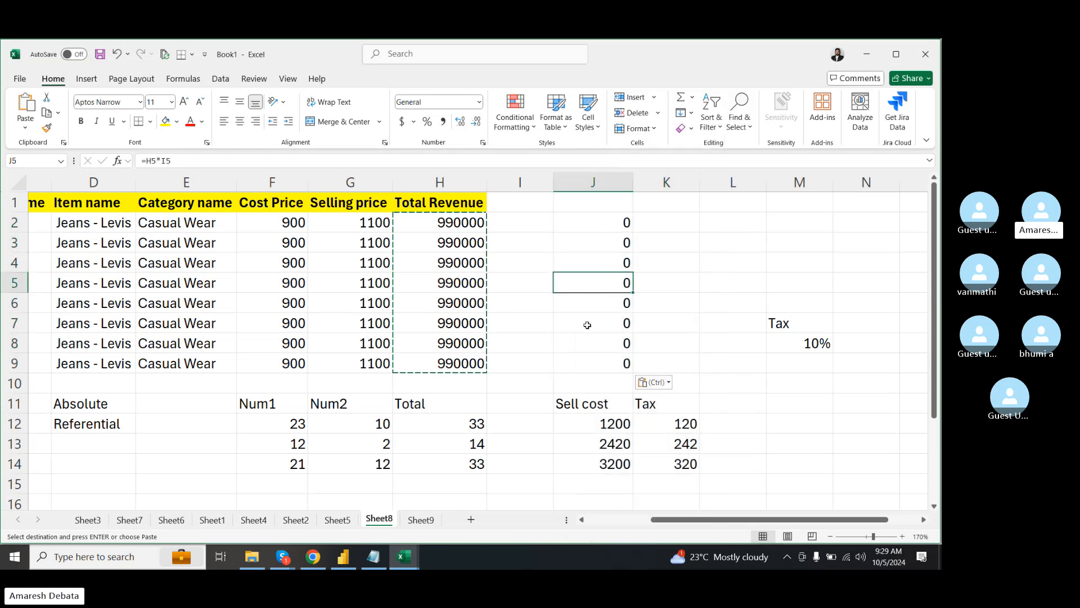
left_click(589, 323)
left_click(594, 260)
left_click(597, 228)
left_click(596, 295)
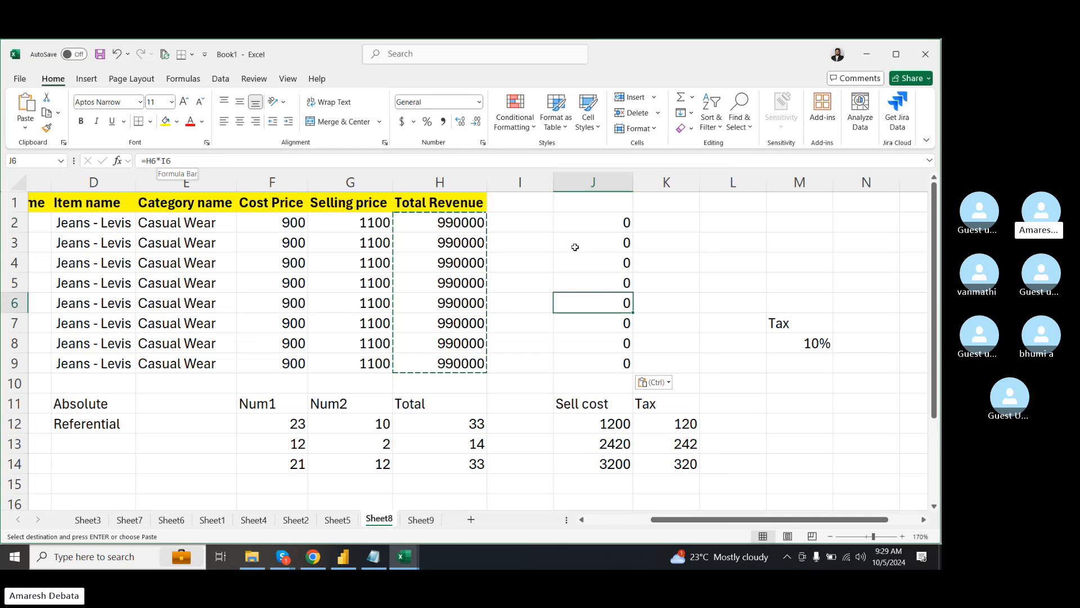
- Clear the pasted formulas from cells J2:J10
left_click_drag(607, 221, 583, 374)
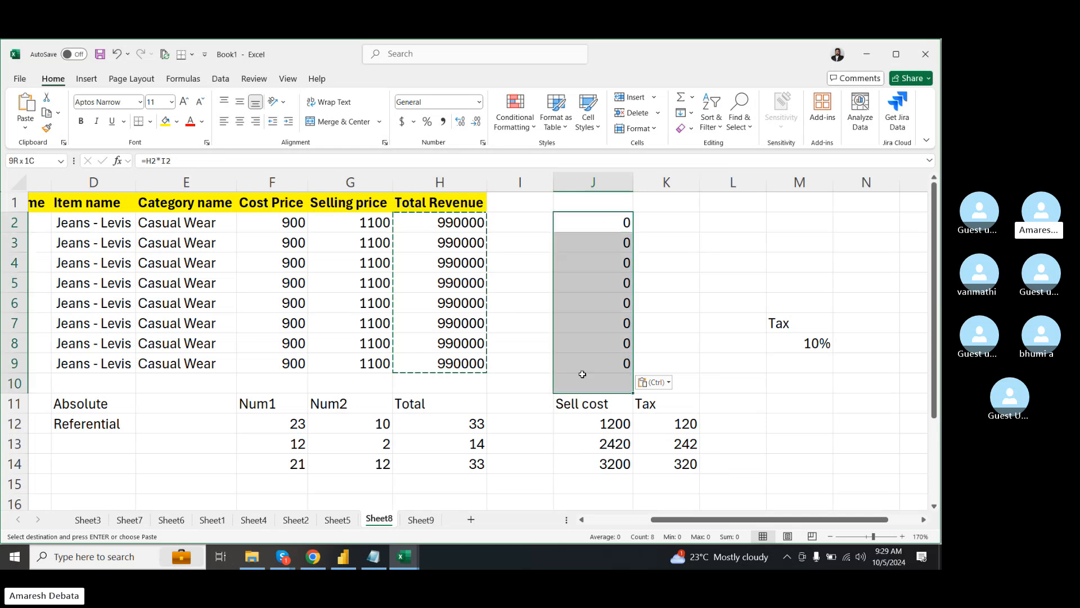
key("Delete")
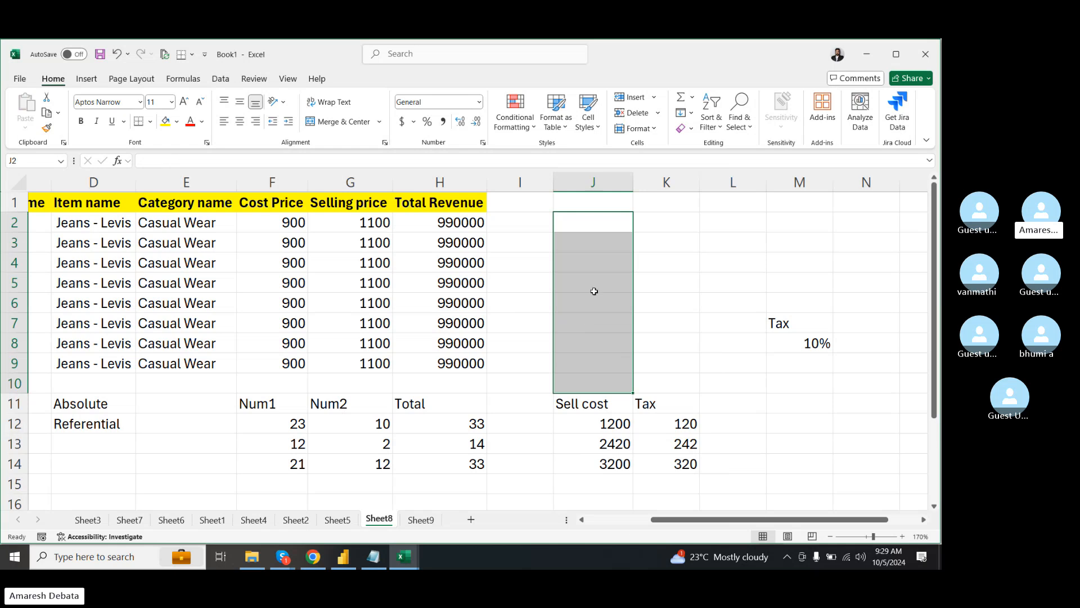
left_click(594, 291)
left_click_drag(438, 220, 449, 355)
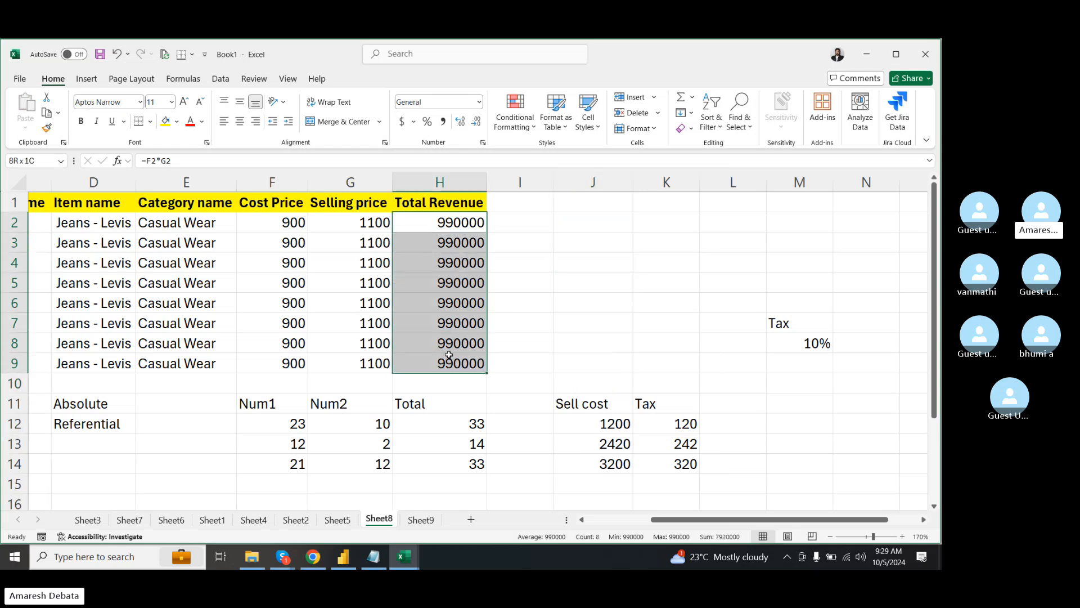
key("ctrl+c")
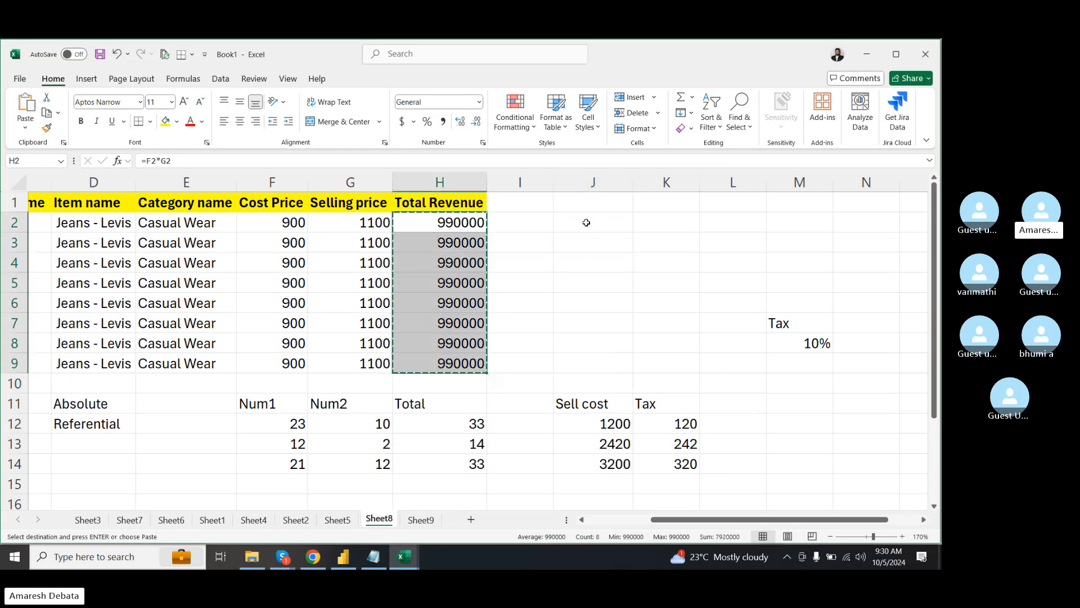
right_click(586, 222)
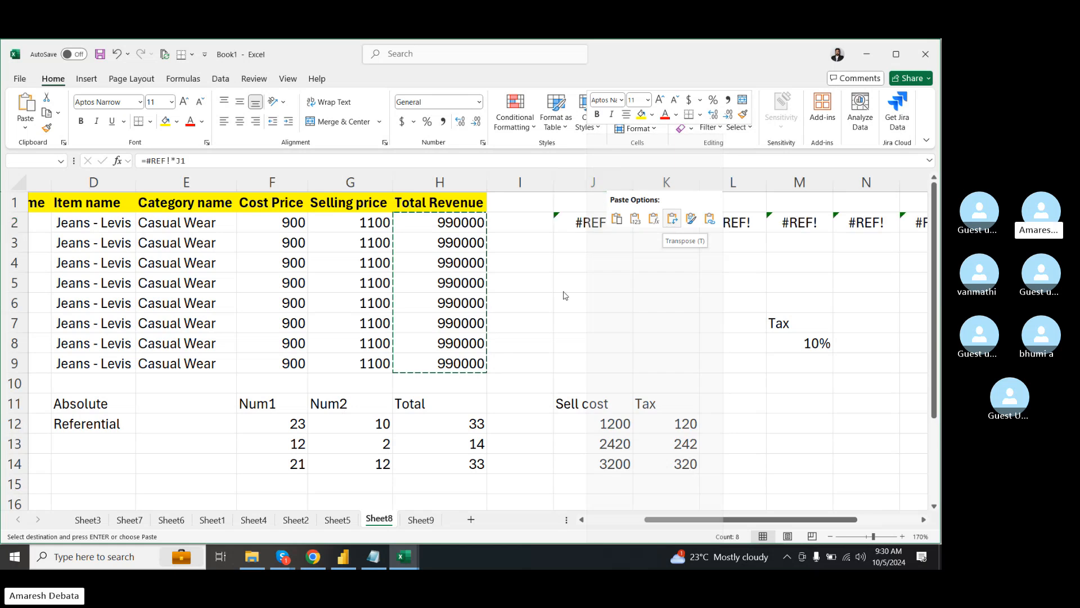
key("Escape")
- Copy the Cost Price, Selling price and Total Revenue headers in F1:H1 and paste them transposed starting at J2
left_click_drag(276, 202, 439, 204)
key("ctrl+c")
left_click(578, 221)
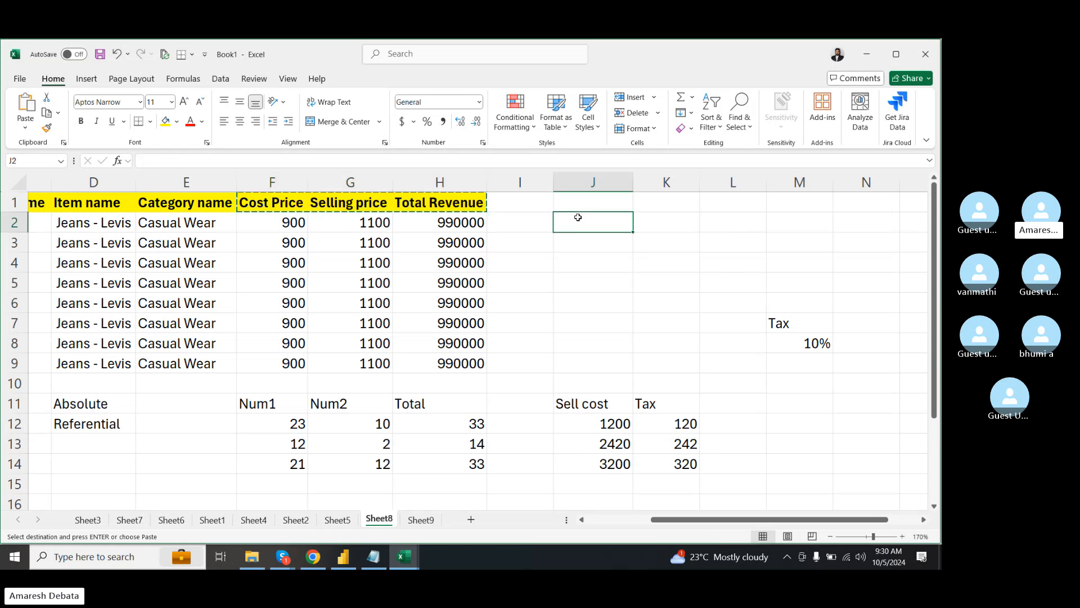
right_click(580, 221)
left_click(664, 220)
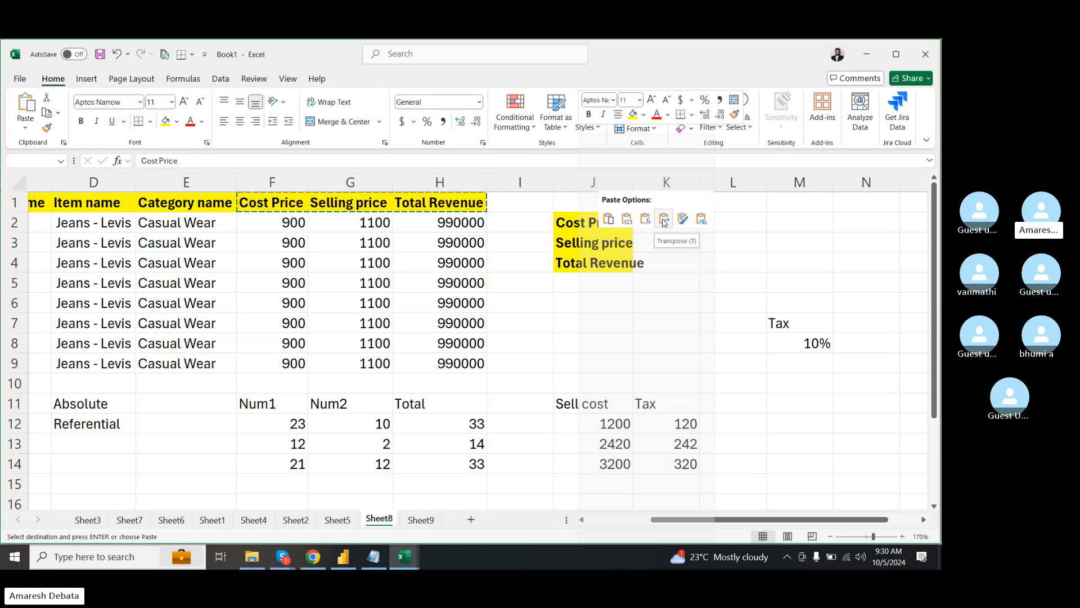
left_click(667, 222)
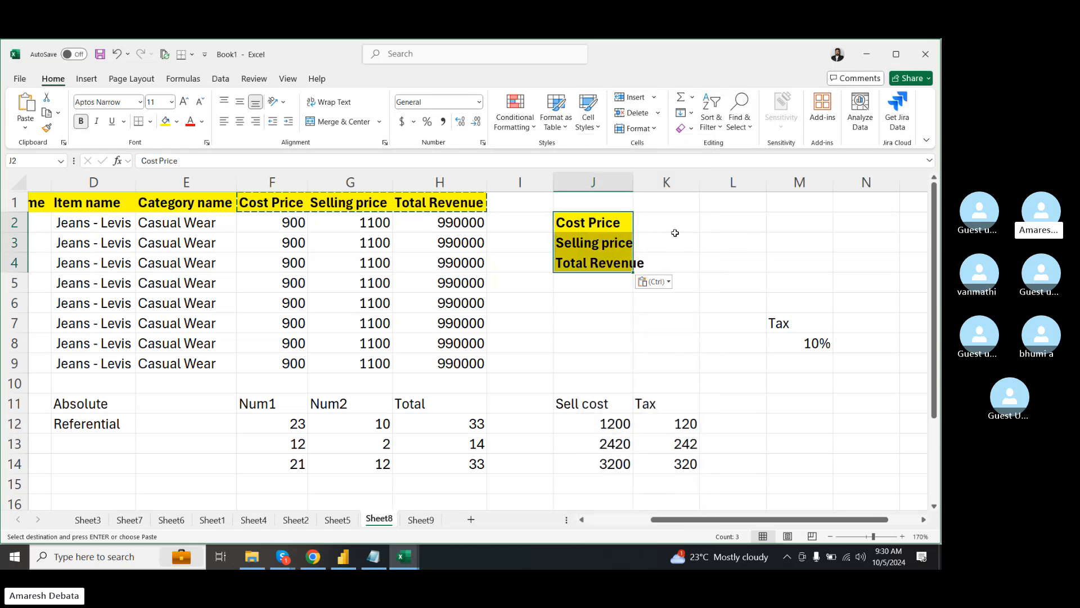
left_click(675, 233)
- Copy the vertical headers in J2:J4 and paste them transposed into row 2 starting at K2
left_click_drag(594, 222, 585, 263)
key("ctrl+c")
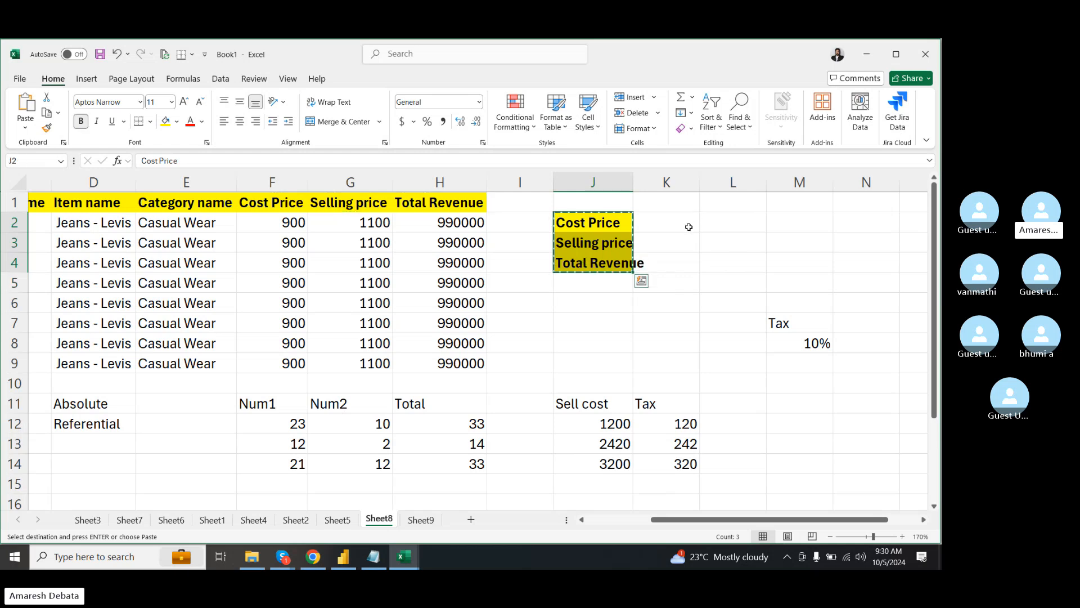
right_click(691, 226)
left_click(776, 219)
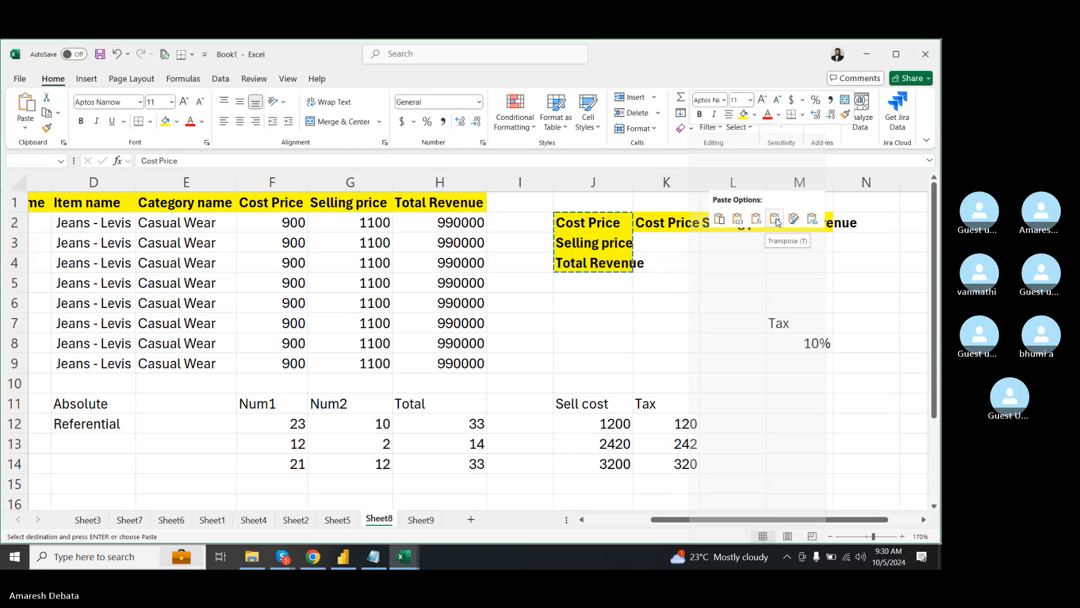
left_click(729, 225)
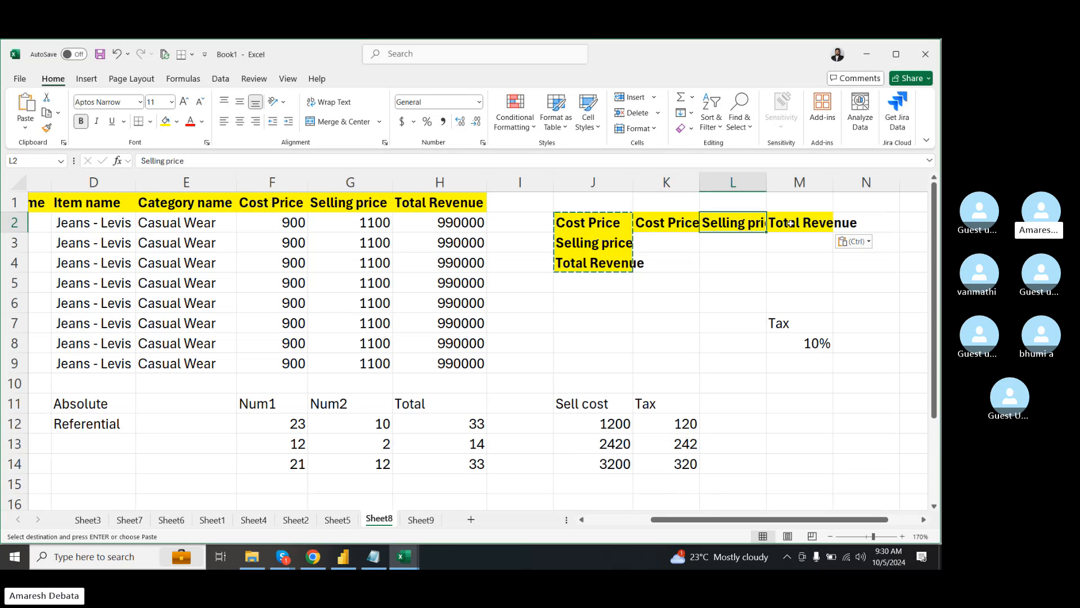
left_click(805, 223)
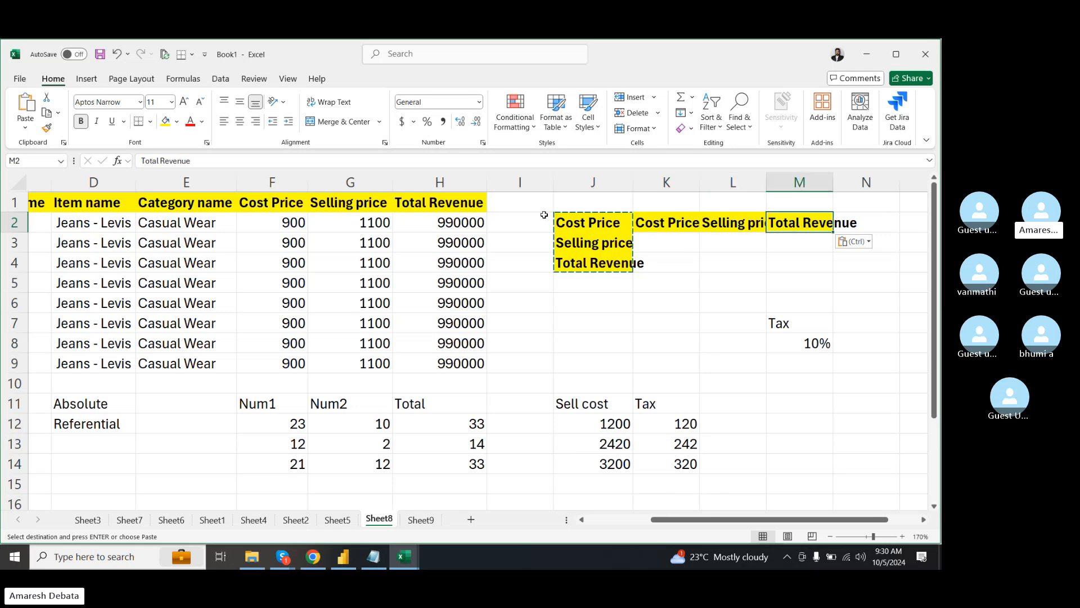
- Clear the contents of cells I1:N4, keeping their fill formatting
left_click_drag(532, 209, 853, 274)
key("Delete")
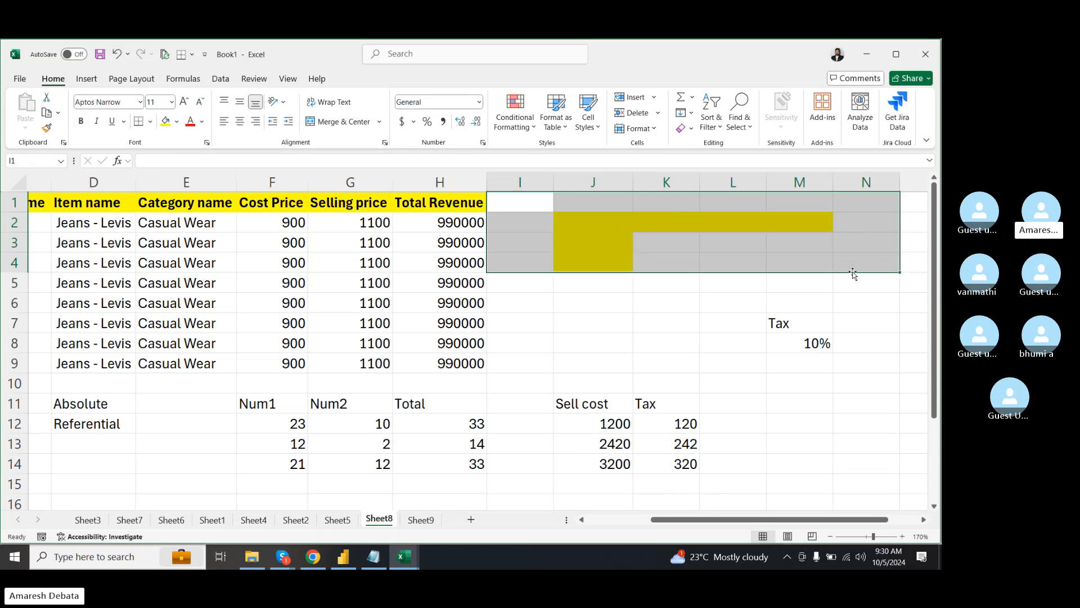
left_click(682, 278)
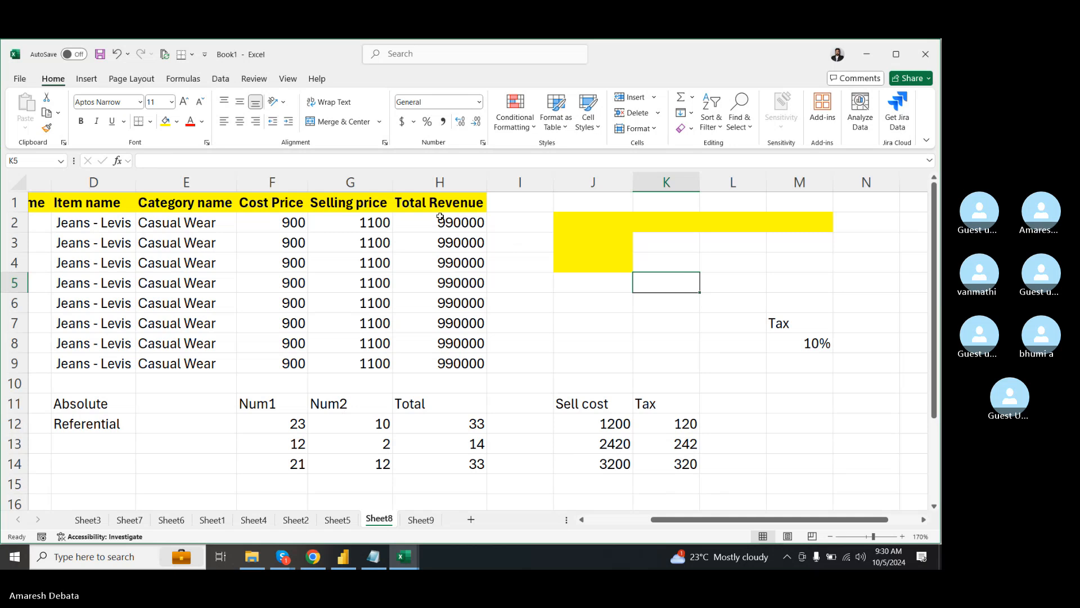
- Apply a yellow fill and bold text to the Total Revenue cells H4:H6
left_click_drag(441, 222, 435, 355)
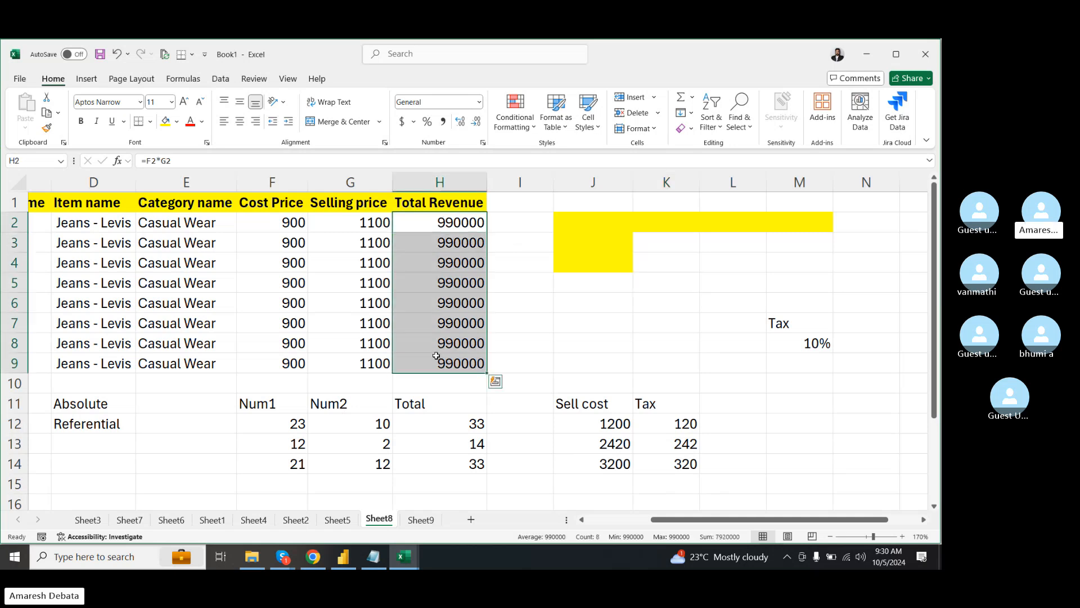
left_click_drag(464, 263, 460, 298)
left_click(167, 122)
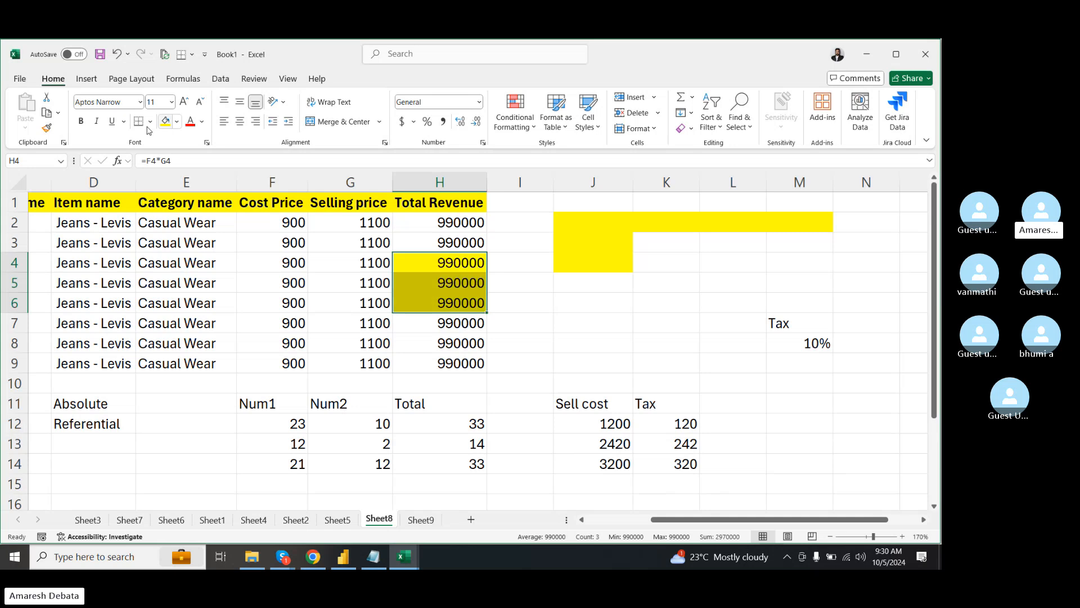
left_click(81, 121)
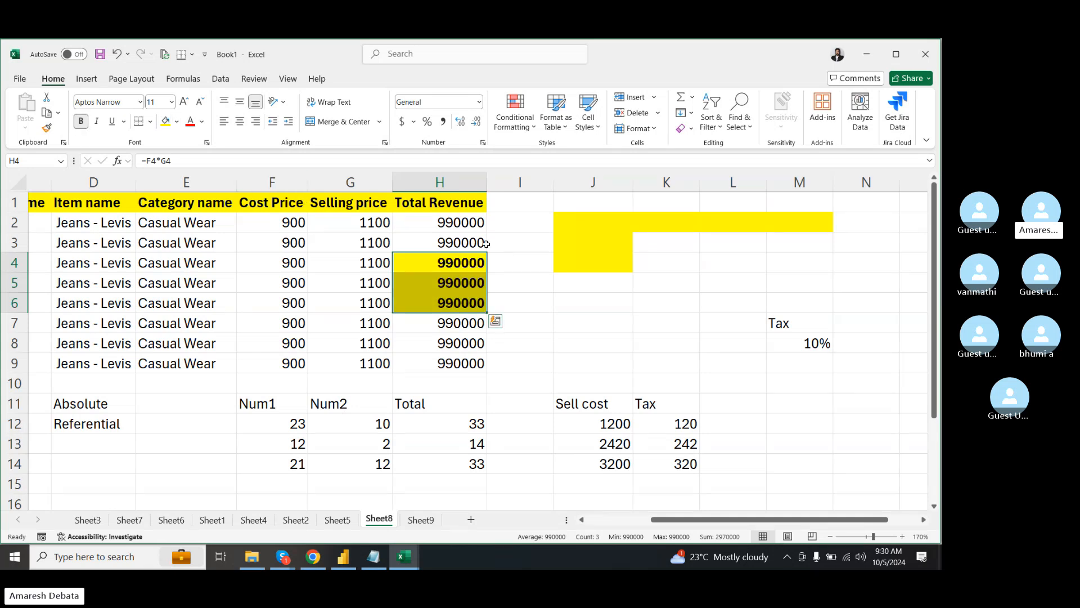
left_click(504, 243)
left_click(446, 220)
left_click(449, 364, "shift")
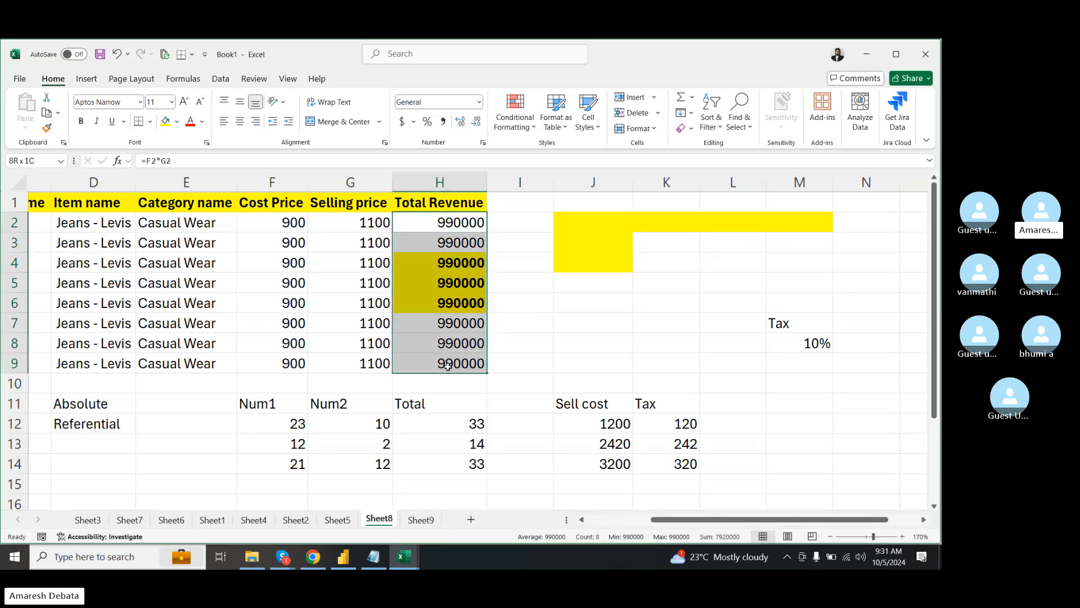
key("ctrl+c")
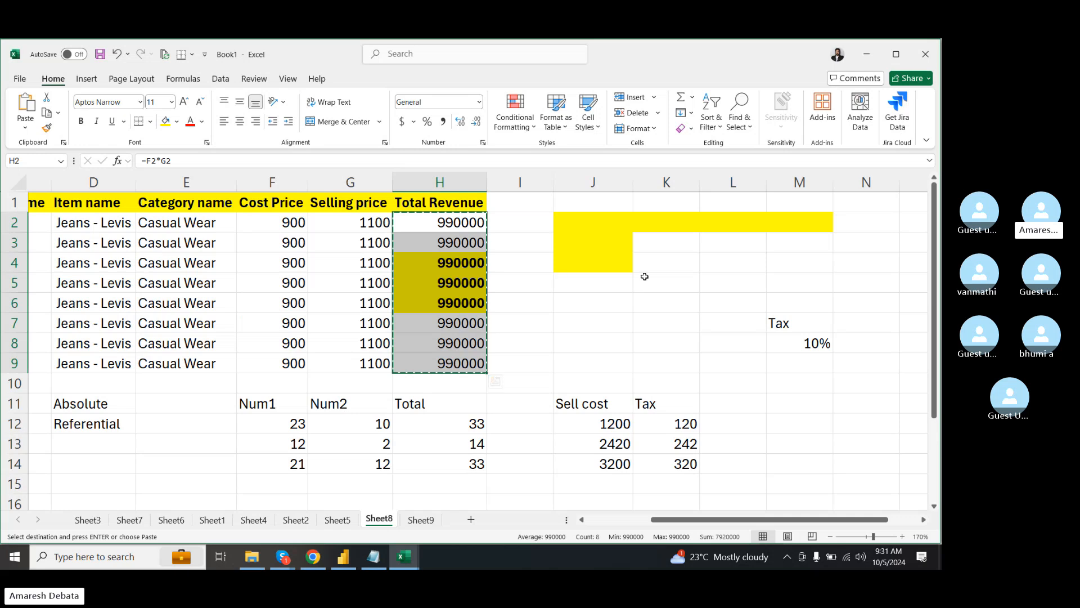
right_click(585, 307)
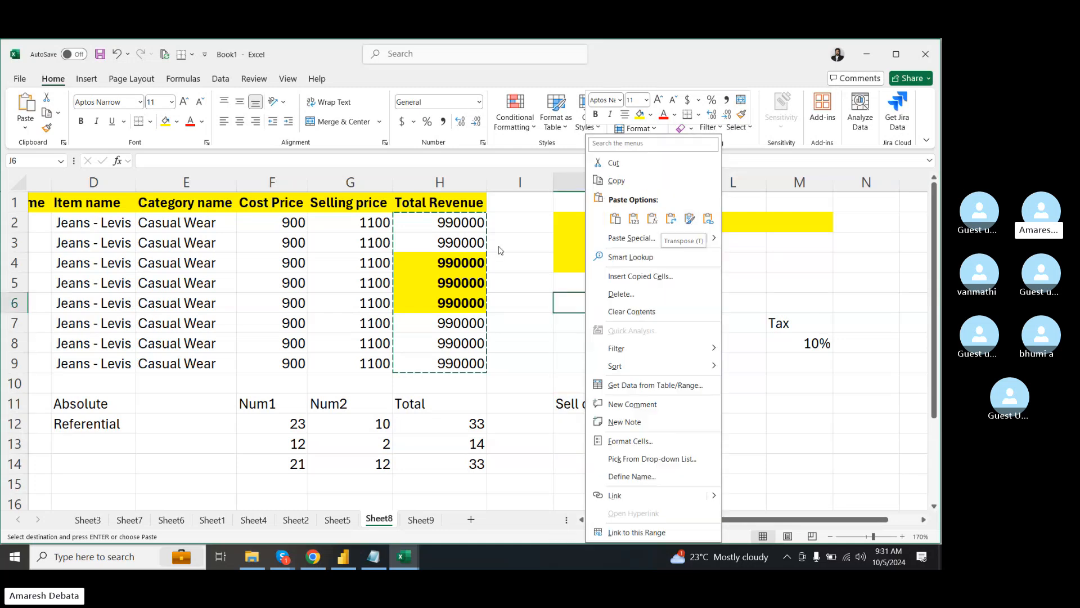
key("Escape")
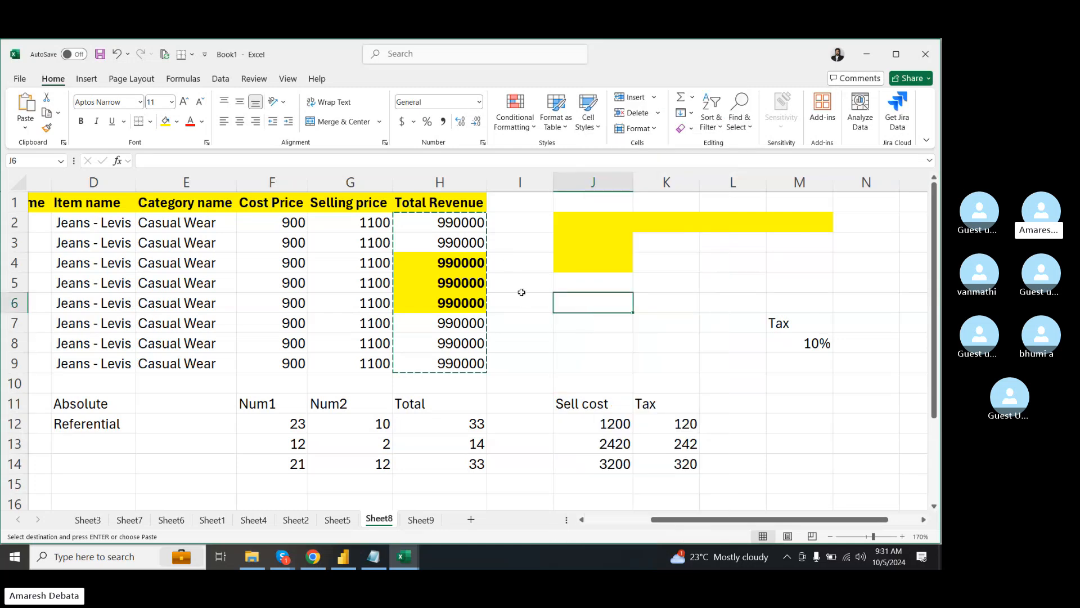
- Apply the plain format of empty cell J8 to I1:N10 with Format Painter and clear the contents of L5:M9
left_click(605, 342)
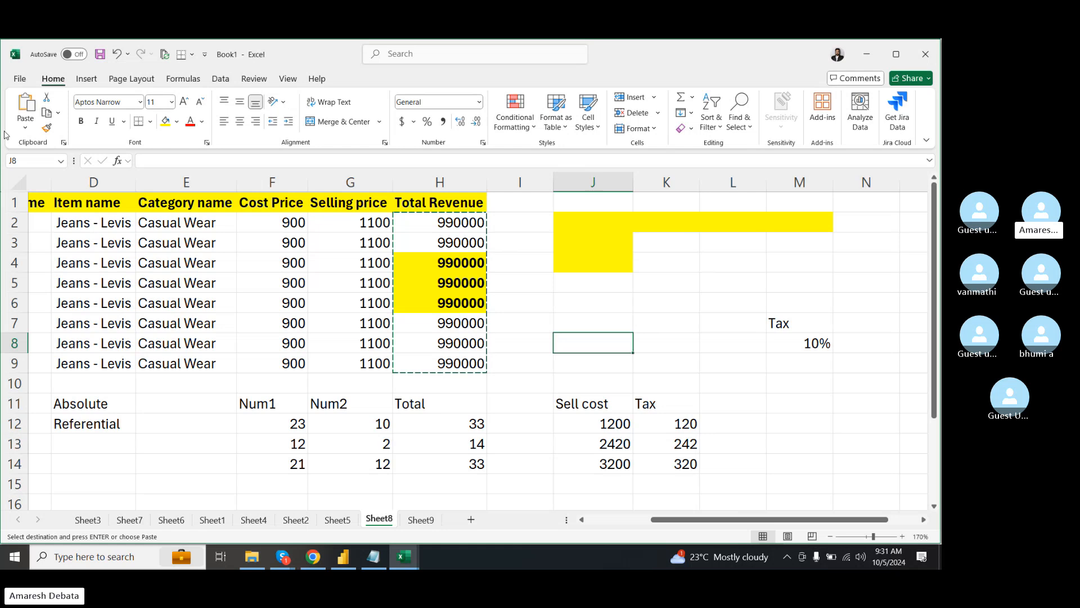
left_click(47, 127)
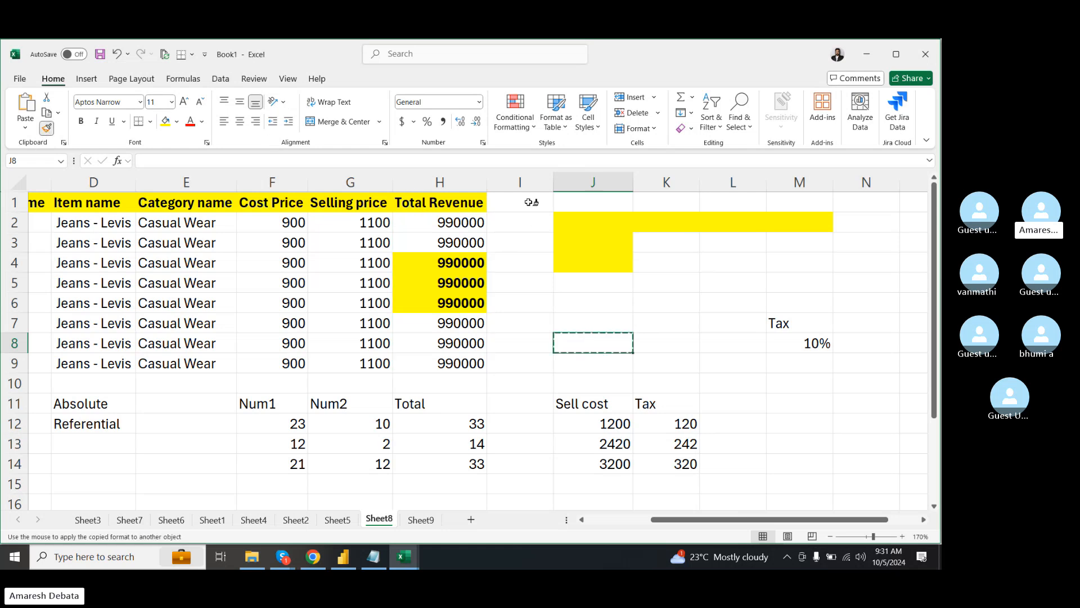
mouse_move(526, 202)
left_mouse_down()
mouse_move(840, 340)
mouse_move(869, 375)
left_mouse_up()
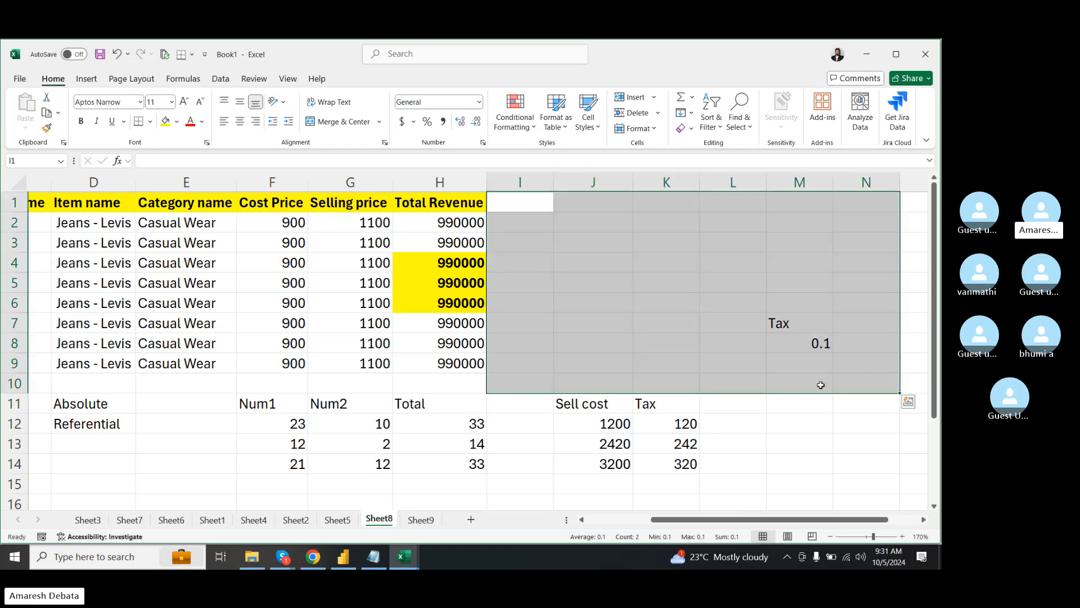
mouse_move(712, 284)
left_mouse_down()
mouse_move(713, 303)
mouse_move(755, 294)
mouse_move(820, 354)
left_mouse_up()
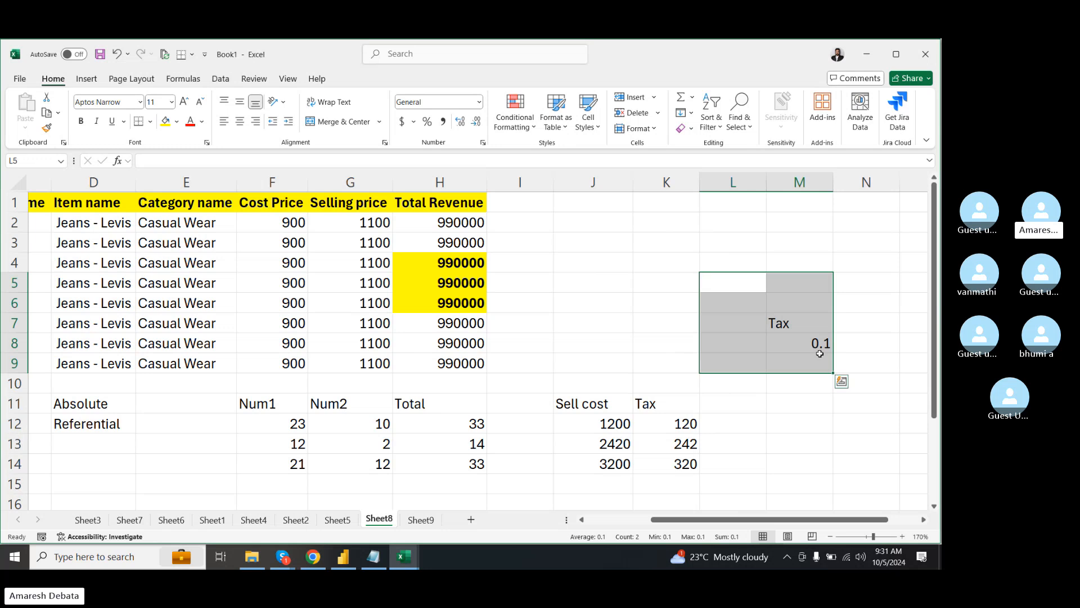
key("Delete")
- Copy the Total Revenue cells H2:H9 and paste only their formatting starting at J2
left_click_drag(467, 217, 456, 361)
key("ctrl+c")
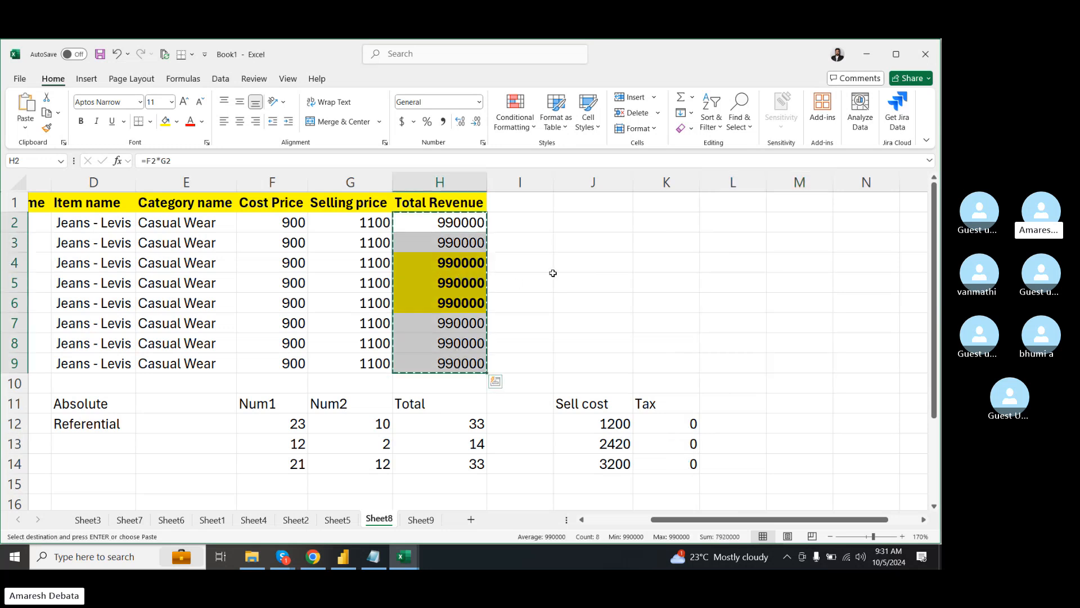
right_click(595, 221)
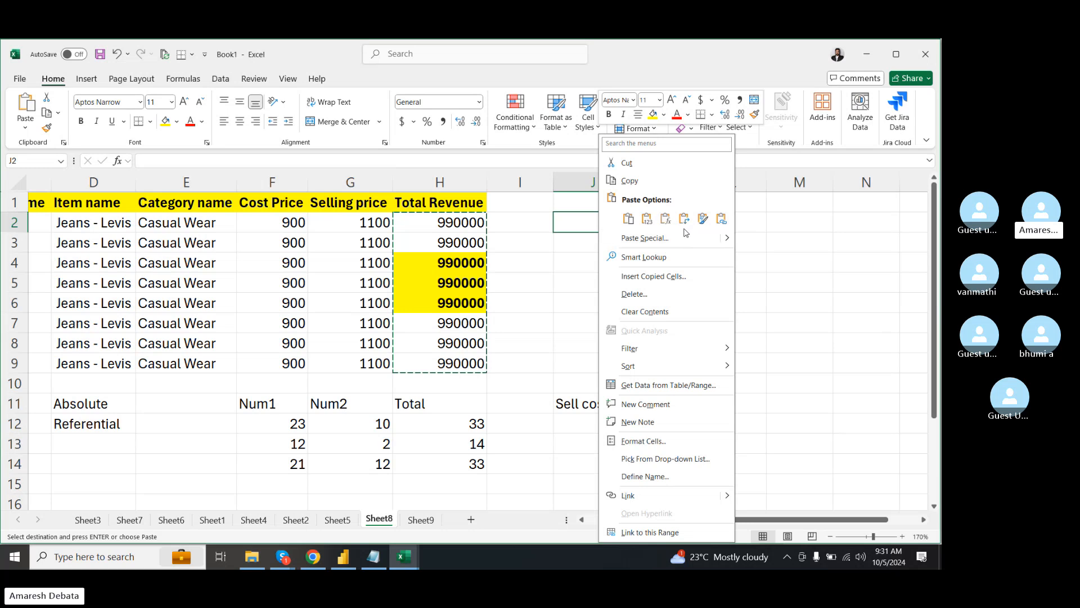
left_click(703, 218)
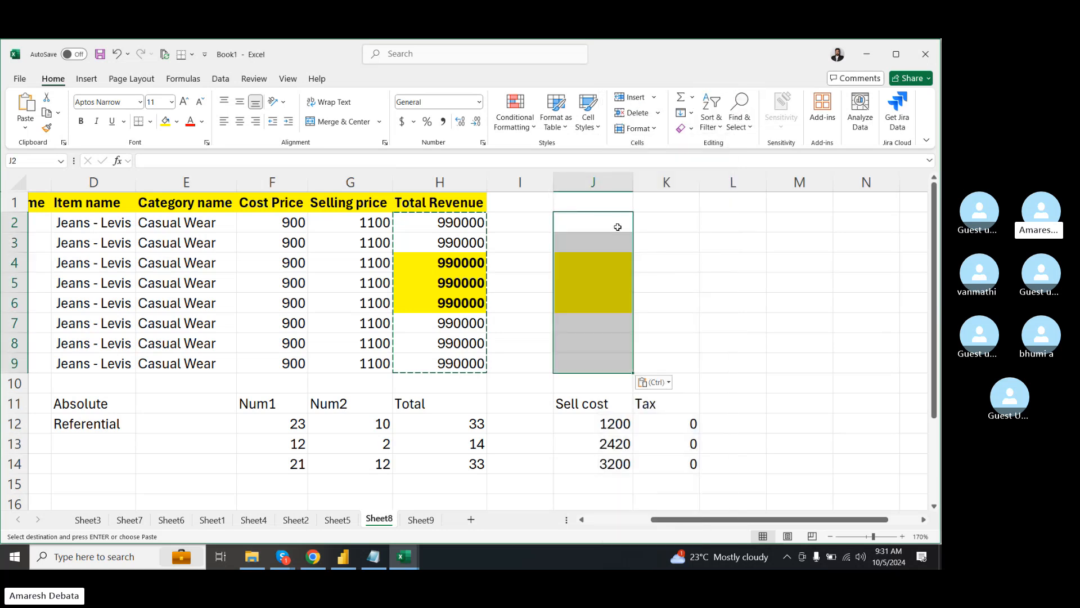
left_click(608, 314)
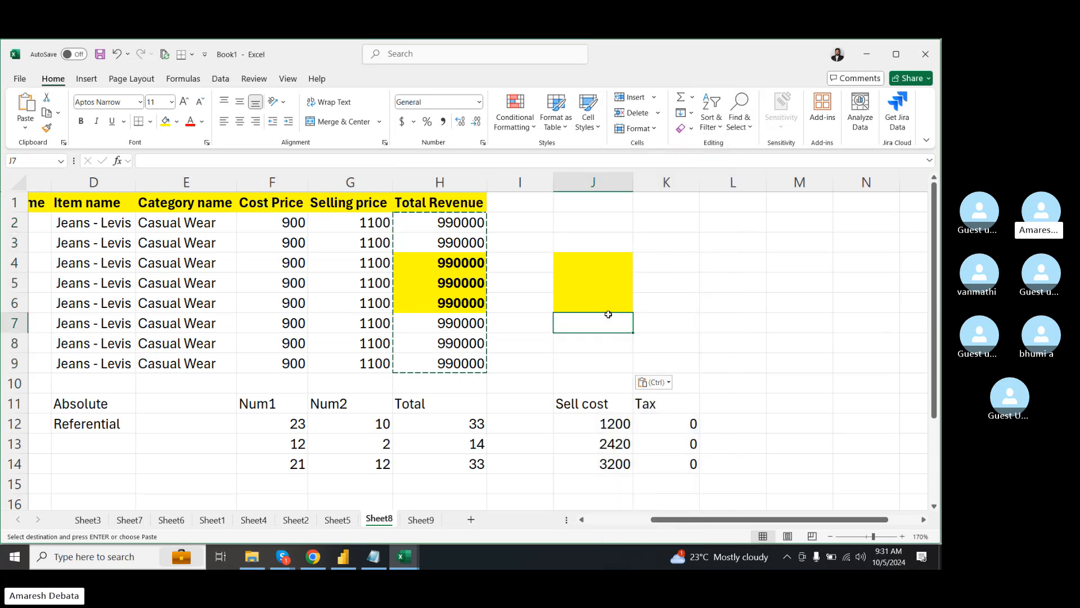
- Enter the test texts dfada, Sccc and scfasa in J4:J6 and sdasda in J3
left_click(588, 258)
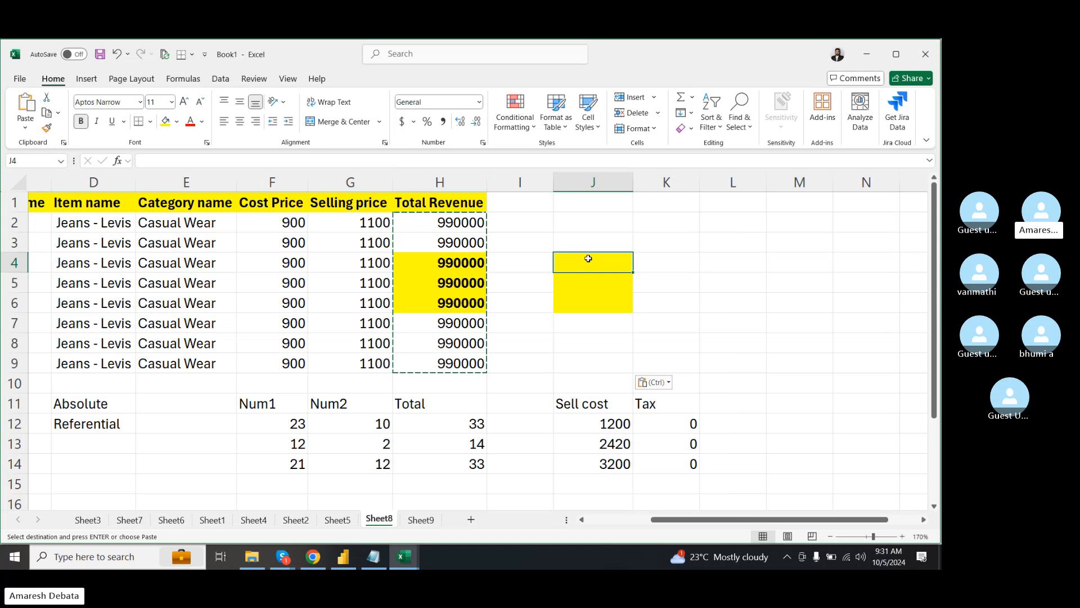
type("dfada")
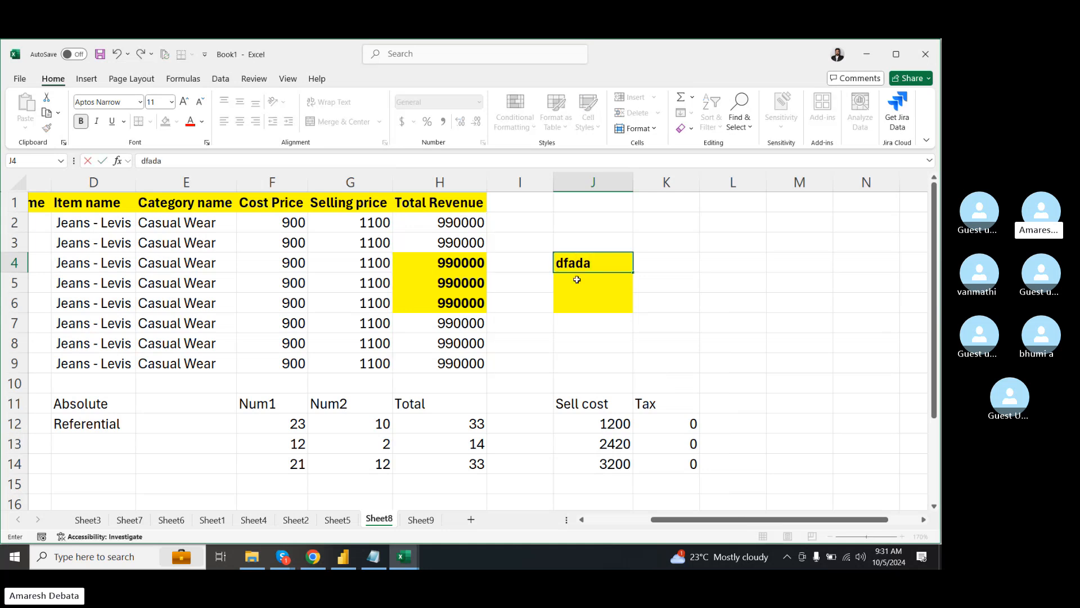
key("Return")
type("Sccc")
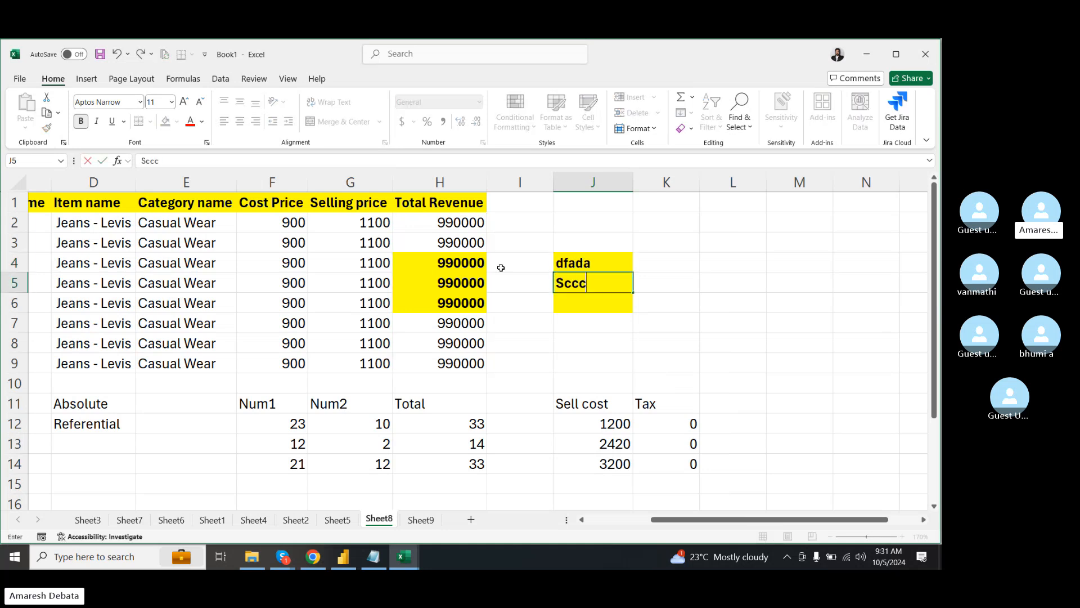
left_click(568, 311)
type("scfasa")
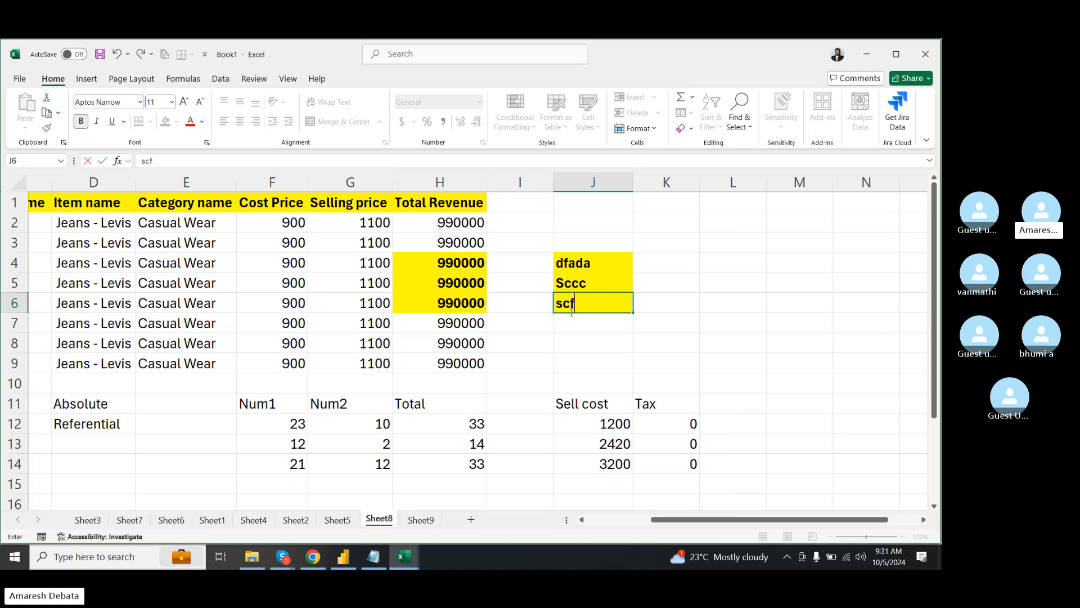
left_click(585, 240)
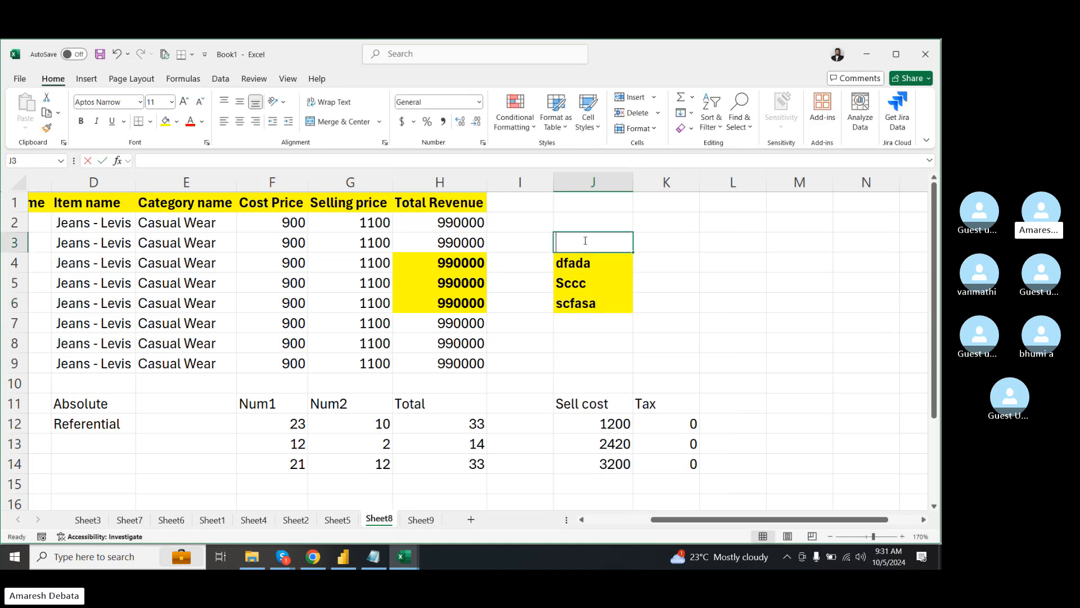
type("sdasda")
left_click(572, 221)
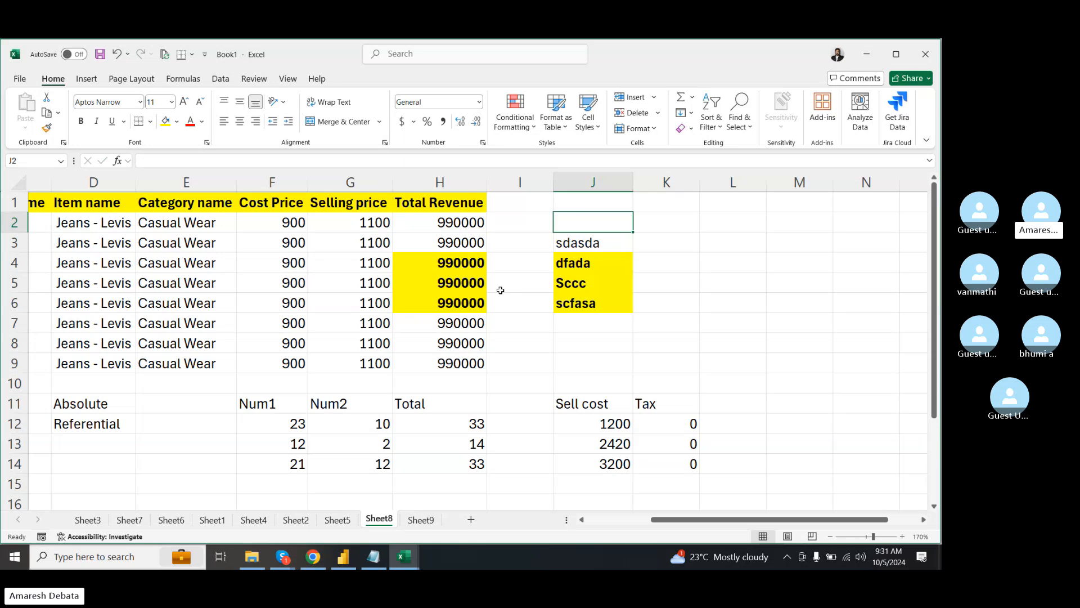
- Copy the Total Revenue cells H2:H9 and preview the Formatting and Paste Link options at J2
left_click_drag(480, 232, 468, 364)
key("ctrl+c")
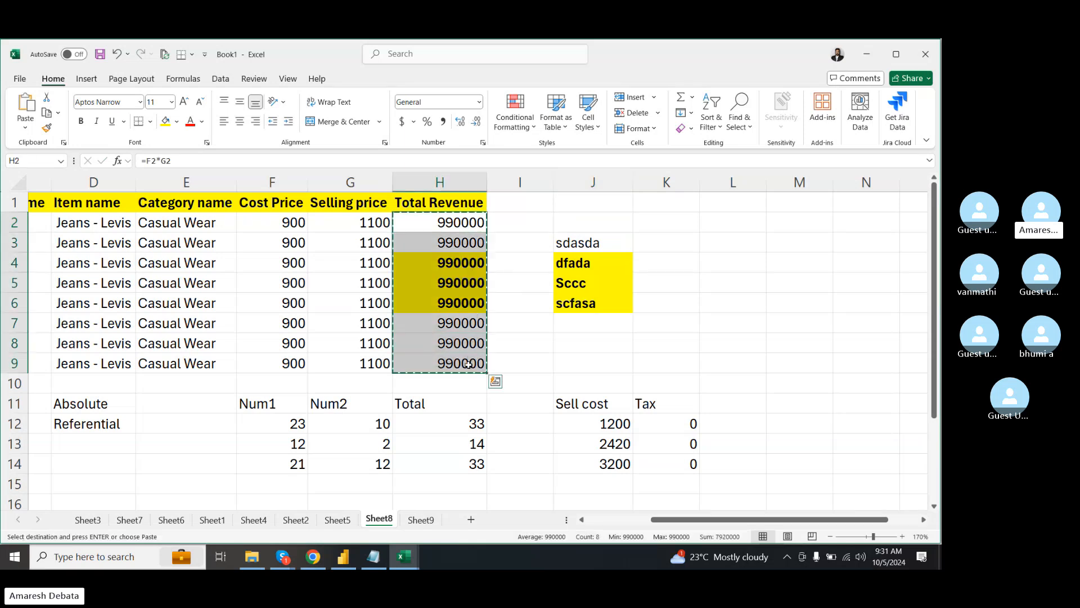
left_click(585, 233)
right_click(585, 233)
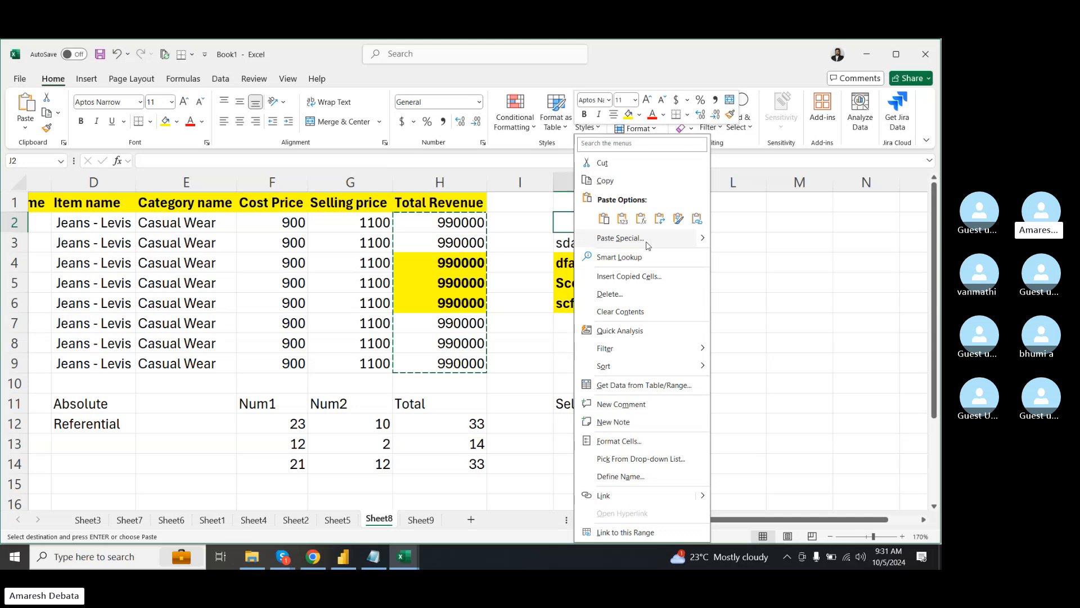
left_click(678, 219)
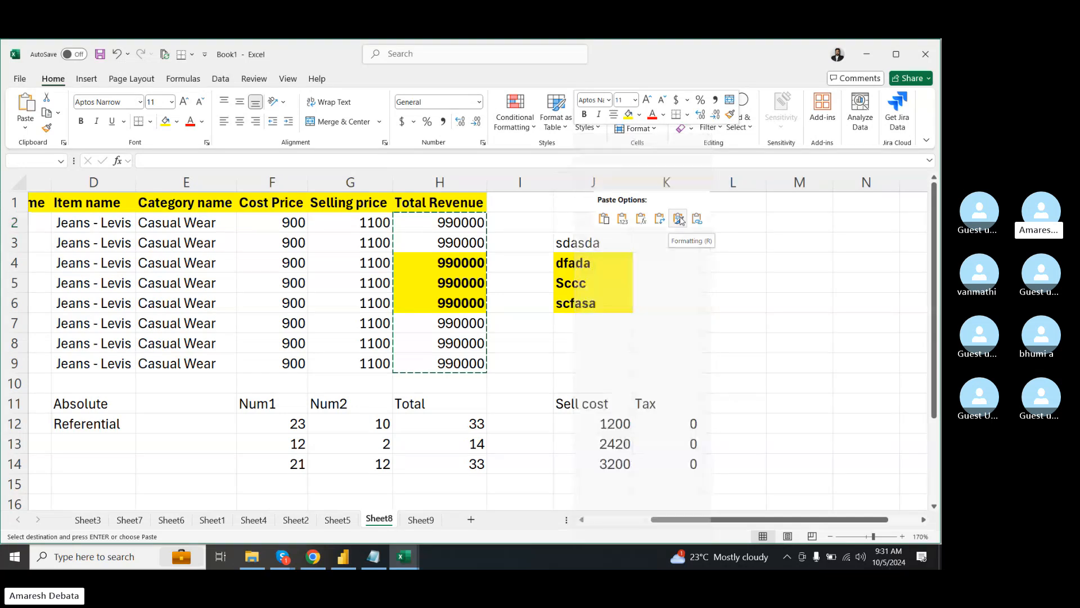
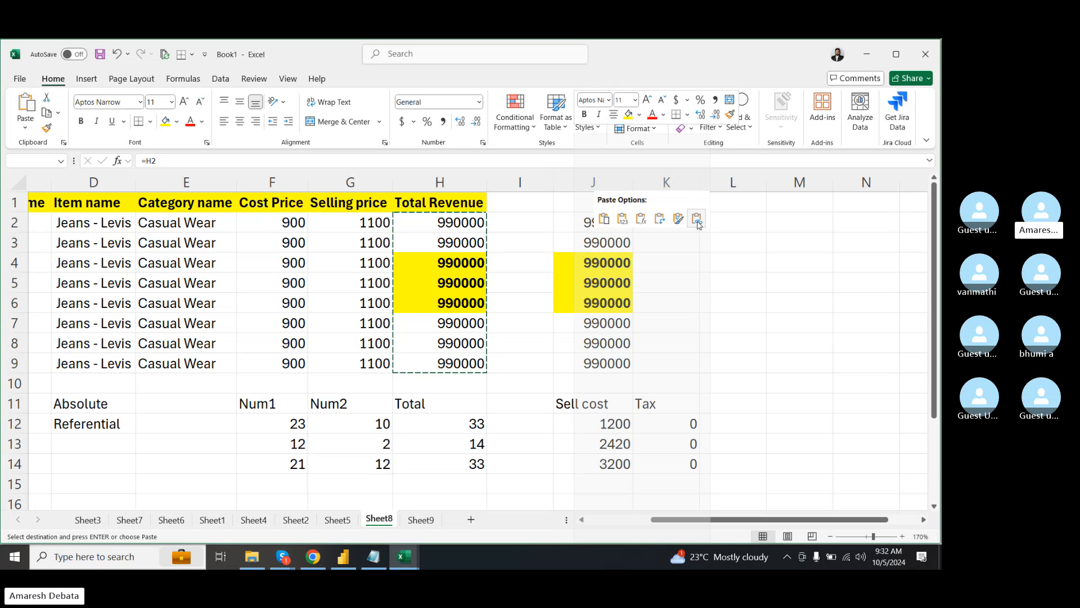
left_click(587, 229)
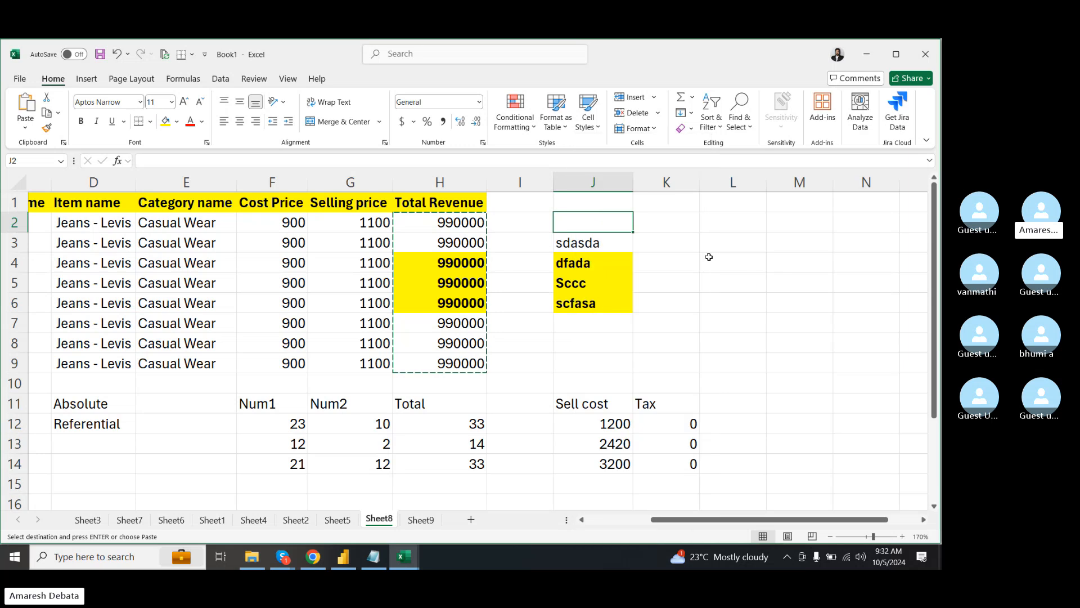
- Select J2:J7 and preview the Paste Link, Formulas and Transpose options for the copied Total Revenue cells
left_click_drag(587, 229, 587, 324)
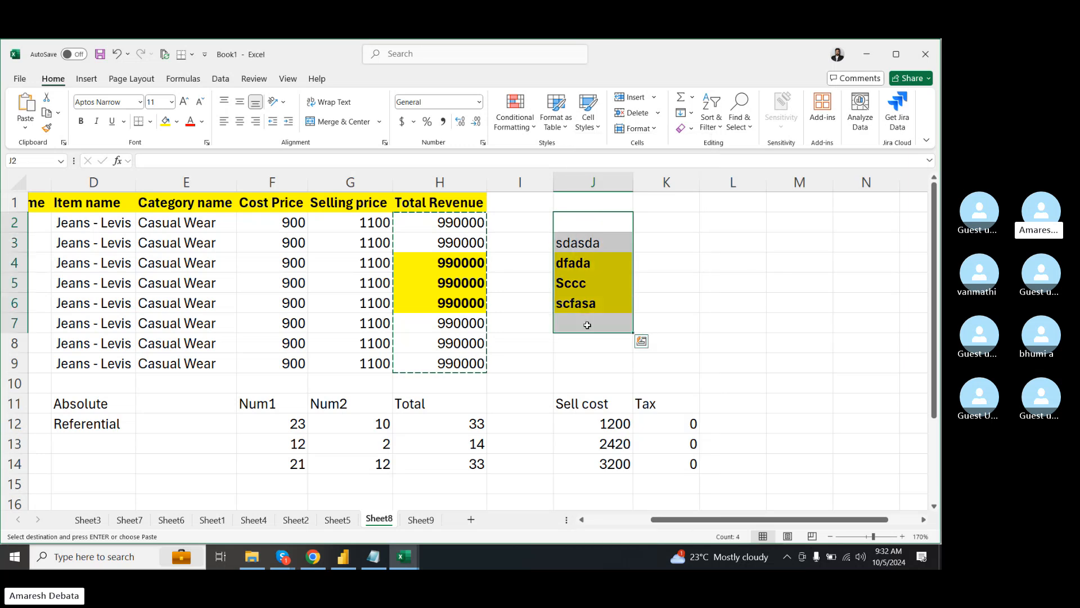
right_click(615, 222)
left_click(737, 200)
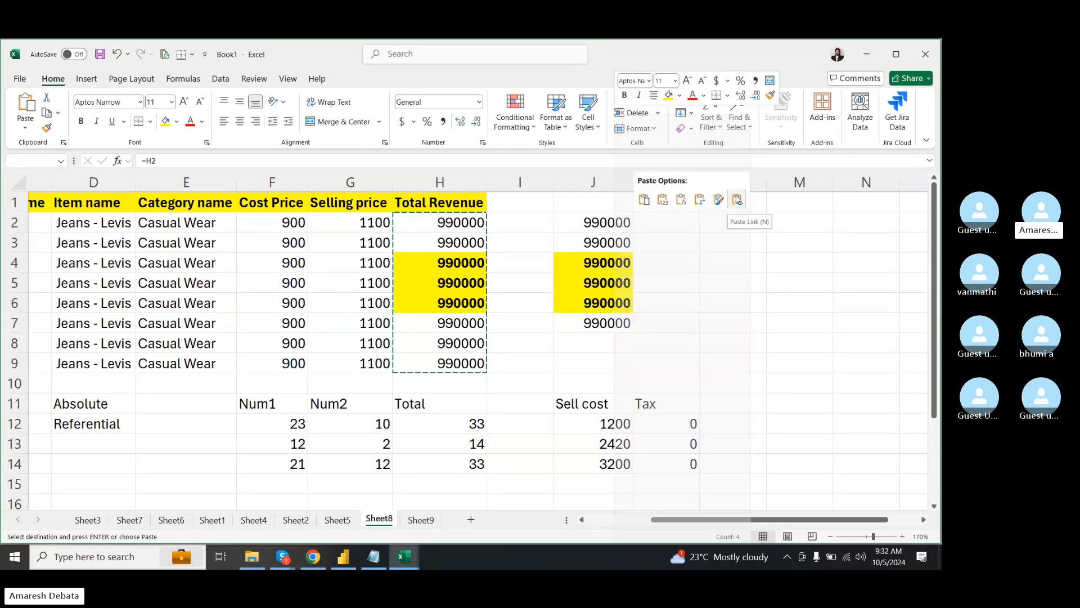
key("ctrl+z")
right_click(619, 301)
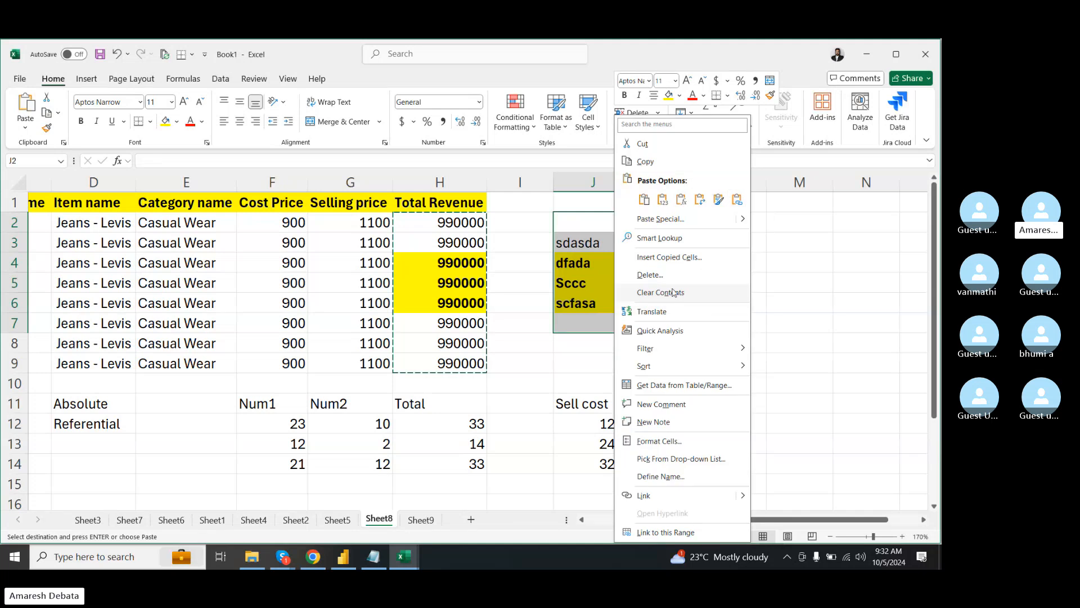
left_click(681, 200)
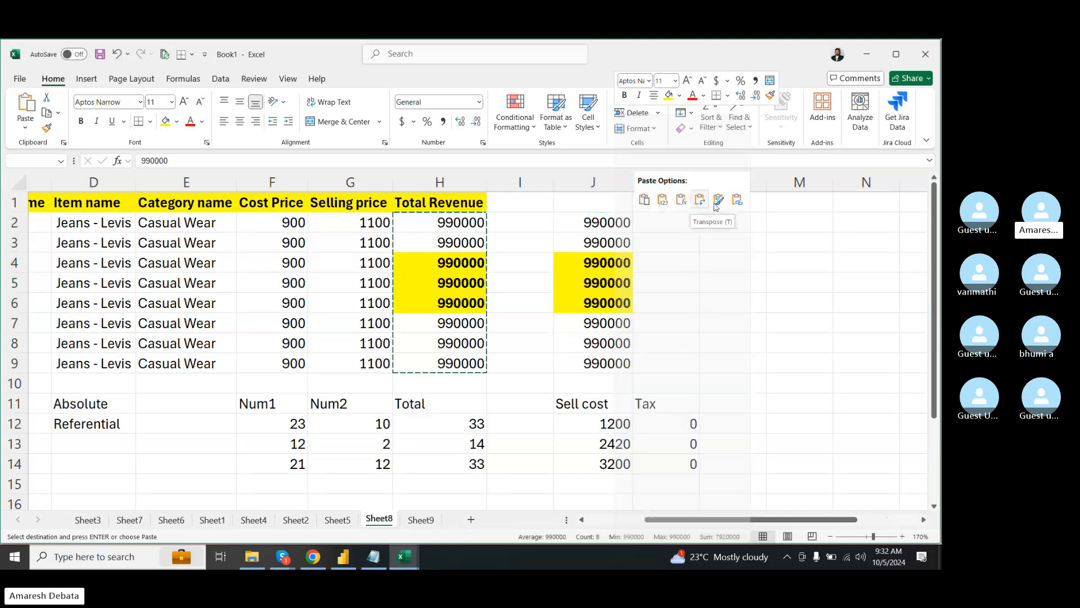
key("ctrl+z")
right_click(618, 224)
key("Escape")
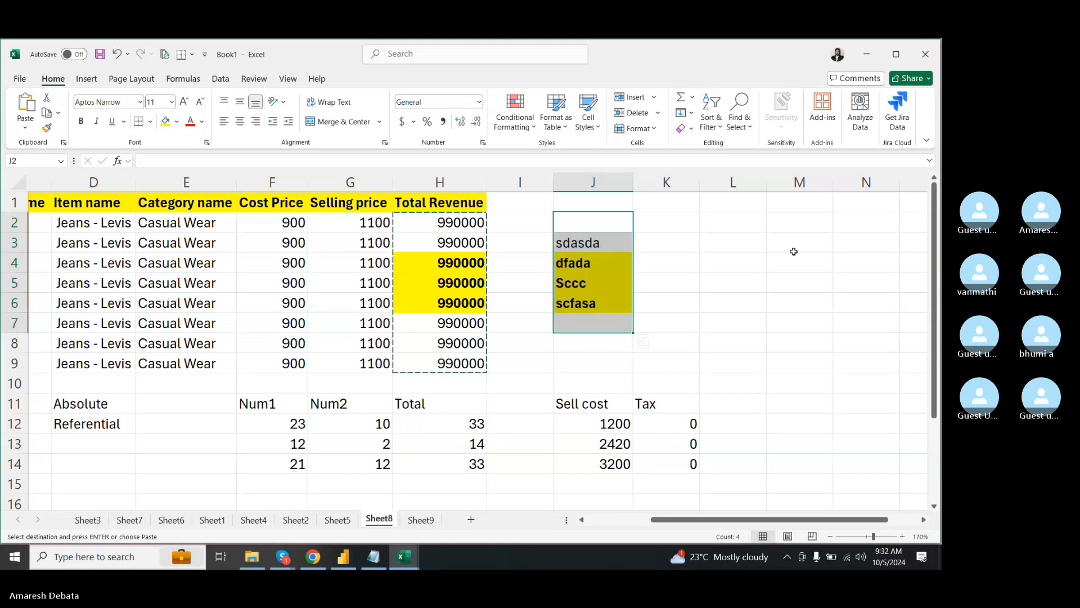
- Clear the test texts from J2:J6, keeping the cell formatting
left_click(764, 256)
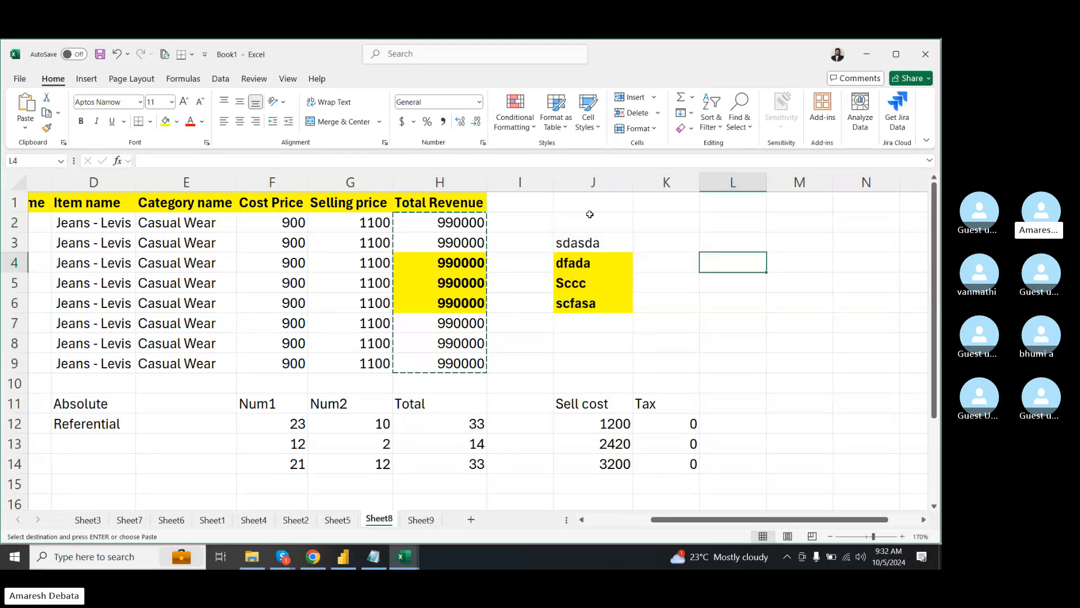
left_click_drag(591, 222, 591, 307)
key("Delete")
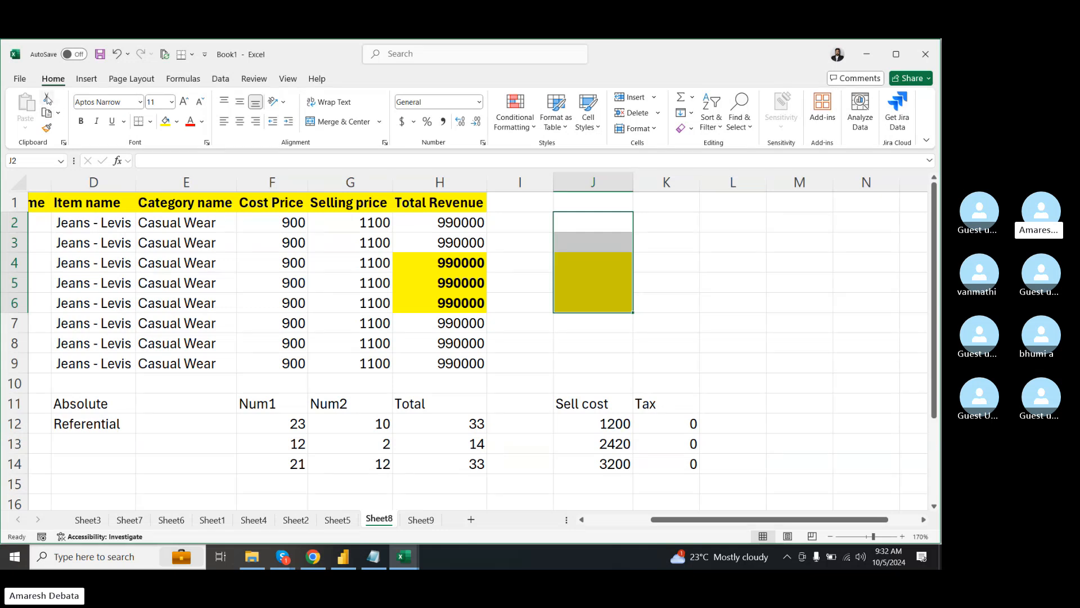
- Cut the Casual Wear entries in E2:E4, paste them starting at L3, and undo the move
left_click(194, 222)
left_click_drag(194, 222, 193, 269)
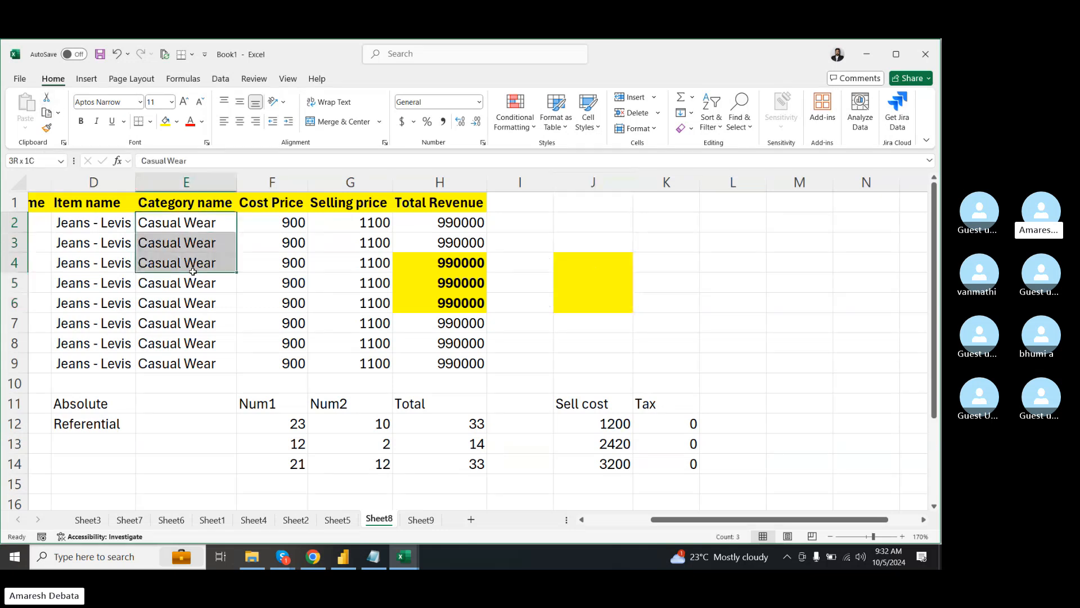
key("ctrl+c")
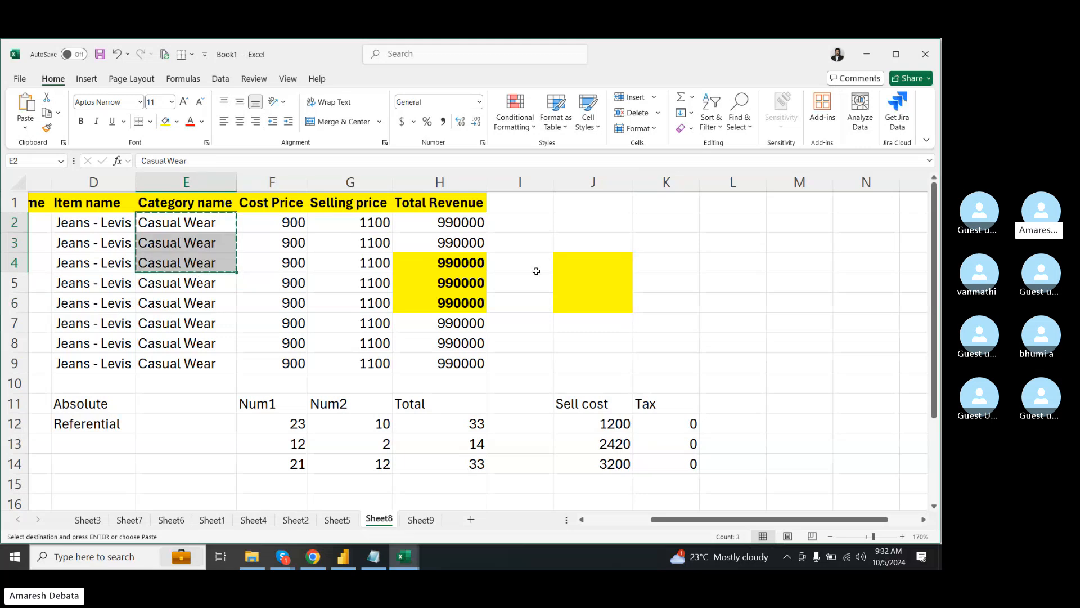
left_click(725, 246)
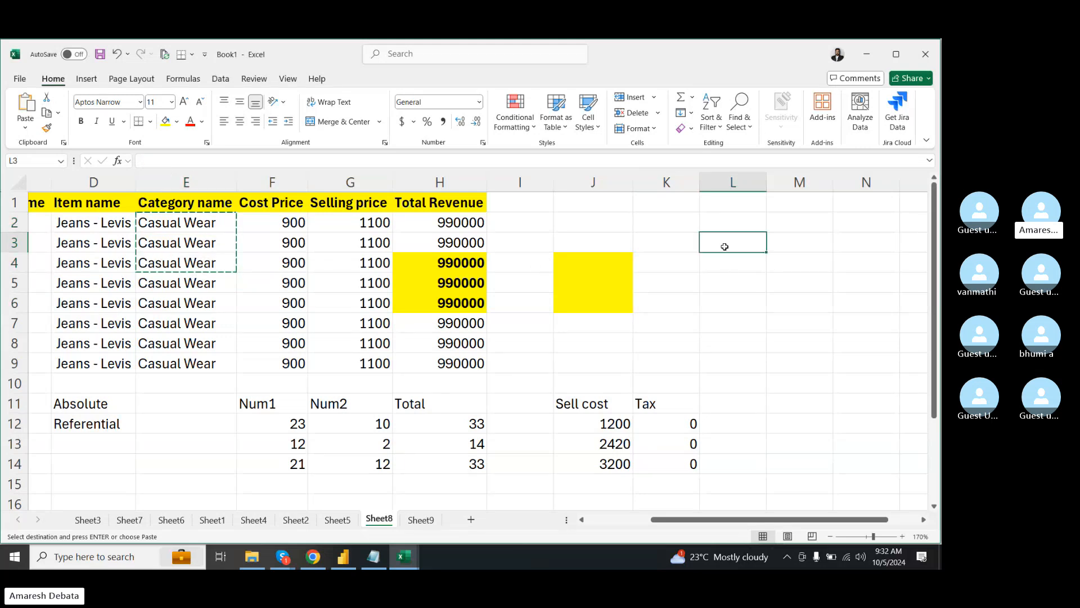
key("ctrl+v")
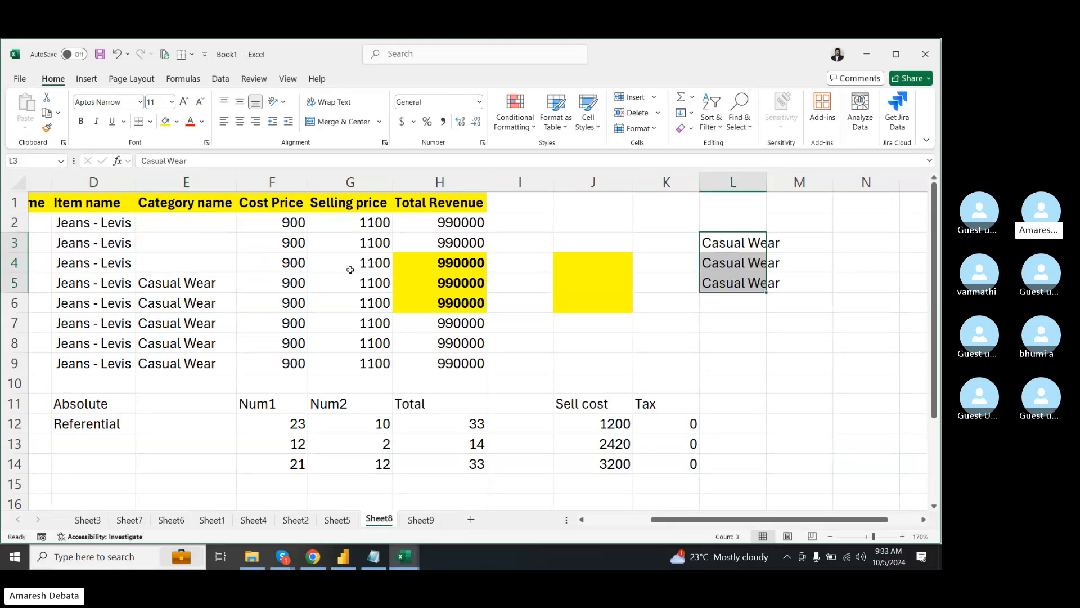
key("ctrl+z")
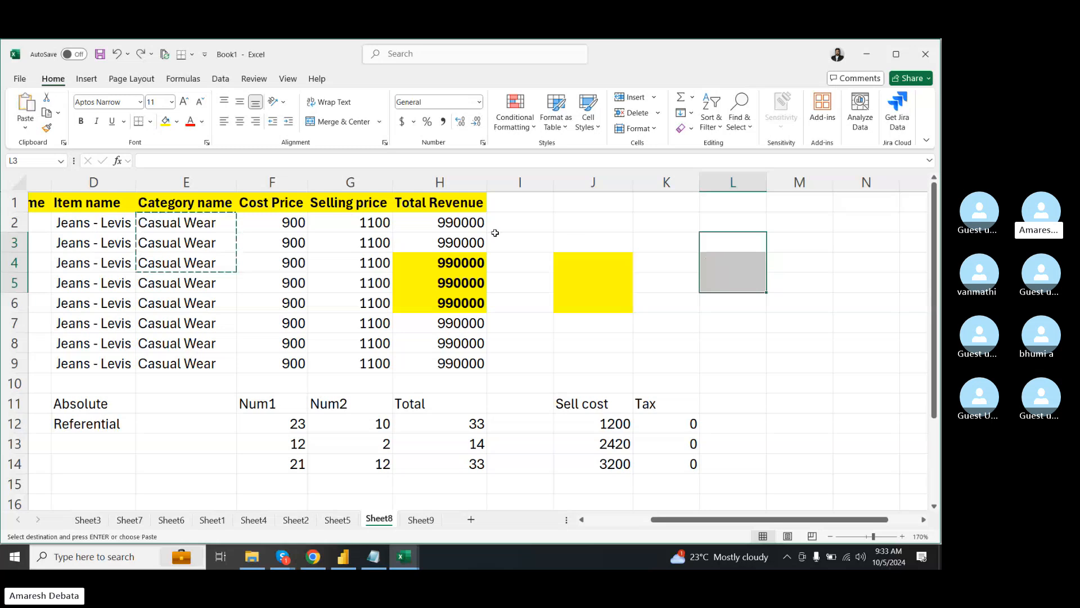
- Make the Cost Price values in F2:F9 bold and give their cells a light pink fill
left_click(579, 225)
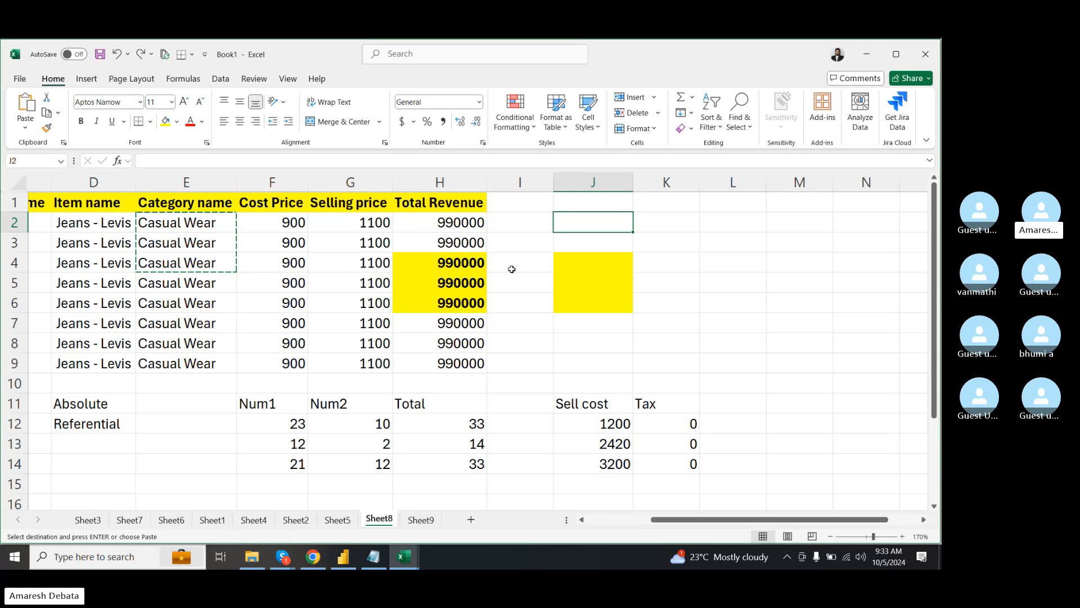
left_click(649, 249)
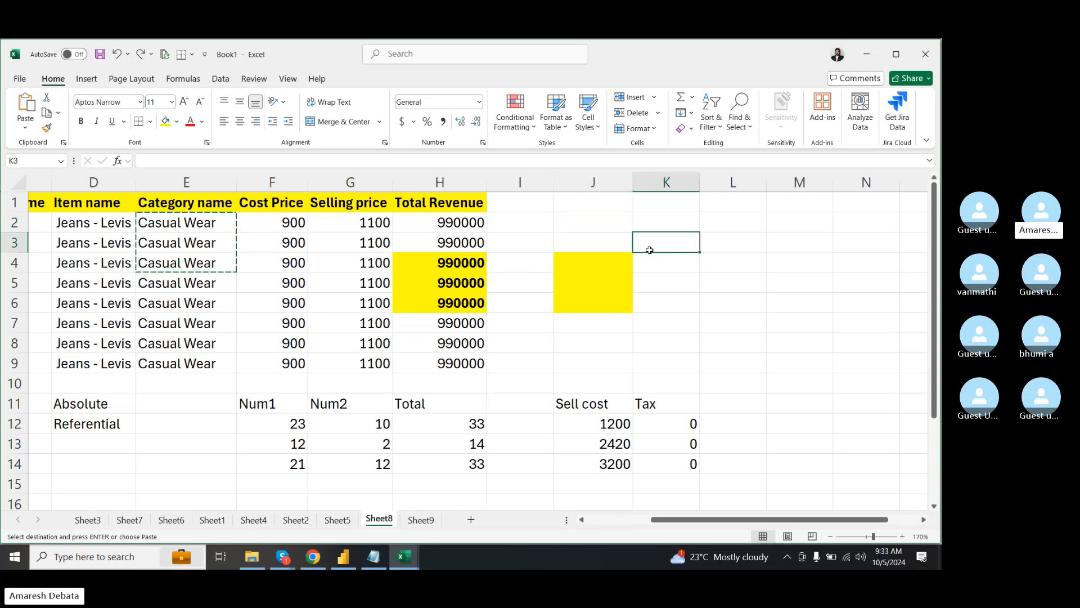
left_click_drag(286, 223, 288, 364)
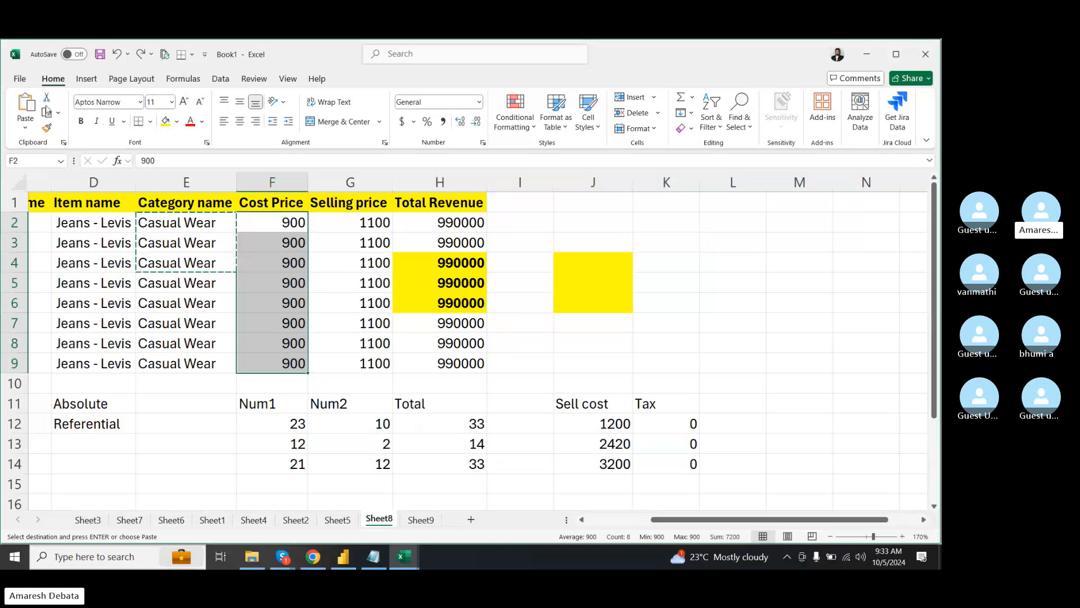
left_click(81, 122)
left_click(177, 121)
left_click(245, 176)
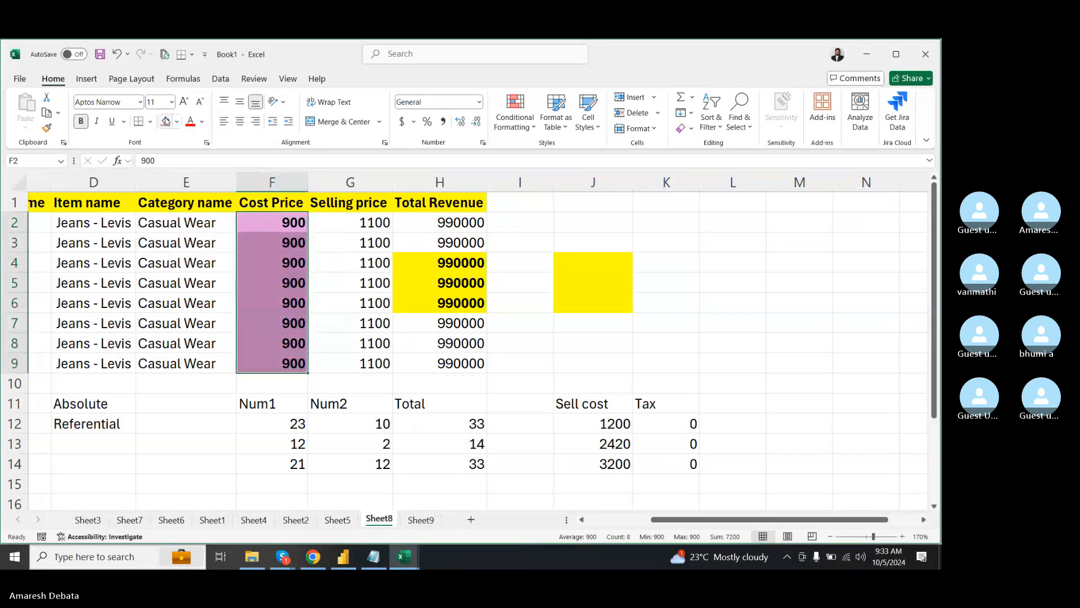
- Italicize the Cost Price values in F2:F9 and change their font color to light grey
left_click(96, 122)
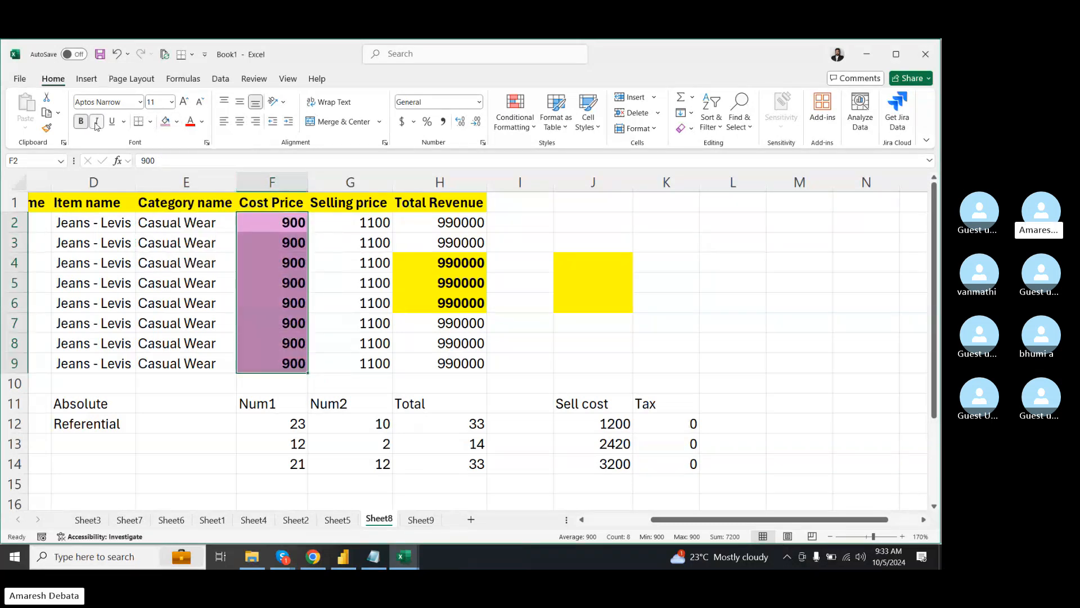
left_click(203, 123)
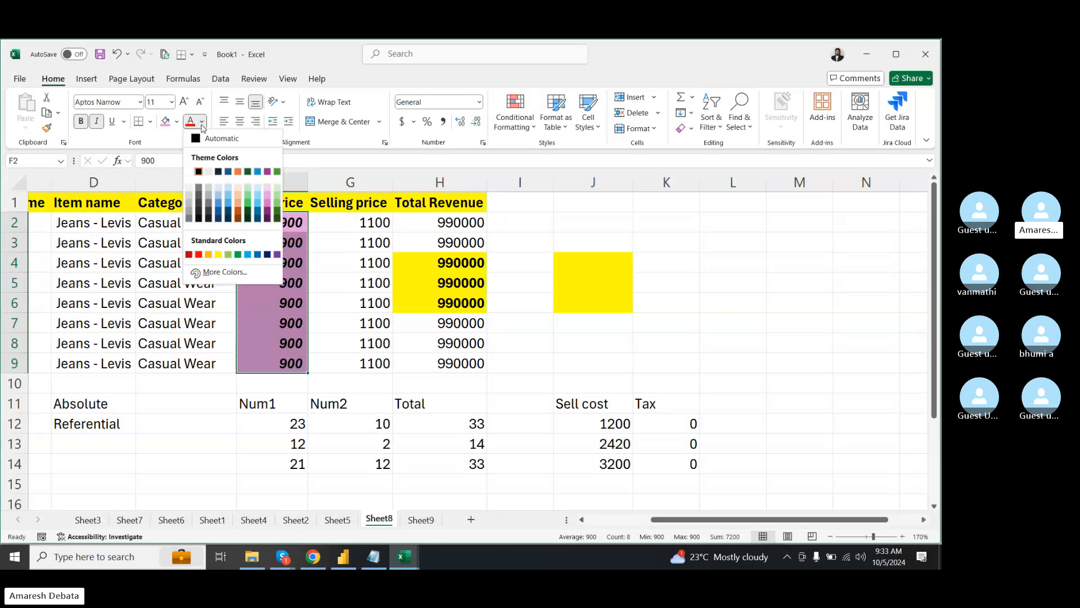
left_click(198, 169)
- Center the Cost Price values in F2:F9 horizontally and align them to the middle vertically
left_click_drag(287, 222, 285, 369)
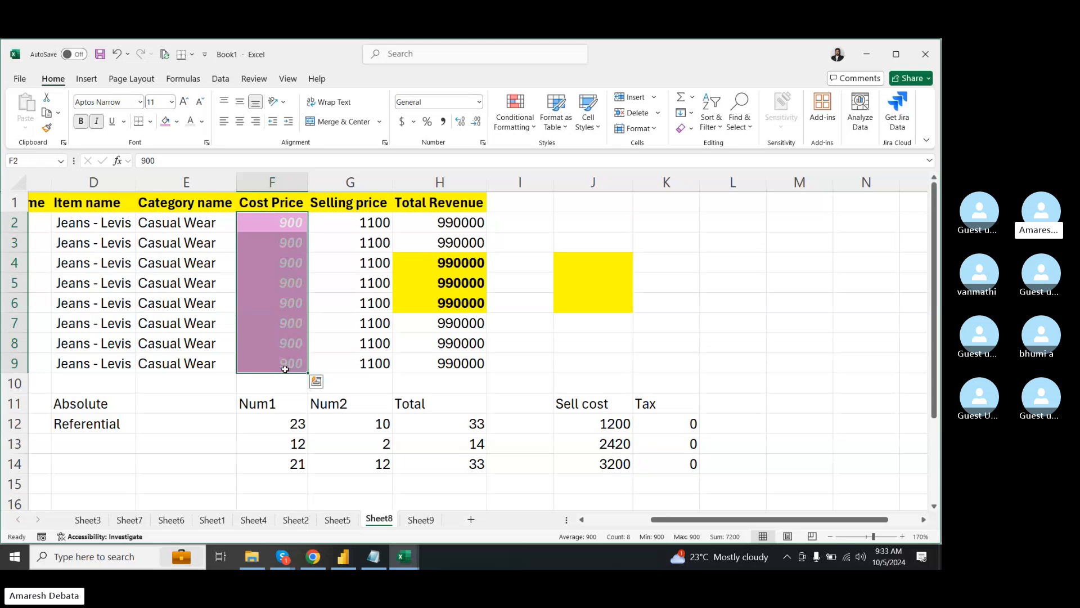
left_click(240, 121)
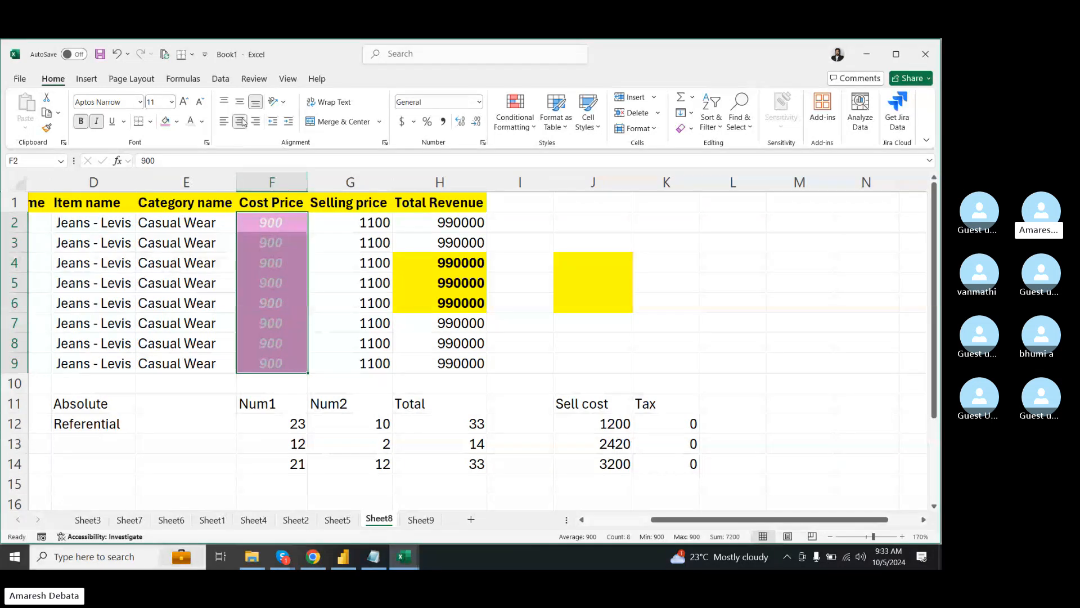
left_click(240, 104)
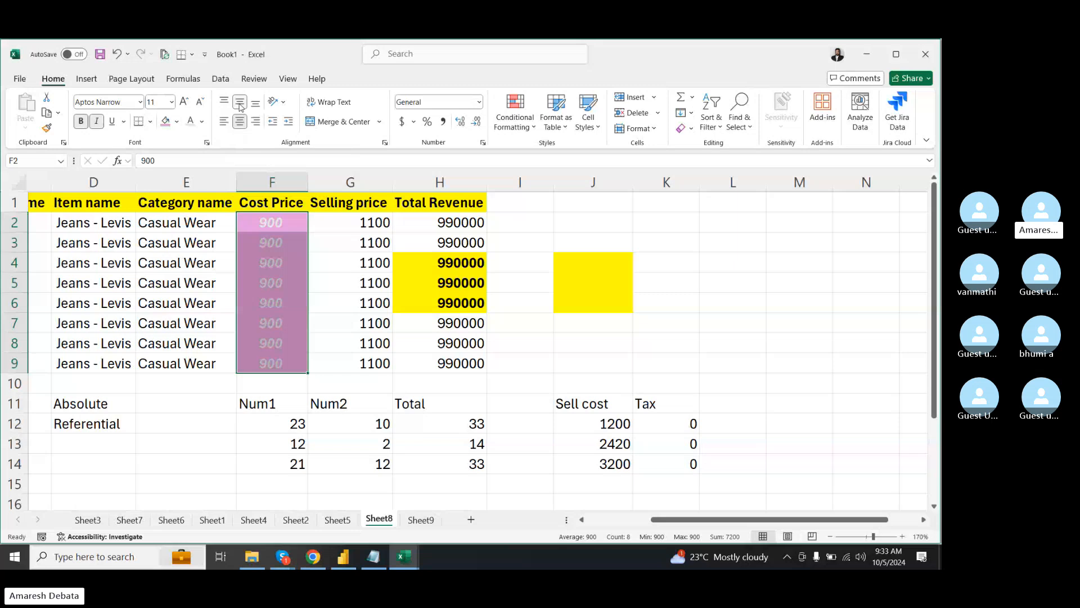
left_click(675, 289)
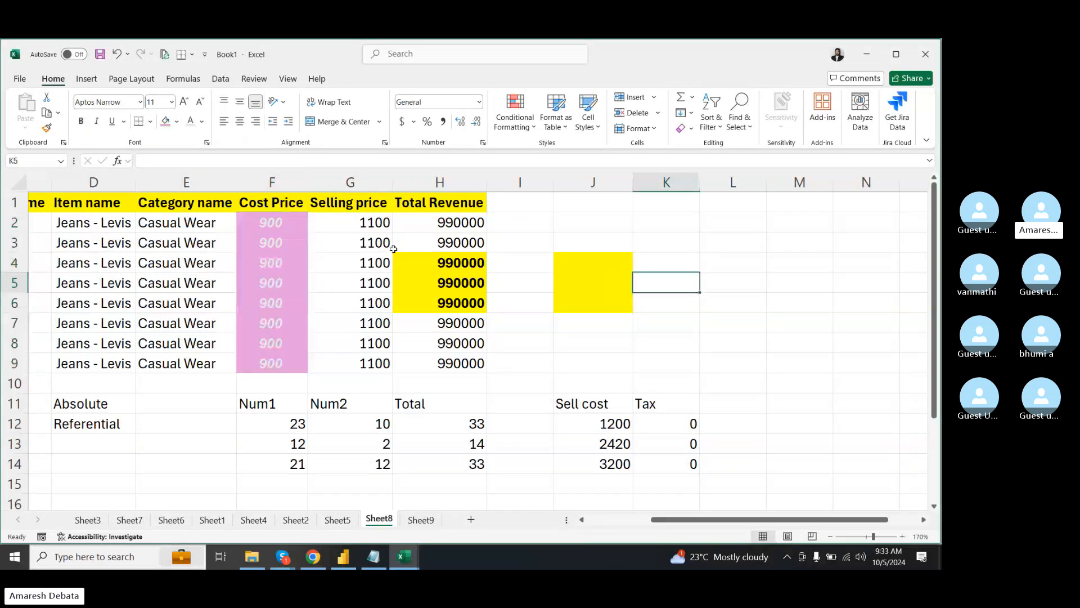
- Copy the formatting of the Cost Price cells F2:F9 onto the Item name cells D2:D9 with Format Painter
left_click(281, 222)
left_click_drag(281, 222, 284, 373)
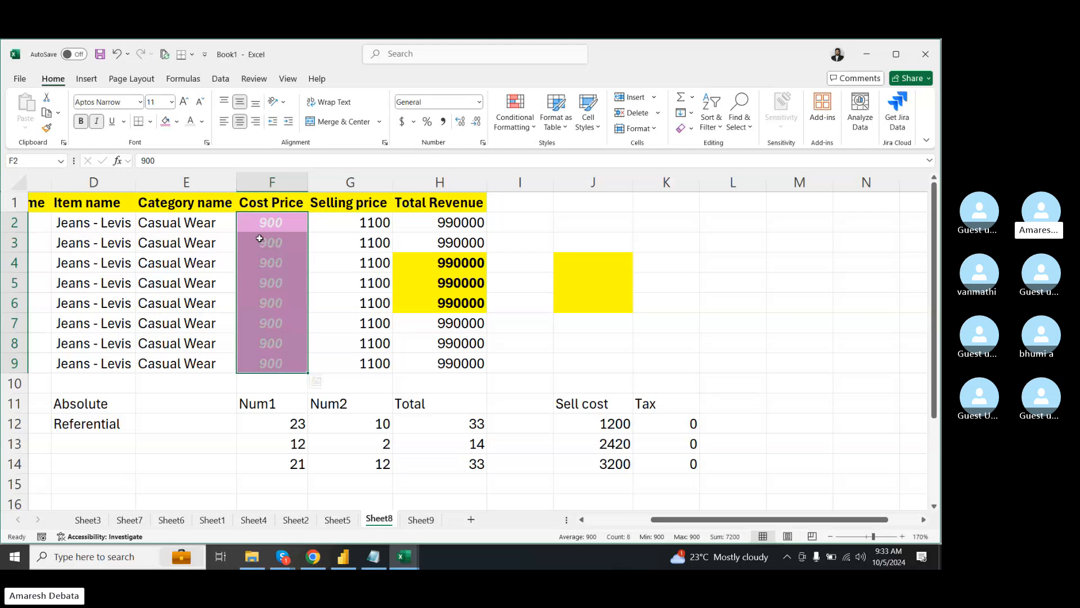
left_click_drag(97, 222, 97, 362)
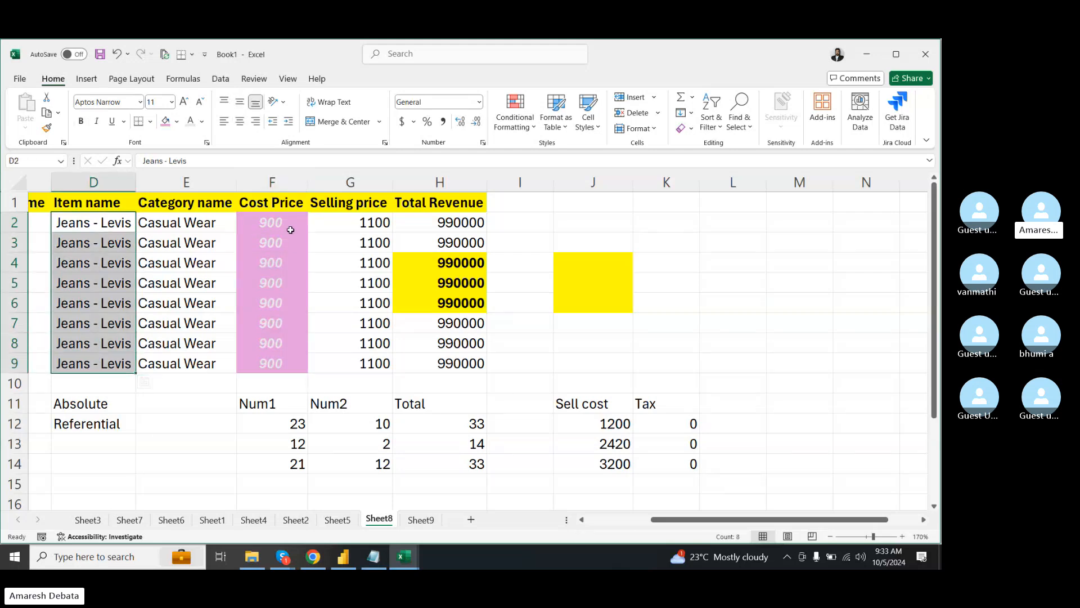
left_click_drag(279, 222, 284, 374)
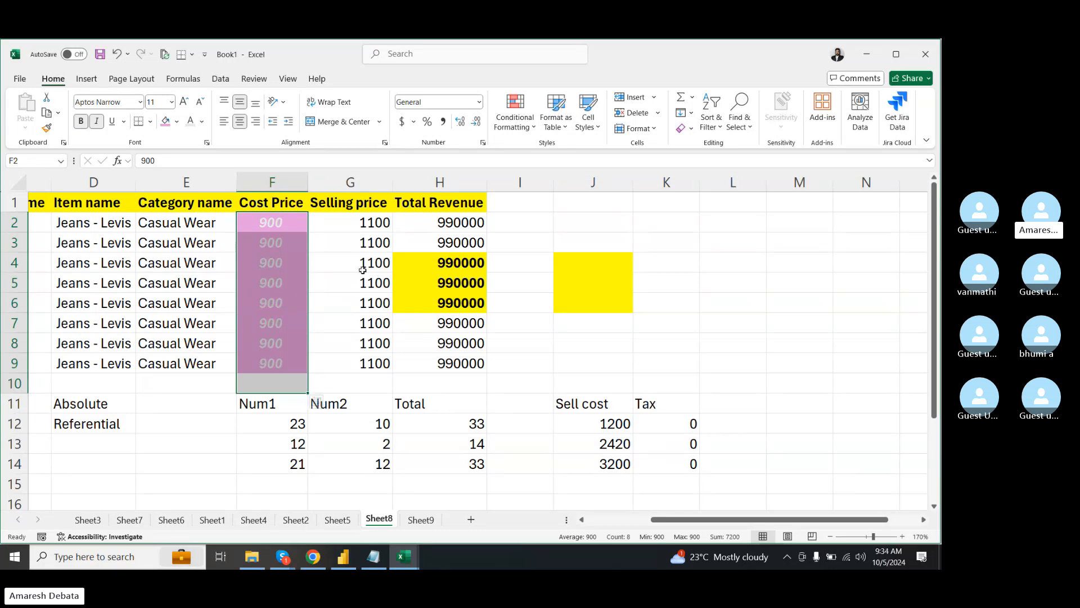
left_click(336, 282)
left_click_drag(274, 223, 272, 363)
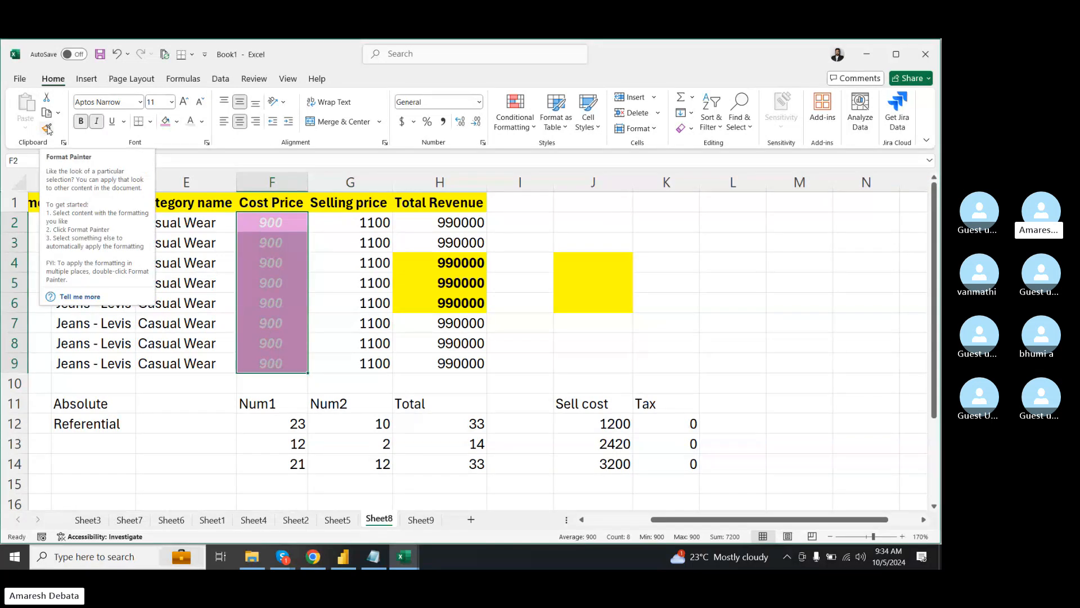
left_click(47, 130)
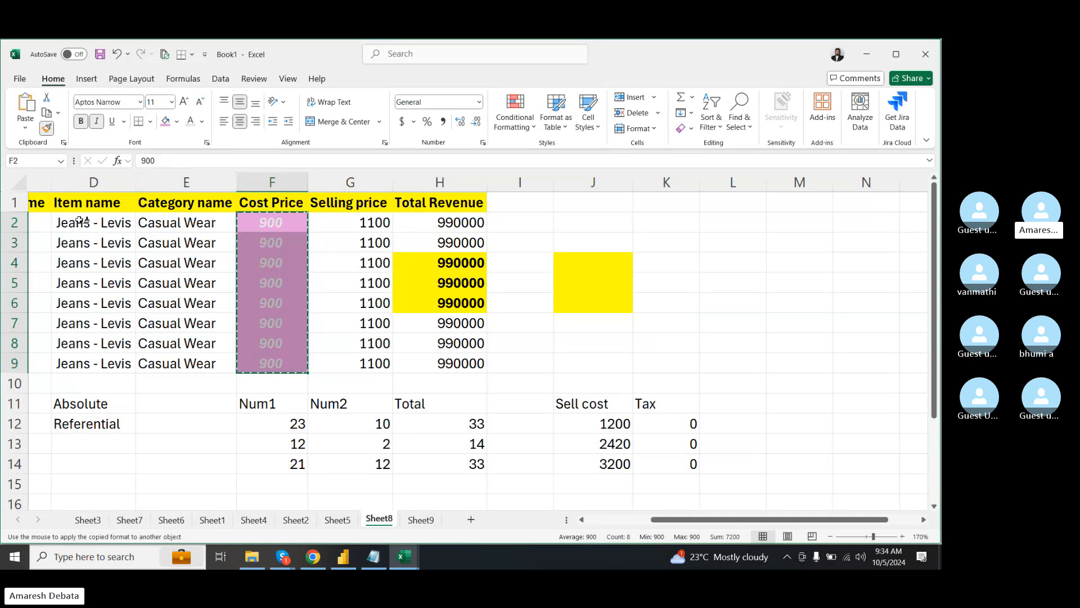
left_click_drag(81, 221, 93, 363)
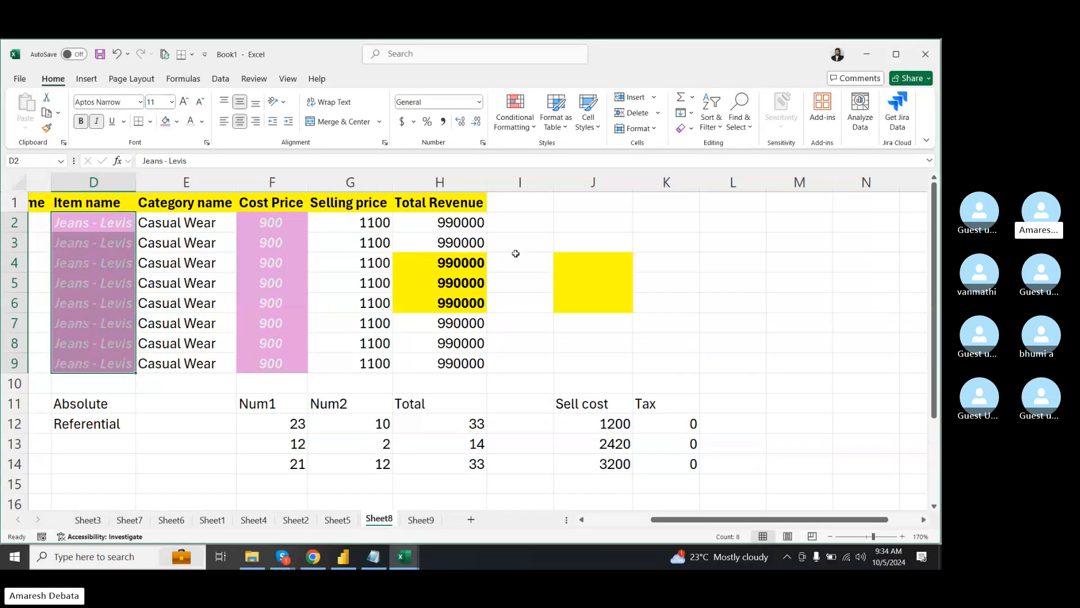
- Remove the yellow fill from J4:J6 by painting the format of blank cell L4 over I2:M9
left_click_drag(712, 259, 752, 284)
left_click(771, 382)
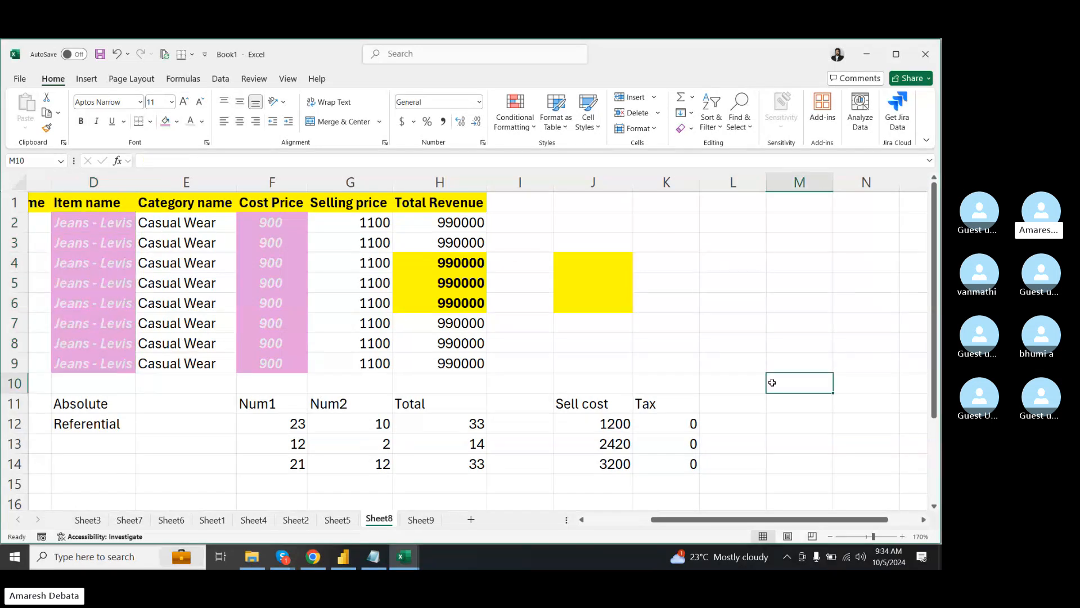
left_click(607, 263)
mouse_move(607, 263)
left_mouse_down()
mouse_move(608, 314)
mouse_move(607, 279)
left_mouse_up()
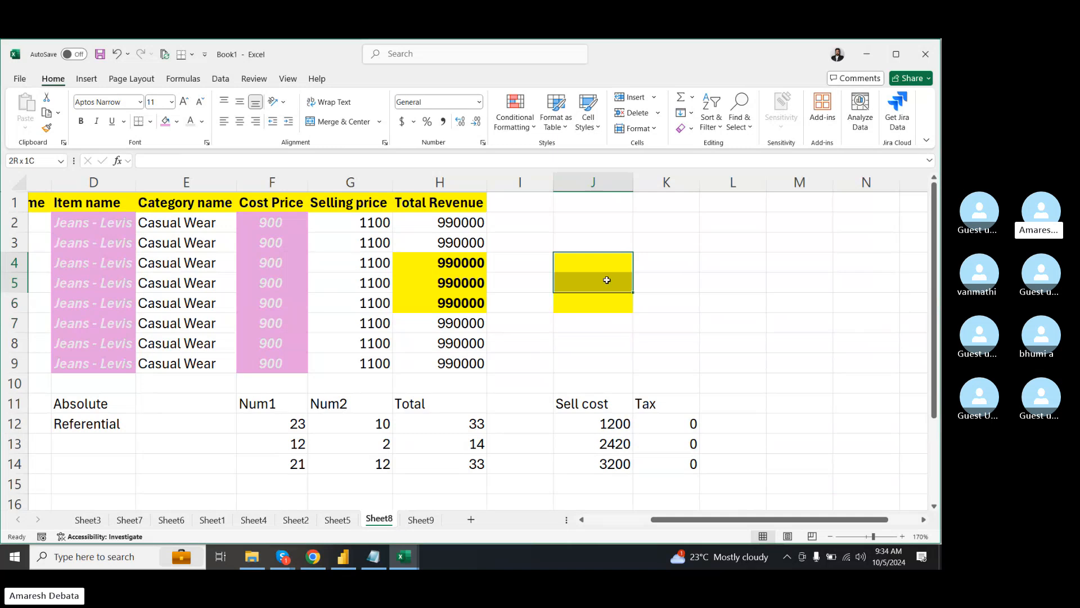
left_click(713, 260)
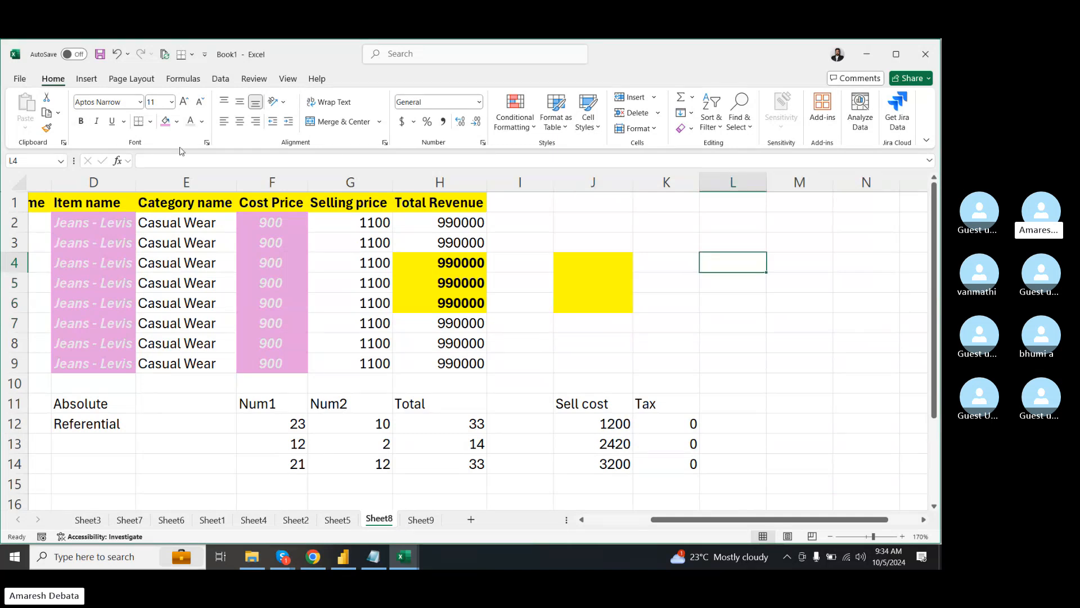
left_click(46, 128)
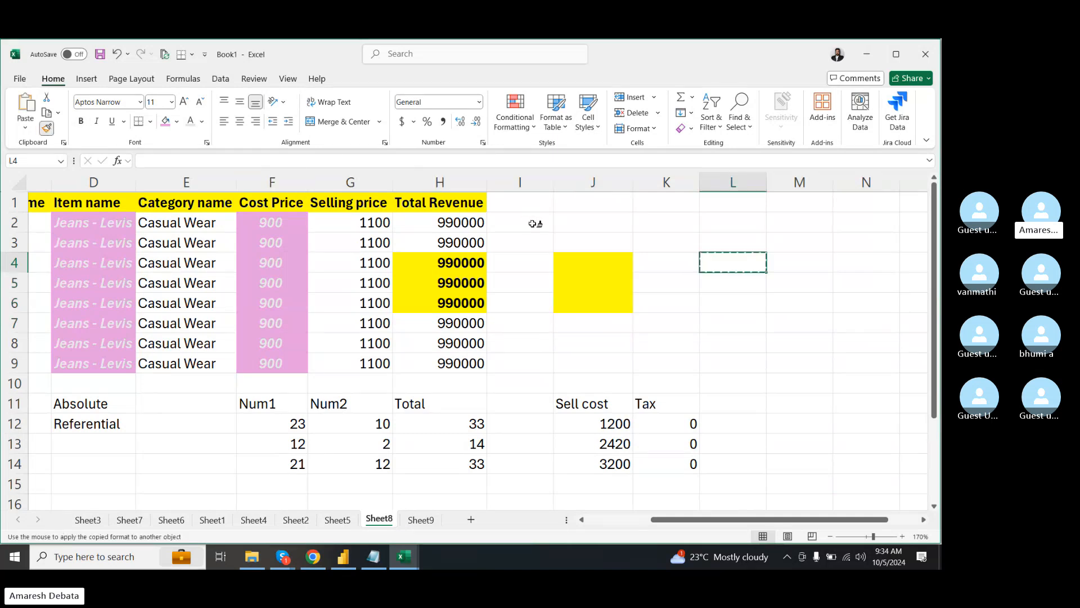
mouse_move(533, 224)
left_mouse_down()
mouse_move(696, 328)
mouse_move(799, 363)
left_mouse_up()
left_click(840, 372)
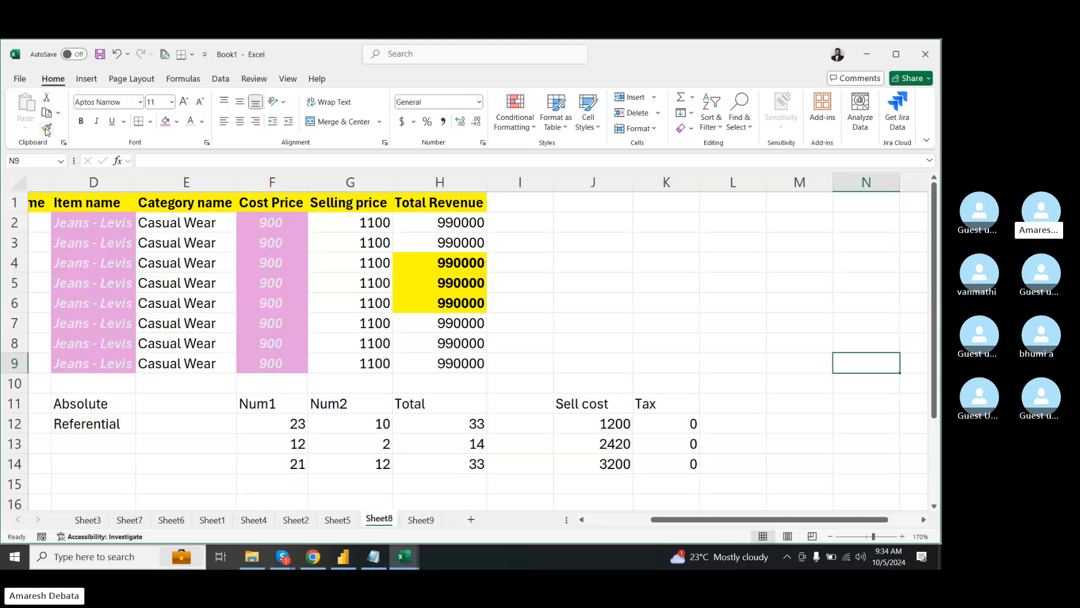
left_click(140, 102)
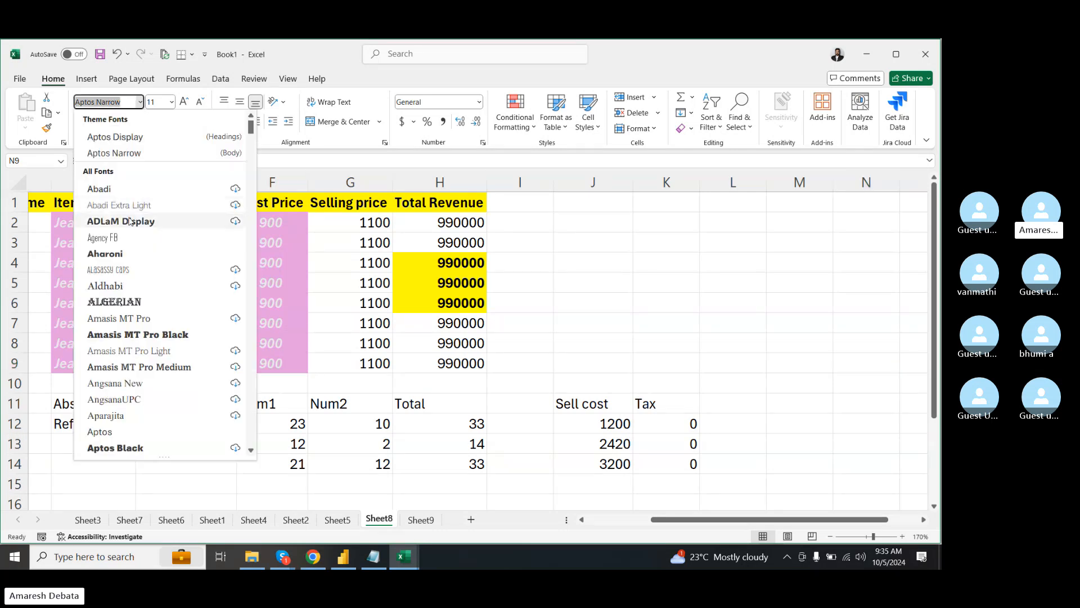
key("Escape")
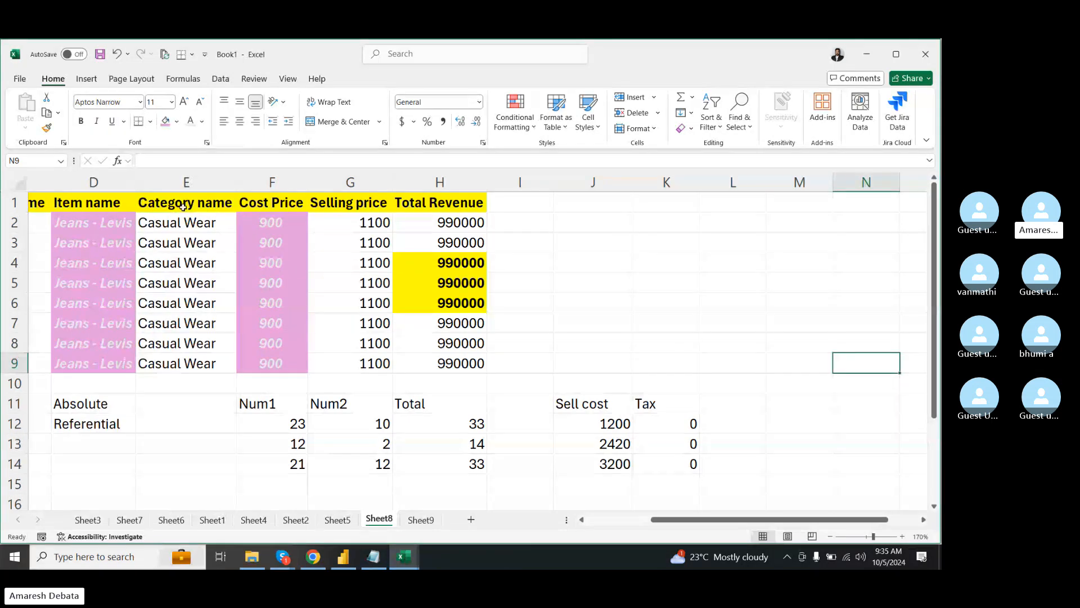
left_click(187, 182)
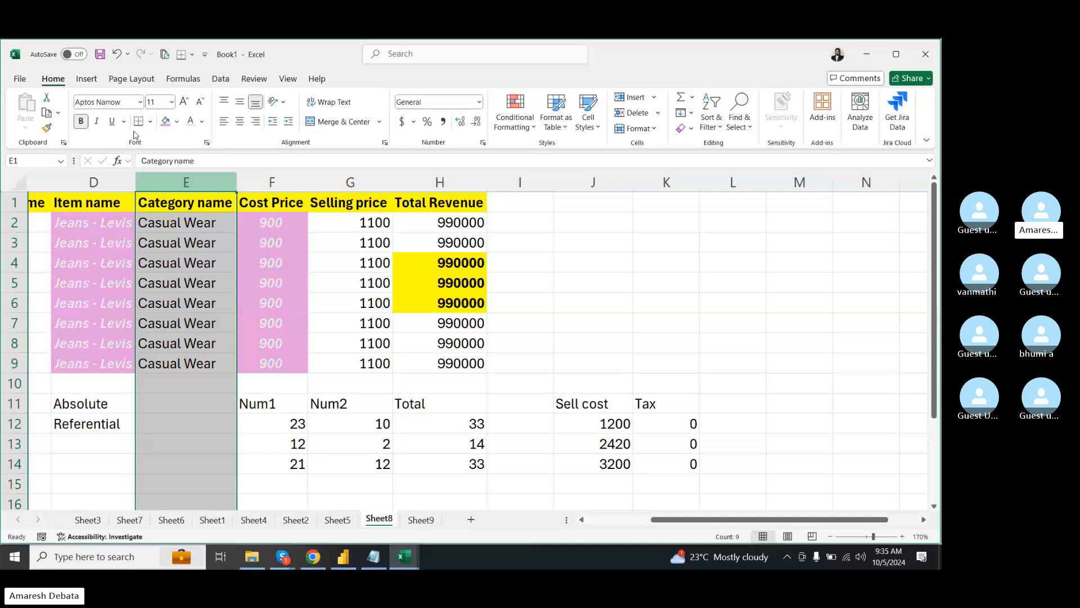
left_click(140, 102)
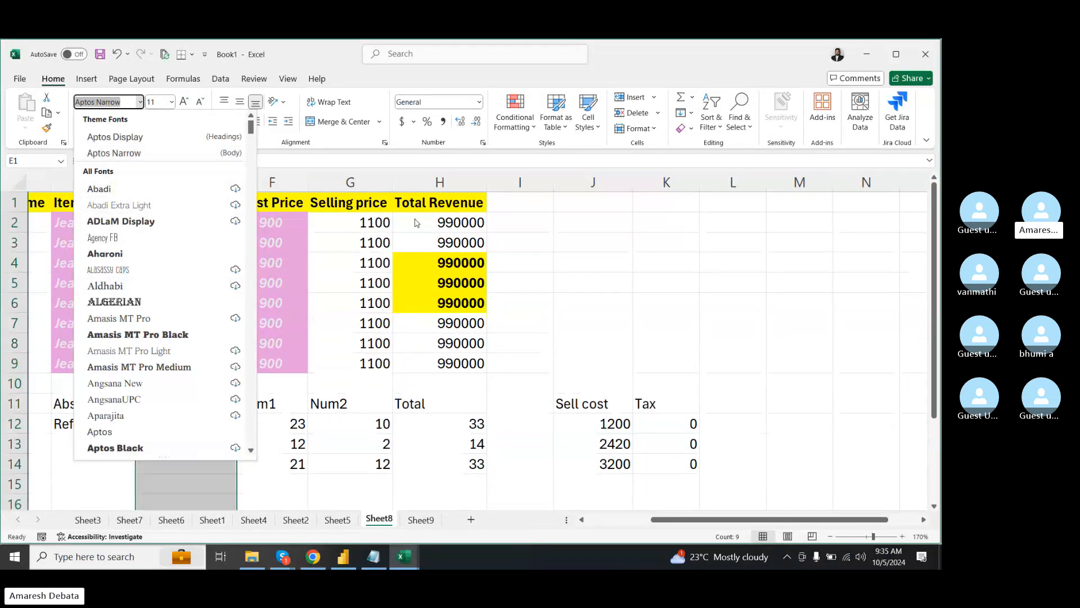
key("Escape")
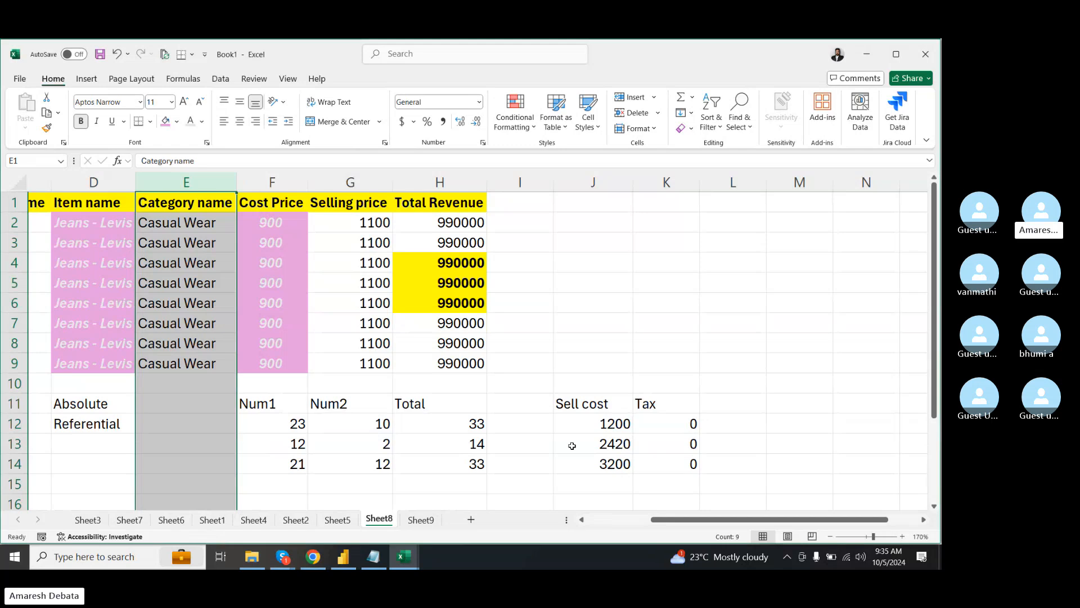
- Select the Category name cells E1:E9 and preview different fonts on them without applying any
left_click_drag(680, 519, 616, 518)
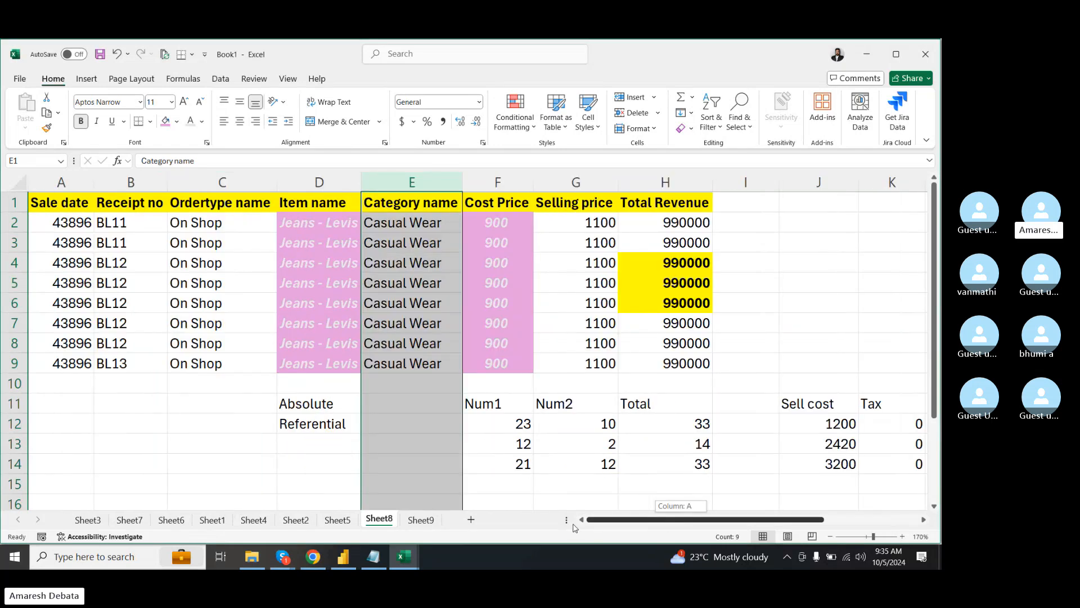
left_click(416, 222)
left_click_drag(415, 200, 422, 361)
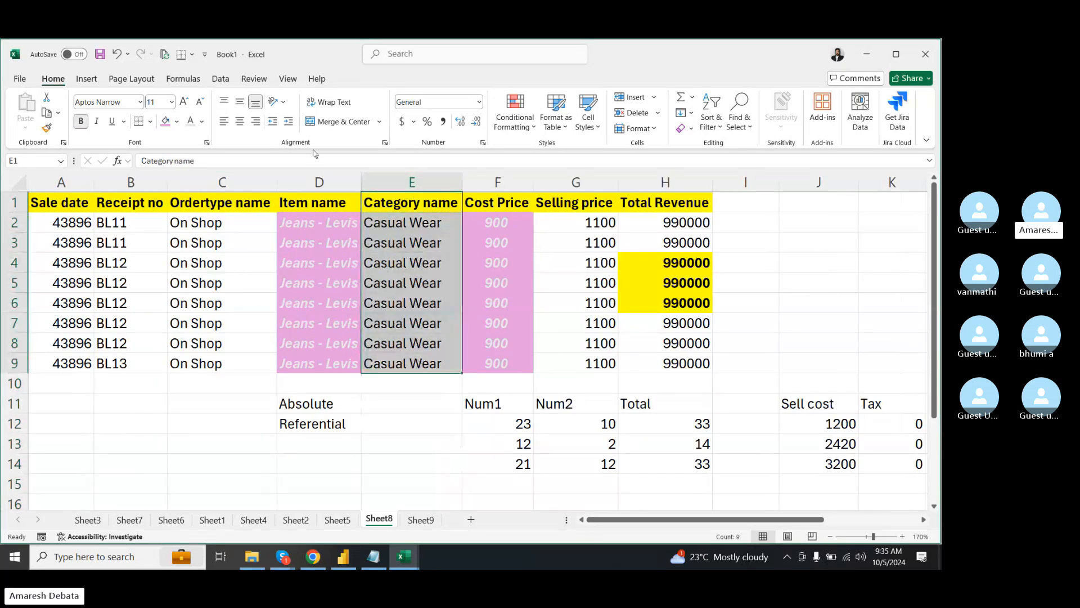
left_click(139, 102)
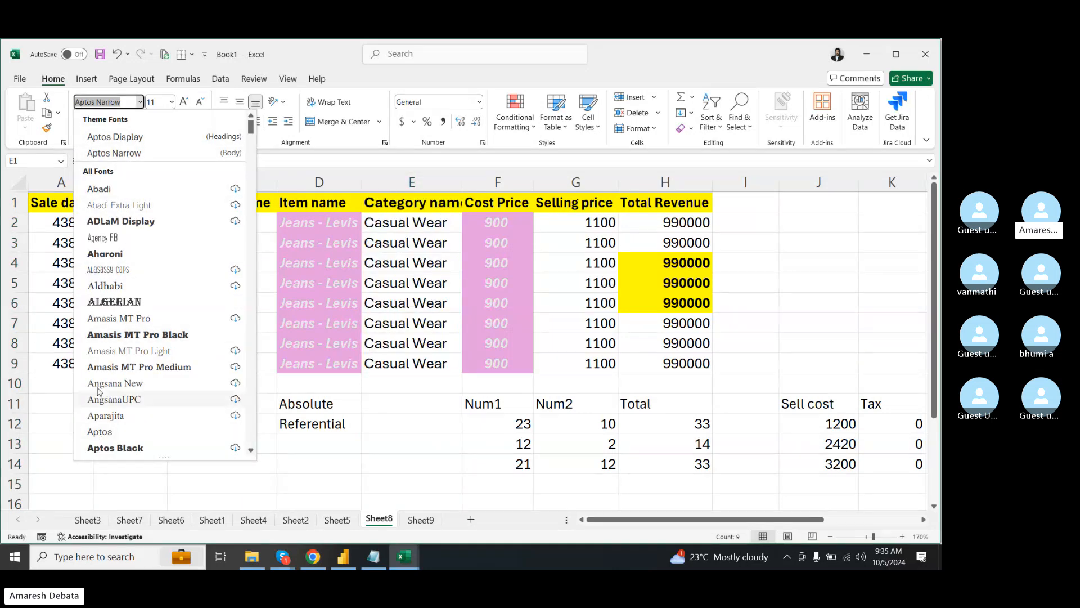
scroll(112, 349, "down", 15)
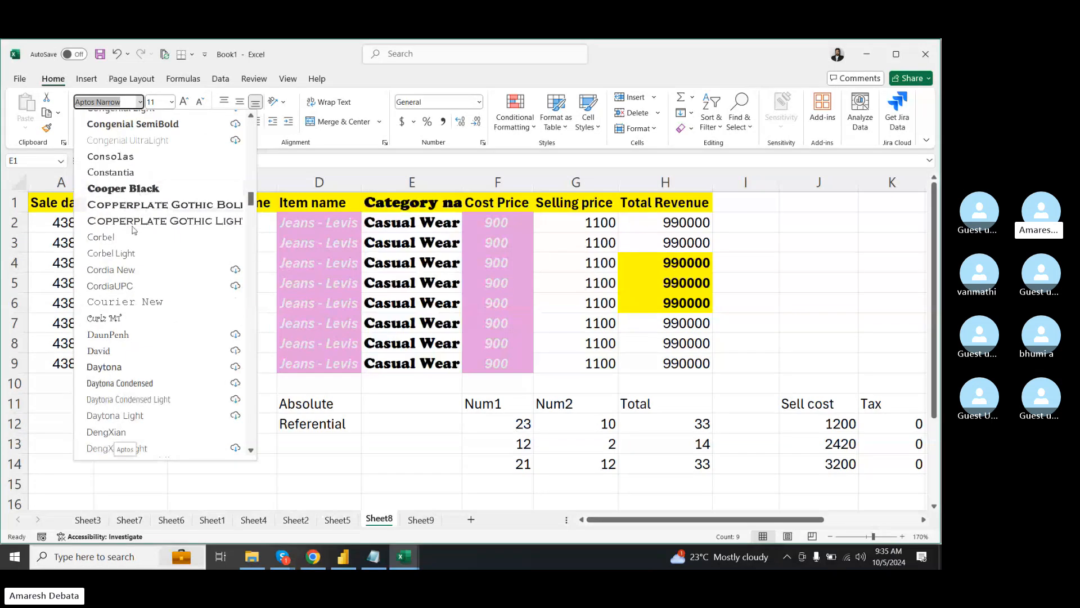
left_click(327, 44)
- Increase the font size of the Category name cells E1:E9 gradually to 20
left_click(172, 102)
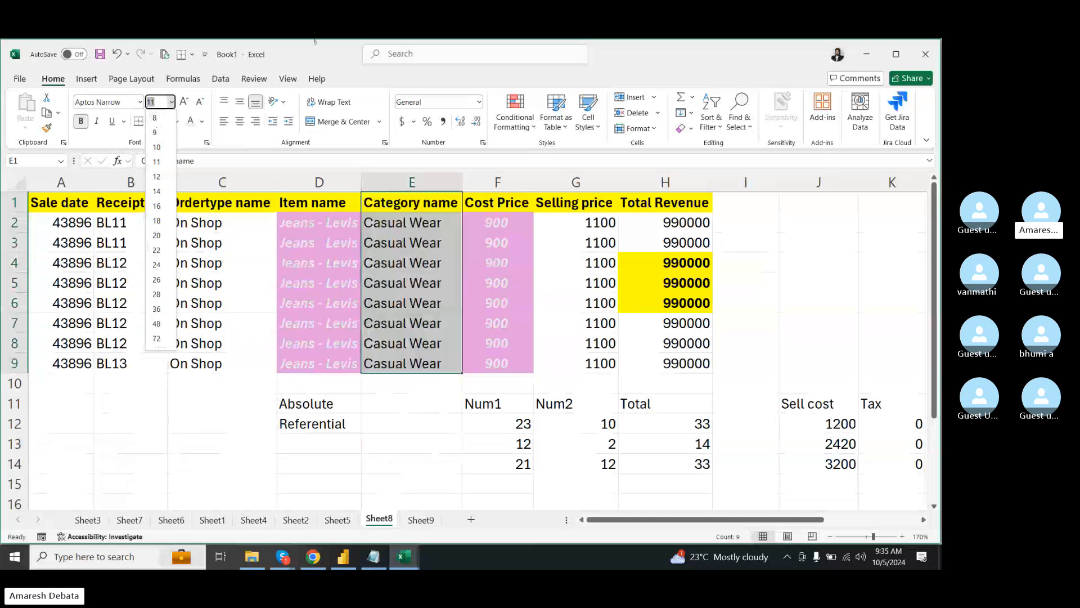
key("Escape")
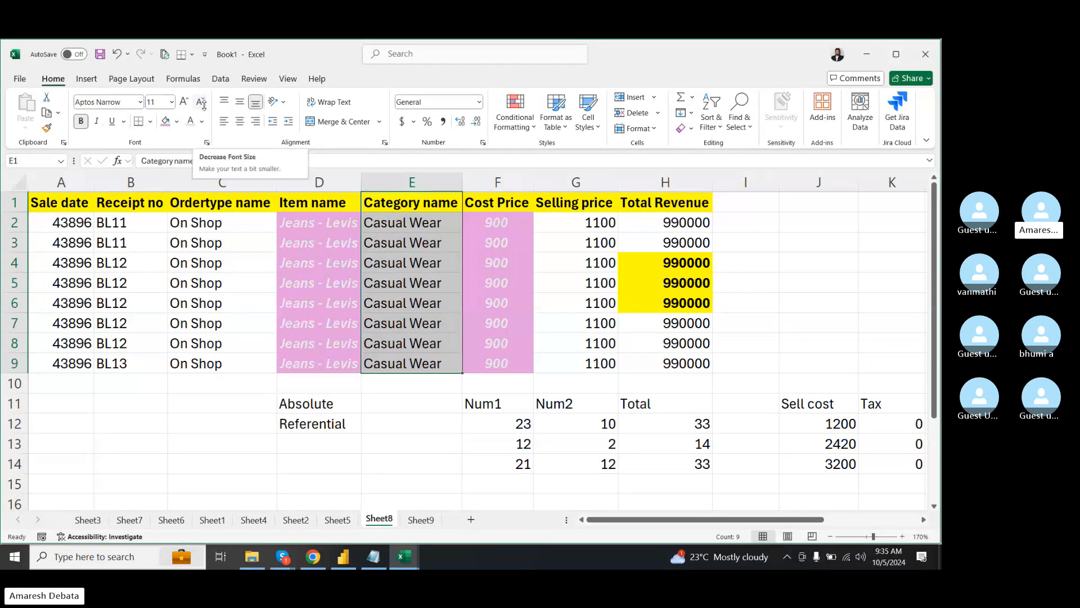
key("ctrl+shift+period")
key("ctrl+shift+period")
key("ctrl+shift+period")
key("ctrl+shift+period")
key("ctrl+shift+period")
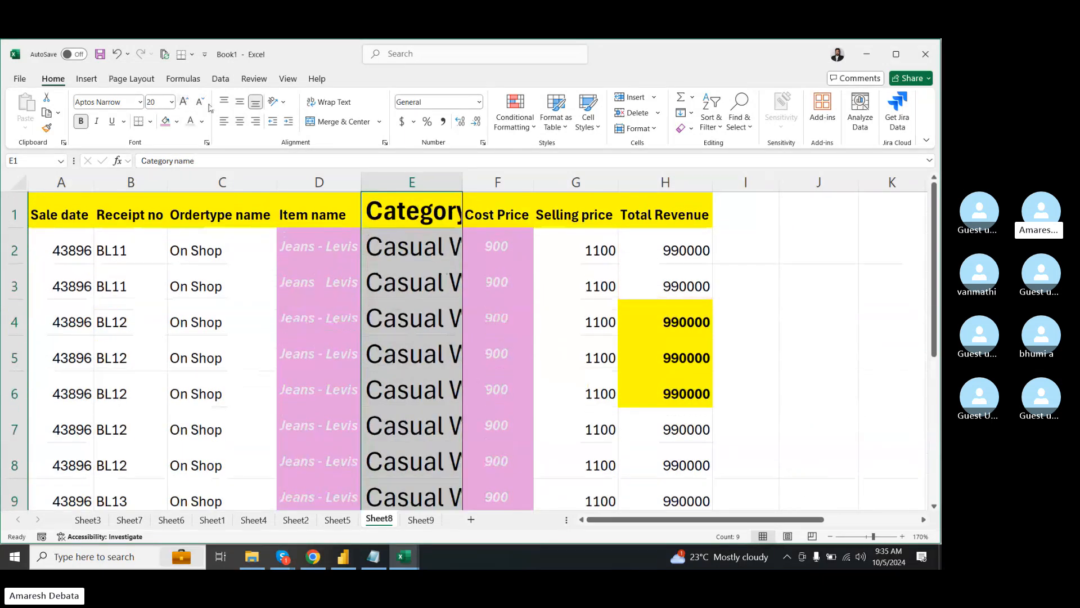
- Decrease the font size of the Category name cells E1:E9 gradually to 12
left_click(202, 104)
left_click(201, 104)
left_click(201, 103)
left_click(201, 103)
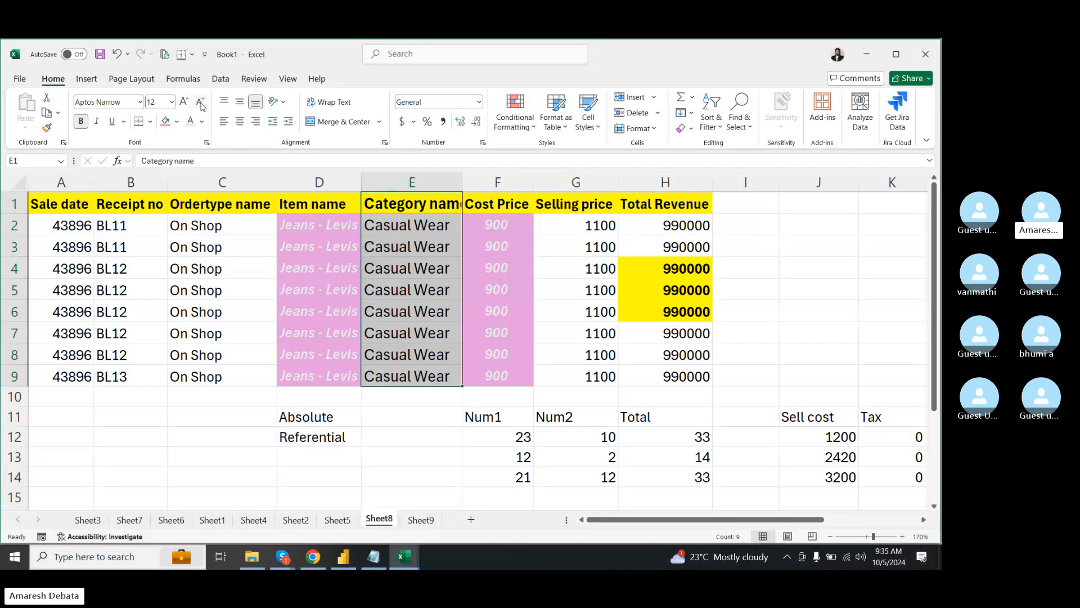
- Alternately increase and decrease the font size of the Category name cells E1:E9 between 14 and 12, ending at 12
left_click(171, 102)
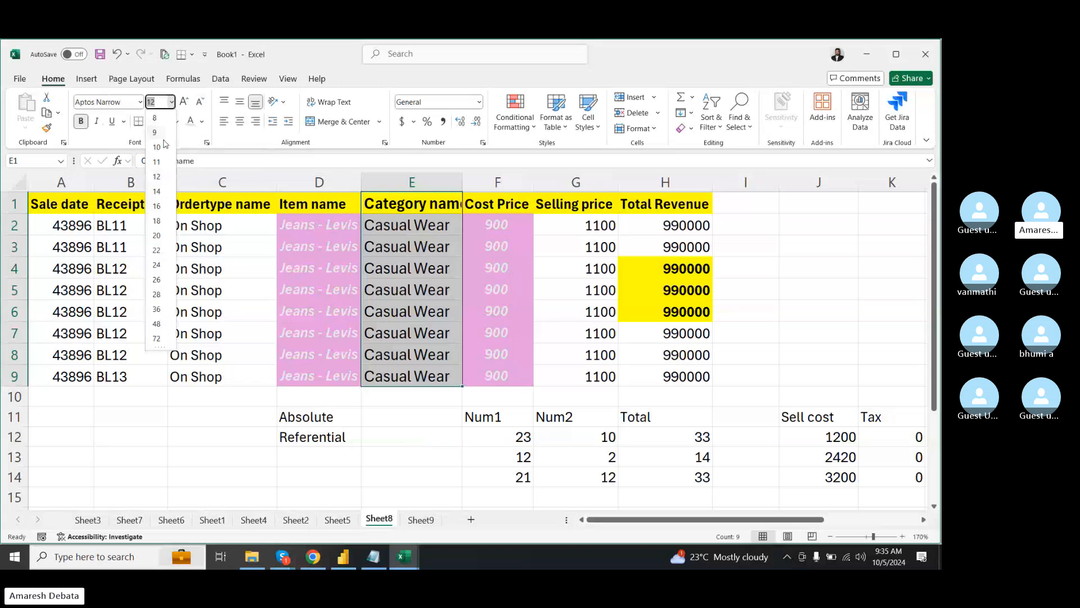
left_click(210, 75)
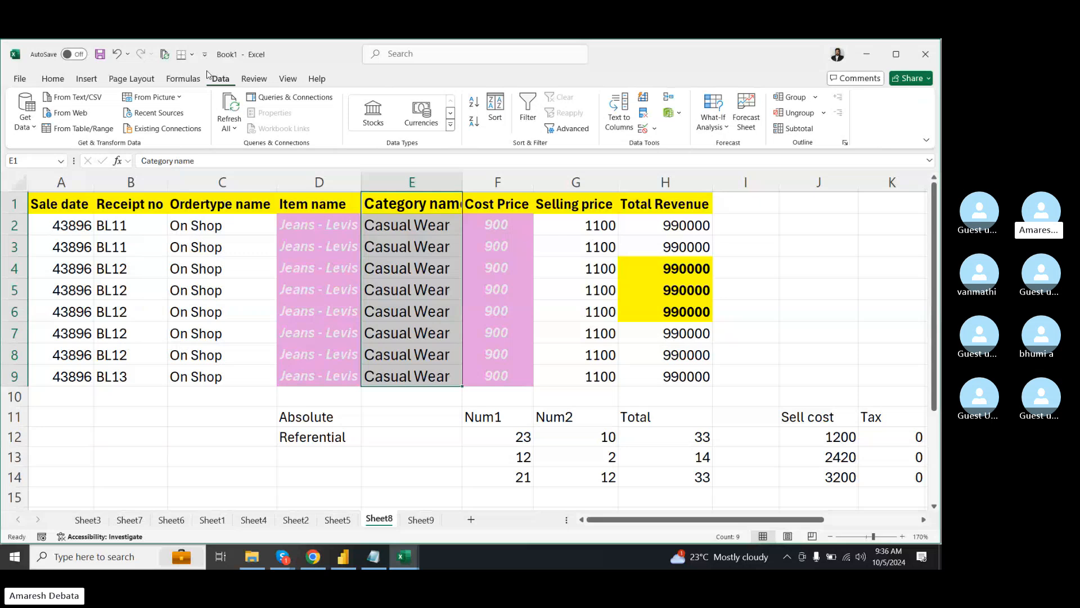
left_click(53, 78)
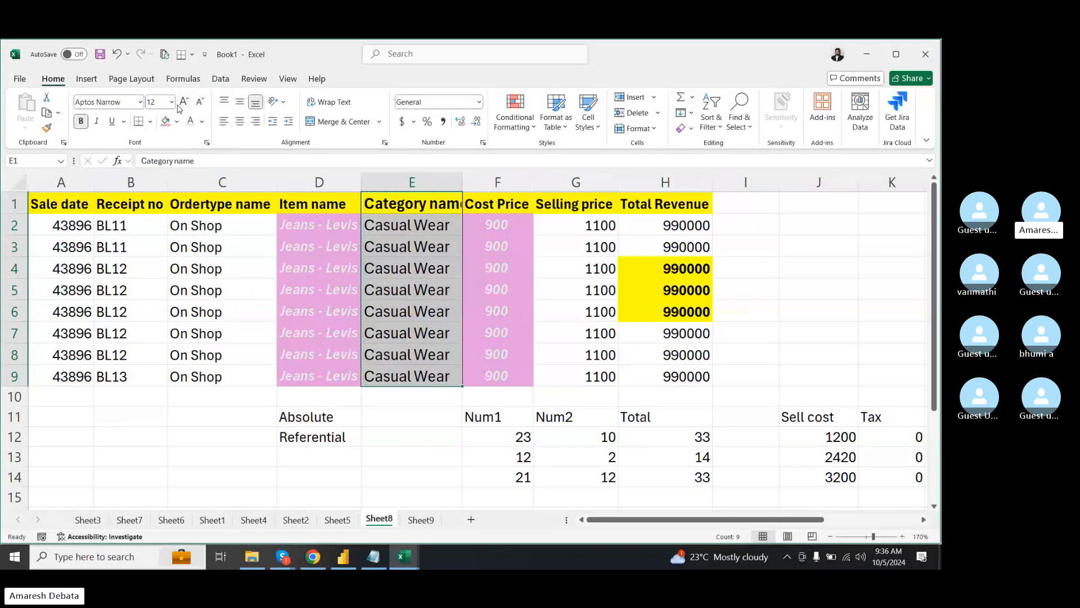
left_click(184, 104)
left_click(200, 103)
left_click(185, 103)
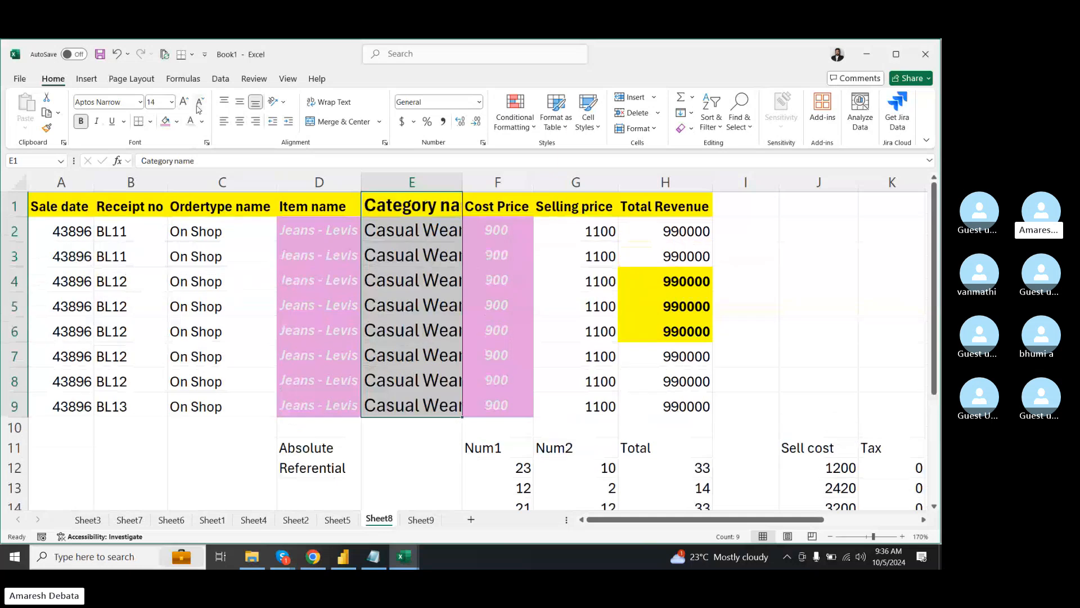
left_click(200, 103)
left_click(184, 103)
left_click(200, 103)
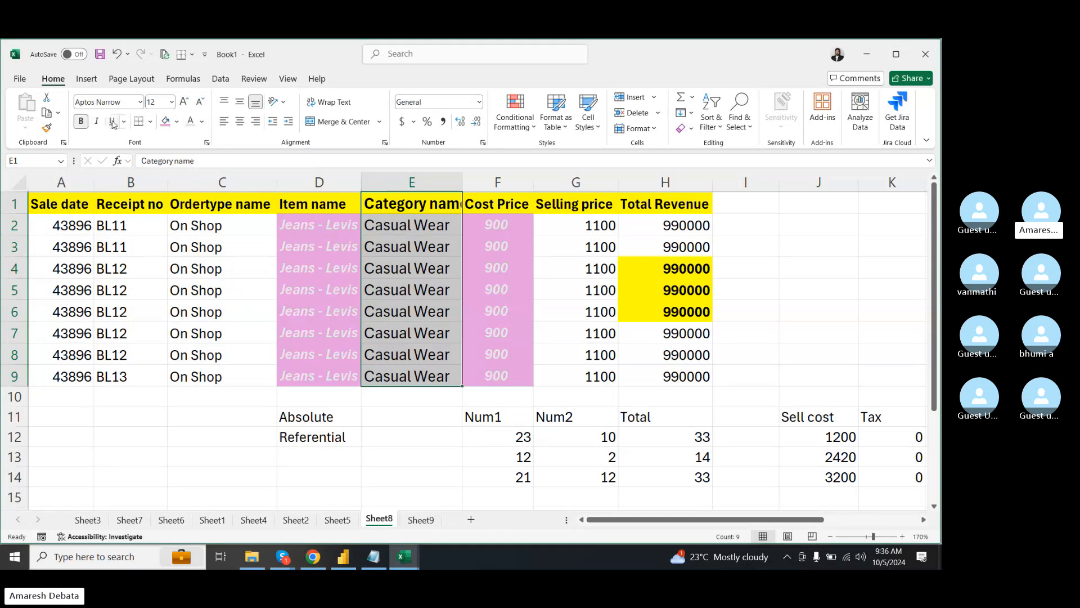
- Format the On Shop entry in C2 as bold and italic with a double underline
left_click(250, 253)
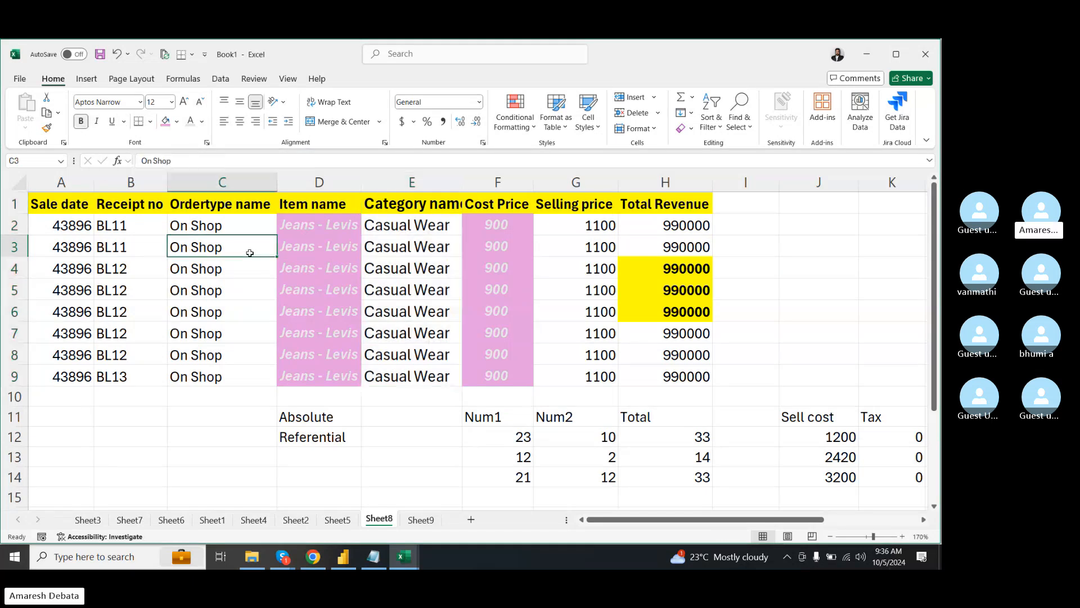
left_click(223, 229)
left_click(82, 121)
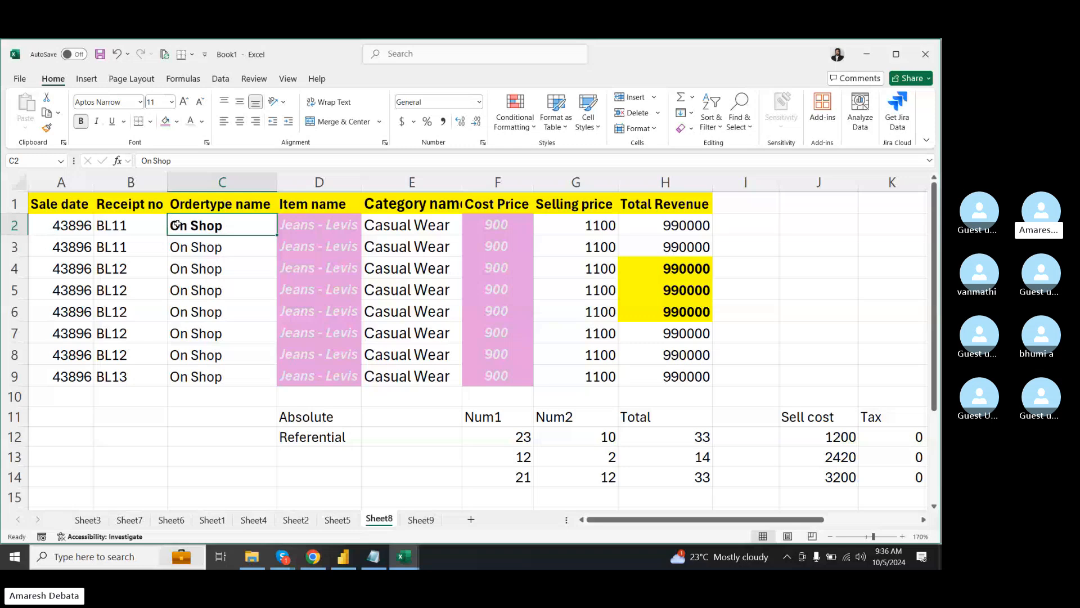
left_click(97, 121)
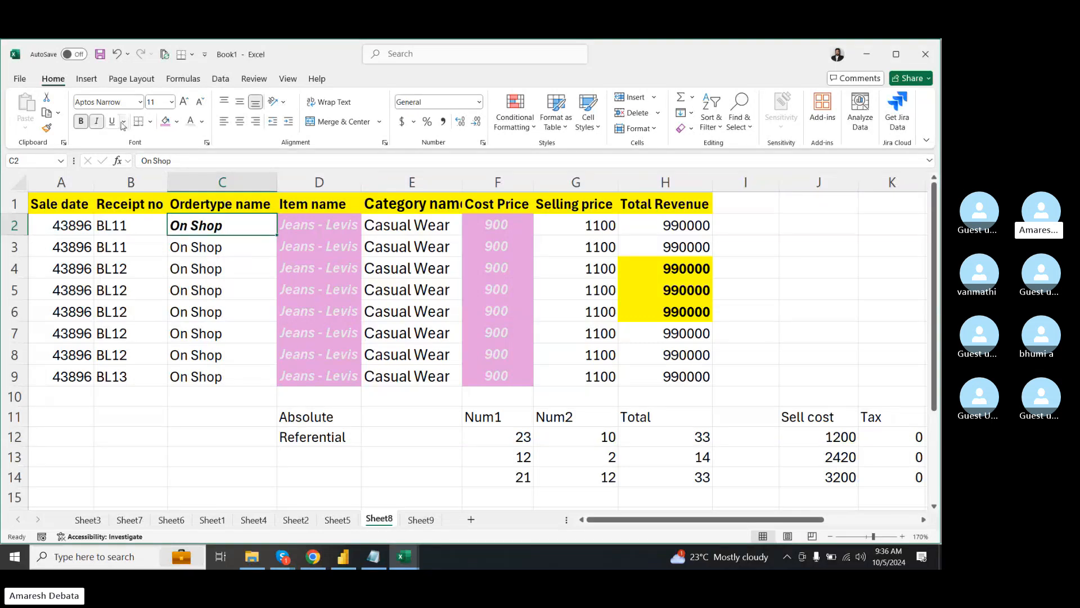
left_click(125, 122)
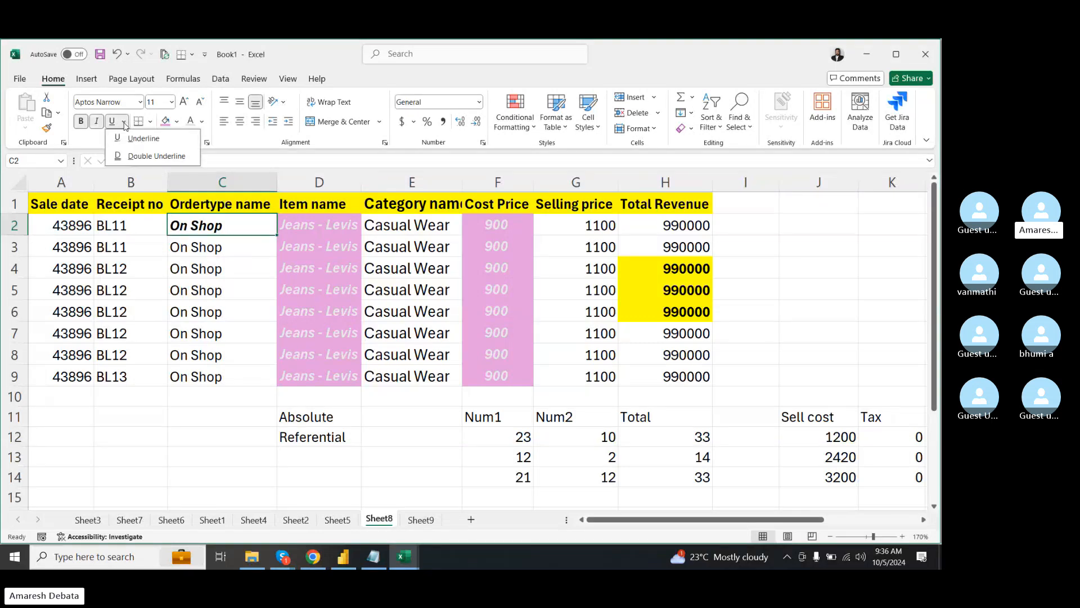
left_click(150, 156)
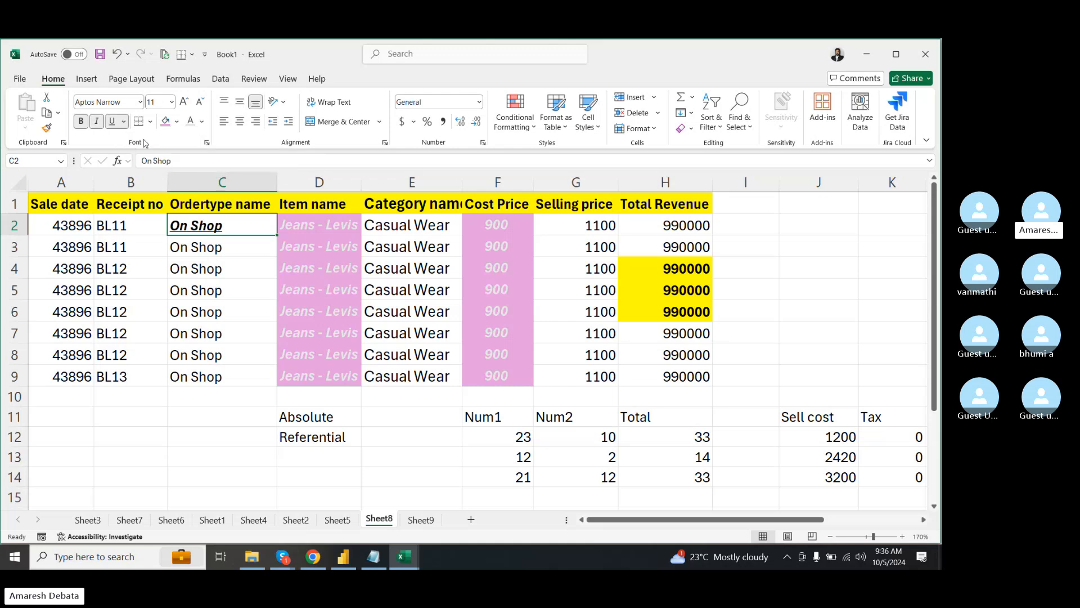
left_click(125, 122)
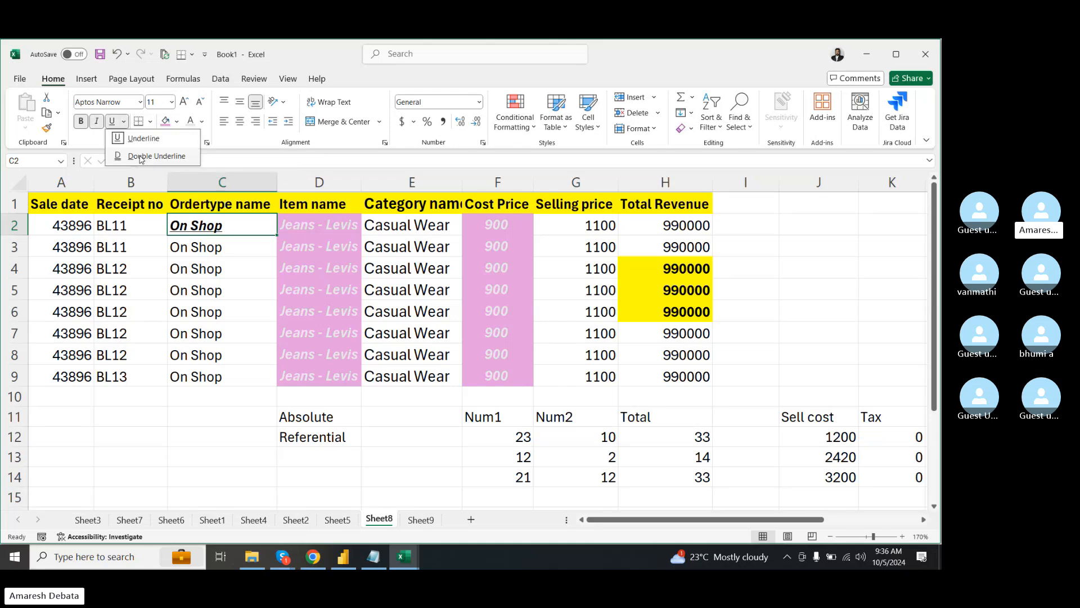
left_click(149, 156)
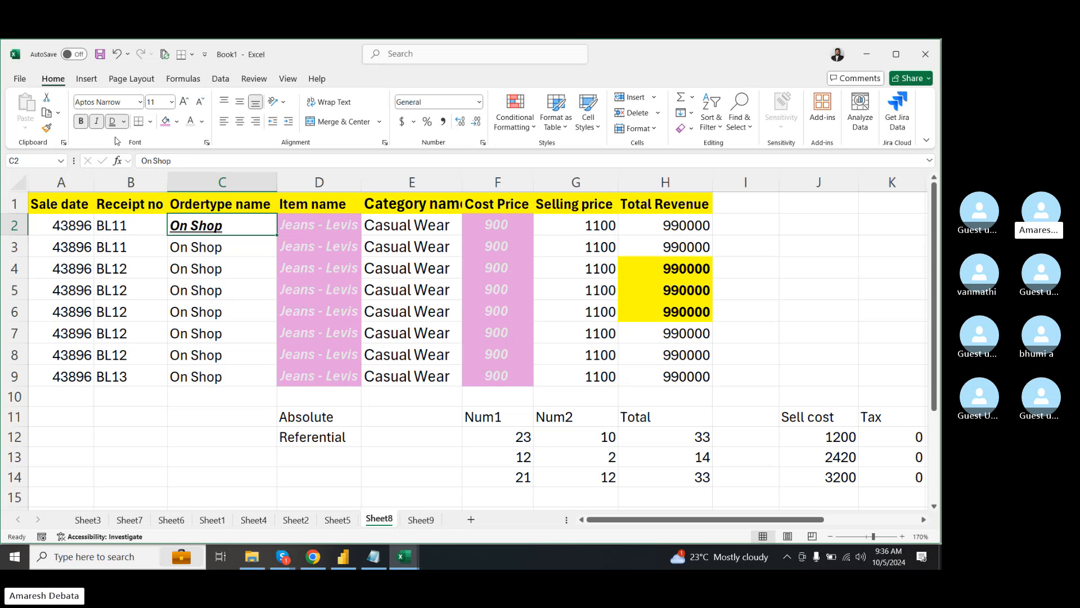
- Look over the border options available for cell C2 without applying any to the table
left_click(150, 121)
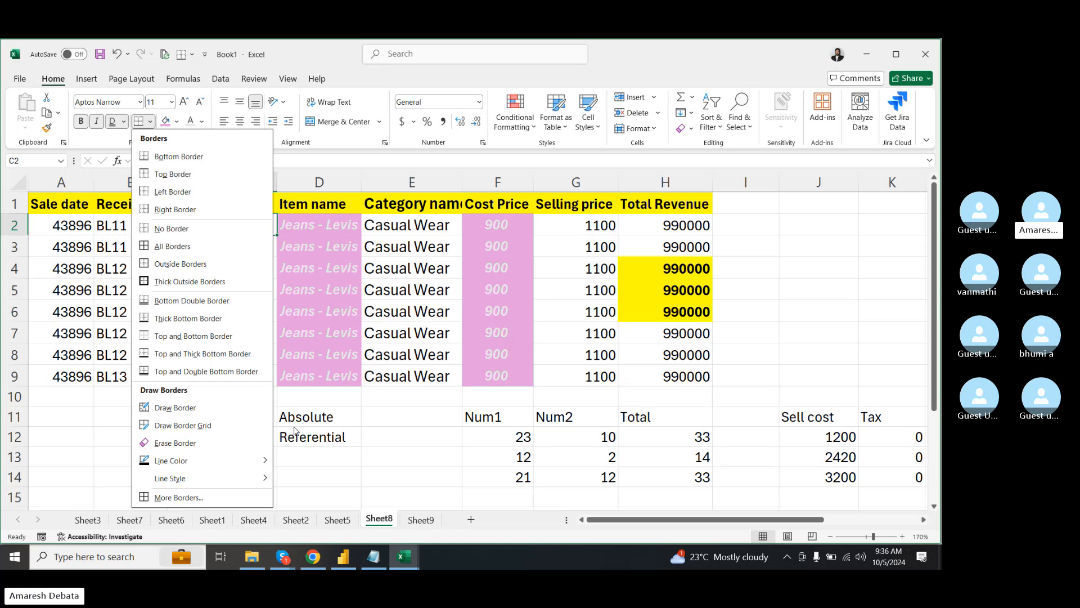
left_click(188, 318)
left_click_drag(52, 225, 729, 371)
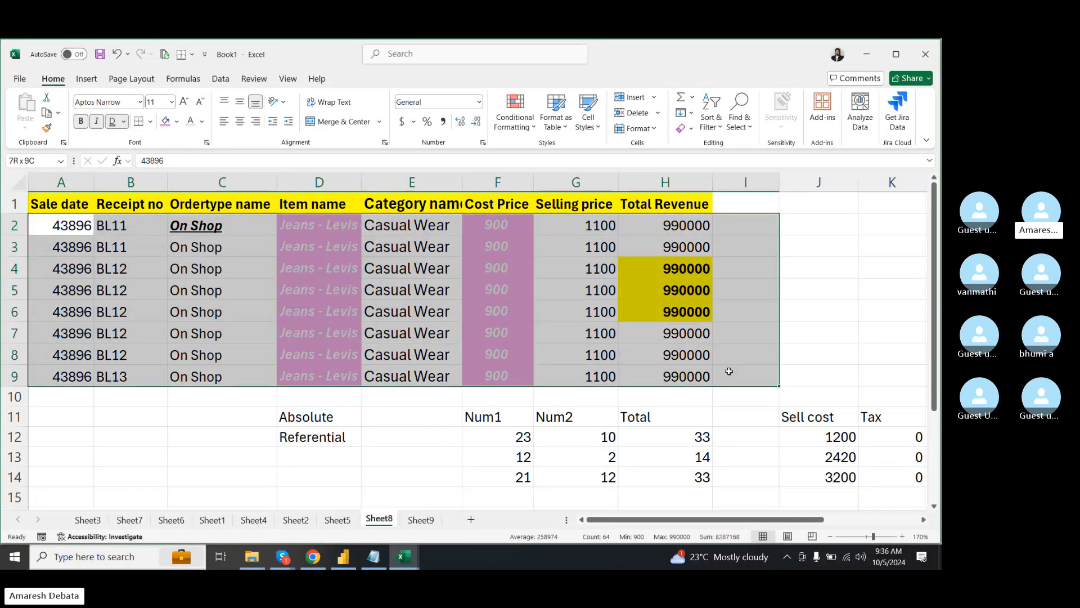
left_click(424, 453)
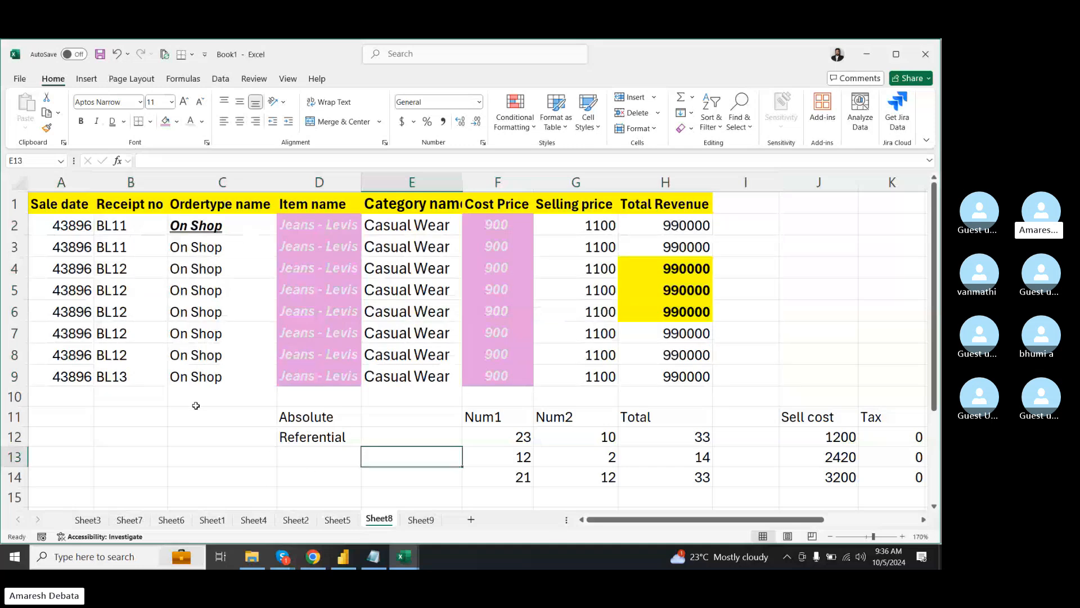
- Copy the plain format of A7 over A2:H9 with Format Painter to strip the fills and font styles from the table body
left_click(85, 333)
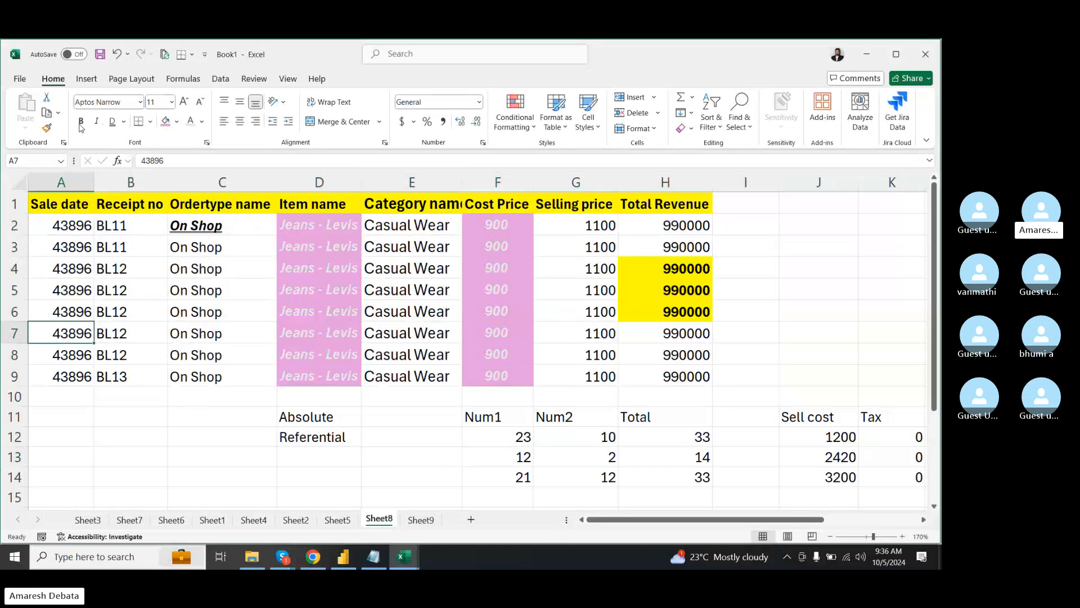
left_click(46, 128)
mouse_move(62, 226)
left_mouse_down()
mouse_move(437, 358)
mouse_move(652, 363)
mouse_move(687, 381)
left_mouse_up()
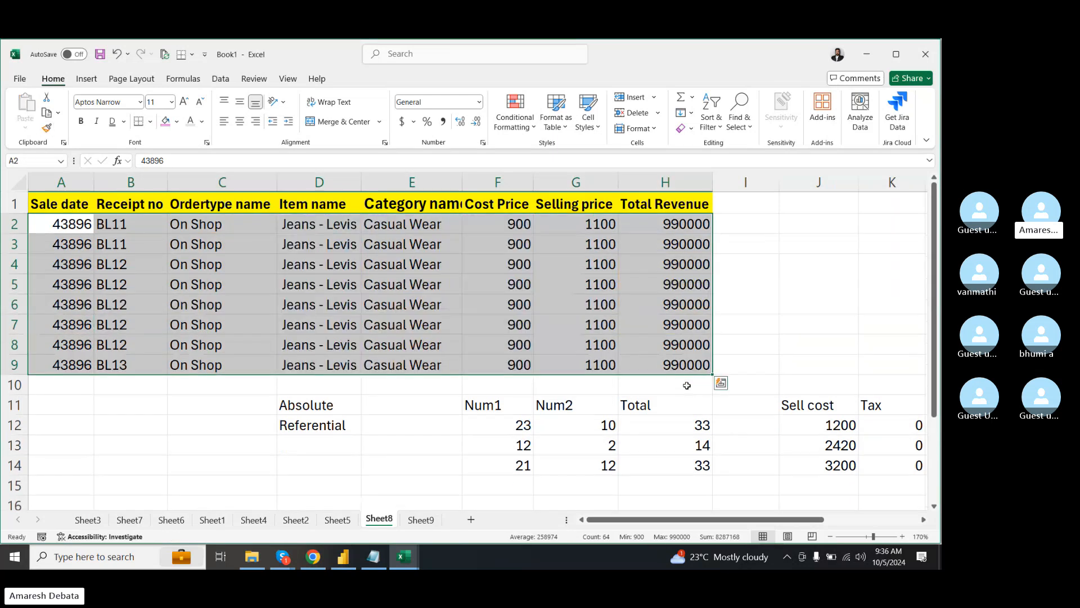
left_click(818, 283)
- Clear the practice data below the sales table, from C10 rightward through the Num1, Num2, Total, Sell cost and Tax blocks
left_click_drag(234, 386, 922, 495)
scroll(707, 410, "left", 3)
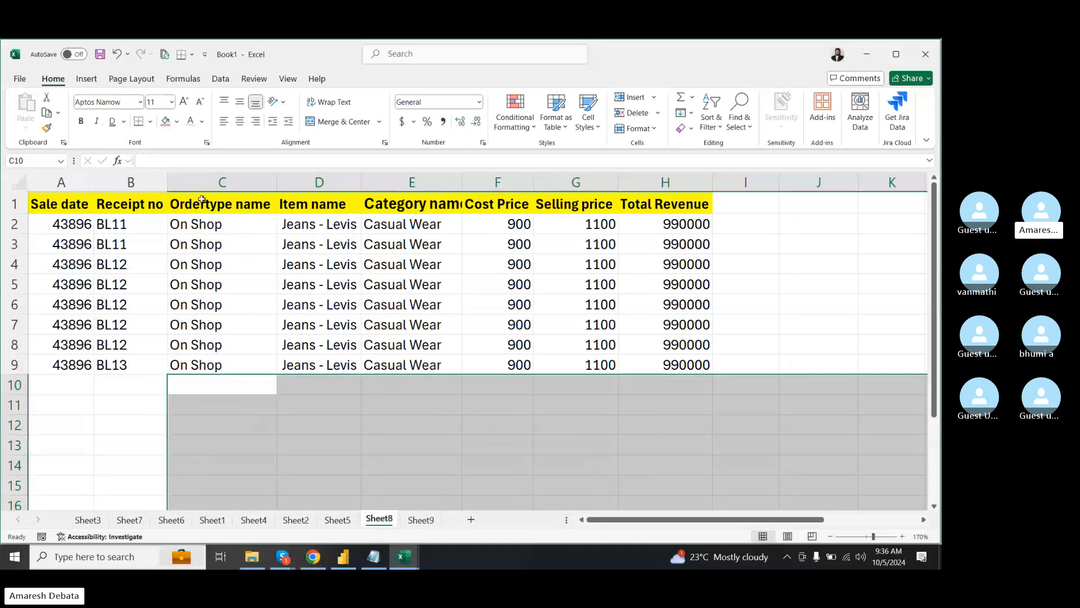
- Delete the entire Ordertype name and Receipt no columns from the sales table
left_click(200, 181)
right_click(199, 181)
left_click(253, 325)
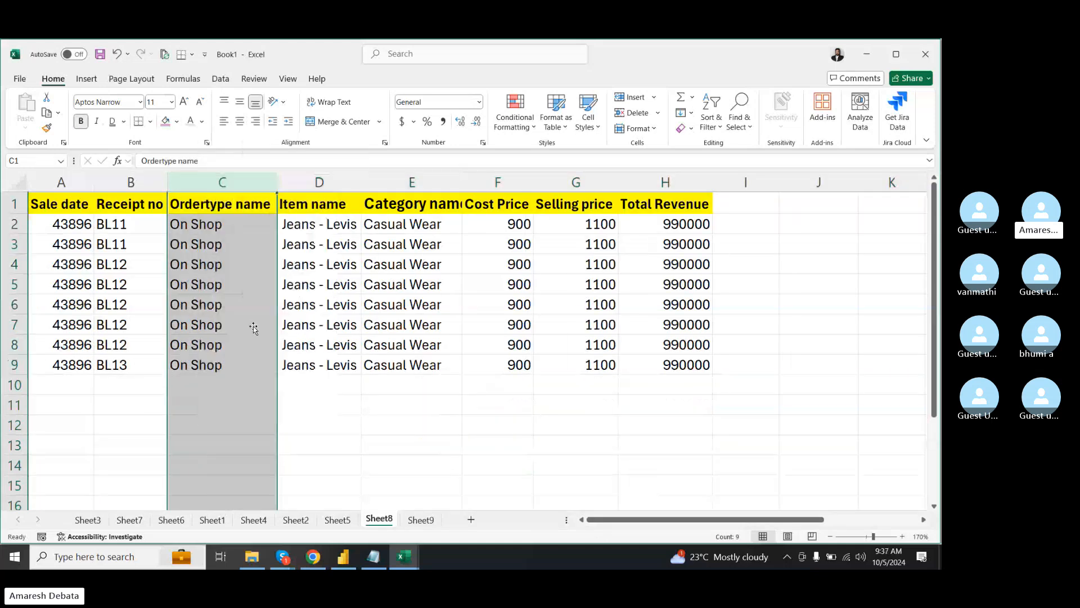
left_click(116, 184)
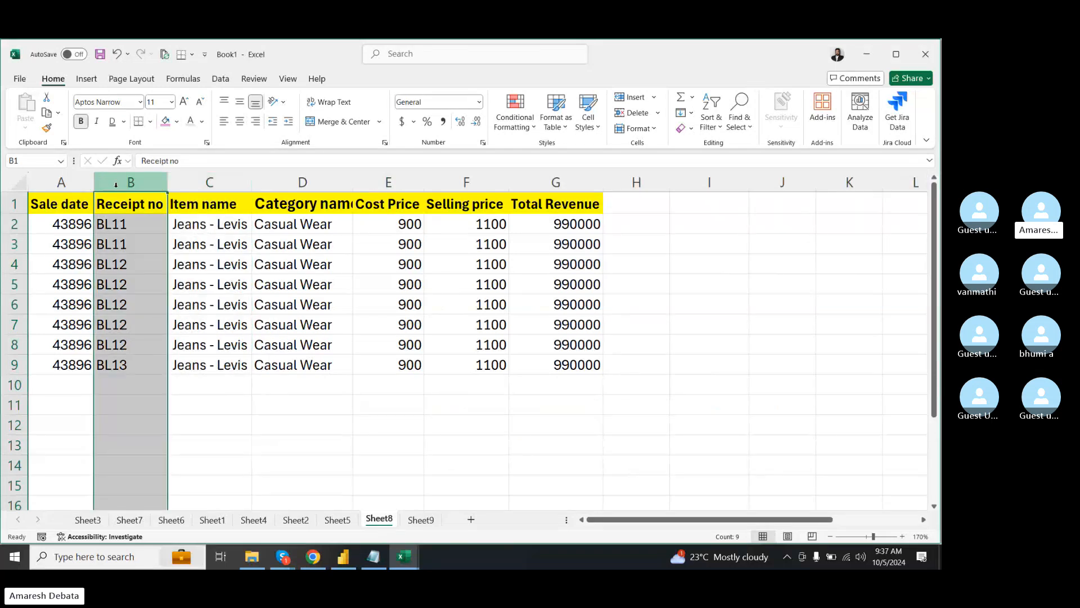
right_click(116, 184)
left_click(152, 326)
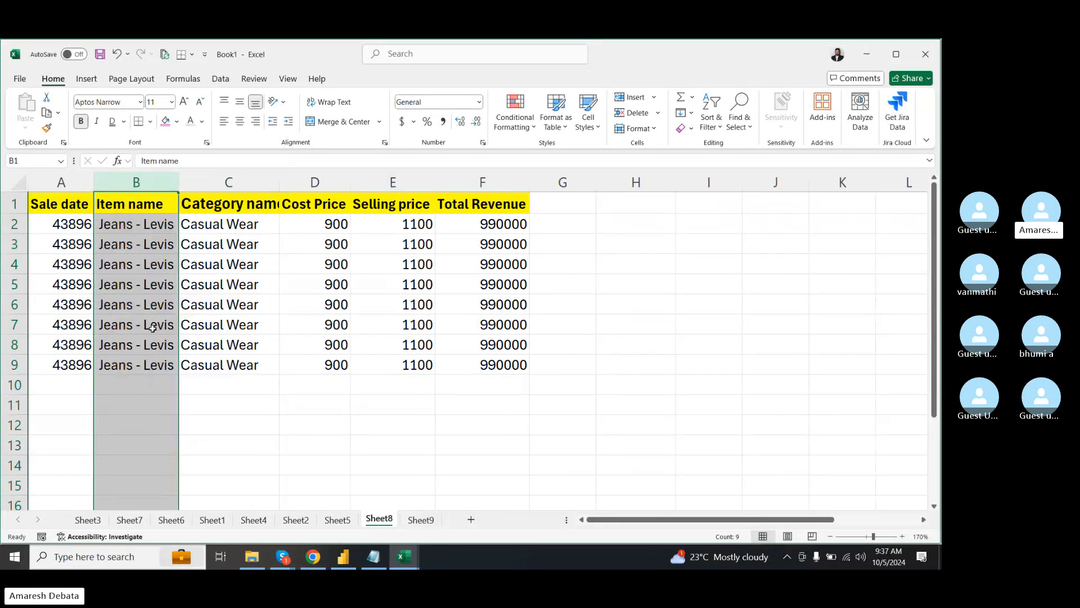
left_click(252, 399)
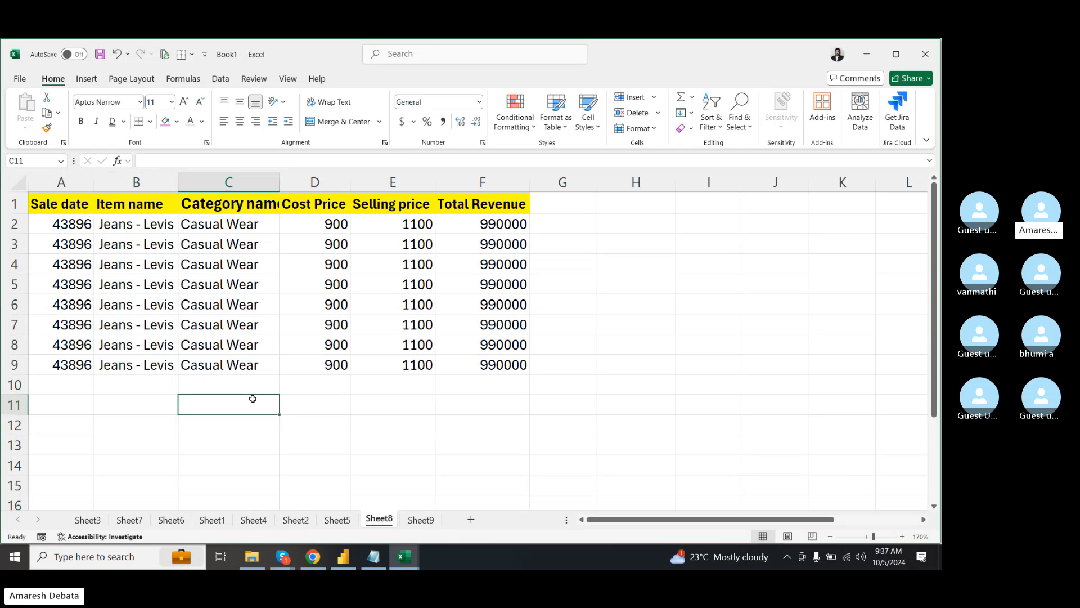
- Autofit the width of all columns in the sheet to their contents
left_click(10, 183)
double_click(94, 182)
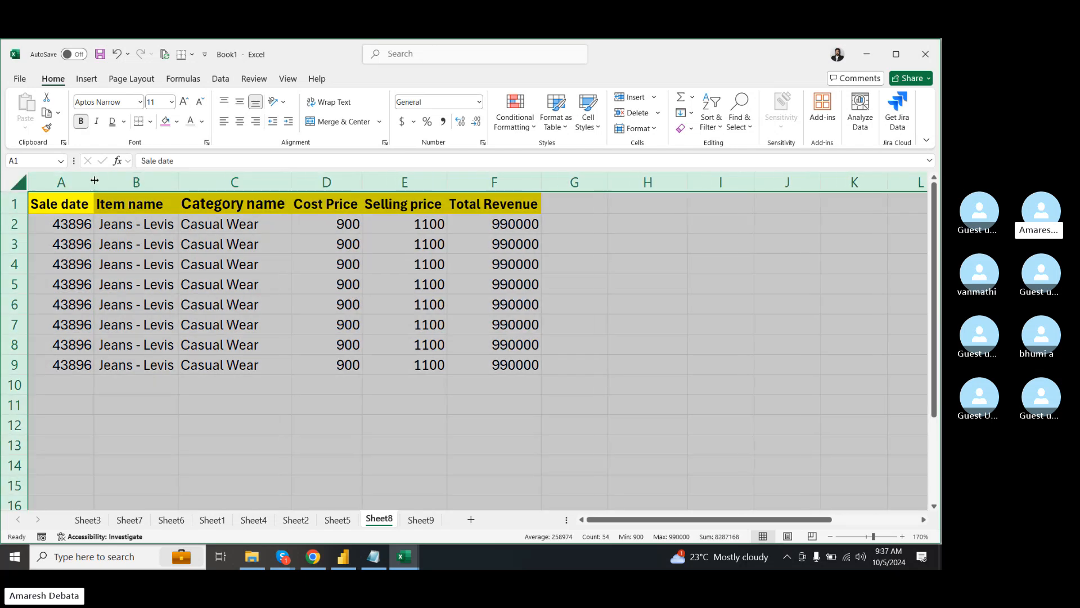
left_click(239, 387)
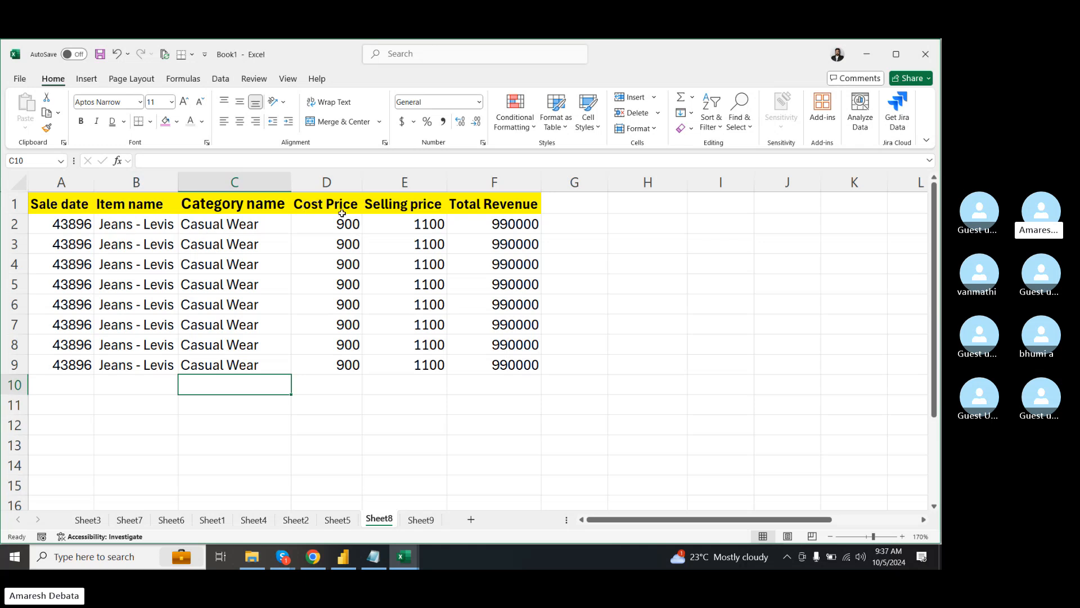
- Make the Cost Price values in D2:D3 bold and fill those cells with pink
left_click_drag(330, 225, 338, 239)
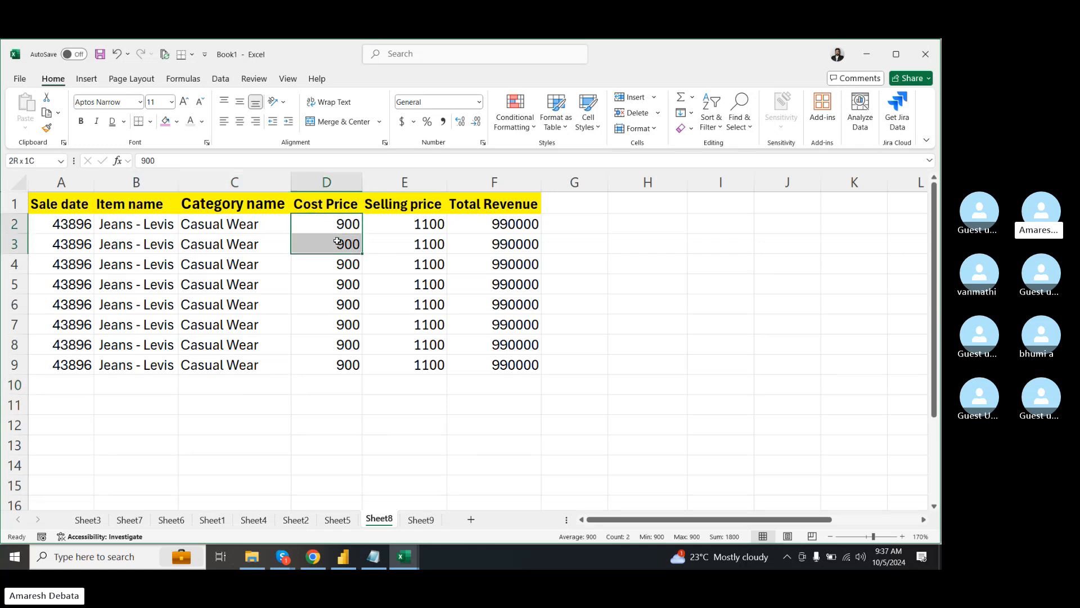
left_click(81, 121)
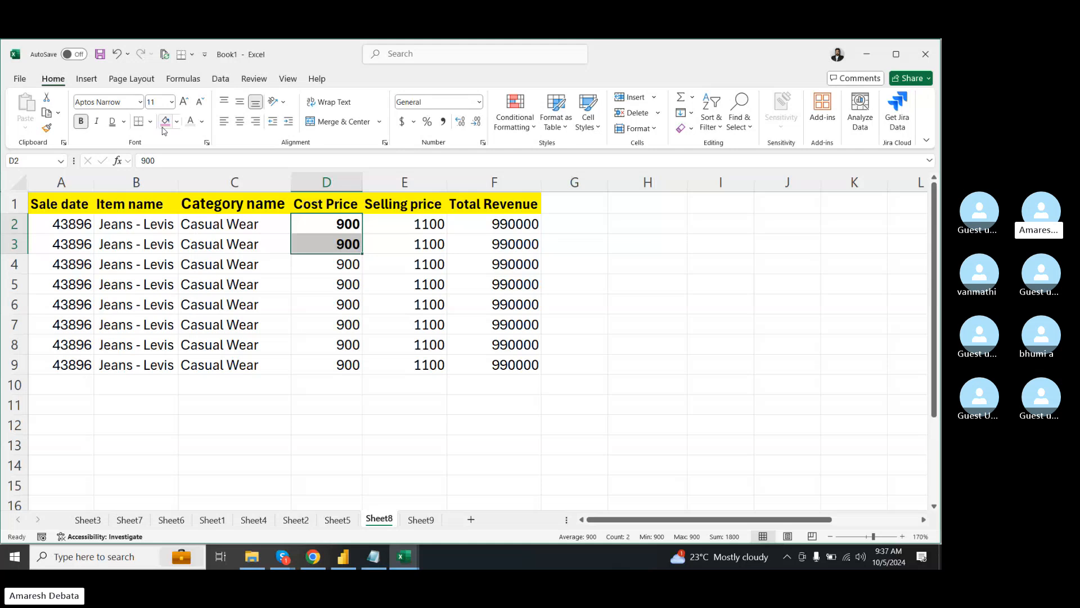
left_click(167, 122)
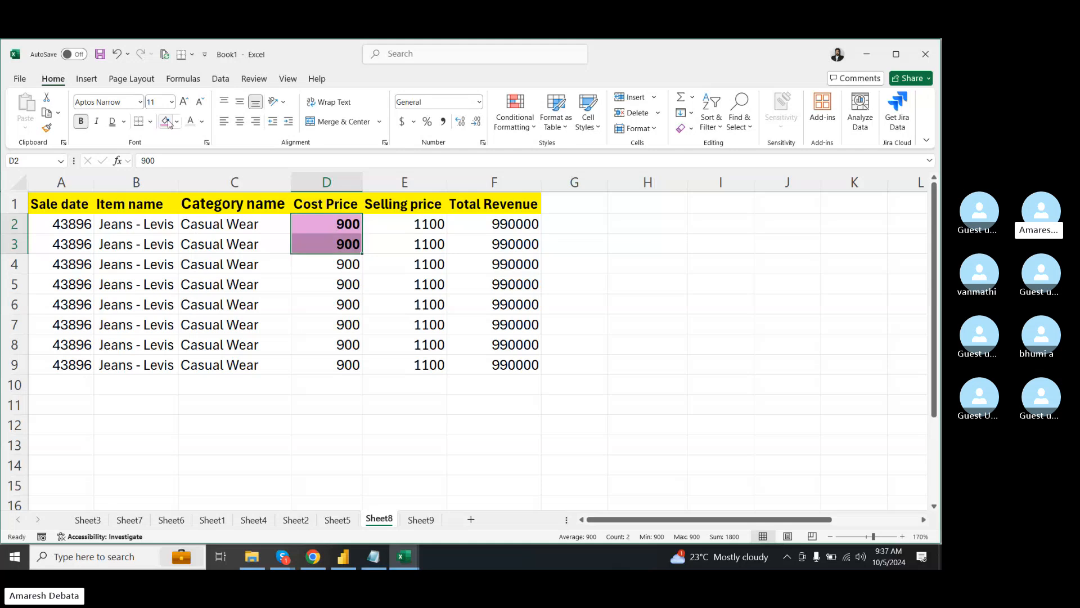
left_click(230, 405)
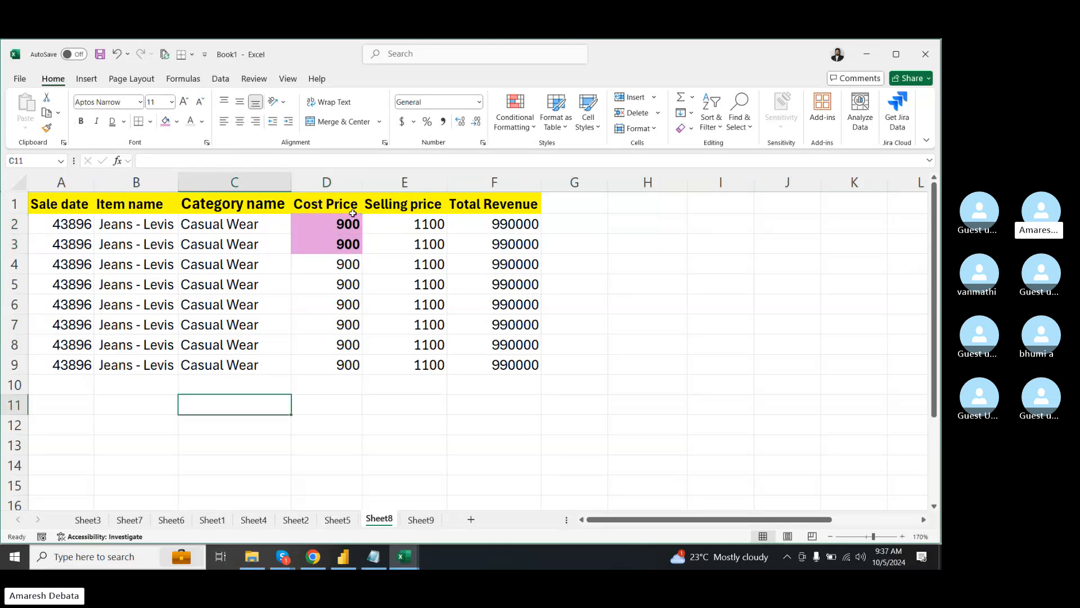
- Copy the formatting of D2:D3 onto the Sale date cells A2:A3 with Format Painter
left_click_drag(353, 215, 350, 244)
left_click(46, 128)
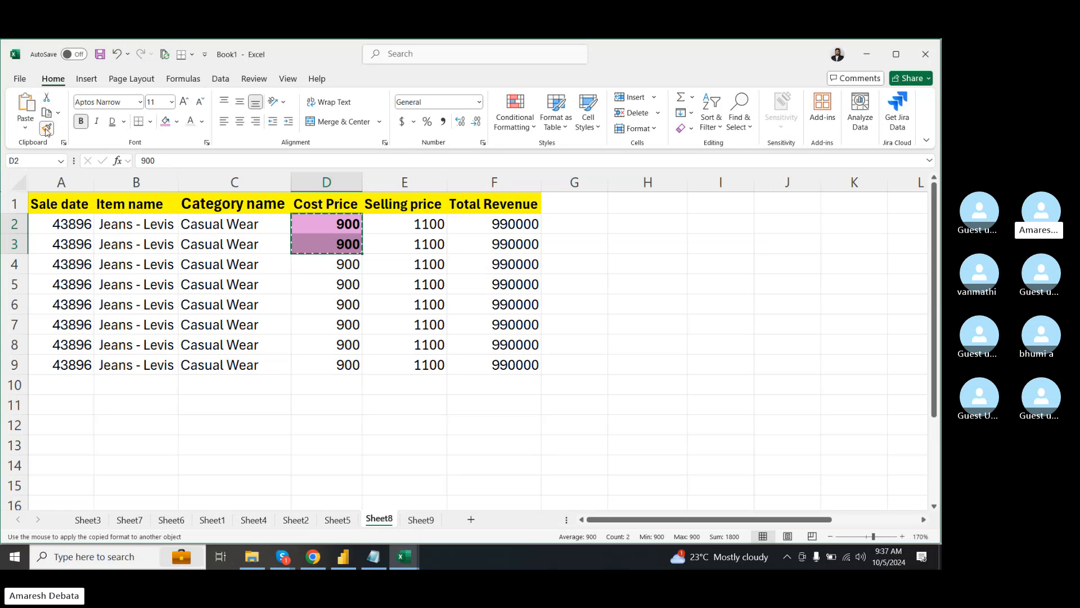
left_click(65, 224)
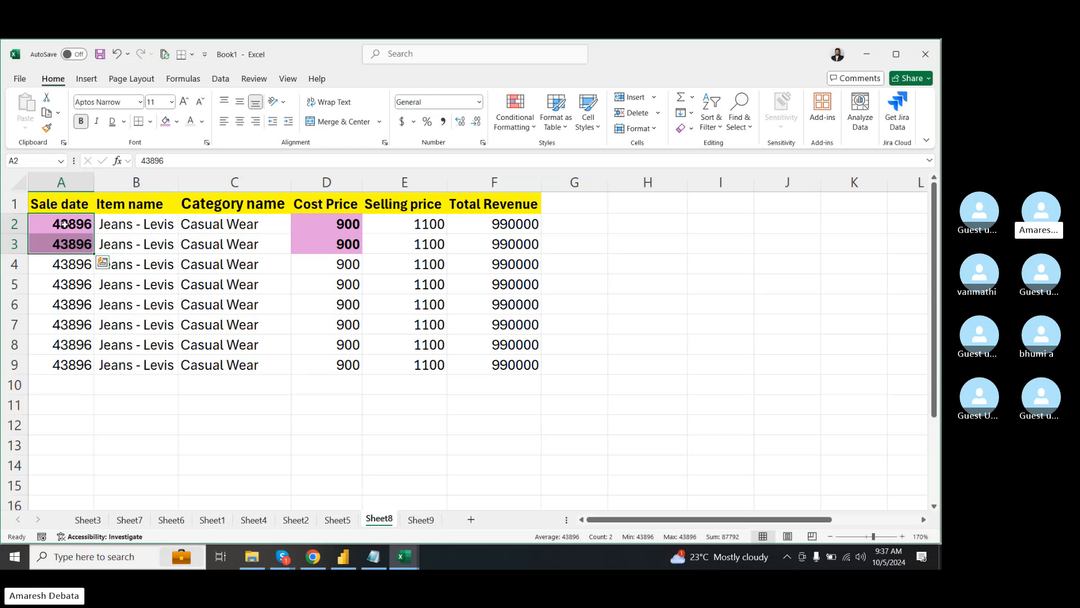
left_click(233, 267)
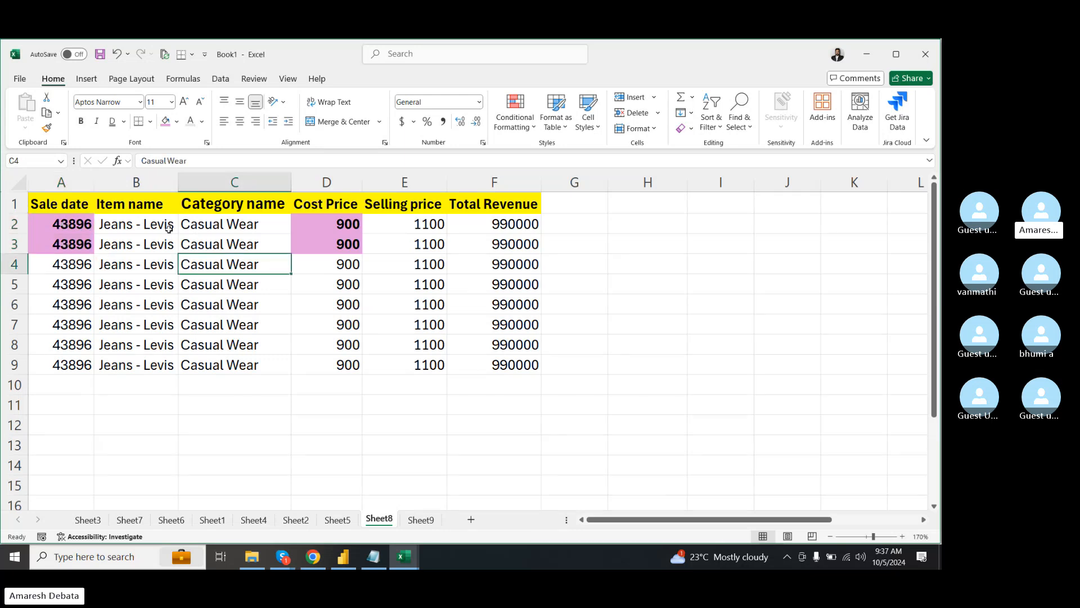
- Select the Item name data from B2 down to B9
left_click(160, 225)
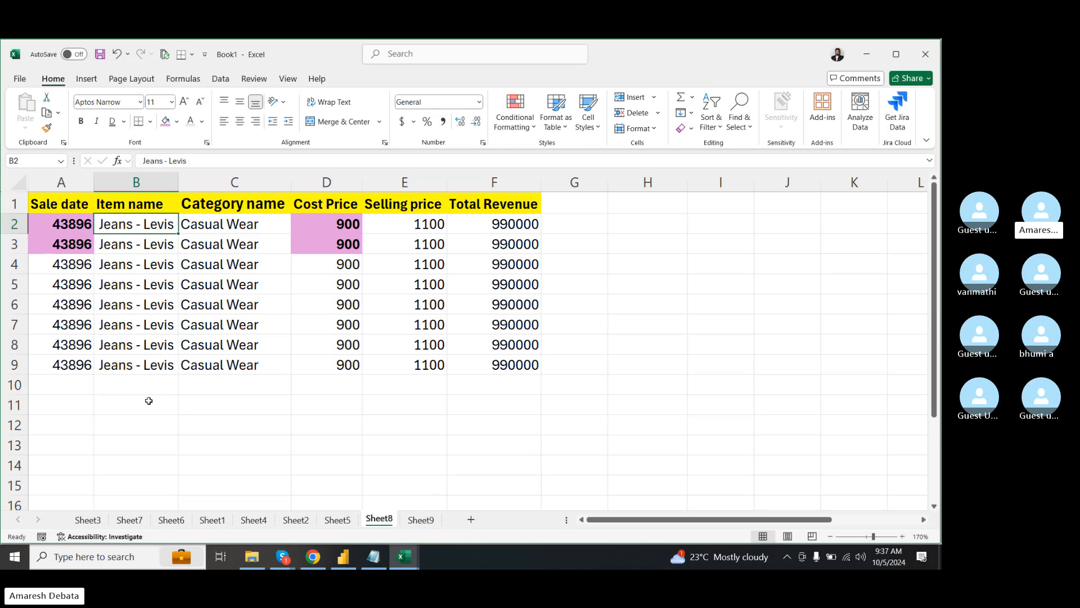
key("ctrl+shift+Down")
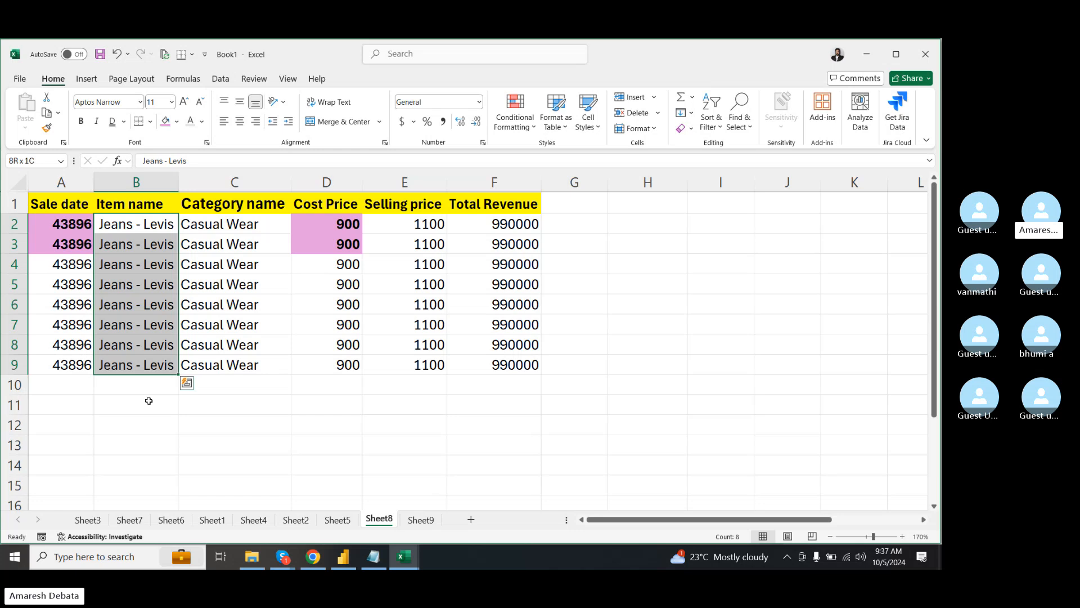
left_click(268, 418)
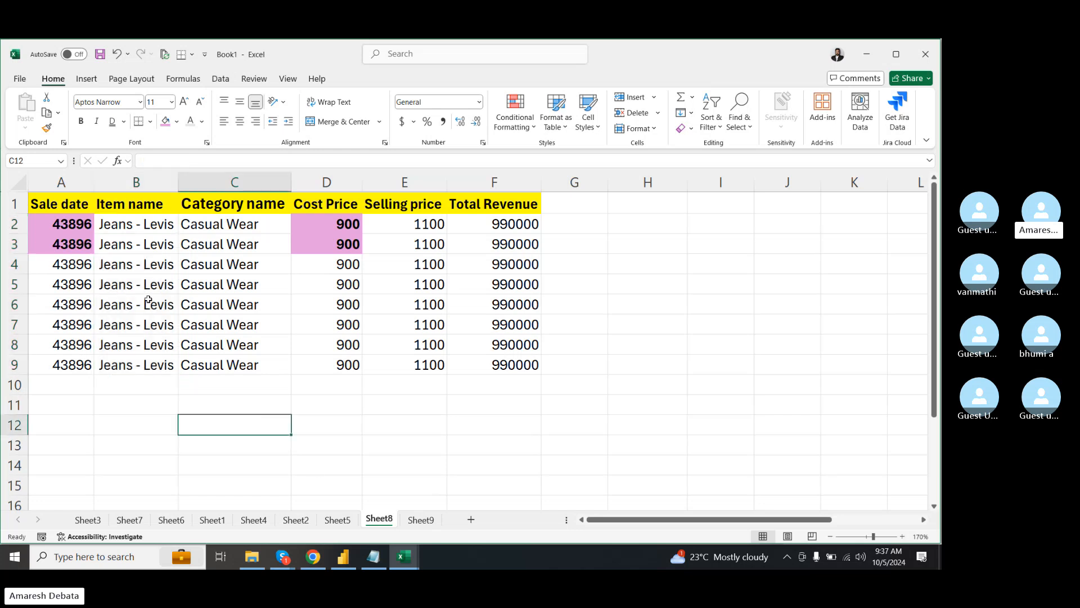
left_click(144, 225)
key("ctrl+shift+Down")
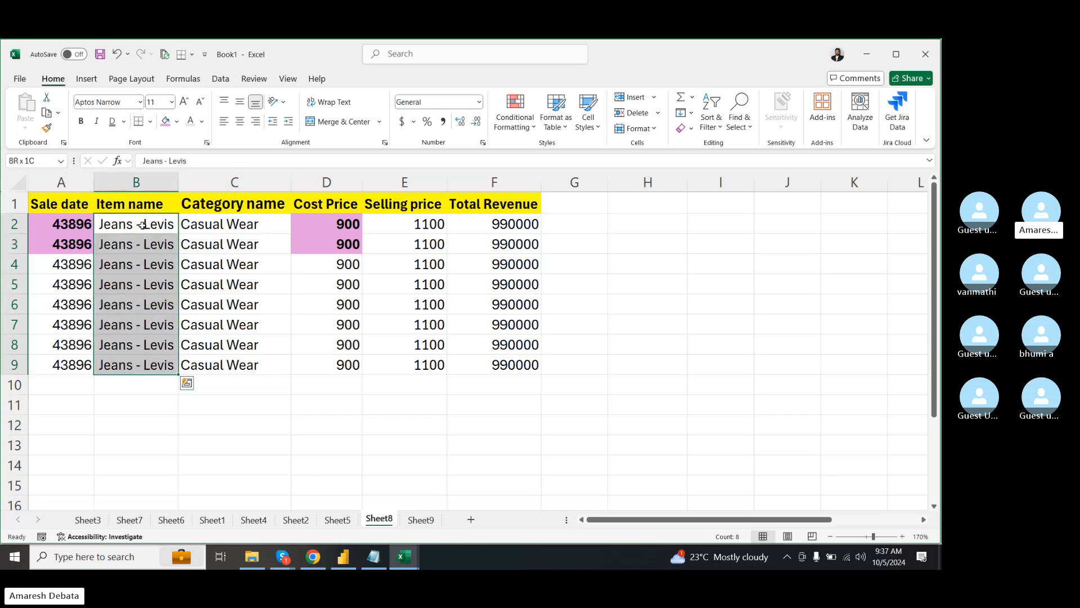
- Select the last data row from A9 across to F9, extend it up and back down, and clear the selection
left_click(65, 366)
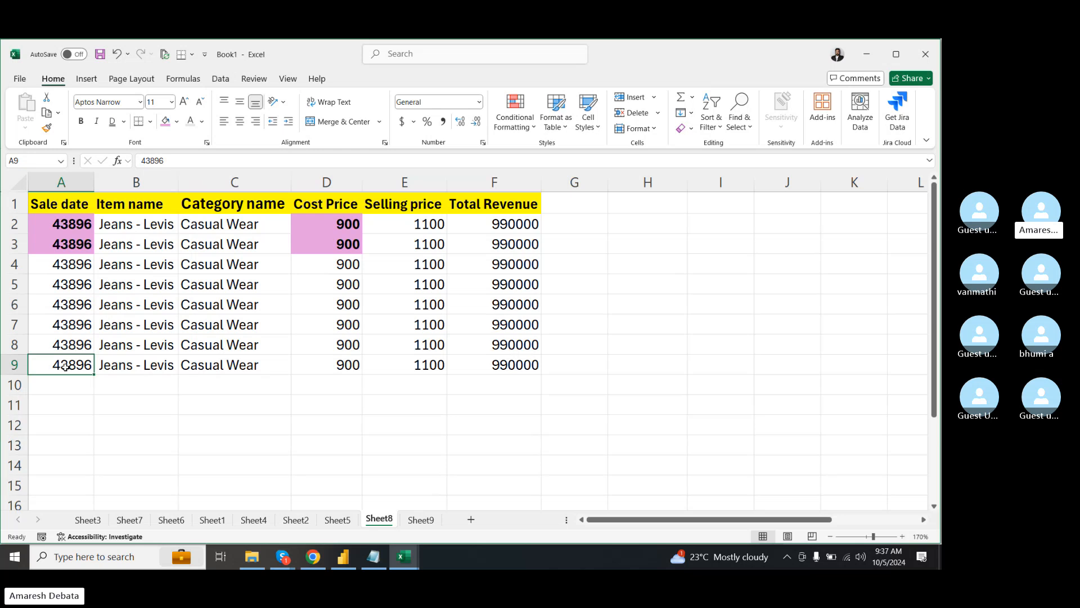
key("ctrl+shift+Right")
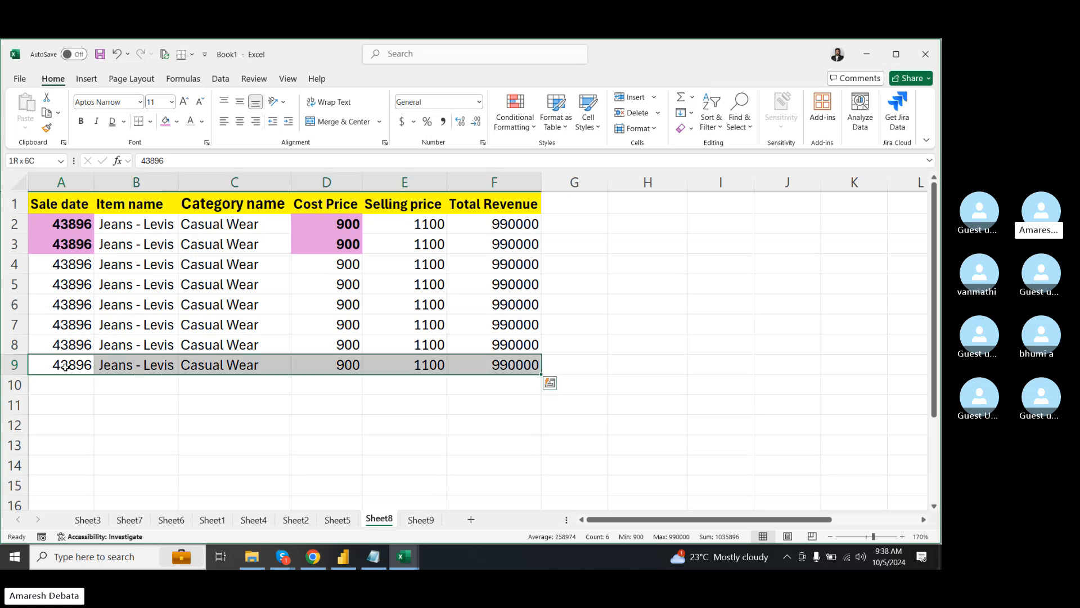
key("ctrl+shift+Up")
key("ctrl+shift+Down")
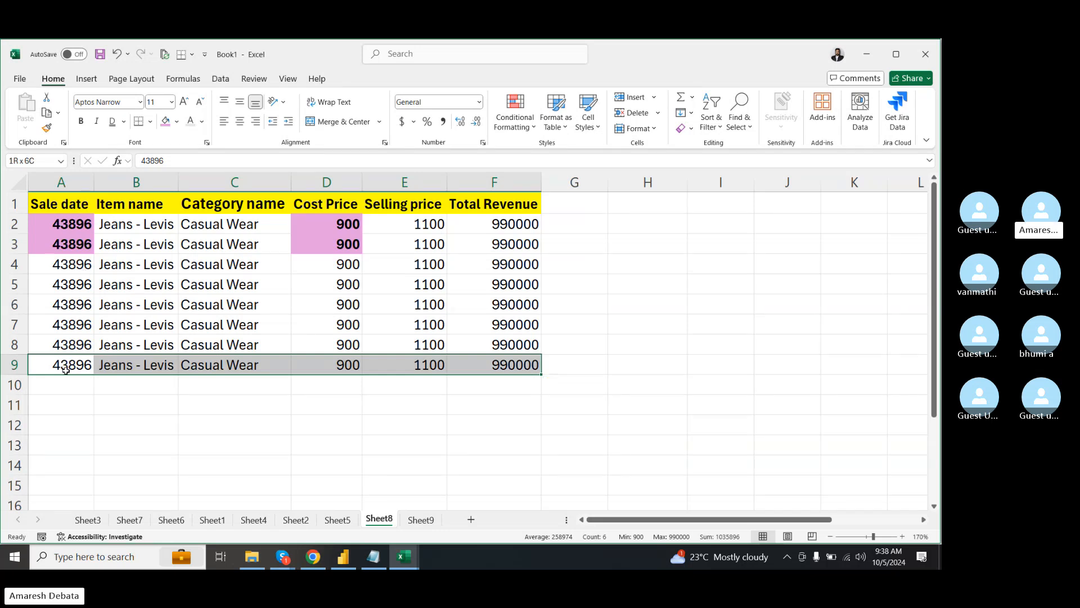
left_click(357, 403)
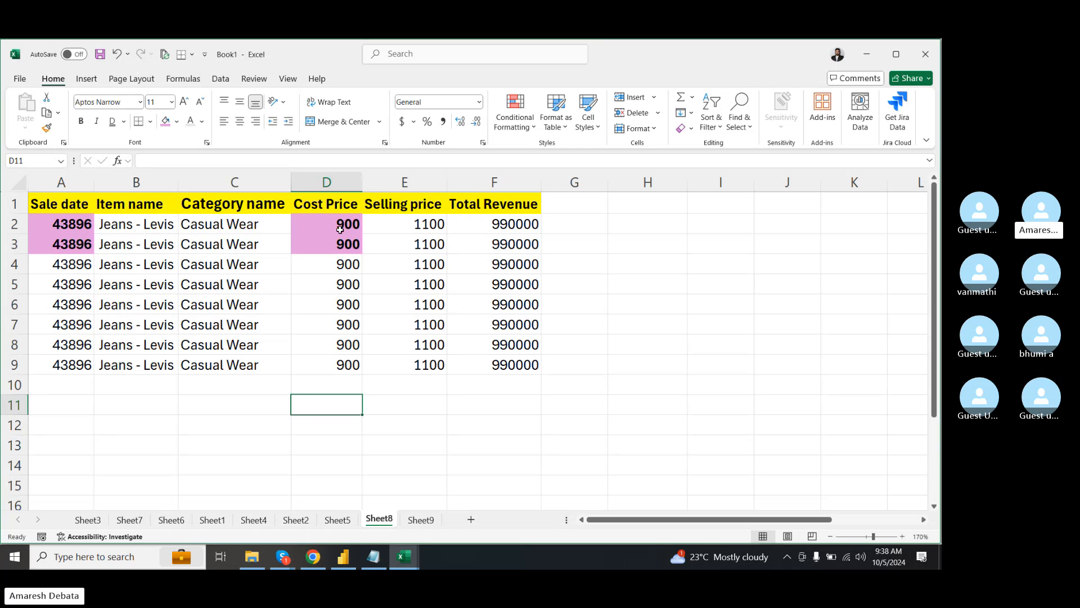
- Apply the formatting of D2:D3 to all Sale date values in A2:A9 with Format Painter
left_click_drag(338, 224, 337, 243)
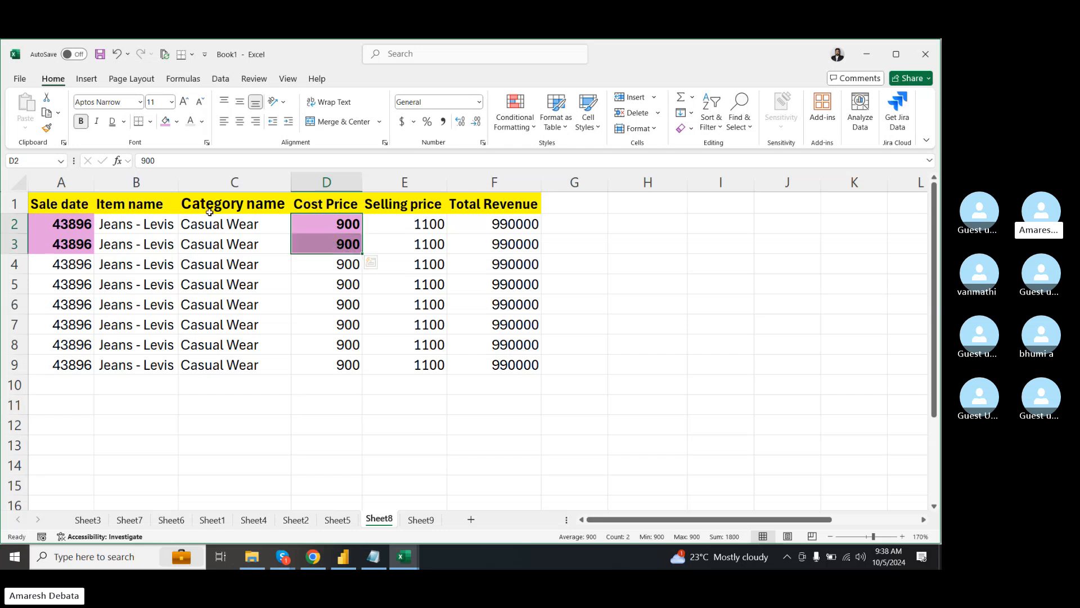
left_click(47, 128)
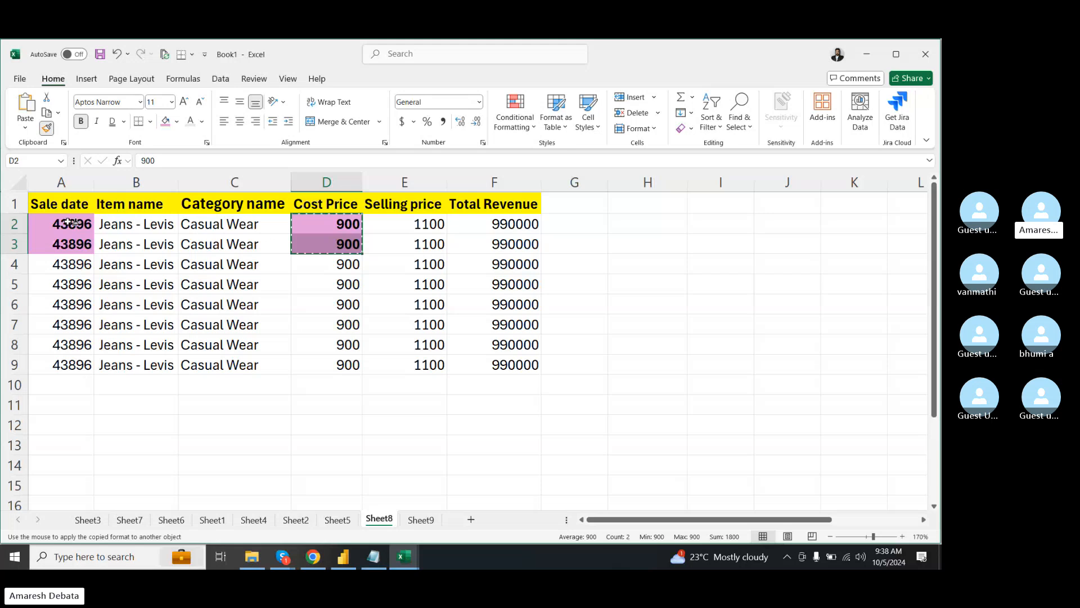
mouse_move(72, 222)
left_mouse_down()
mouse_move(48, 511)
mouse_move(66, 318)
left_mouse_up()
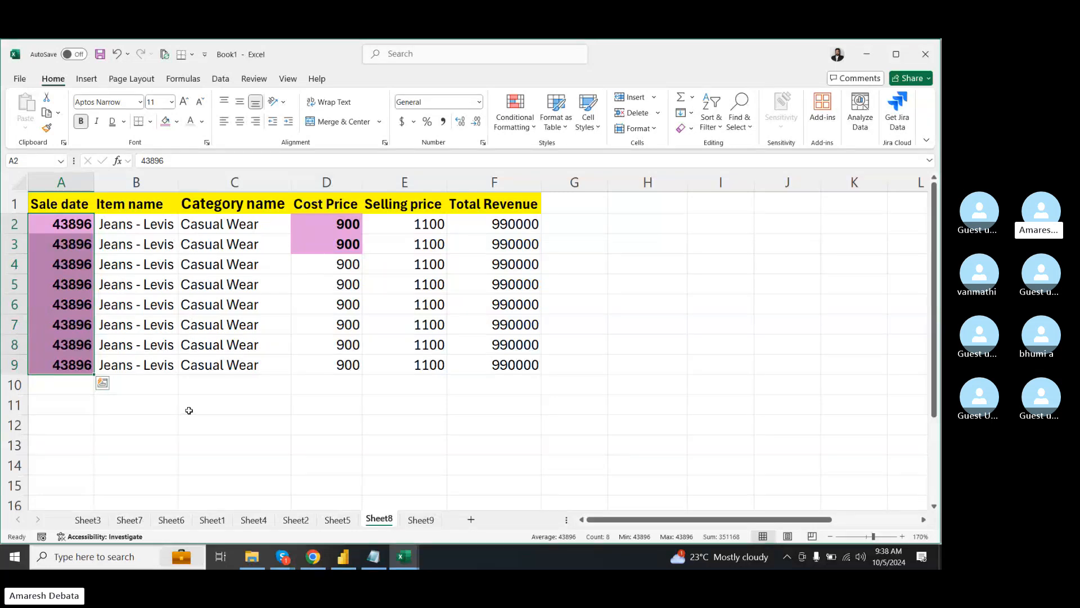
left_click(154, 239)
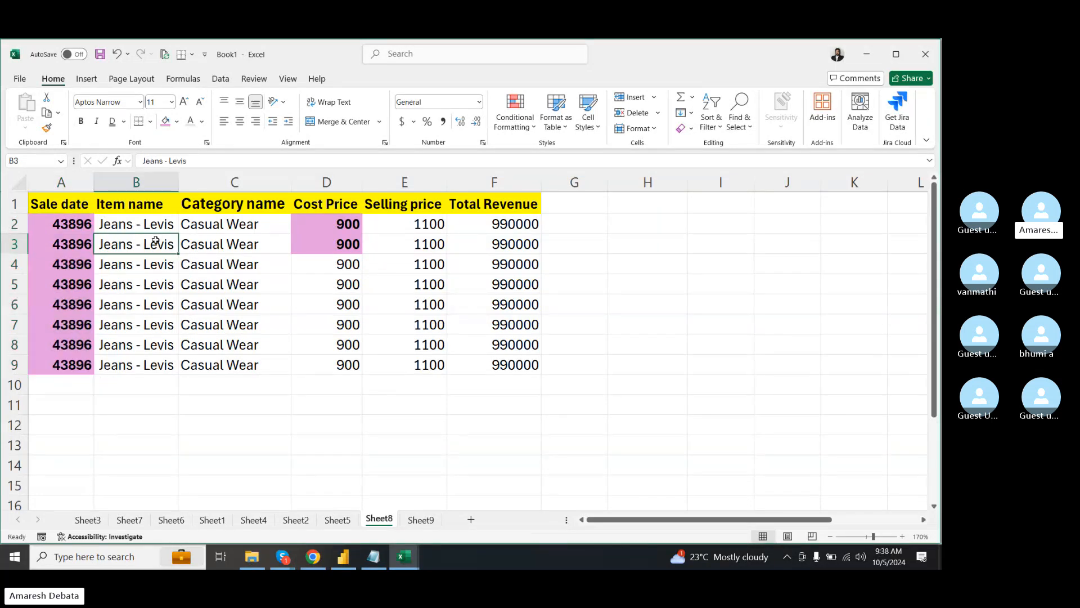
- Select the whole table A1:F9, clear the selection, and reselect it by extending from A1 to the last row and column
left_click(63, 203)
left_click_drag(63, 203, 504, 357)
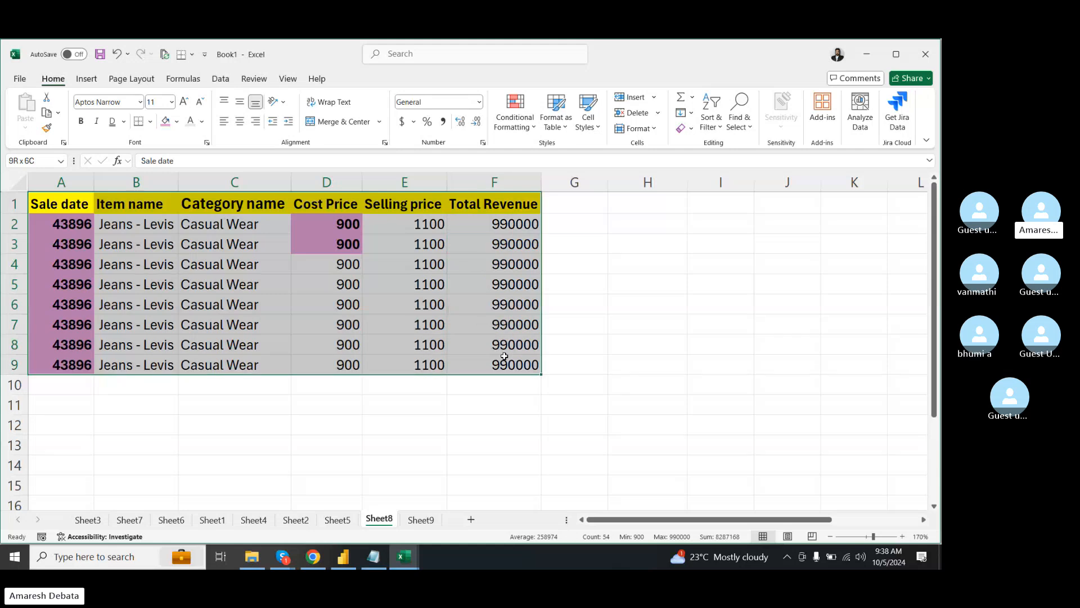
left_click(682, 300)
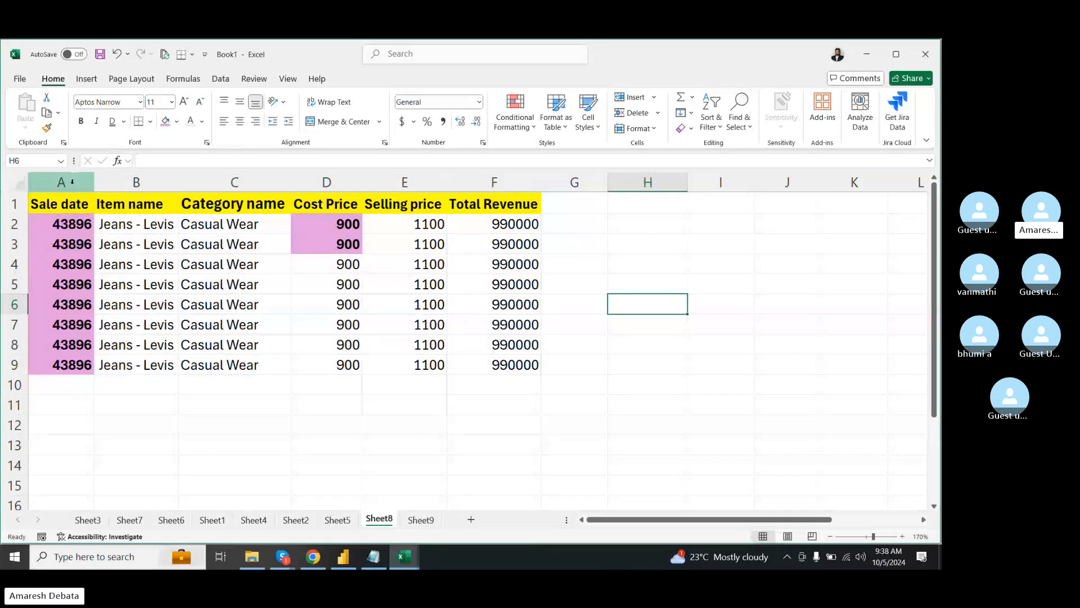
left_click(54, 206)
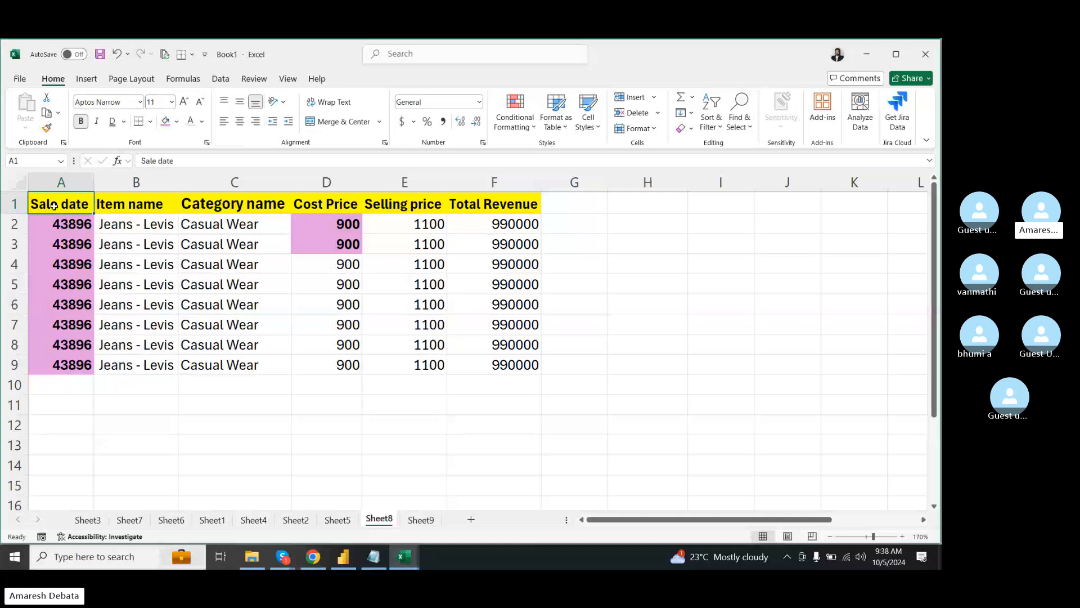
key("ctrl+shift+Down")
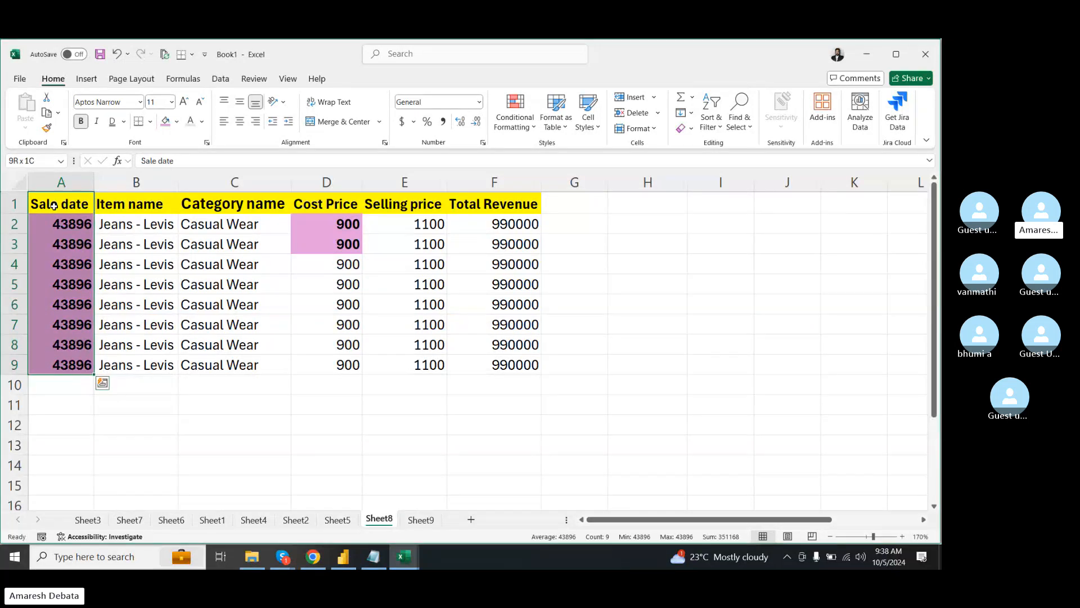
key("ctrl+shift+Right")
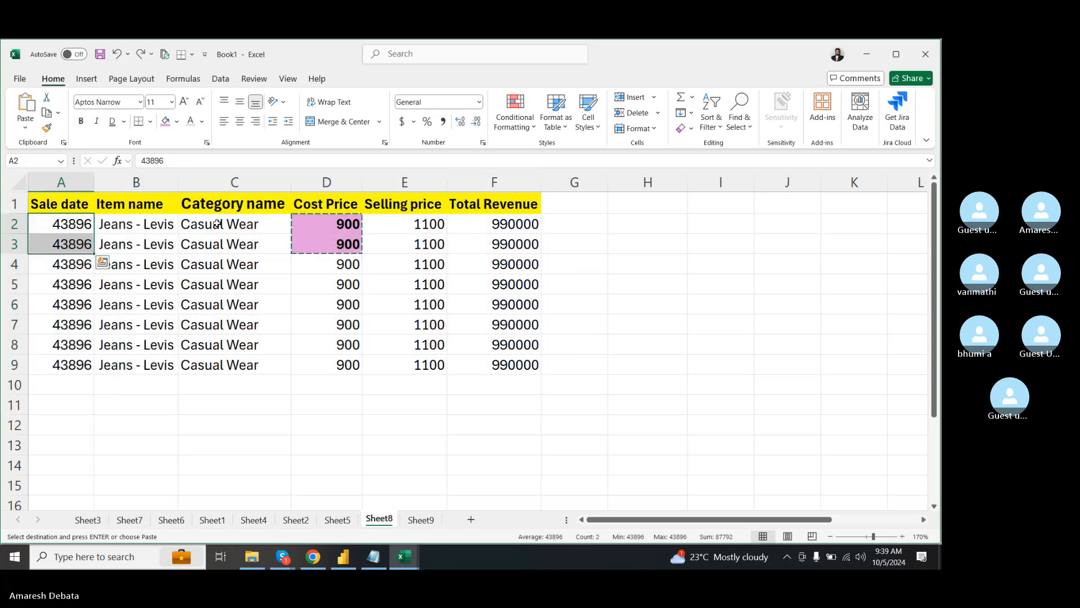
- Restore plain formatting on D2:D3 by copying the format of D4 over D2:D4 with Format Painter
left_click_drag(326, 224, 326, 244)
key("ctrl+c")
left_click(265, 344)
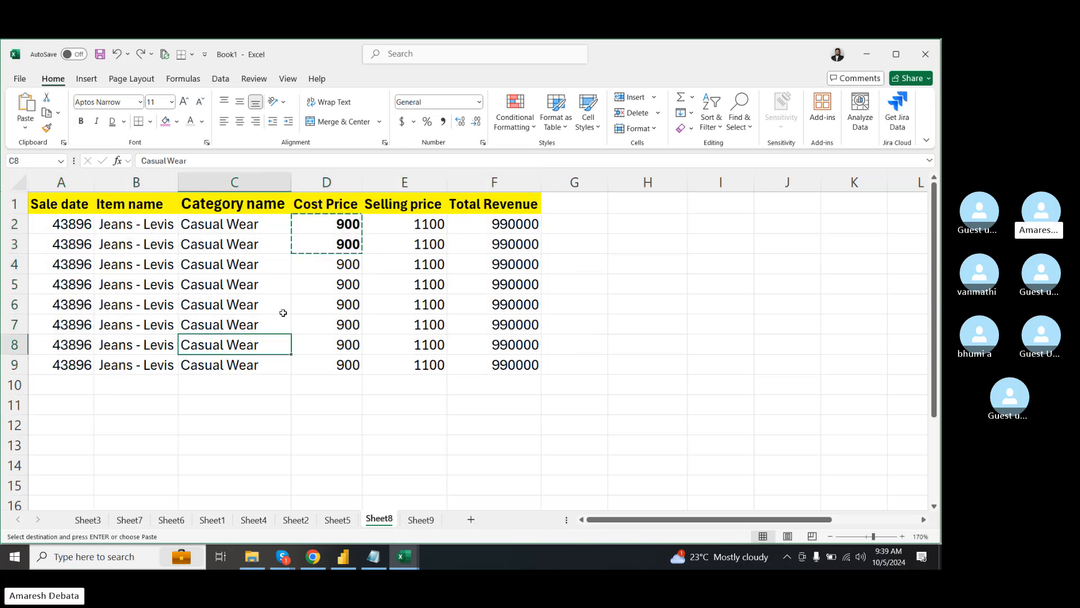
left_click(338, 268)
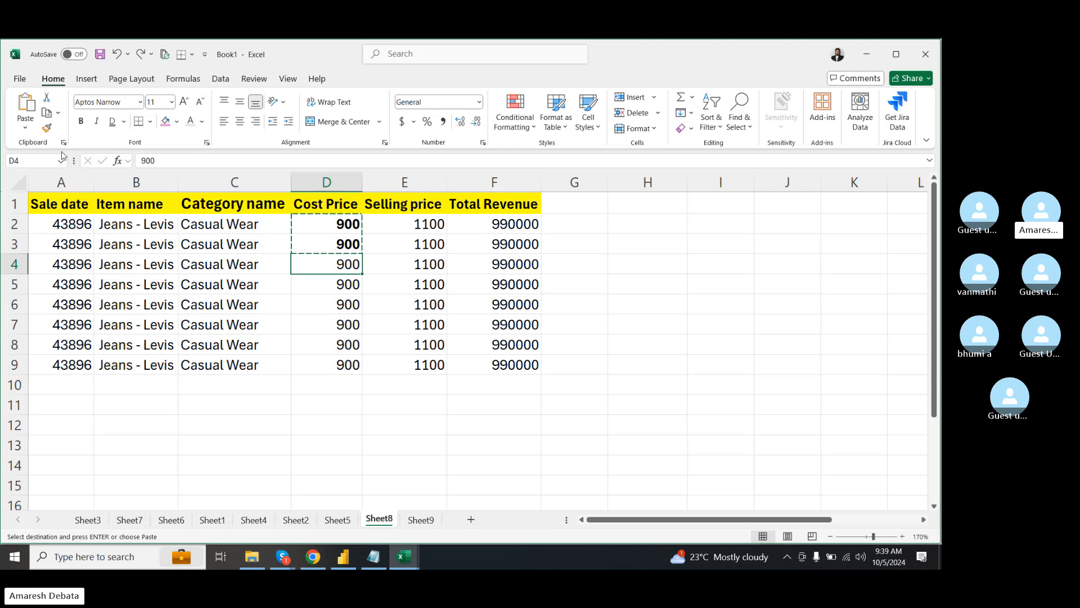
left_click(47, 127)
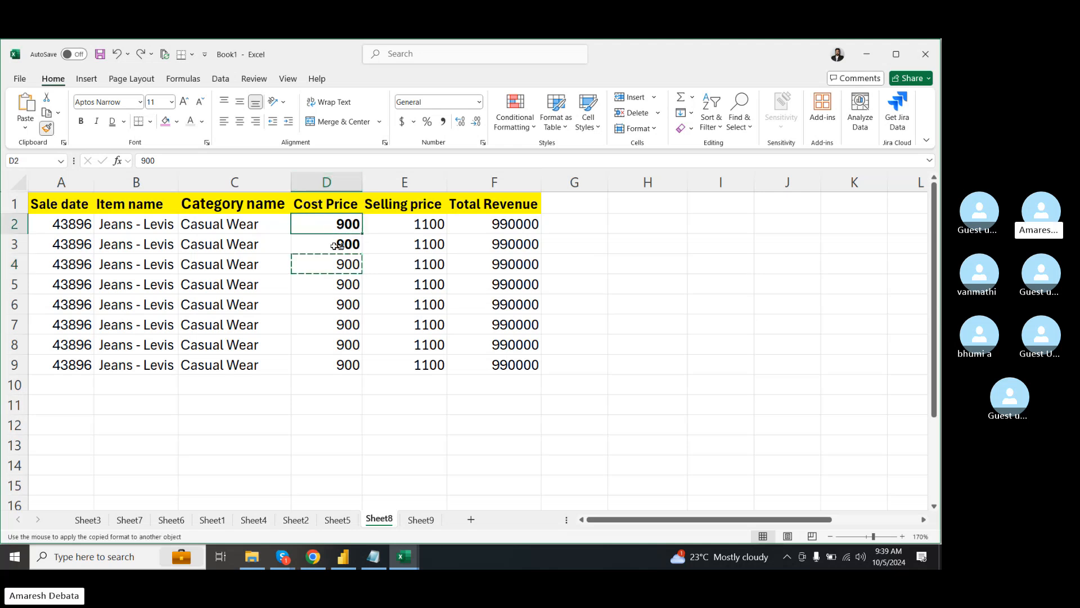
left_click_drag(337, 224, 338, 264)
left_click(696, 349)
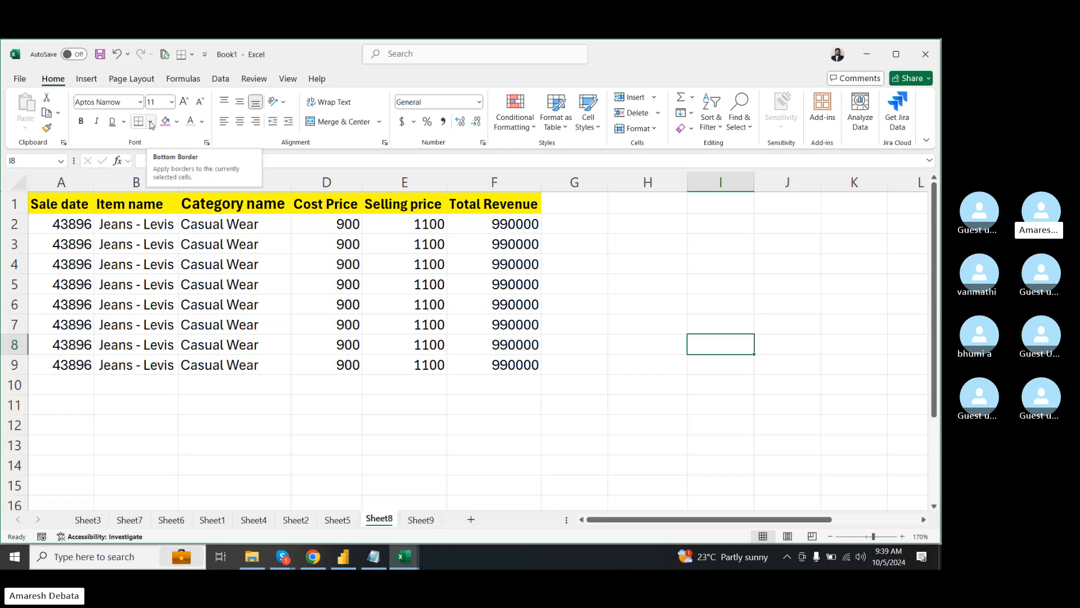
left_click(207, 457)
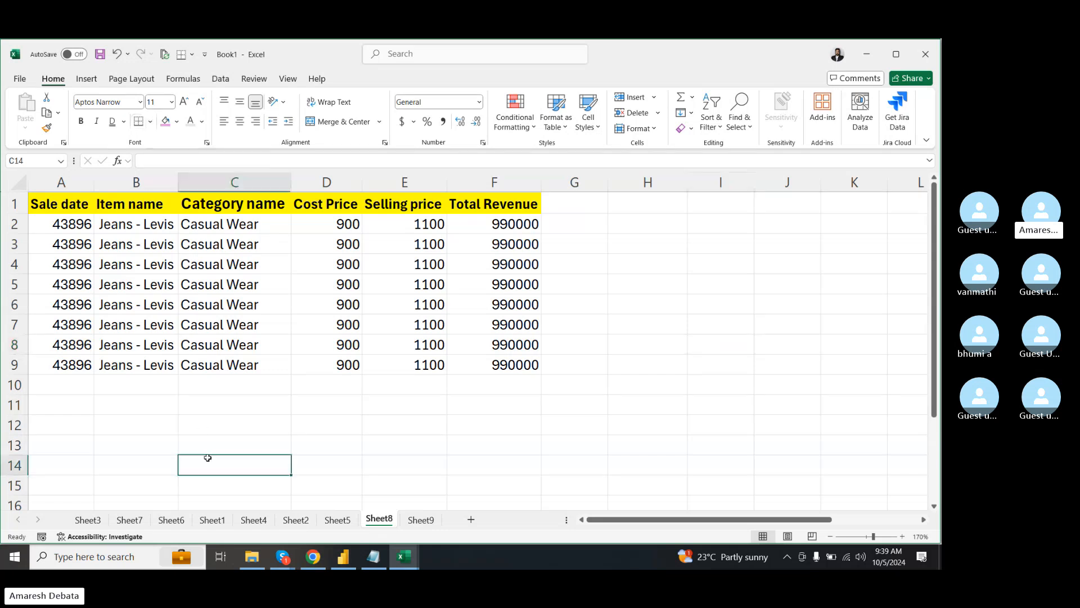
left_click(636, 275)
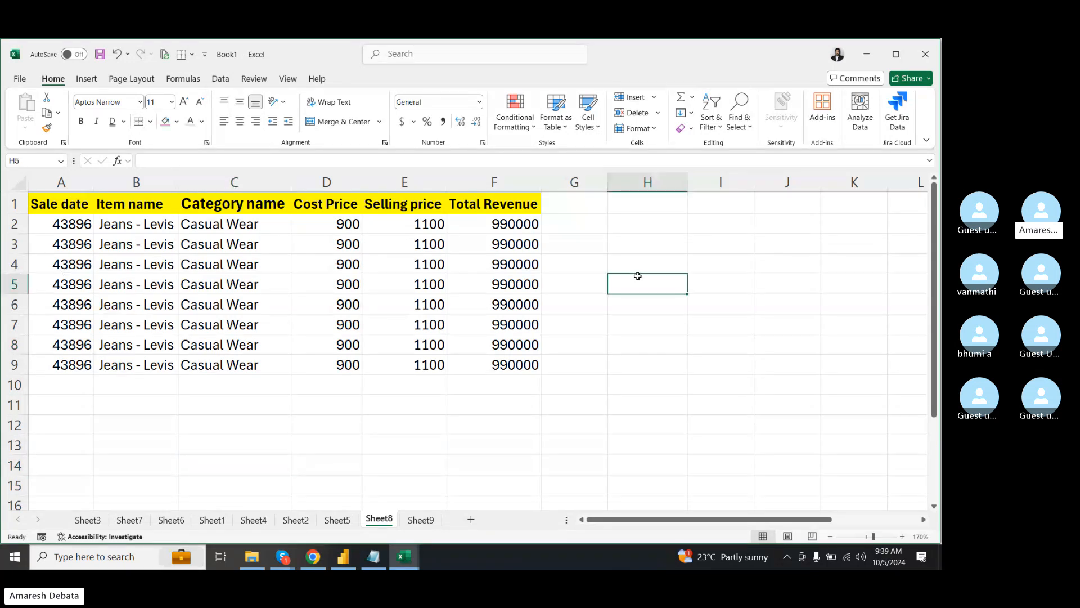
left_click(638, 312)
left_click(637, 349)
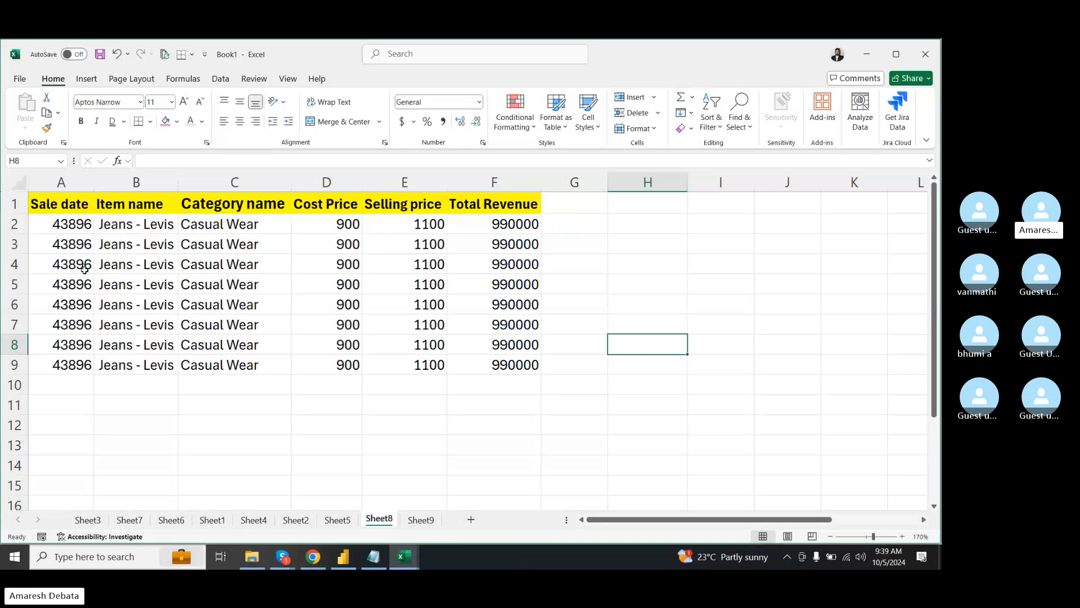
left_click_drag(55, 198, 485, 368)
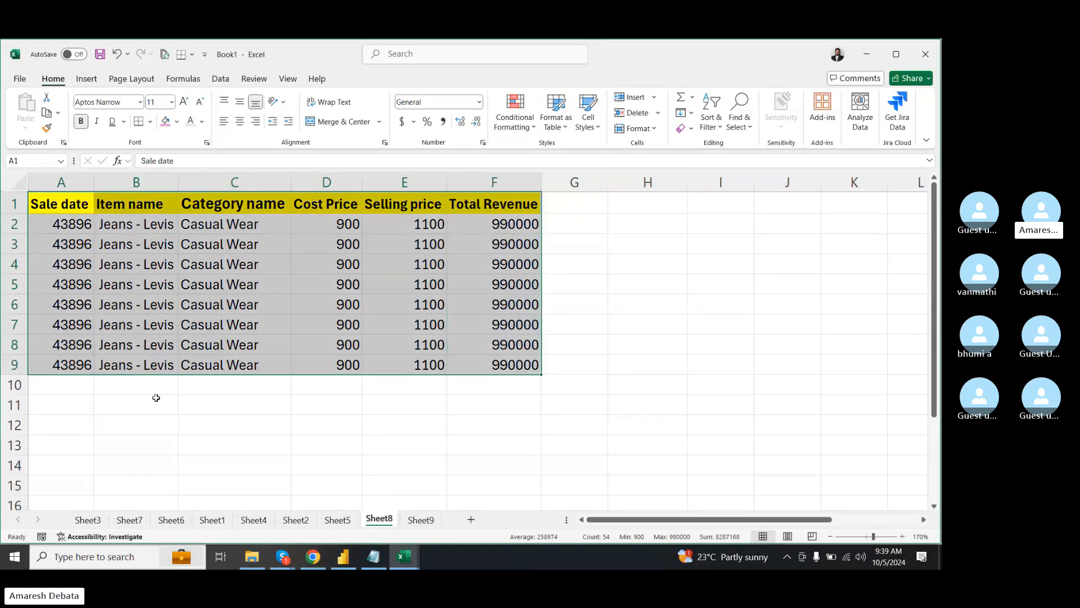
left_click(148, 430)
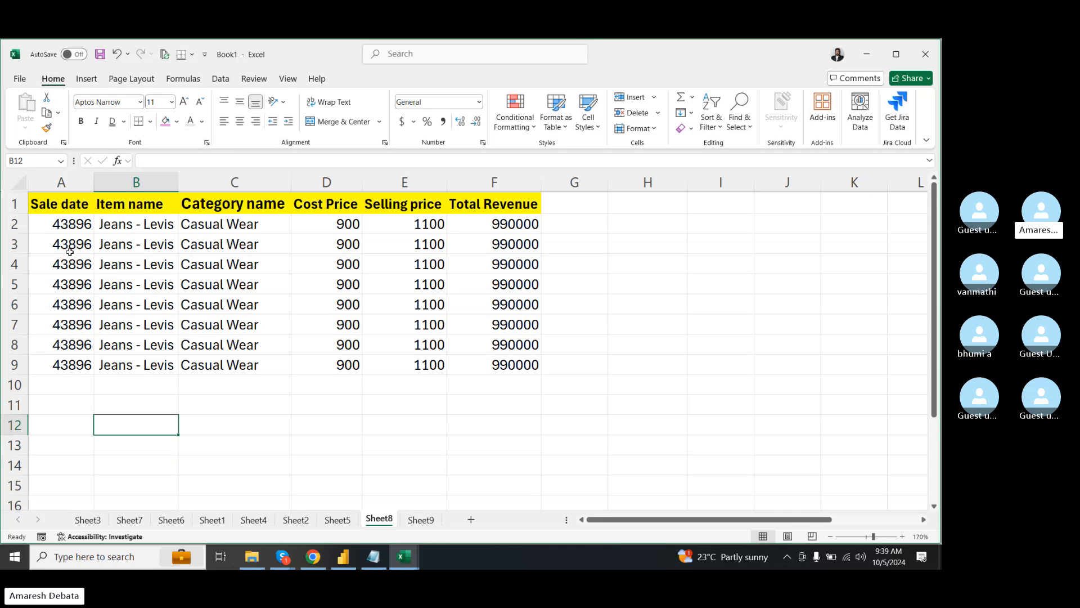
- Apply All Borders to the whole sales table A1:F9 and clear the selection
left_click_drag(58, 205, 489, 366)
left_click(151, 122)
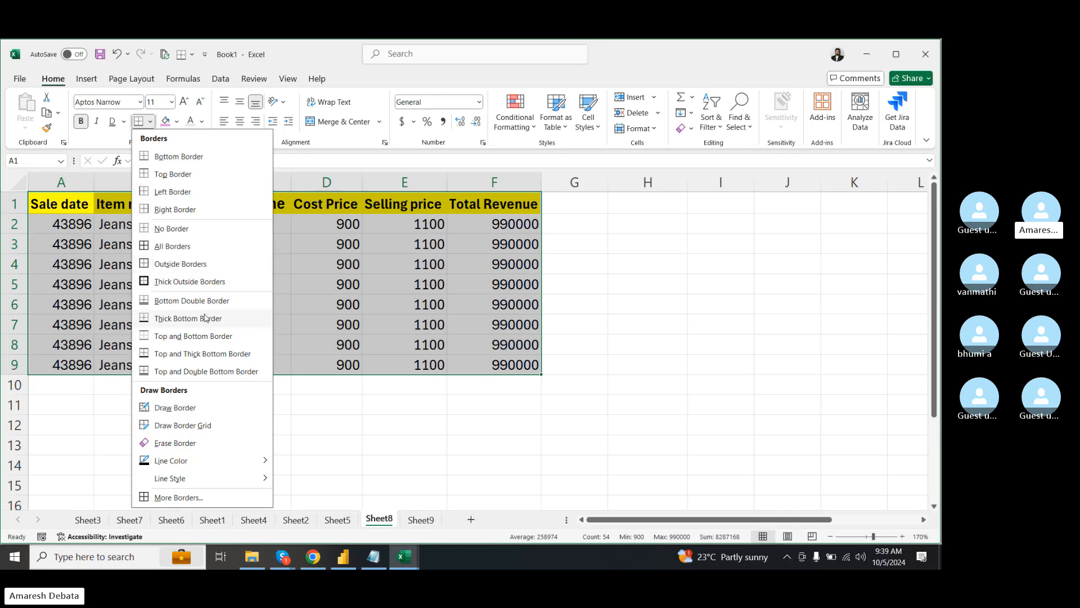
left_click(166, 246)
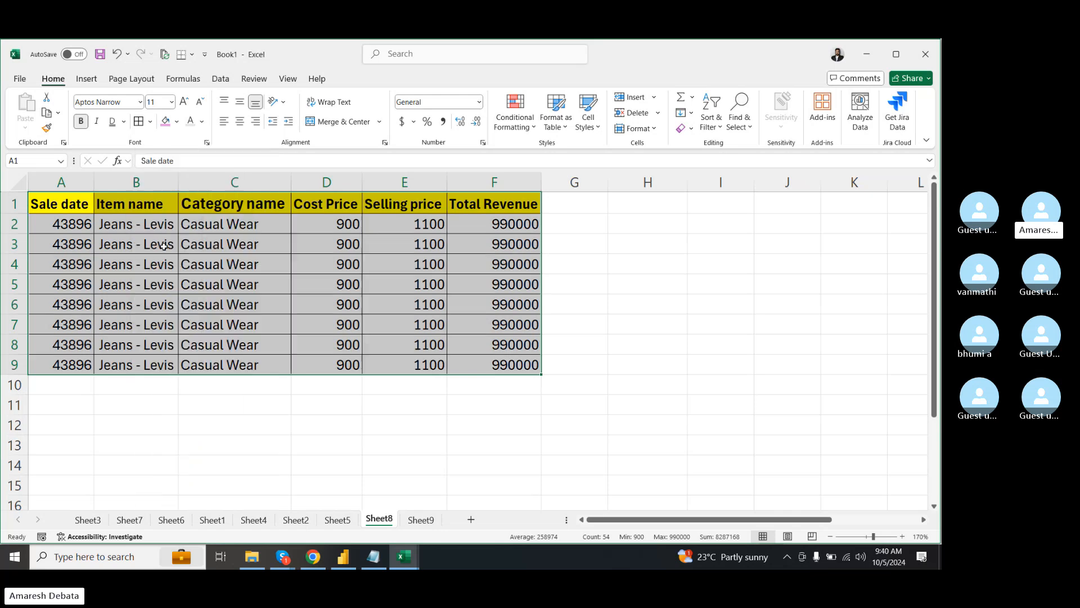
left_click(273, 420)
left_click(701, 288)
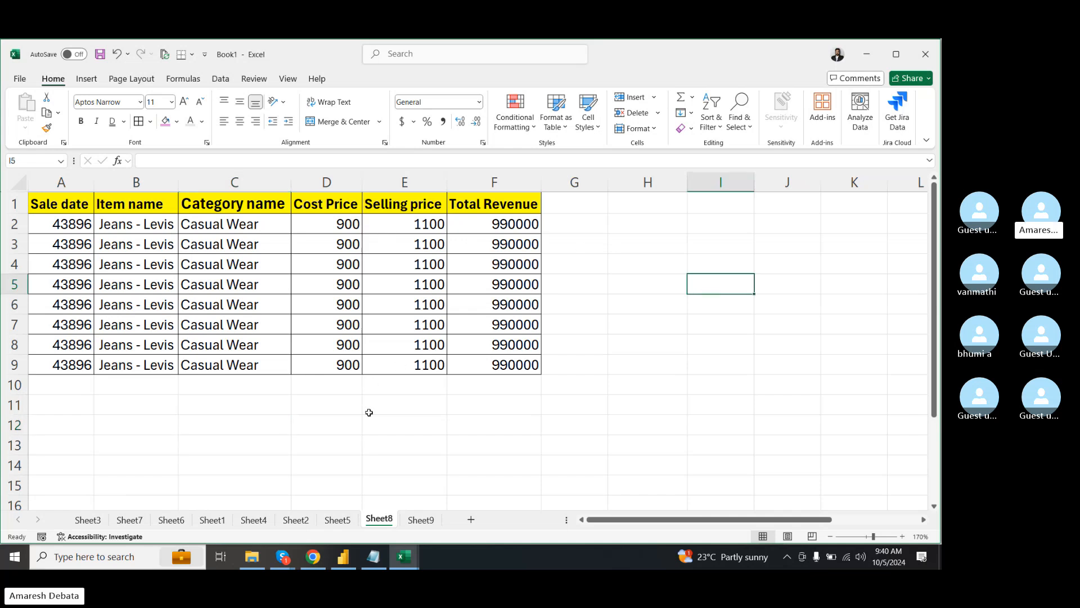
- Set the border line color to standard orange, and draw borders around the table's outer edge and along the bottom of B5:E5
left_click(151, 122)
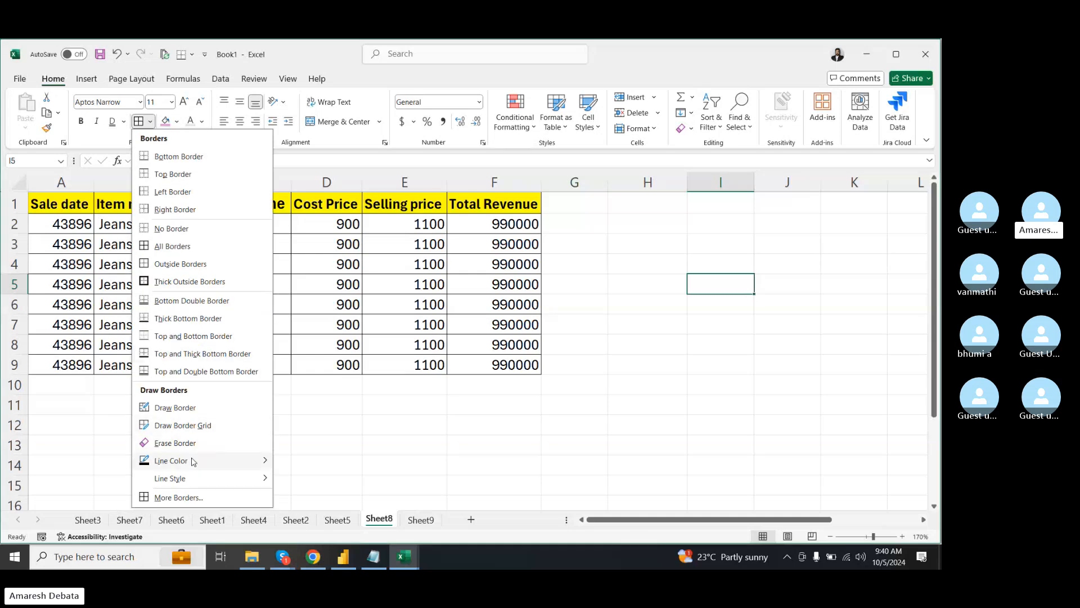
mouse_move(186, 464)
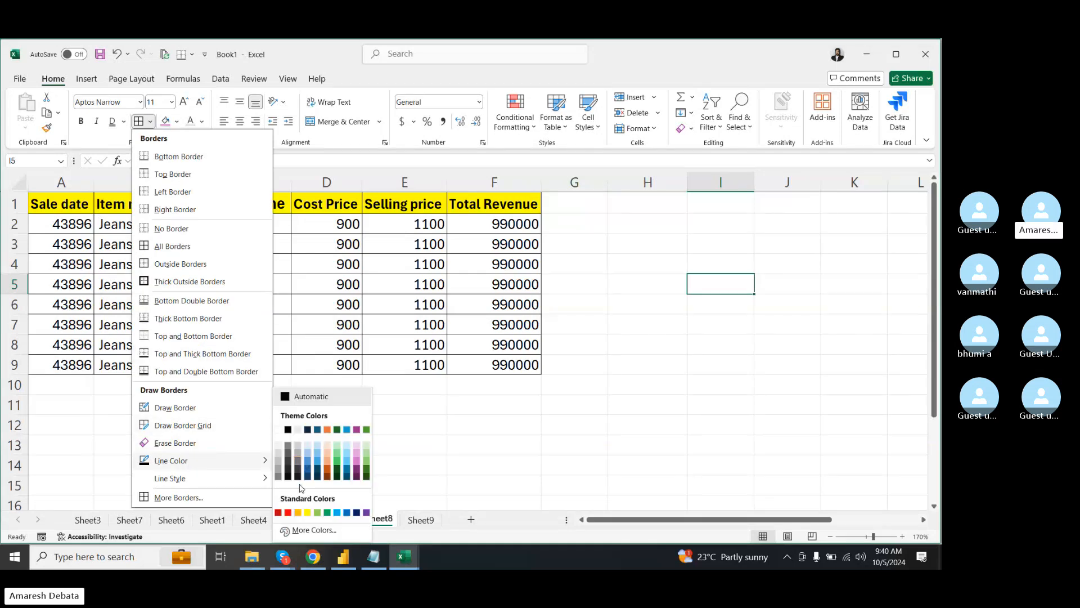
left_click(298, 512)
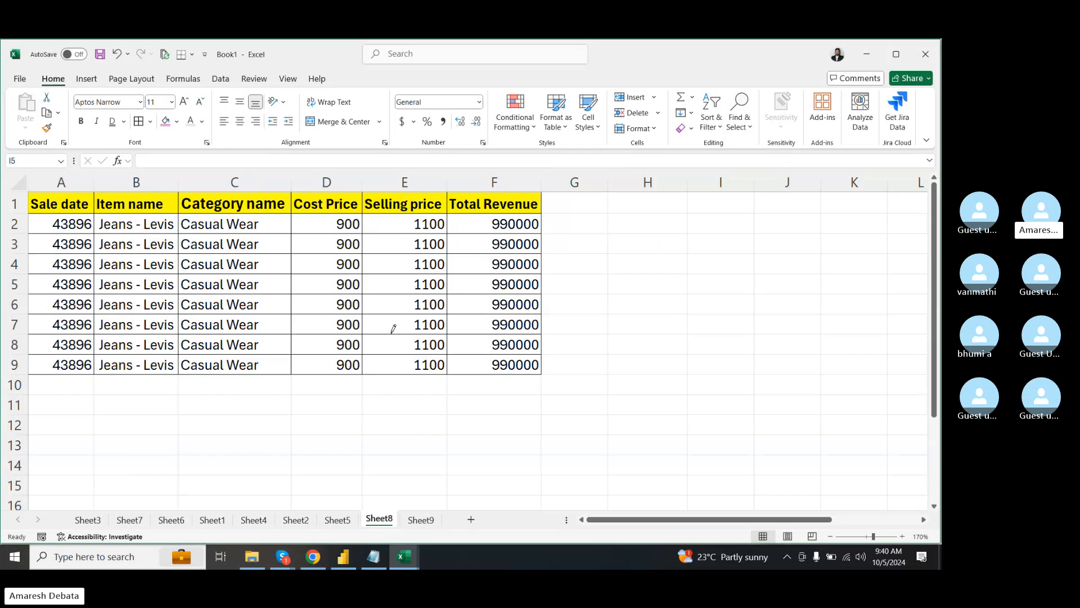
mouse_move(201, 256)
left_mouse_down()
mouse_move(360, 292)
mouse_move(496, 351)
left_mouse_up()
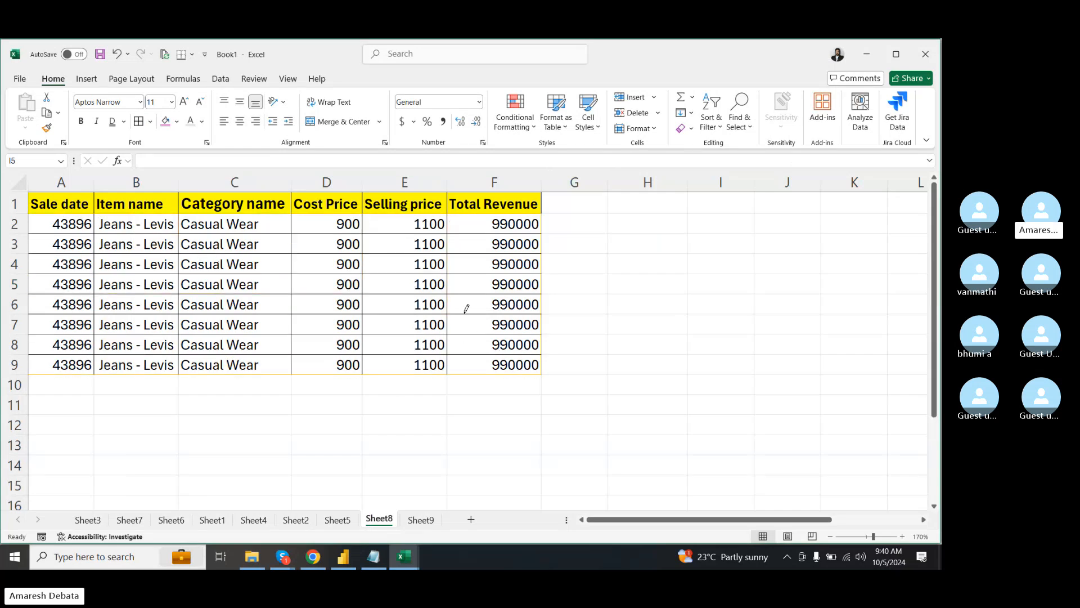
left_click_drag(141, 284, 443, 284)
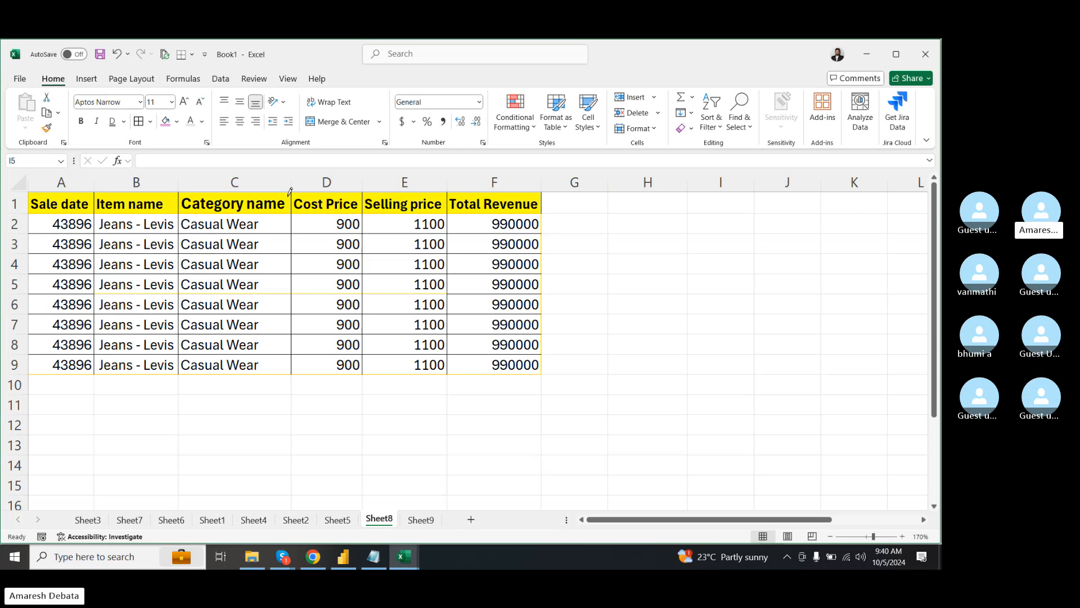
left_click(176, 122)
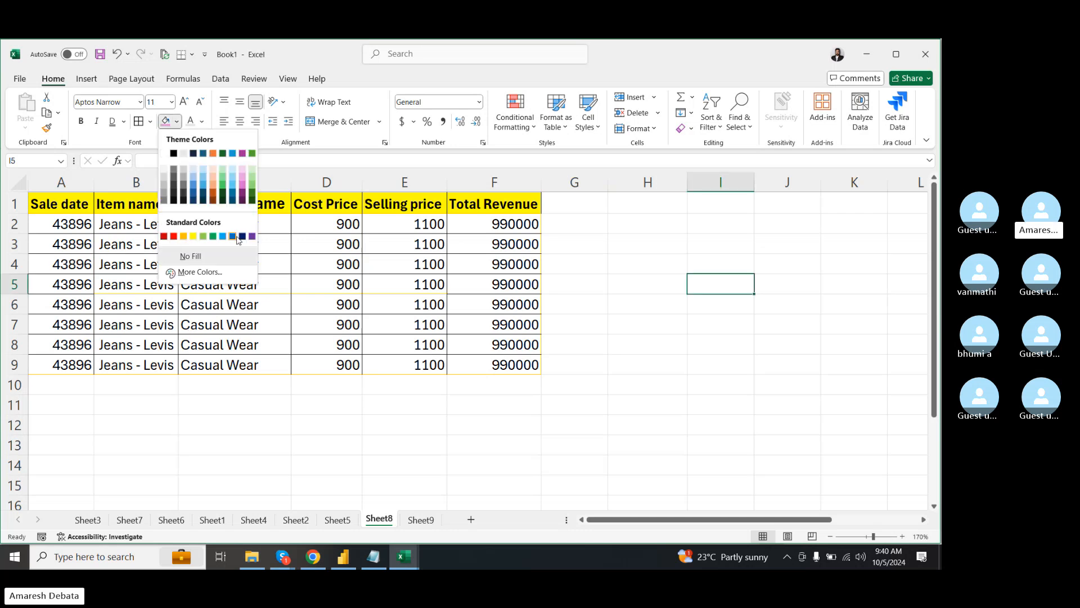
left_click(150, 122)
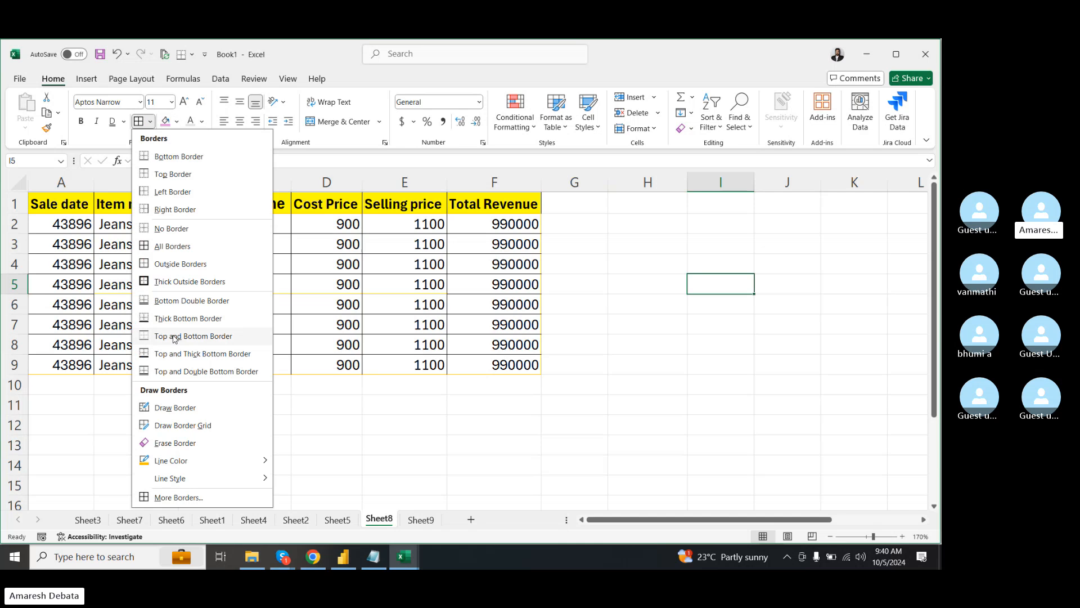
mouse_move(198, 465)
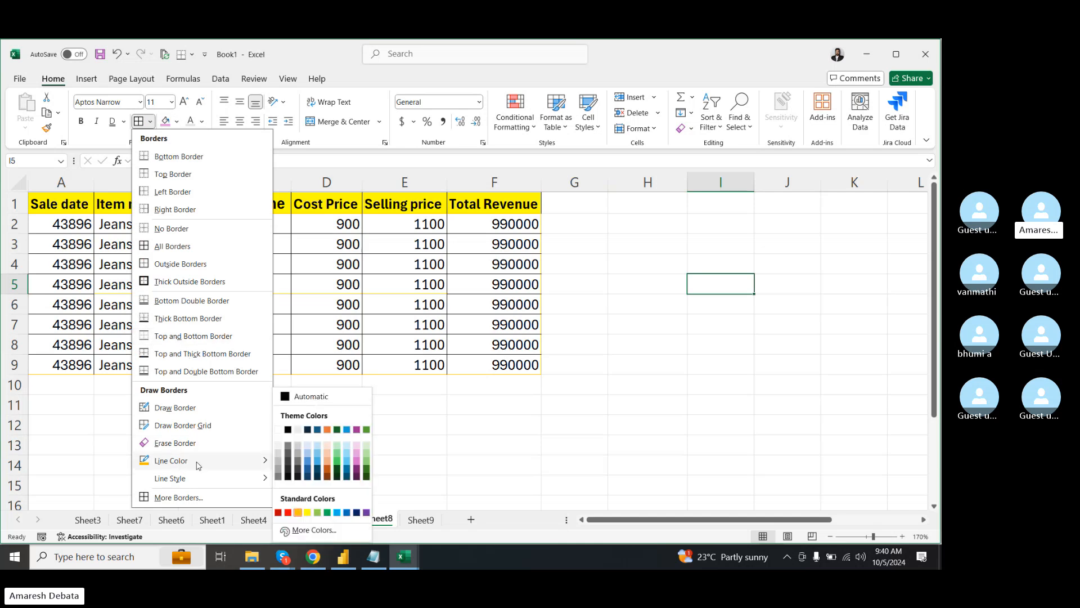
left_click(459, 394)
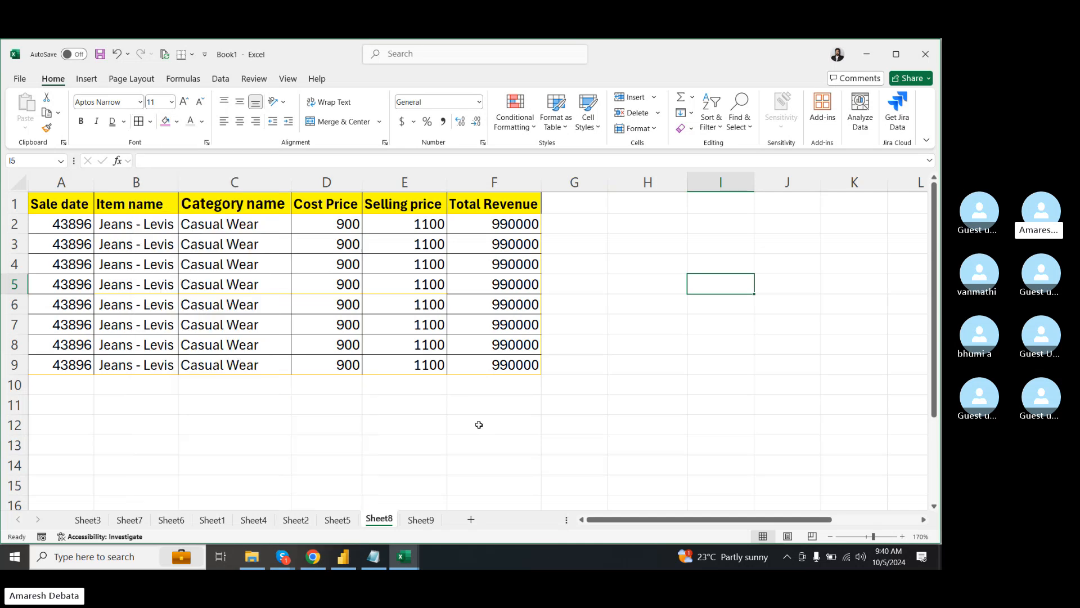
left_click(177, 123)
left_click(201, 122)
left_click(118, 306)
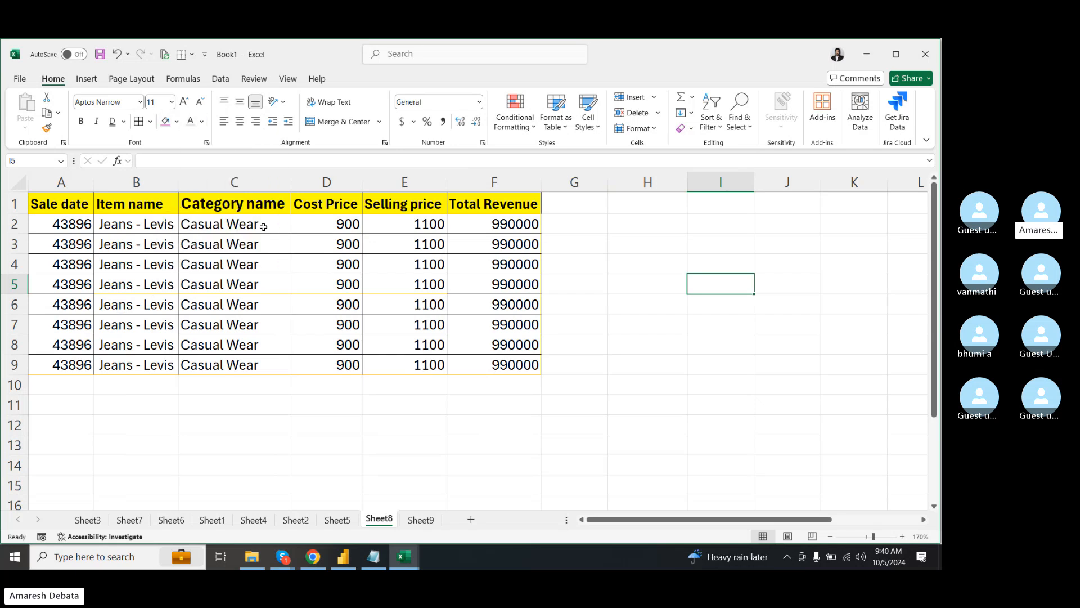
- Fill cell C2 with orange and set its font color to purple
left_click(262, 225)
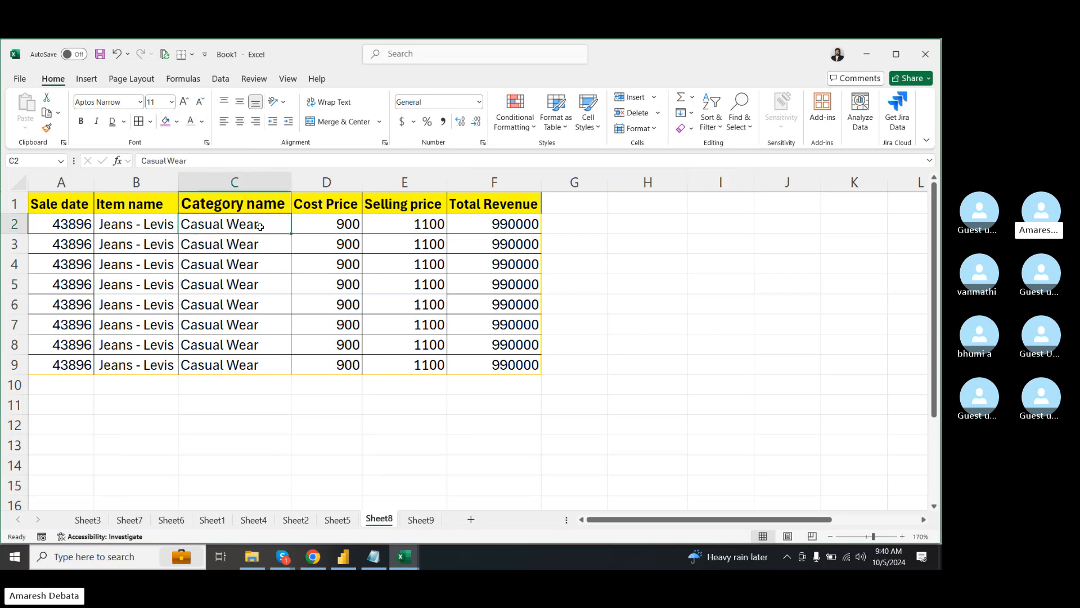
left_click(176, 122)
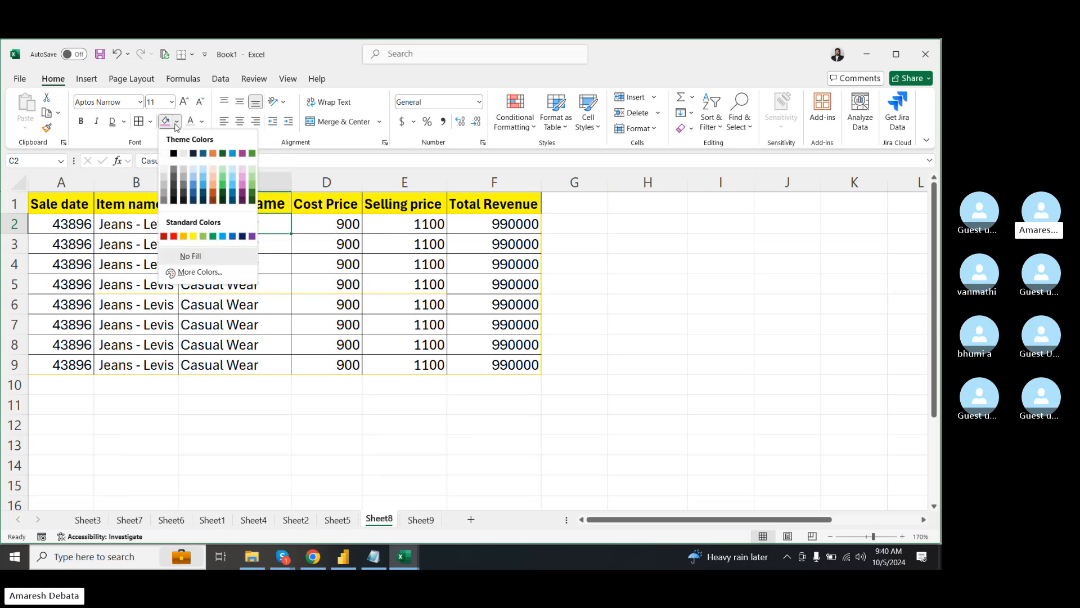
left_click(218, 157)
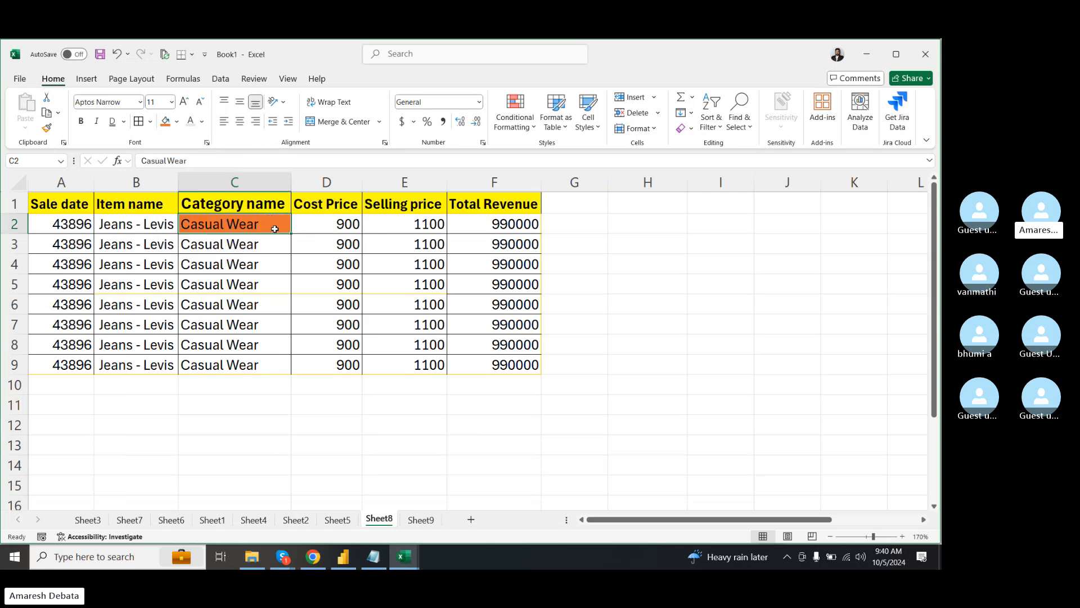
left_click(202, 121)
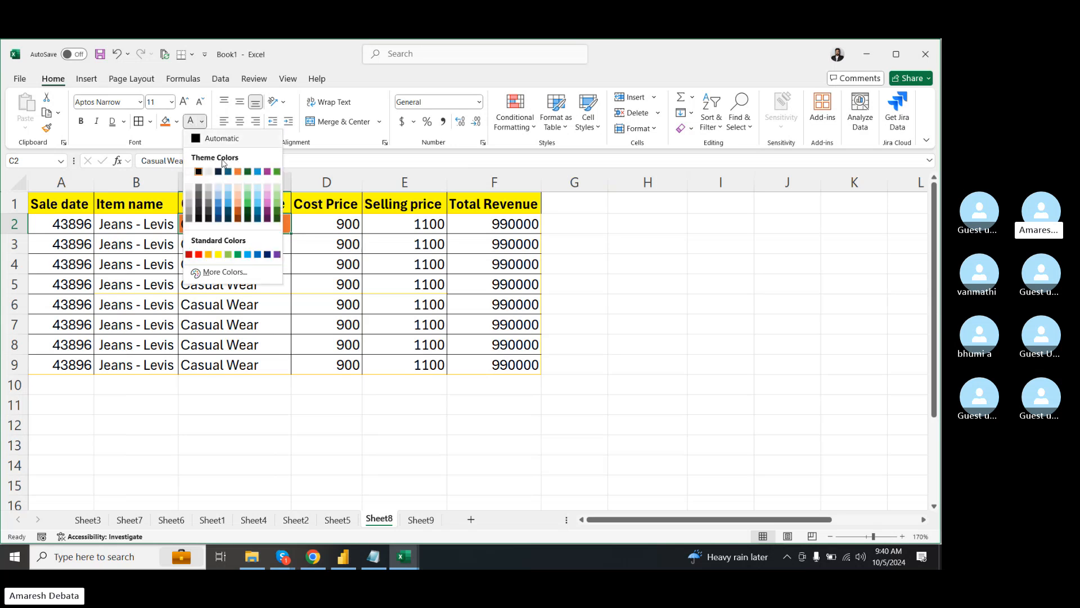
left_click(265, 171)
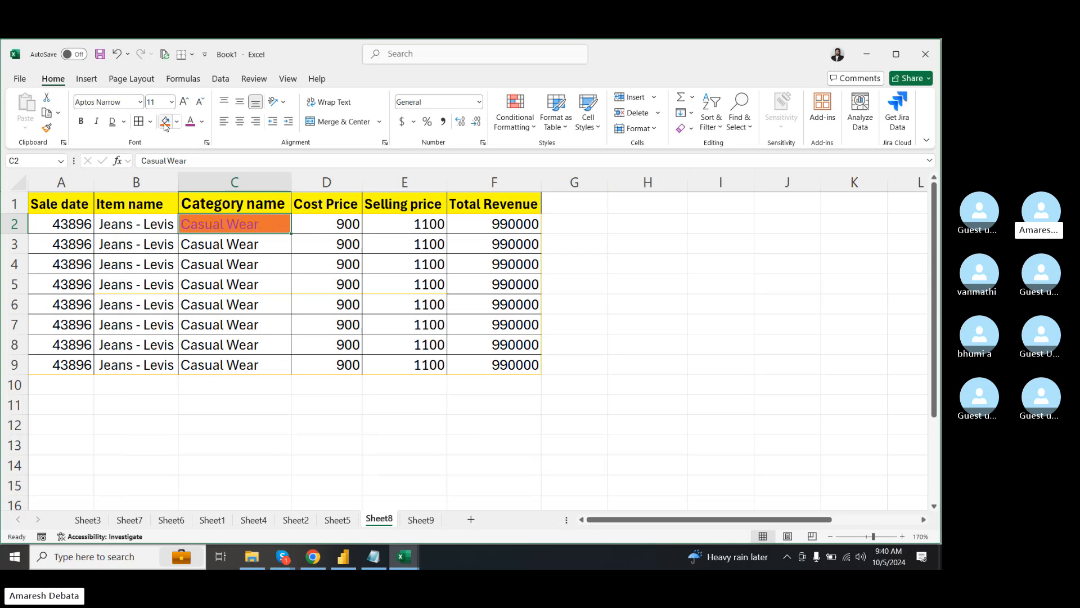
- Apply the same purple font color to the cost price in D2
left_click(332, 229)
left_click(191, 123)
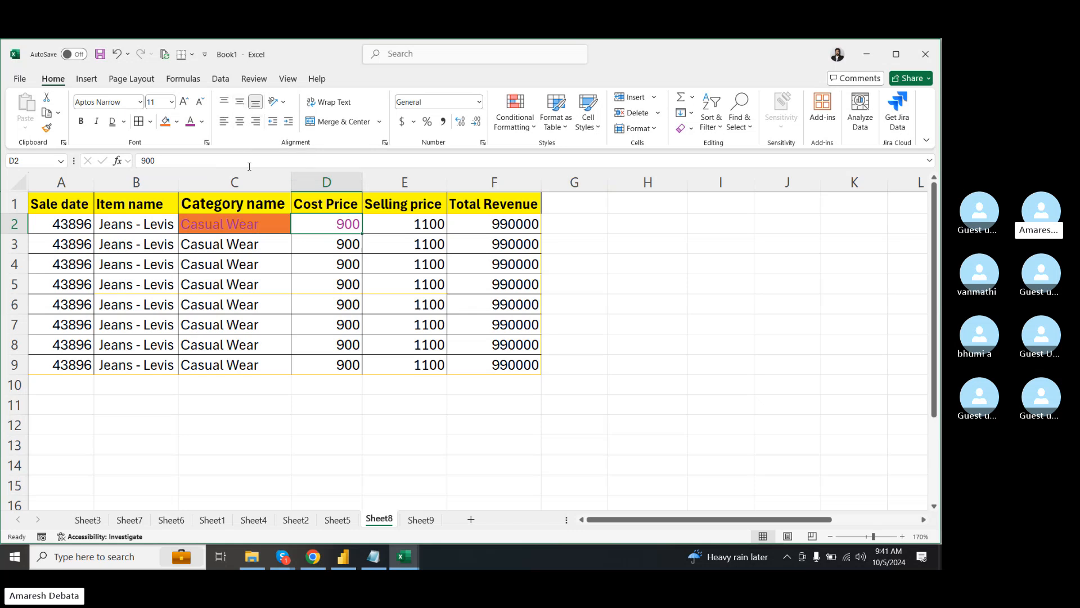
left_click(347, 246)
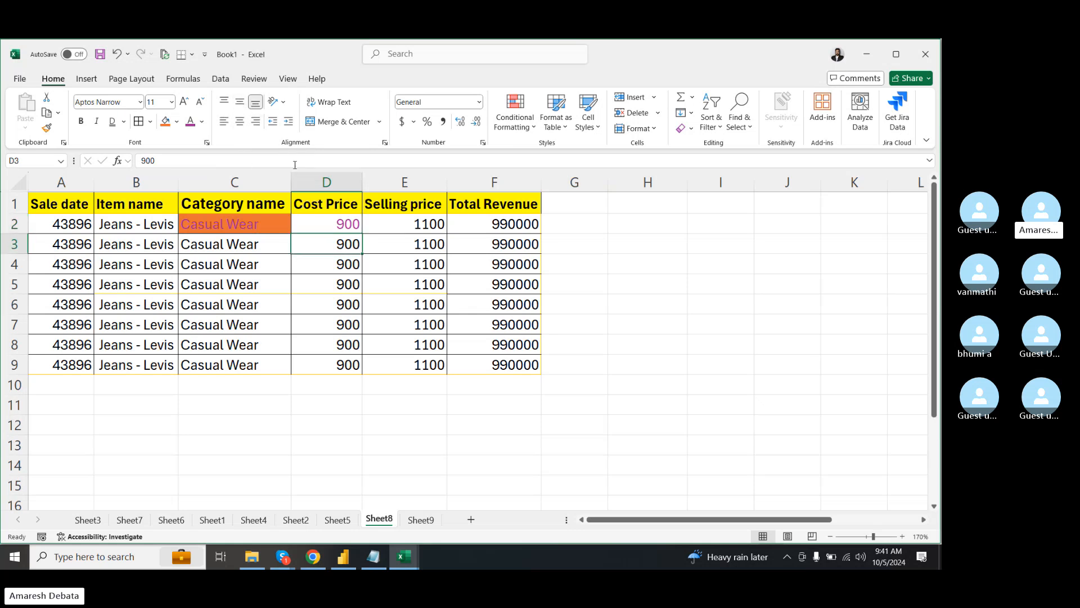
- Center the whole Cost Price column horizontally, turning middle vertical alignment on and back off
left_click(327, 182)
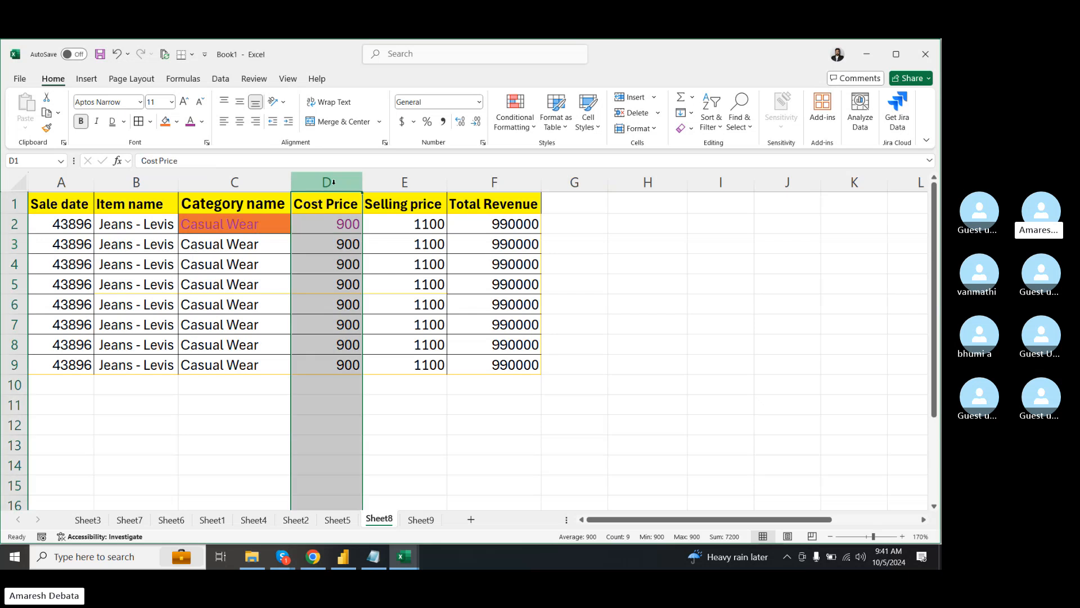
left_click(240, 103)
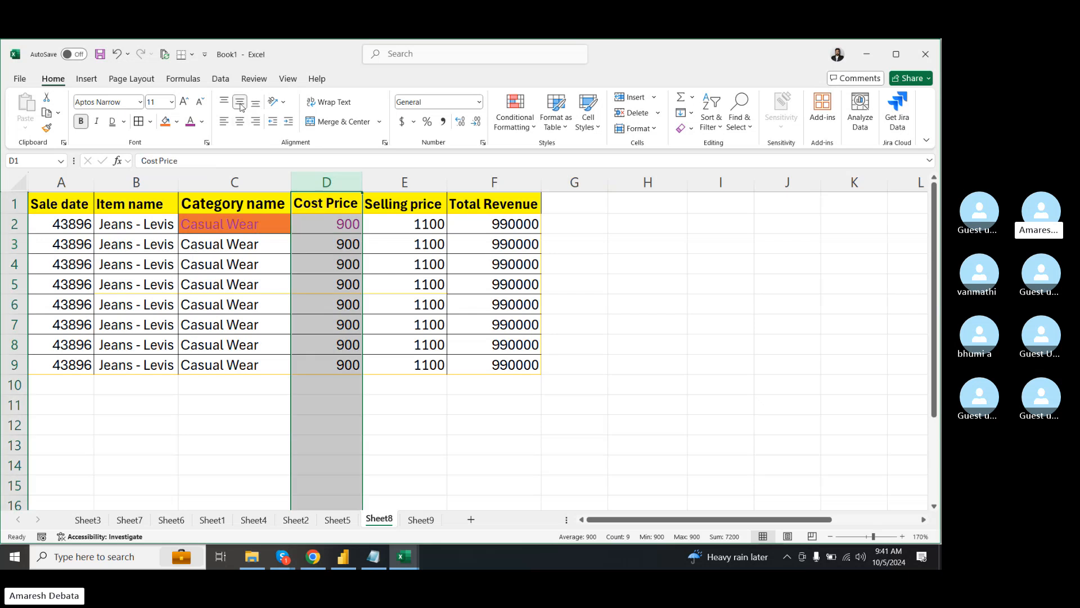
left_click(240, 121)
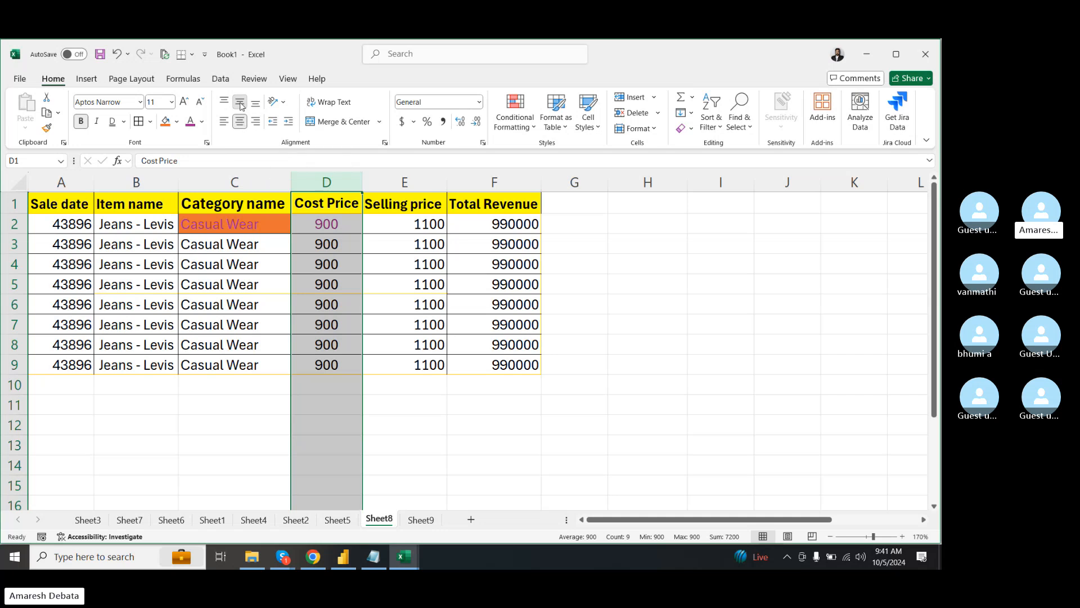
left_click(240, 104)
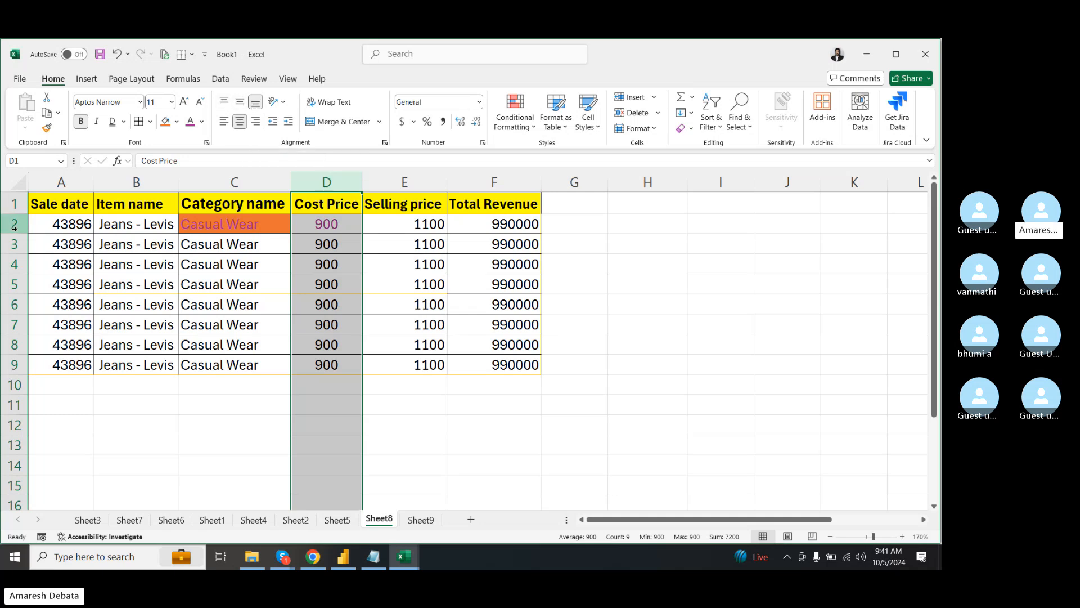
- Increase the height of row 2 to about five times a normal row and select D2
left_click_drag(25, 234, 26, 311)
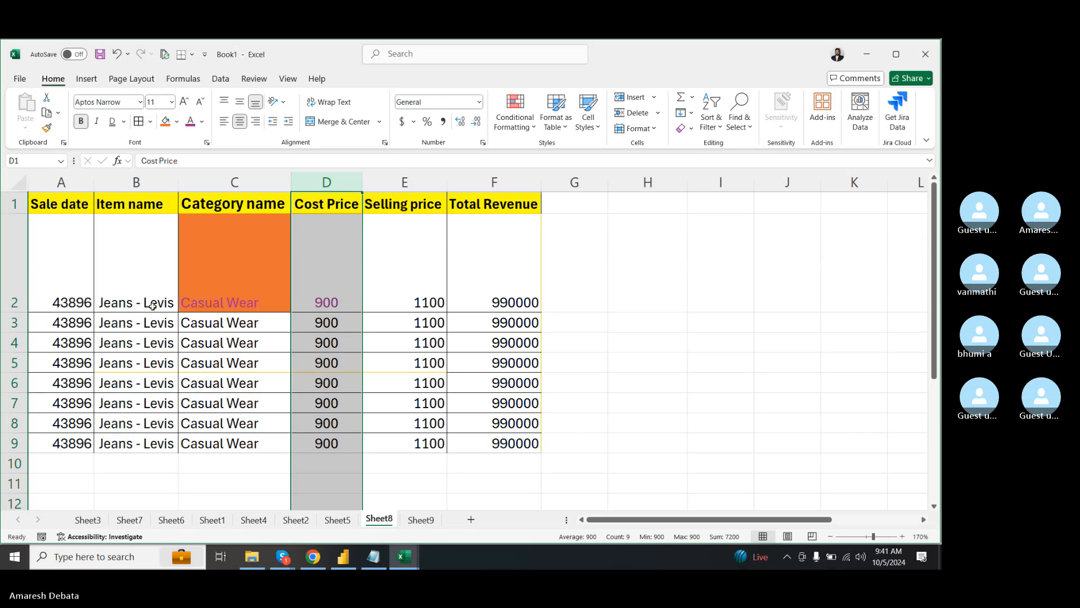
left_click(414, 270)
left_click(337, 274)
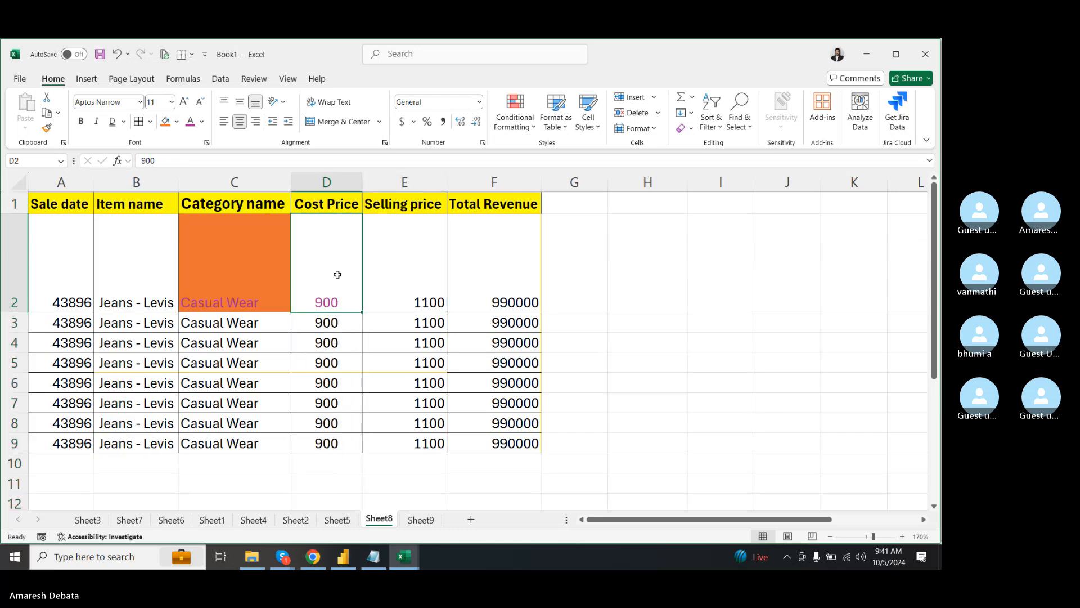
- Demonstrate top, middle and bottom vertical alignment on D2, and leave the value middle-aligned
left_click(241, 103)
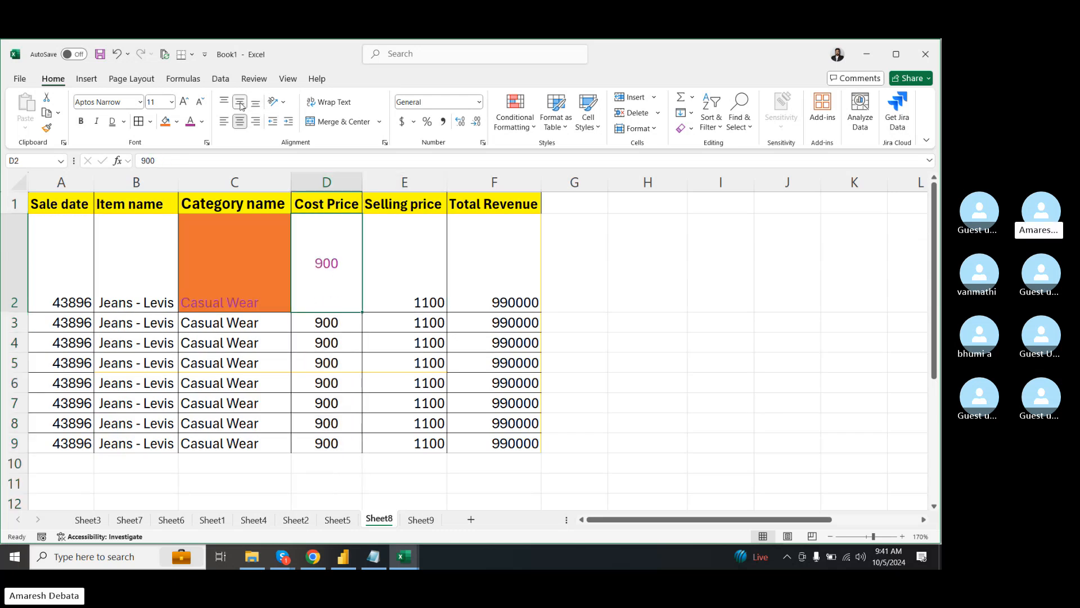
left_click(224, 102)
left_click(240, 103)
left_click(256, 105)
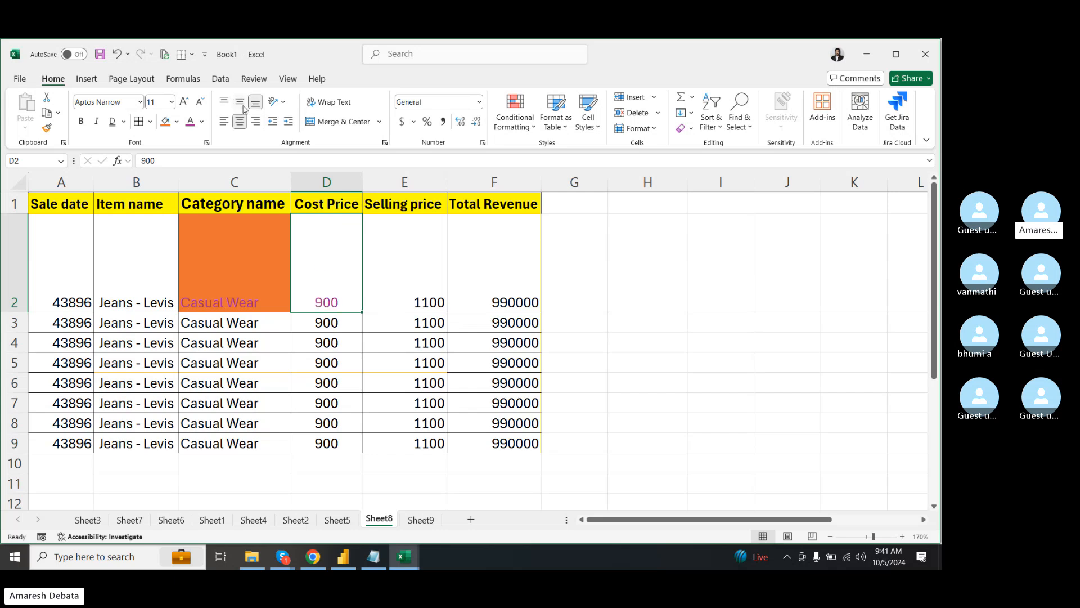
left_click(224, 102)
left_click(240, 103)
left_click(256, 105)
left_click(224, 103)
left_click(240, 103)
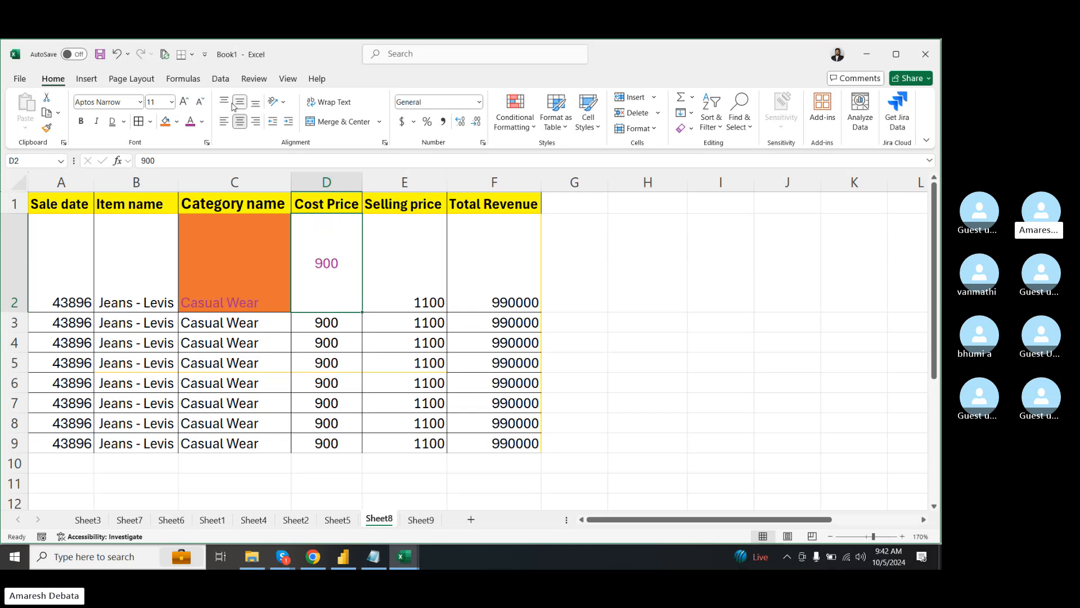
left_click(224, 102)
left_click(256, 103)
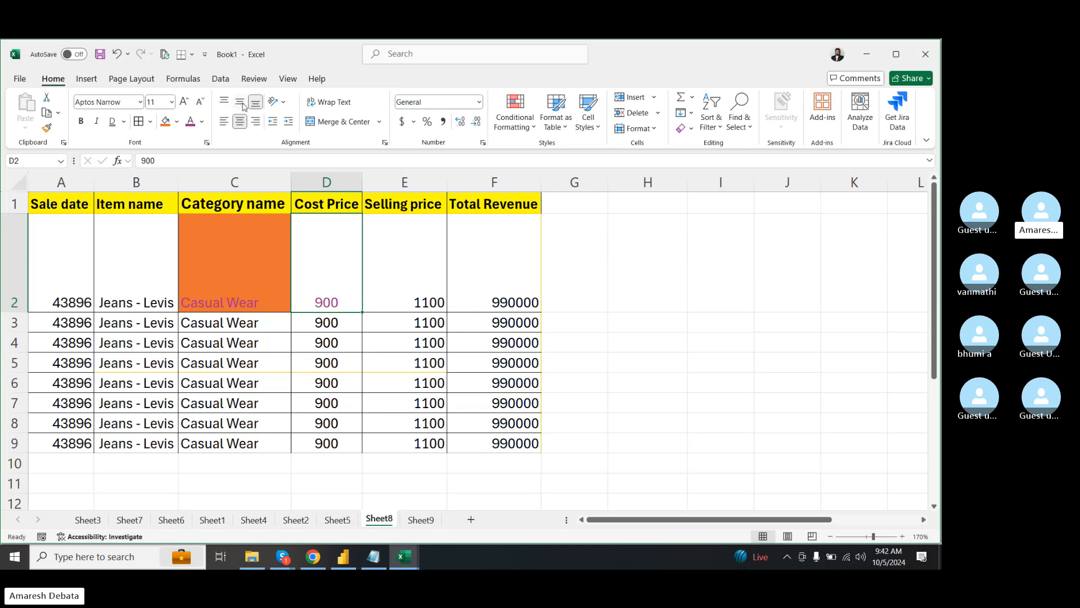
left_click(240, 103)
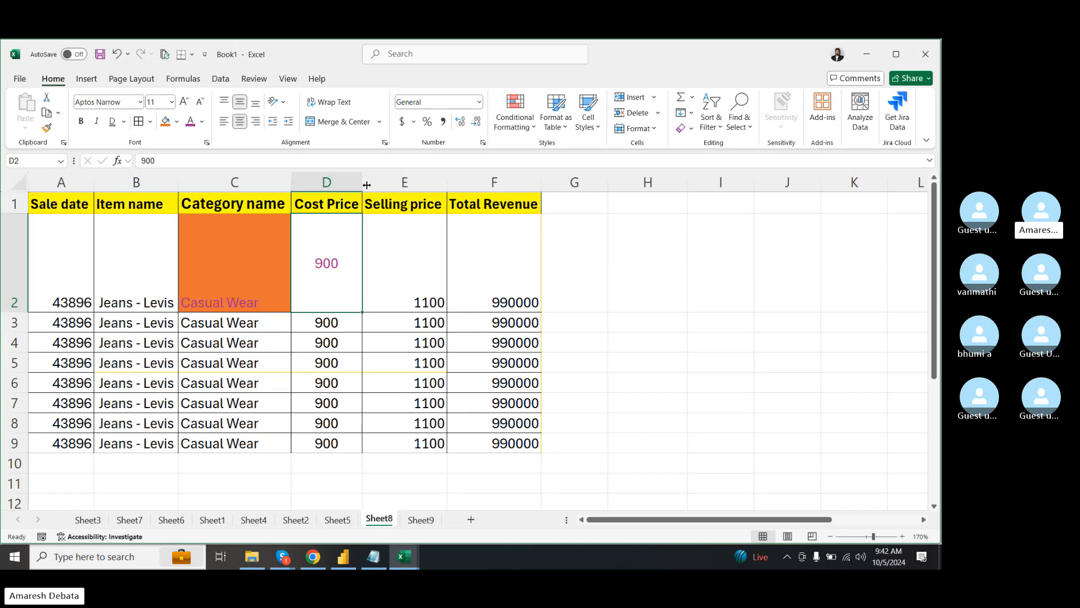
- Widen column D to about three times its width, and demonstrate left and right alignment on D2 before centering it
left_click_drag(363, 183, 505, 183)
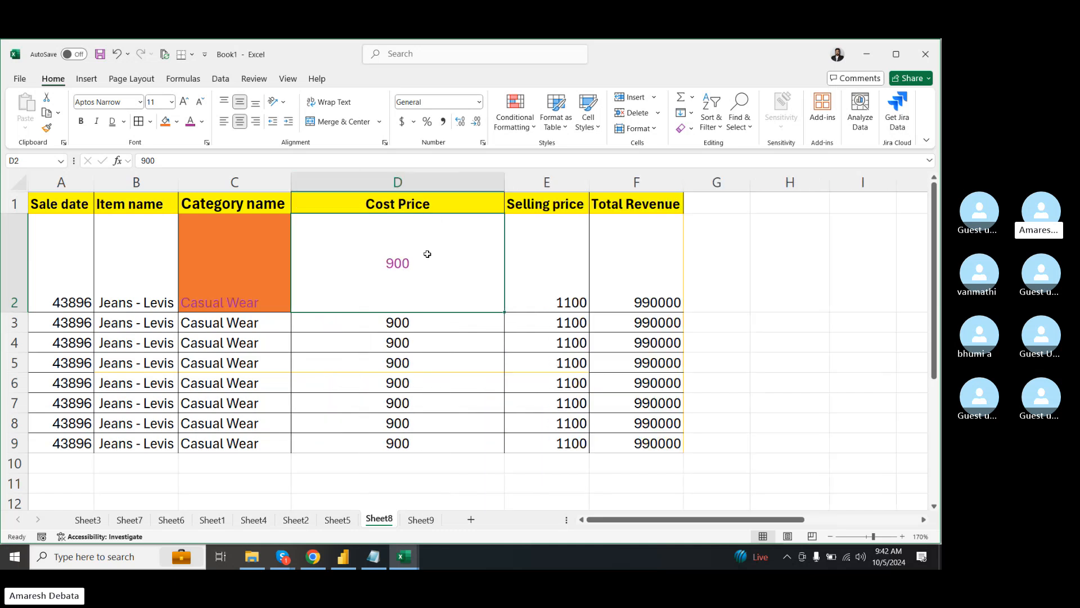
left_click(223, 123)
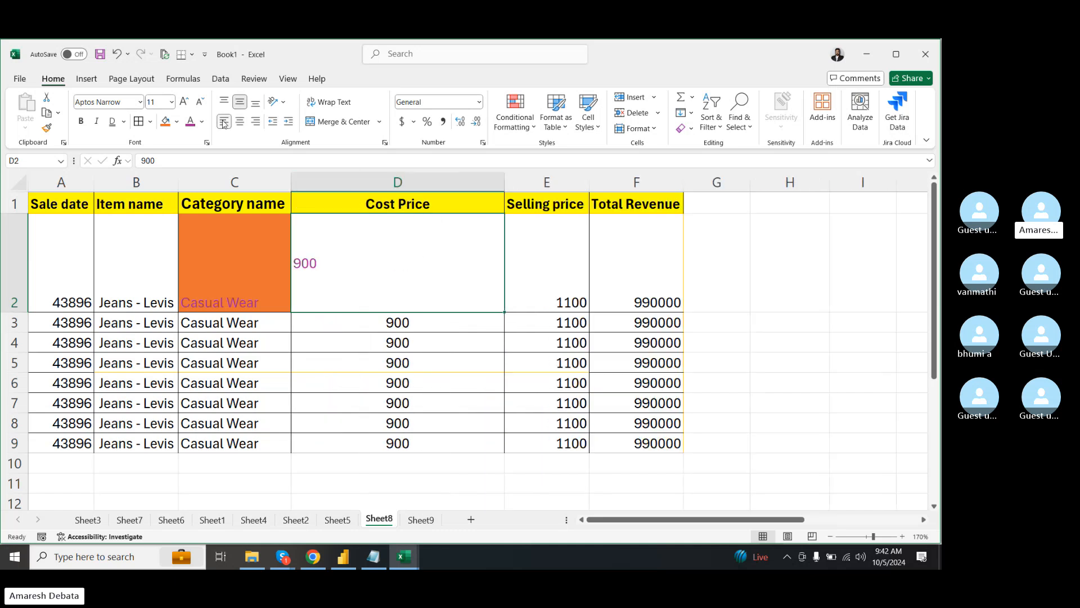
left_click(255, 122)
left_click(239, 123)
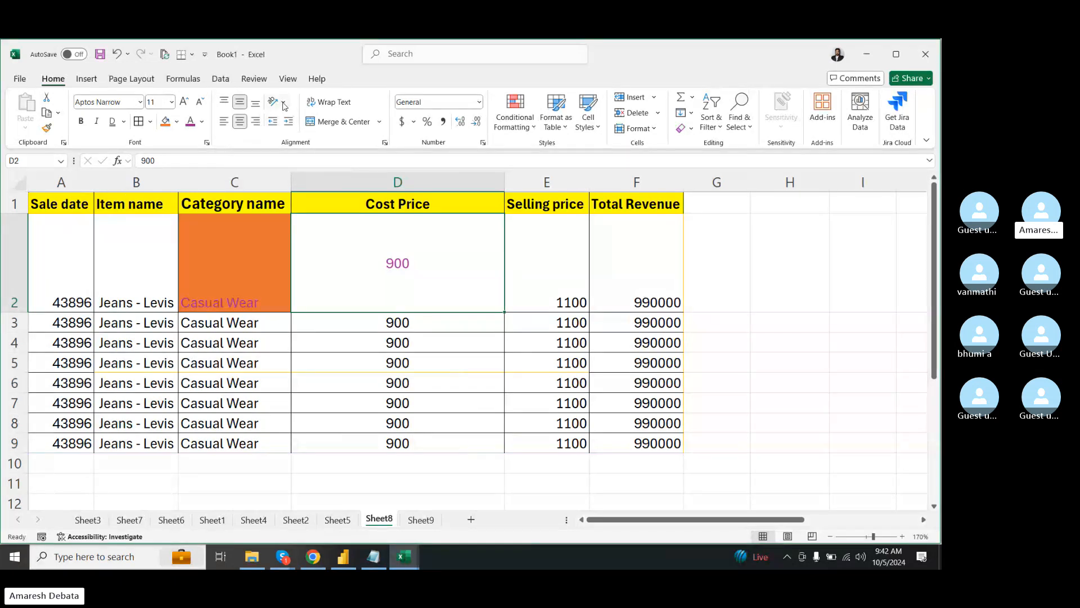
- Select the Item name column and try the Angle Counterclockwise and Vertical Text orientations on it
left_click(128, 260)
left_click(124, 176)
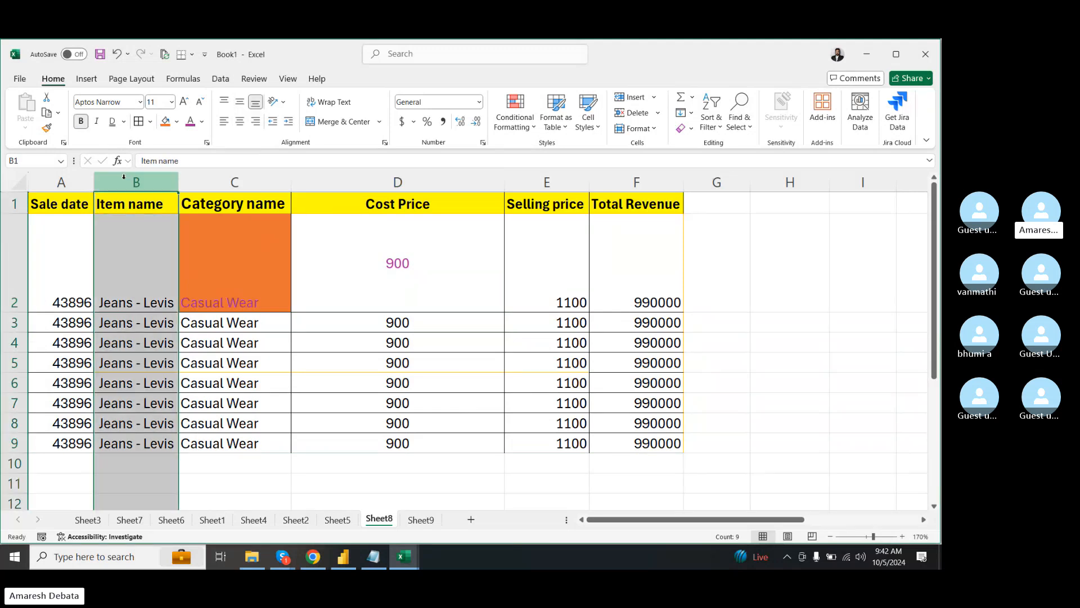
left_click(278, 101)
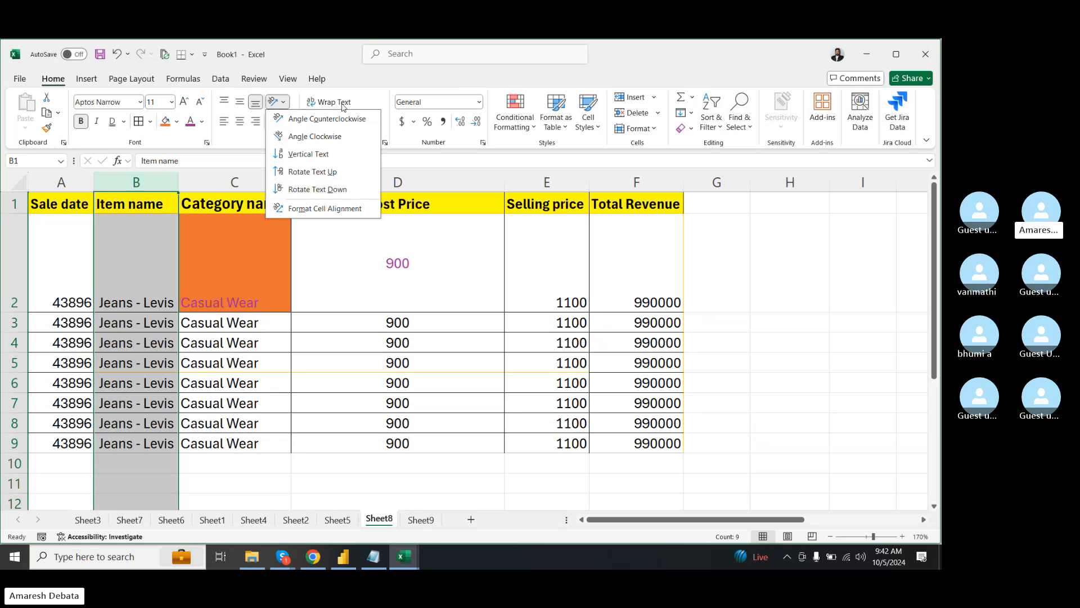
left_click(307, 120)
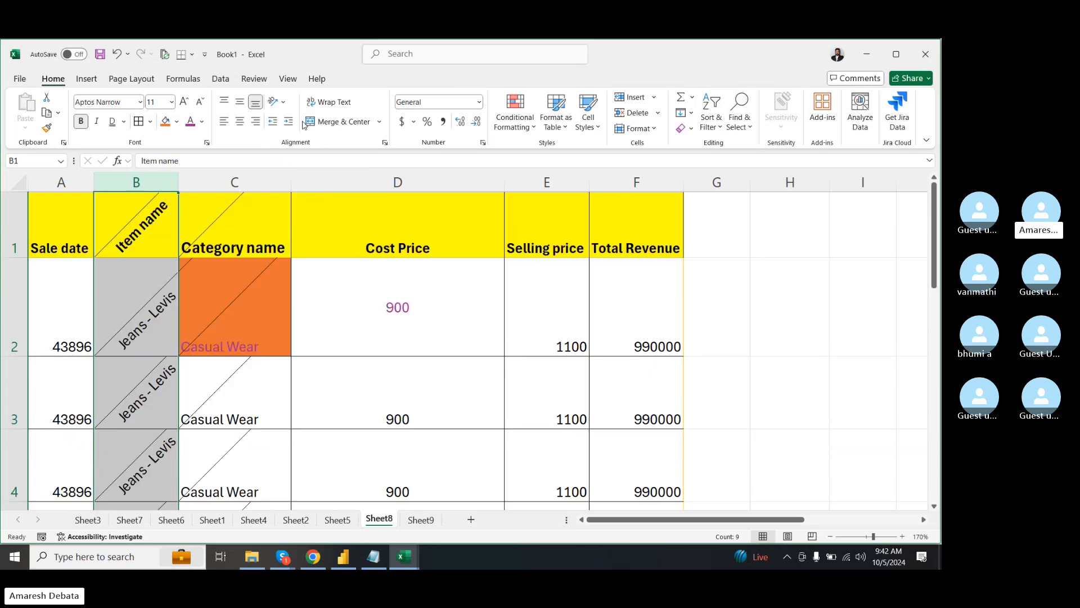
left_click(285, 102)
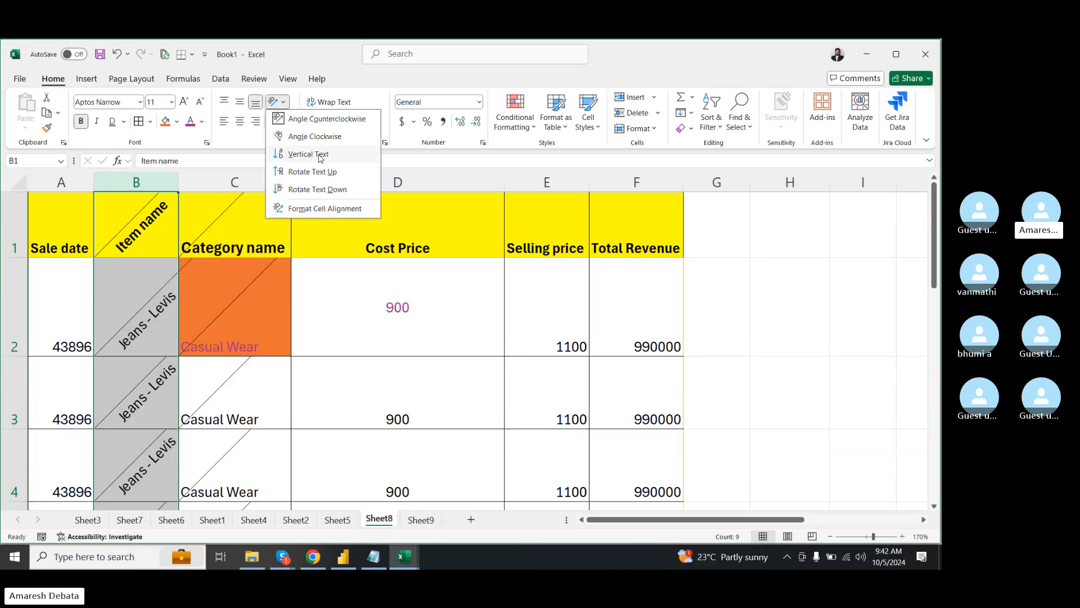
left_click(309, 155)
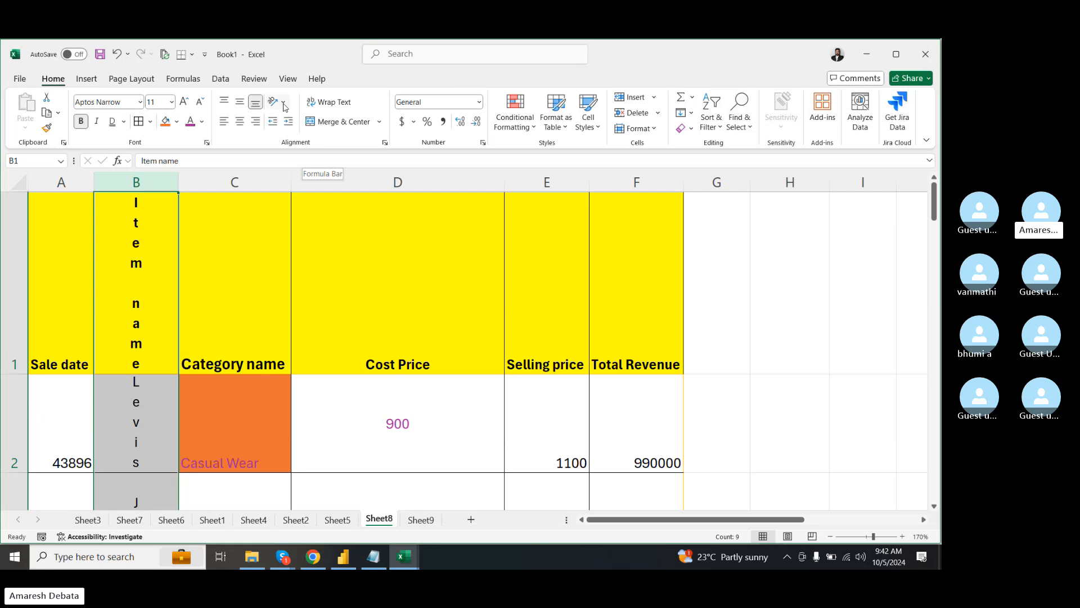
- Rotate the Item name column's text up, and undo all its orientation changes
left_click(285, 102)
left_click(312, 172)
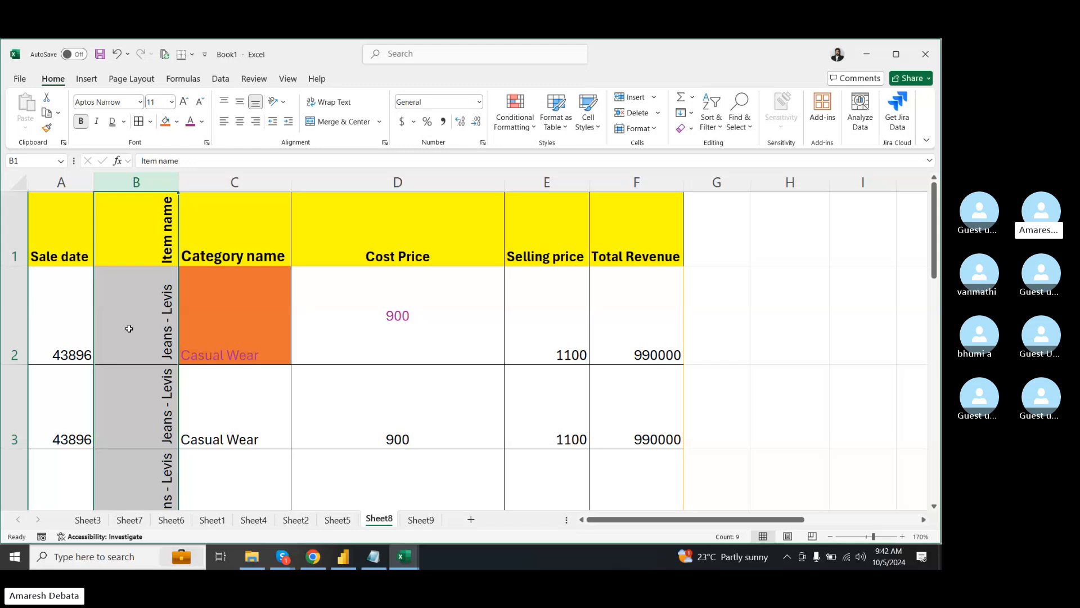
left_click(280, 102)
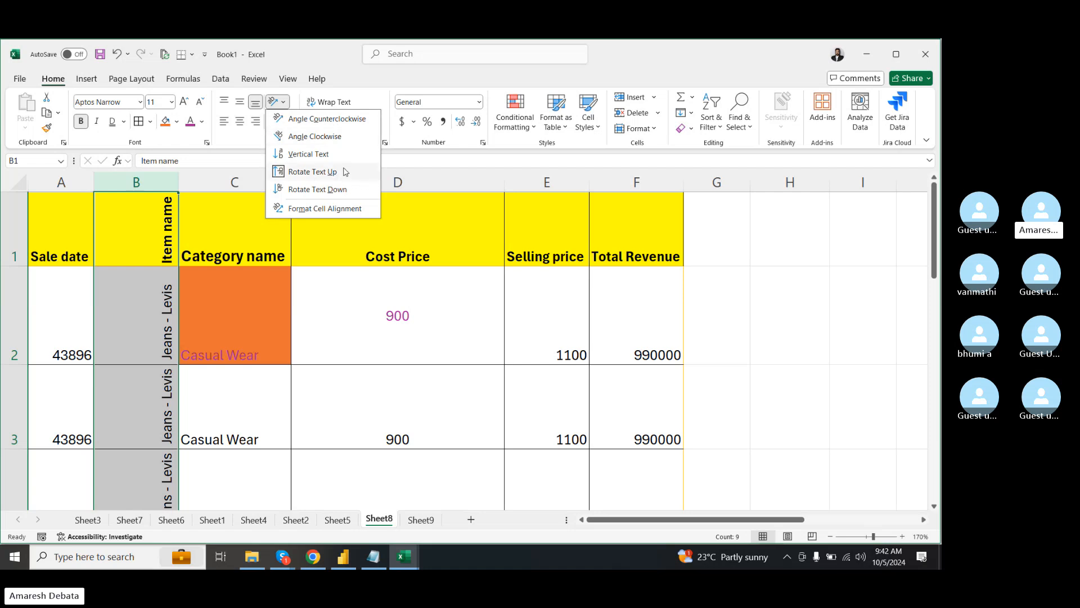
left_click(324, 304)
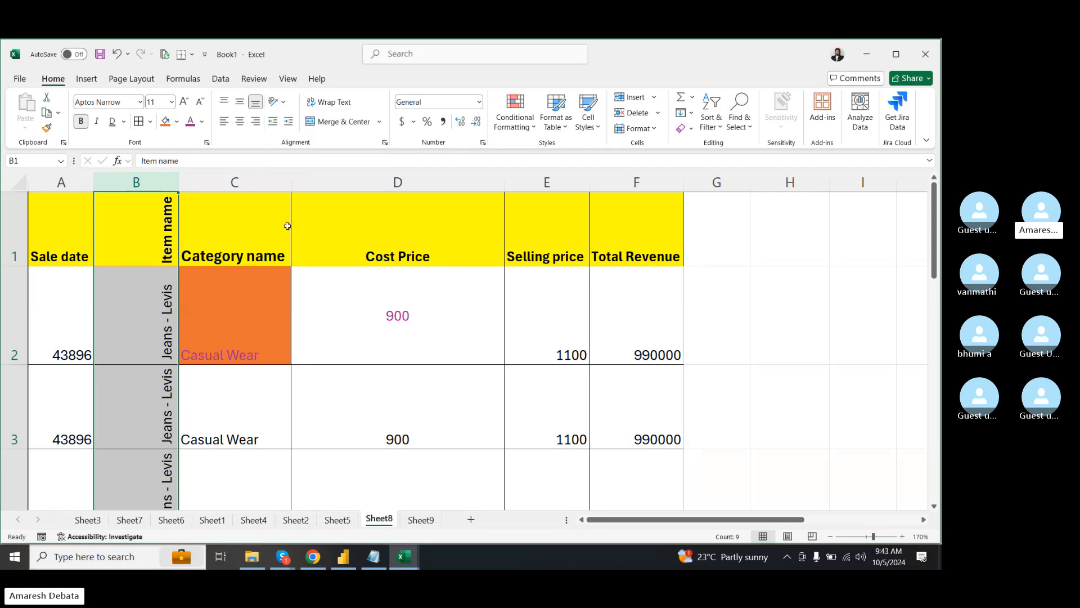
key("ctrl+z")
key("ctrl+z")
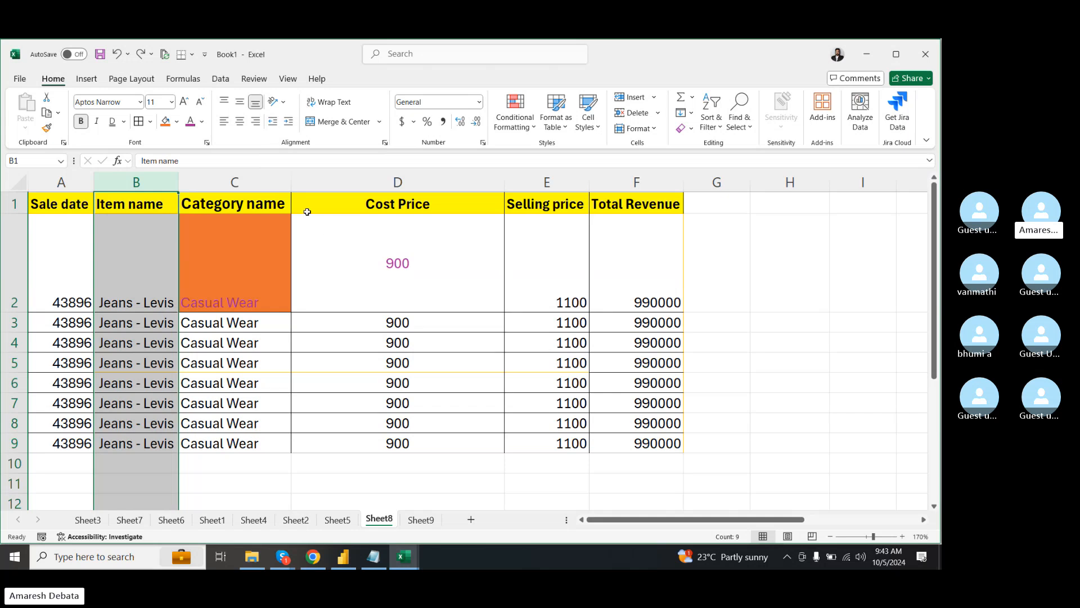
- Increase the indent of D2 repeatedly until the value sits near the cell's right edge
left_click(335, 249)
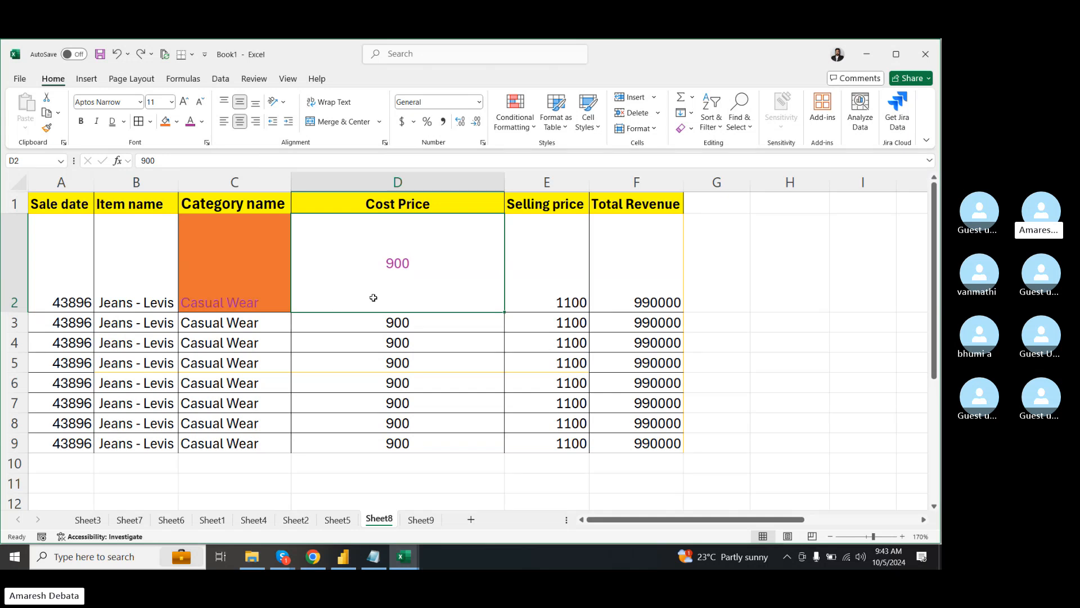
left_click(290, 124)
left_click(290, 124)
left_click(290, 125)
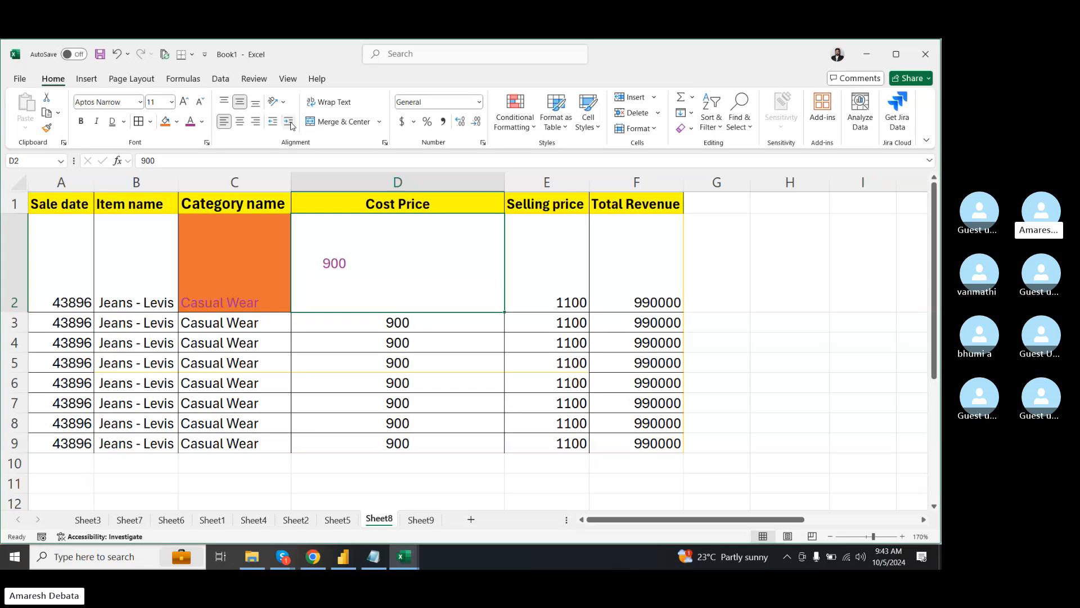
left_click(290, 125)
left_click(290, 124)
left_click(290, 124)
left_click(290, 124)
left_click(290, 125)
left_click(290, 124)
left_click(290, 124)
left_click(290, 124)
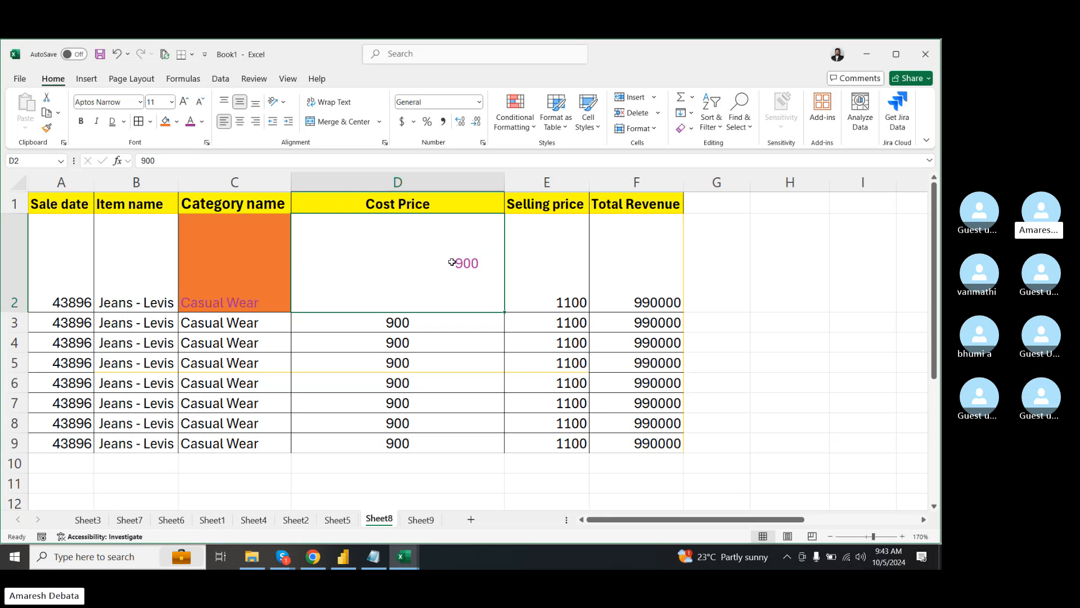
- Decrease D2's indent until the value sits slightly right of the cell's center
left_click(273, 122)
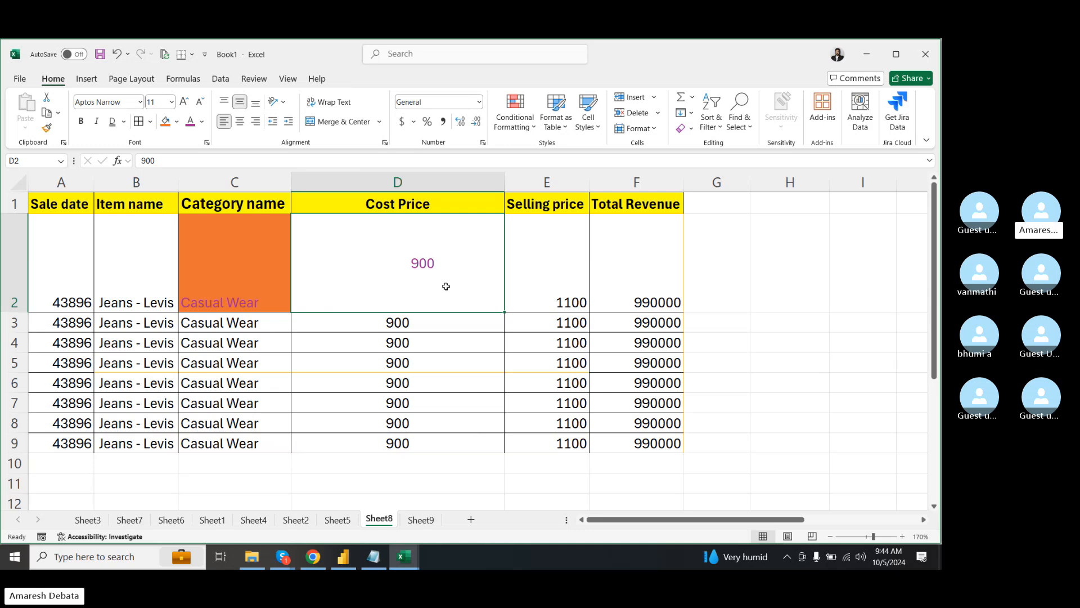
left_click(319, 326)
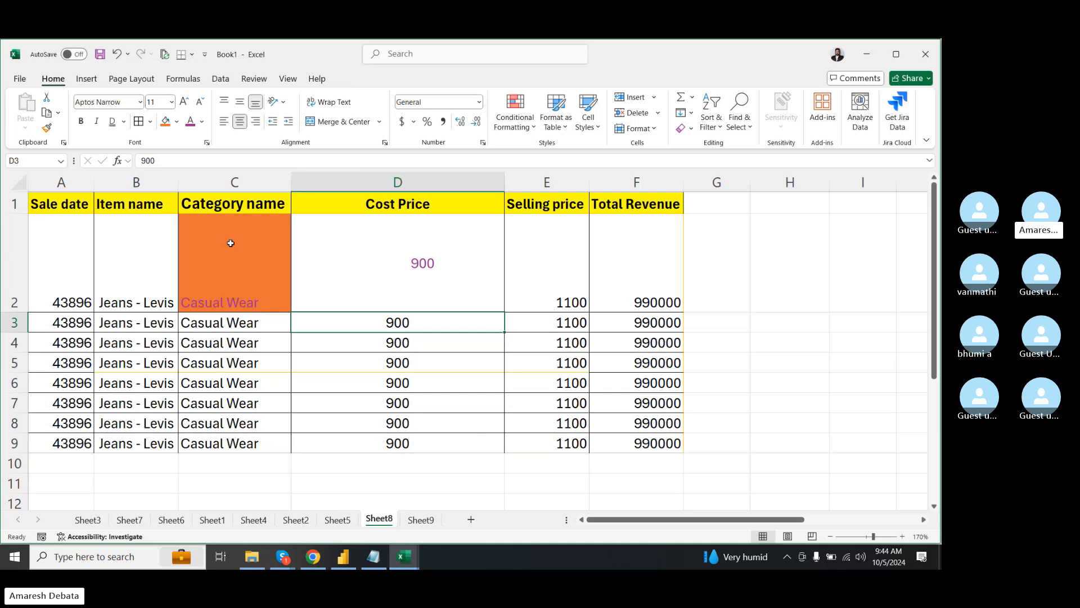
left_click(380, 248)
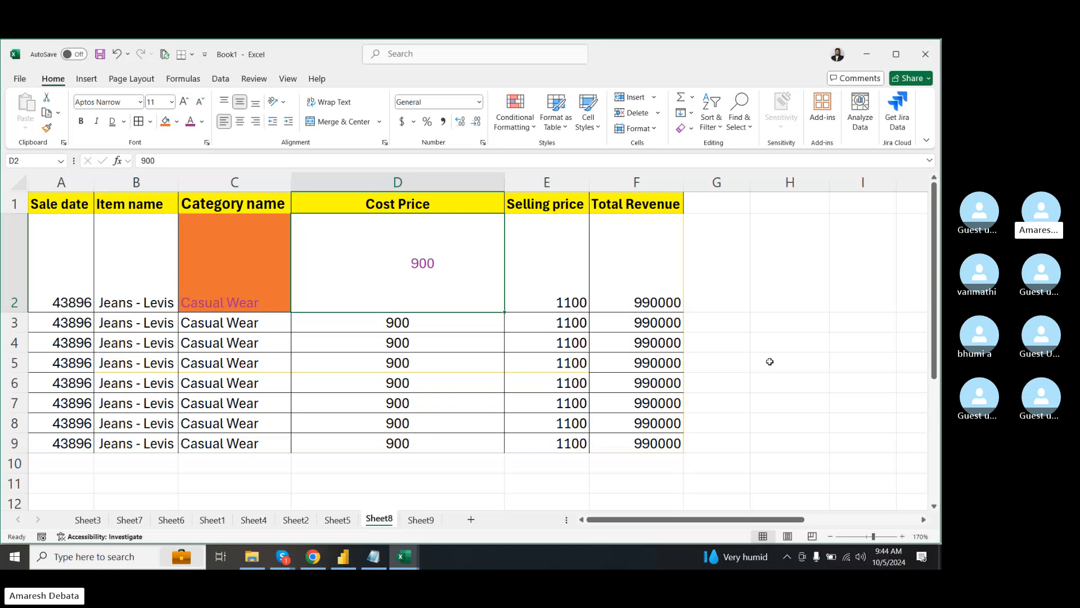
- Enter a long unbroken string of random letters in D10, wide enough to overflow the neighboring cells
left_click(337, 463)
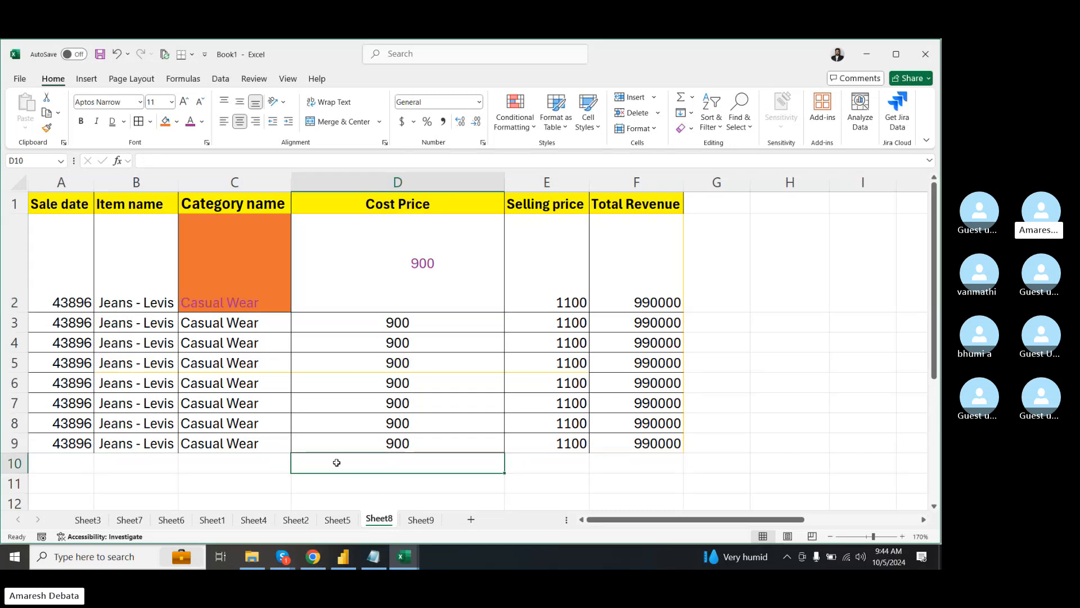
type(";kfhds;hfdsdhadaldnlnsflsnfsbfbsafb")
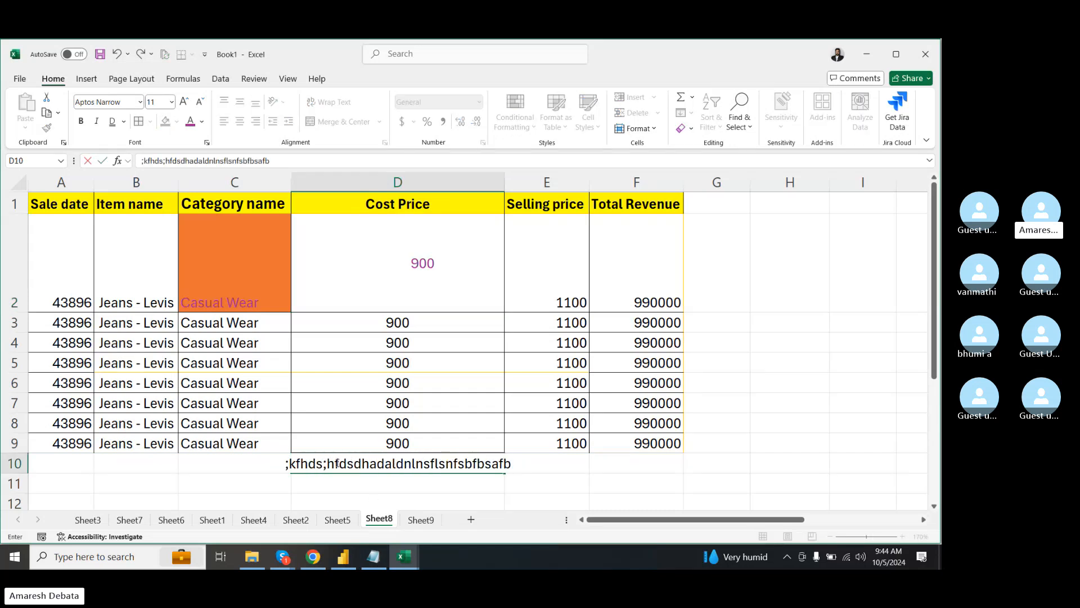
type("sF;OHhrfoheworfhowehrohwoeihrhweoirhowHORHOEWROHRwhehrwhr")
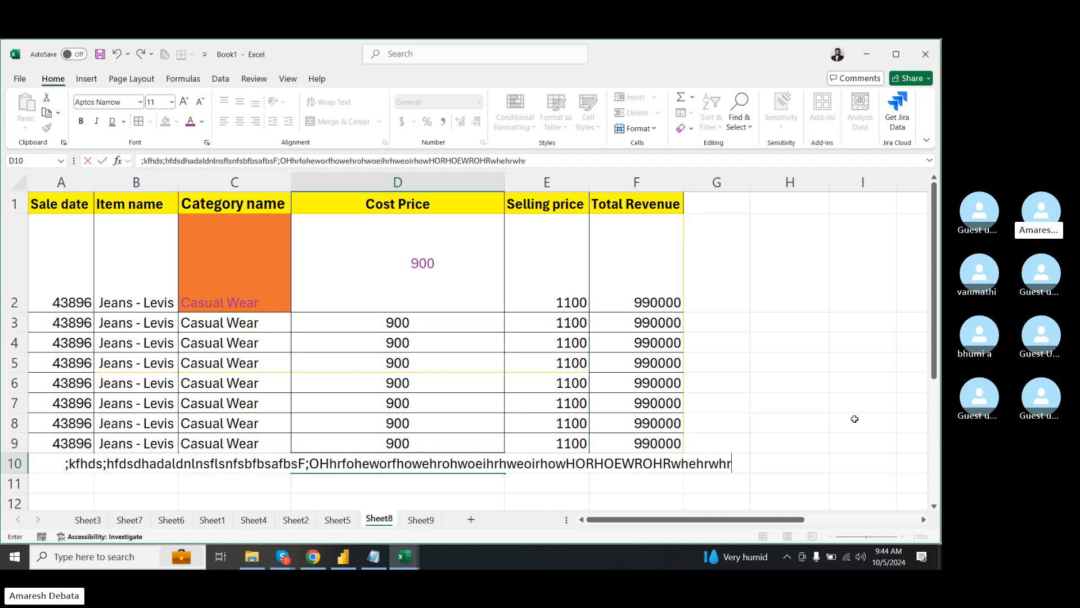
left_click(782, 396)
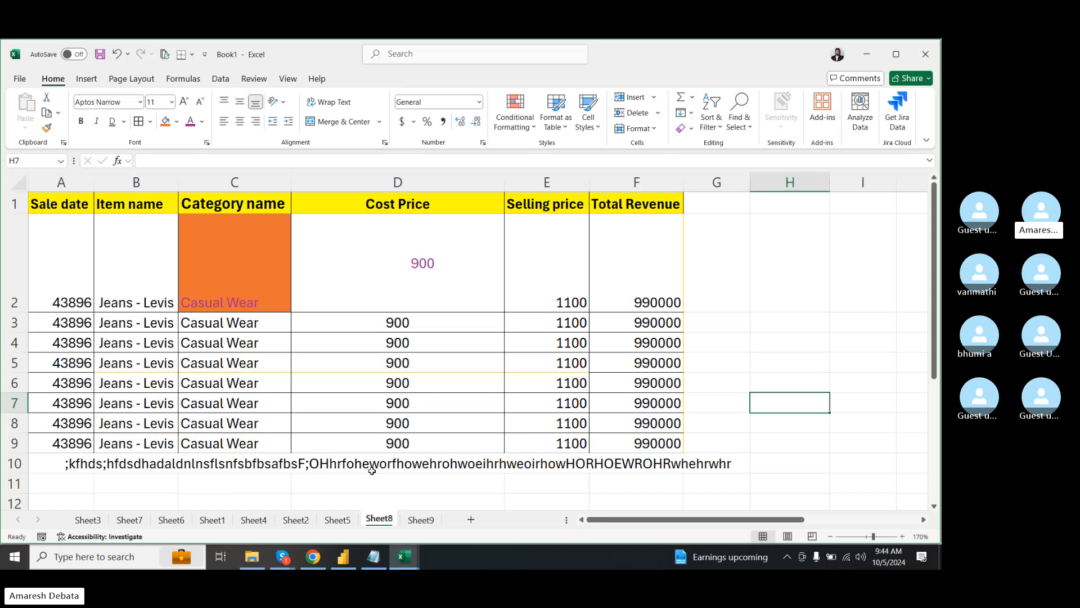
- Check the empty cells that D10's text overflows, and apply Wrap Text to D10
left_click(58, 466)
left_click(124, 464)
left_click(203, 457)
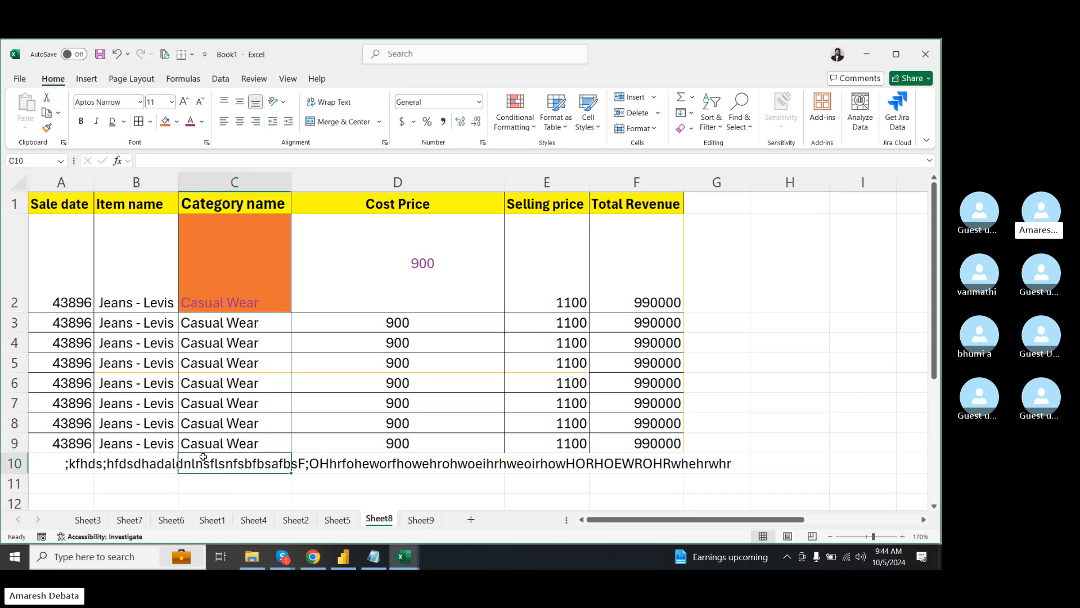
left_click(341, 461)
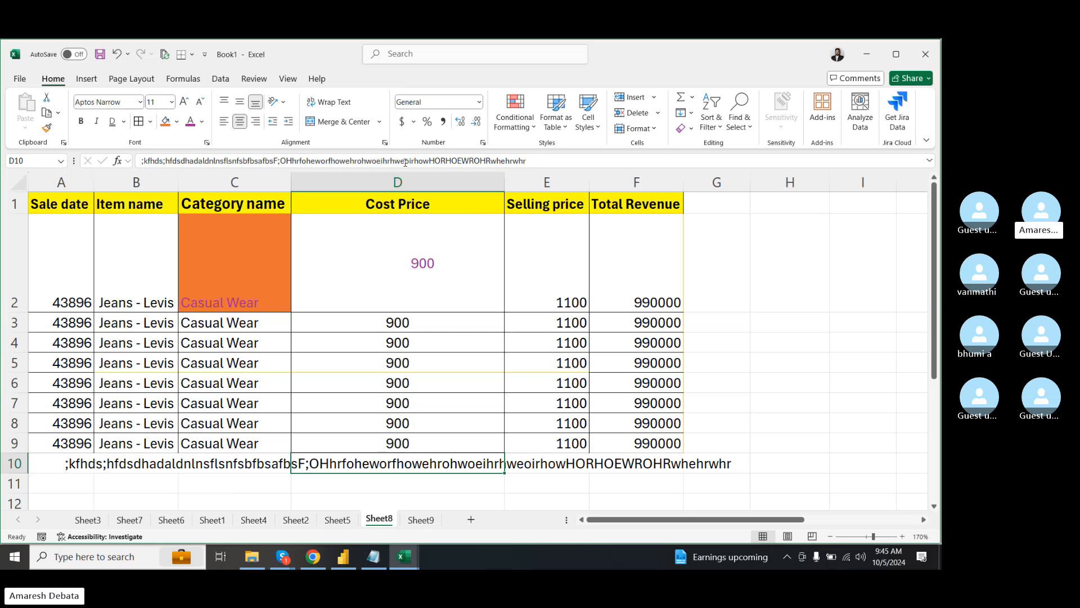
left_click(343, 105)
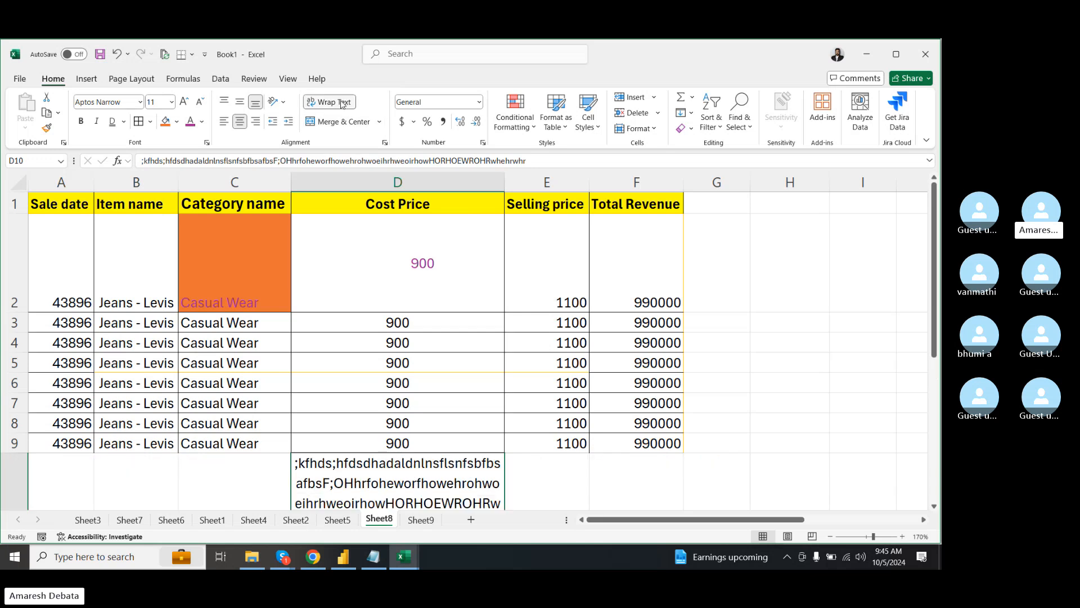
scroll(343, 104, "down", 1)
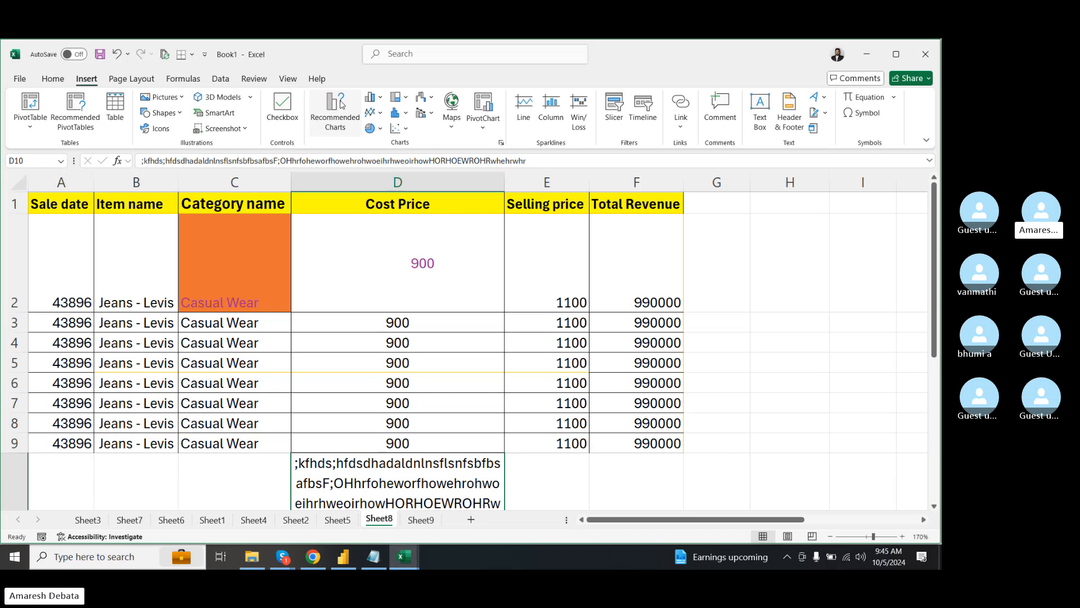
left_click_drag(932, 239, 939, 296)
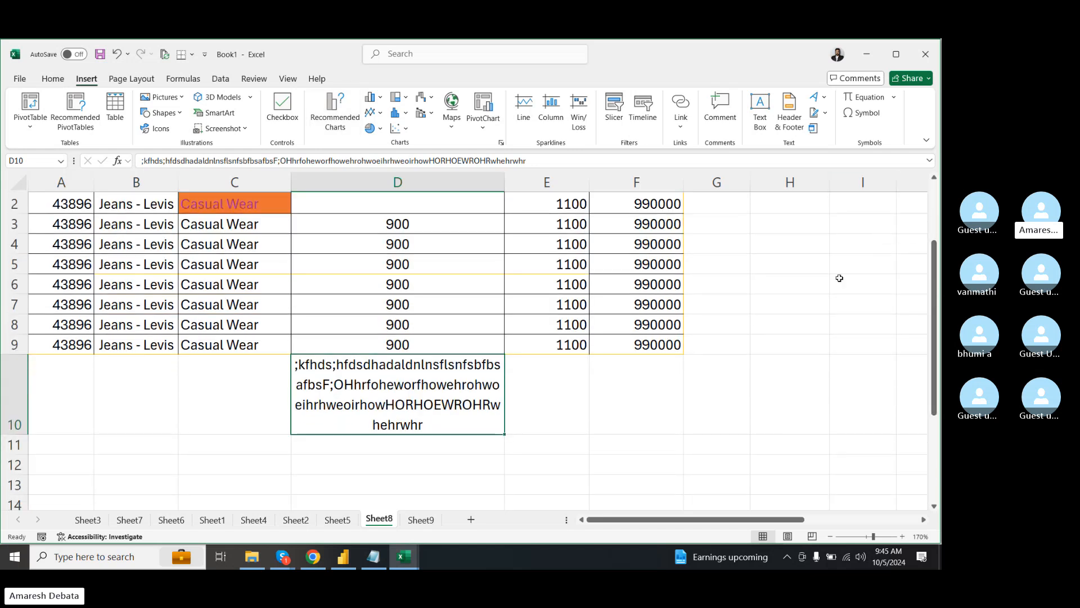
left_click(574, 395)
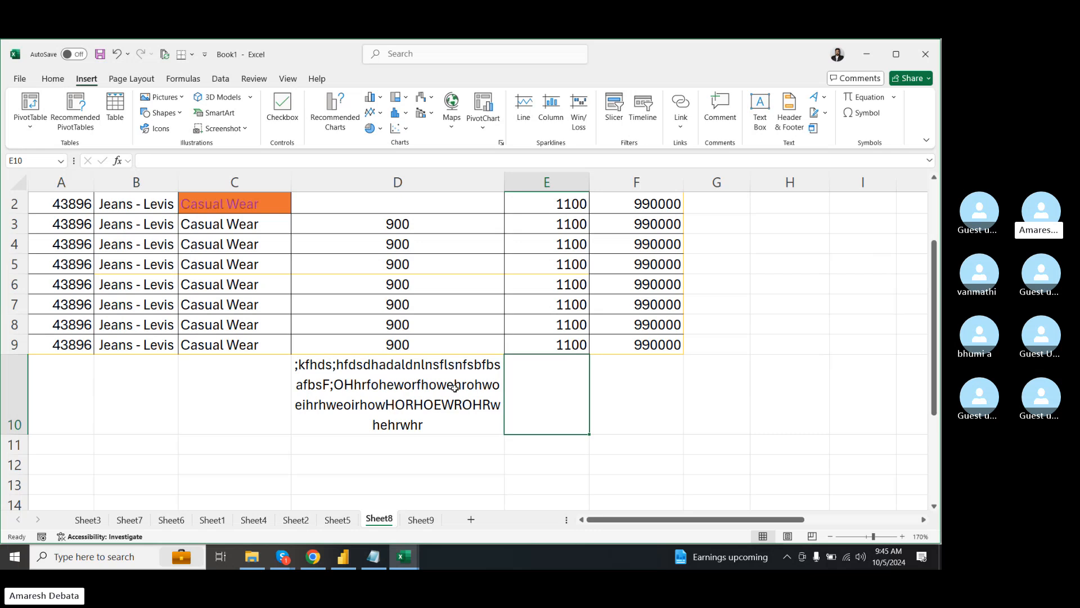
left_click(406, 398)
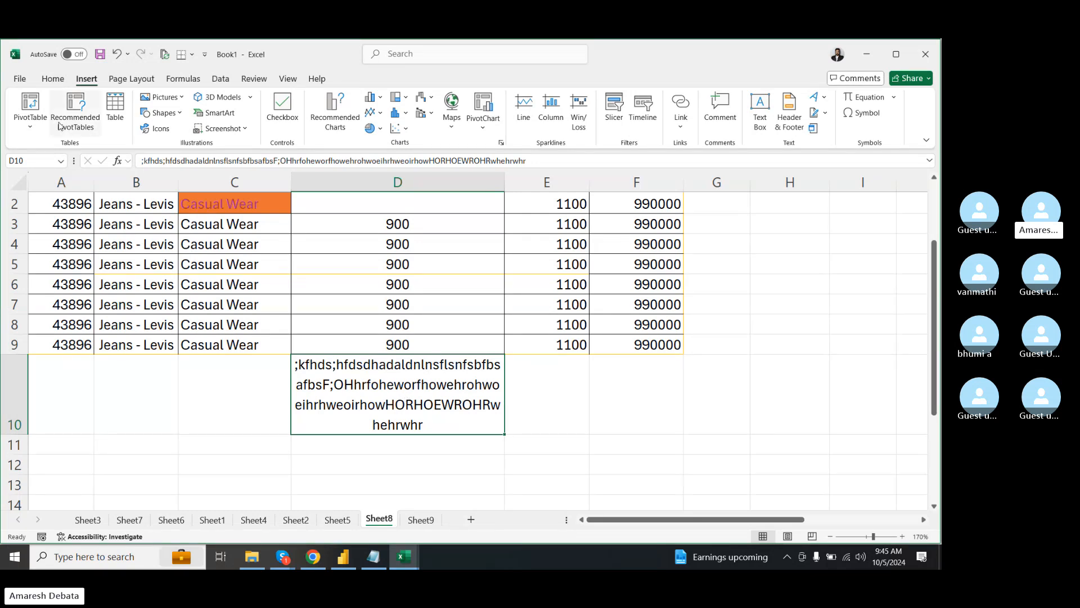
left_click(53, 80)
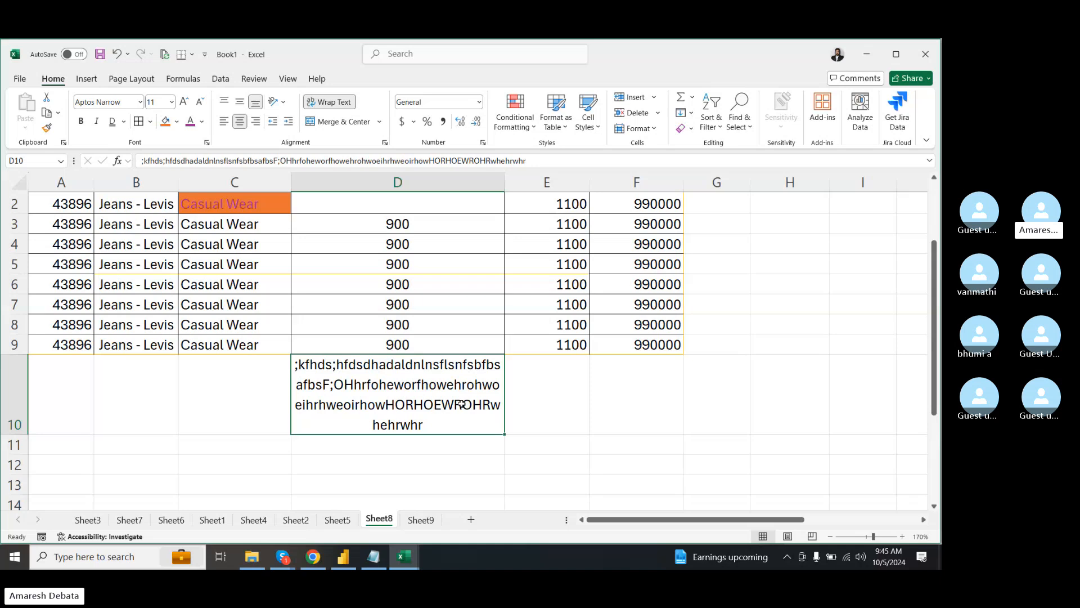
scroll(498, 371, "up", 2)
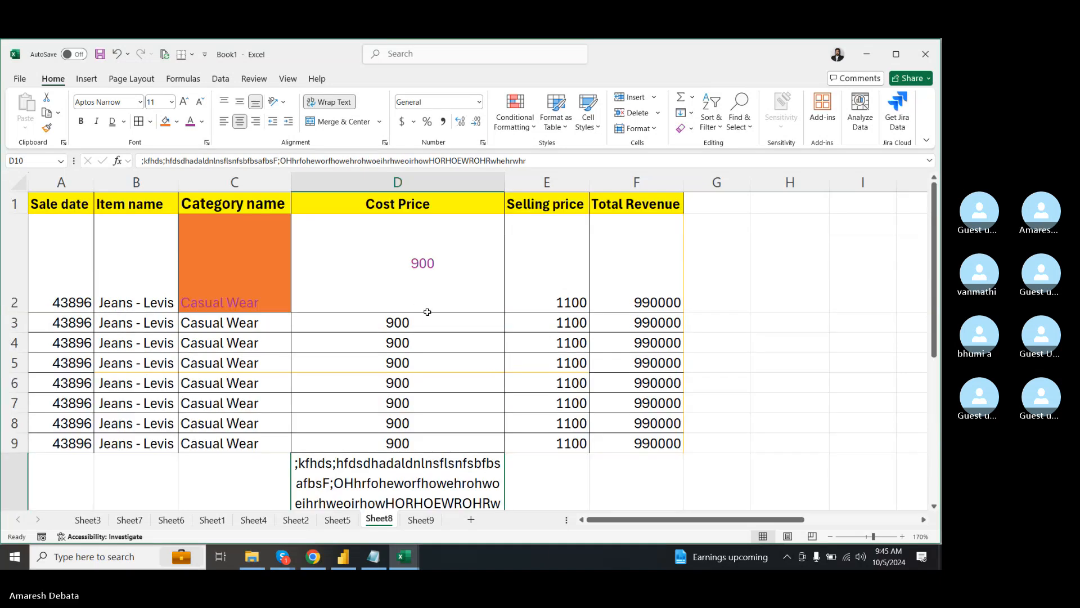
- Undo the text wrapping, the D10 entry and all indent changes on D2
key("ctrl+z")
key("ctrl+z")
key("ctrl+z")
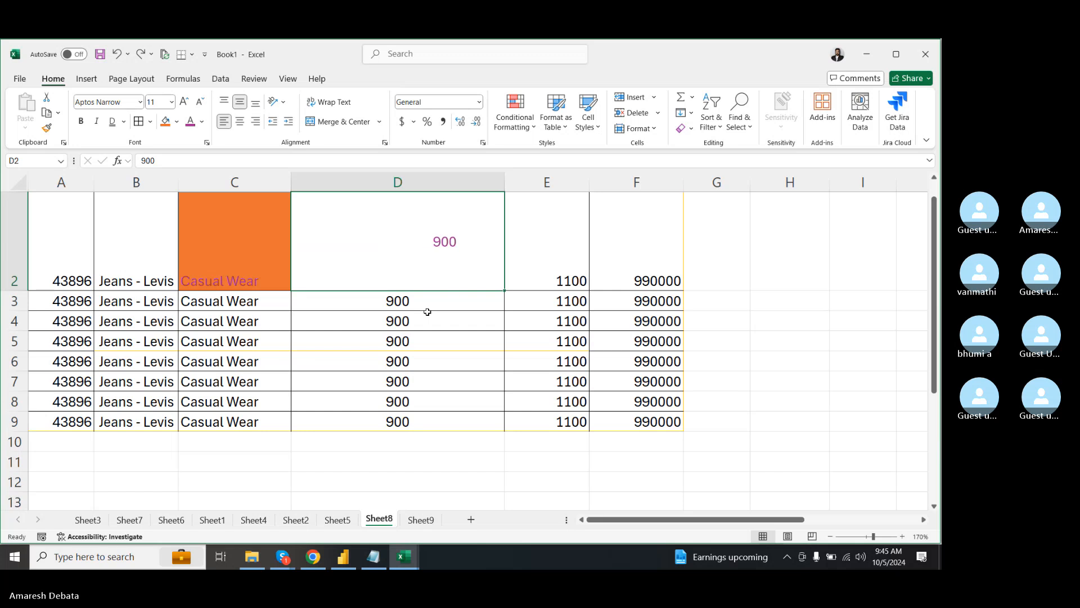
key("ctrl+z")
key("ctrl+z")
key("ctrl+z")
key("ctrl+z")
key("ctrl+z")
key("ctrl+z")
key("ctrl+z")
key("ctrl+z")
key("ctrl+z")
key("ctrl+z")
key("ctrl+z")
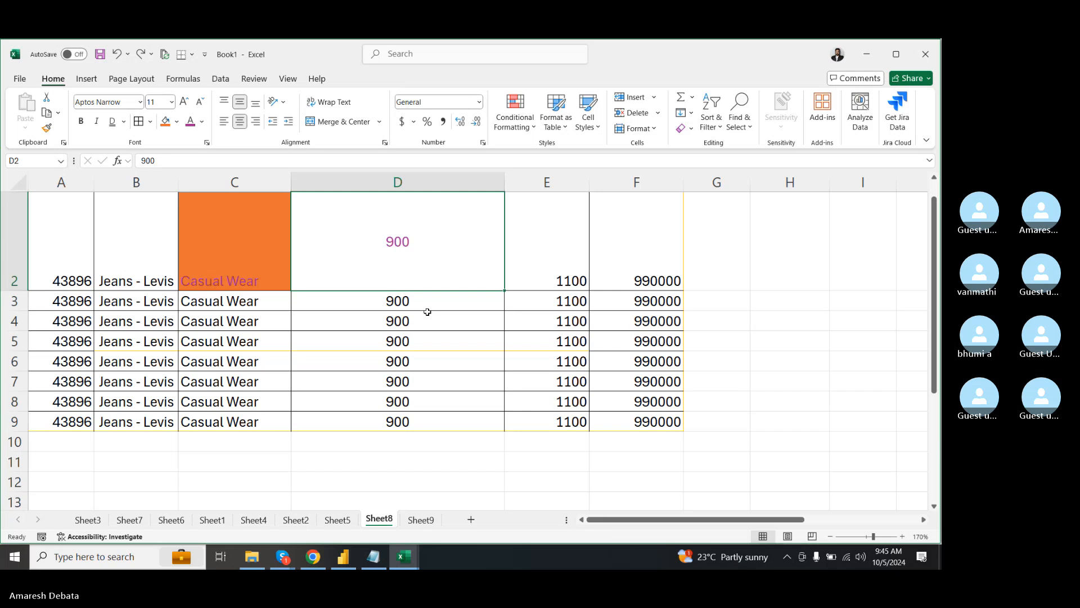
key("ctrl+z")
key("ctrl+z")
scroll(375, 293, "up", 1)
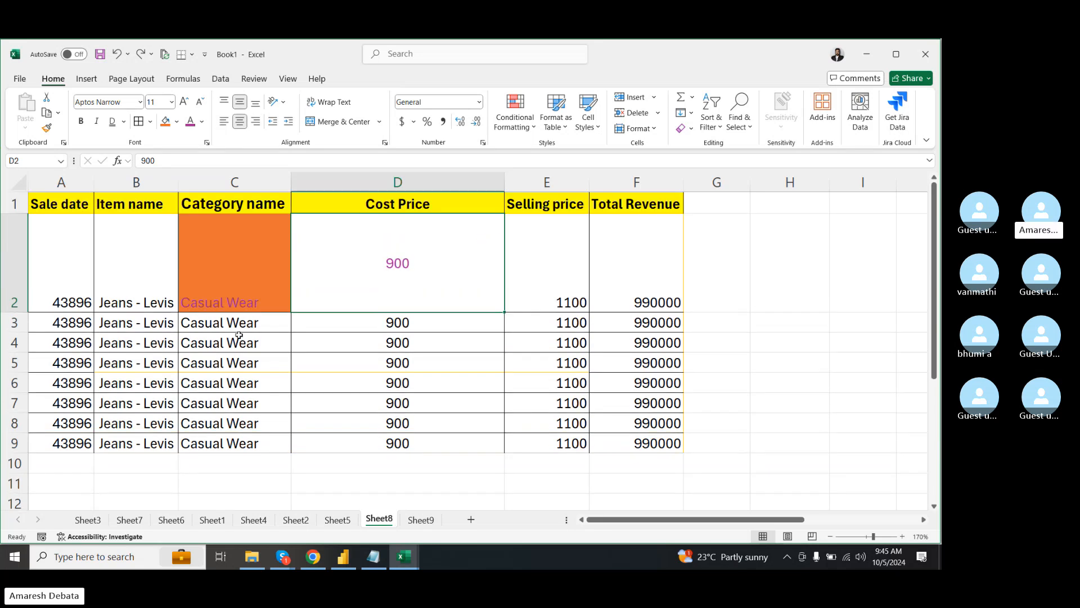
- Reduce the height of row 2 to about one and a half times a normal row
left_click_drag(17, 312, 17, 243)
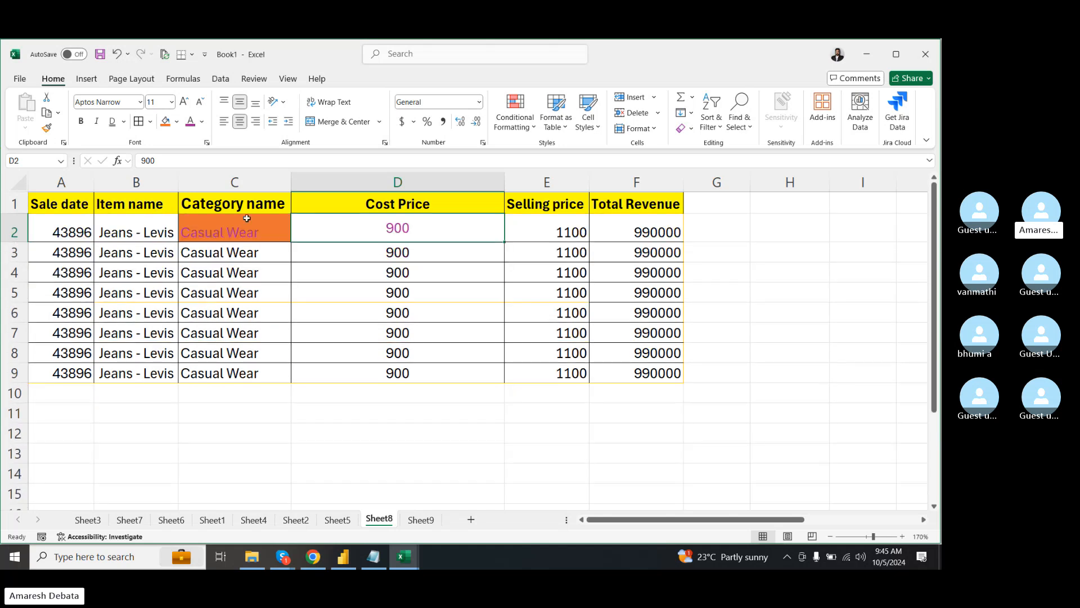
left_click(368, 247)
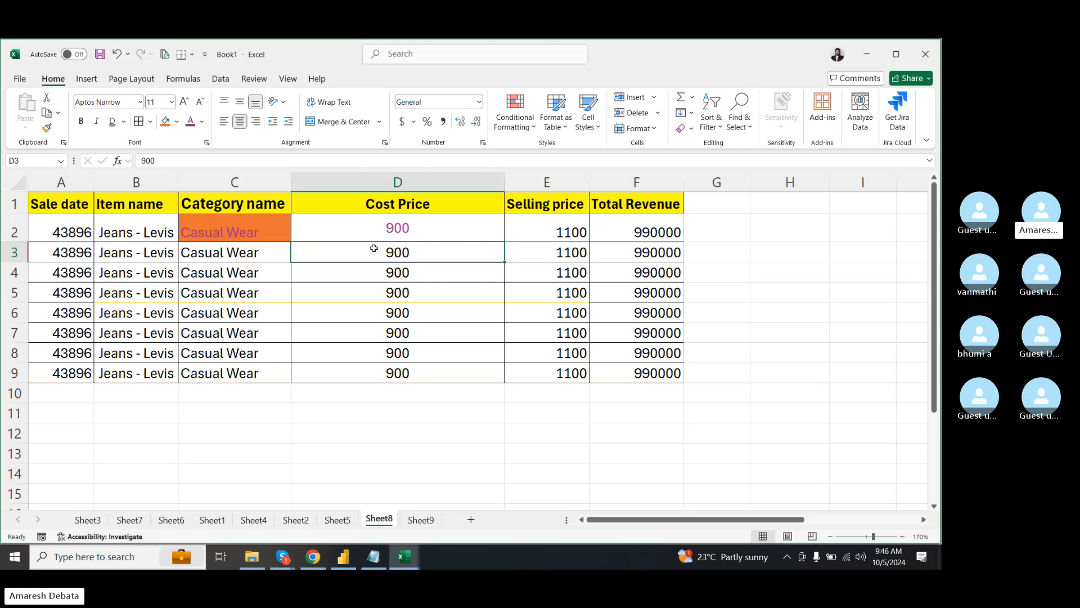
- Enter the long unbroken string "buagudiugUGDdohHDHadsasldsaflhalfhlashflkaslkf;saf;af;jsal;fj;a" in D11
left_click(369, 422)
type("buagudiugUGDdohHDH")
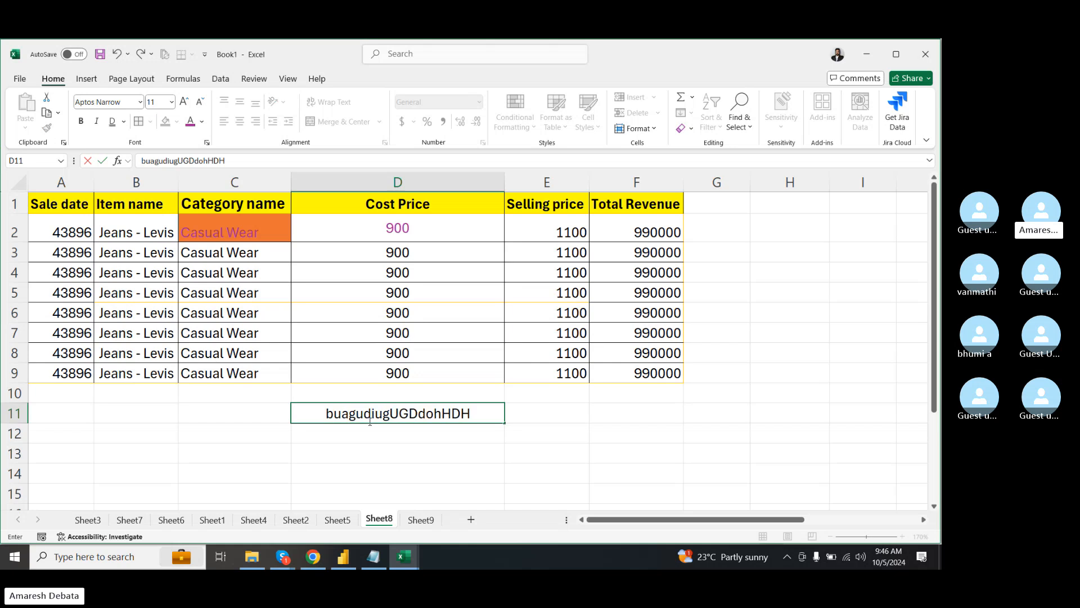
type("adsasldsaflhalfhlashflkaslkf;saf;af;jsal;fj;a")
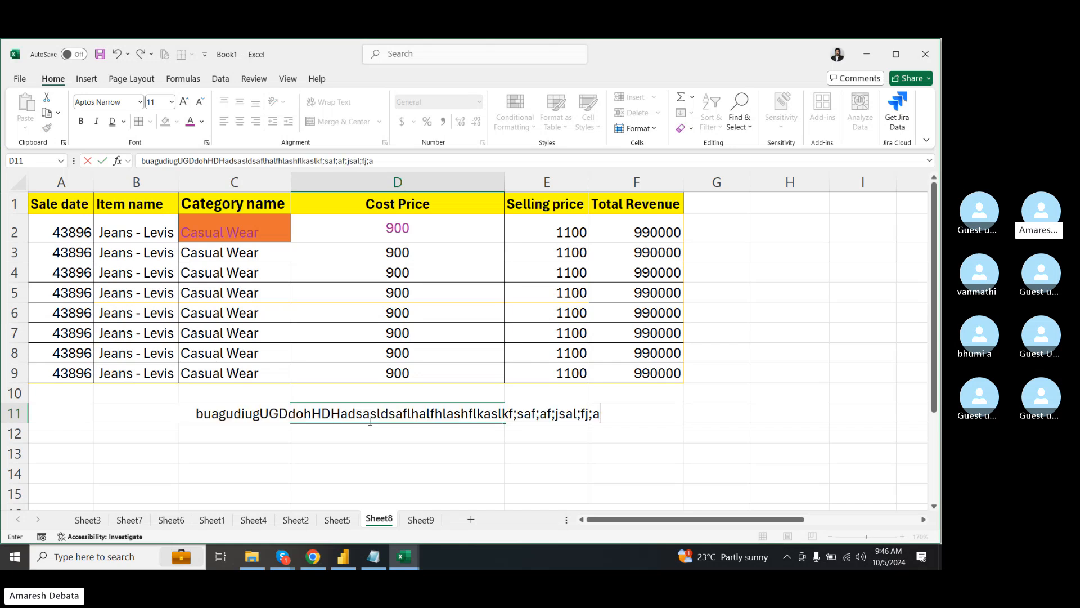
key("Return")
- Apply Wrap Text to D11 and turn it off again
left_click(365, 413)
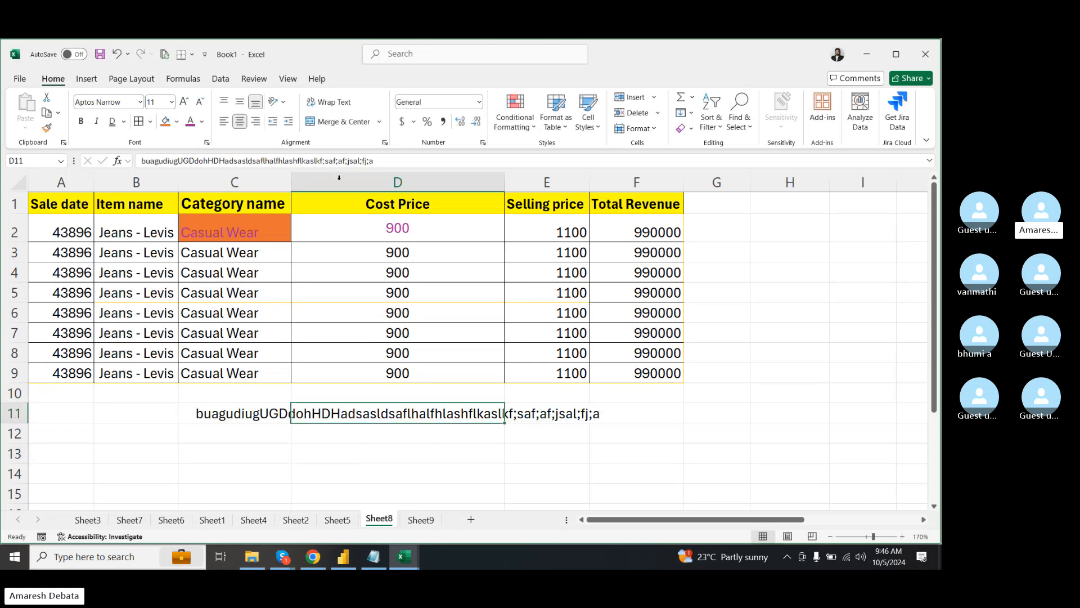
left_click(330, 107)
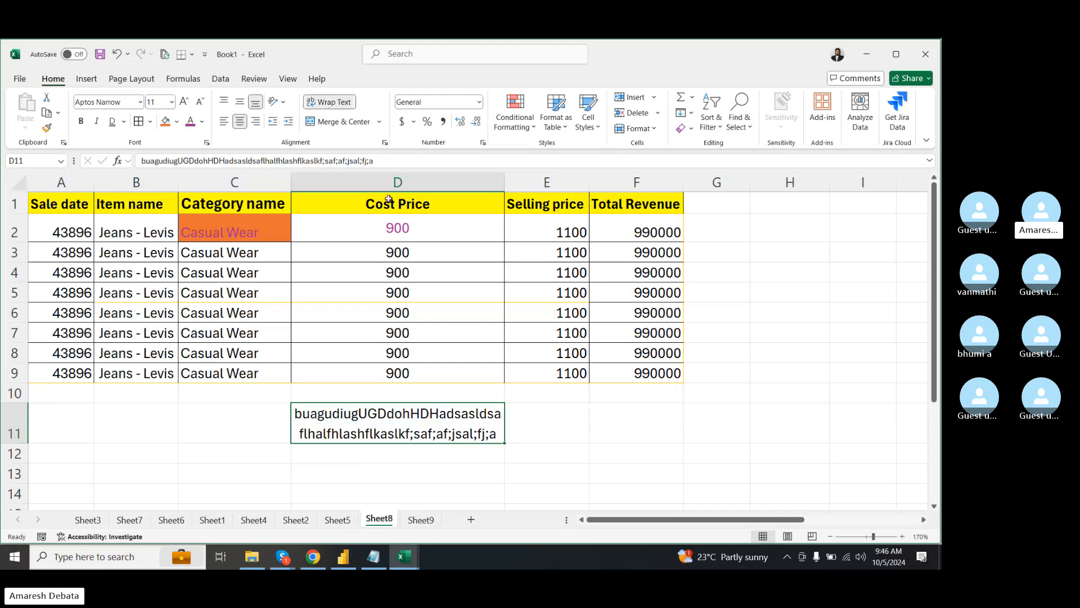
left_click(331, 104)
left_click_drag(417, 430, 381, 444)
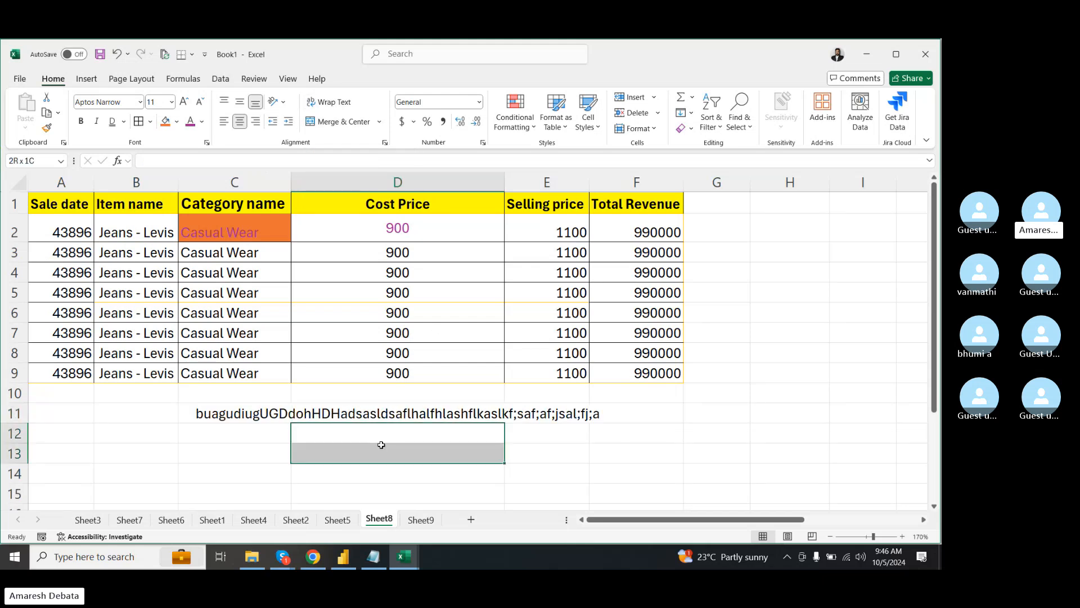
- Reapply Wrap Text to D11 and clear the cell's contents
left_click(335, 406)
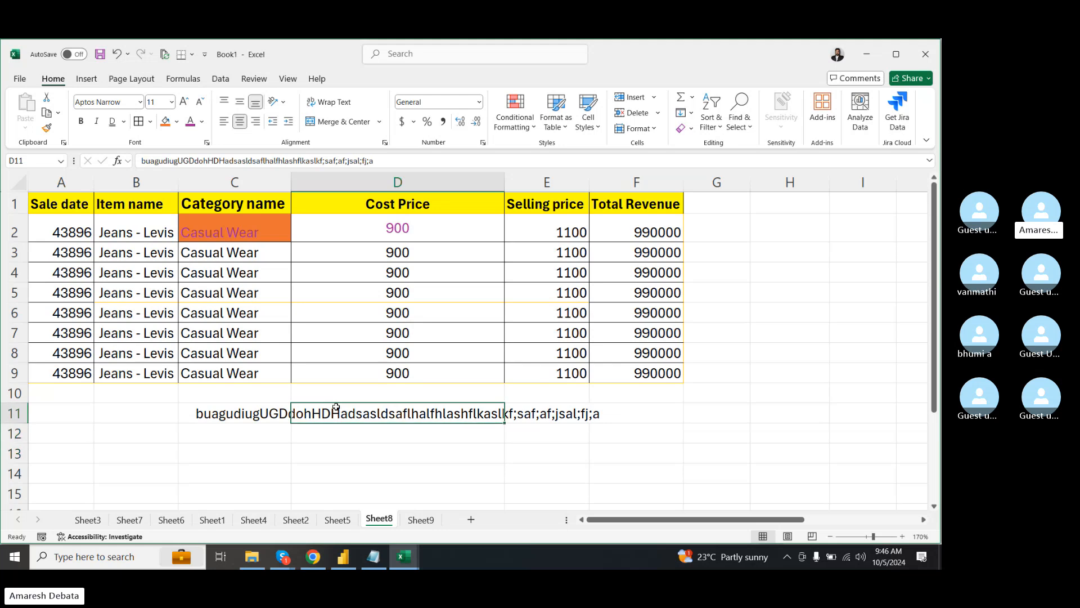
key("alt+h")
key("w")
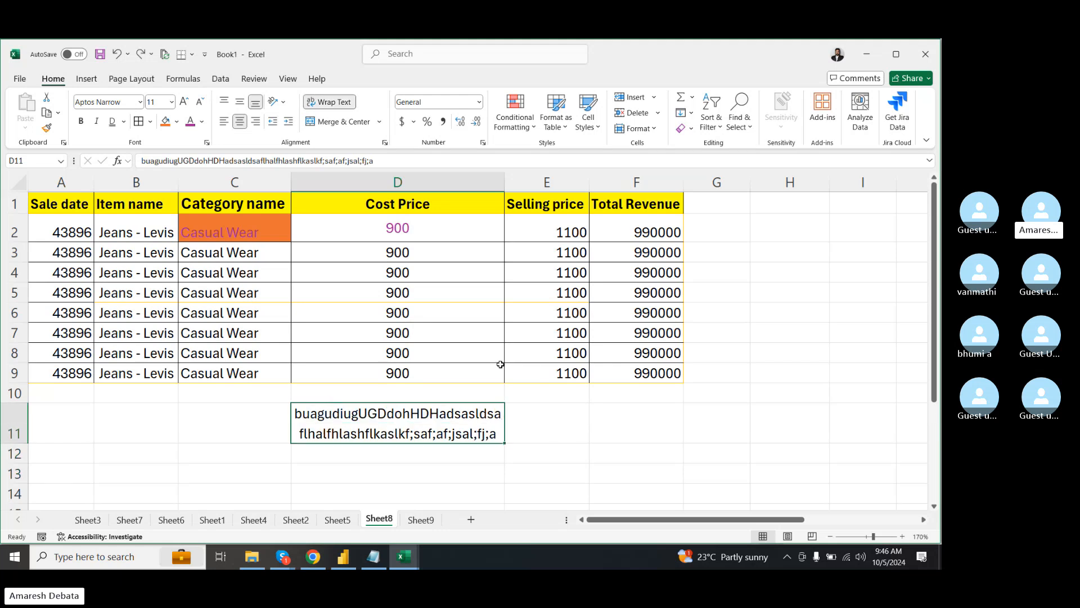
key("Delete")
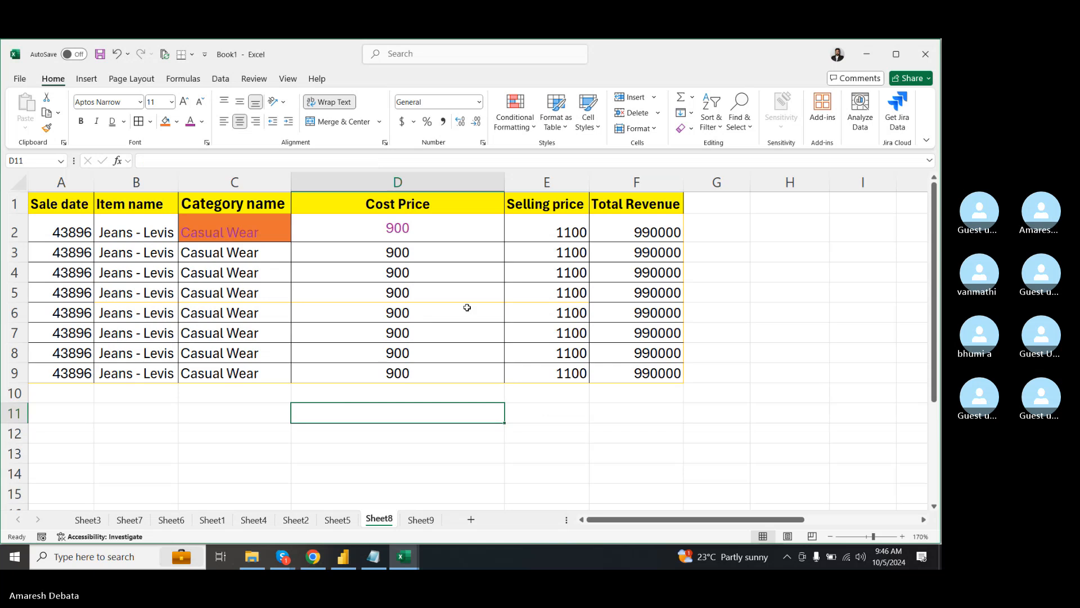
- Examine the available cell merging options with D3 selected
left_click(394, 260)
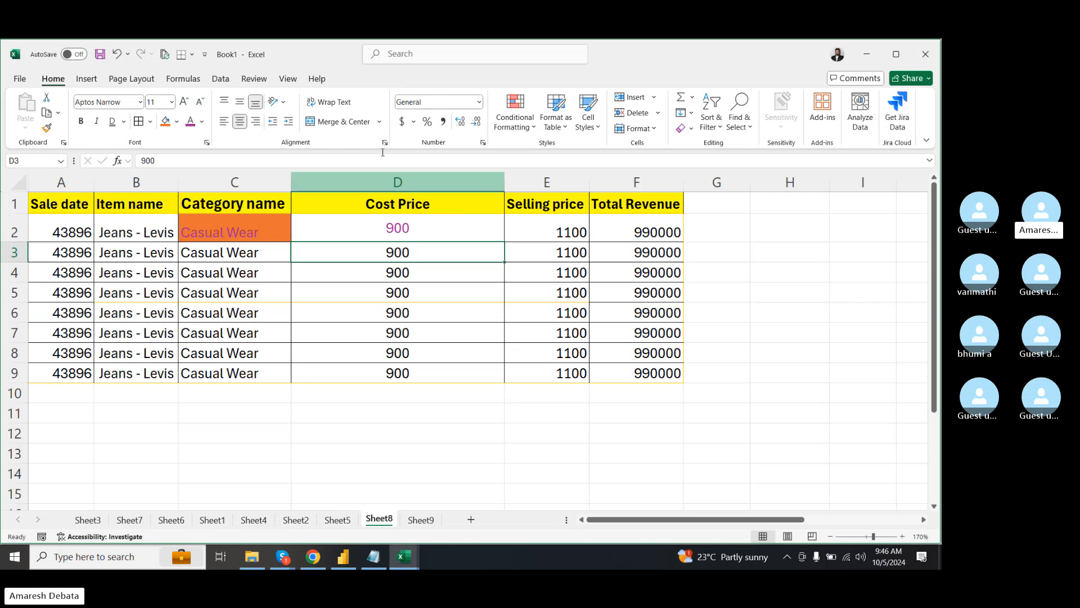
left_click(380, 121)
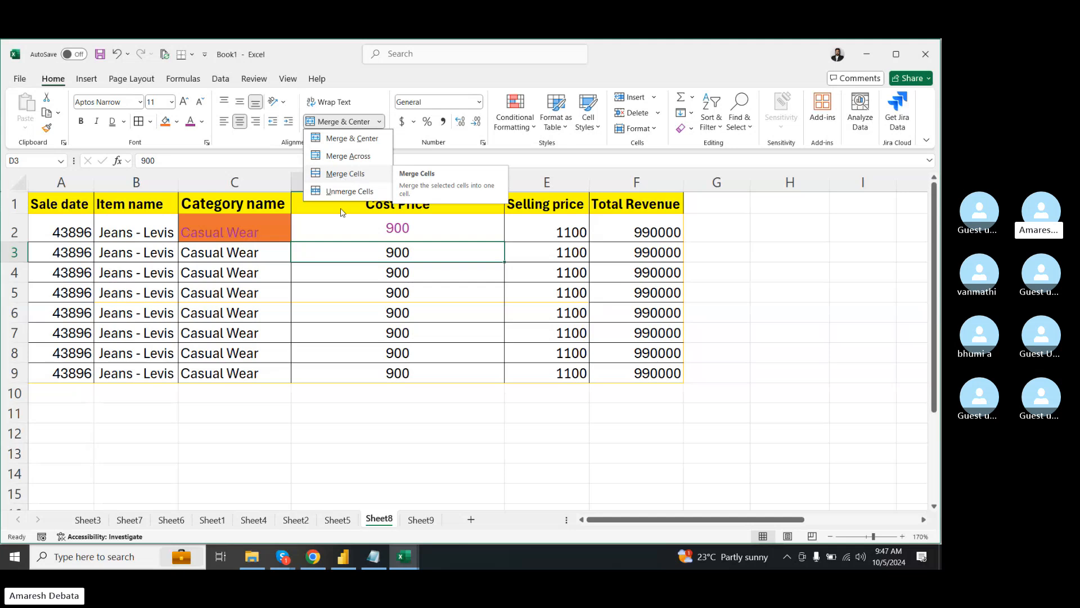
left_click(352, 389)
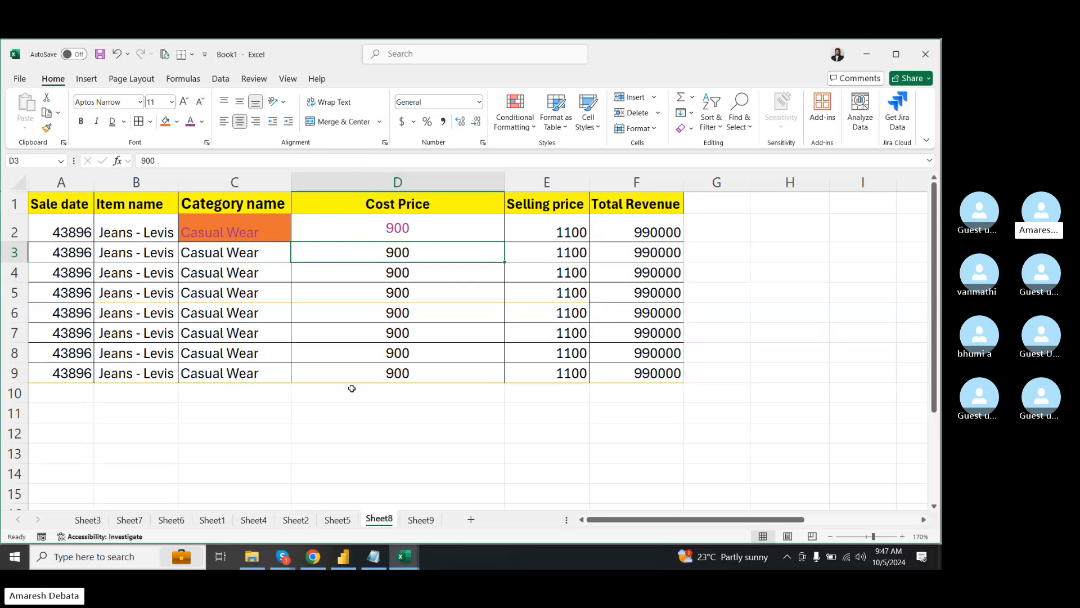
left_click(379, 122)
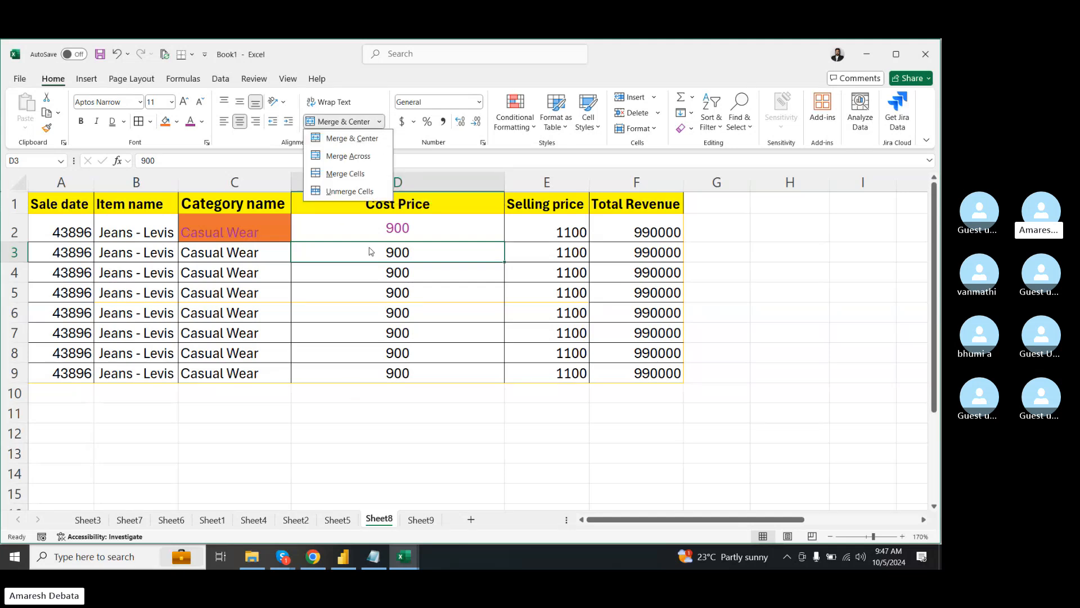
left_click(362, 361)
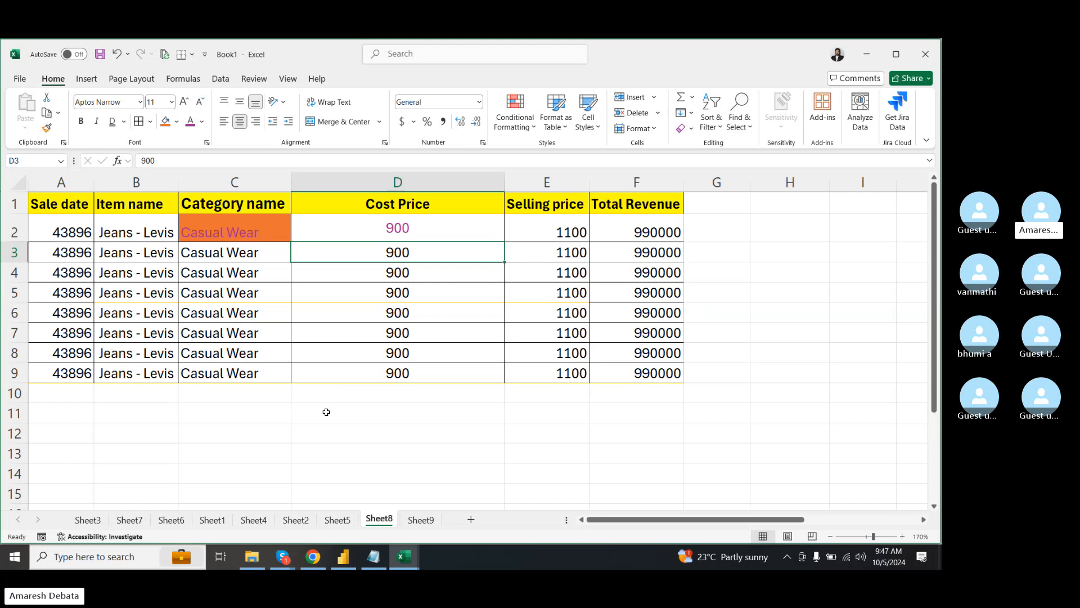
- Merge and center the empty cells D11:F11, and undo the merge
left_click_drag(326, 410, 642, 417)
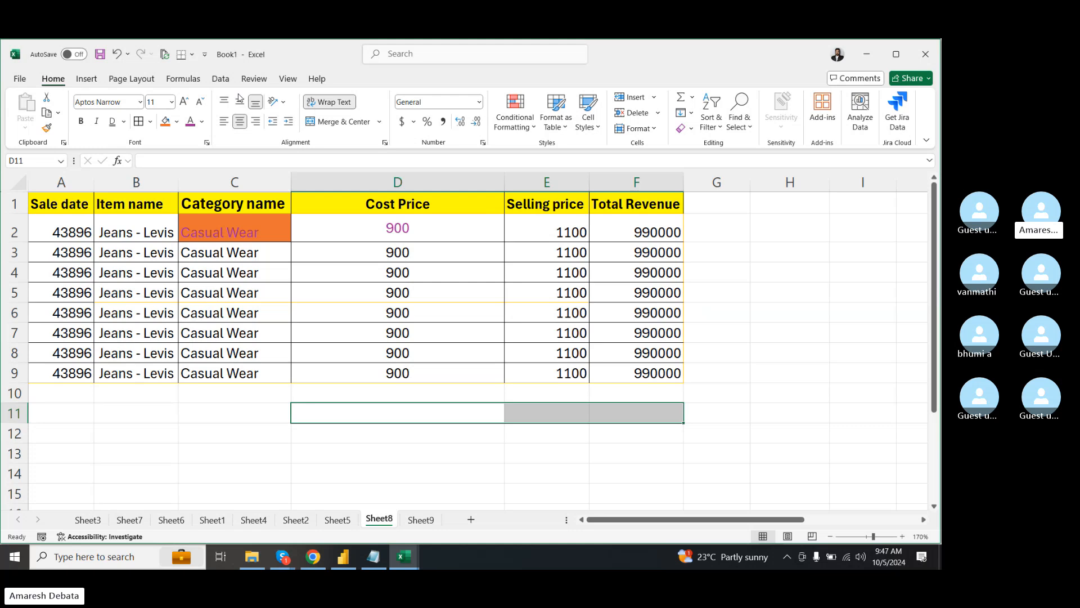
left_click(337, 121)
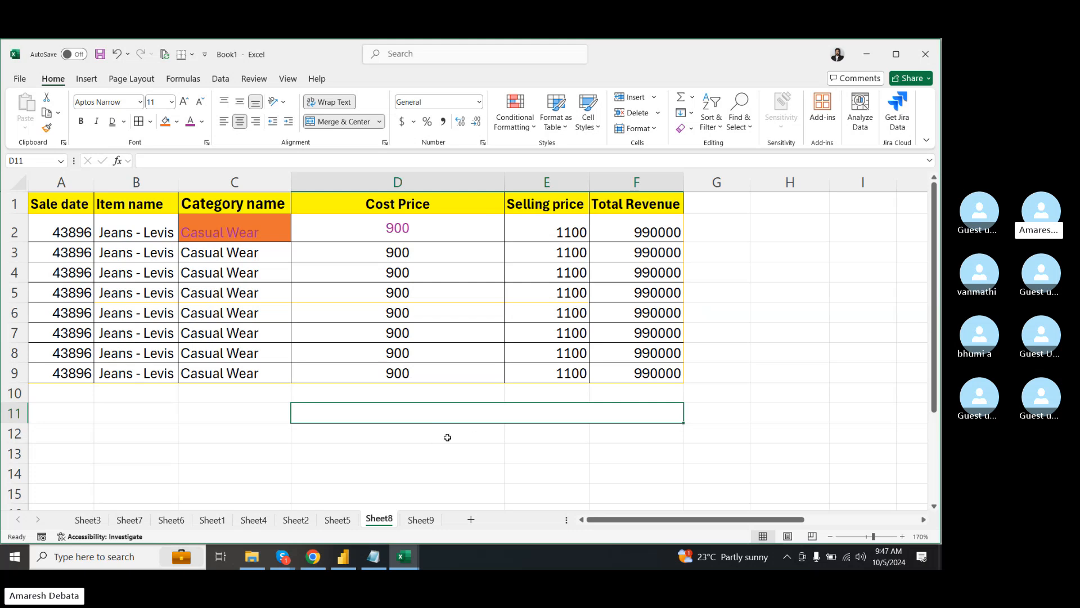
key("ctrl+z")
- Merge and center the vertical range D11:D13, and undo the merge
left_click(419, 446)
left_click(403, 416)
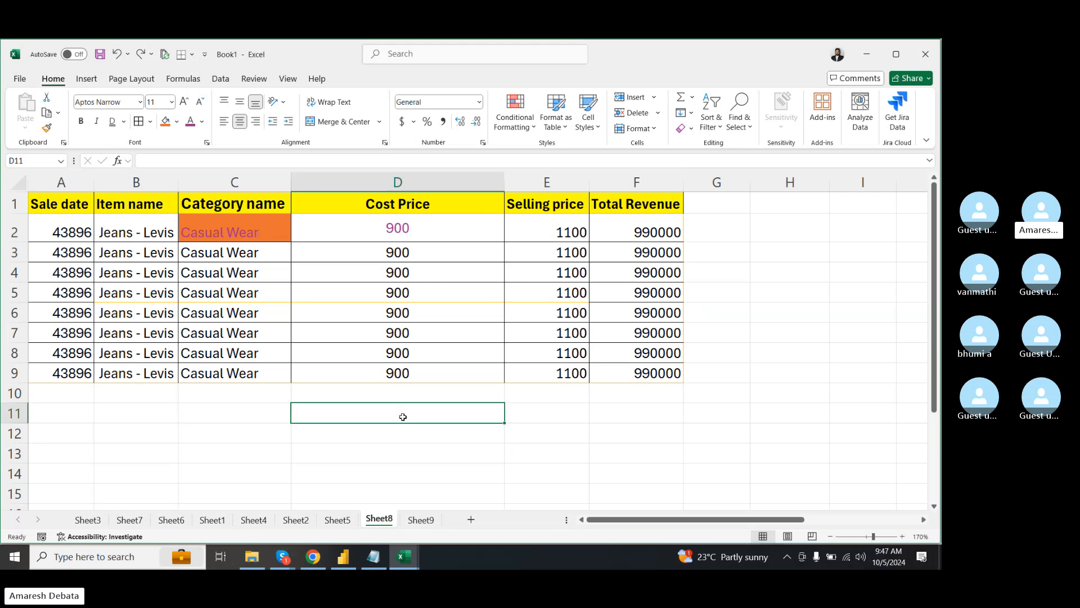
left_click_drag(403, 416, 401, 457)
left_click(335, 124)
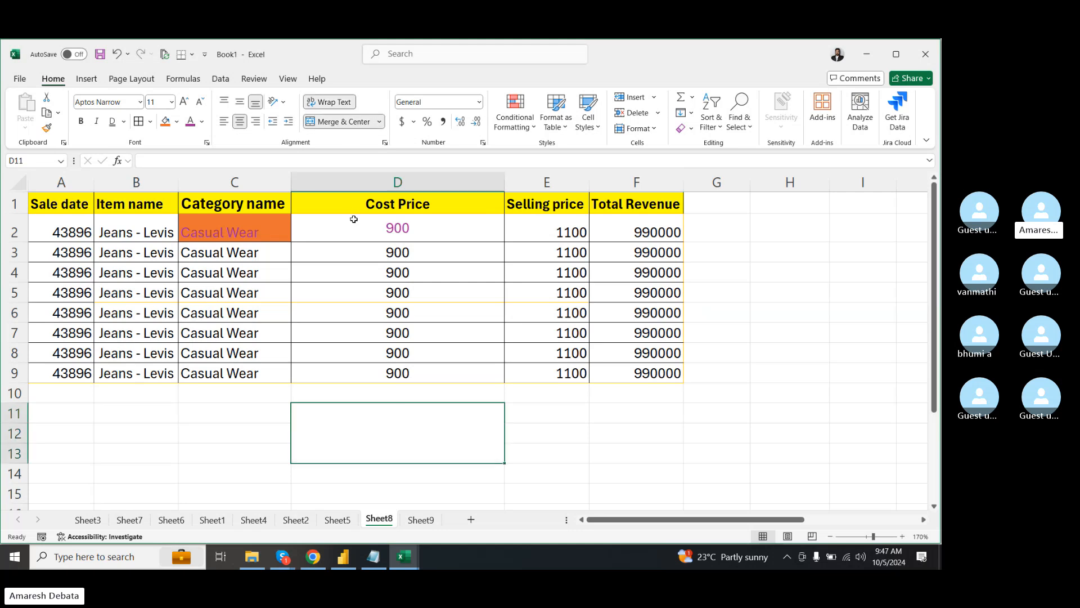
key("ctrl+z")
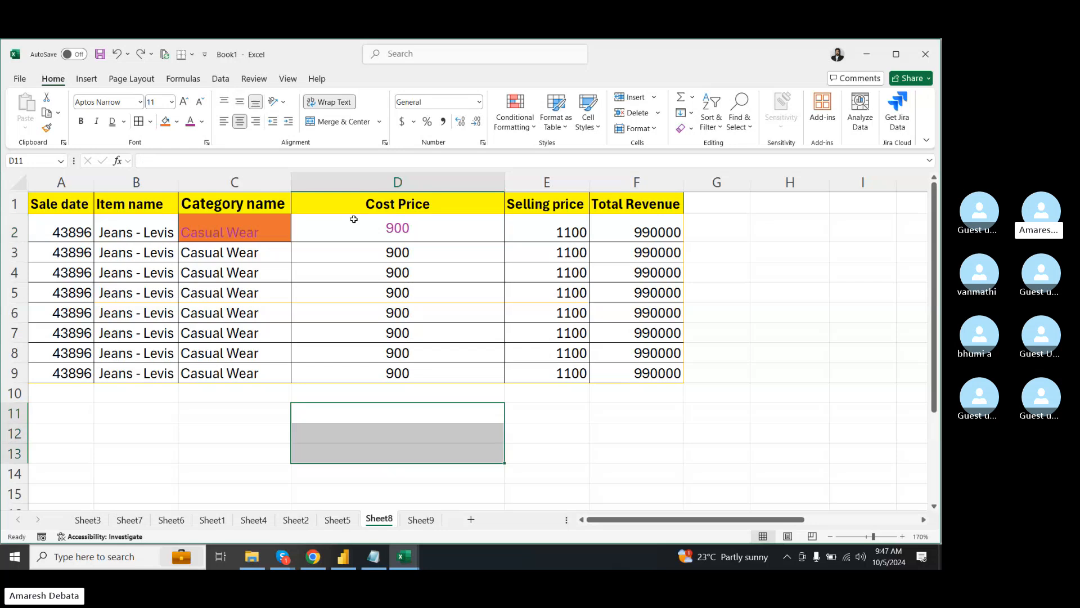
- Merge and center the horizontal range D11:F11 once more, and undo it
left_click(555, 415)
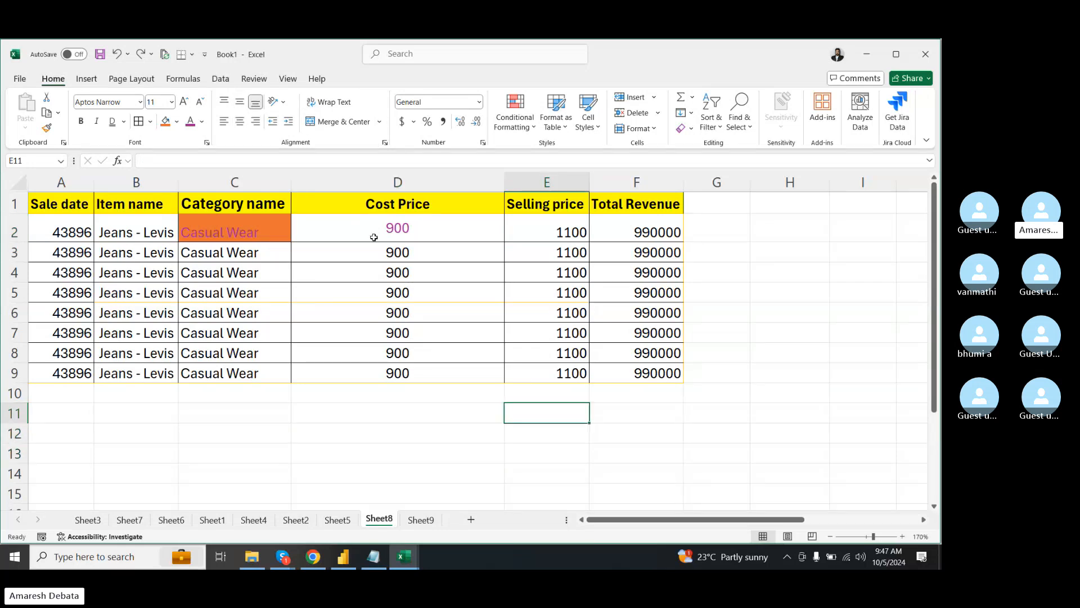
left_click(360, 414)
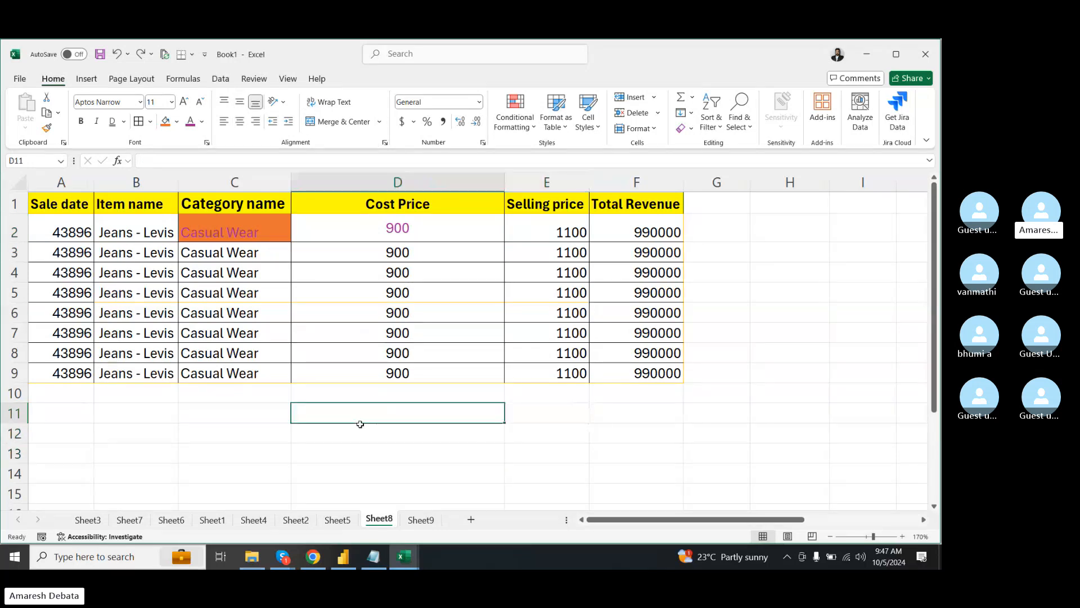
key("shift+Right")
key("shift+Right")
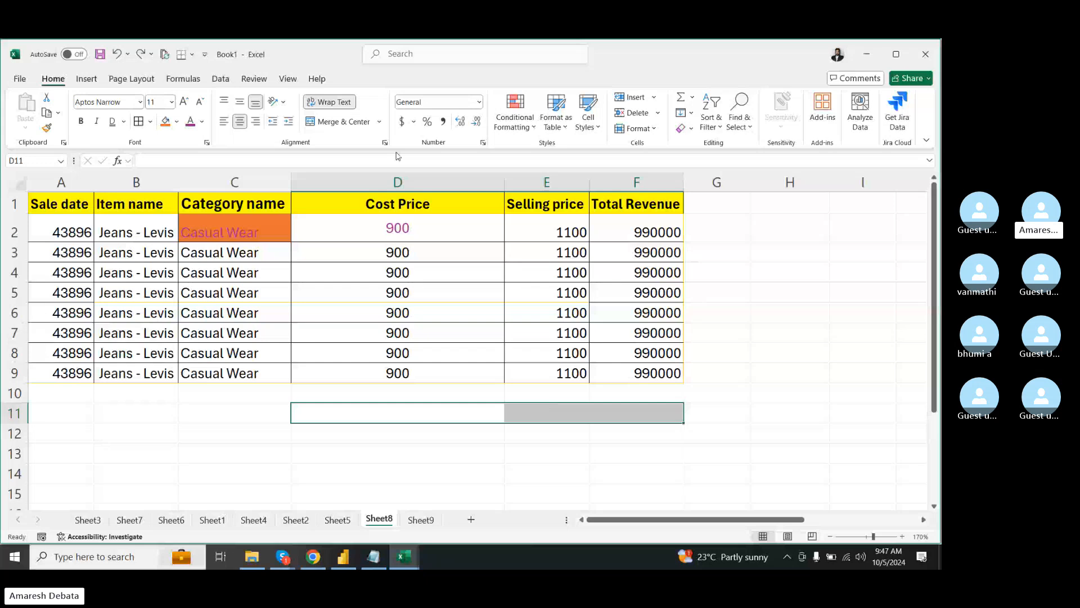
left_click(337, 122)
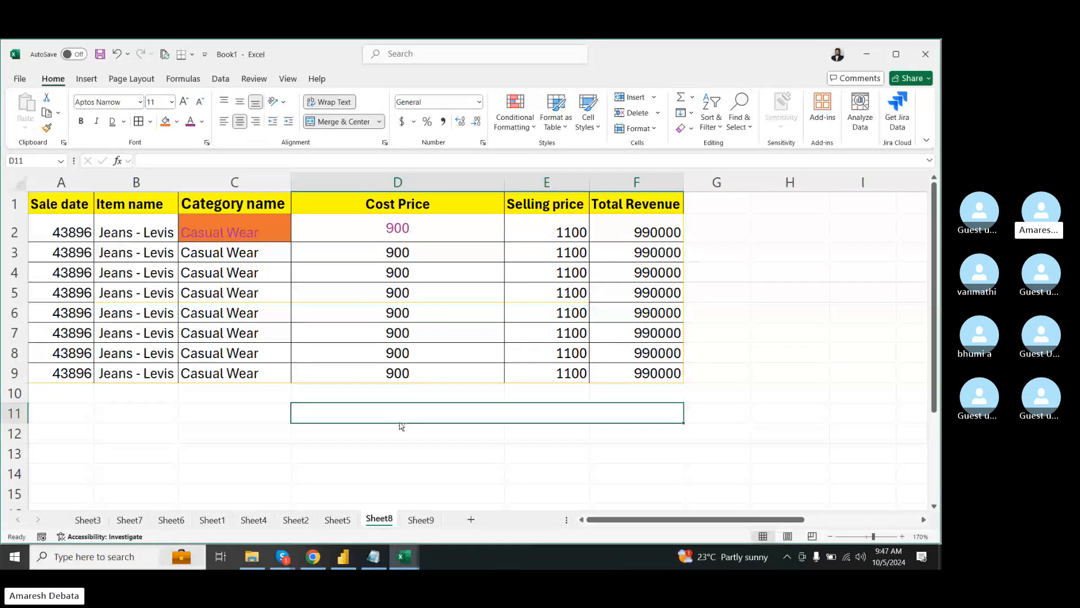
key("ctrl+z")
- Select D11:D13 and examine the merge options for the vertical range without applying any
left_click_drag(388, 423, 378, 459)
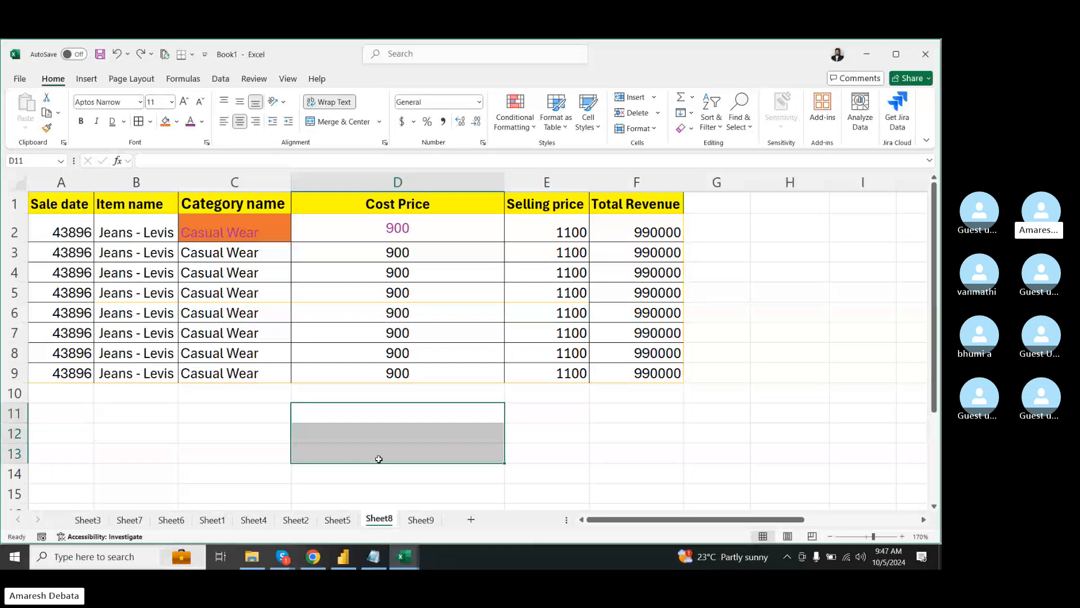
left_click(379, 121)
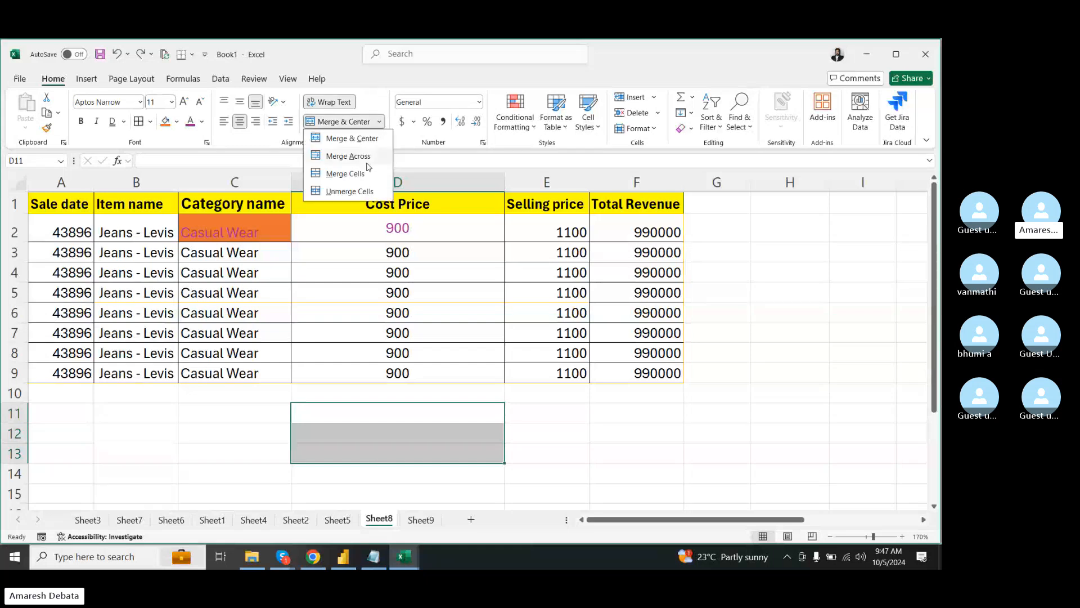
key("Escape")
left_click(535, 421)
left_click(442, 415)
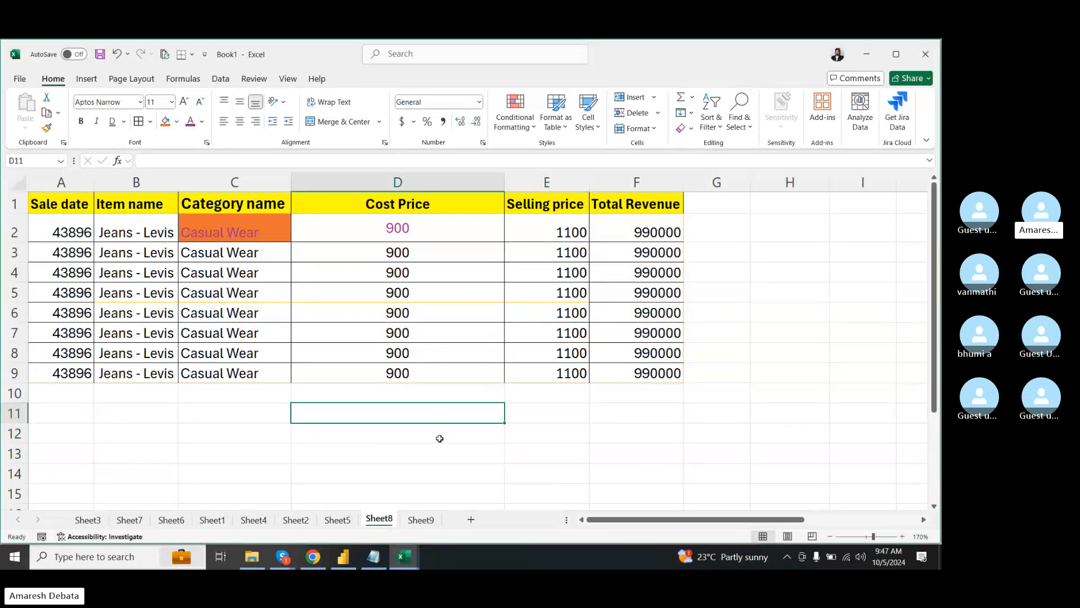
left_click_drag(439, 438, 440, 464)
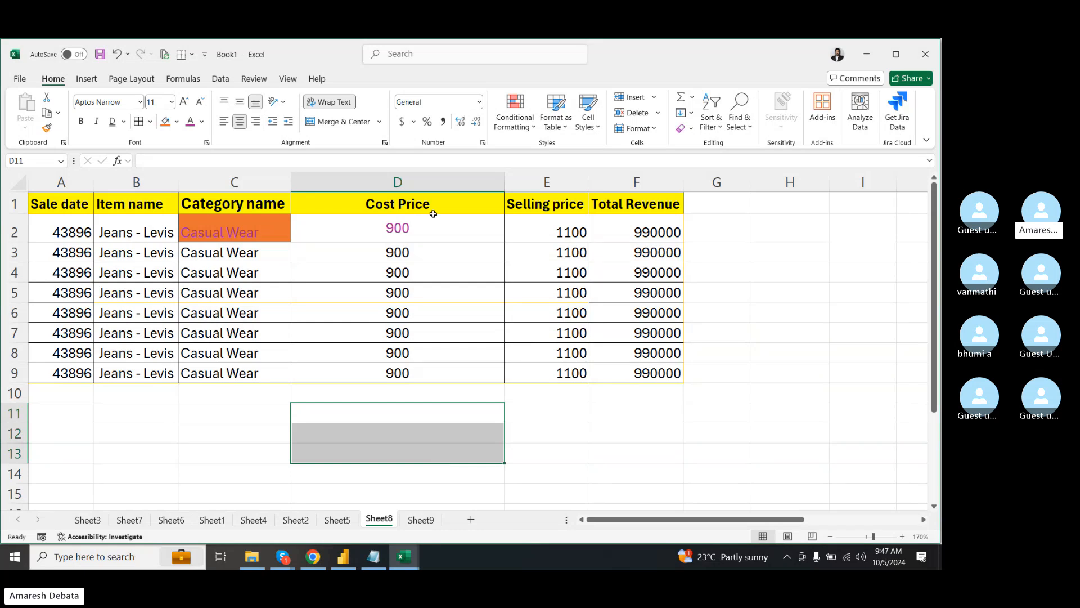
left_click(379, 123)
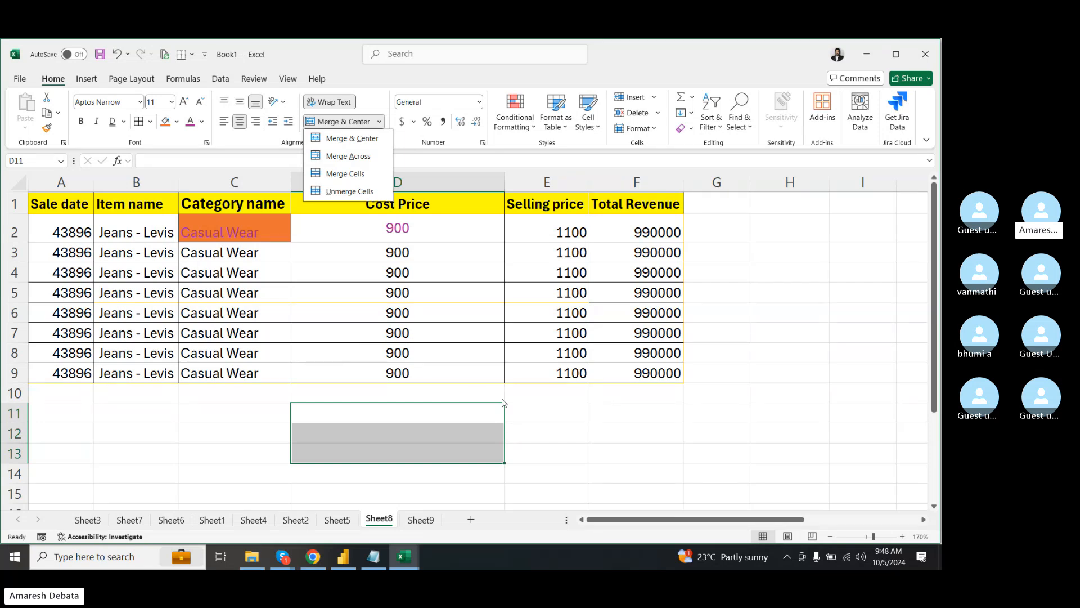
left_click(554, 407)
left_click(432, 410)
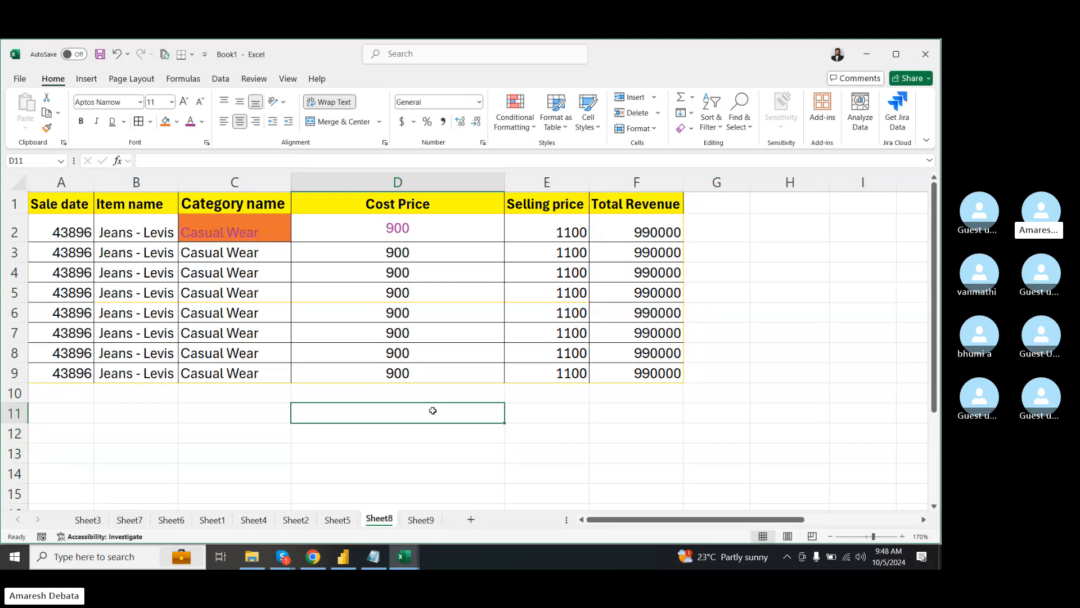
- Combine D11:F11 using the Merge Cells option, and undo the merge
left_click_drag(394, 412, 624, 406)
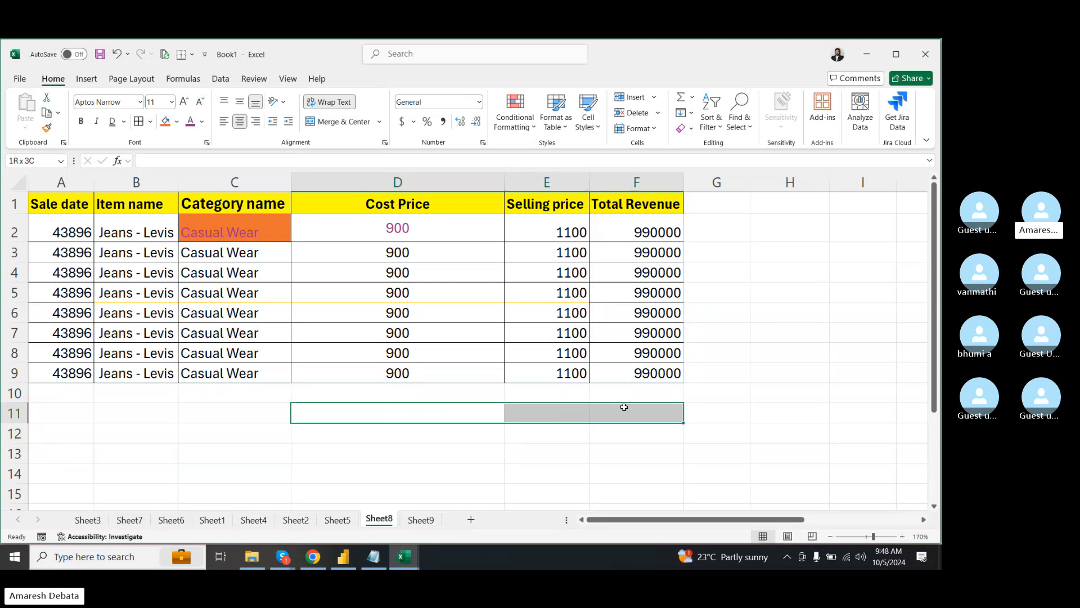
left_click(379, 122)
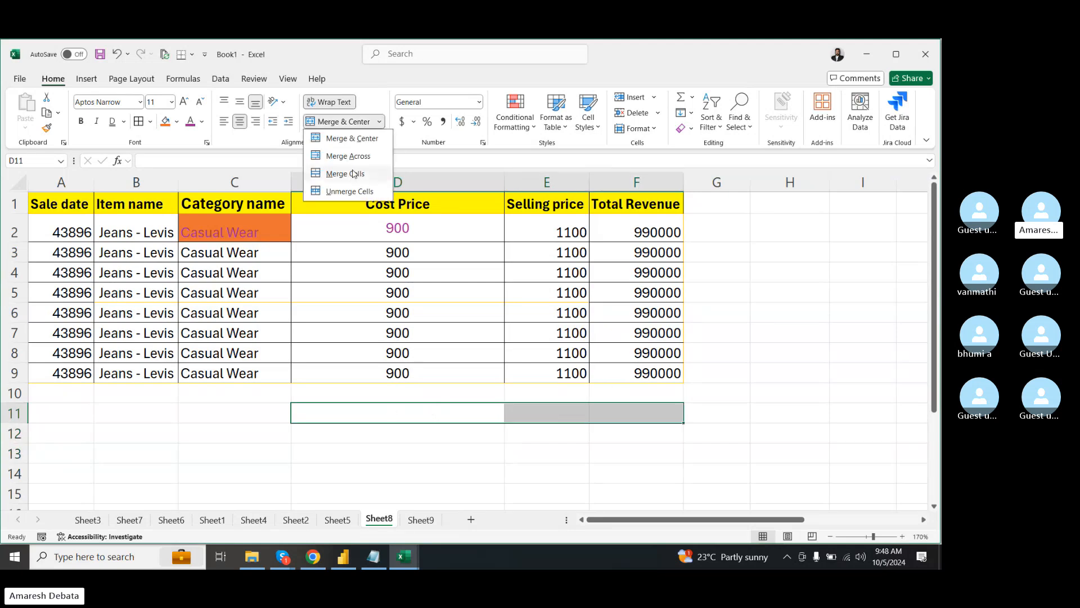
left_click(354, 174)
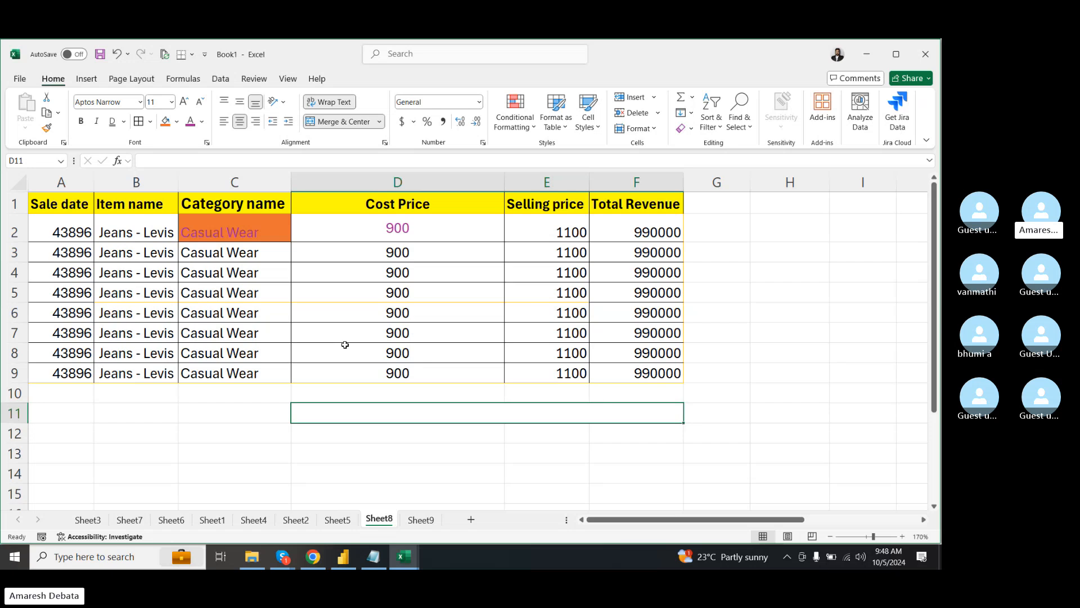
left_click(403, 450)
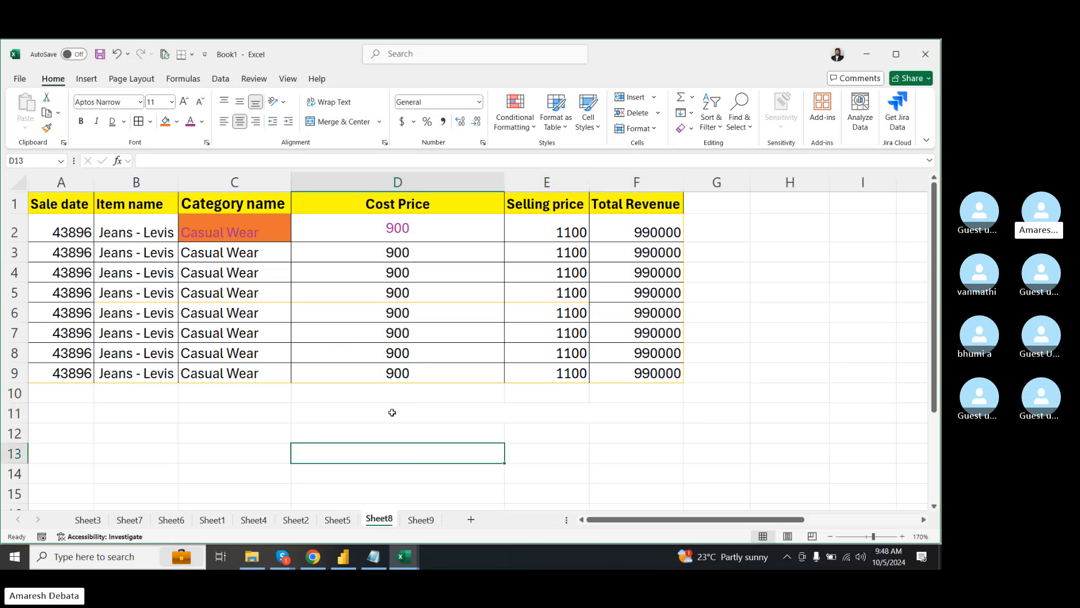
left_click_drag(386, 430, 386, 490)
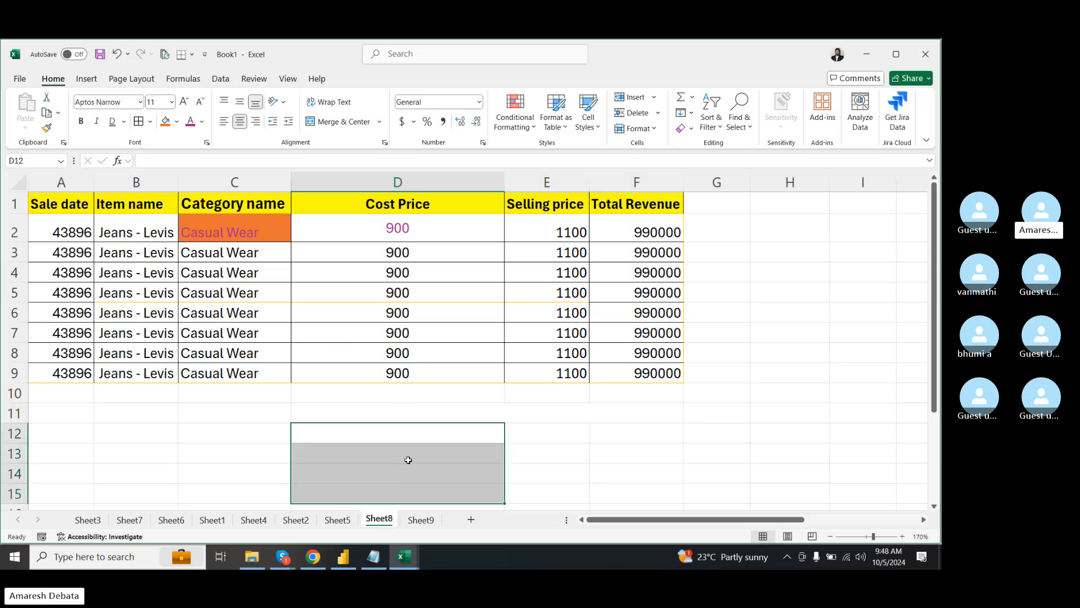
left_click(397, 421)
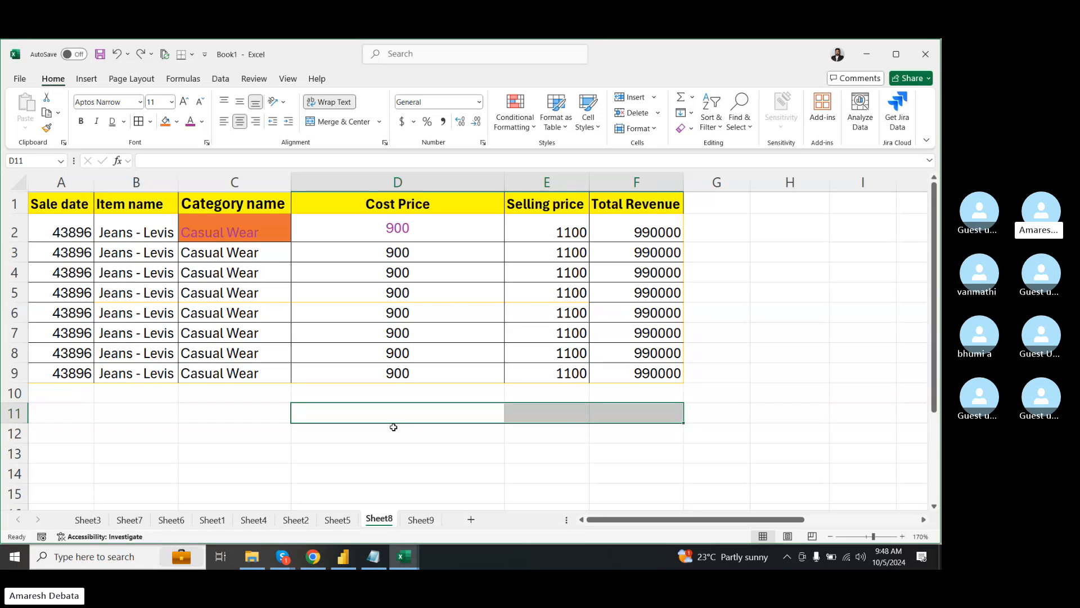
key("ctrl+z")
- Combine the vertical range D11:D15 using the Merge Cells option, undo the merge, and review the merge options
left_click_drag(377, 415, 377, 495)
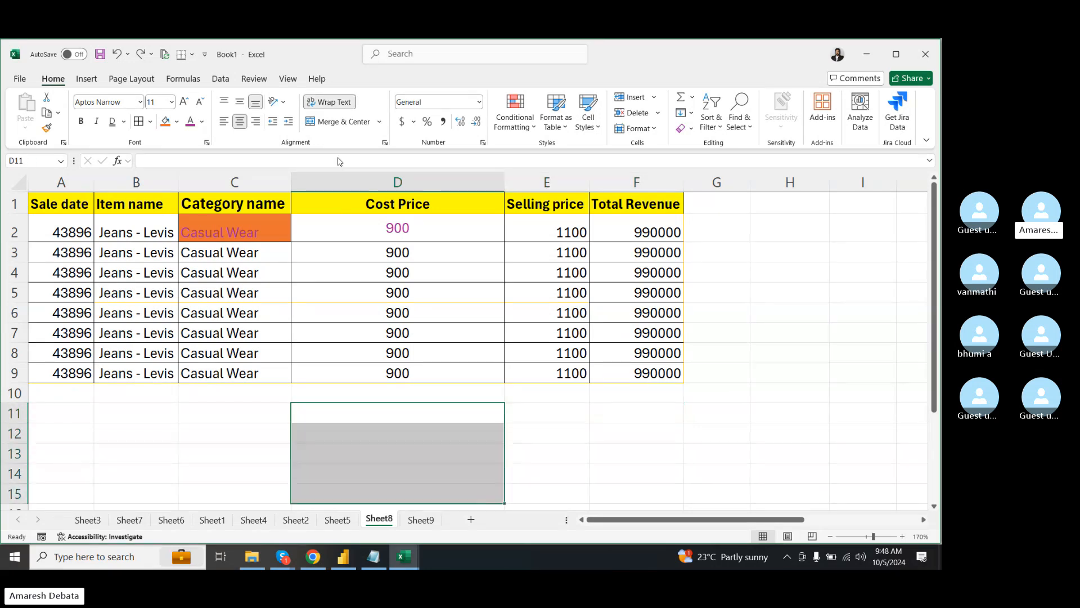
left_click(380, 121)
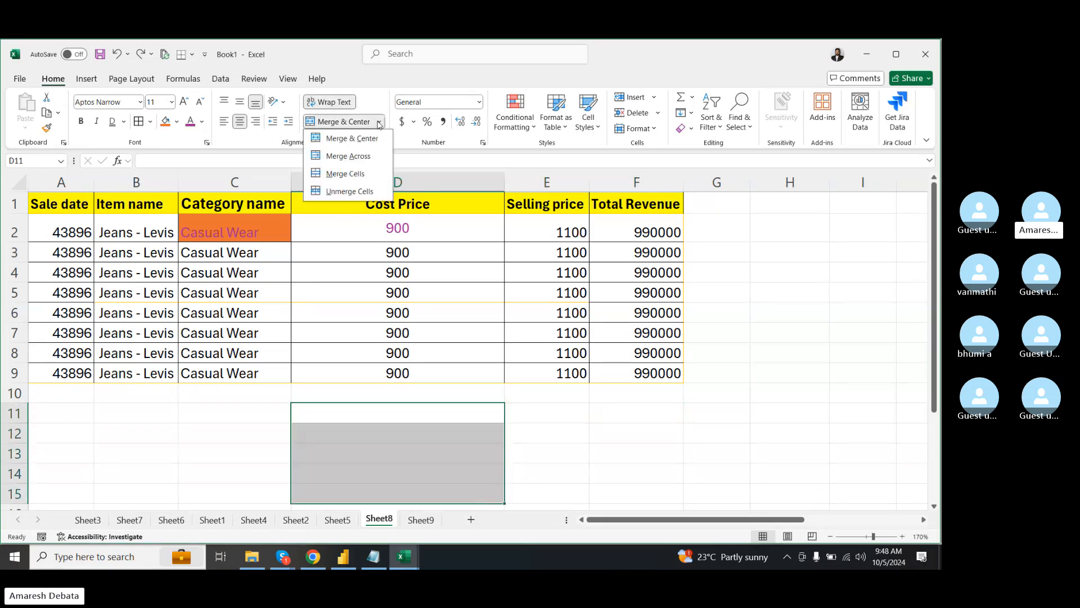
left_click(342, 175)
key("ctrl+z")
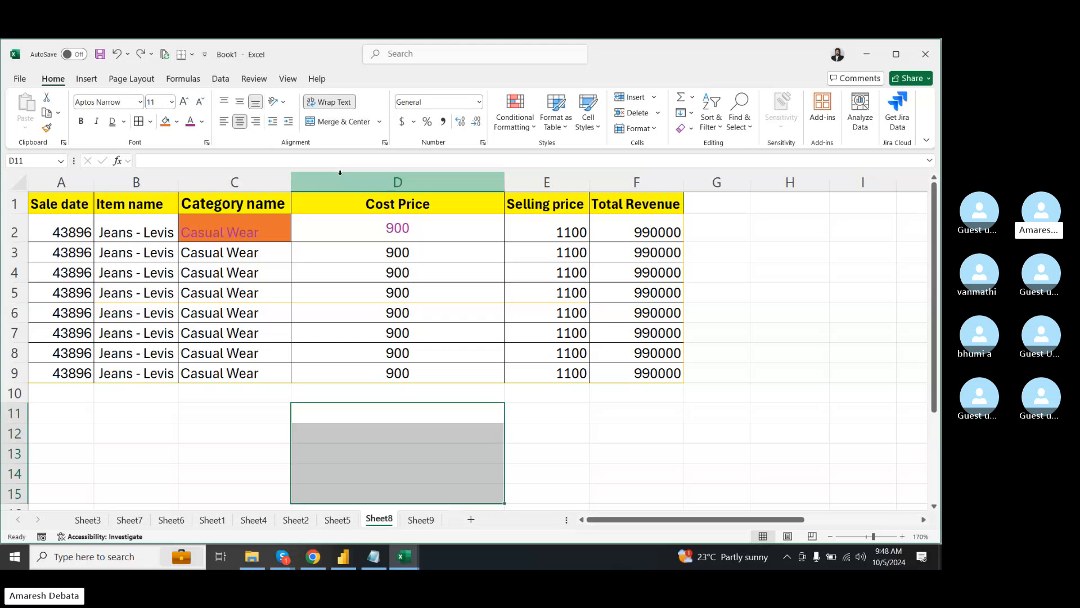
left_click(382, 122)
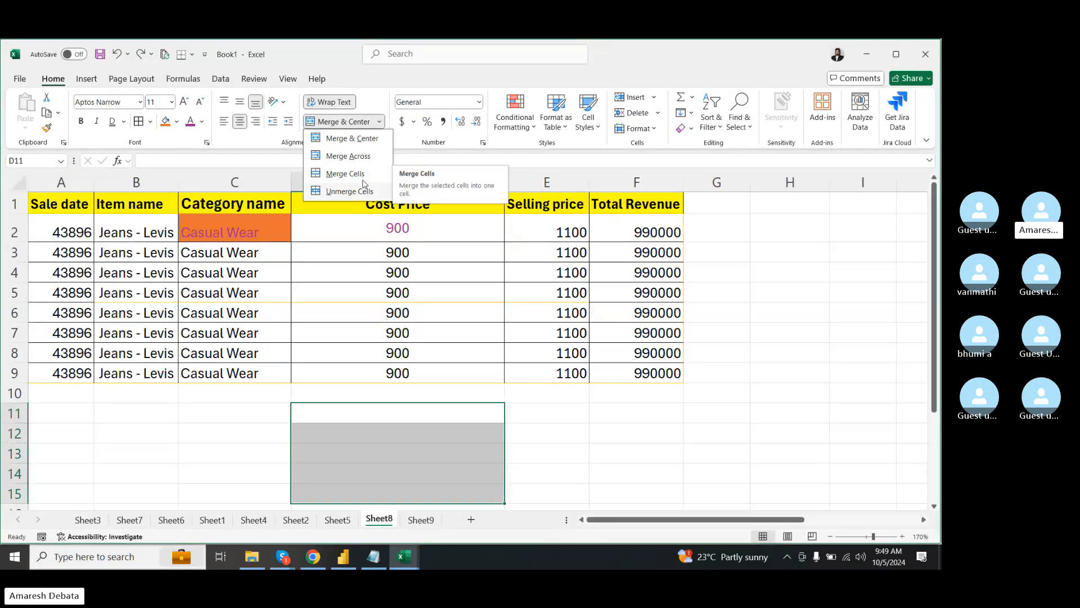
- Merge the vertical range D11:D13 into one cell, and split it again with Unmerge Cells
left_click(326, 413)
left_click_drag(325, 410, 318, 450)
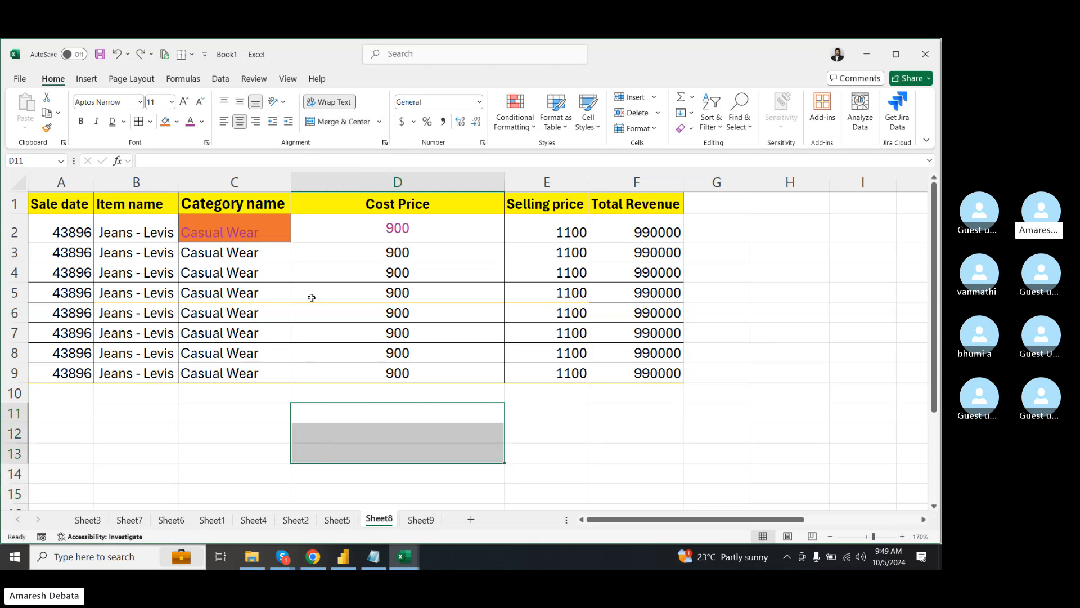
left_click(379, 122)
left_click(344, 157)
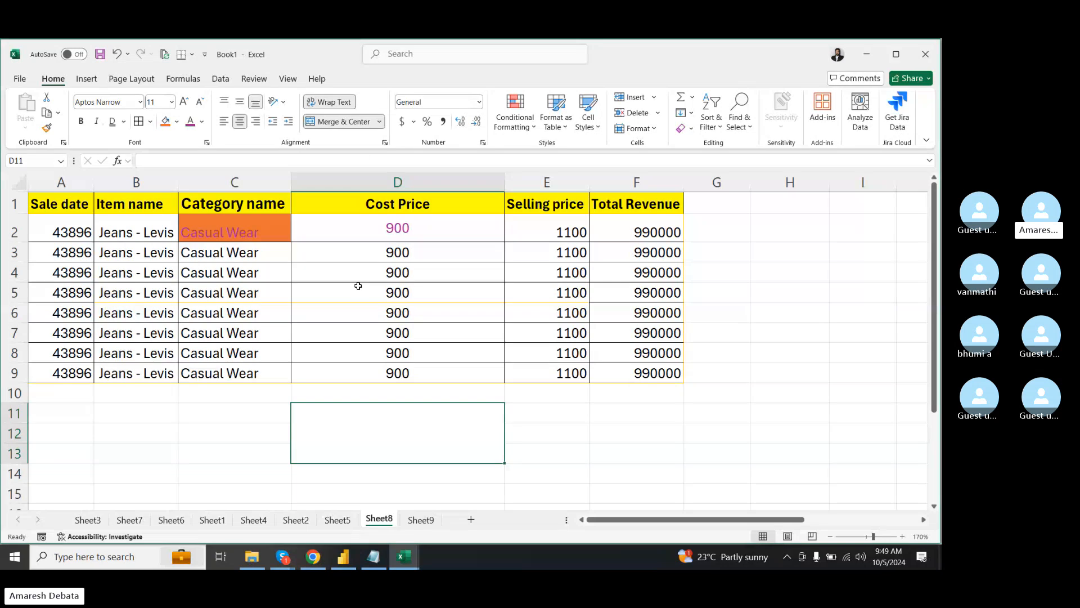
left_click(379, 121)
left_click(346, 194)
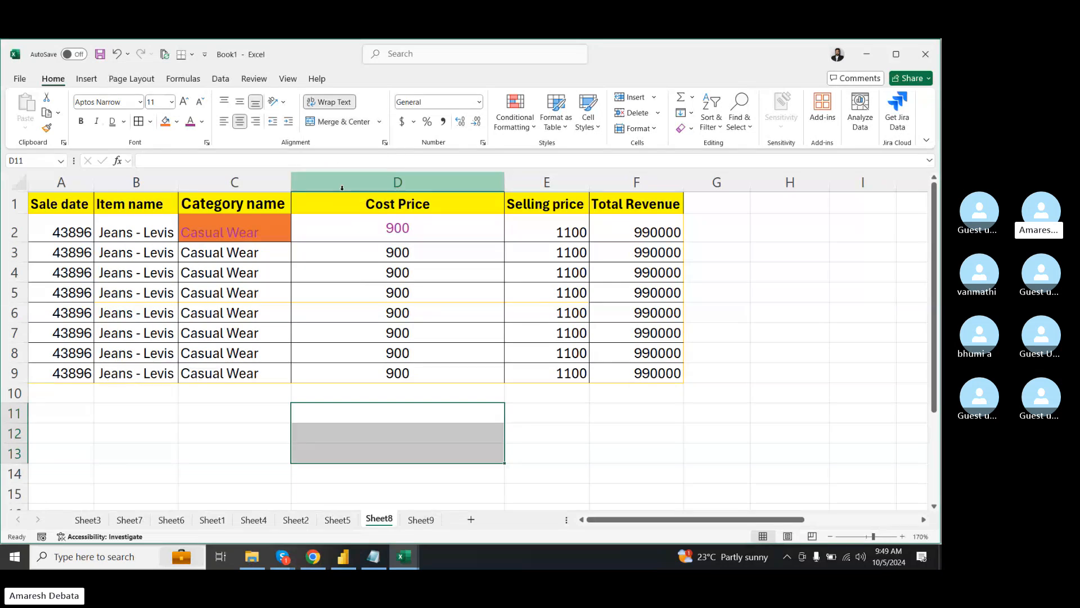
left_click_drag(364, 408, 361, 445)
left_click(388, 275)
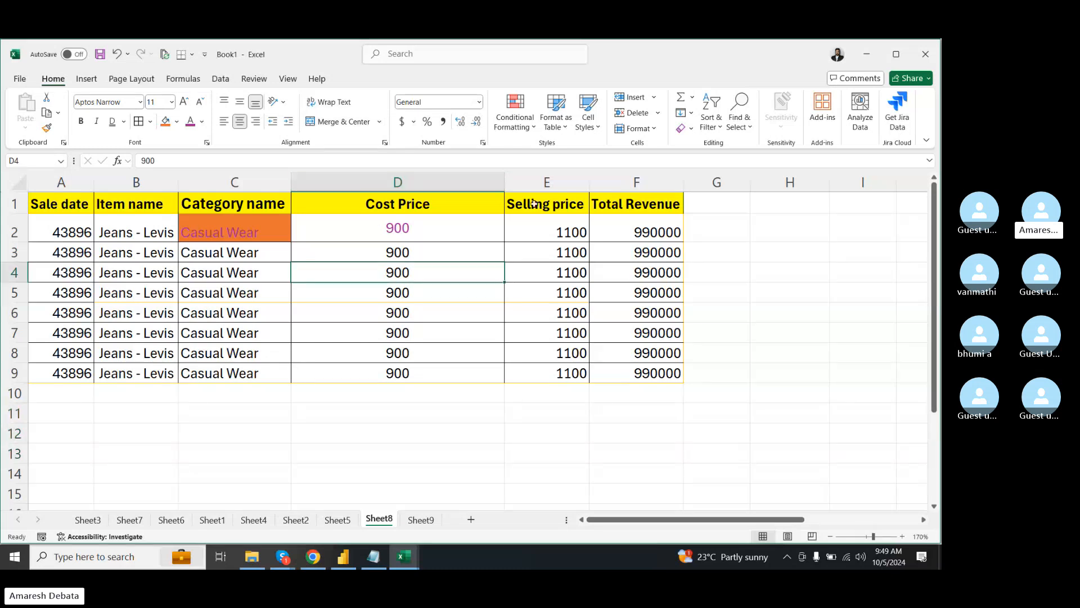
left_click(645, 226)
left_click_drag(646, 227, 639, 368)
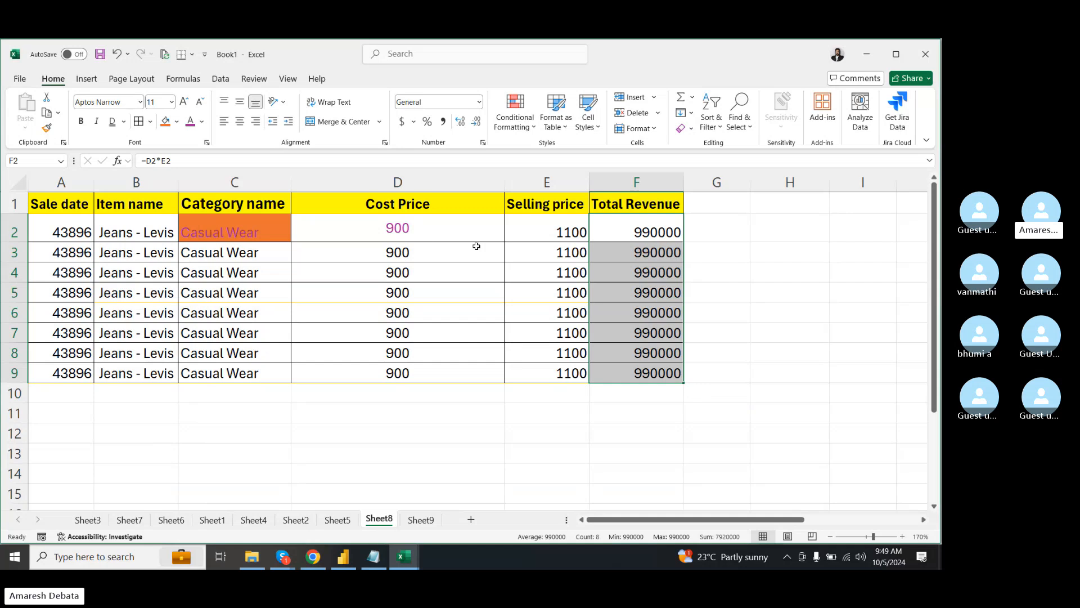
left_click(364, 344)
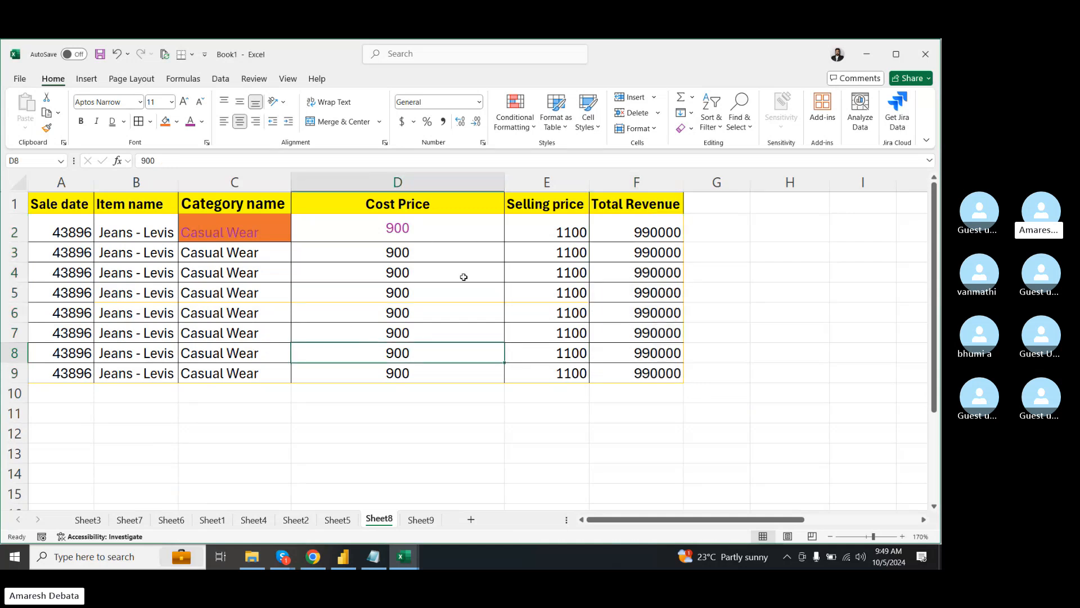
- Merge and center D2:E2, accepting the loss of the second value, and undo the merge
left_click_drag(414, 225, 520, 238)
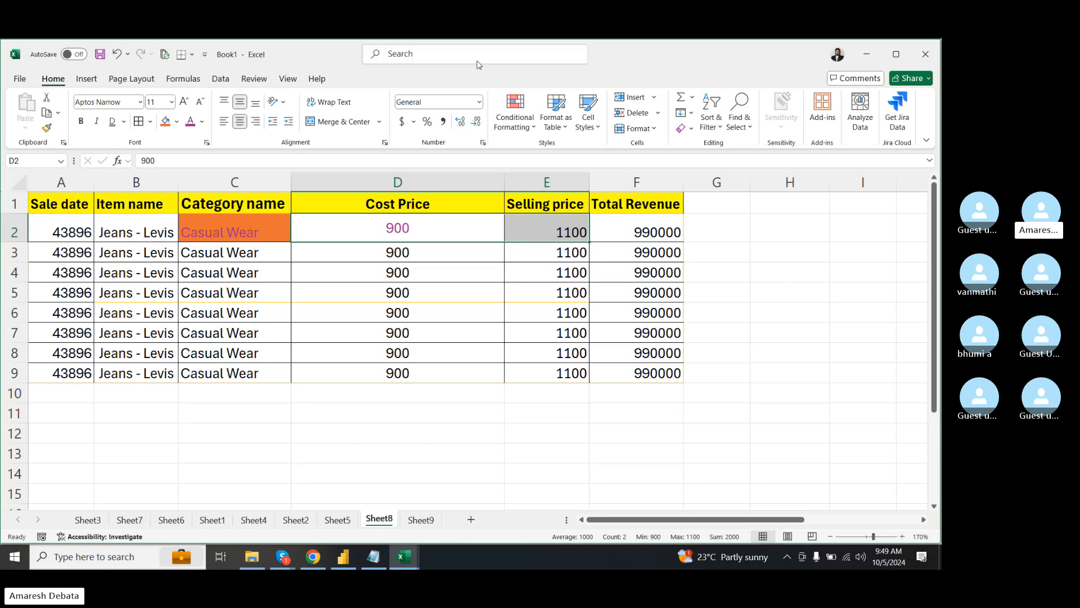
left_click(381, 123)
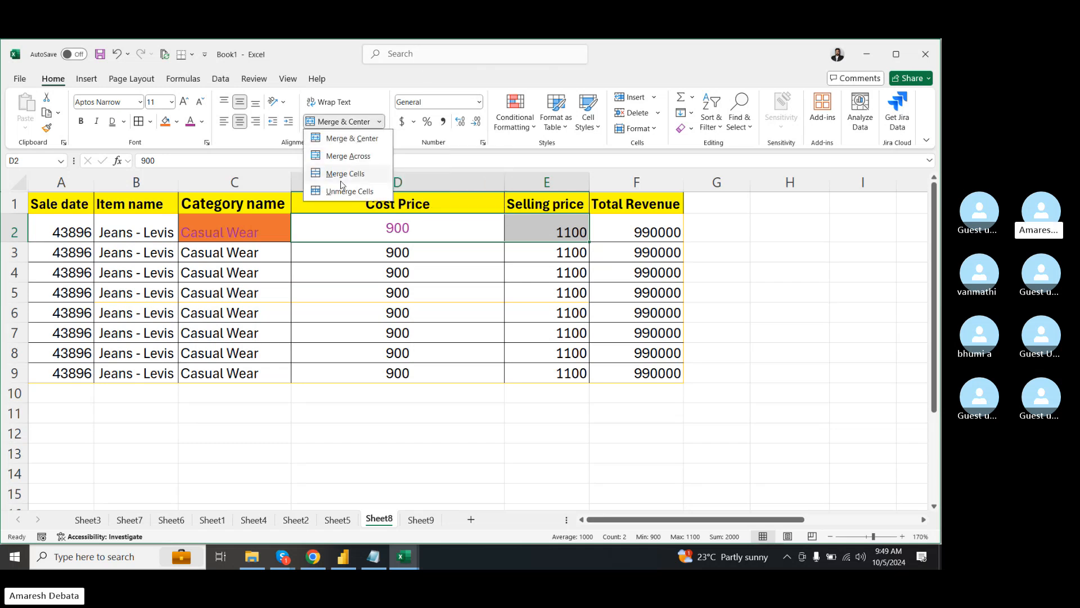
left_click(334, 138)
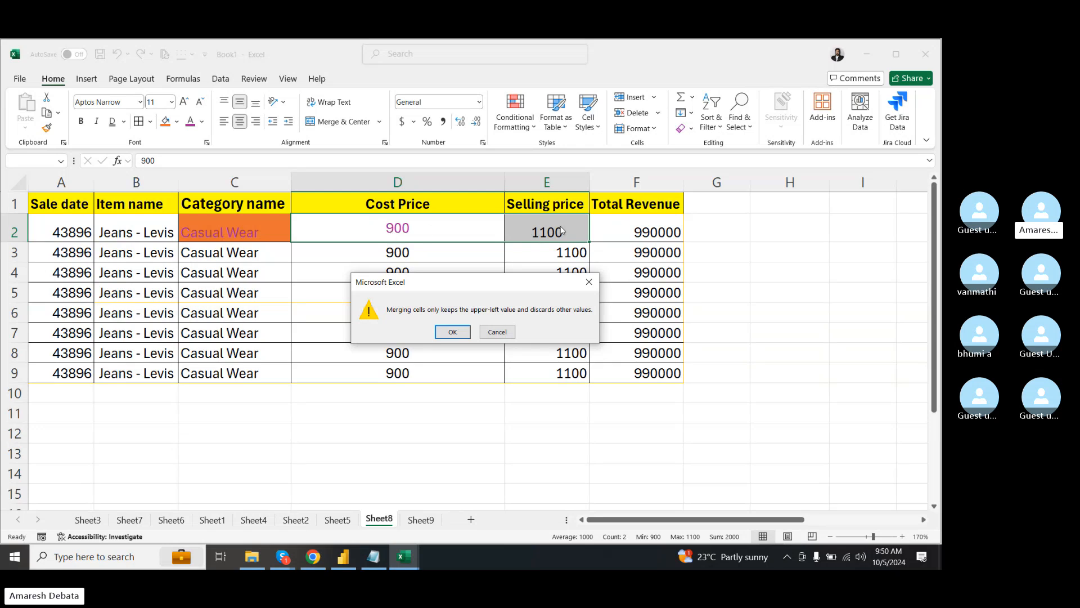
left_click(453, 331)
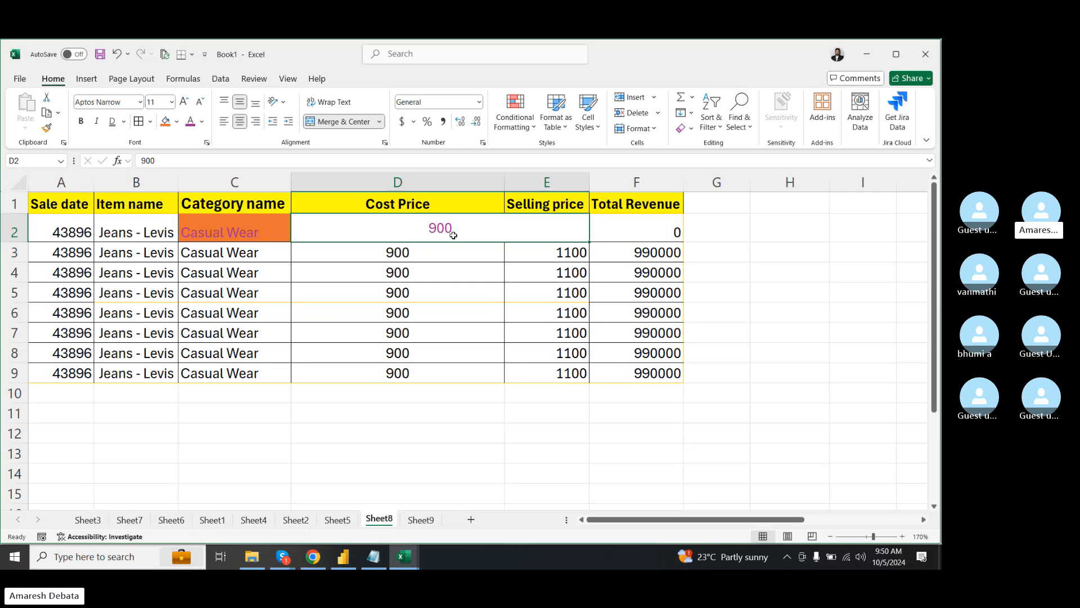
key("ctrl+z")
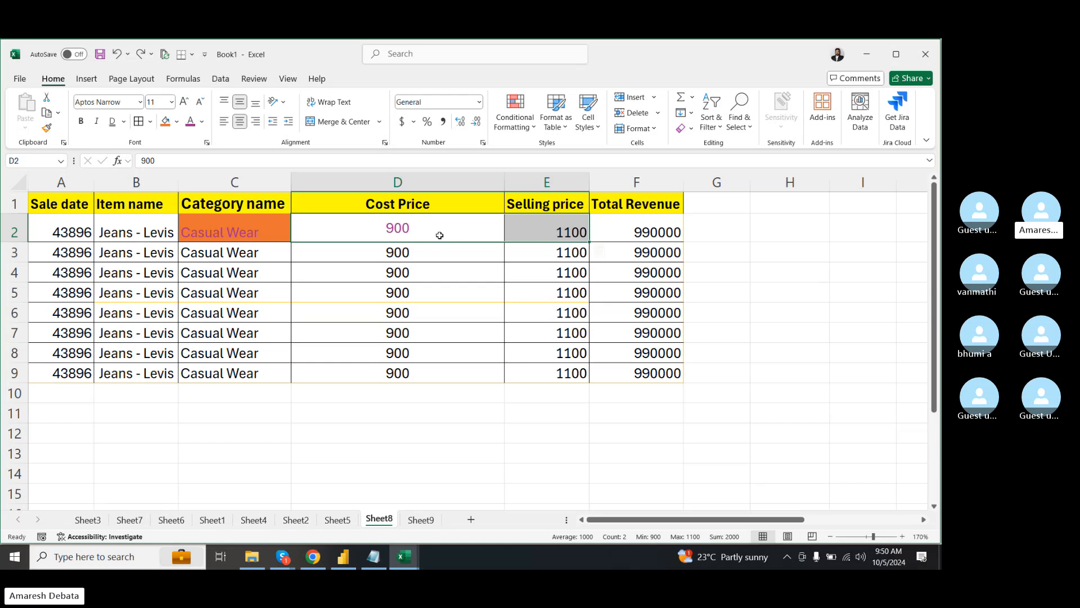
- Select the cost prices in D2:D5 and examine the merge options for them without applying any
left_click(377, 225)
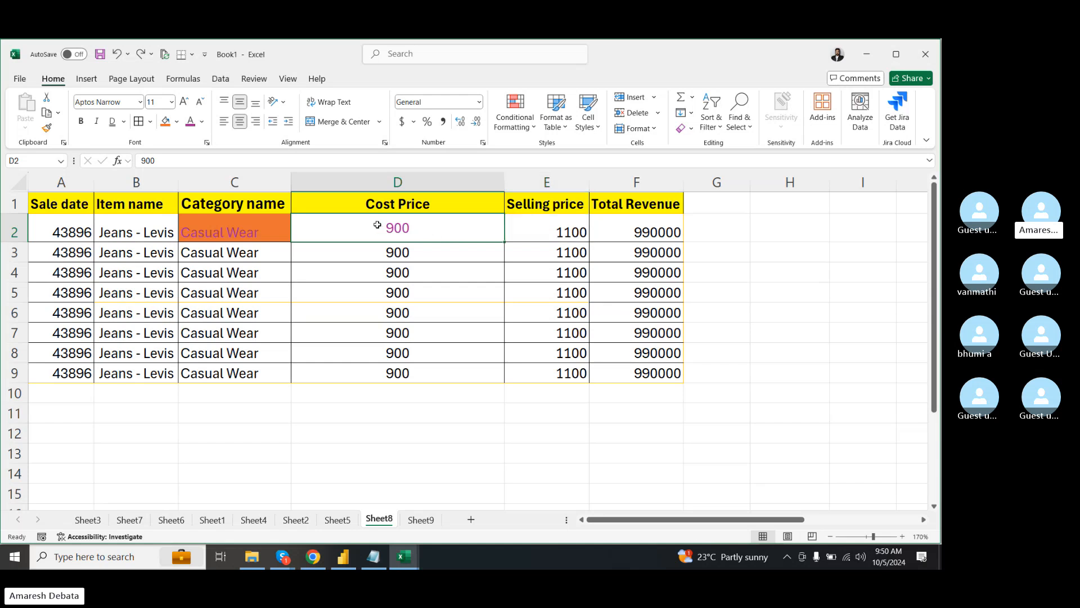
left_click_drag(377, 224, 550, 228)
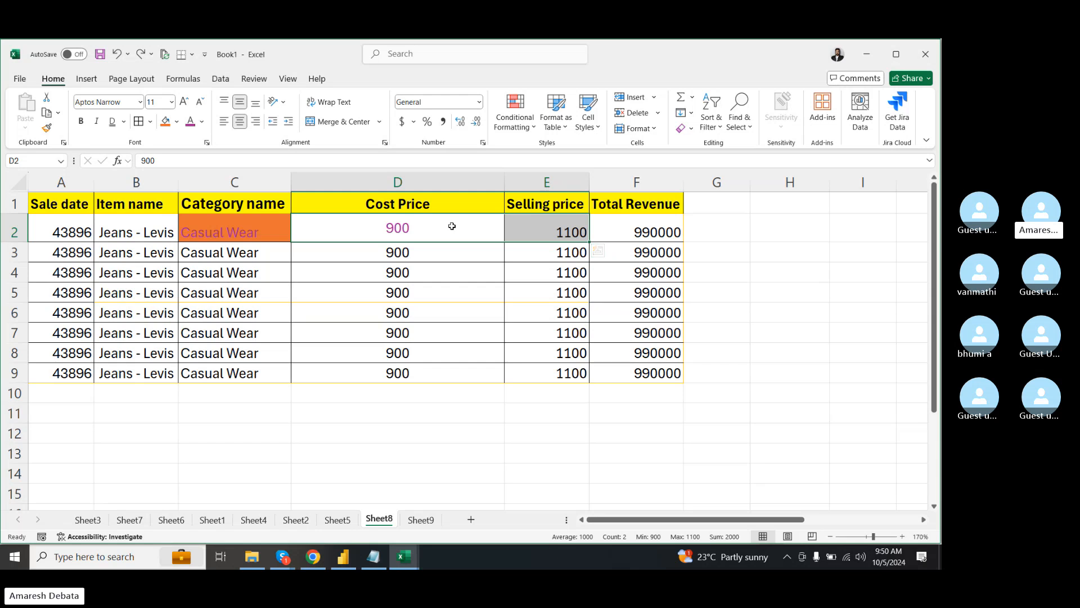
left_click_drag(452, 226, 446, 288)
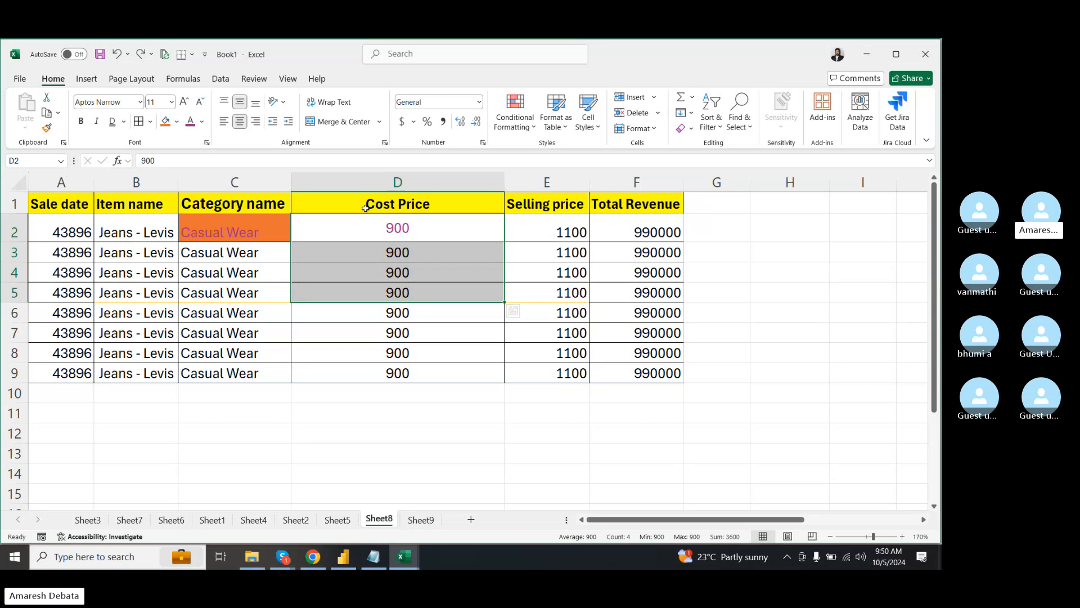
left_click(380, 122)
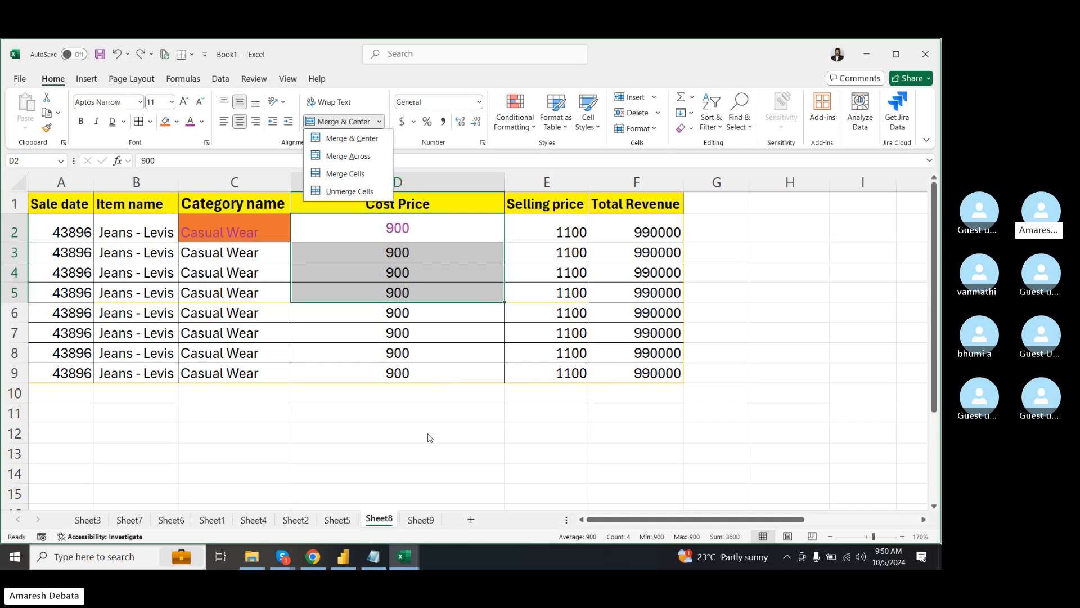
left_click(408, 447)
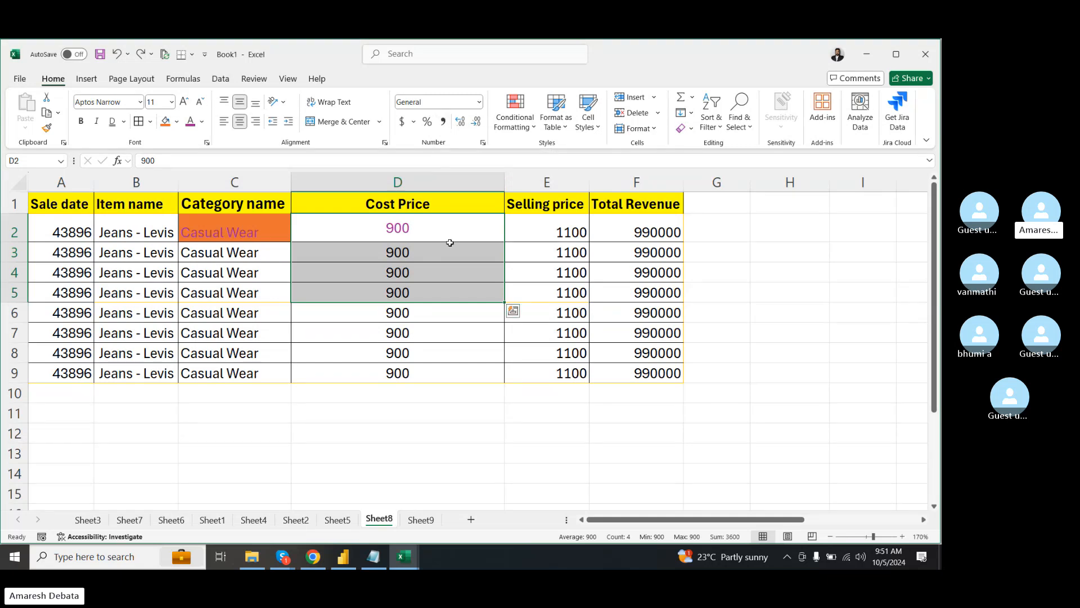
- Examine the full list of number formats available for D2:D5 without applying any
left_click(480, 103)
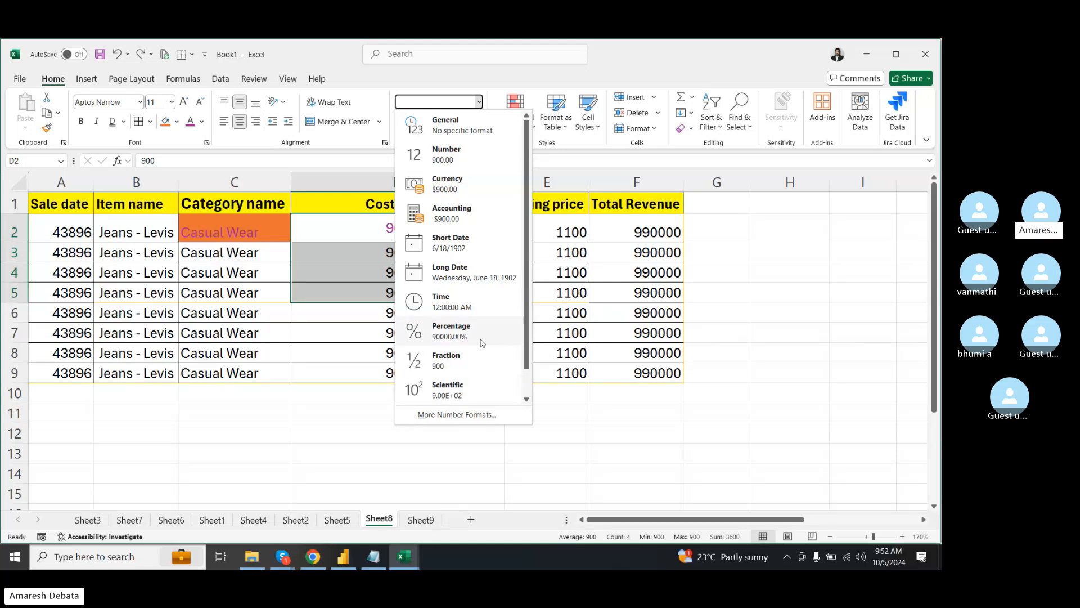
scroll(481, 342, "down", 1)
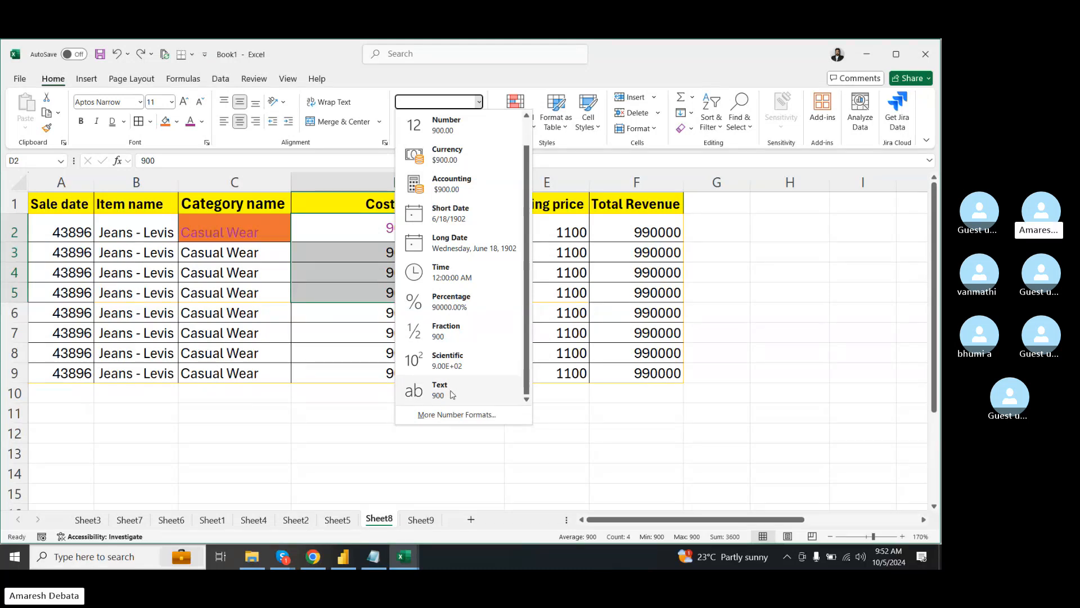
scroll(476, 281, "up", 1)
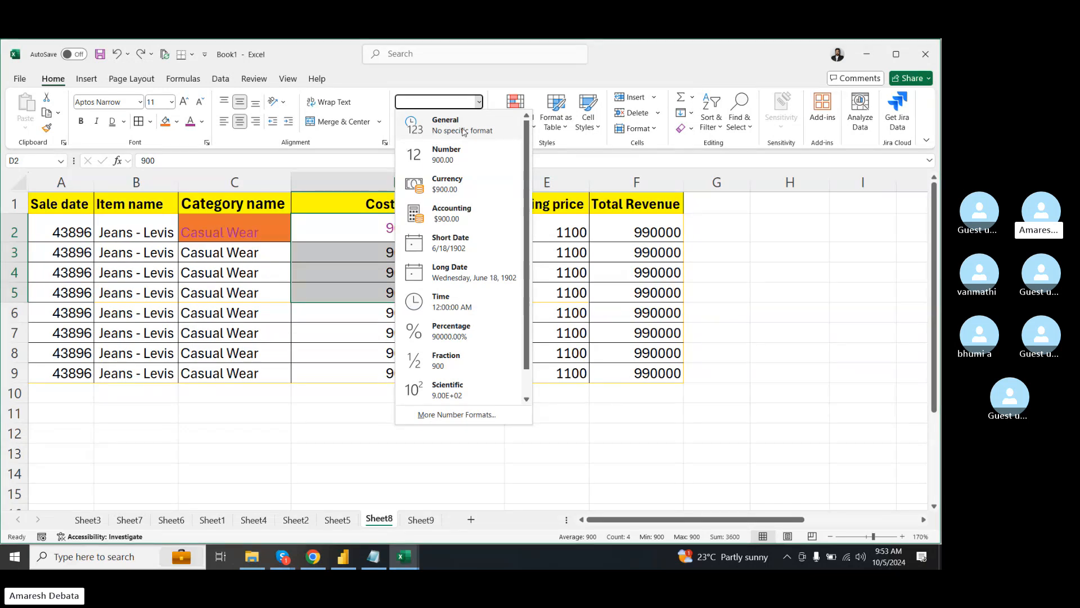
left_click(588, 437)
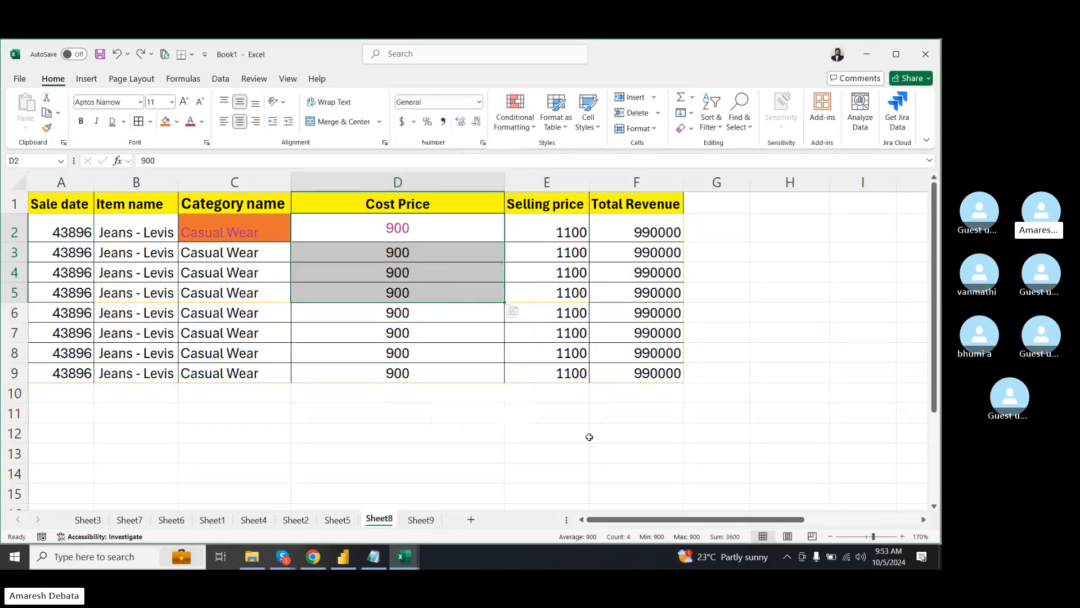
- Check which number format the Selling price and Item name columns use
left_click(547, 182)
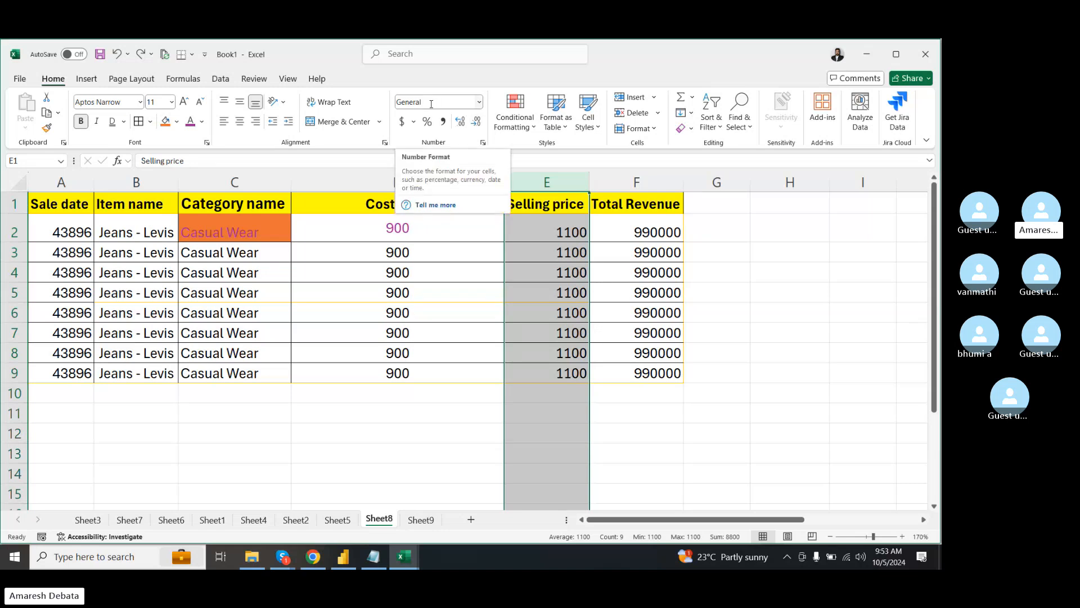
left_click(123, 183)
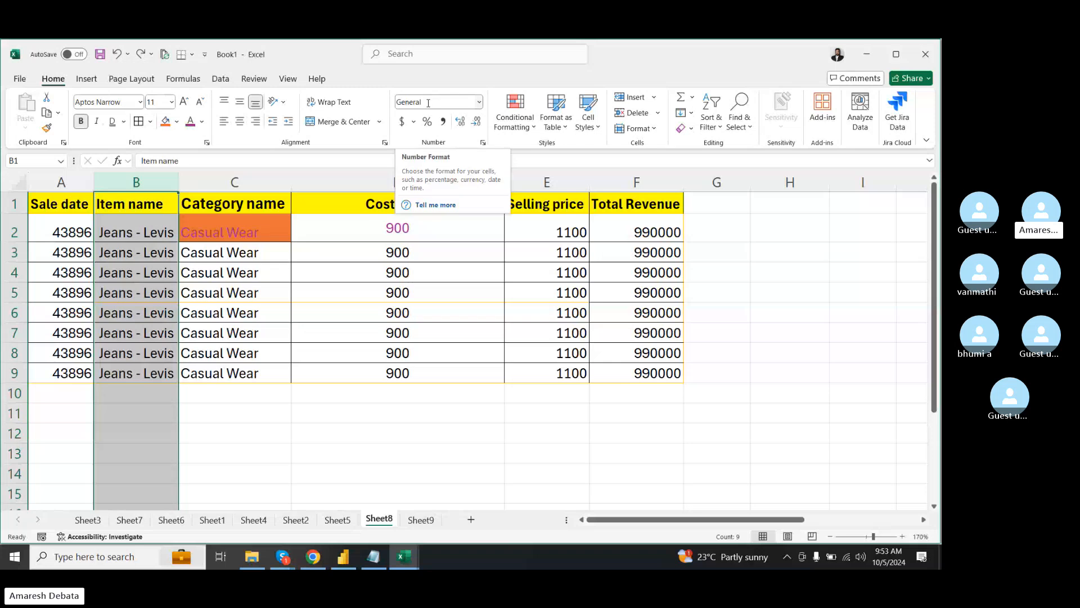
left_click_drag(530, 225, 535, 353)
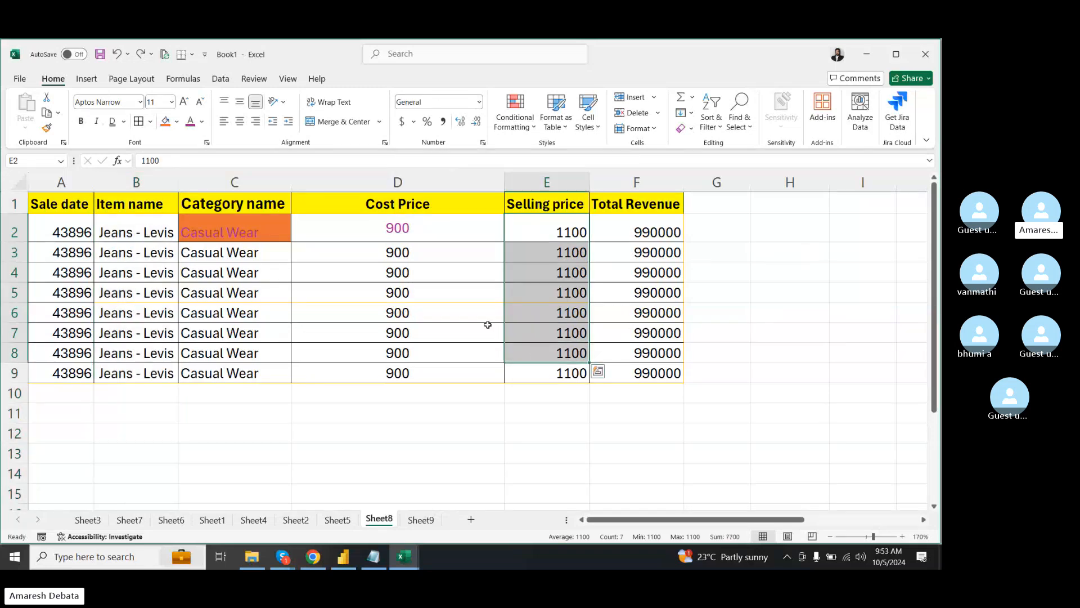
left_click_drag(146, 233, 119, 372)
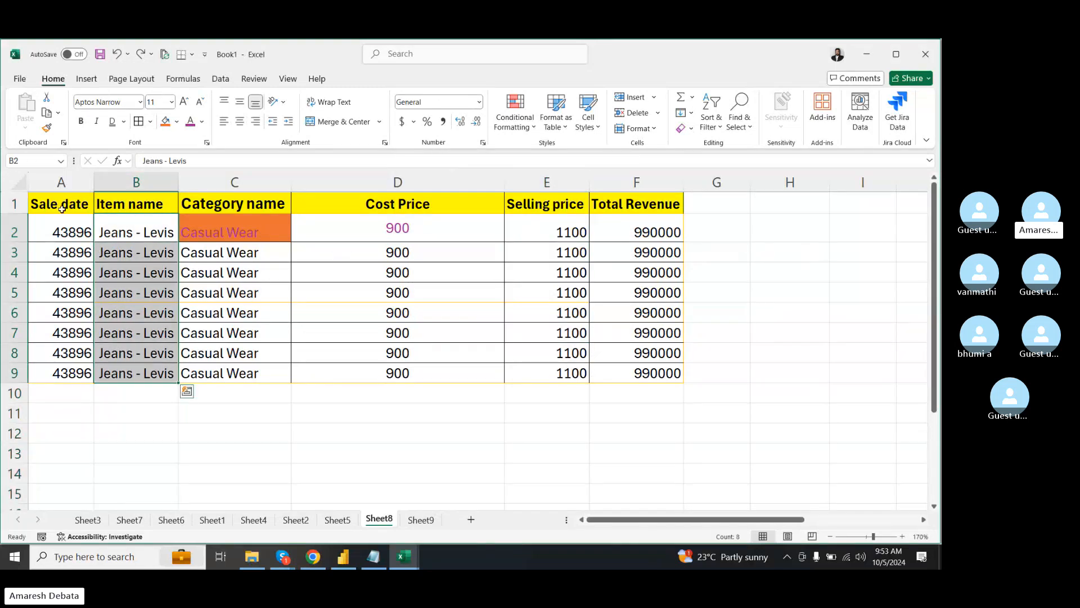
- Apply the Short Date format to the entire Sale date column
left_click(51, 225)
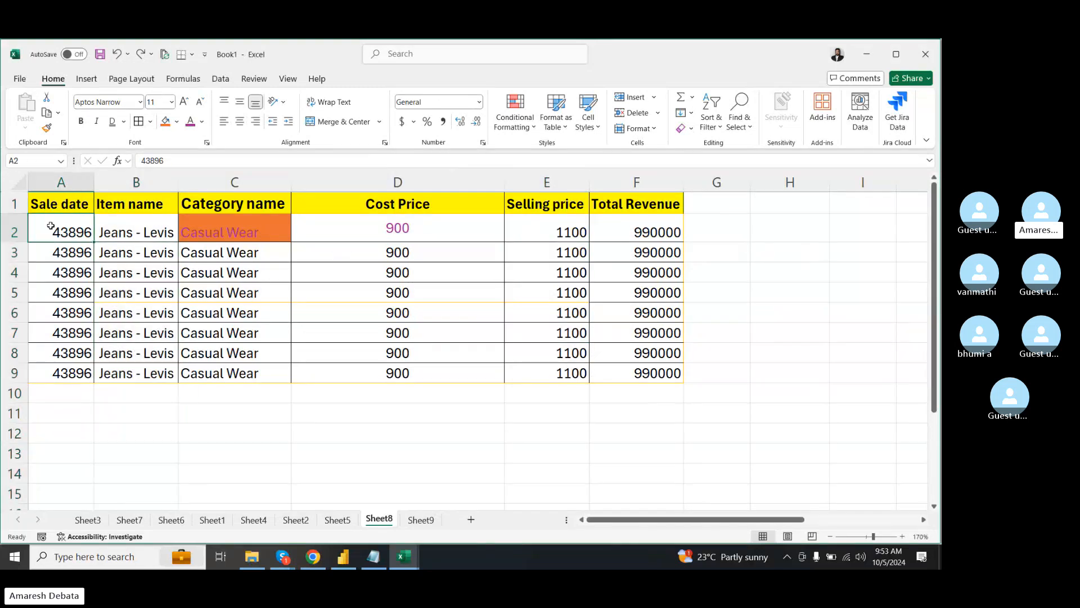
left_click(64, 181)
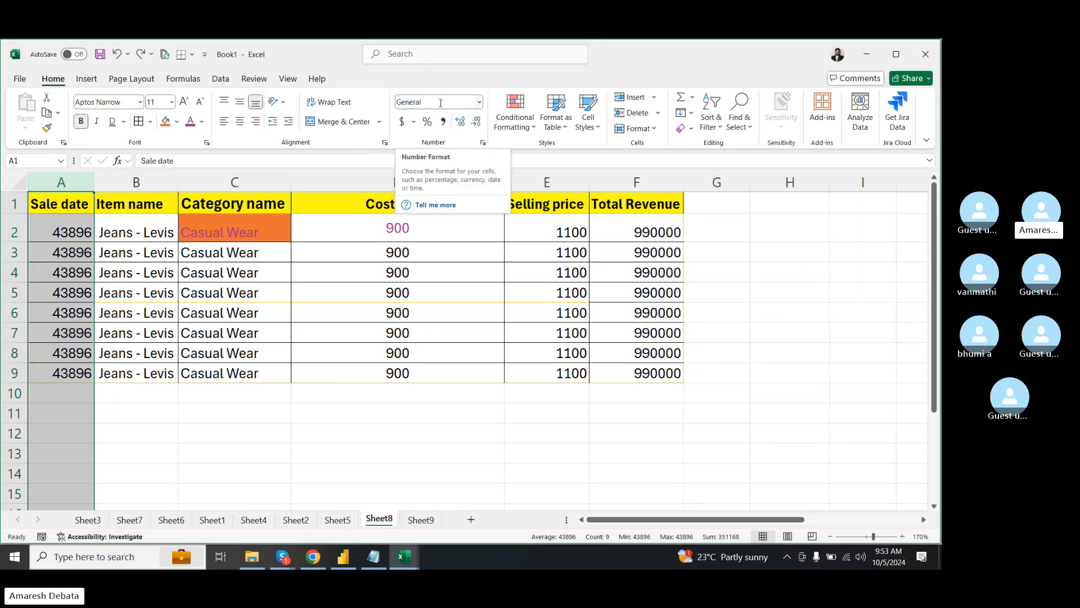
left_click(479, 103)
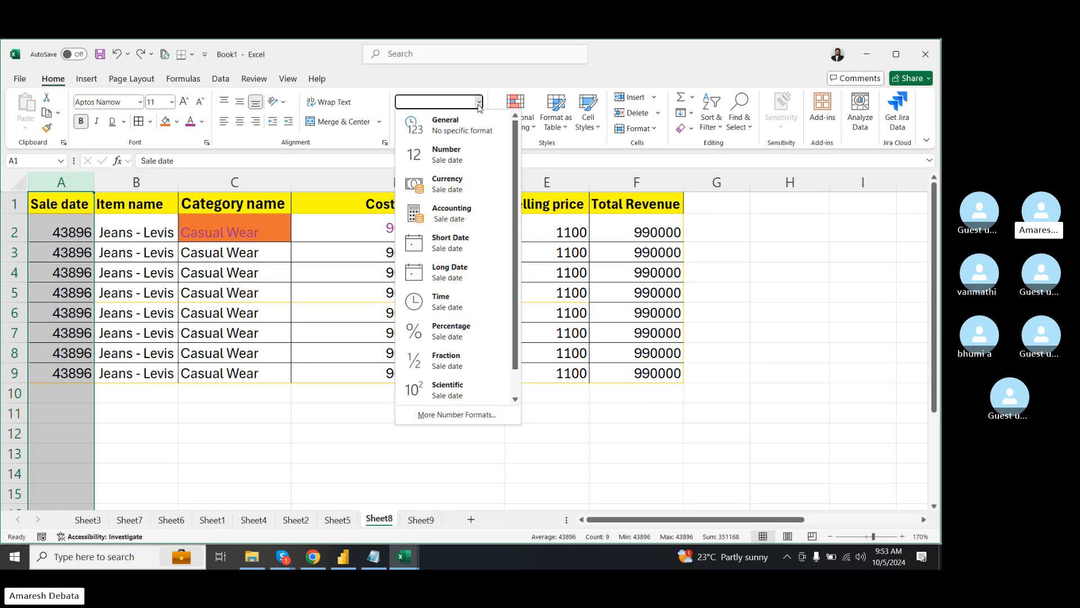
left_click(450, 242)
left_click(73, 236)
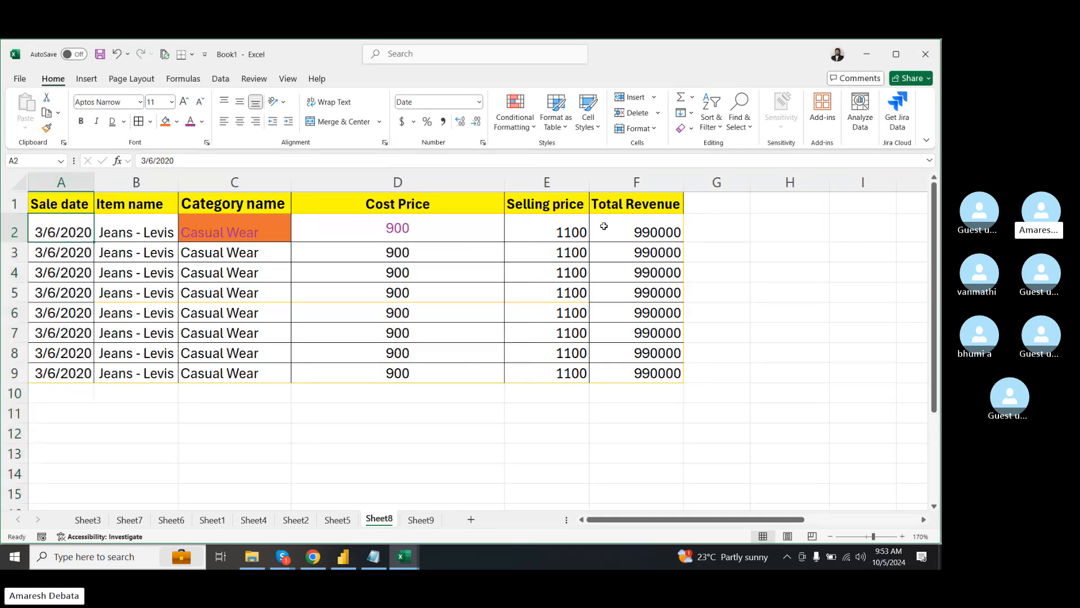
- Examine the number formats and accounting currency symbols available for the sale date in A2 without applying any
left_click(479, 102)
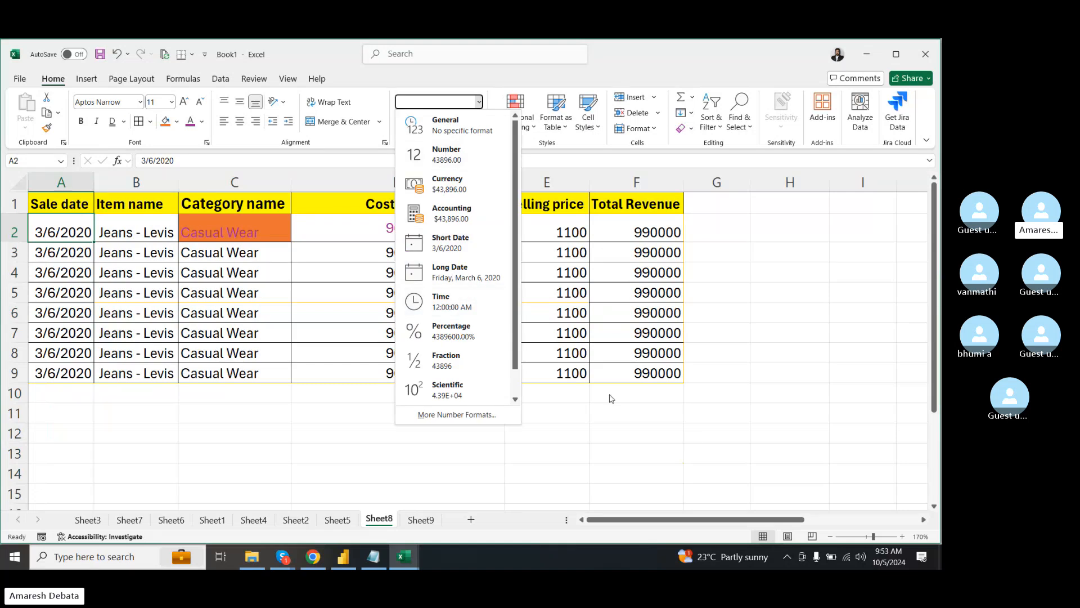
left_click(629, 419)
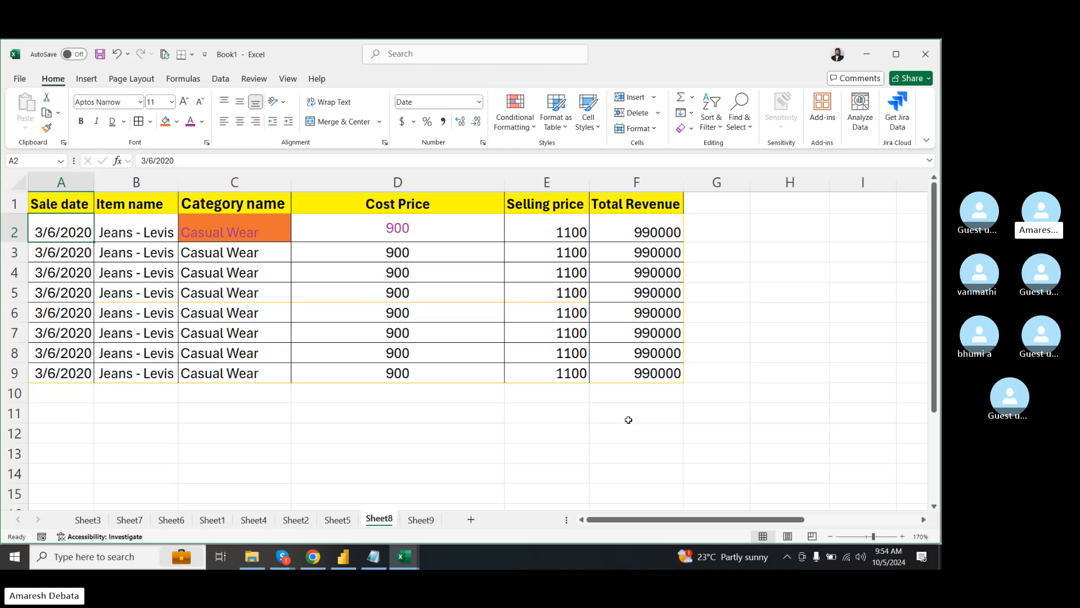
left_click(479, 103)
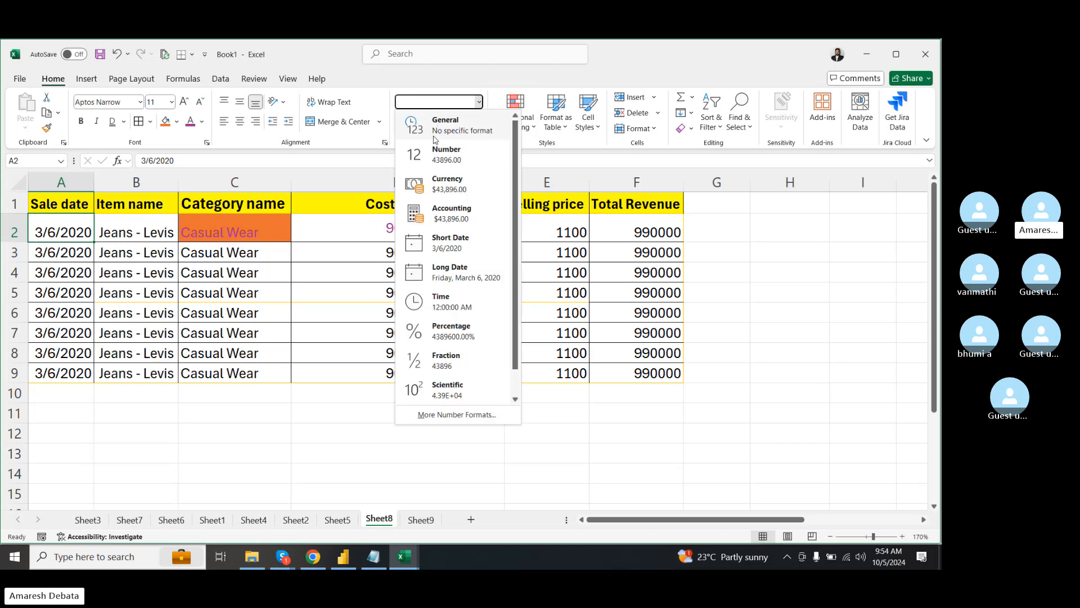
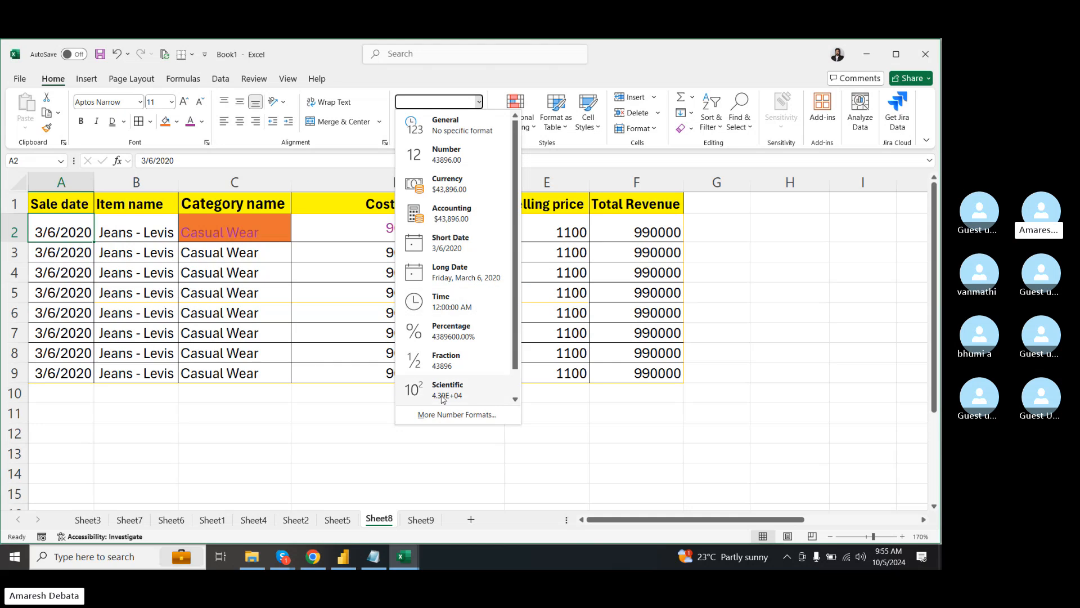
key("Escape")
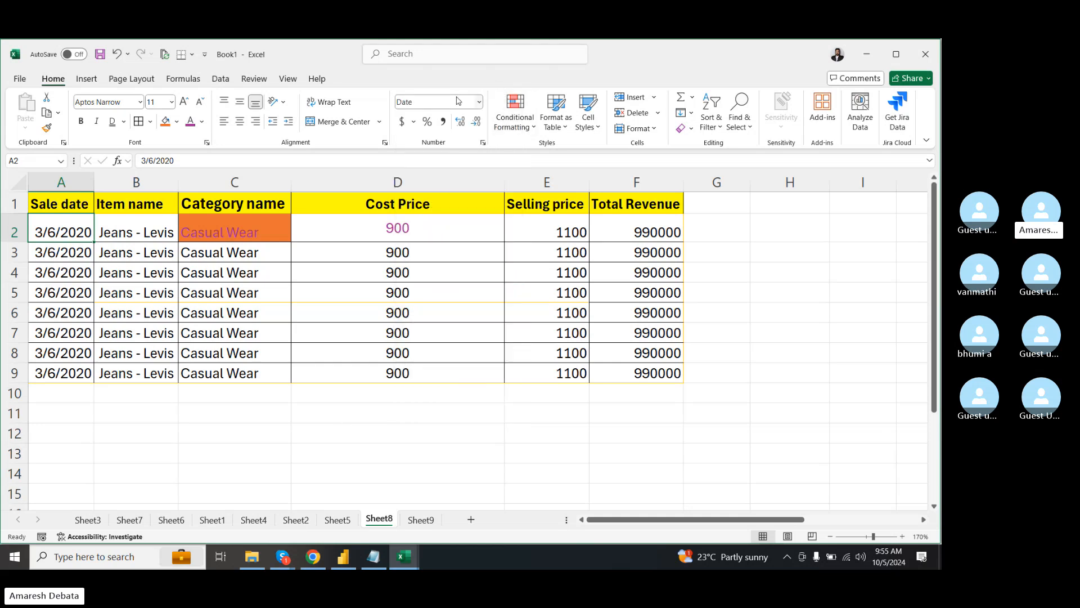
left_click(414, 122)
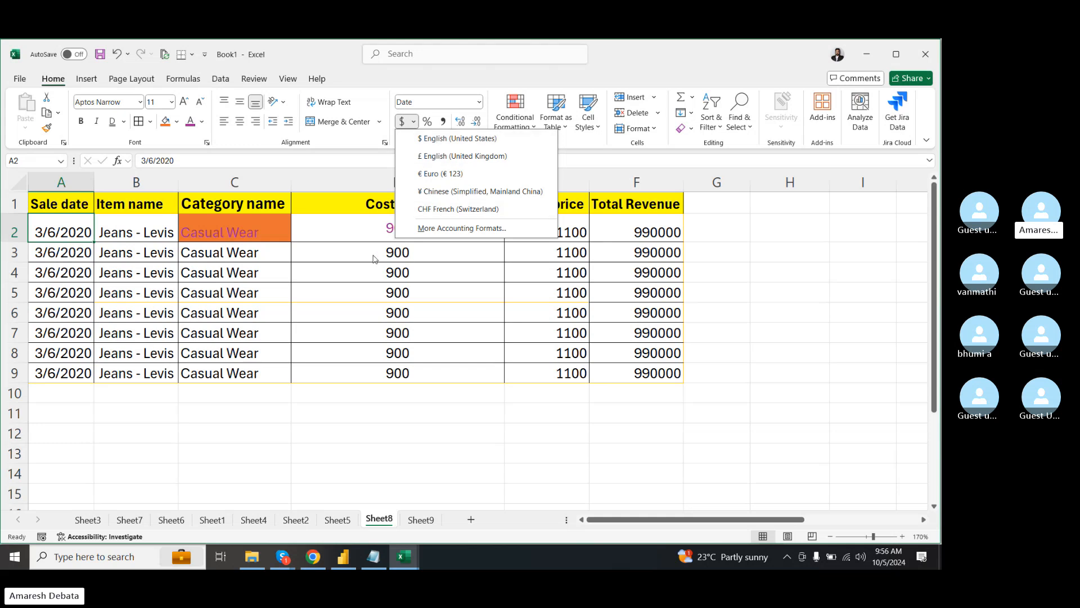
key("Escape")
- Format the whole Cost Price column as Accounting, trying the dollar and Chinese yuan symbols before settling on Euro (€ 123)
left_click(382, 184)
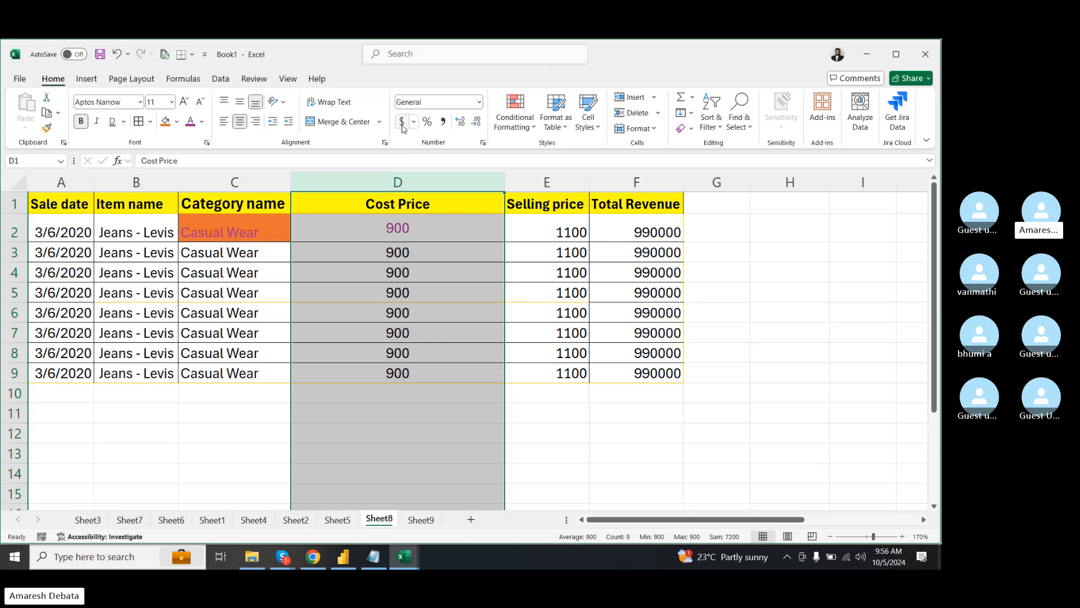
left_click(402, 121)
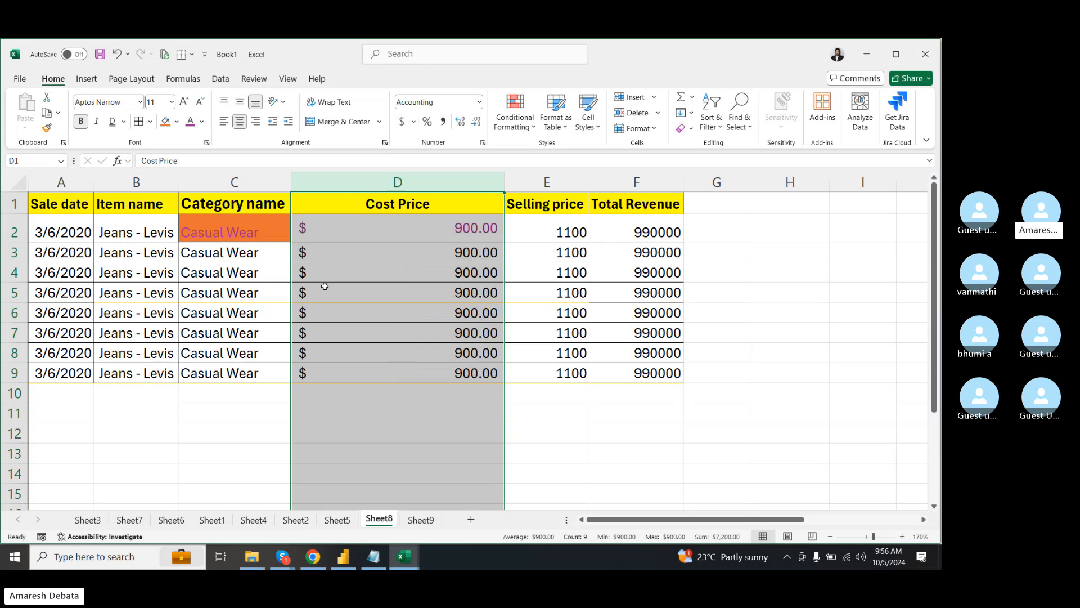
left_click(414, 122)
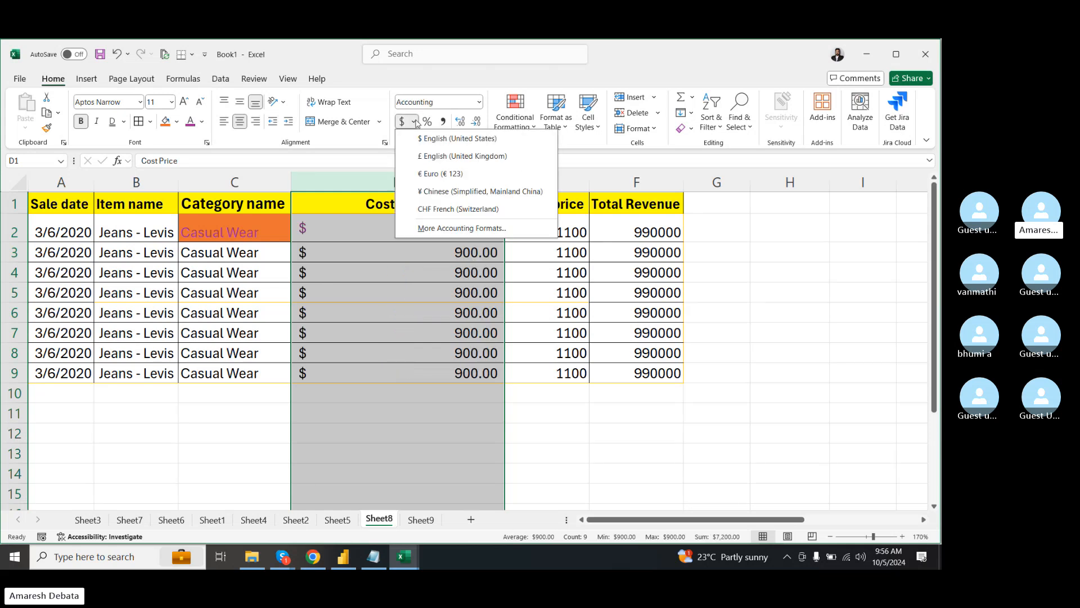
left_click(438, 189)
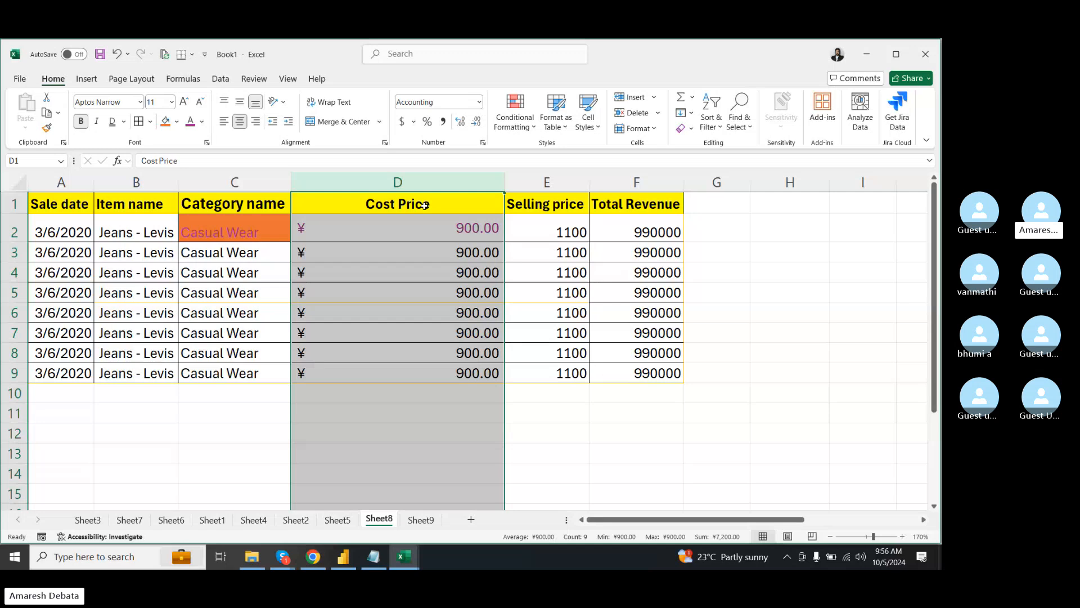
left_click(414, 122)
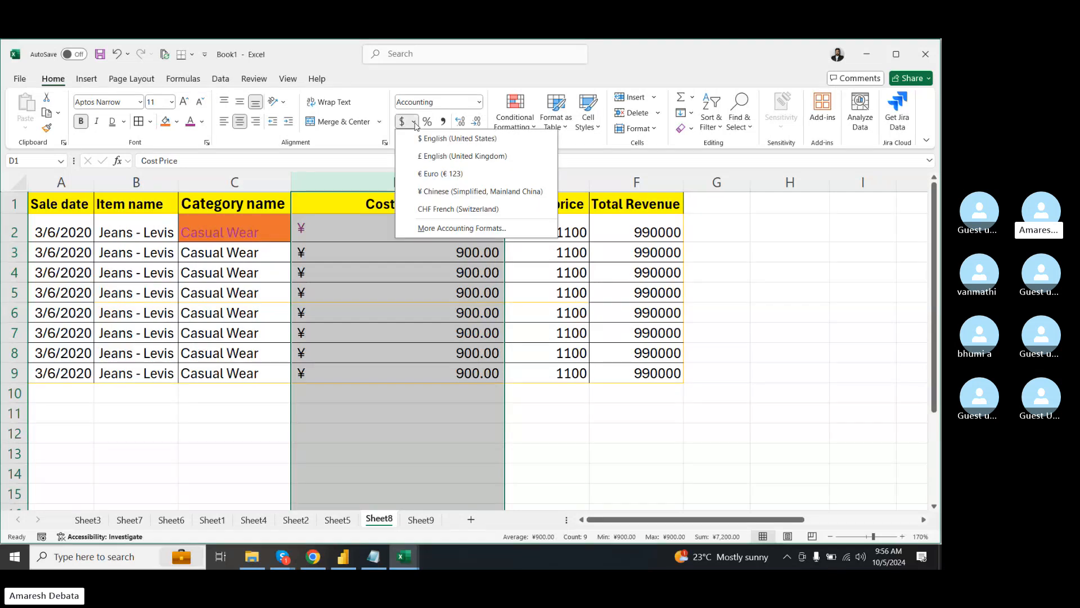
left_click(441, 174)
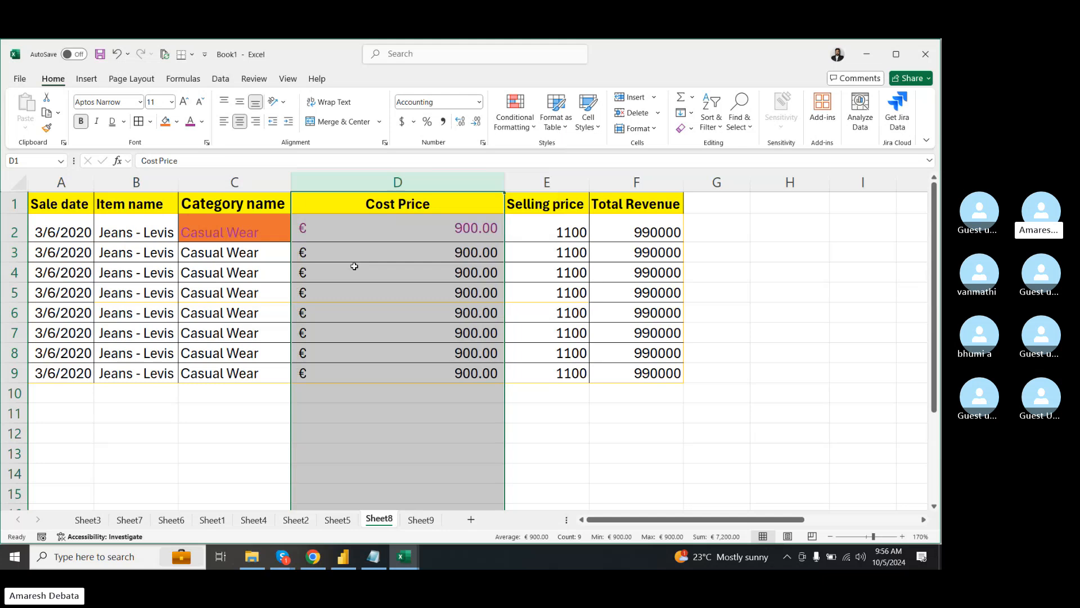
- Try the Percent Style on the Cost Price column, and undo it
left_click(427, 123)
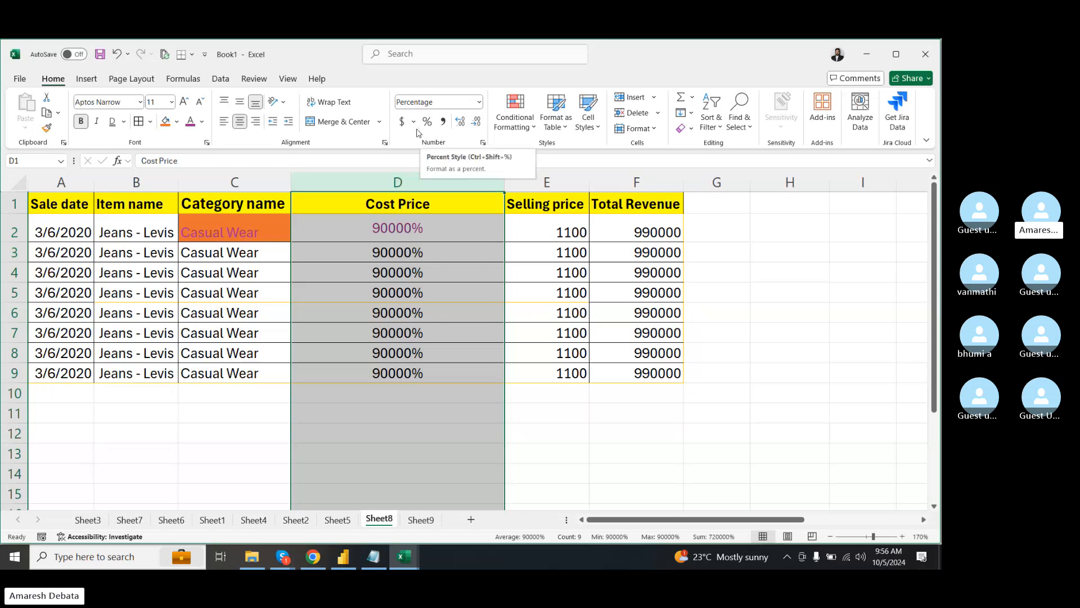
key("ctrl+z")
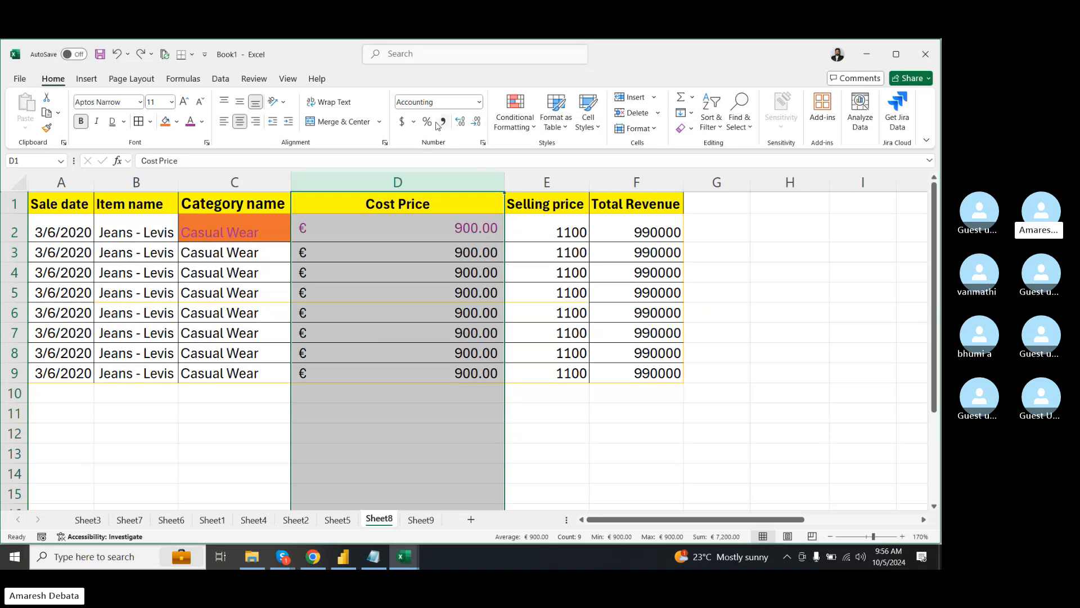
- Apply the Comma Style to the entire Selling price column
left_click(563, 230)
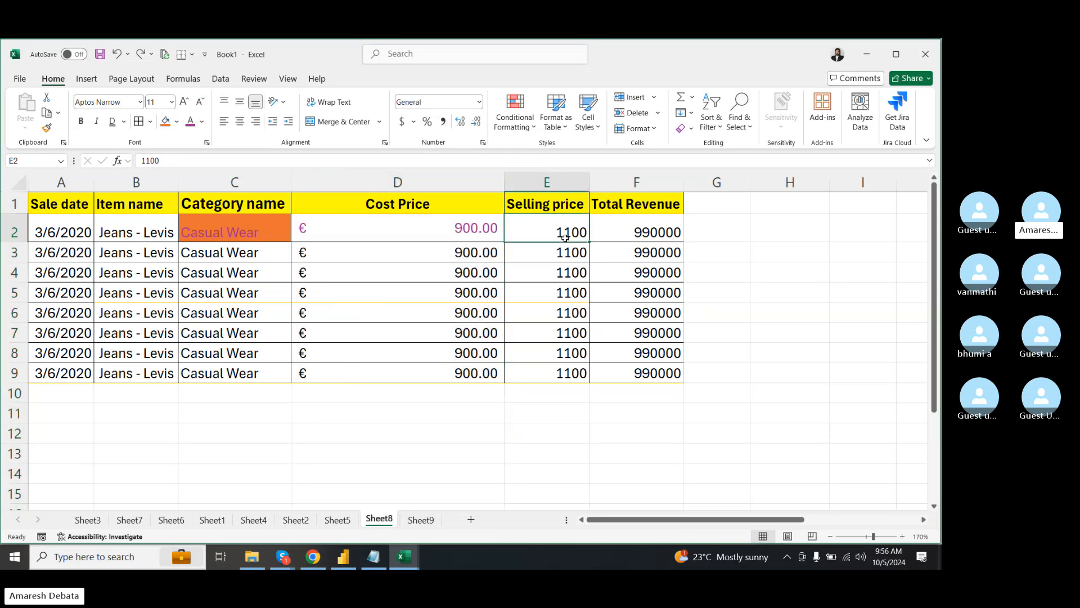
left_click(557, 182)
left_click(442, 122)
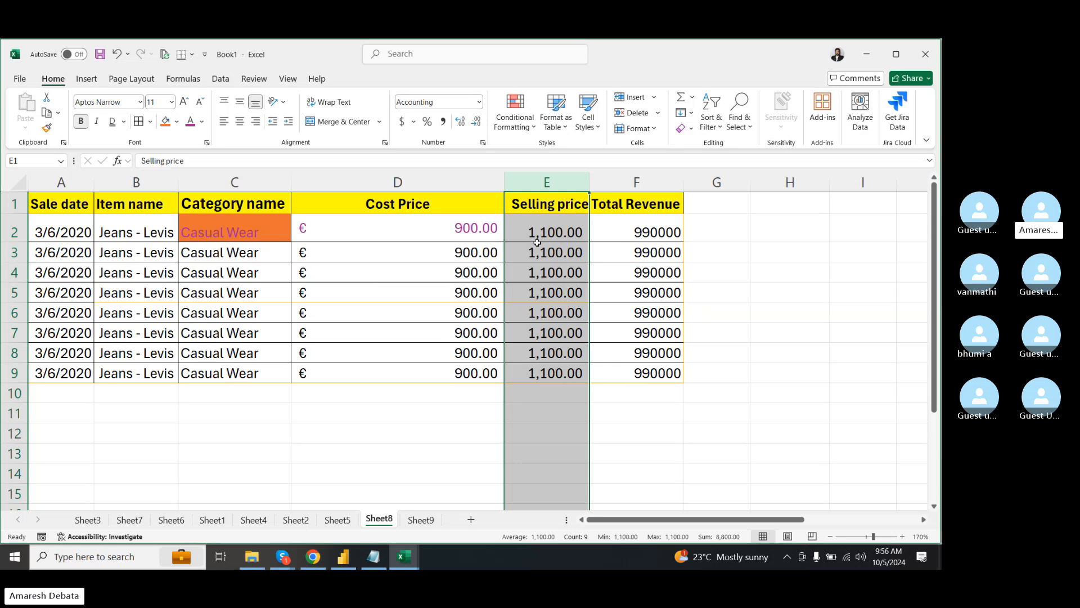
- Replace the selling price in E9 with 12345678
left_click(542, 374)
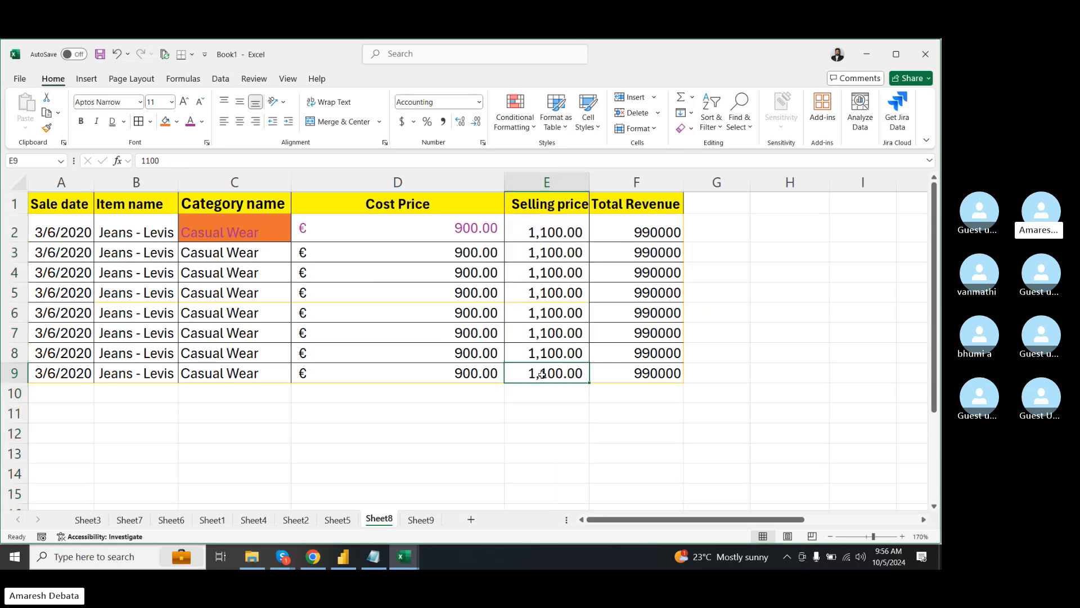
type("12345678")
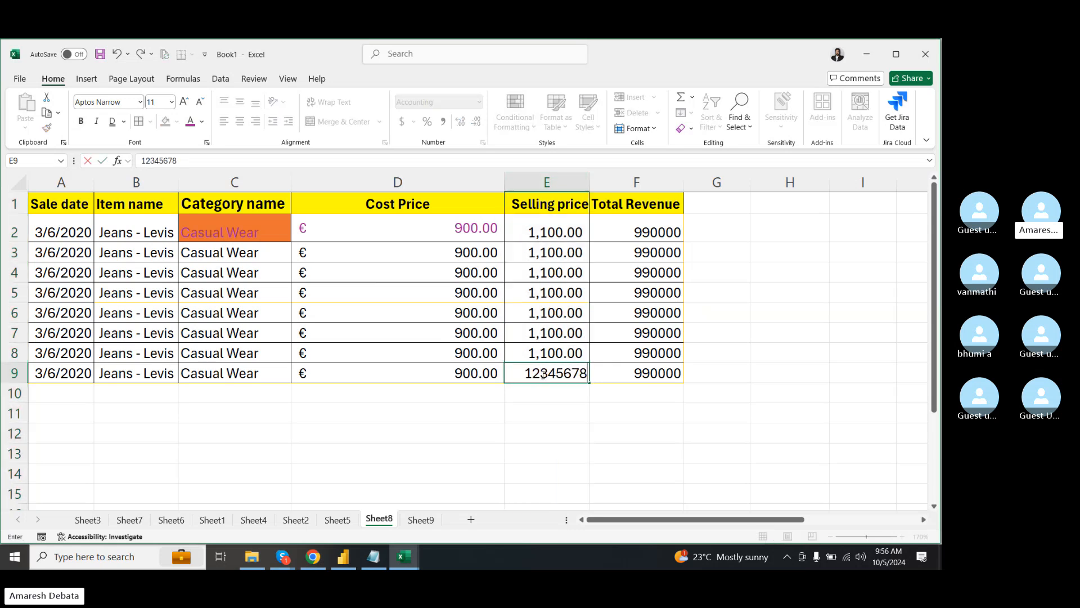
left_click(570, 429)
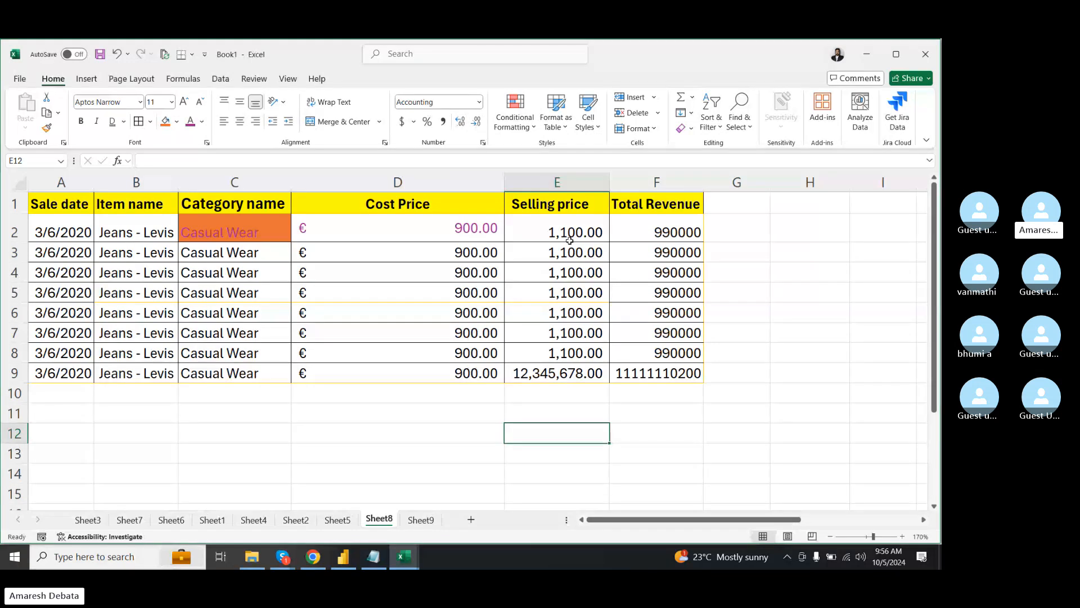
- Increase the decimals shown in the whole Selling price column to about ten places
left_click(556, 182)
left_click(460, 121)
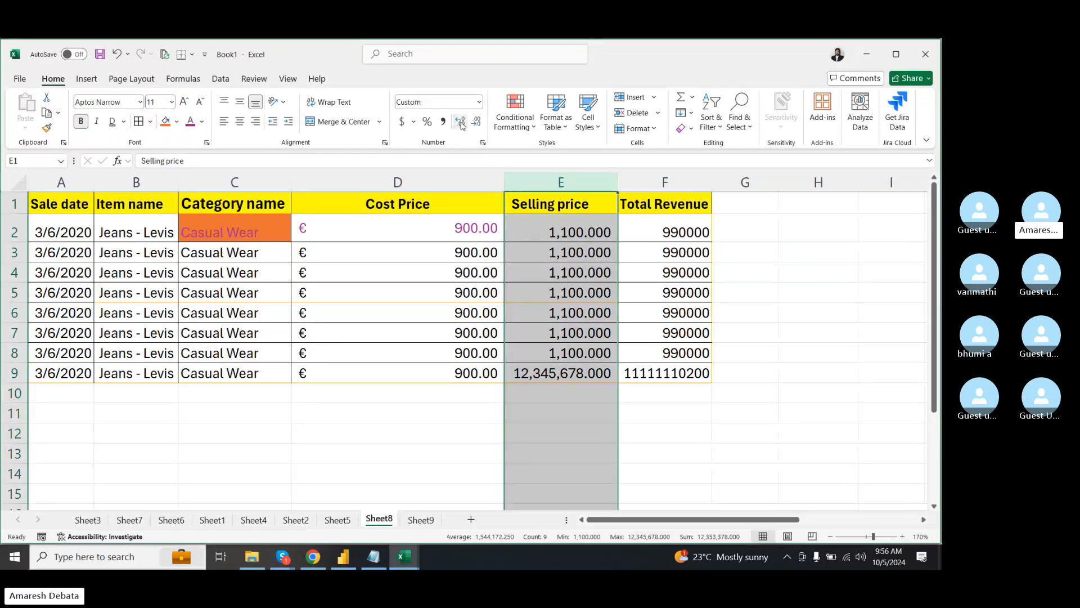
left_click(460, 122)
left_click(460, 122)
left_click(460, 122)
left_click(460, 121)
left_click(460, 121)
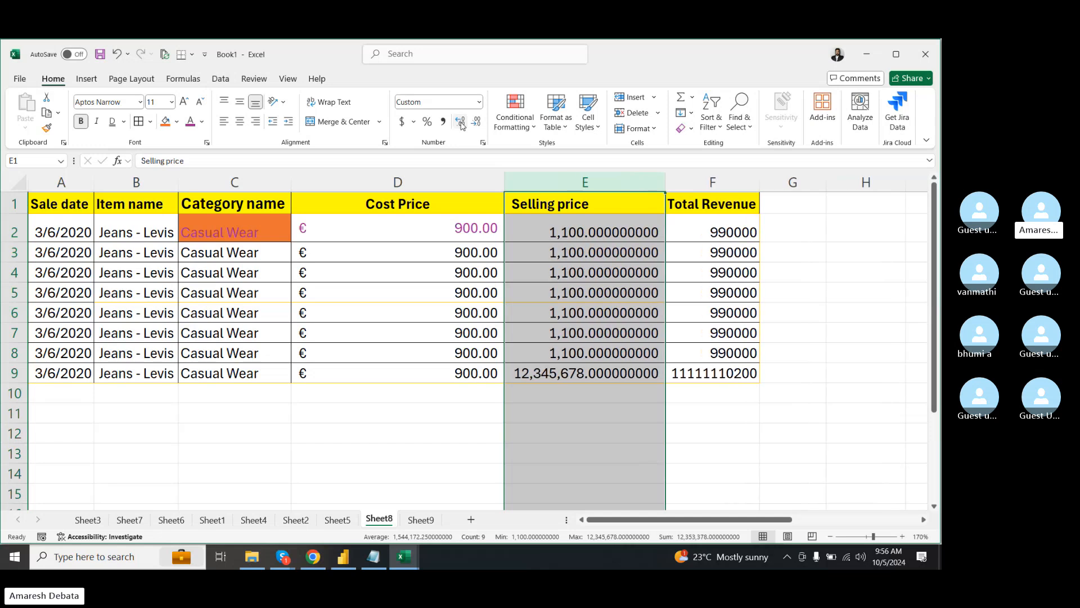
left_click(460, 122)
left_click(460, 121)
- Reduce the decimals shown in the Selling price column to one place
left_click(476, 121)
left_click(476, 121)
left_click(476, 122)
left_click(476, 122)
left_click(476, 121)
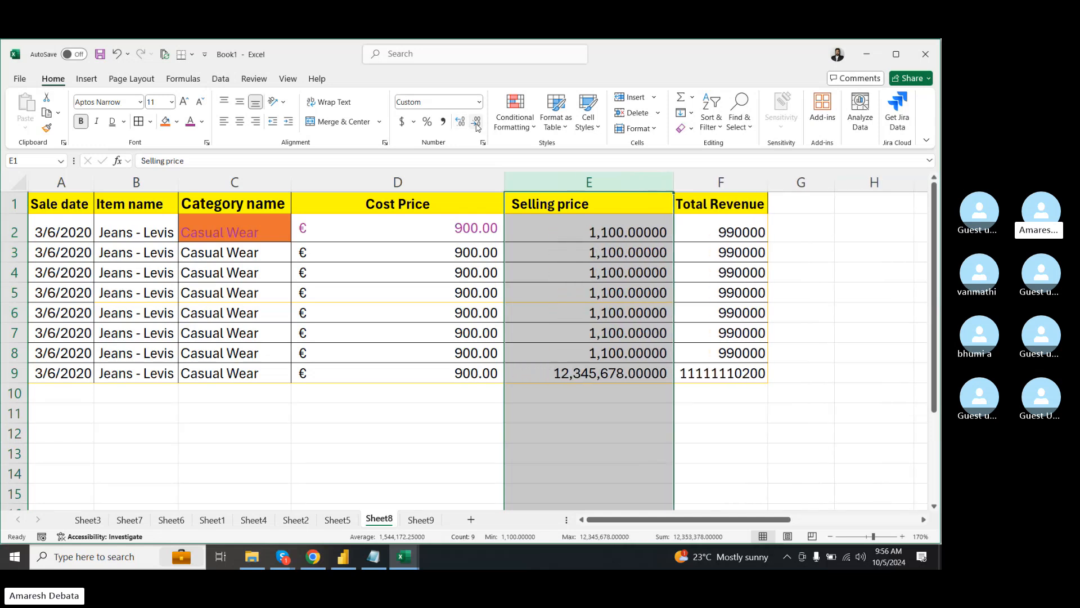
left_click(475, 122)
left_click(476, 122)
left_click(476, 122)
left_click(476, 122)
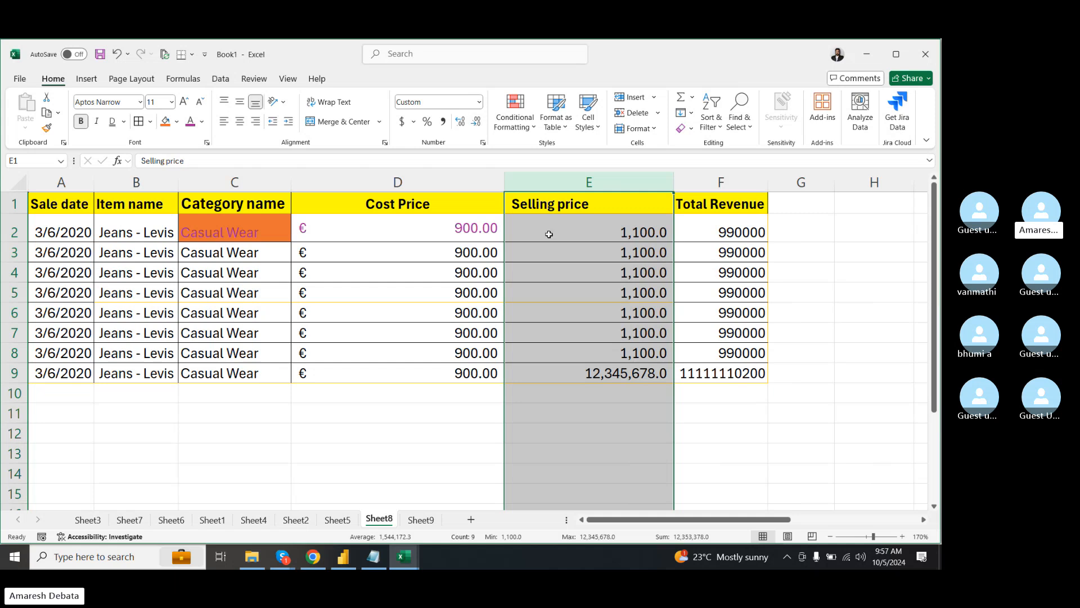
left_click(443, 437)
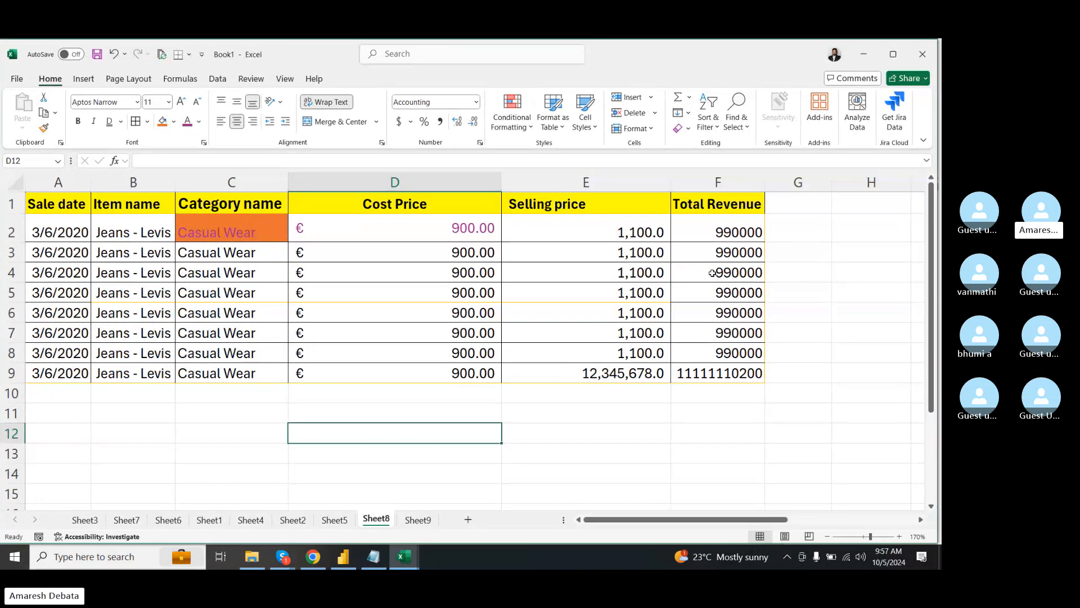
left_click_drag(932, 221, 932, 170)
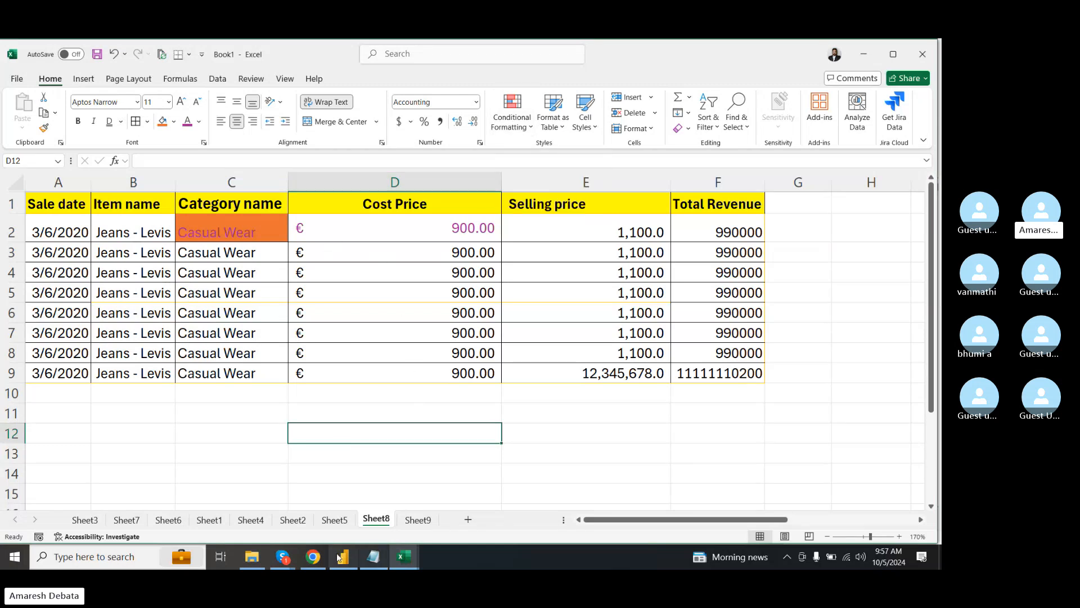
left_click(335, 521)
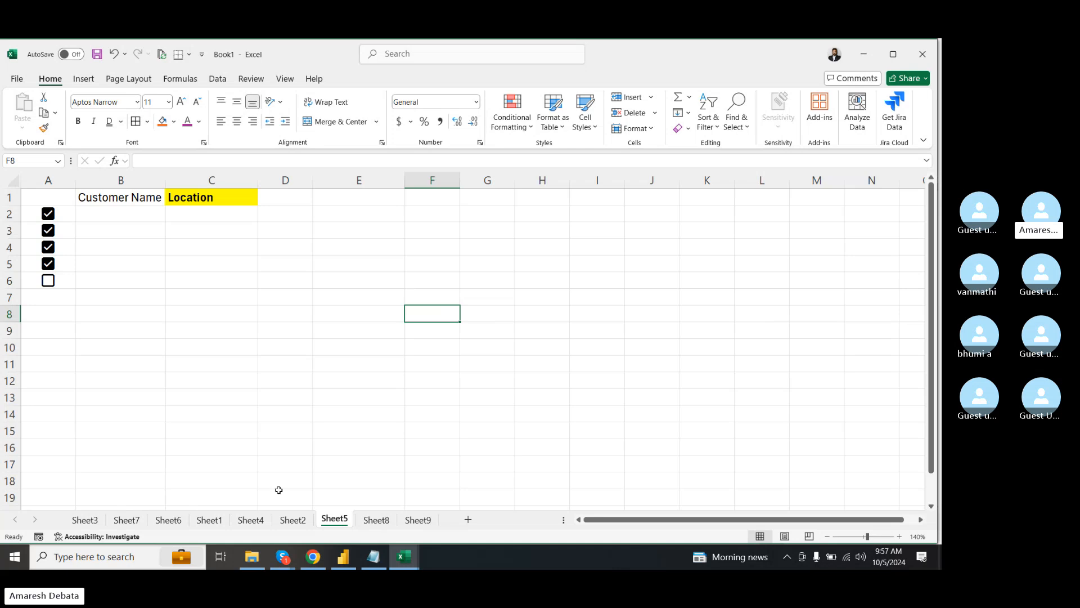
left_click(85, 520)
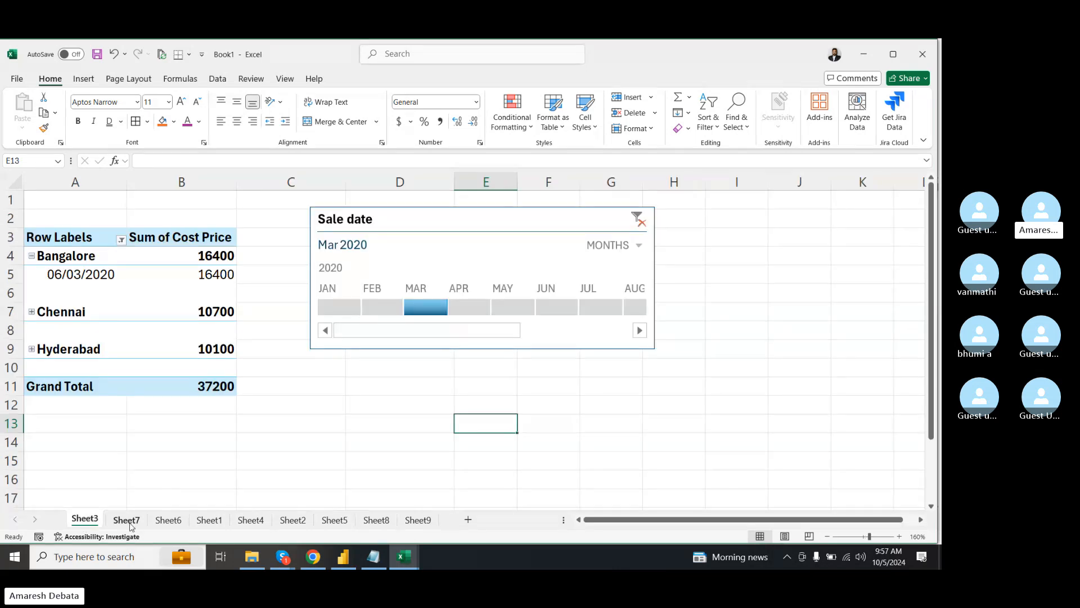
left_click(127, 519)
left_click(171, 521)
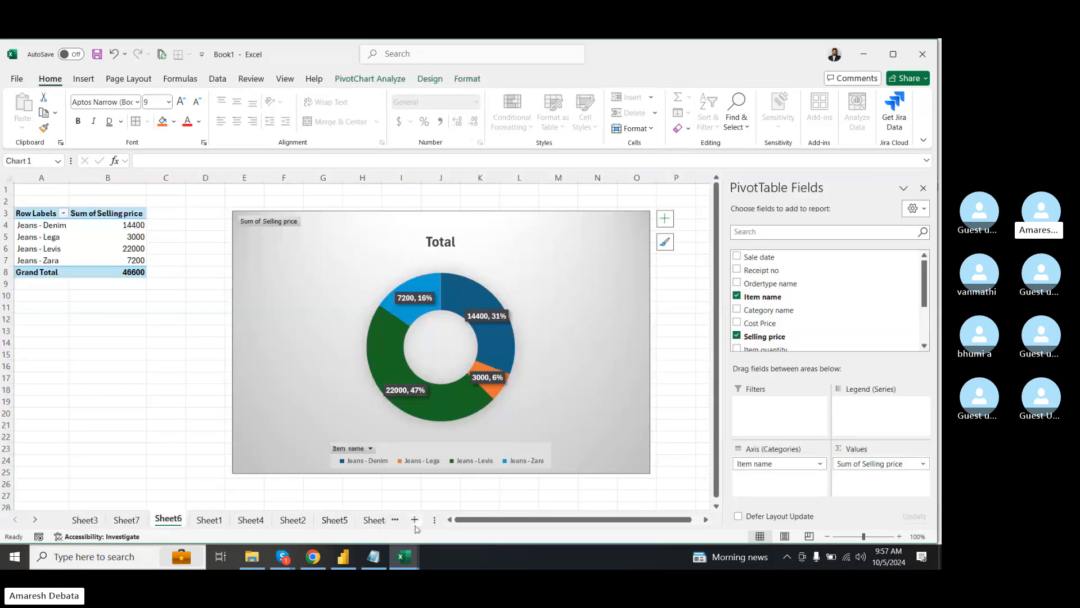
left_click(374, 520)
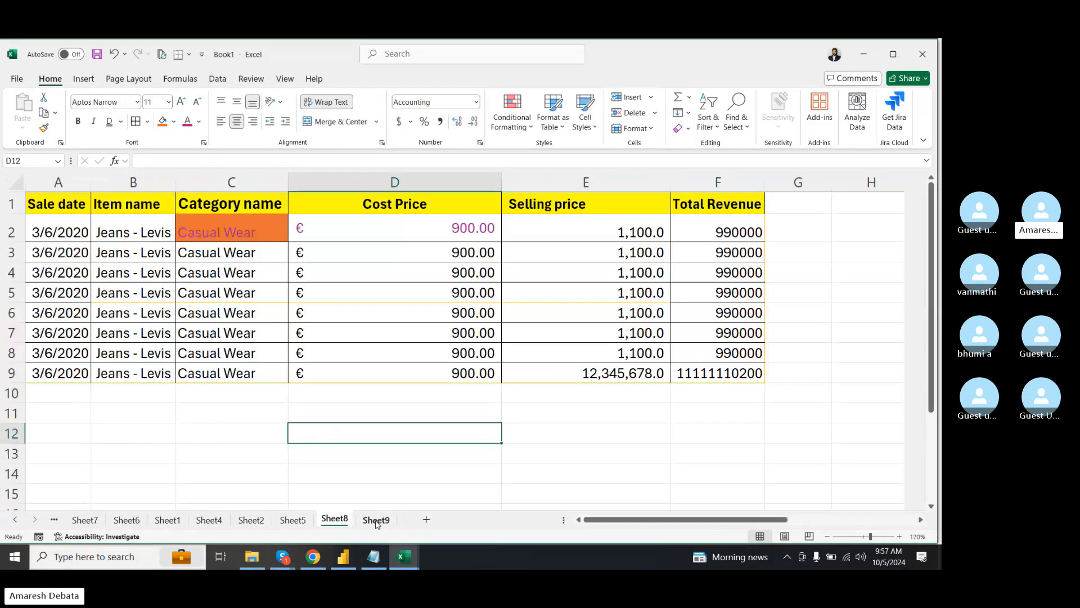
- Add a new blank worksheet to the Book1 workbook
left_click(426, 519)
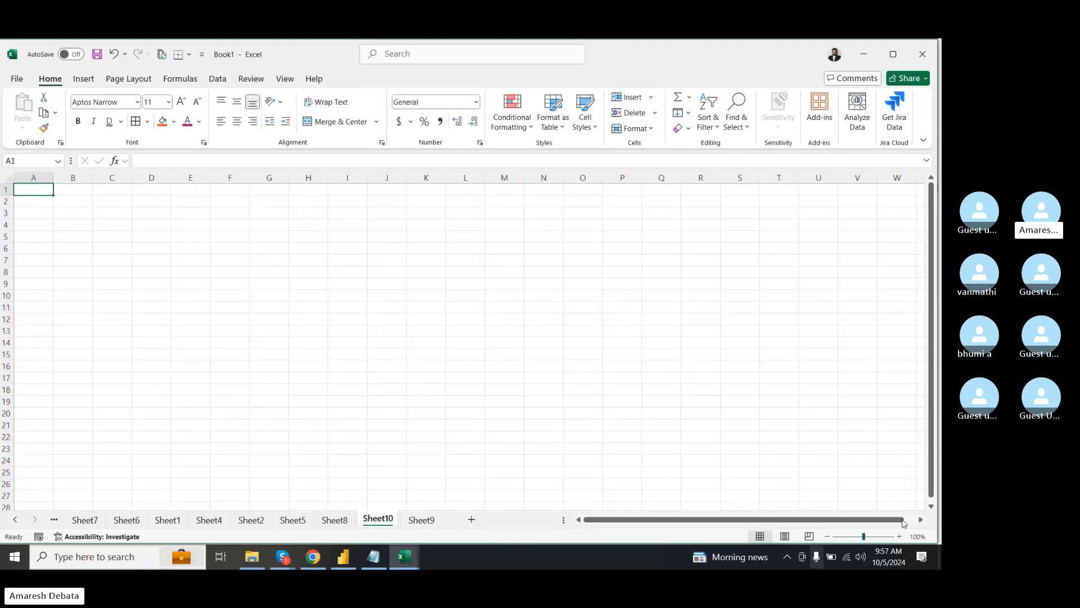
left_click(898, 536)
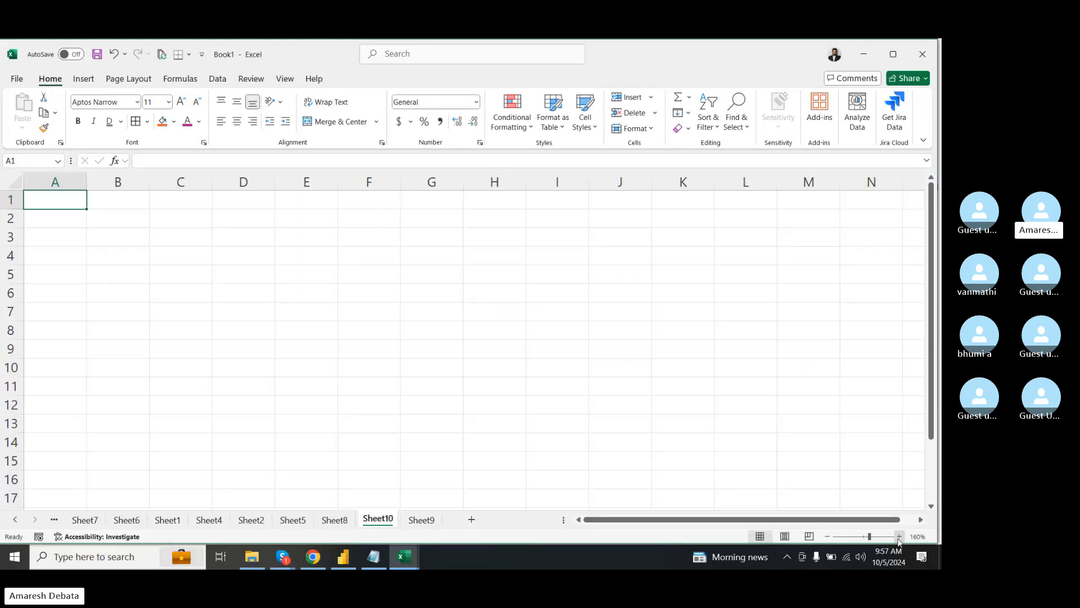
- Switch to the V2 Salesdata workbook, copy the headers and first data rows in A1:K16, and return to the blank sheet in Book1
mouse_move(411, 557)
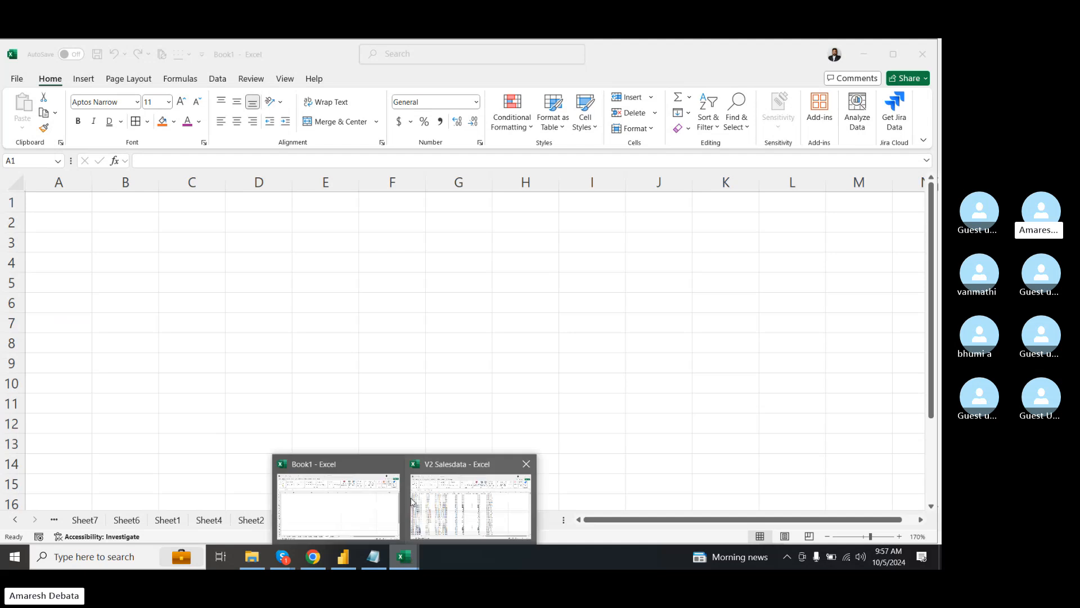
left_click(464, 487)
left_click(127, 270)
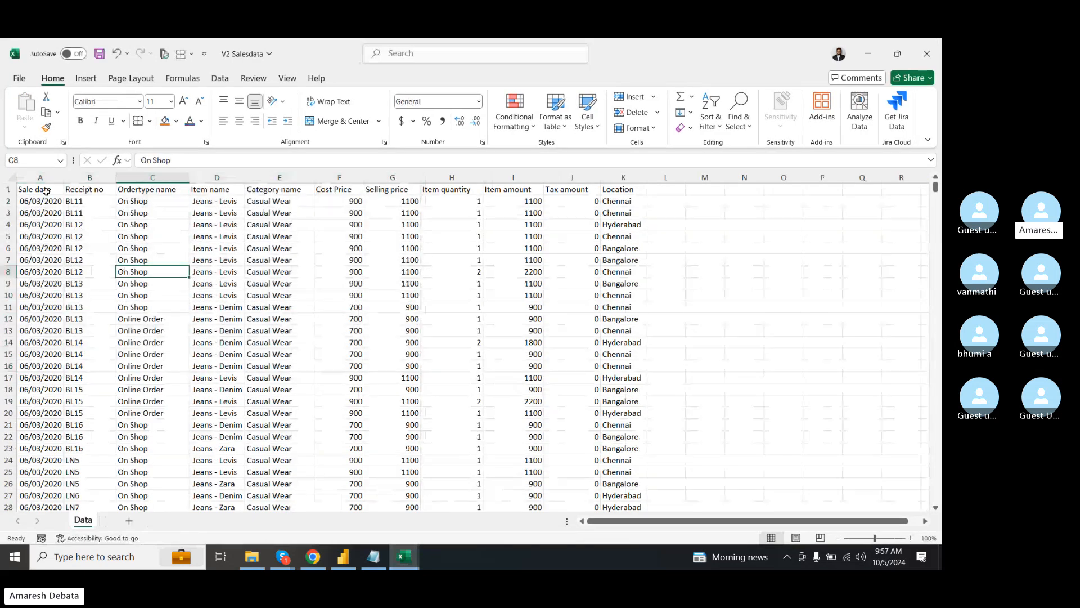
left_click_drag(30, 190, 613, 367)
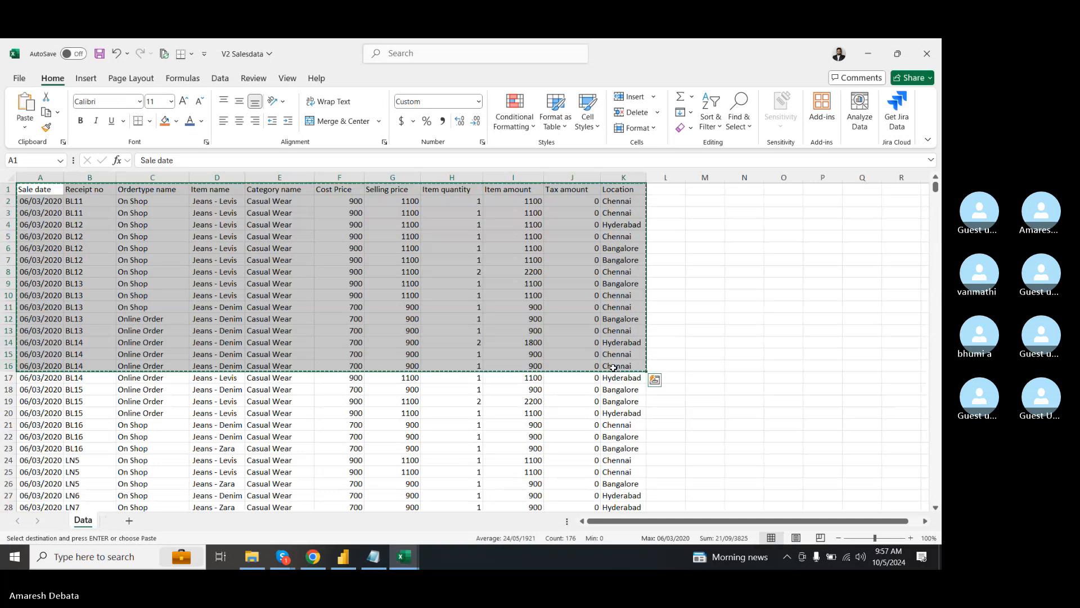
key("ctrl+c")
key("alt+Tab")
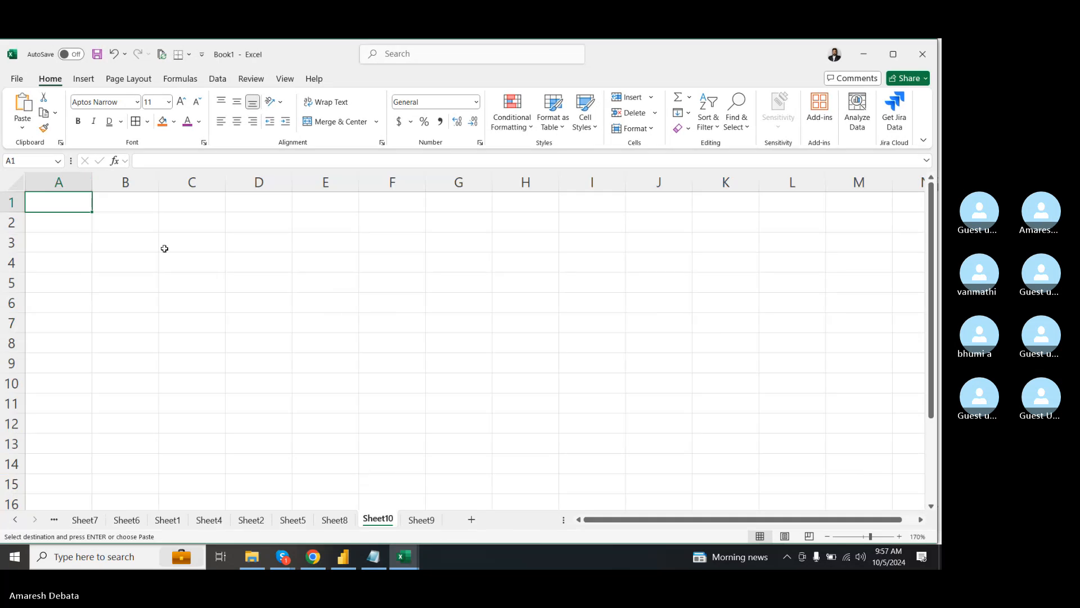
- Paste the copied sales data into the blank sheet starting at cell A1
right_click(60, 204)
left_click(111, 219)
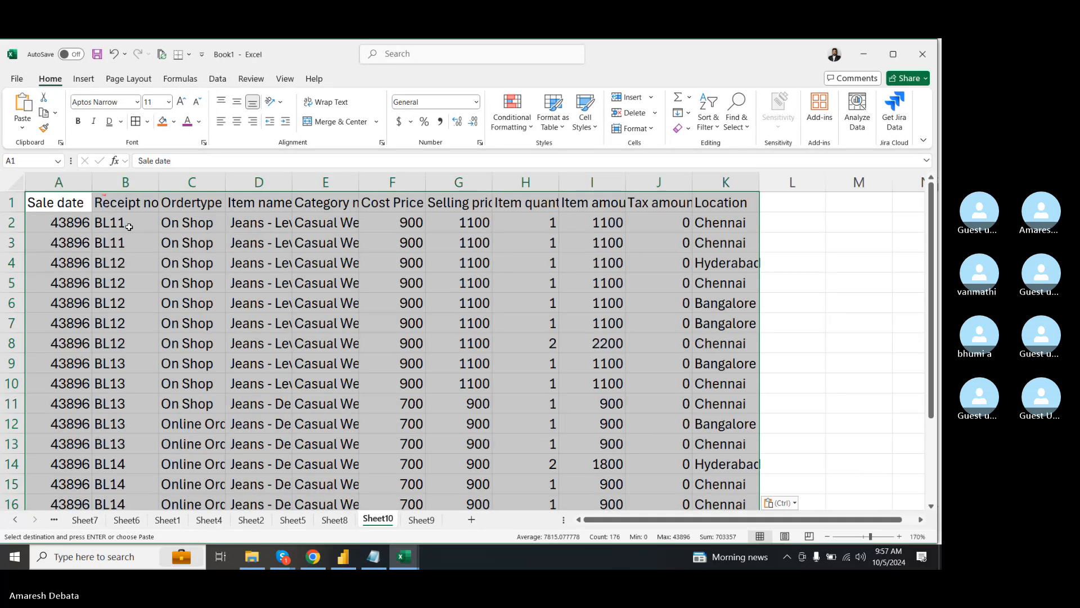
- Make the header cells A1:K1 bold and give them an orange fill
left_click(68, 204)
key("shift+Right")
key("shift+Right")
key("shift+Right")
key("shift+Right")
key("shift+Right")
key("shift+Right")
key("shift+Right")
key("shift+Right")
key("shift+Right")
key("shift+Right")
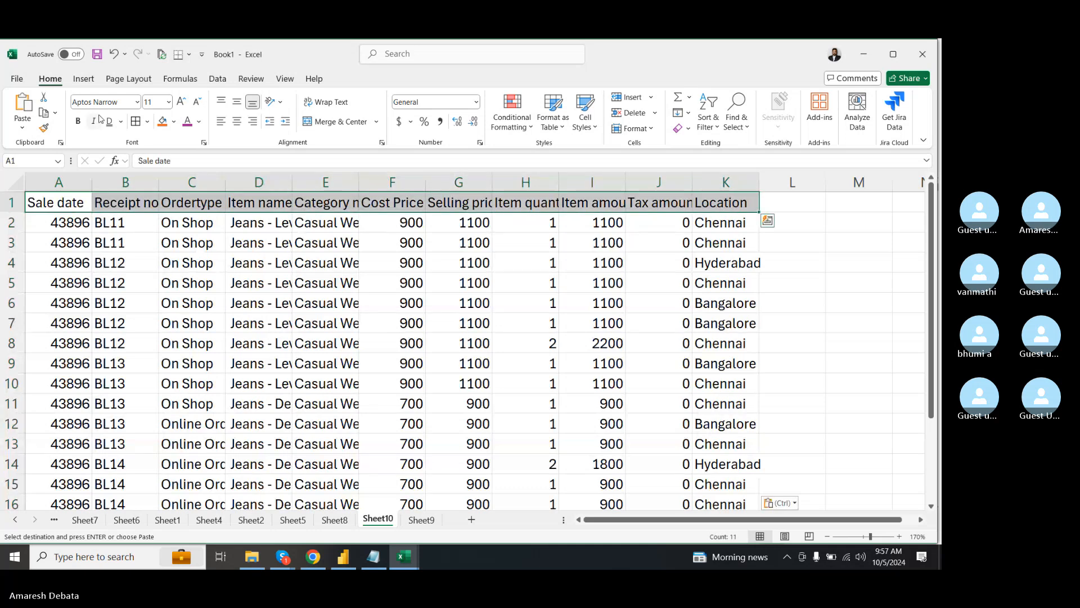
key("ctrl+b")
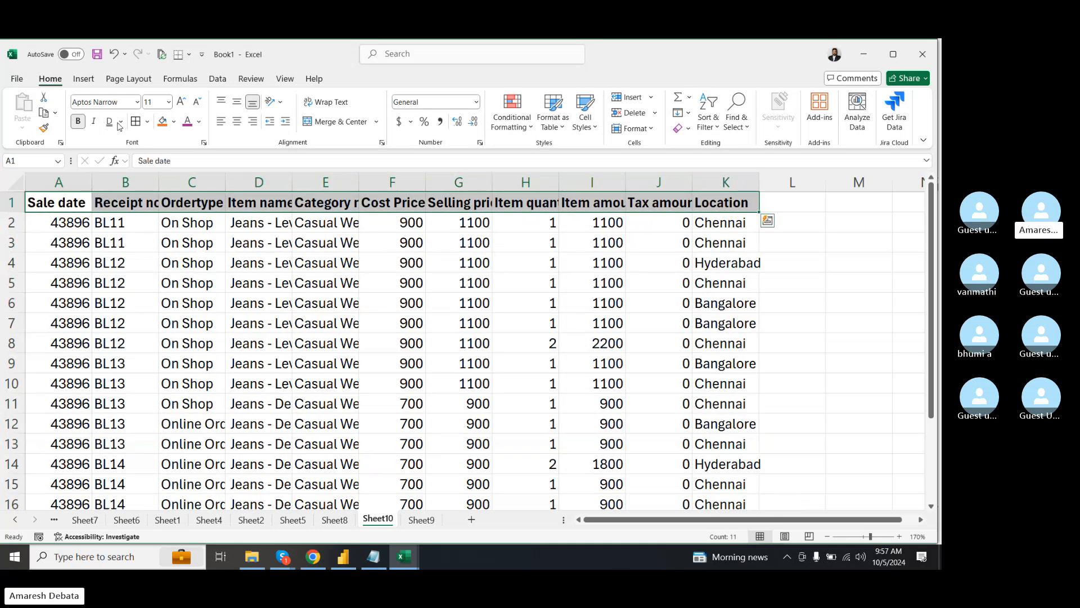
left_click(162, 120)
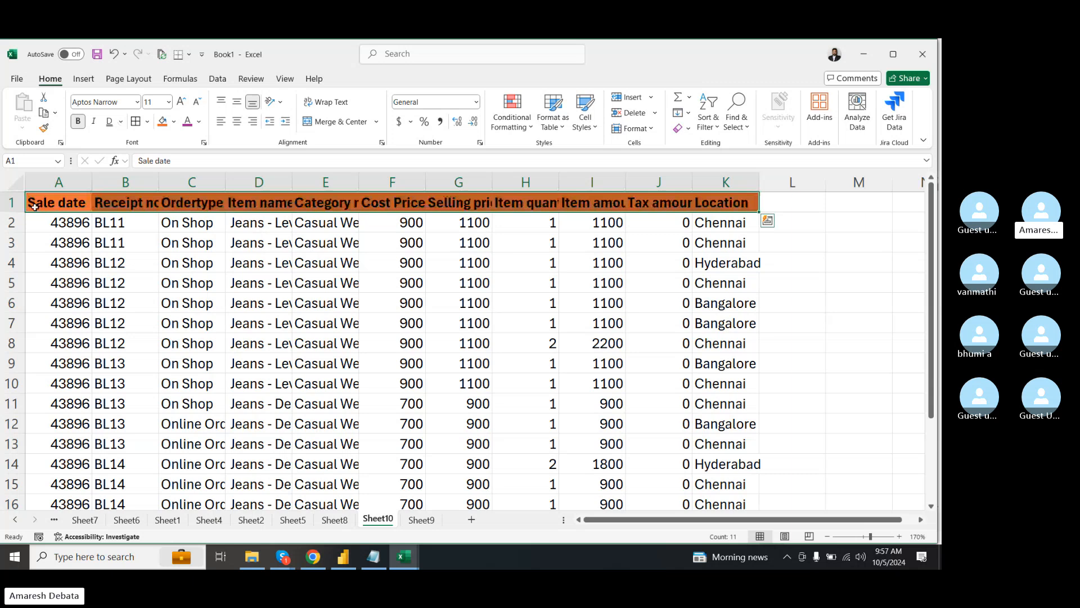
- Auto-fit the widths of all columns and format the Sale date column as Short Date
left_click(12, 182)
double_click(90, 176)
left_click(86, 179)
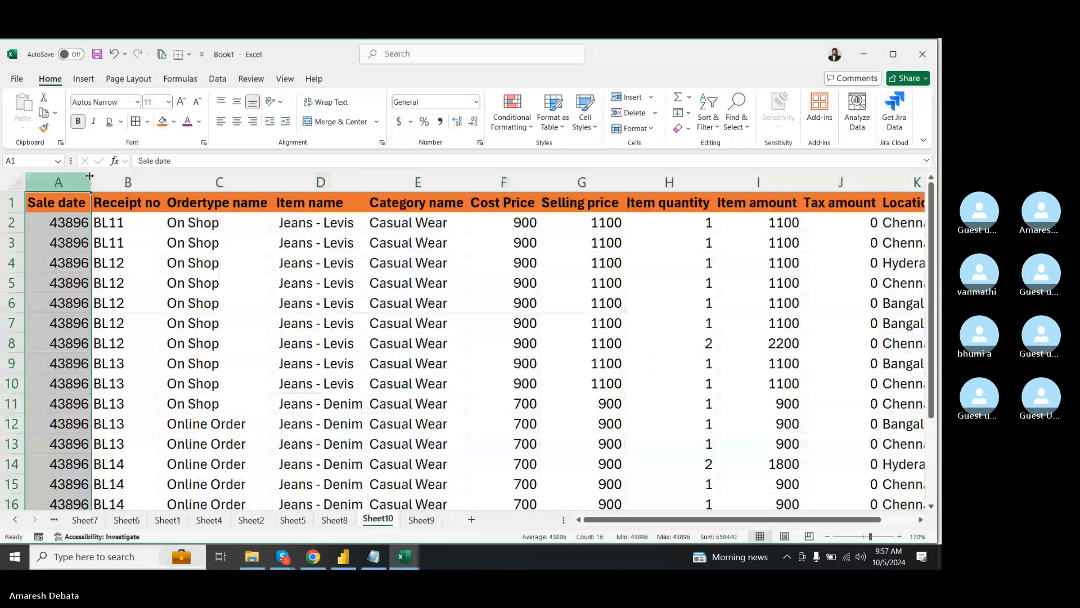
left_click(476, 101)
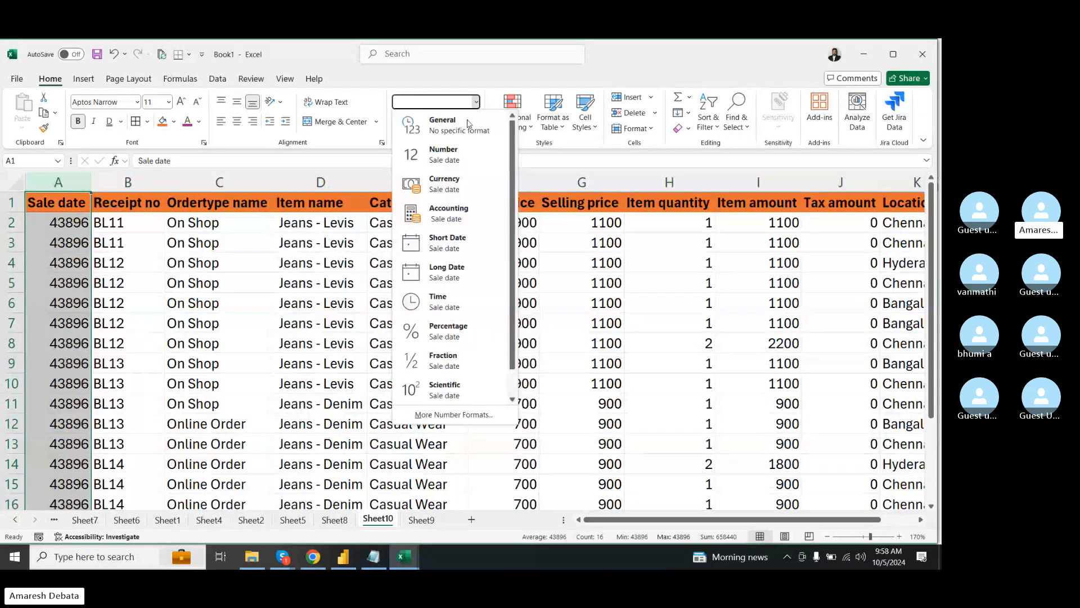
left_click(442, 240)
left_click(321, 363)
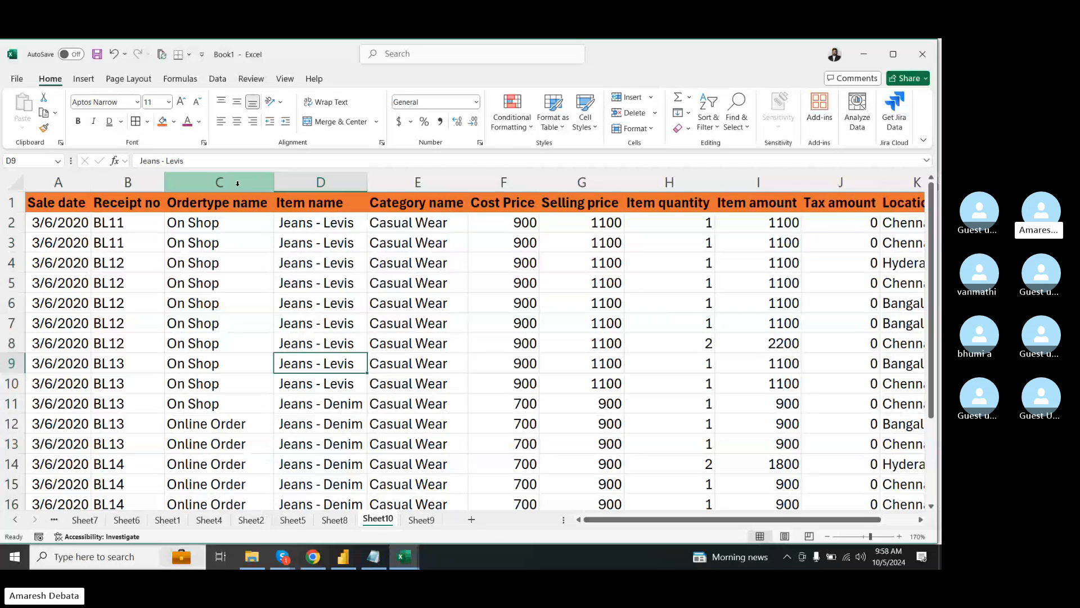
- Delete the Ordertype name, Item name and Category name columns from the sheet
left_click_drag(238, 183, 470, 183)
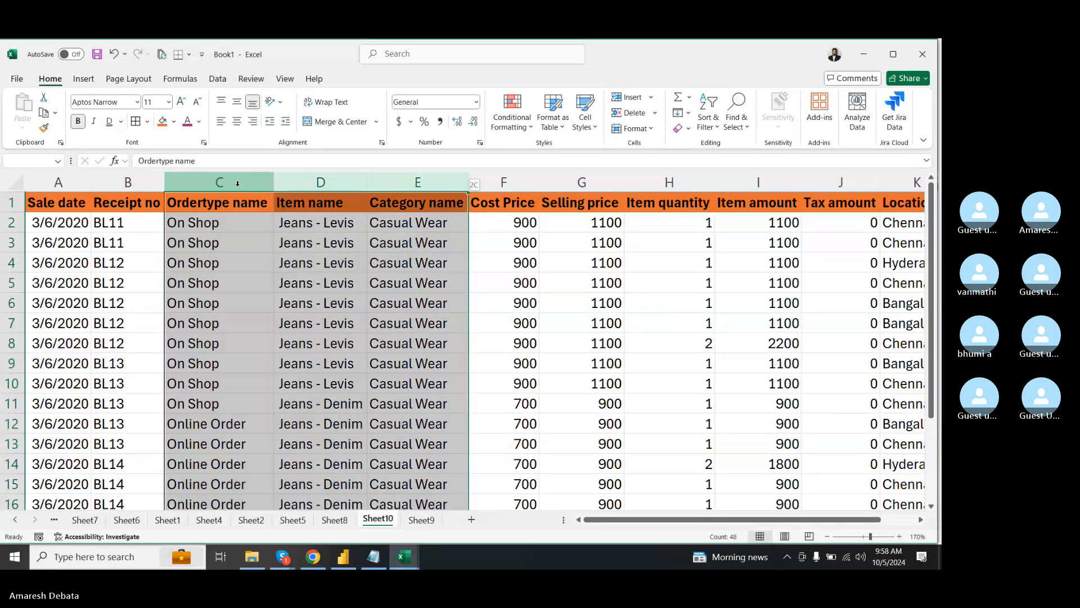
right_click(237, 182)
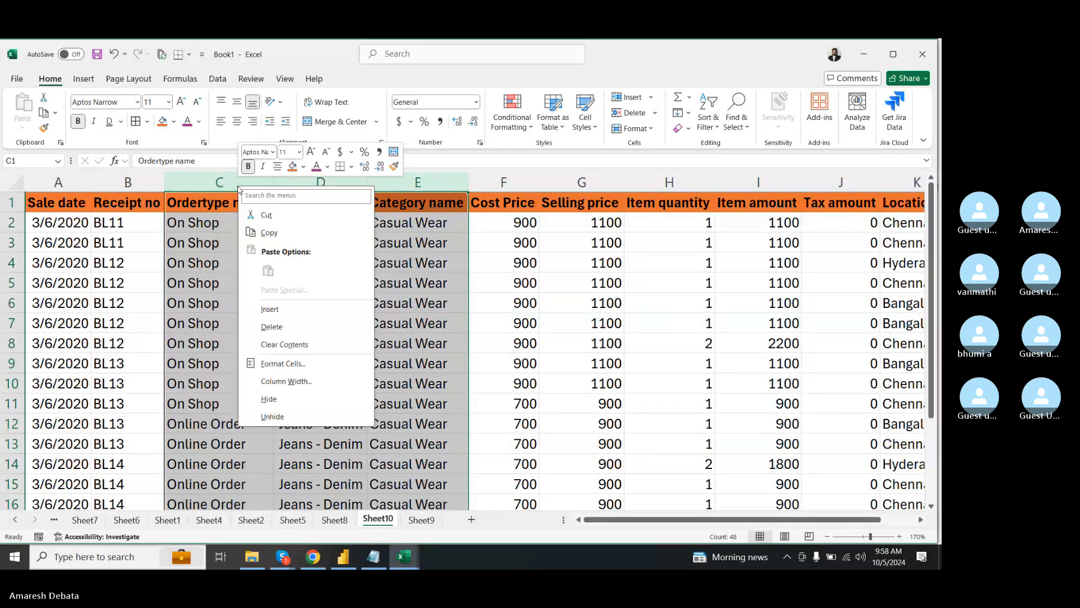
left_click(277, 331)
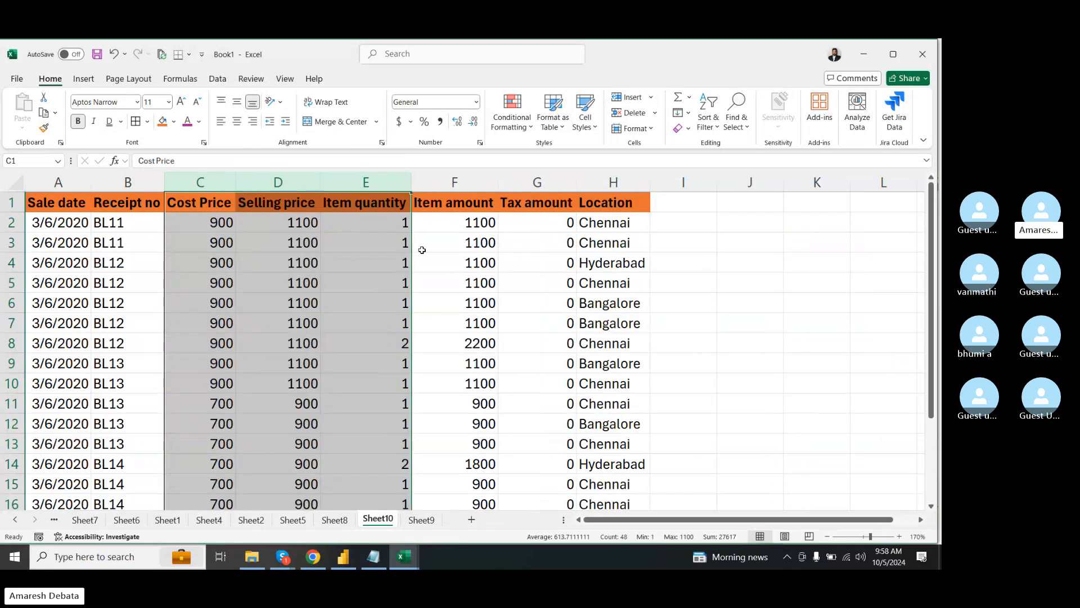
- Delete the Selling price, Item quantity, Item amount and Tax amount columns
left_click(298, 185)
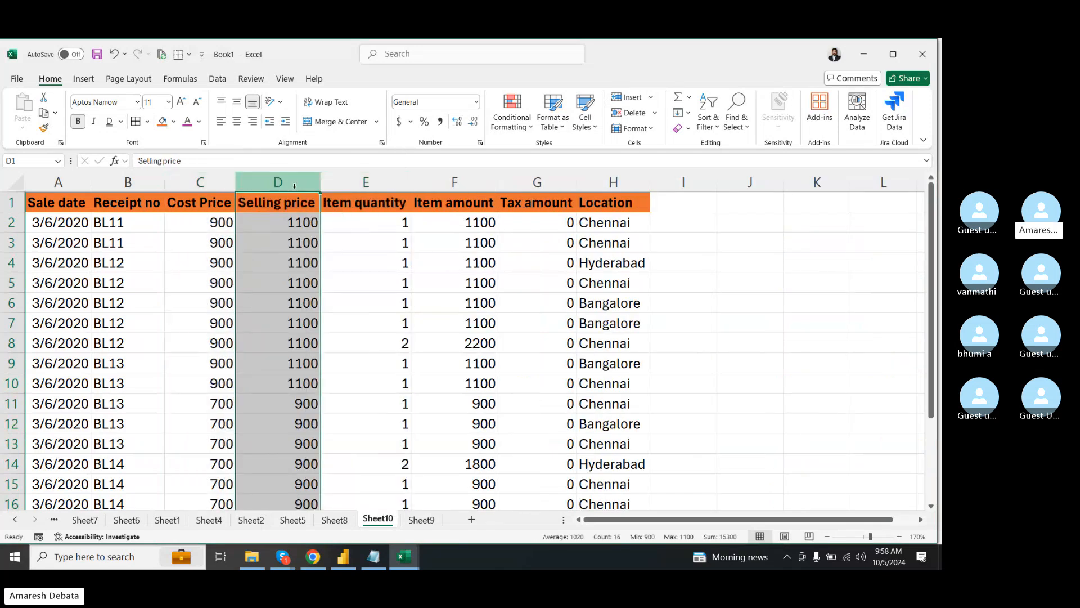
left_click_drag(294, 186, 495, 183)
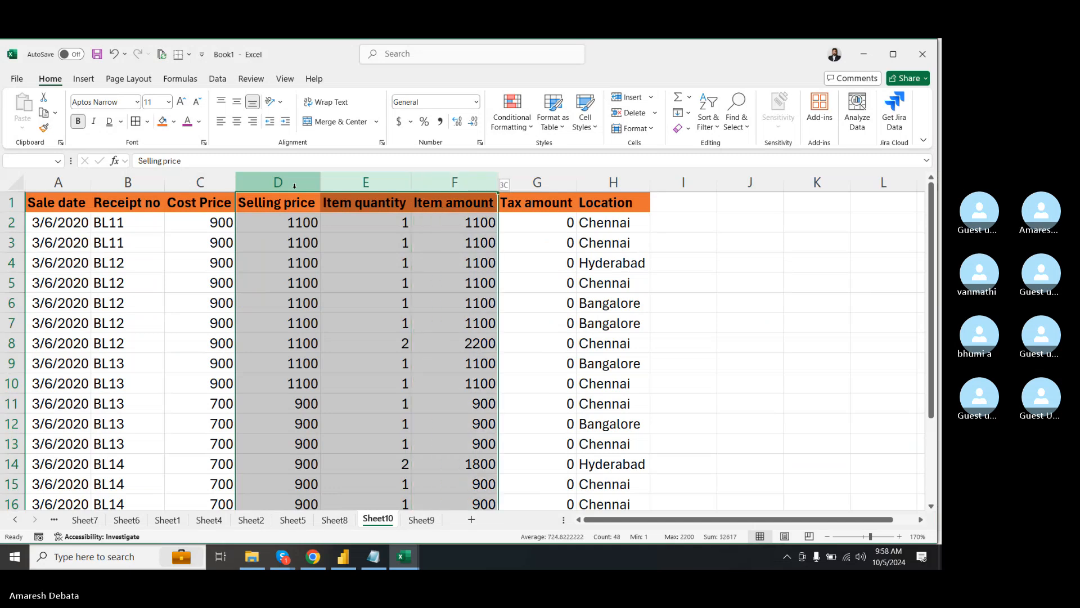
right_click(294, 185)
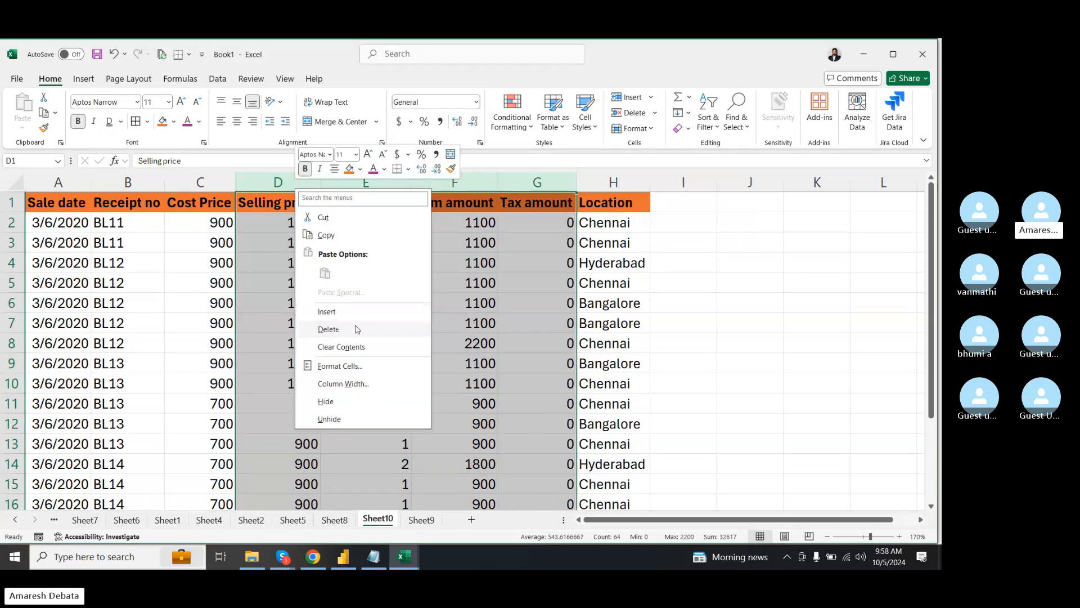
left_click(358, 329)
left_click(377, 283)
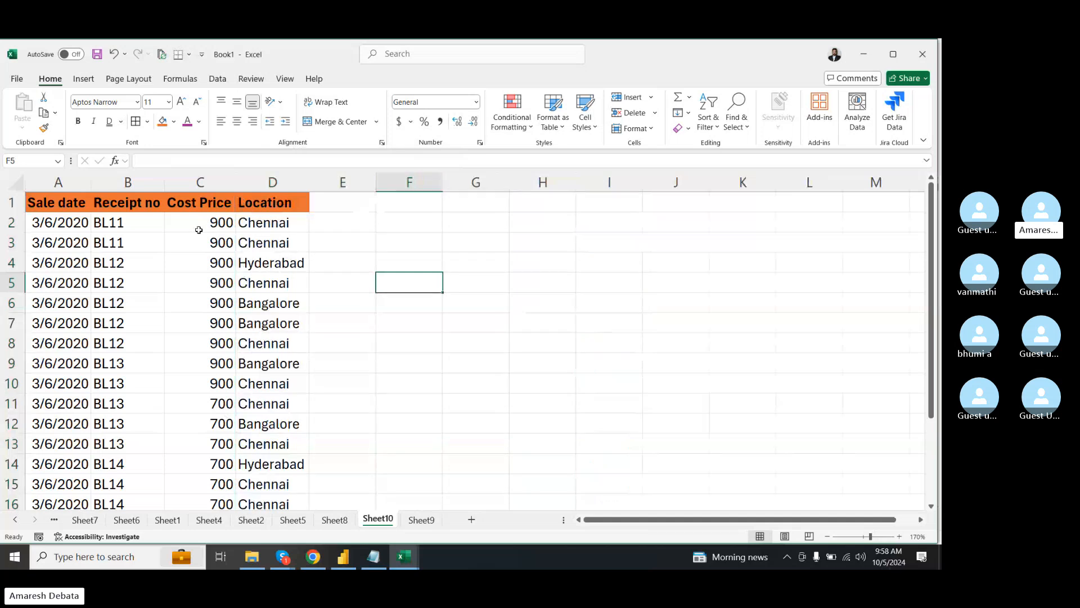
- Look through the Conditional Formatting options, including the Data Bars and Highlight Cells Rules choices
left_click(516, 126)
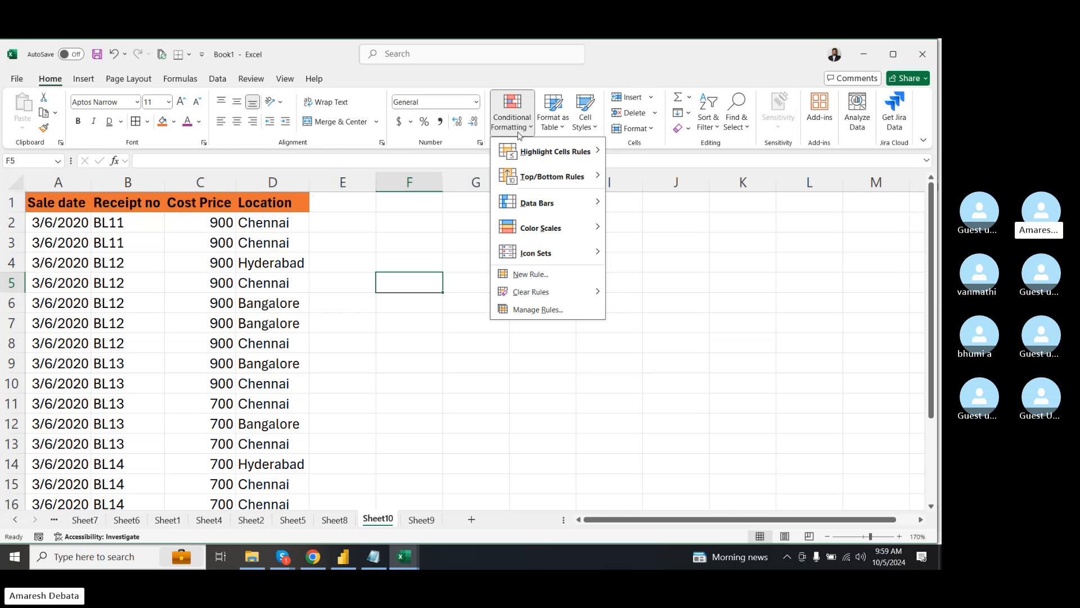
left_click(417, 240)
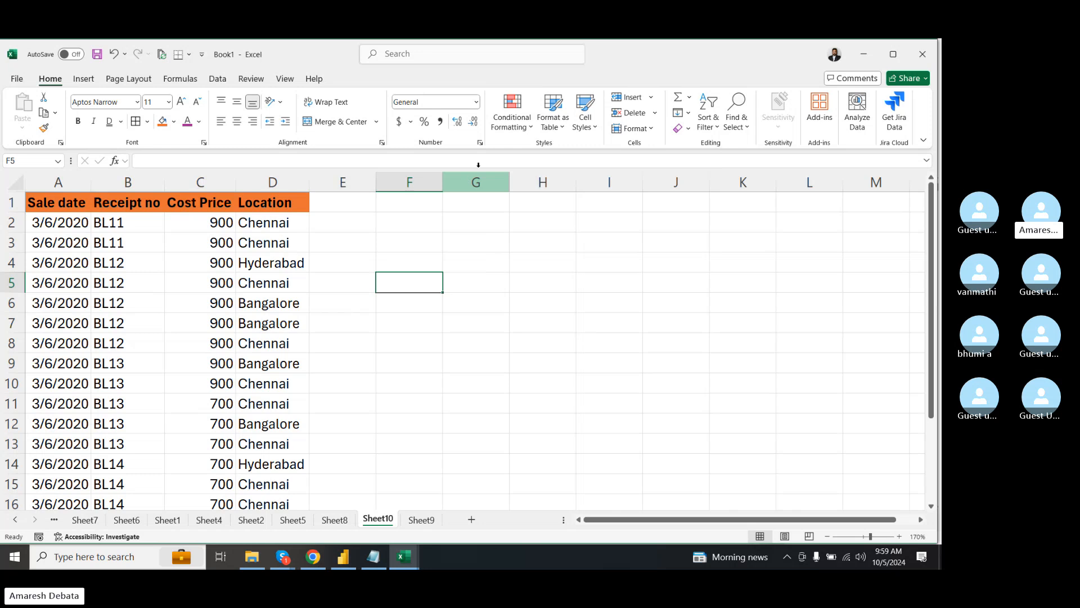
left_click(514, 128)
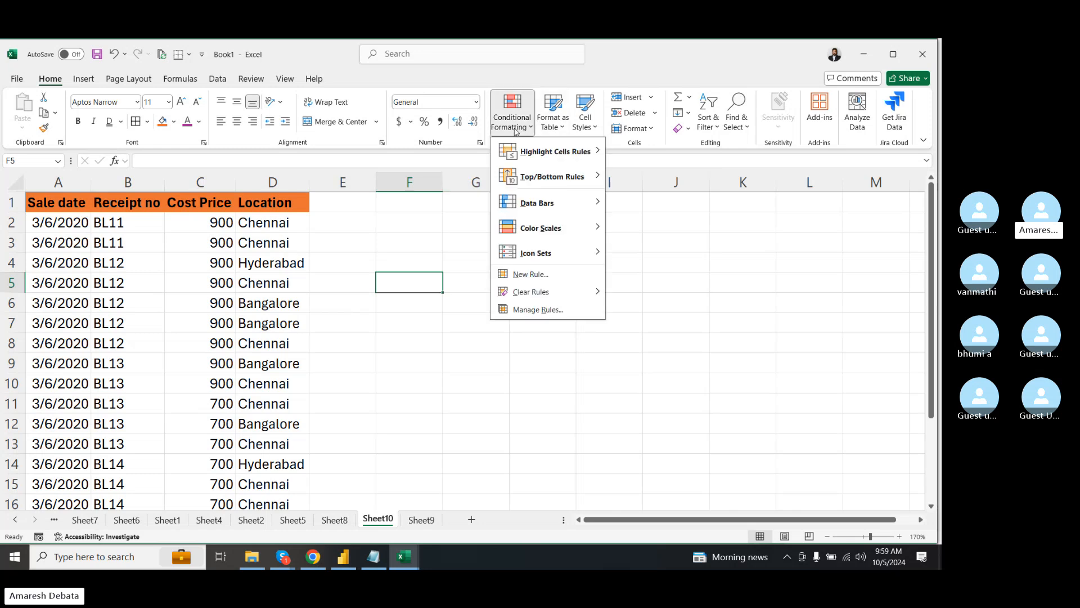
mouse_move(544, 176)
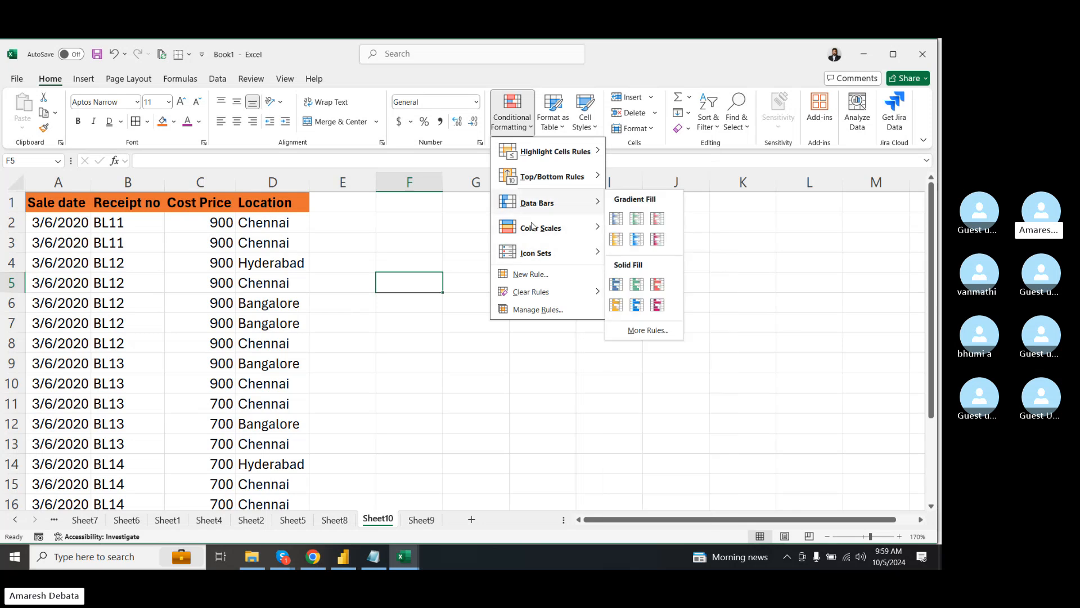
mouse_move(535, 255)
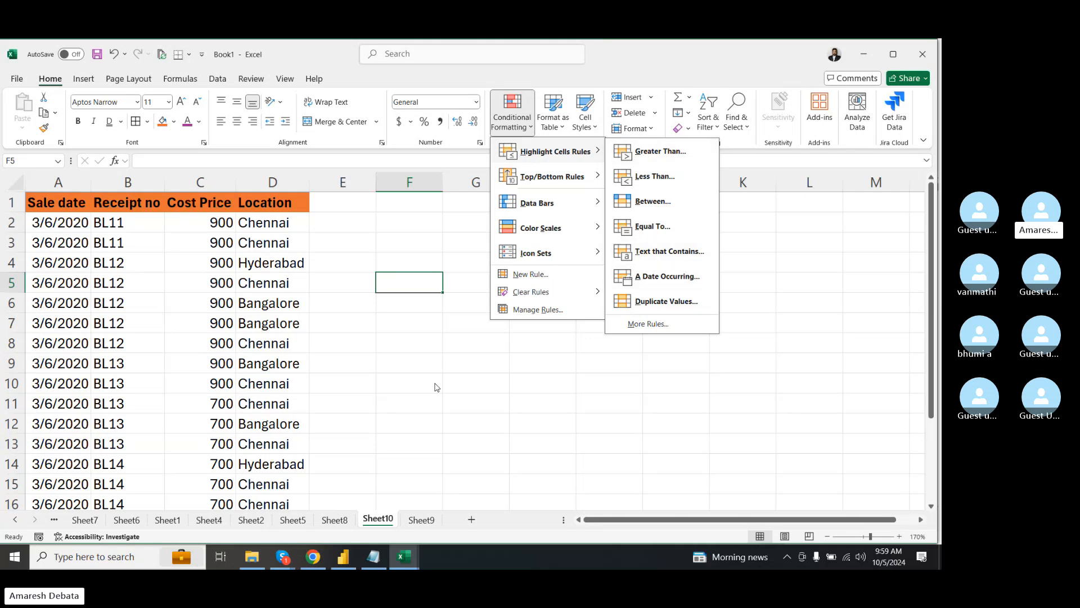
left_click(408, 388)
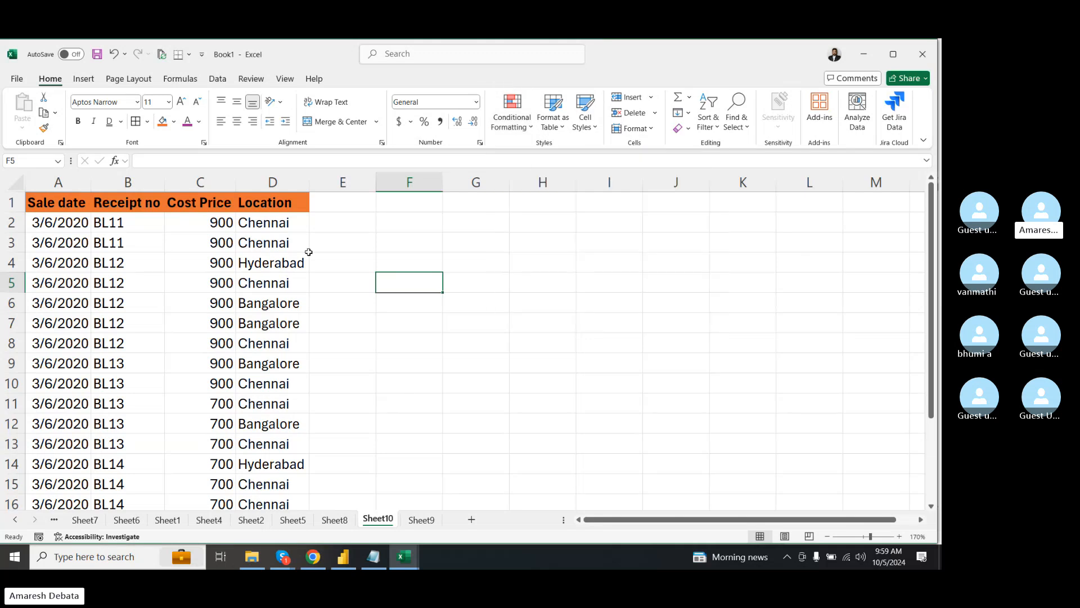
- Change the Cost Price values in C3:C6 to 800, 860, 700 and 240
left_click(208, 183)
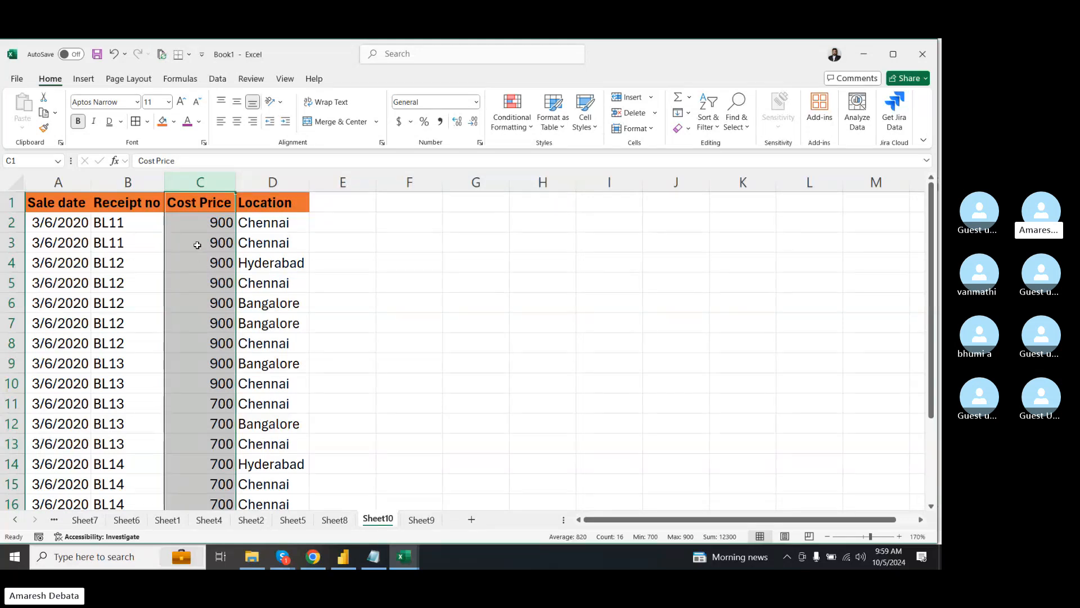
left_click(196, 244)
type("800")
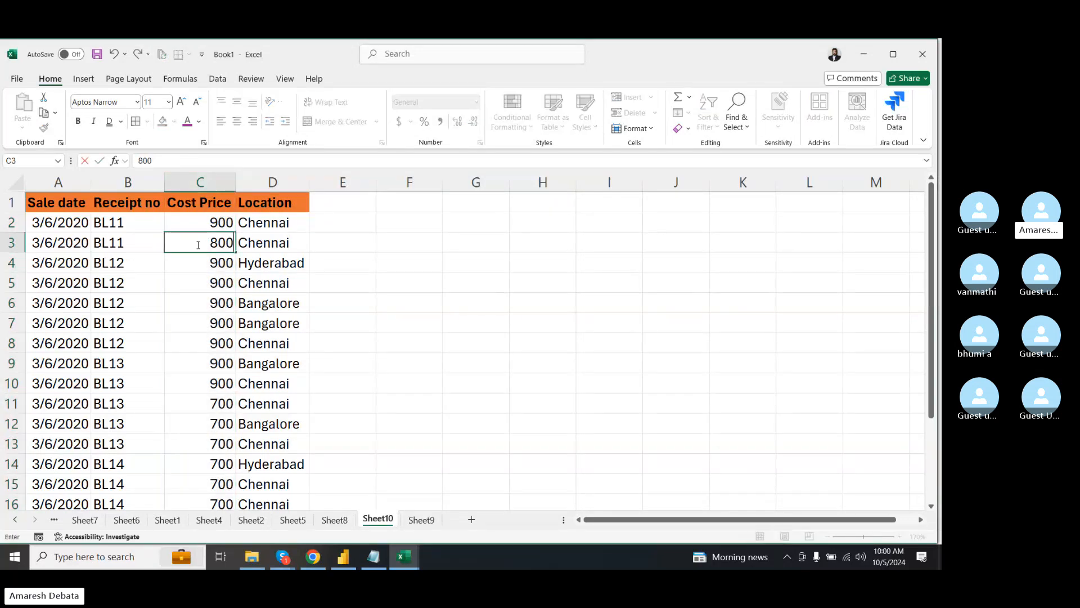
key("Return")
type("860")
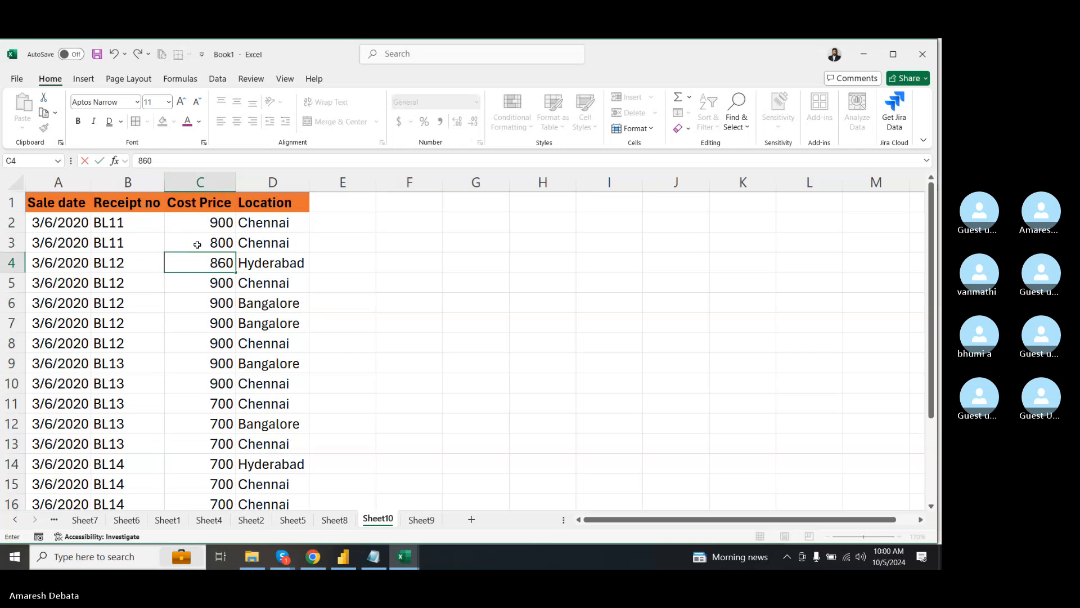
key("Return")
type("700")
key("Return")
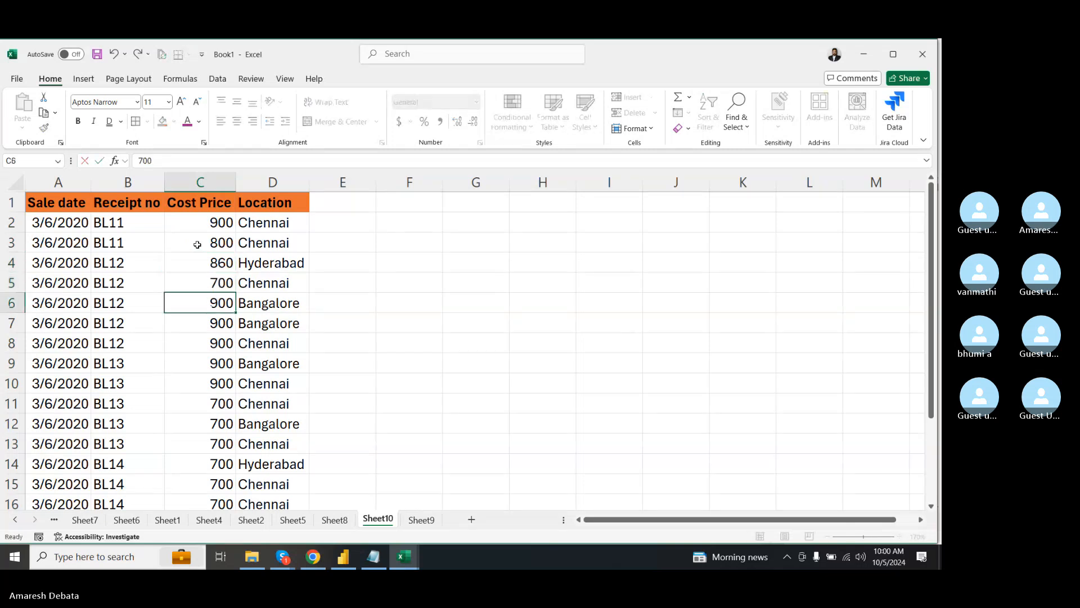
type("240")
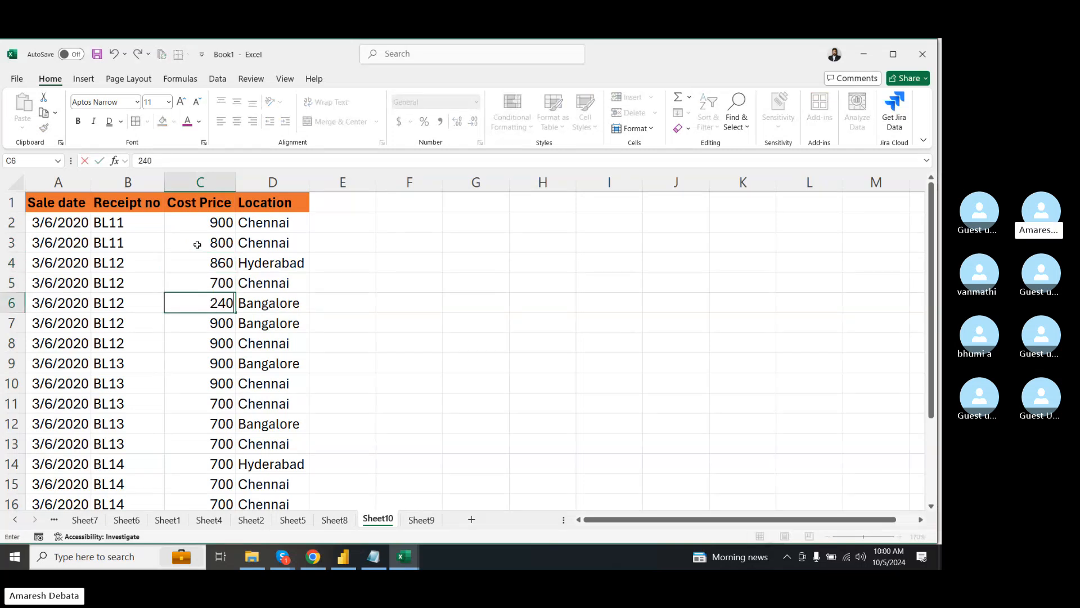
- Change the Cost Price in C9 to 680 and in C10 to 560
left_click(212, 361)
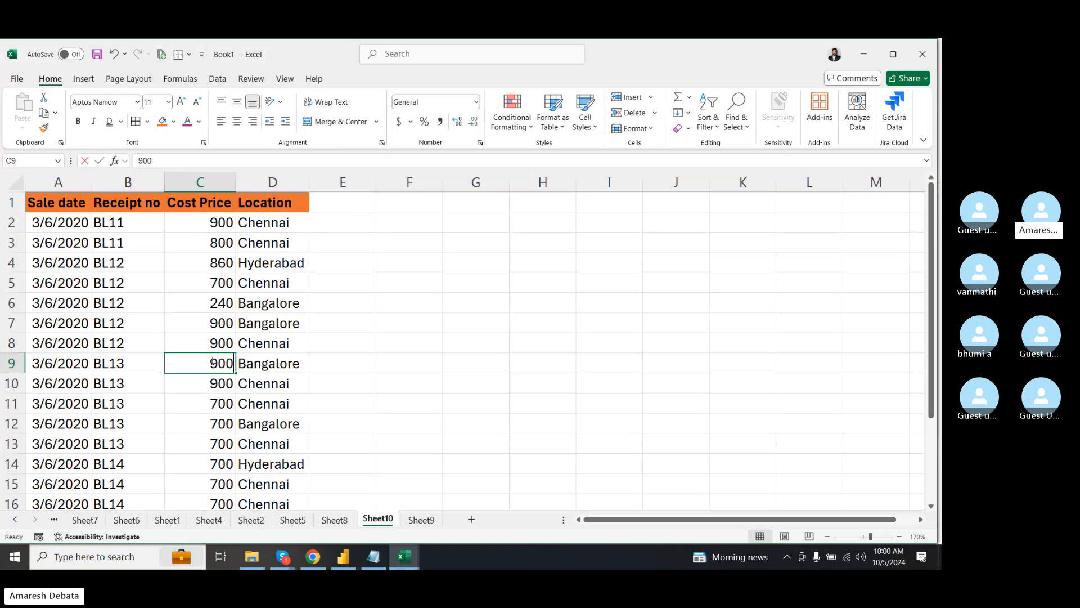
type("680")
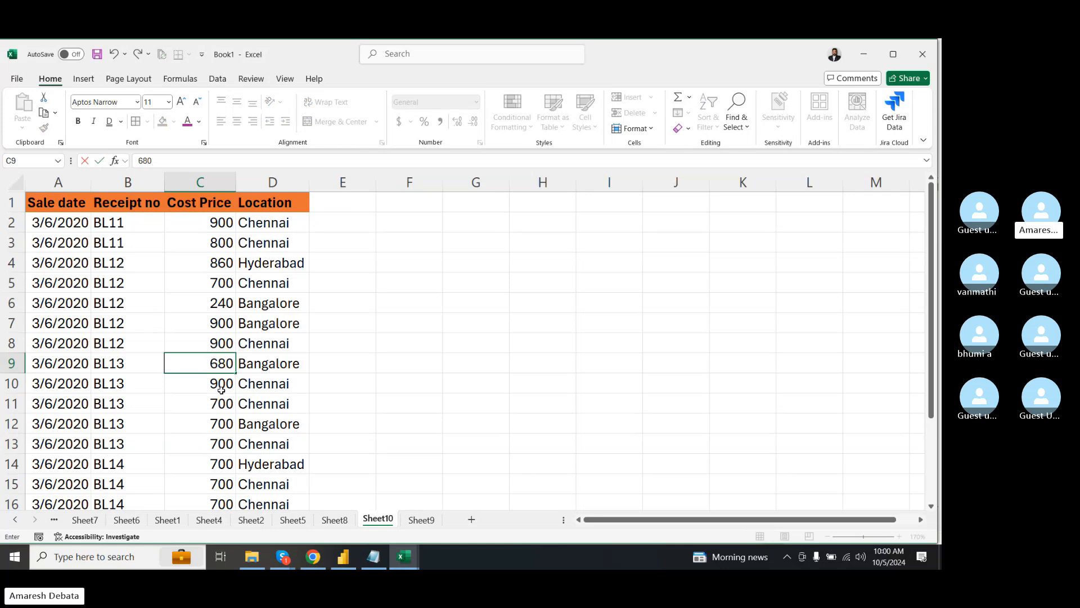
left_click(218, 387)
type("560")
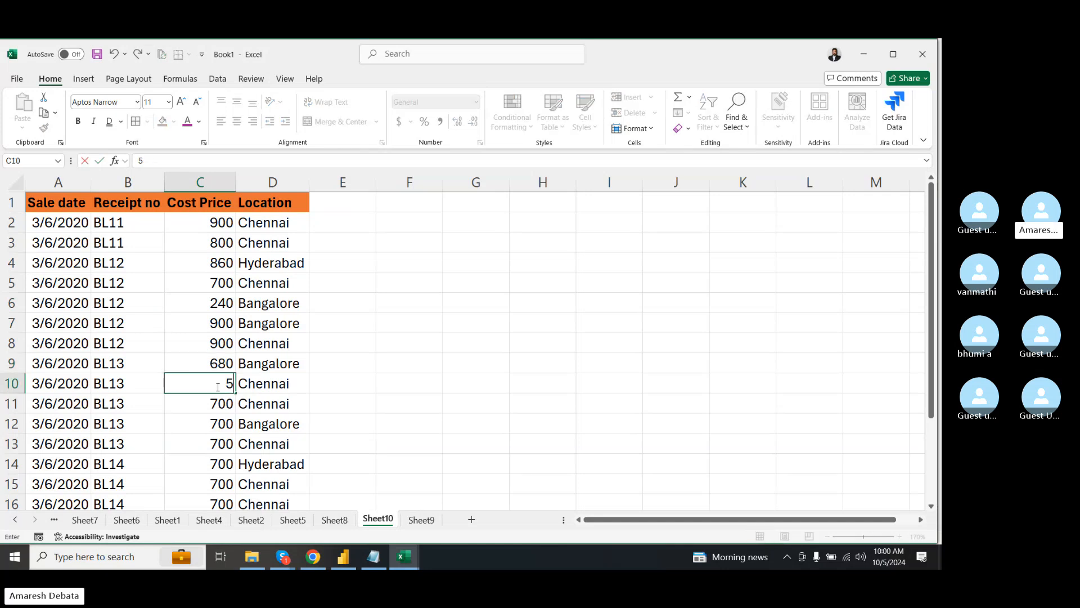
left_click(441, 306)
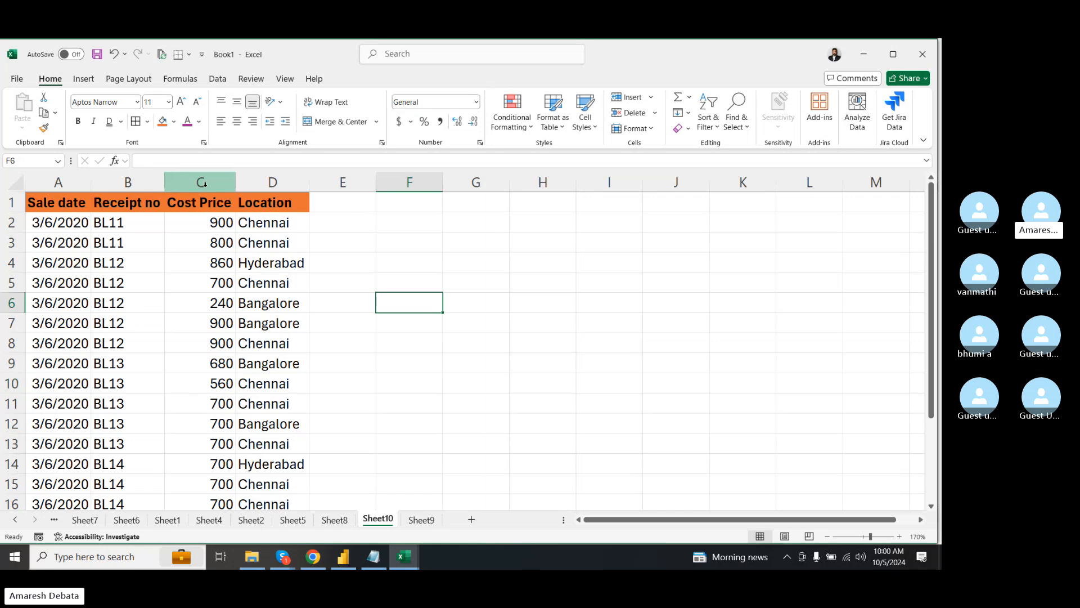
- Highlight Cost Price column values greater than 800 with Yellow Fill with Dark Yellow Text
left_click(198, 181)
left_click(521, 127)
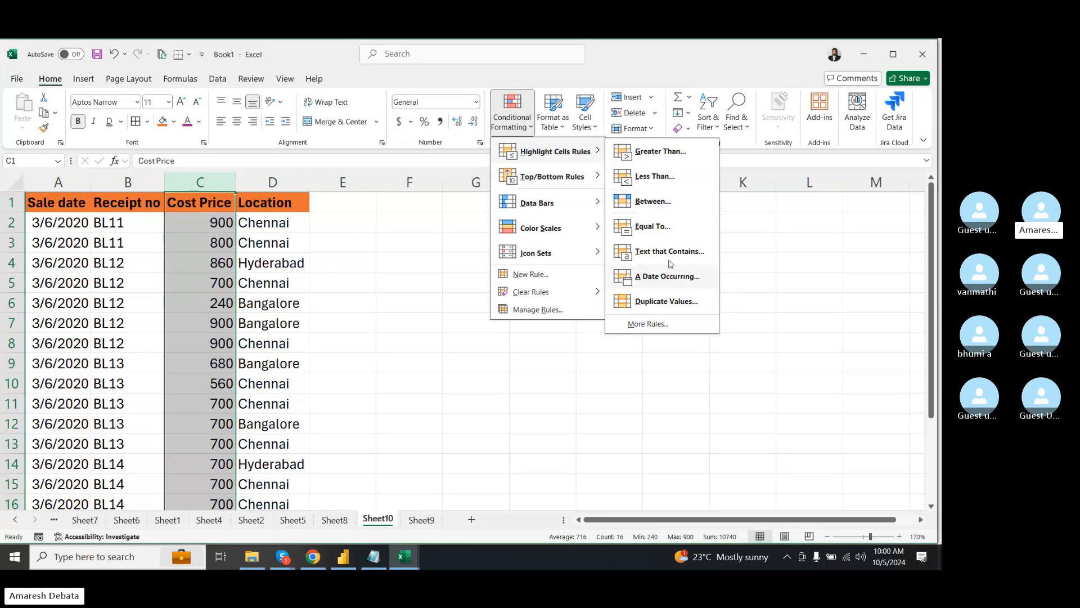
left_click(652, 152)
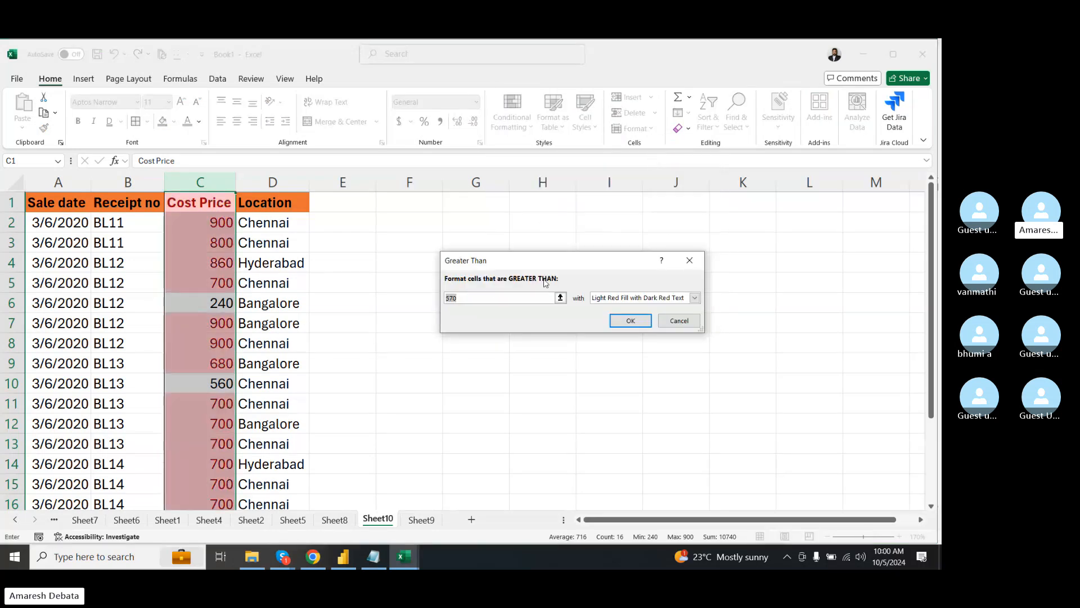
type("600")
key("BackSpace")
key("BackSpace")
key("BackSpace")
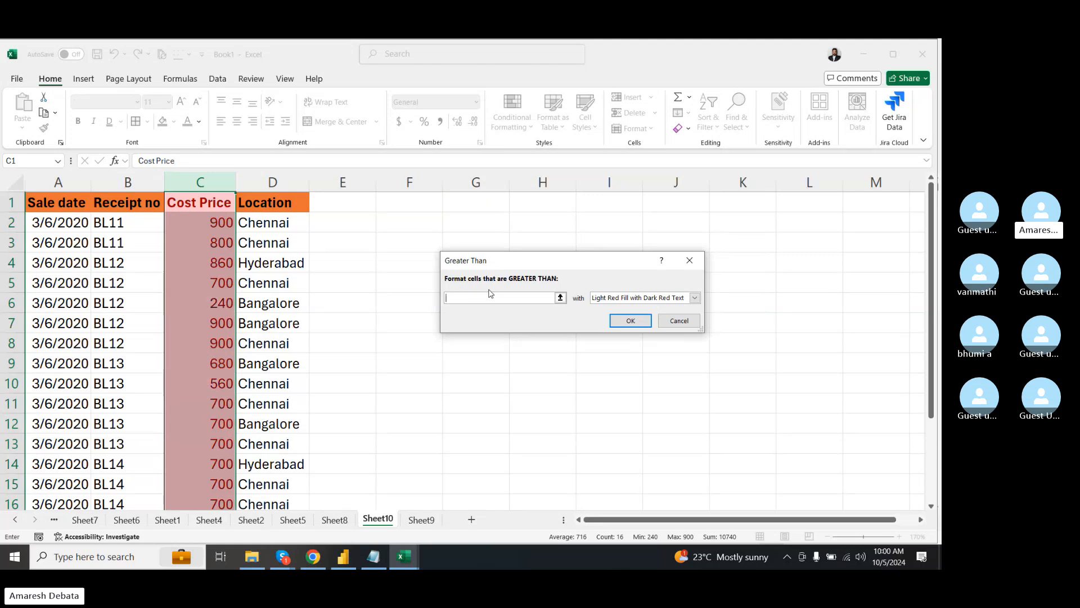
type("800")
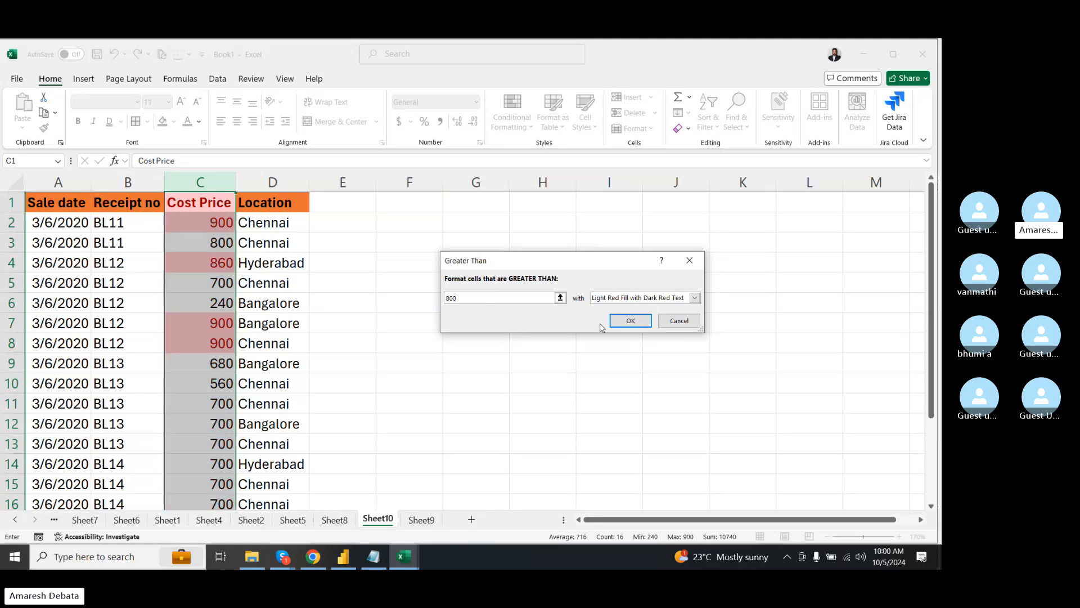
left_click(695, 297)
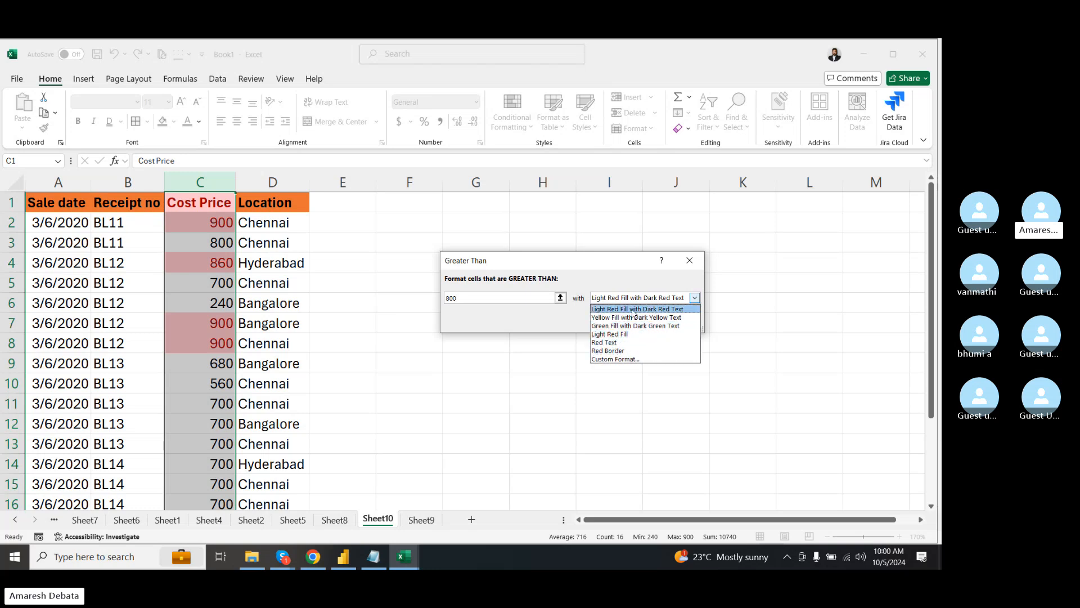
left_click(607, 317)
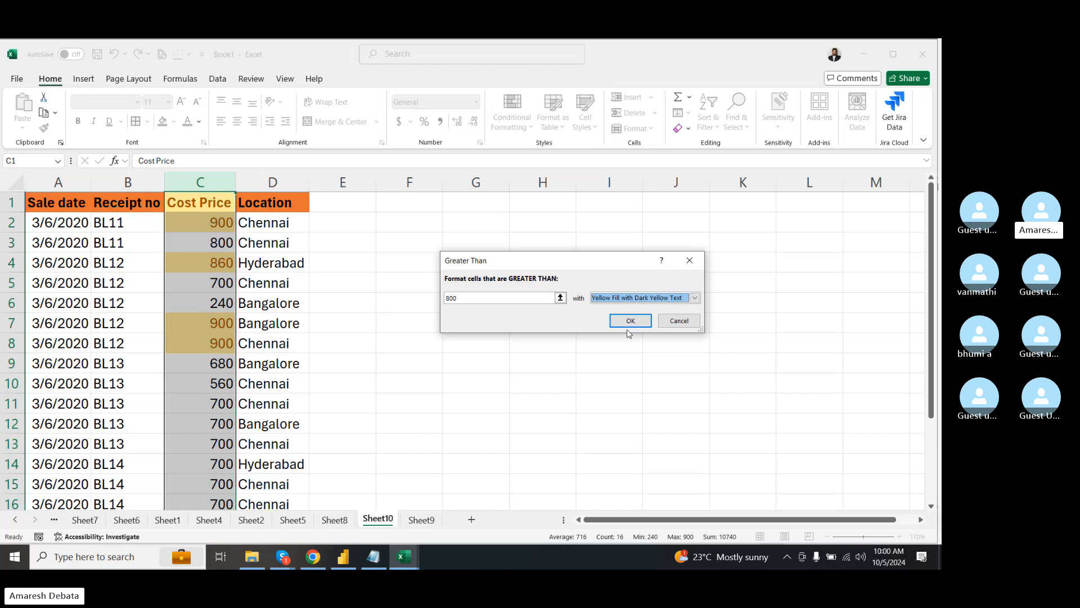
left_click(630, 319)
left_click(556, 301)
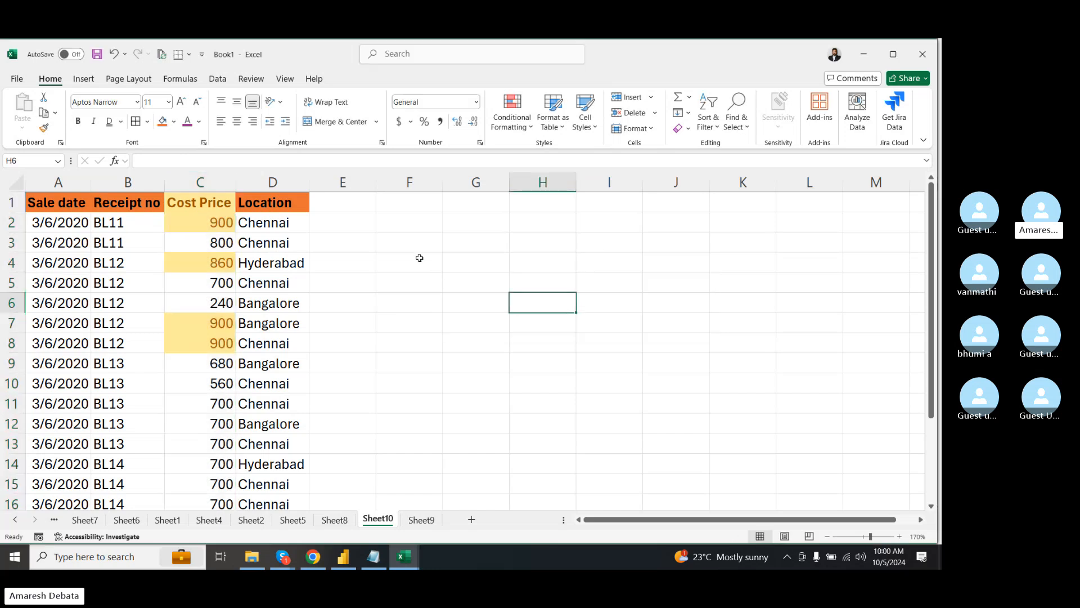
- Examine the highlighted Cost Price cells C2, C4, C7 and C8 and the extent of the data
left_click(224, 226)
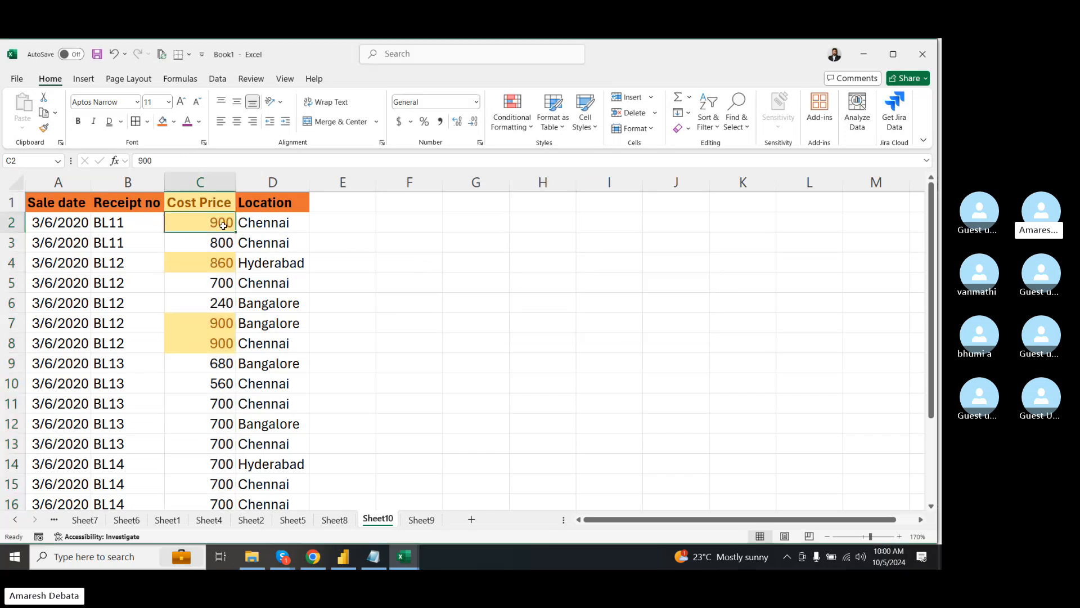
left_click(222, 263)
left_click(216, 324)
left_click(217, 343)
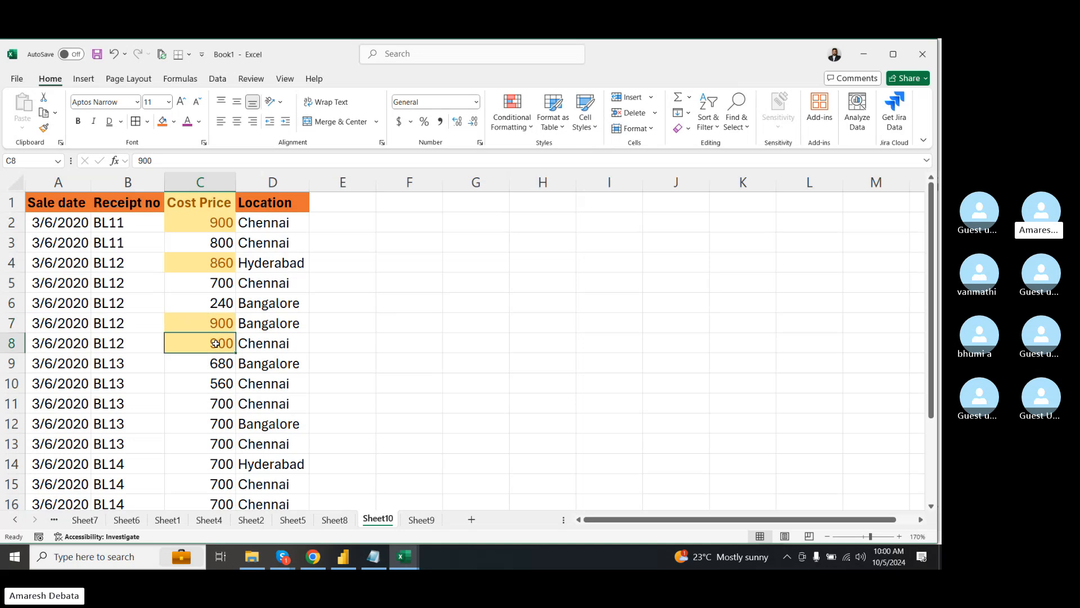
left_click(389, 306)
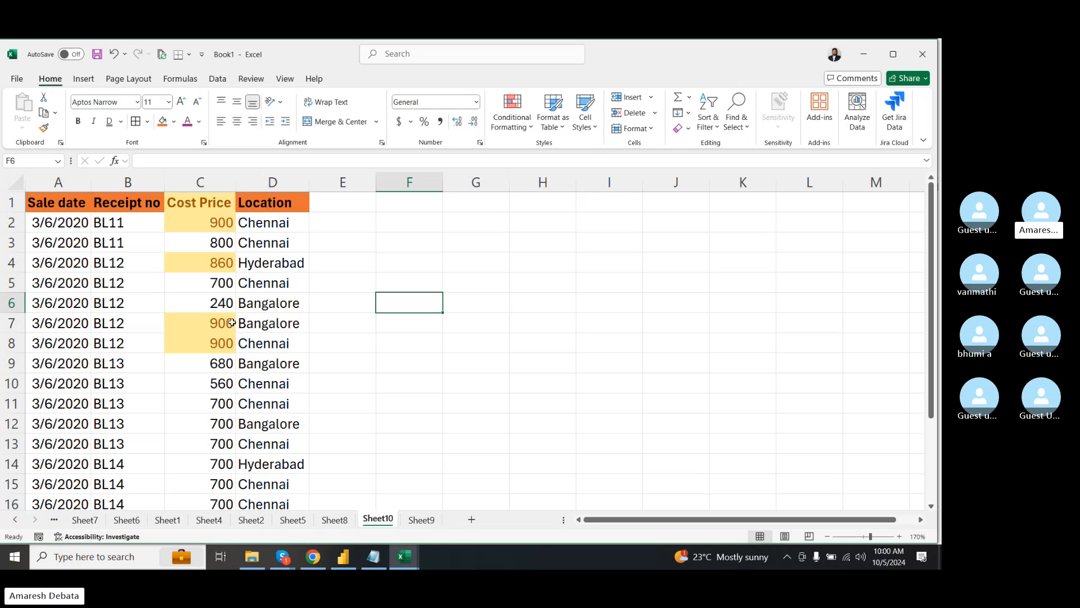
scroll(213, 352, "down", 8)
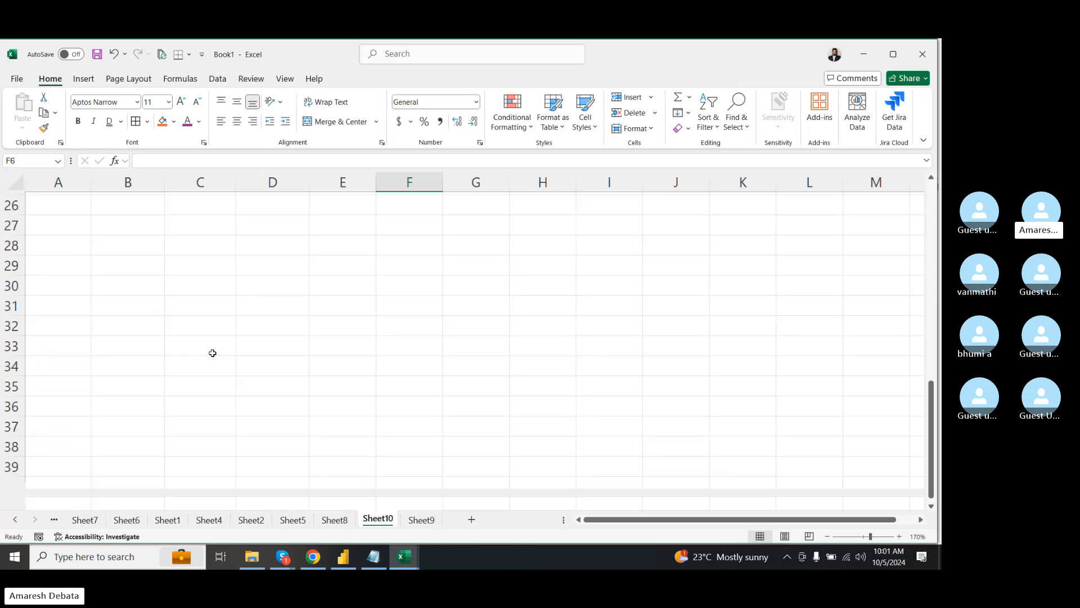
scroll(213, 353, "up", 8)
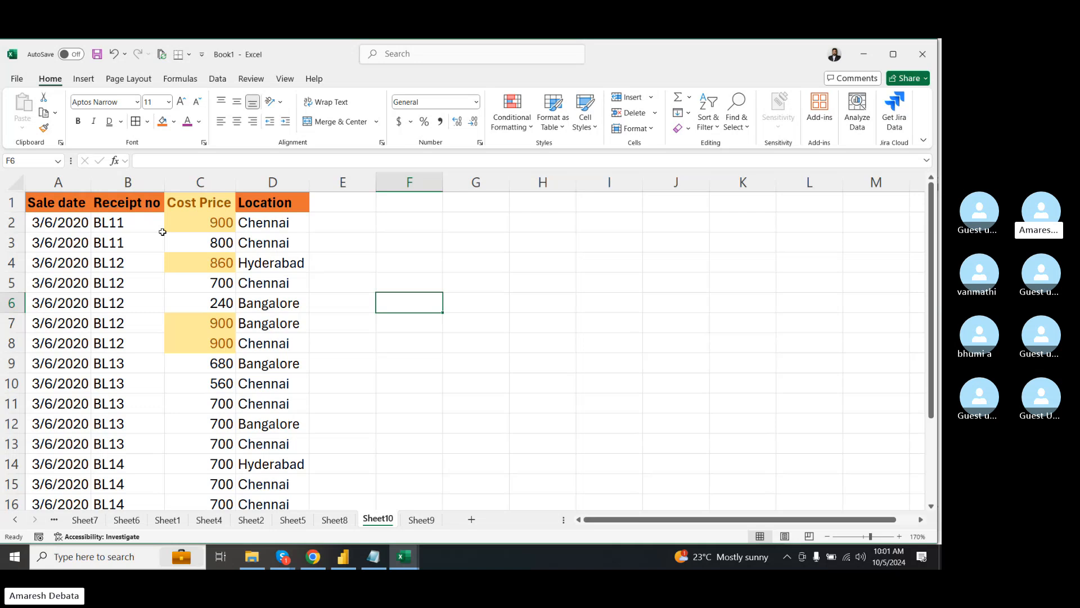
- Filter the sales data by the yellow Cost Price cell color, and remove the filter after reviewing the rows
left_click(194, 206)
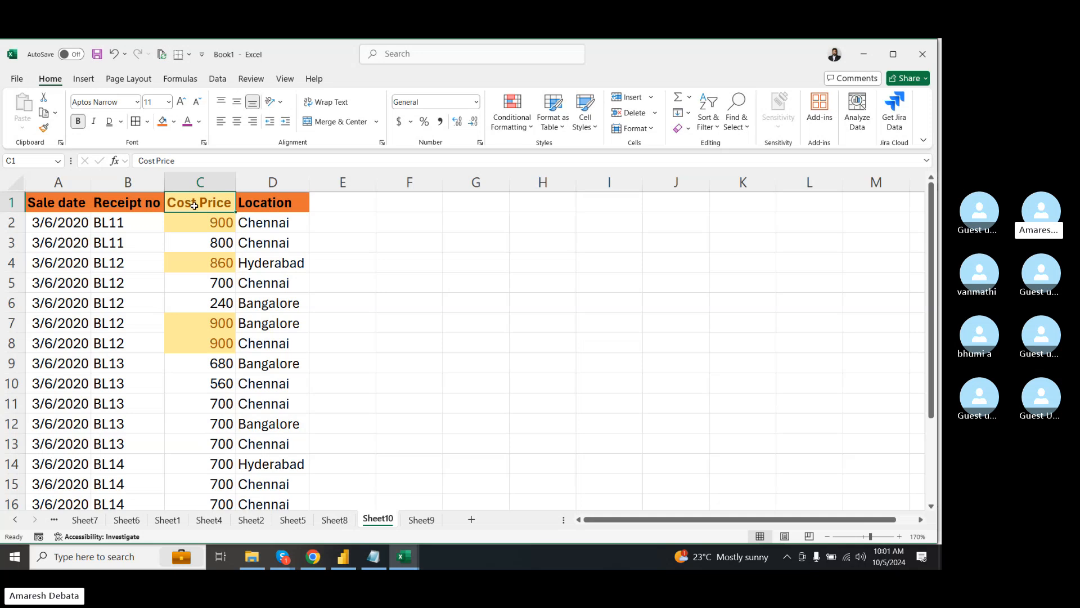
key("ctrl+shift+l")
left_click(230, 205)
mouse_move(168, 311)
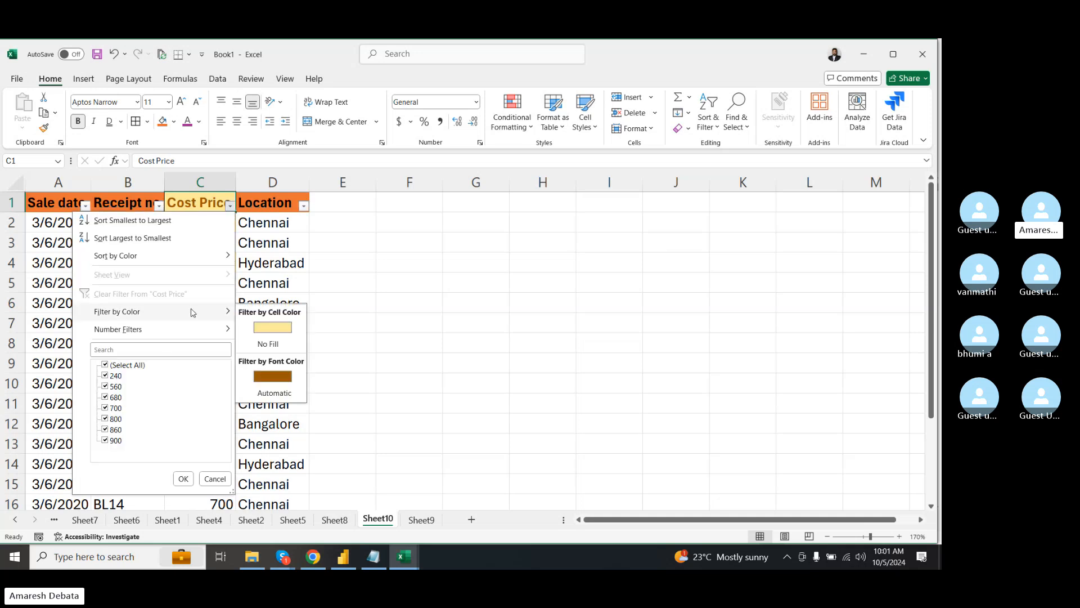
left_click(270, 328)
left_click(354, 298)
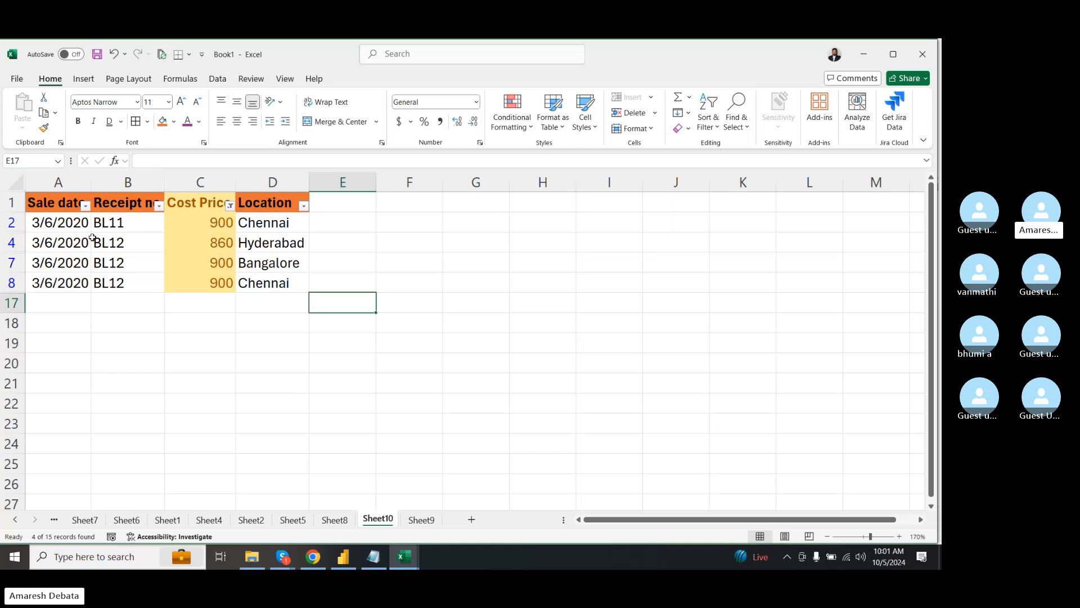
left_click_drag(56, 225, 275, 284)
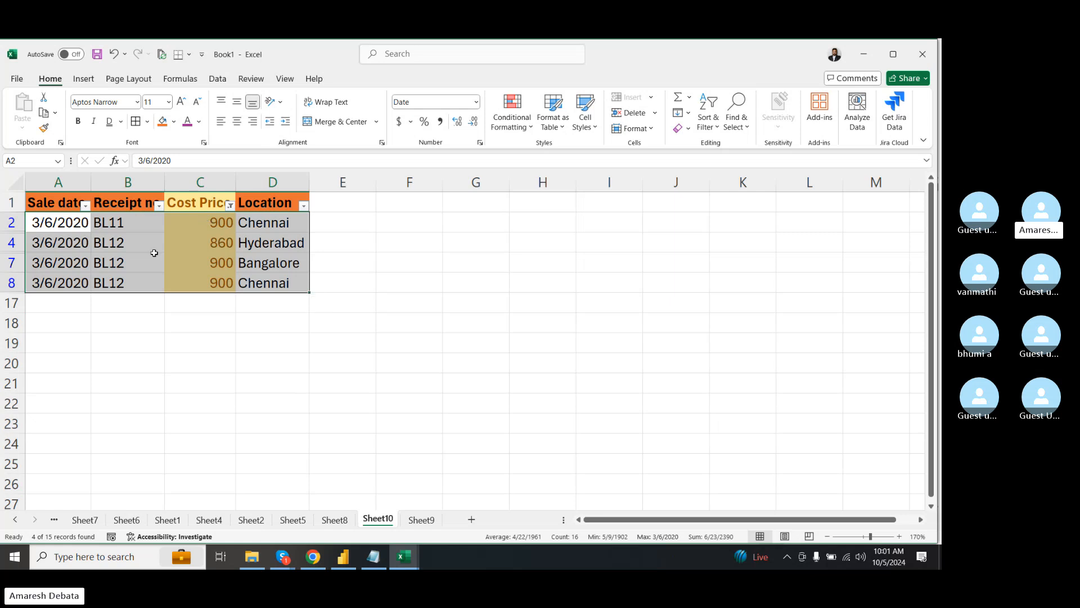
key("ctrl+shift+l")
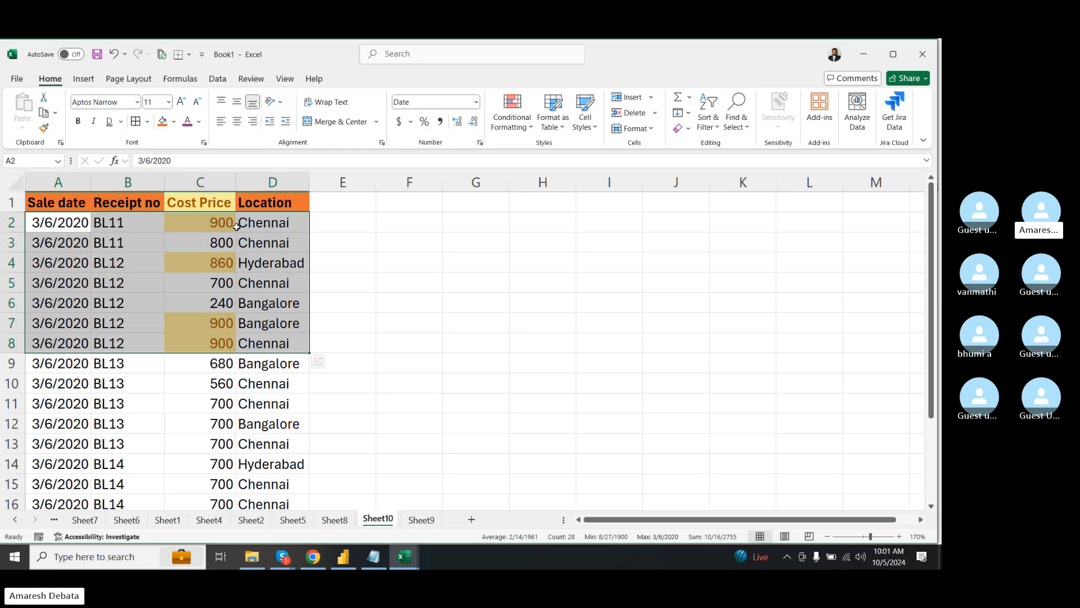
left_click(335, 282)
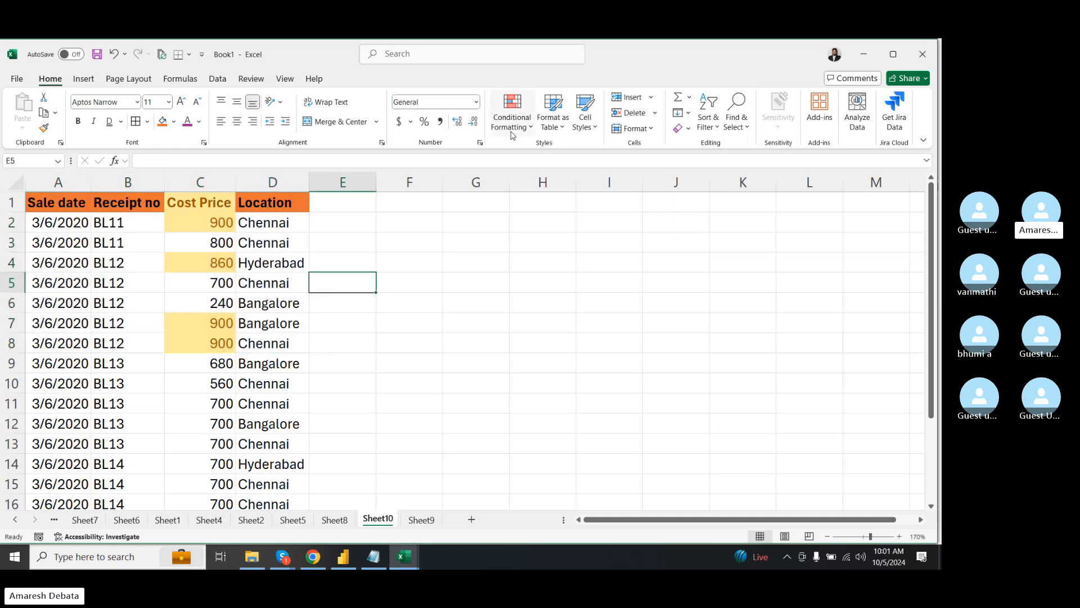
- Examine the Highlight Cells Rules and the period choices of the A Date Occurring rule for the Sale date column
left_click(511, 116)
mouse_move(543, 158)
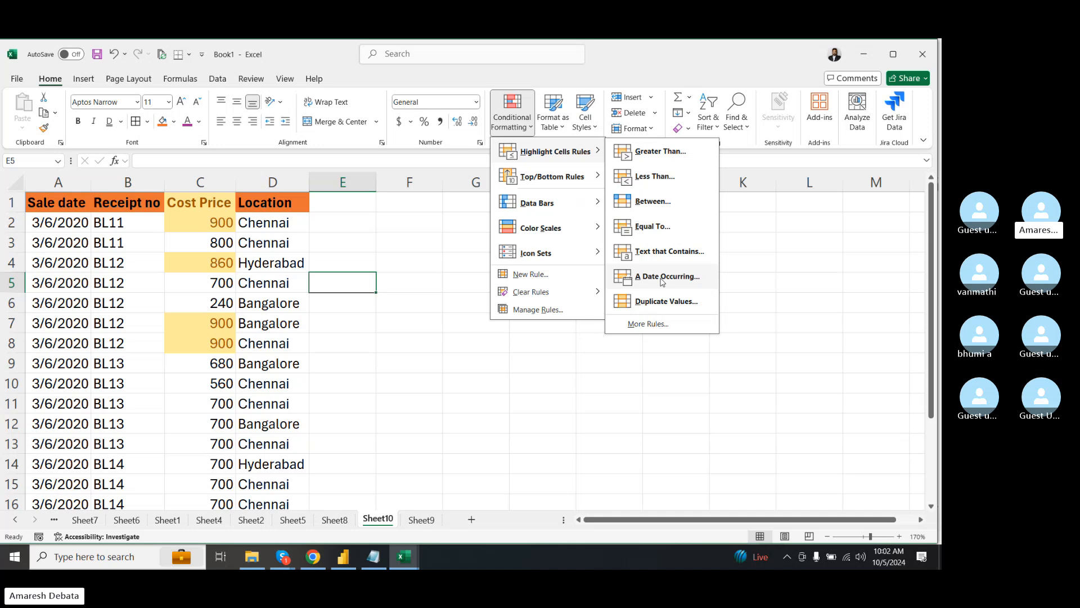
left_click(42, 179)
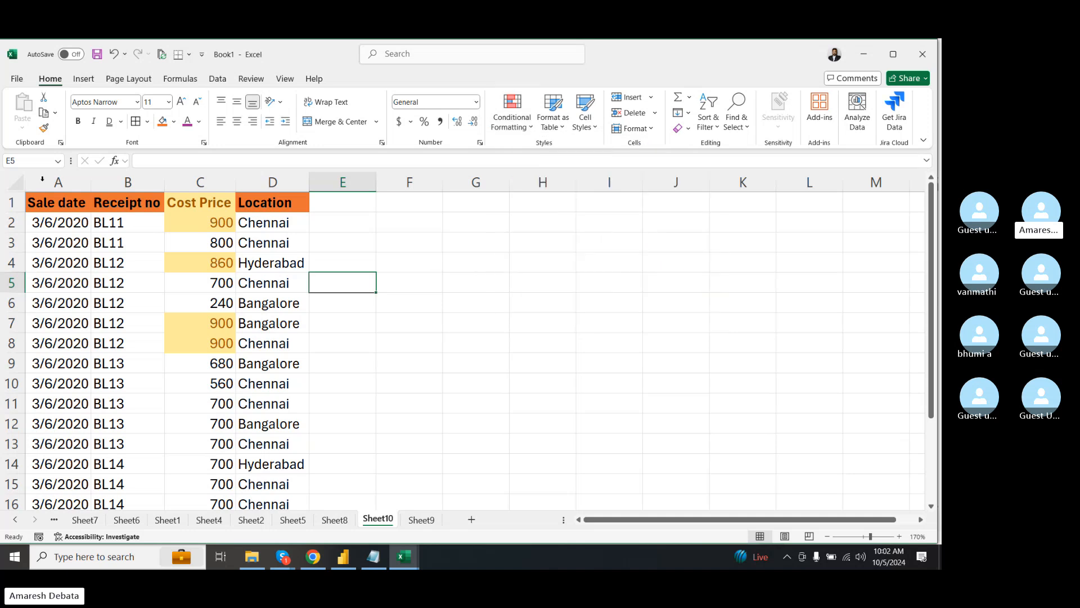
left_click(43, 179)
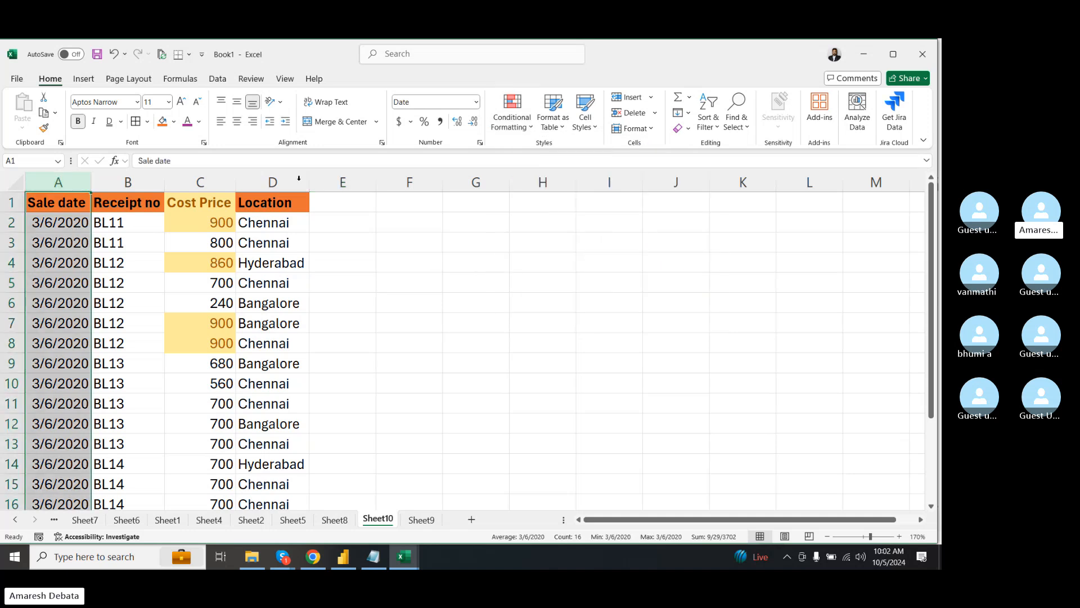
left_click(508, 130)
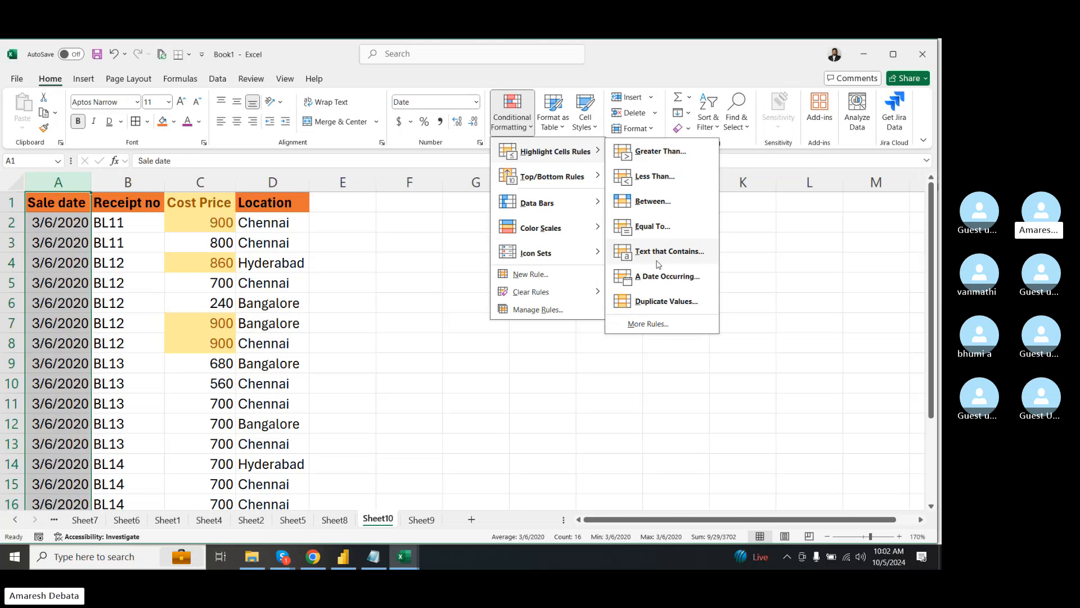
left_click(663, 275)
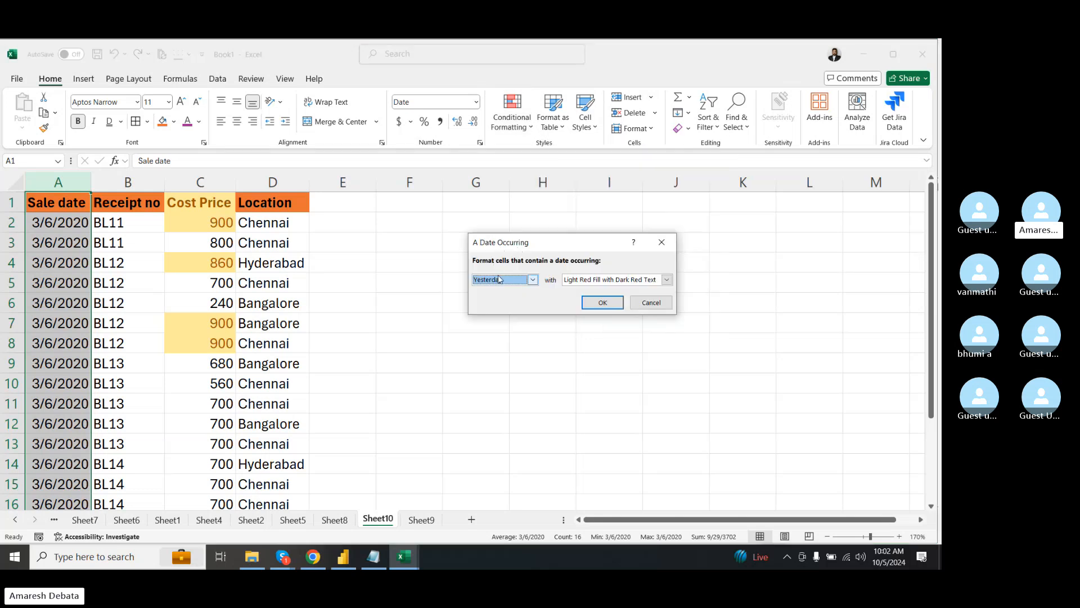
left_click(532, 279)
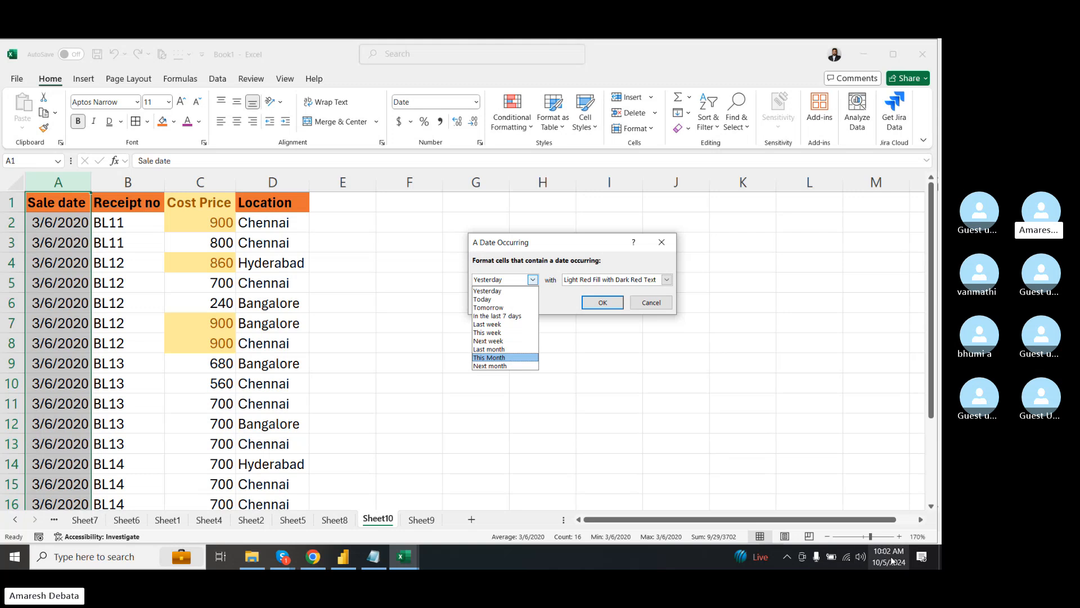
mouse_move(893, 560)
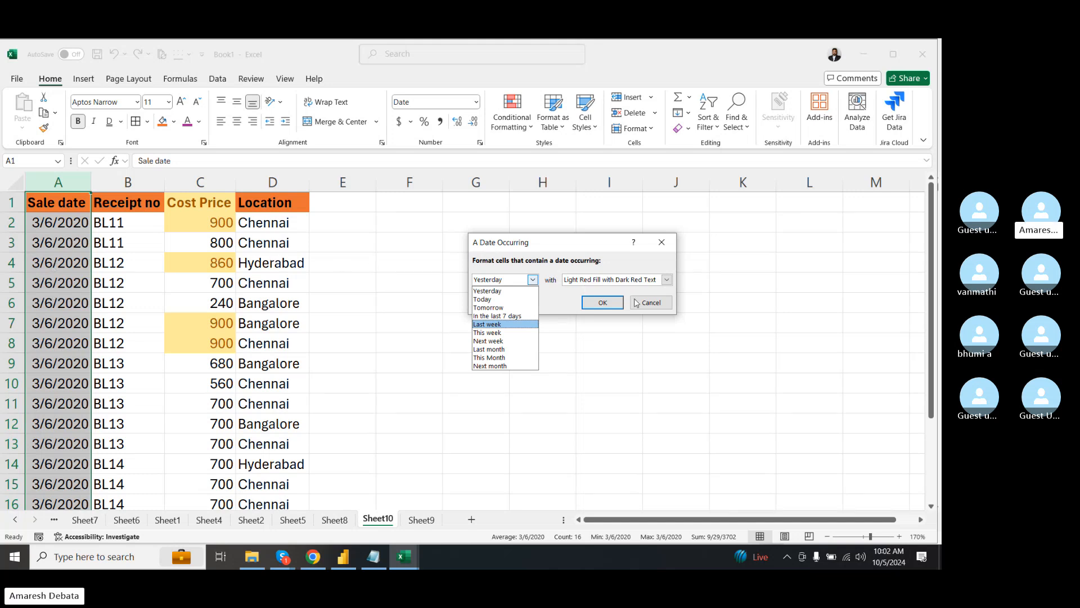
left_click(650, 305)
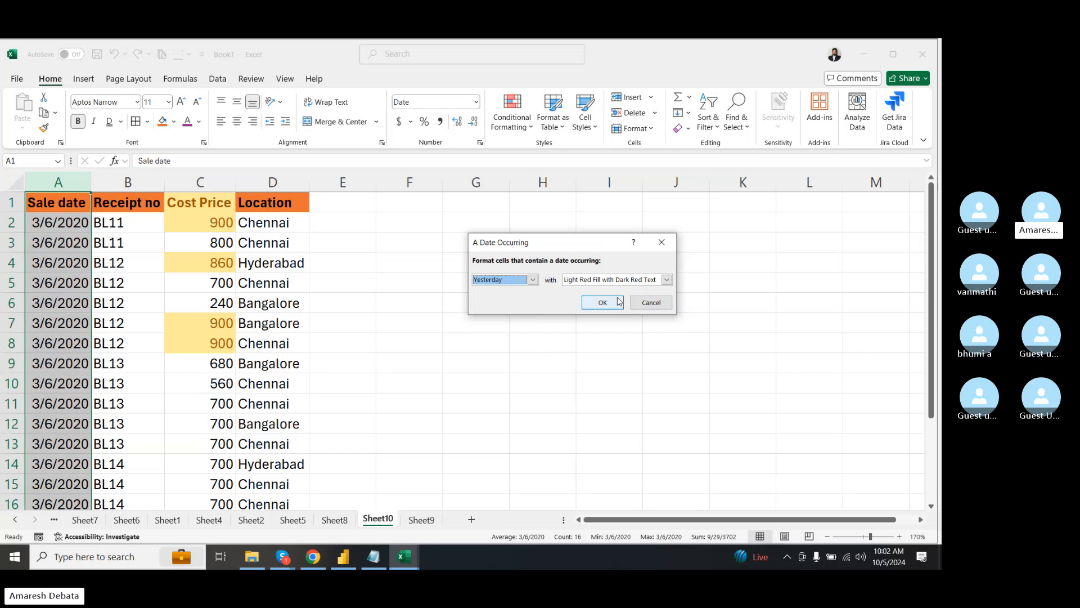
left_click(651, 302)
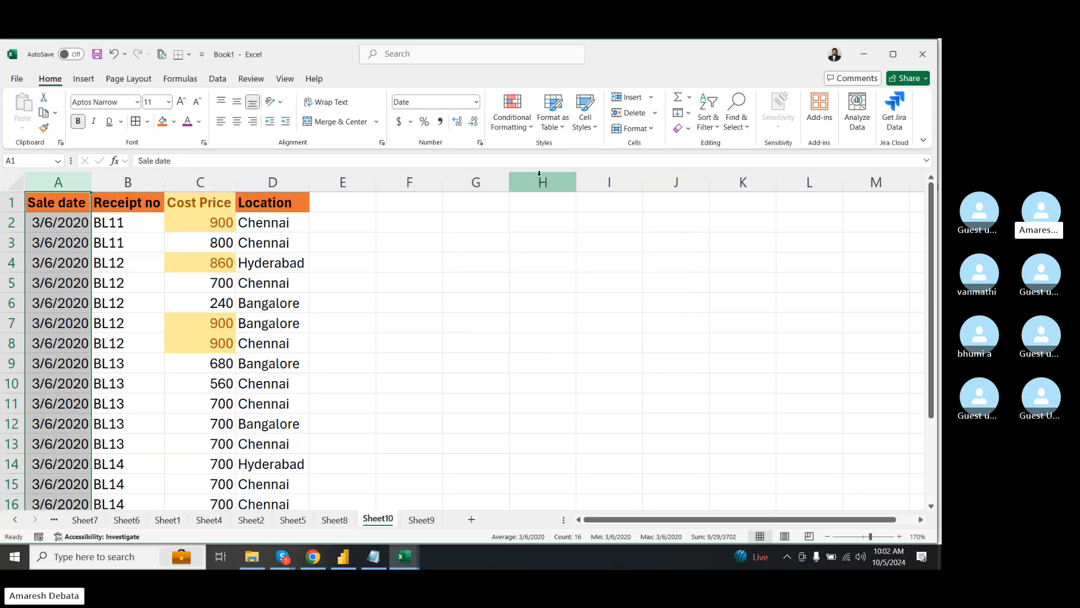
- Look at the Equal To highlight rule for the Sale date column without applying it
left_click(512, 112)
mouse_move(541, 149)
left_click(650, 228)
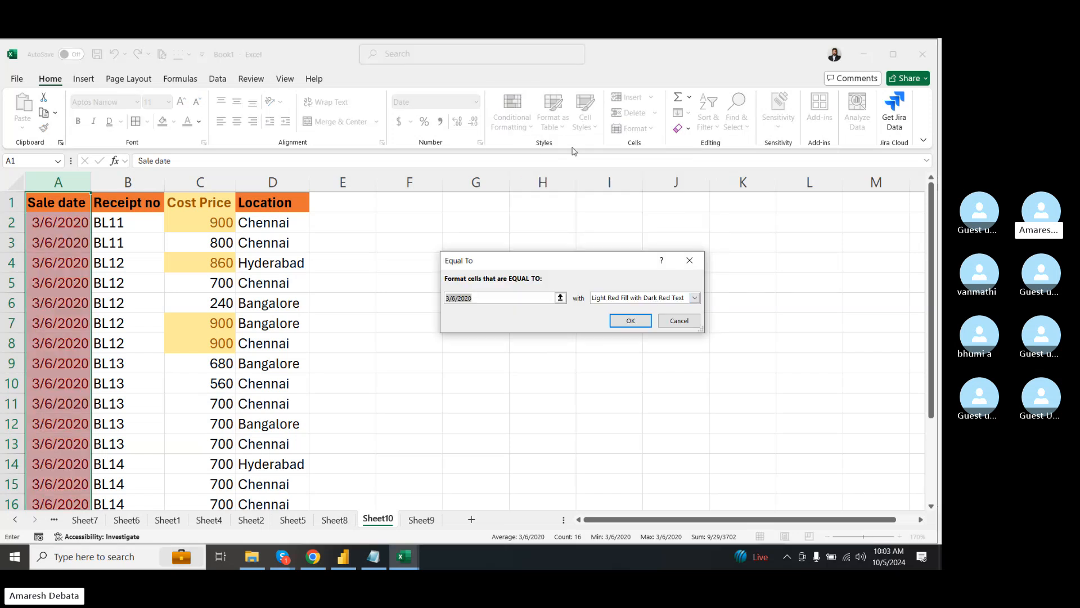
left_click(679, 320)
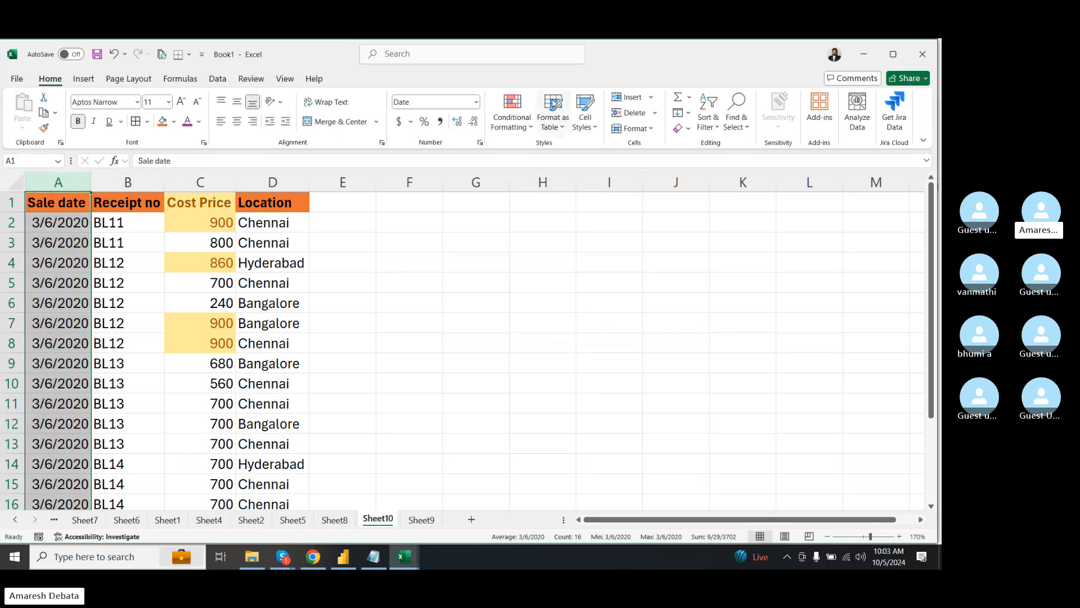
- Look at the Duplicate and Unique choices of the Duplicate Values rule for the Sale date column without applying it
left_click(513, 124)
mouse_move(591, 154)
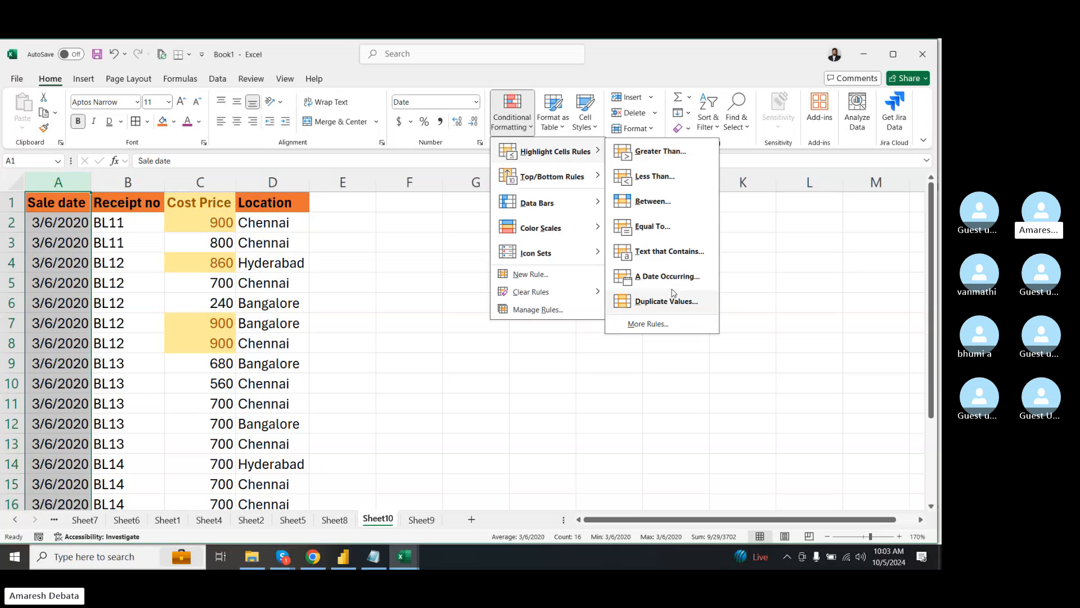
left_click(655, 303)
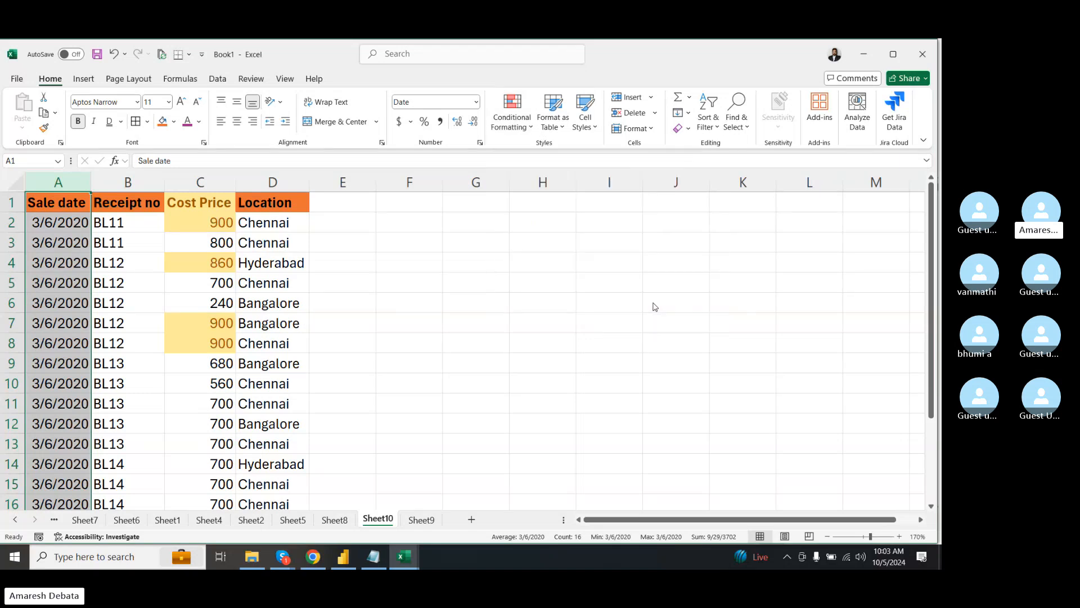
left_click(504, 285)
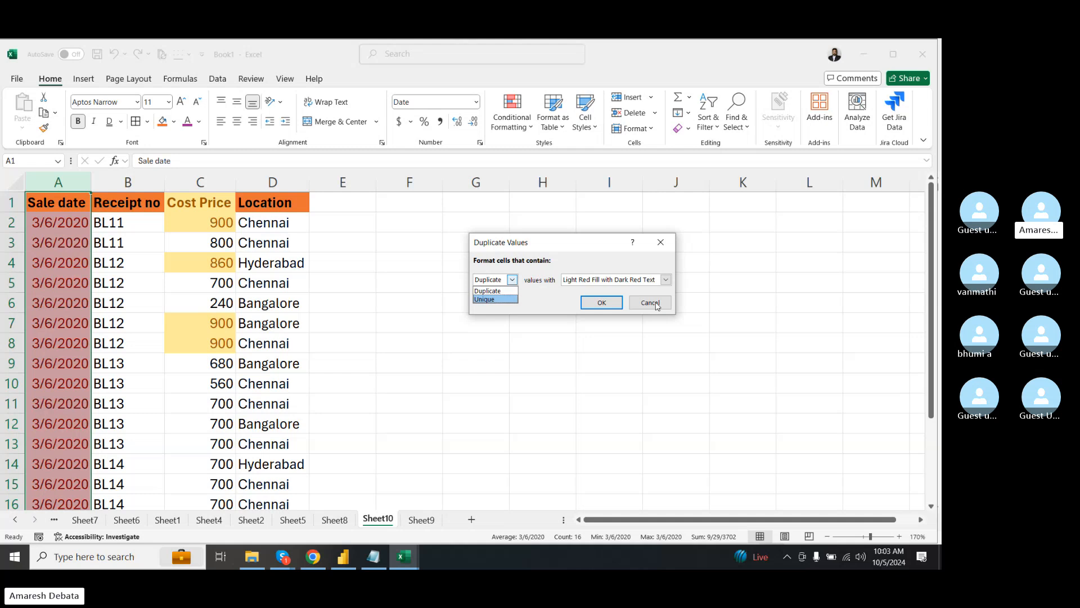
left_click(500, 256)
left_click(660, 242)
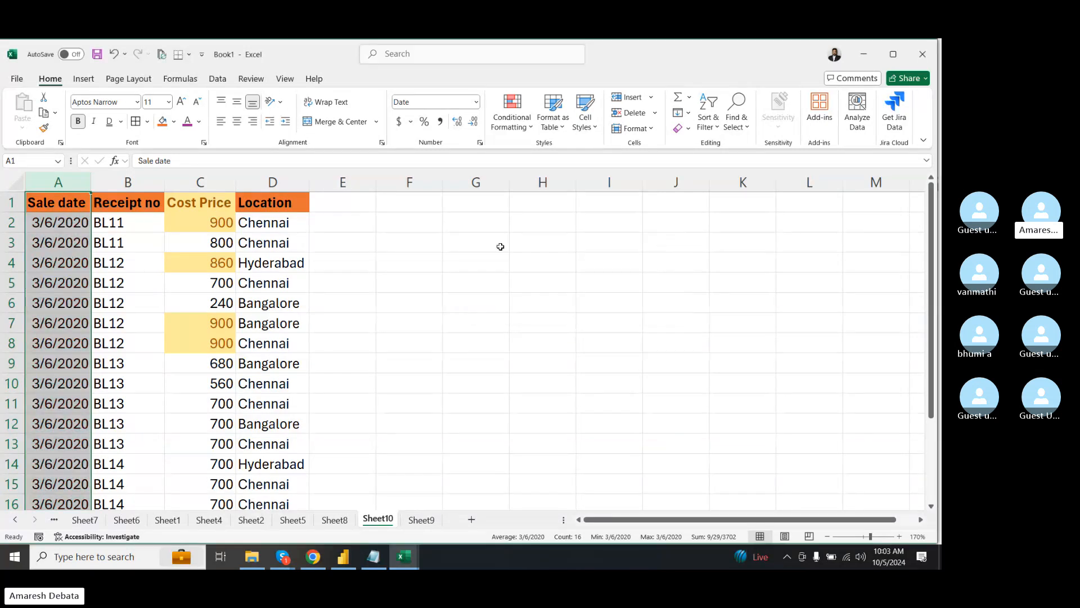
- Look at the Top/Bottom Rules choices and the Cost Price values without applying a rule
left_click(512, 121)
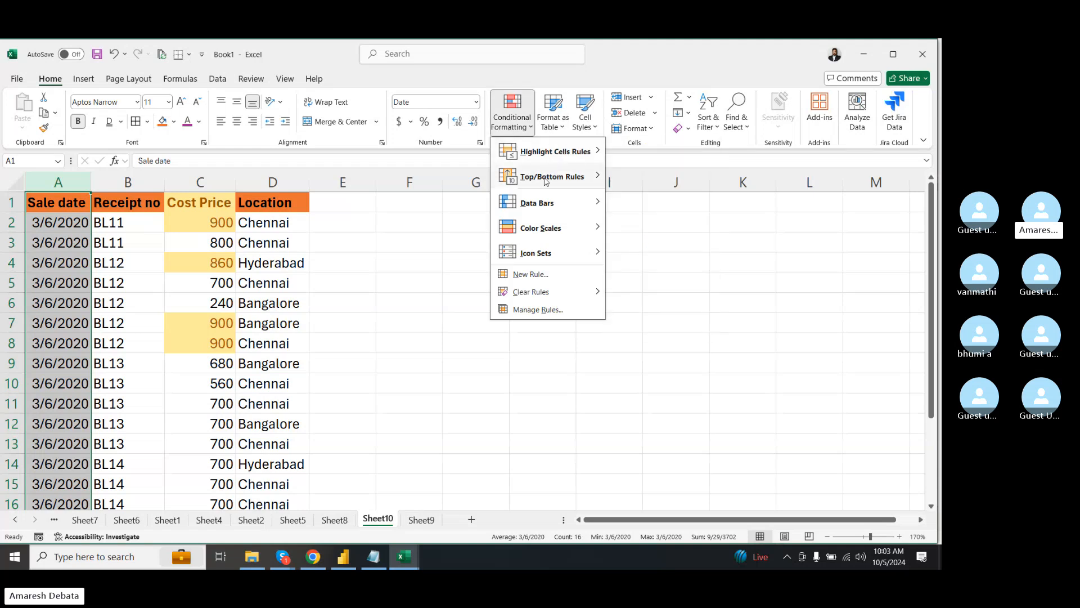
mouse_move(588, 176)
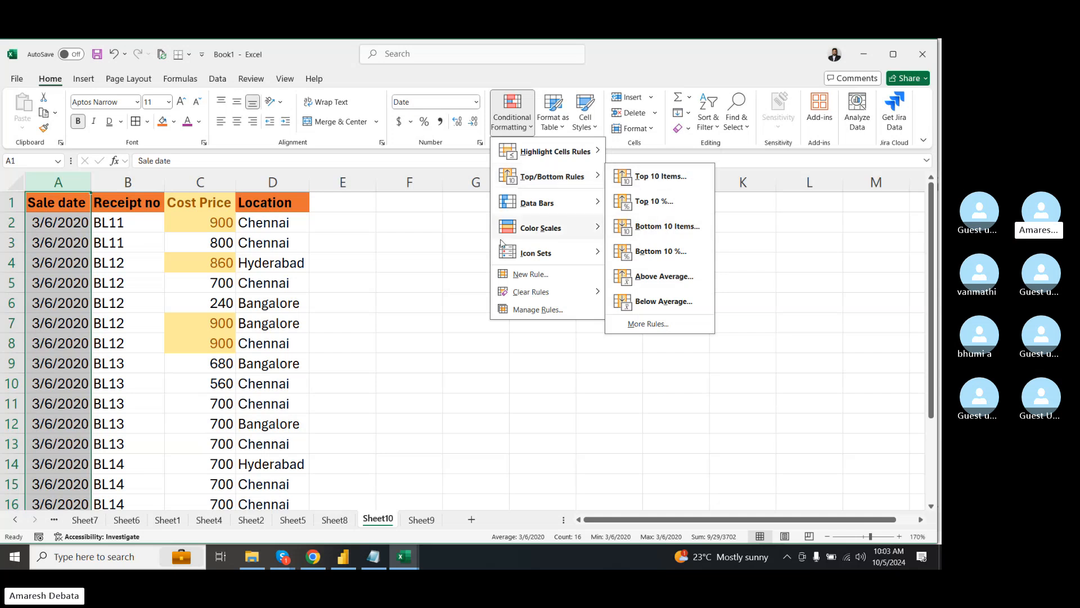
left_click(398, 273)
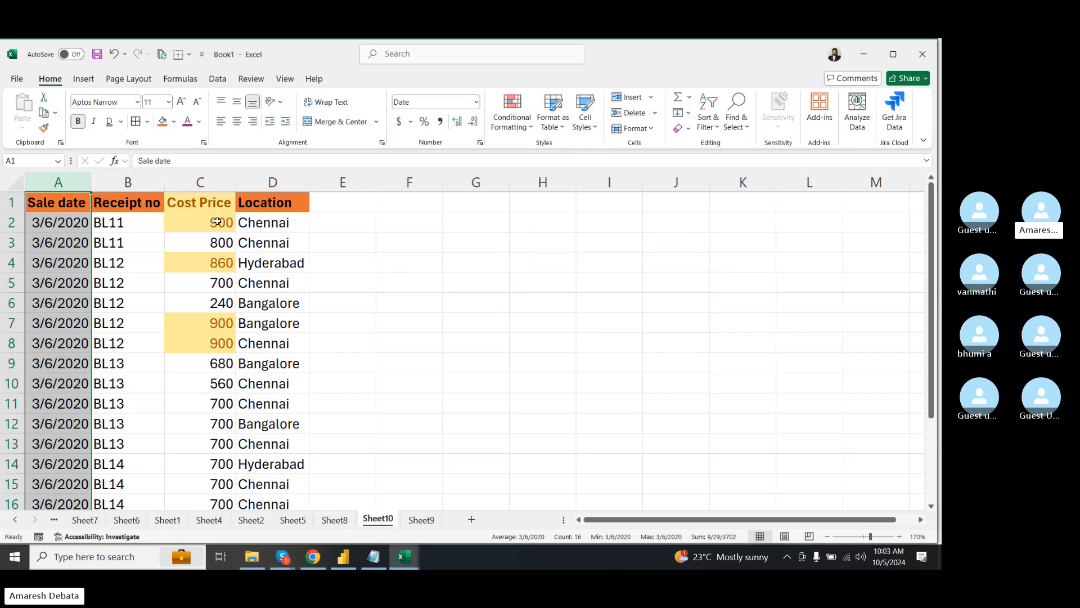
left_click_drag(218, 223, 212, 336)
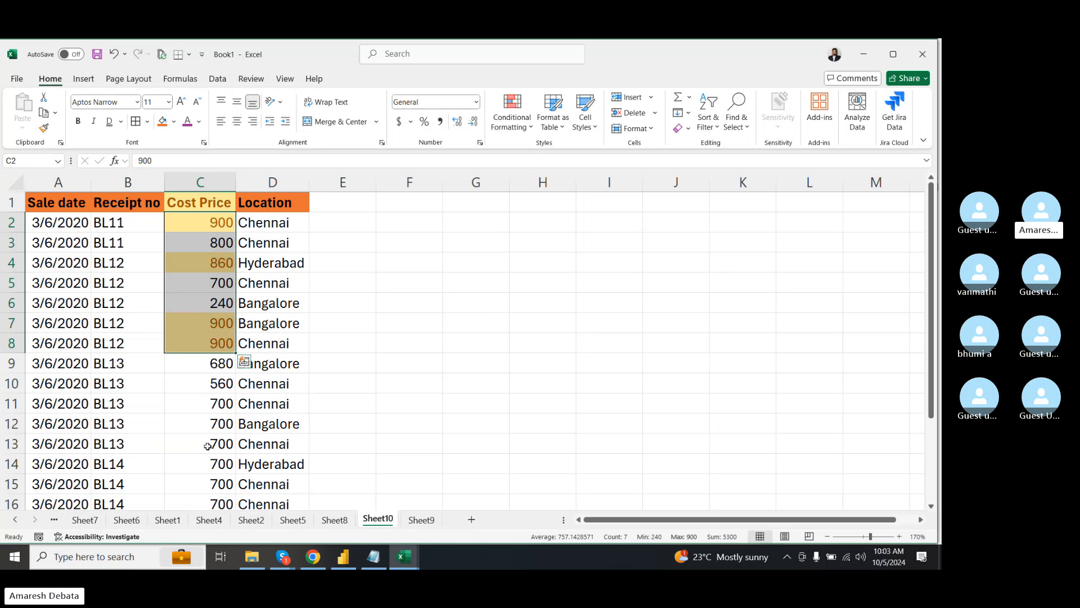
left_click_drag(213, 442, 211, 490)
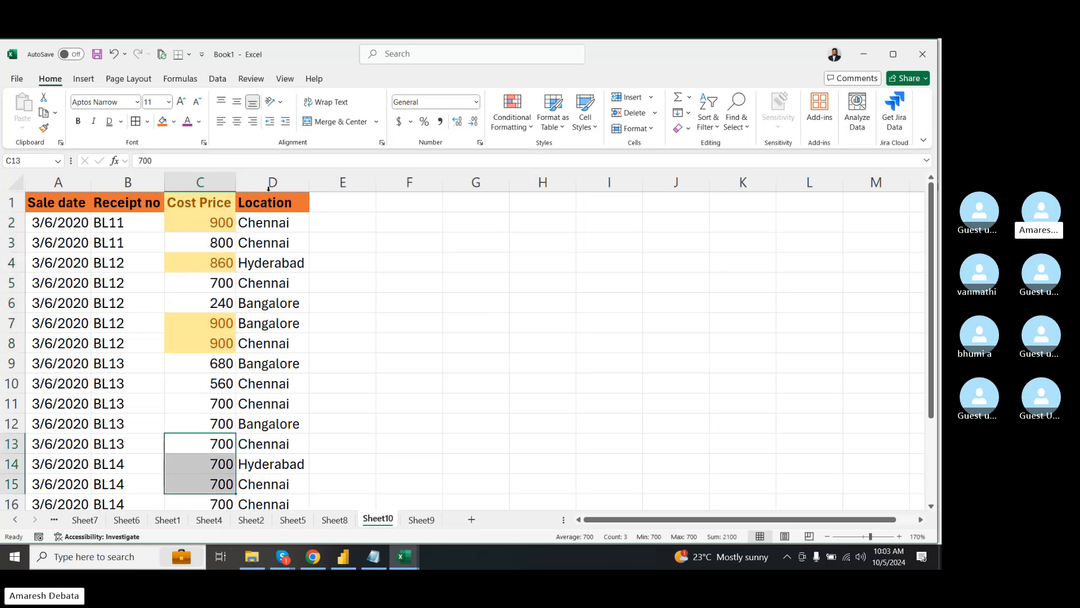
left_click(365, 246)
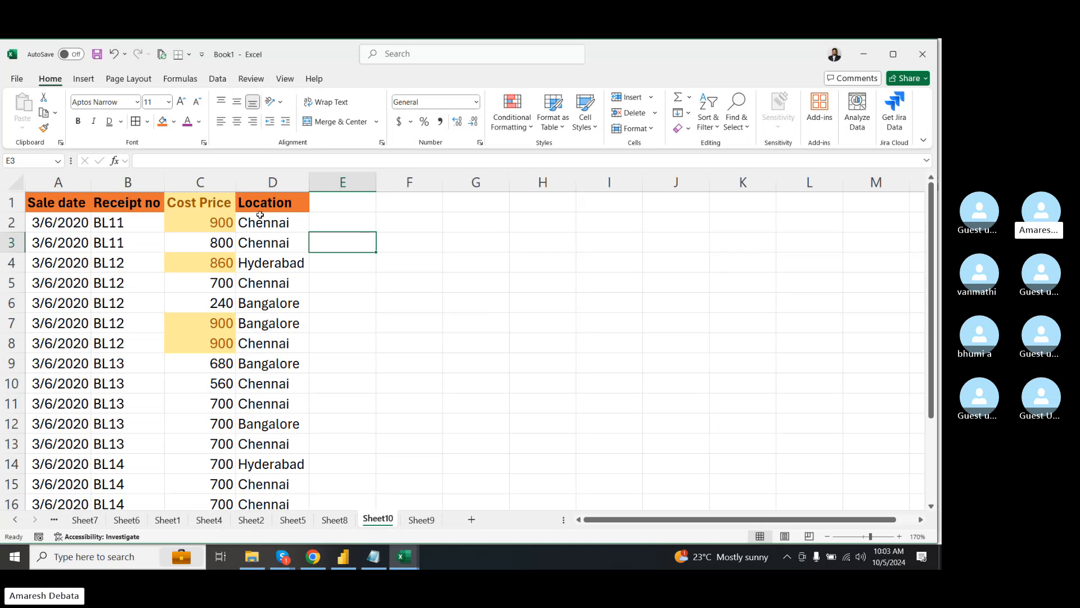
- Clear the conditional formatting rules from the entire sheet
left_click(212, 181)
left_click(510, 119)
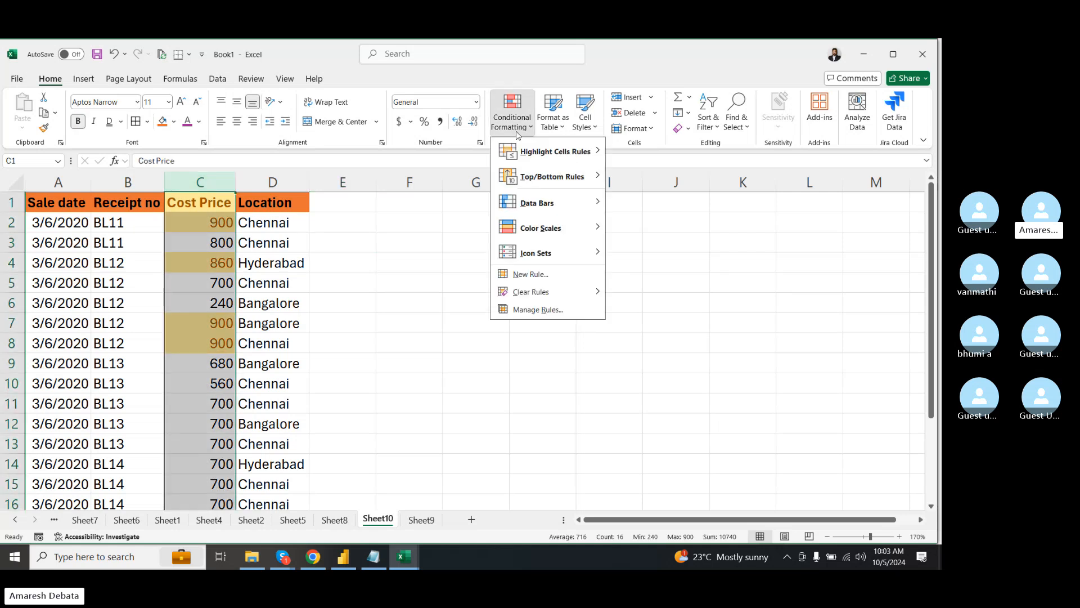
mouse_move(542, 291)
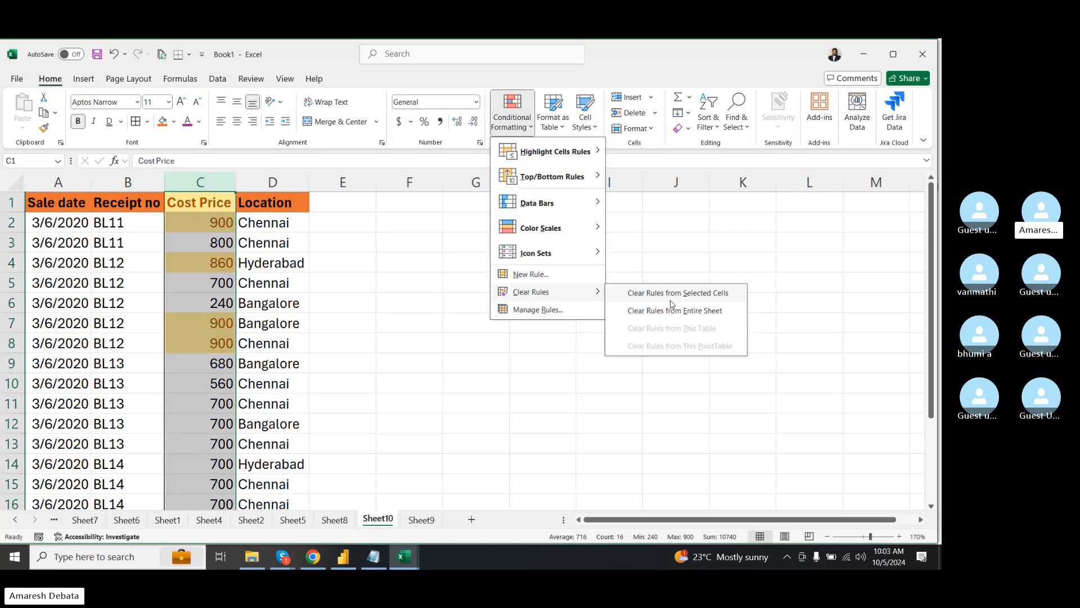
left_click(689, 311)
left_click(485, 320)
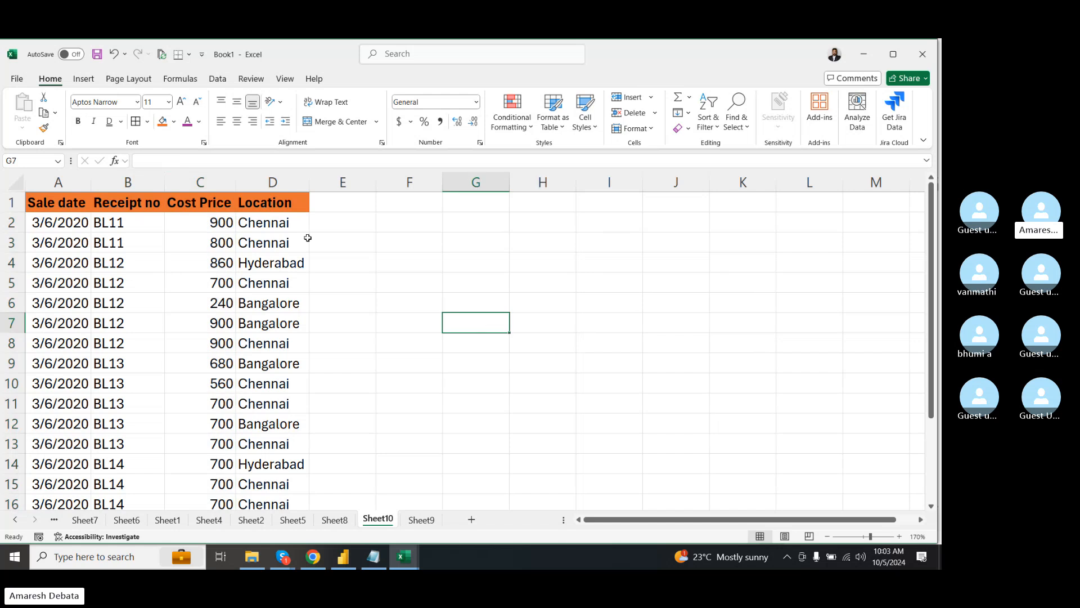
- Apply a Top 10 Items rule to the Cost Price column, ranking the top 10 with Light Red Fill with Dark Red Text
left_click(201, 182)
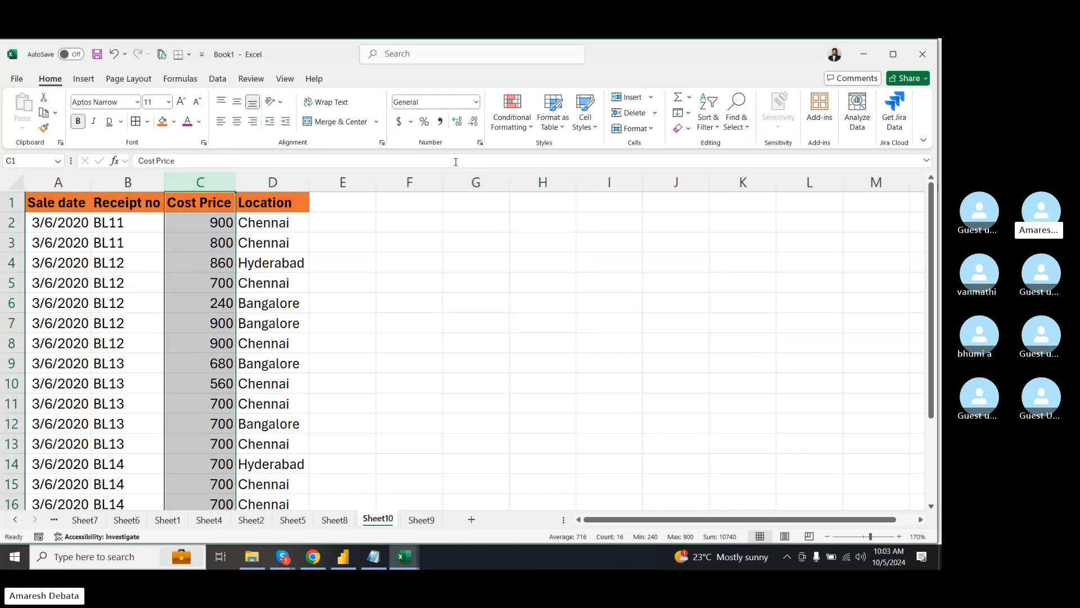
left_click(511, 112)
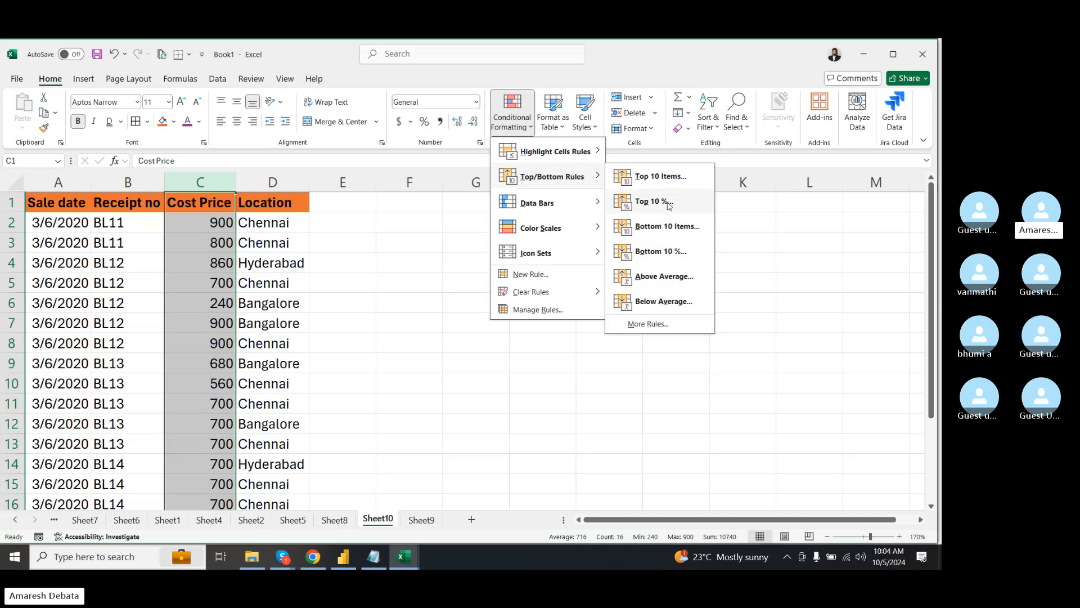
left_click(670, 177)
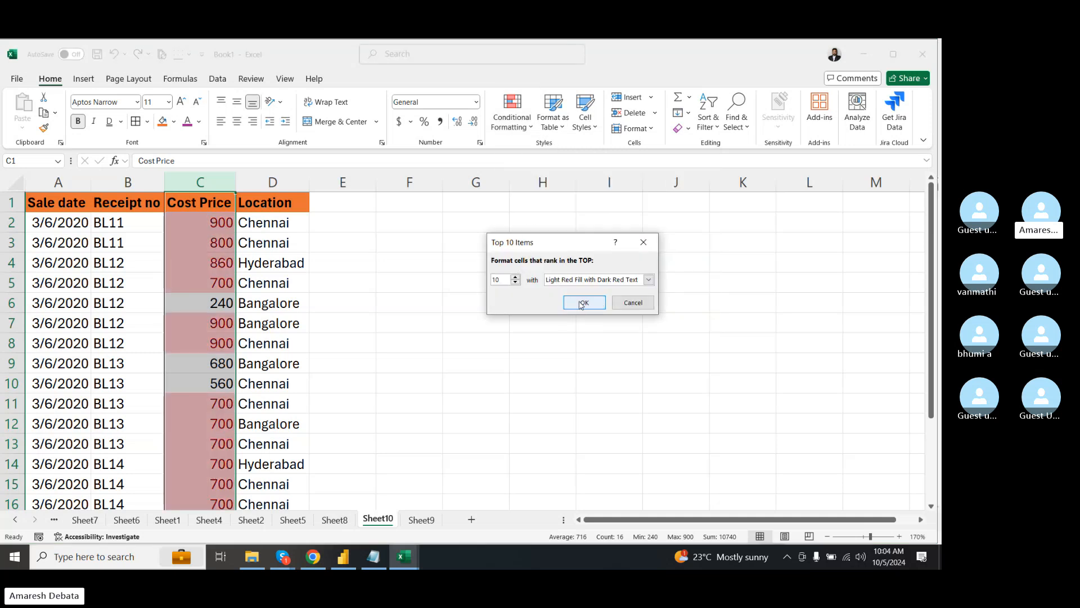
left_click(581, 304)
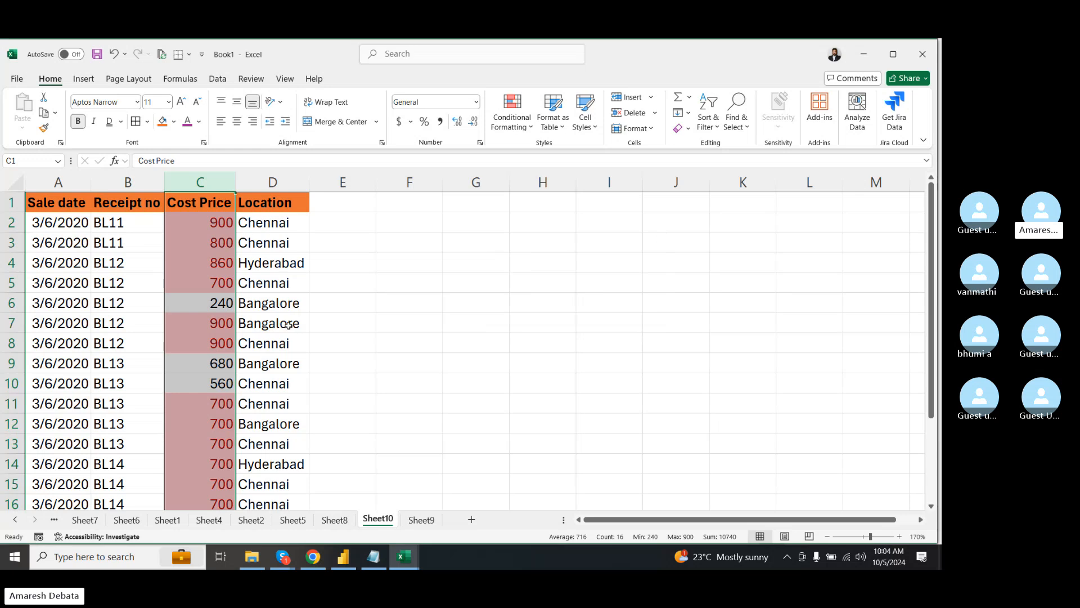
- Examine which Cost Price cells the Top 10 Items rule highlights, down to the last data row
left_click(225, 263)
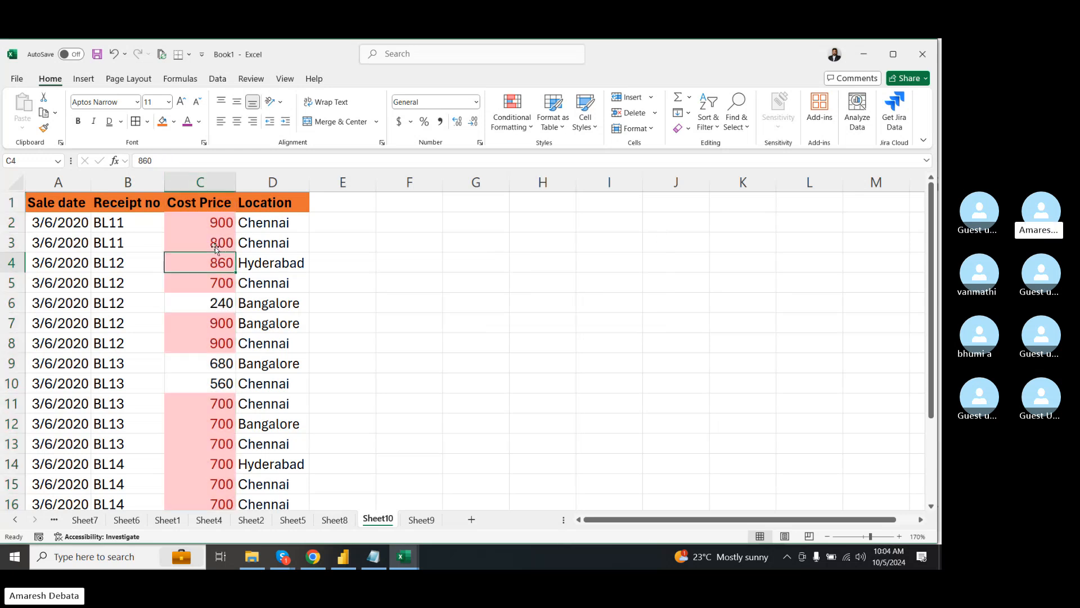
left_click_drag(217, 225, 216, 282)
left_click_drag(205, 403, 201, 485)
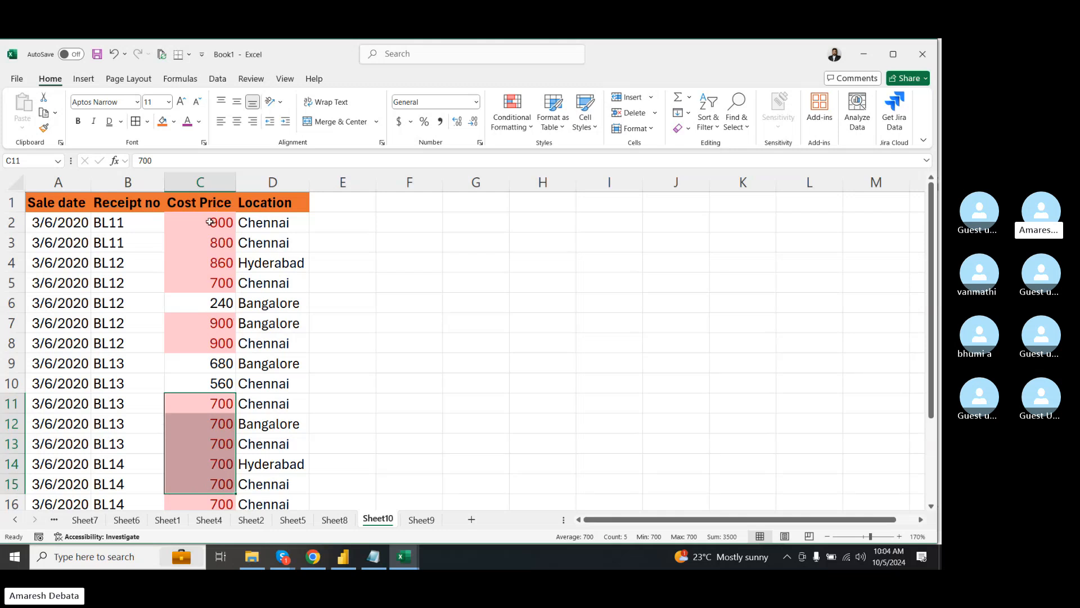
left_click_drag(210, 222, 196, 443)
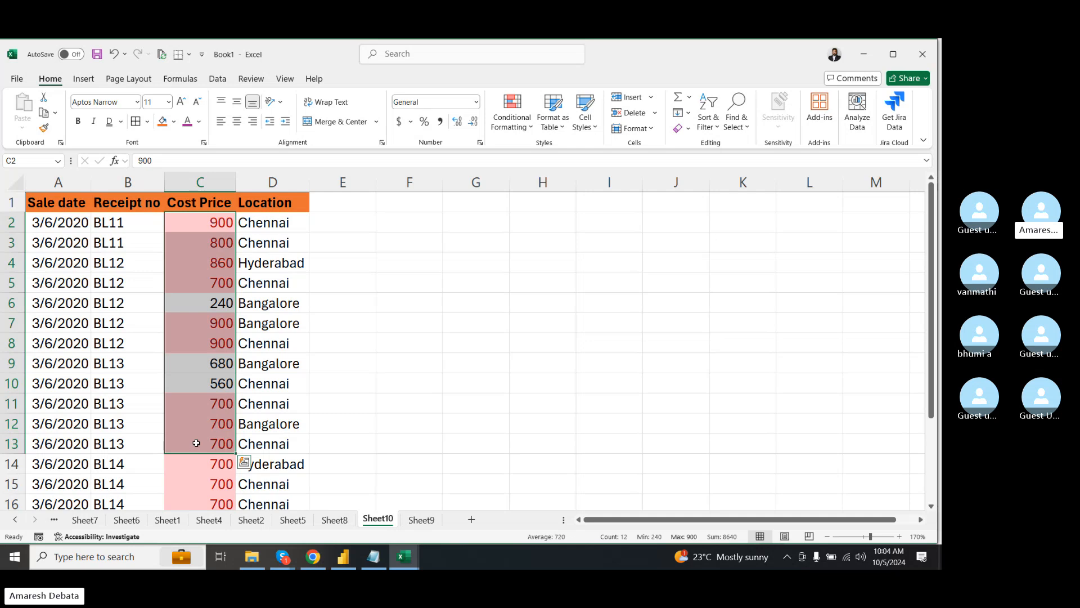
left_click(217, 225)
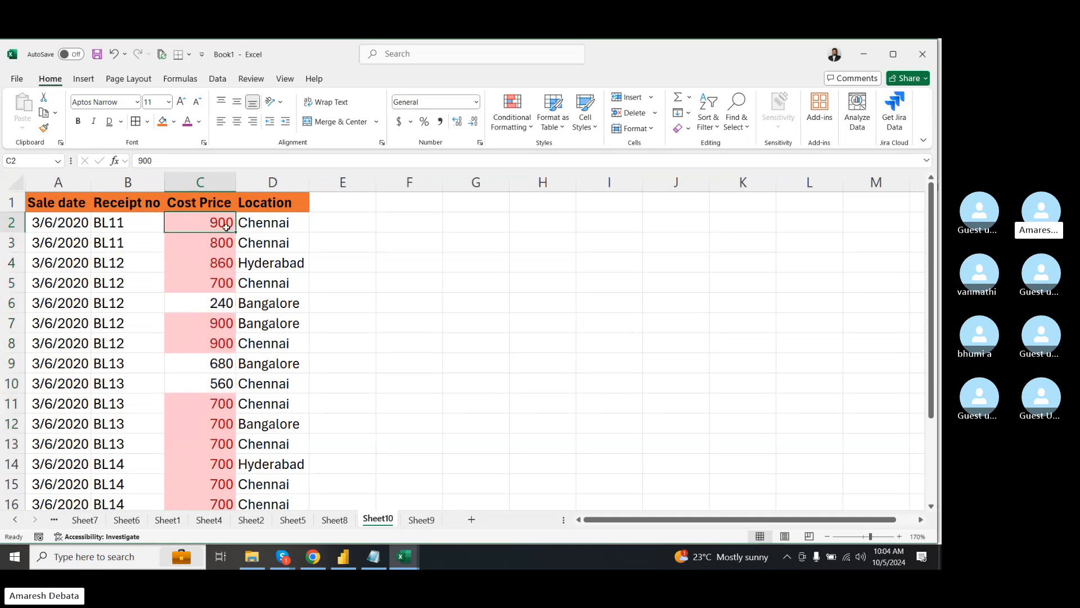
left_click(218, 242)
left_click(214, 261)
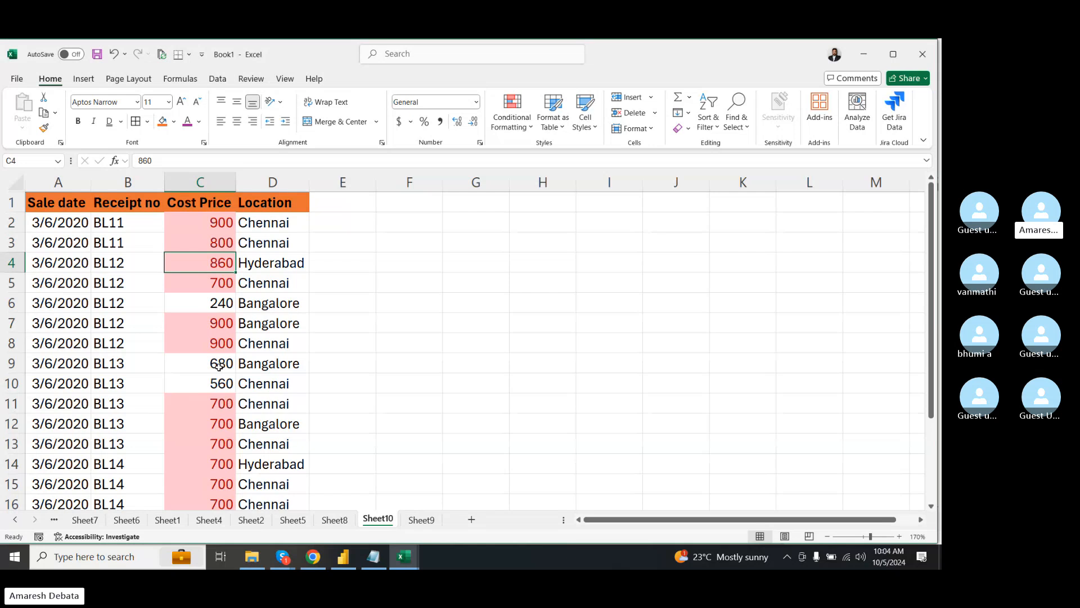
scroll(225, 452, "down", 10)
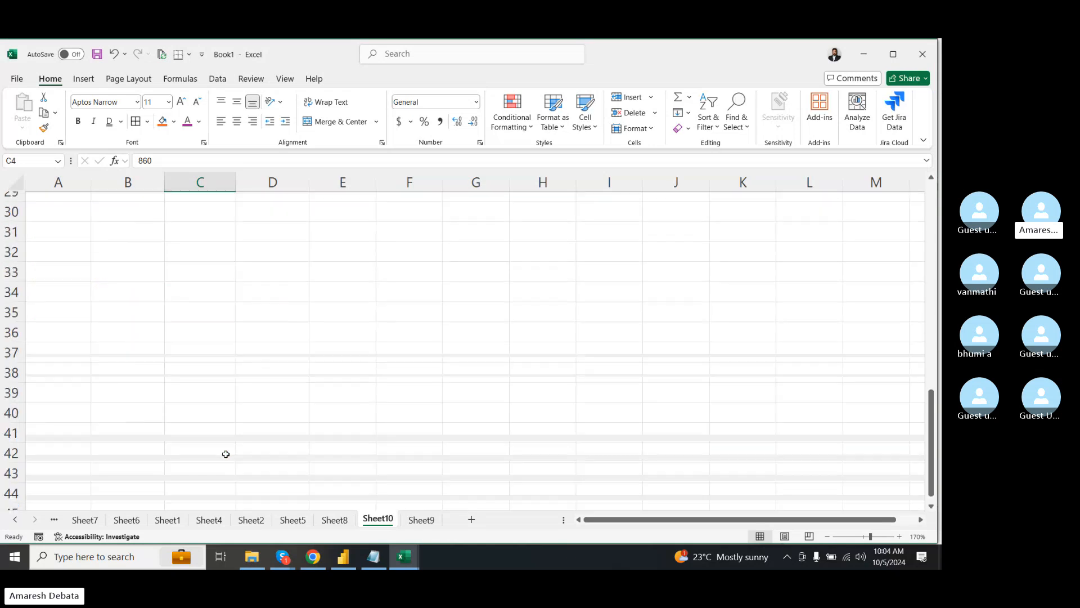
scroll(225, 453, "up", 6)
scroll(226, 454, "up", 1)
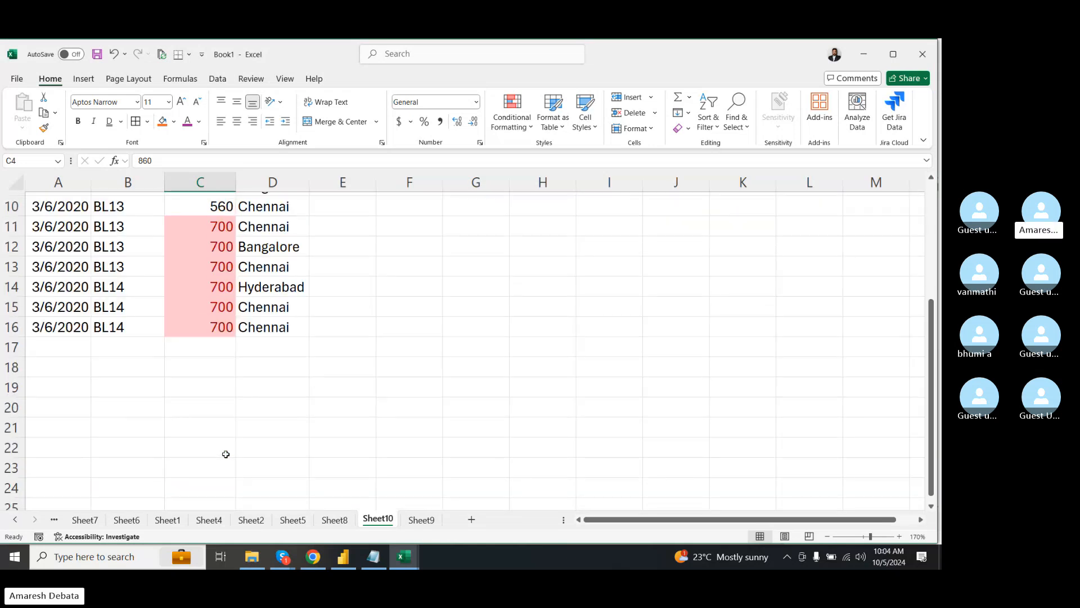
scroll(226, 454, "up", 3)
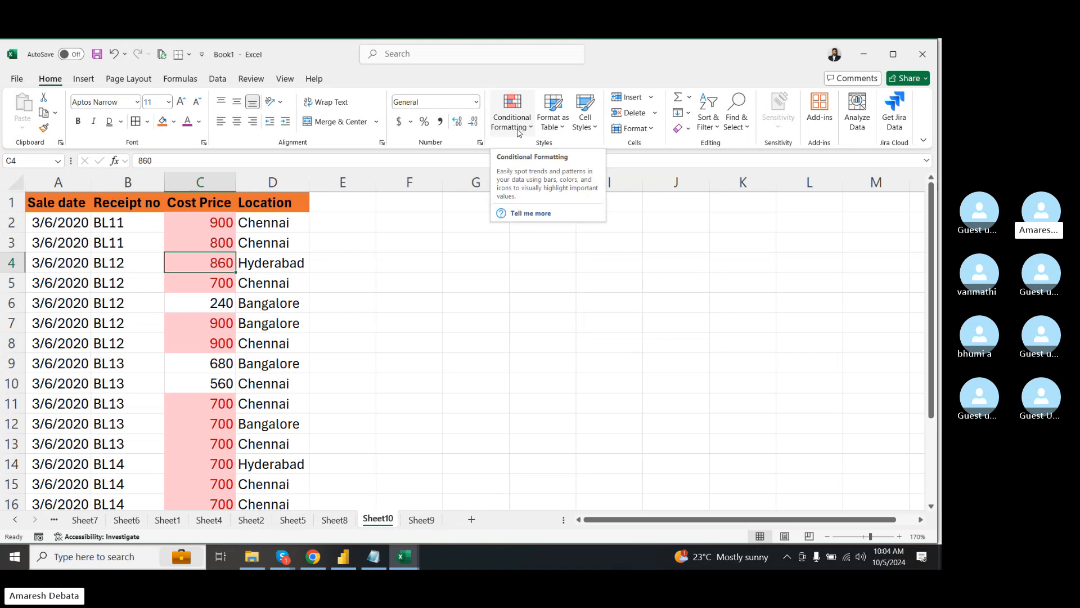
- Look at the conditional formatting choices for the first five Cost Price values without applying any
left_click(210, 223)
left_click_drag(210, 223, 209, 303)
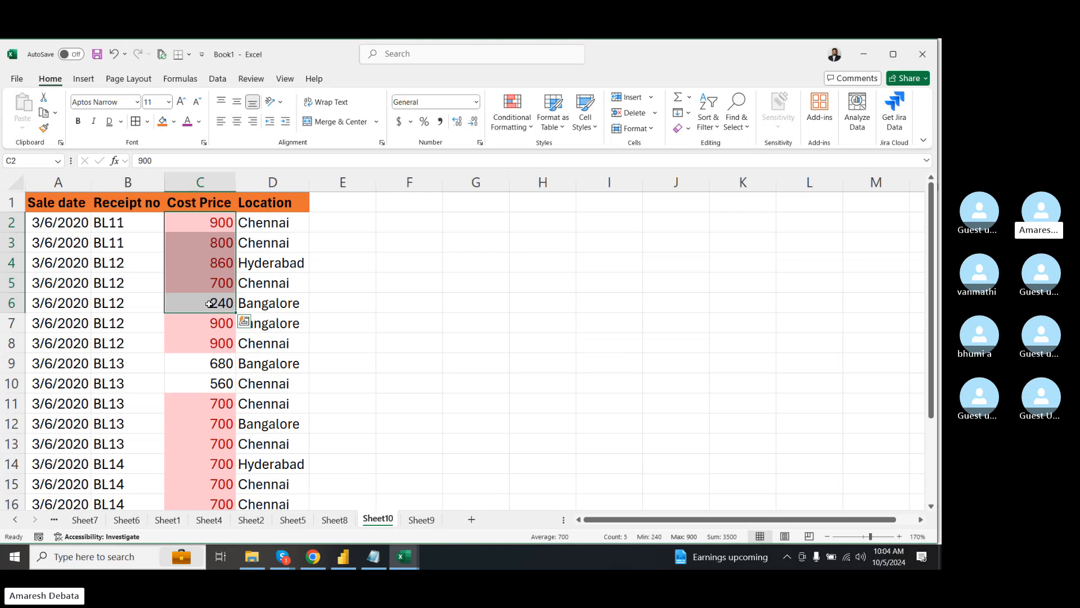
left_click(511, 128)
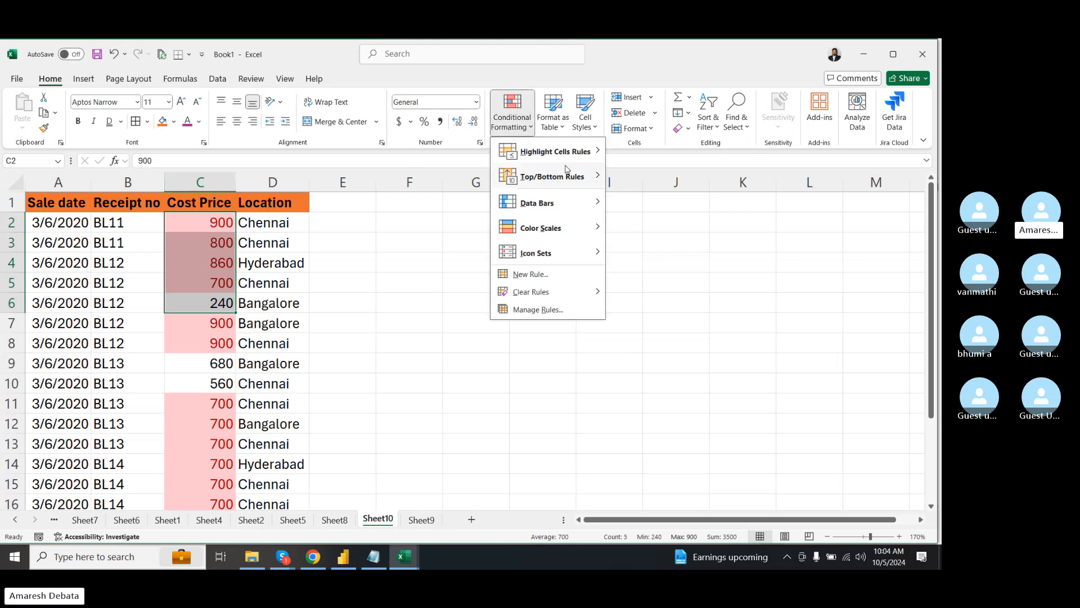
mouse_move(566, 177)
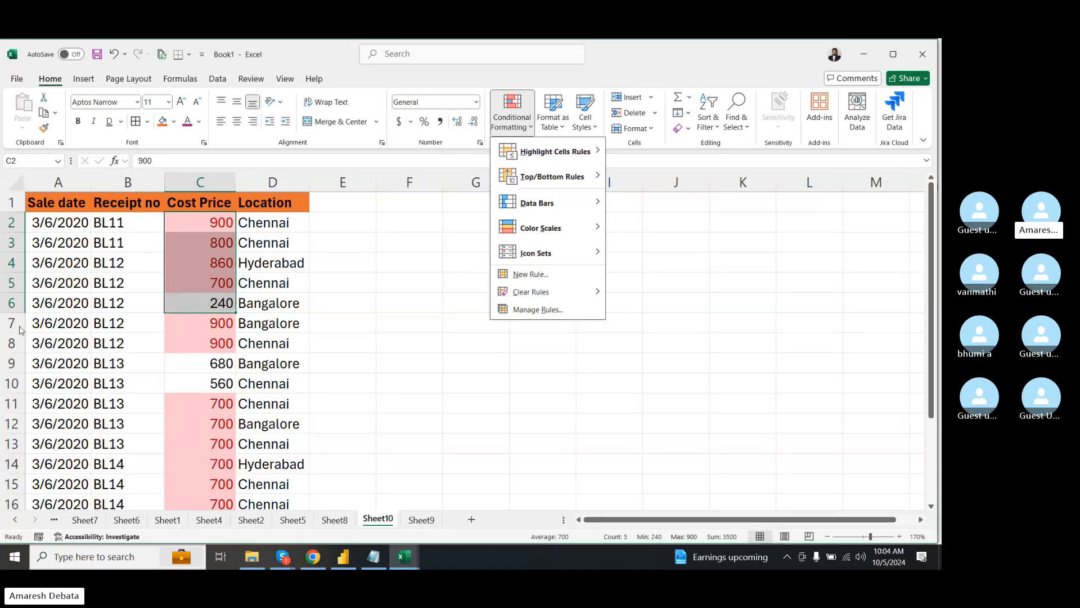
left_click(222, 242)
left_click(201, 181)
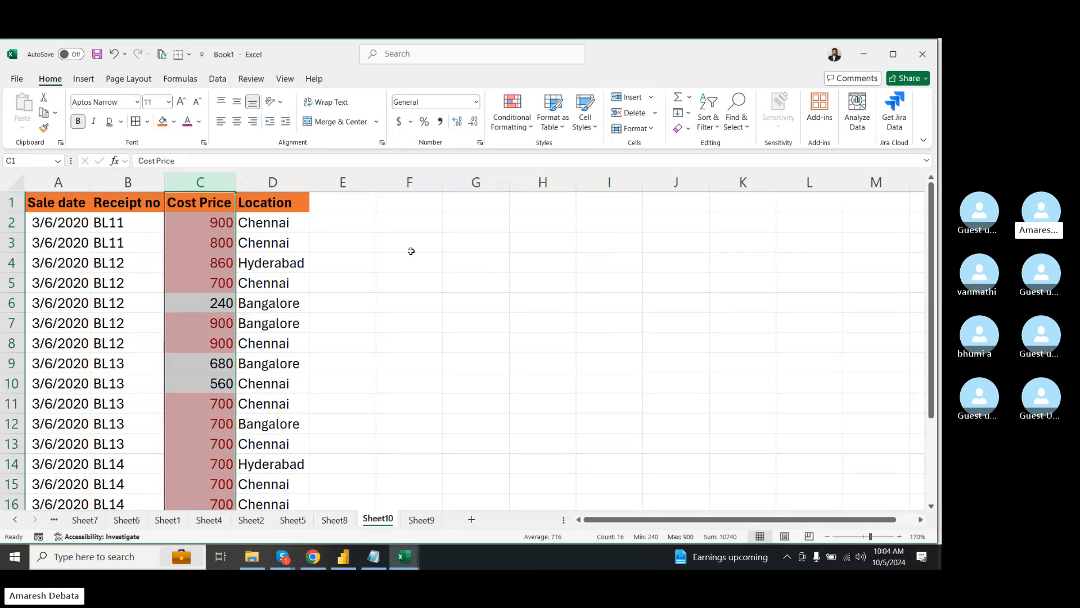
- Enter 580 in cell F3
left_click(412, 252)
type("580")
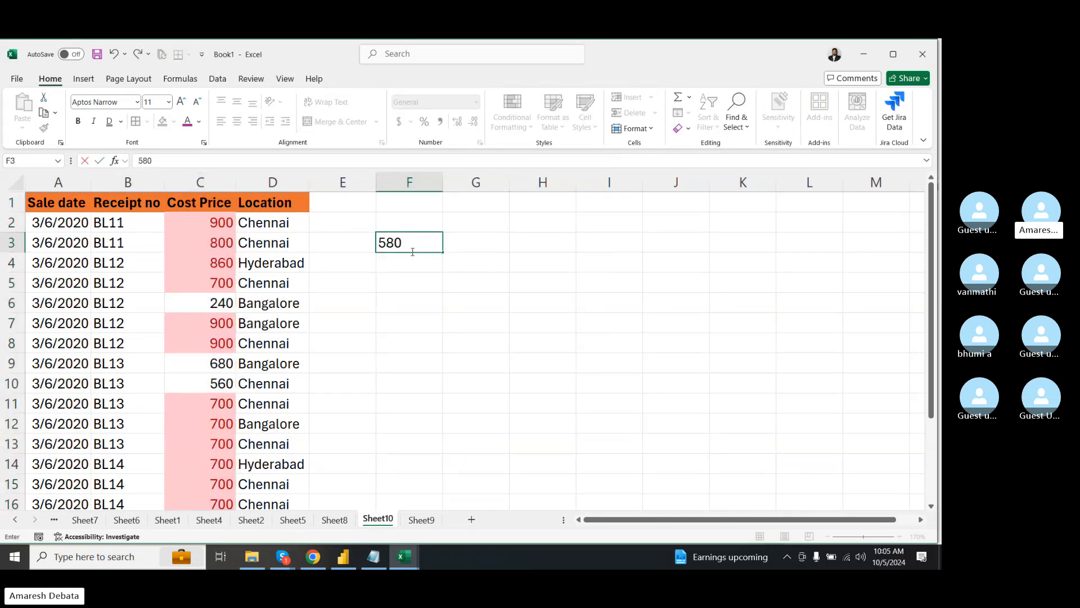
left_click(189, 180)
- Look at the rank count setting of the Top 10 Items rule for the Cost Price column without applying it
left_click(512, 113)
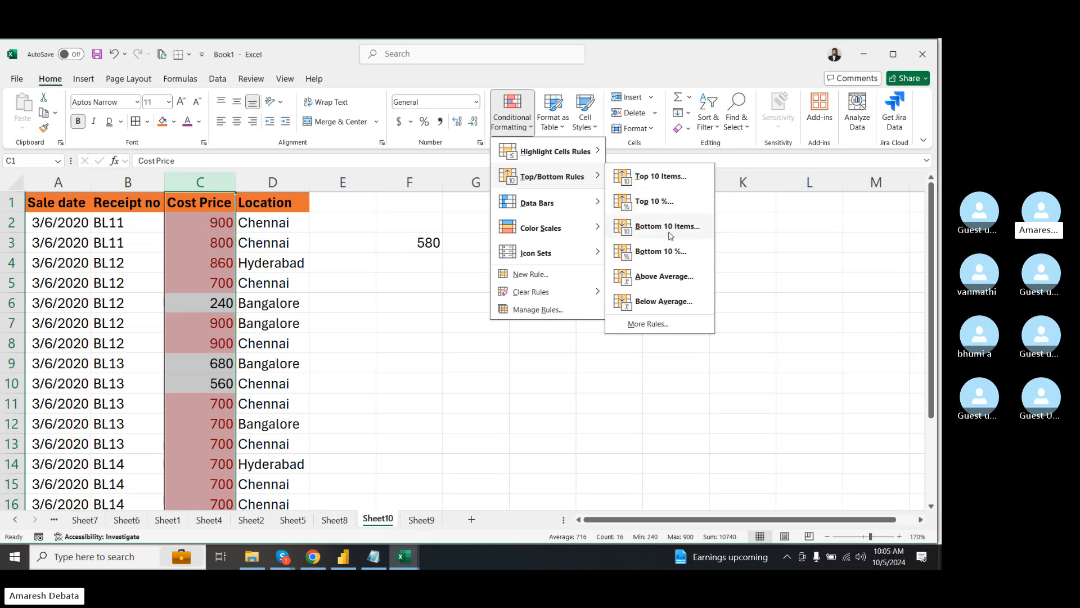
left_click(662, 182)
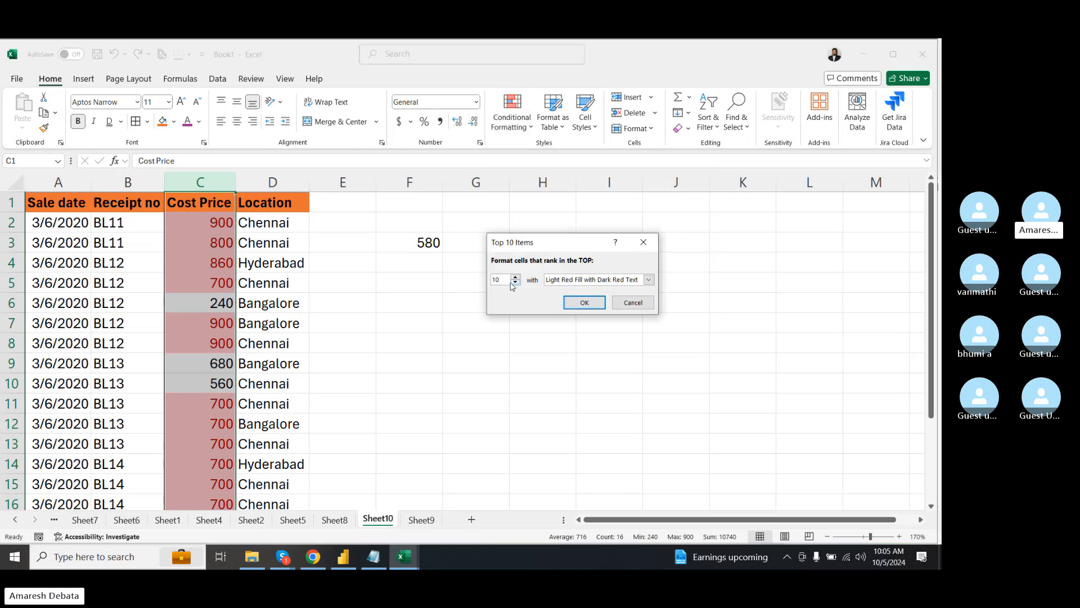
left_click(516, 283)
left_click(643, 242)
- Look at the Top/Bottom Rules and Data Bars choices for the Cost Price column without applying any
left_click(512, 115)
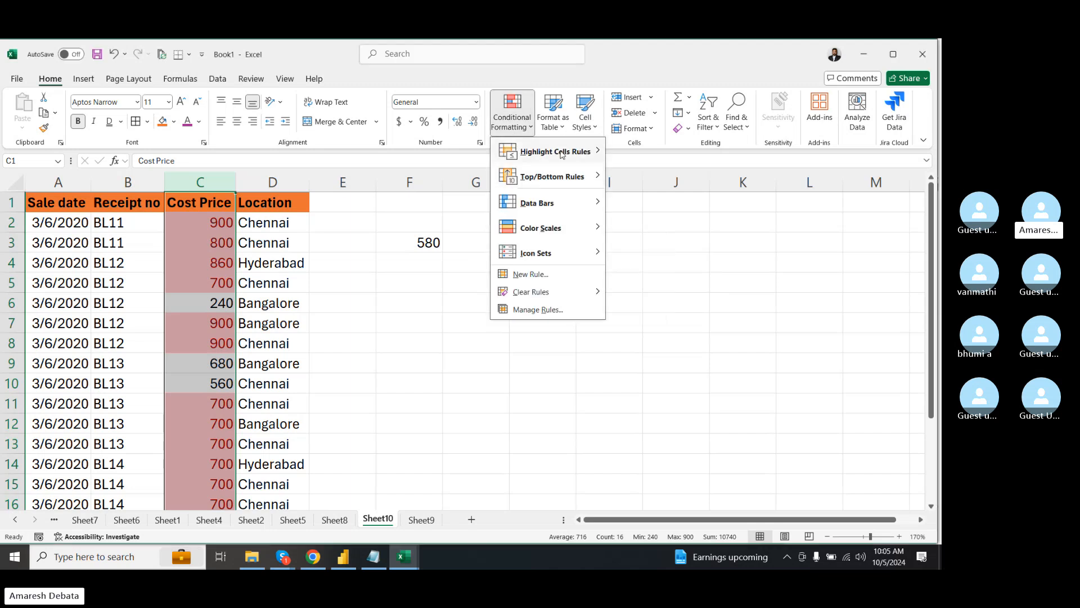
mouse_move(561, 153)
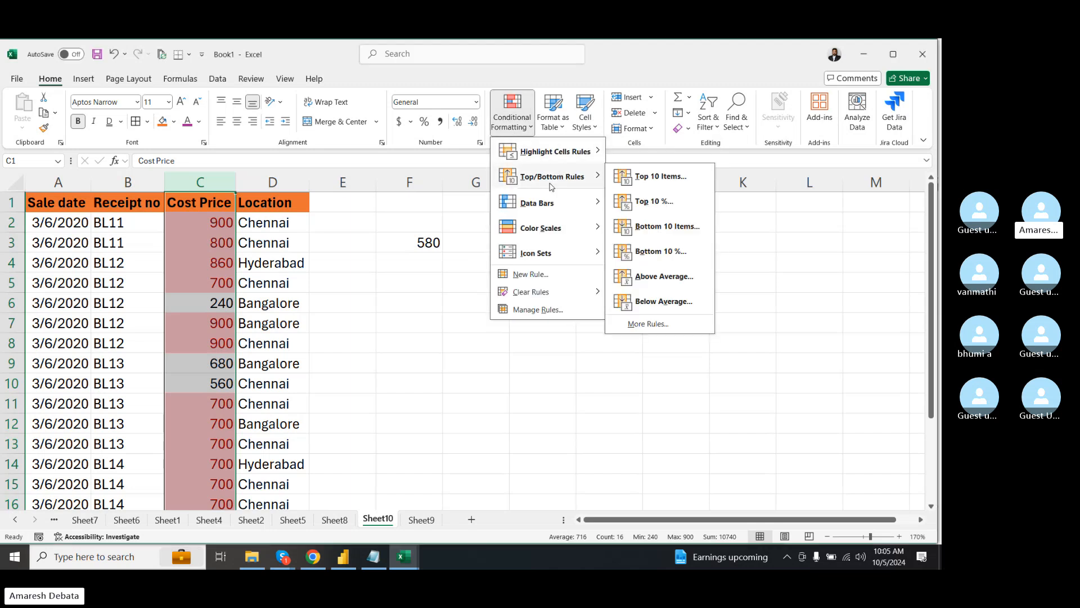
mouse_move(526, 205)
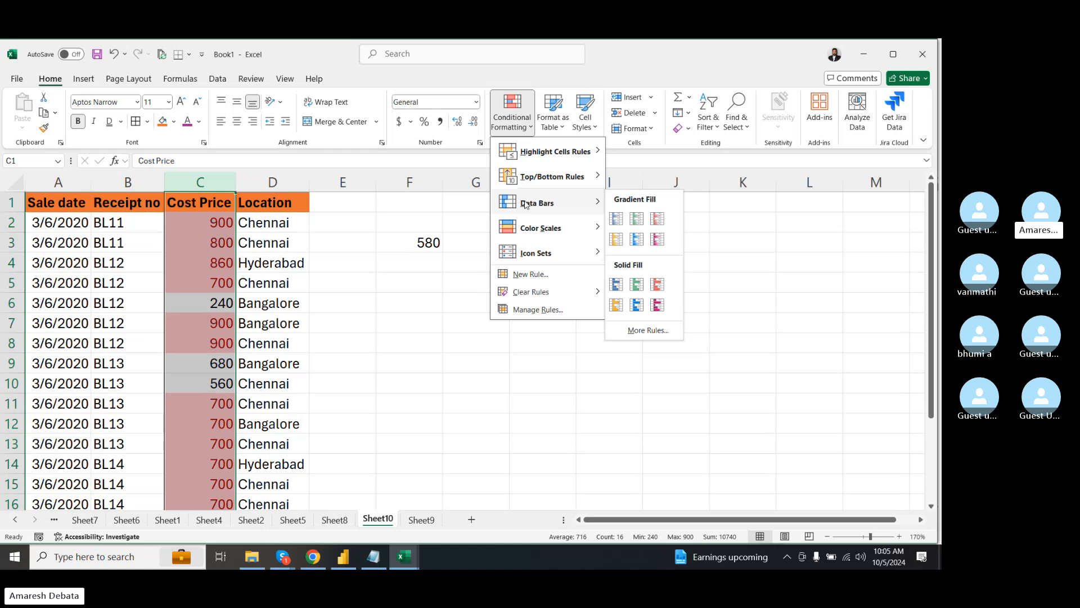
left_click(478, 339)
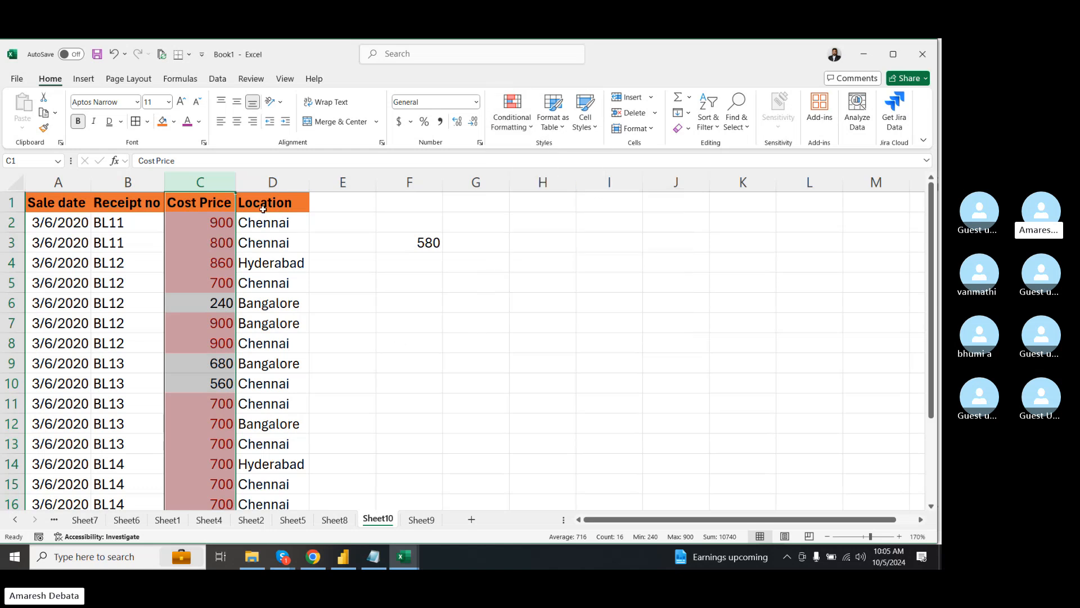
- Clear the Top 10 Items highlighting by removing all conditional formatting rules from the sheet
left_click(324, 240)
left_click(200, 182)
left_click(512, 128)
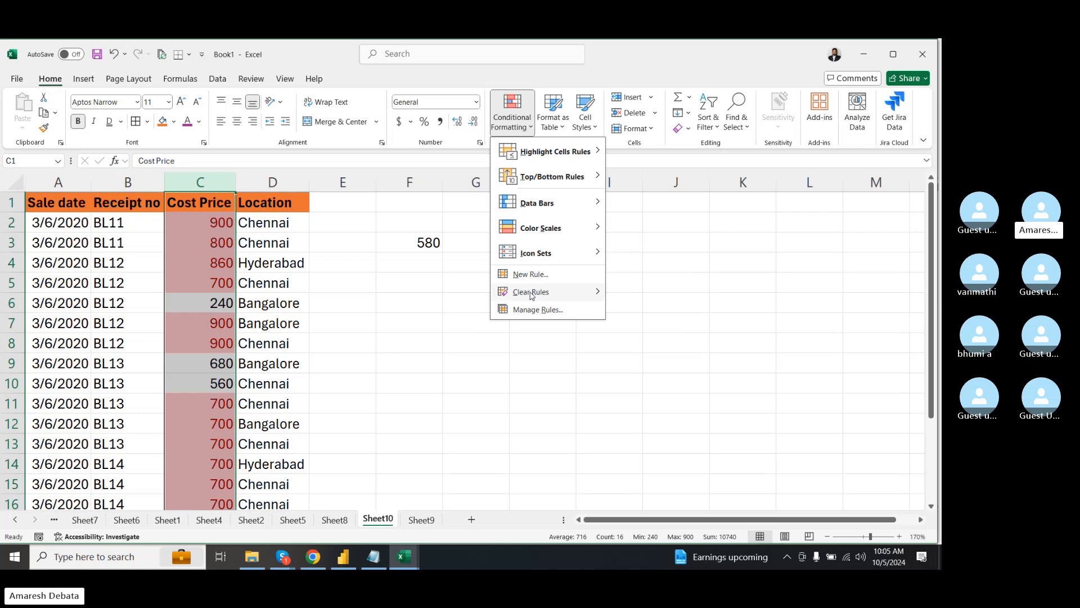
mouse_move(594, 295)
left_click(674, 311)
left_click(475, 323)
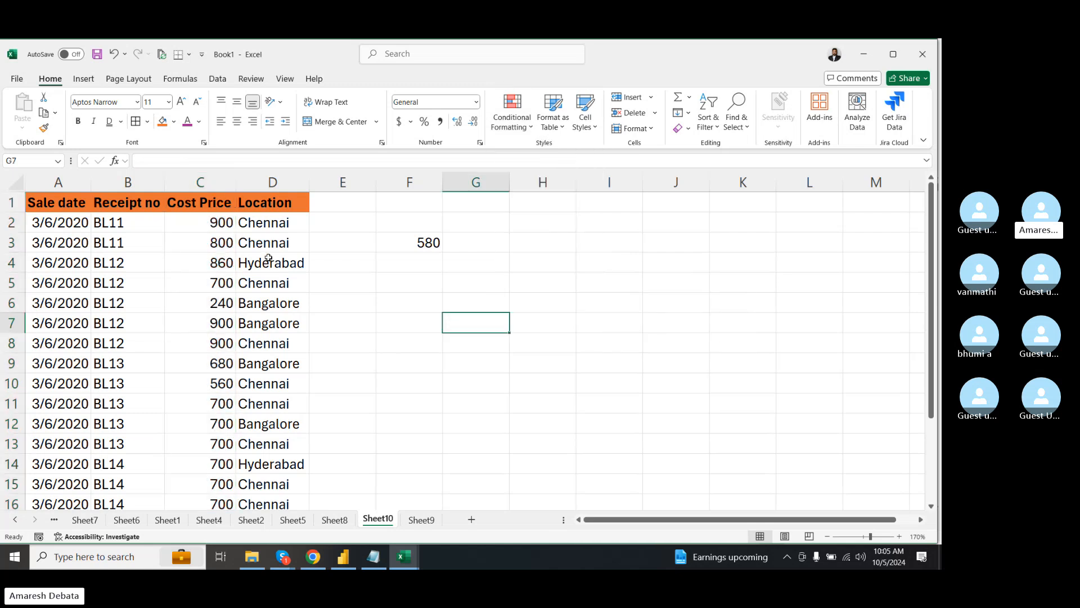
- Look at the Data Bars, Color Scales and Icon Sets choices for the Cost Price column without applying any
left_click(231, 204)
key("ctrl+shift+Down")
left_click(512, 115)
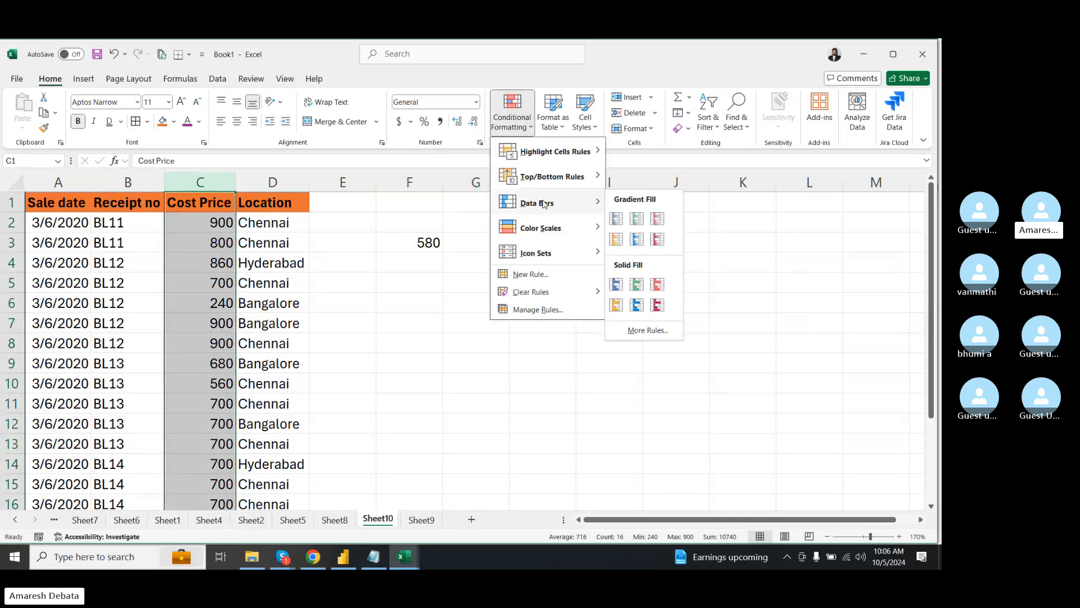
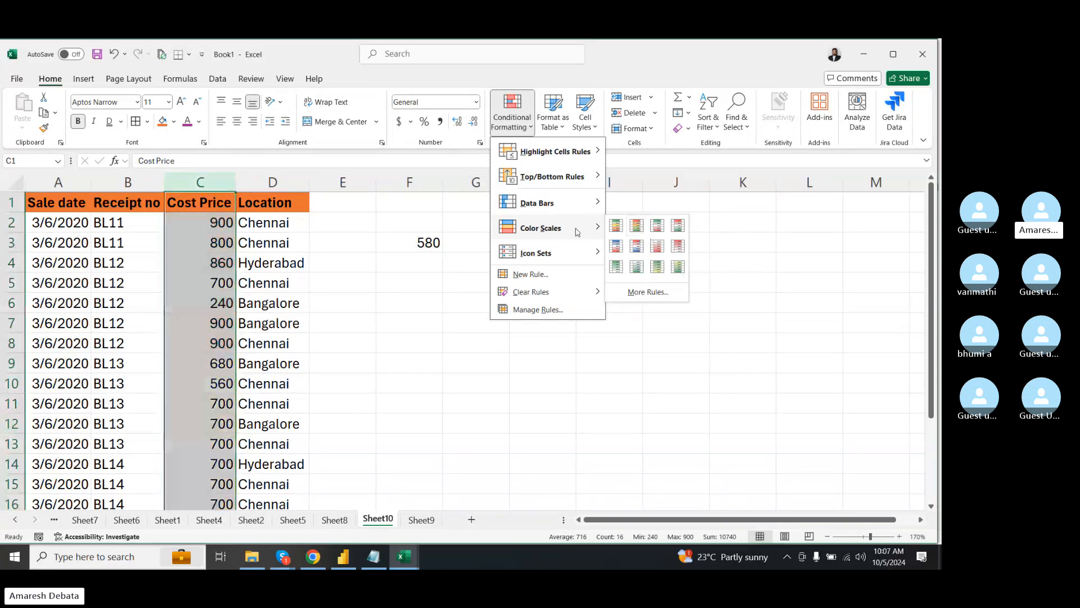
mouse_move(565, 253)
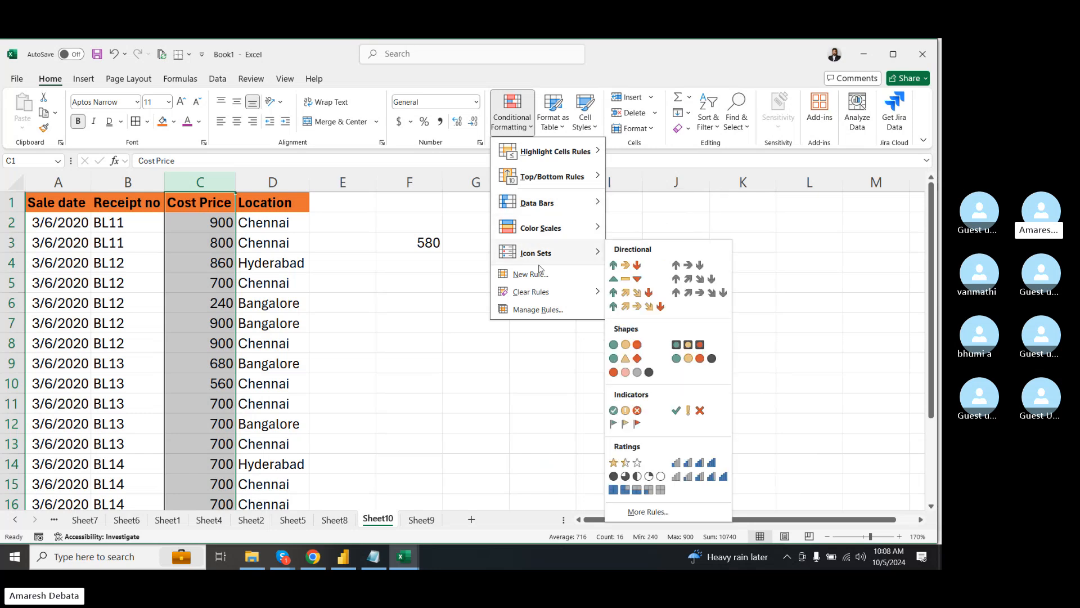
mouse_move(537, 213)
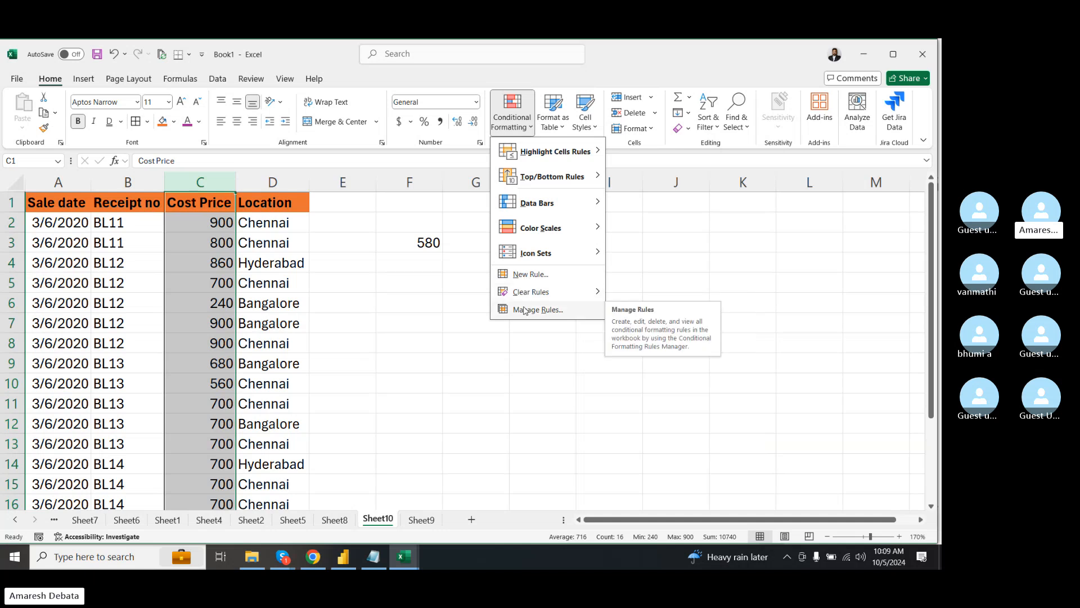
mouse_move(599, 293)
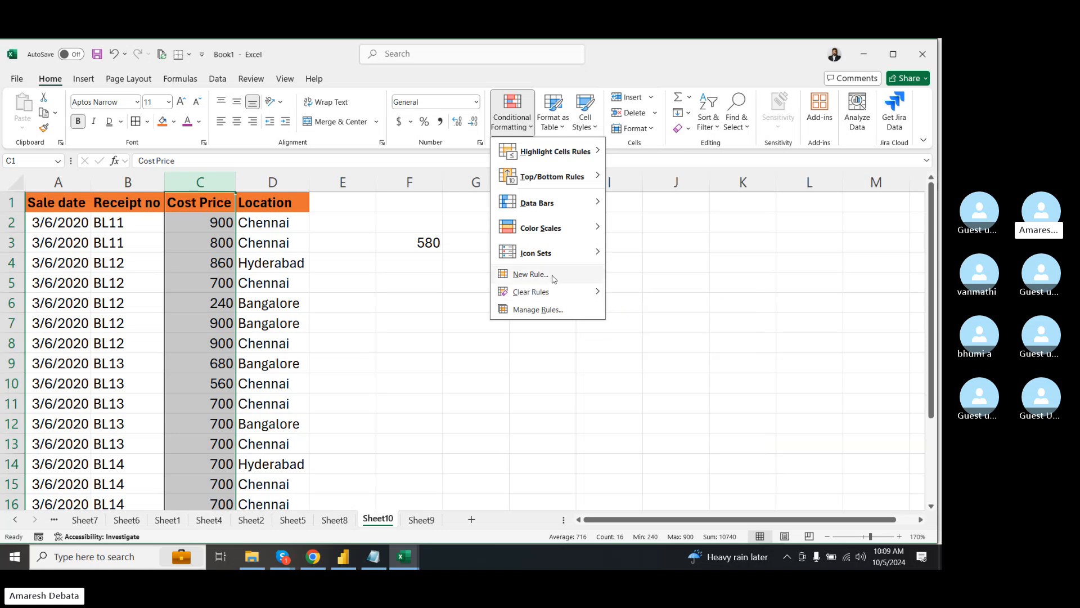
- Look at the Conditional Formatting Rules Manager and its new rule types for the Cost Price column without creating a rule
left_click(518, 310)
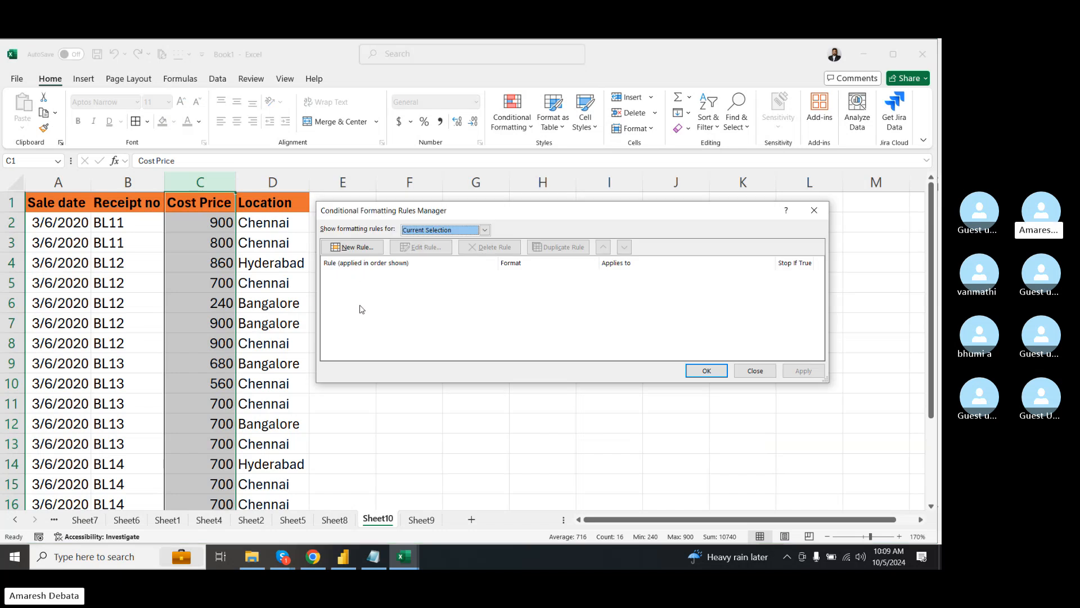
left_click(365, 248)
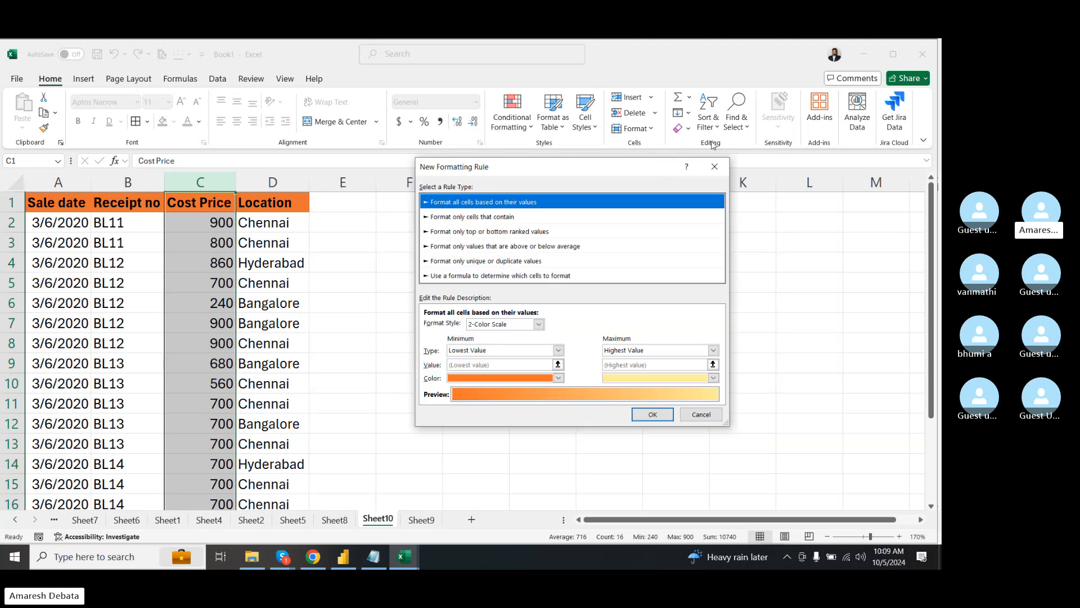
left_click(715, 166)
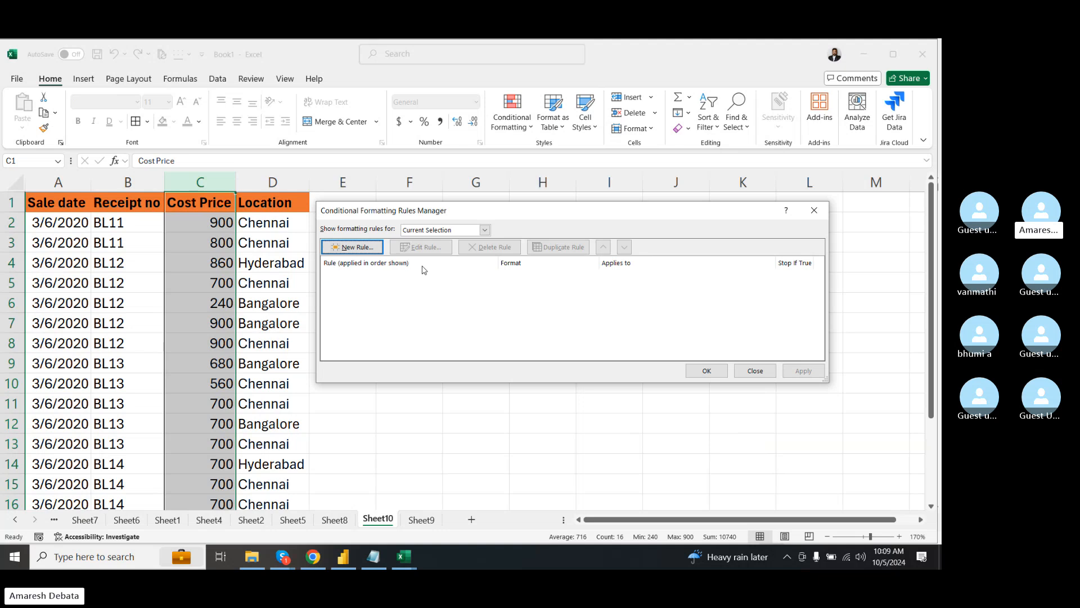
left_click(813, 210)
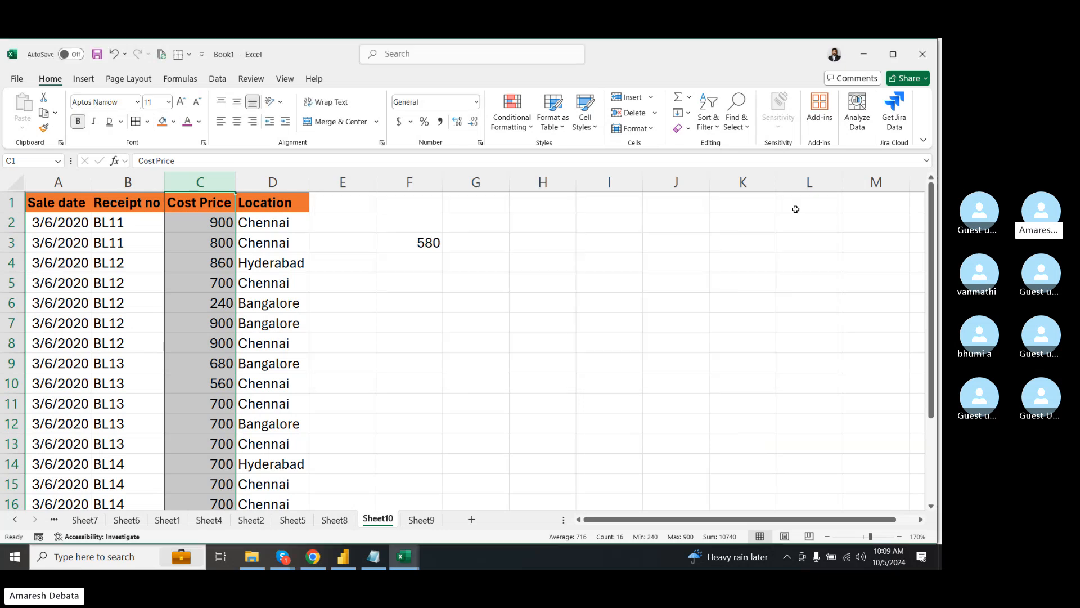
- Delete the value in cell F3
left_click(512, 113)
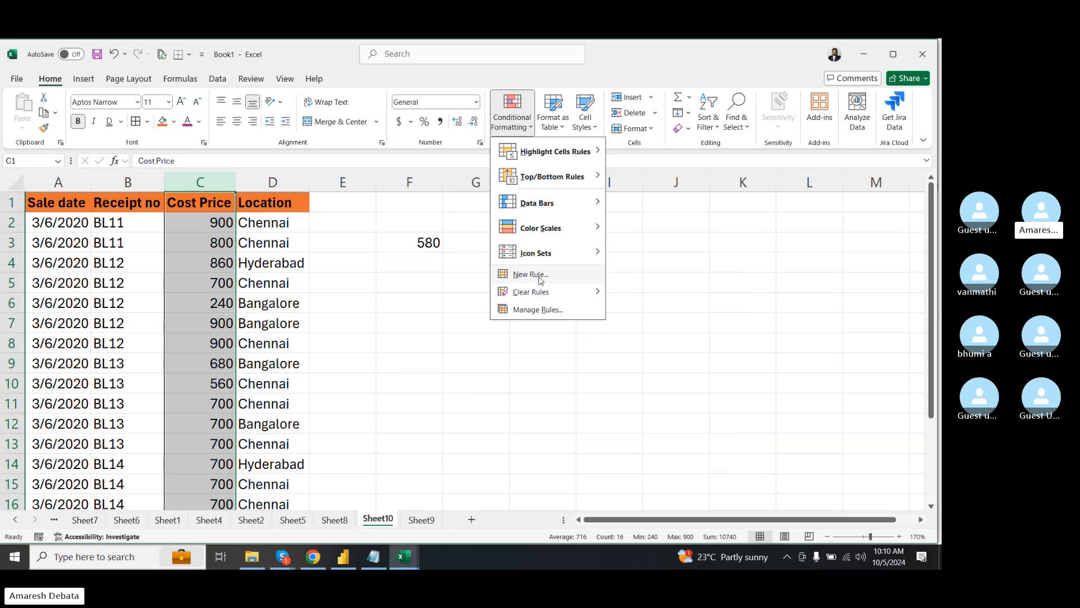
left_click(408, 311)
left_click(417, 248)
key("Delete")
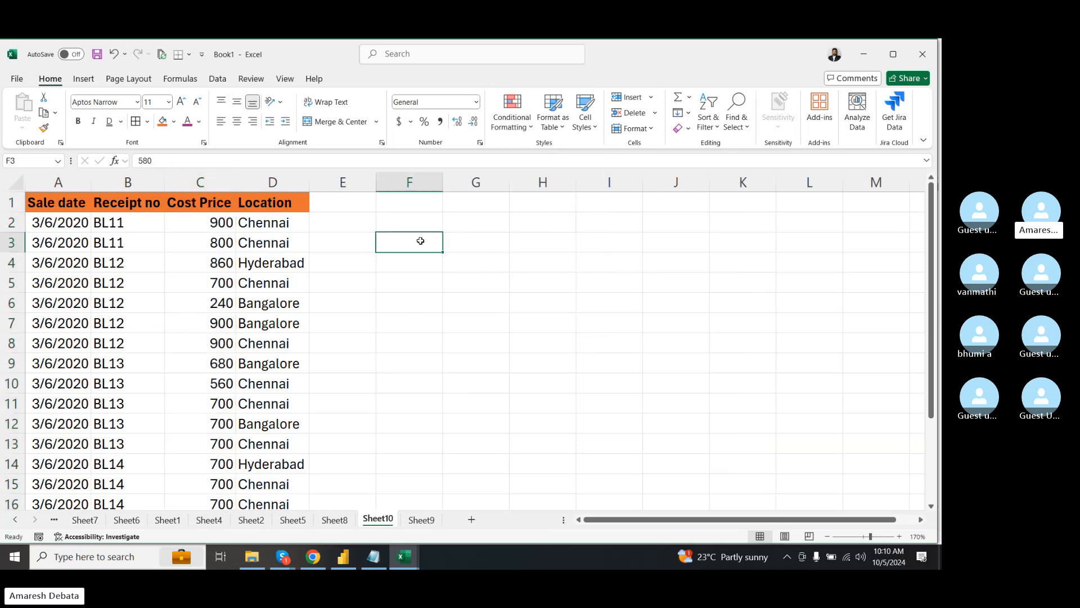
- Enter the sample numbers 21, 26 and 58 down cells G6 to G8
left_click(481, 305)
type("21")
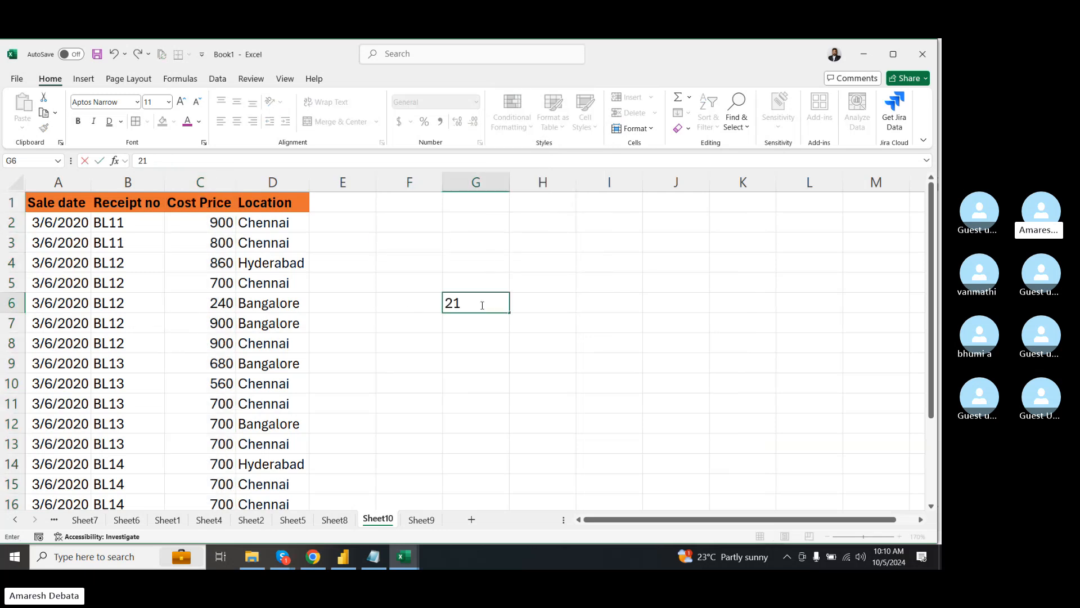
key("Return")
type("26")
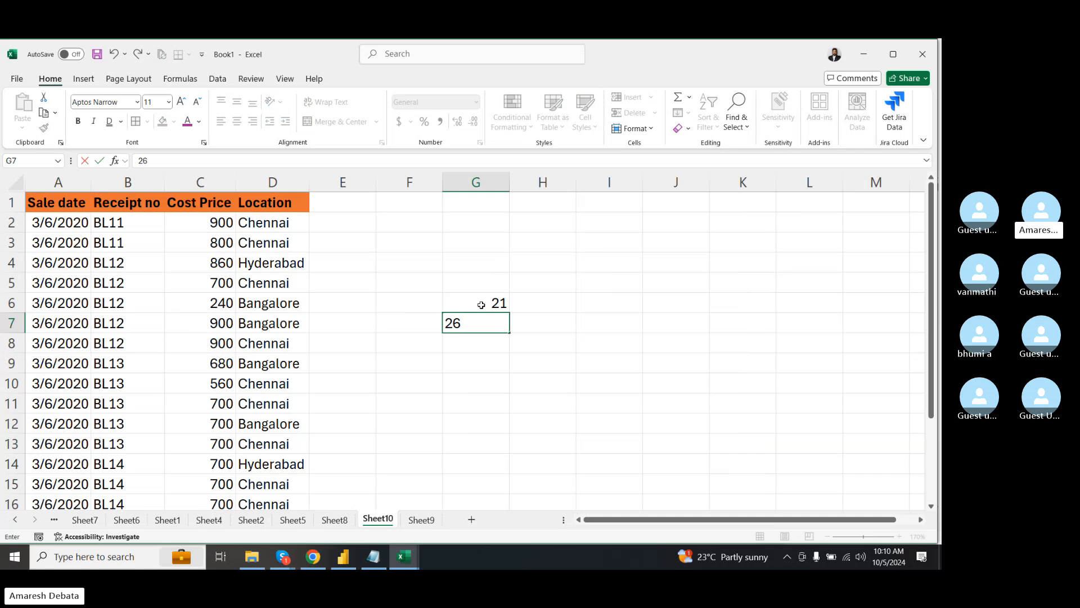
key("Return")
type("58")
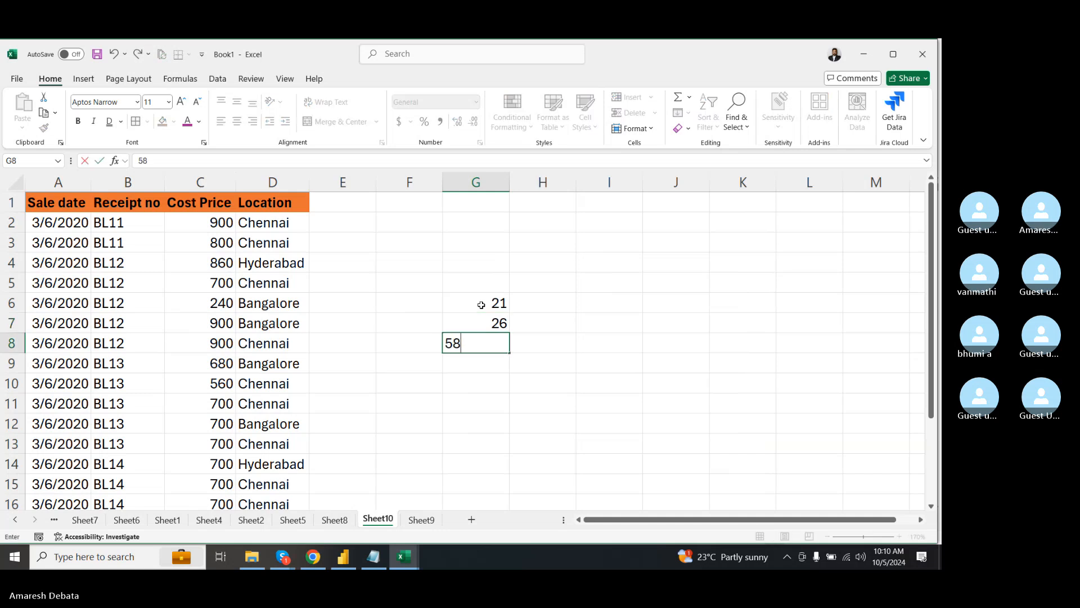
key("Tab")
- Fill the adjoining column with 53 in cell H8, 65 in H7 and 98 in H6
type("53")
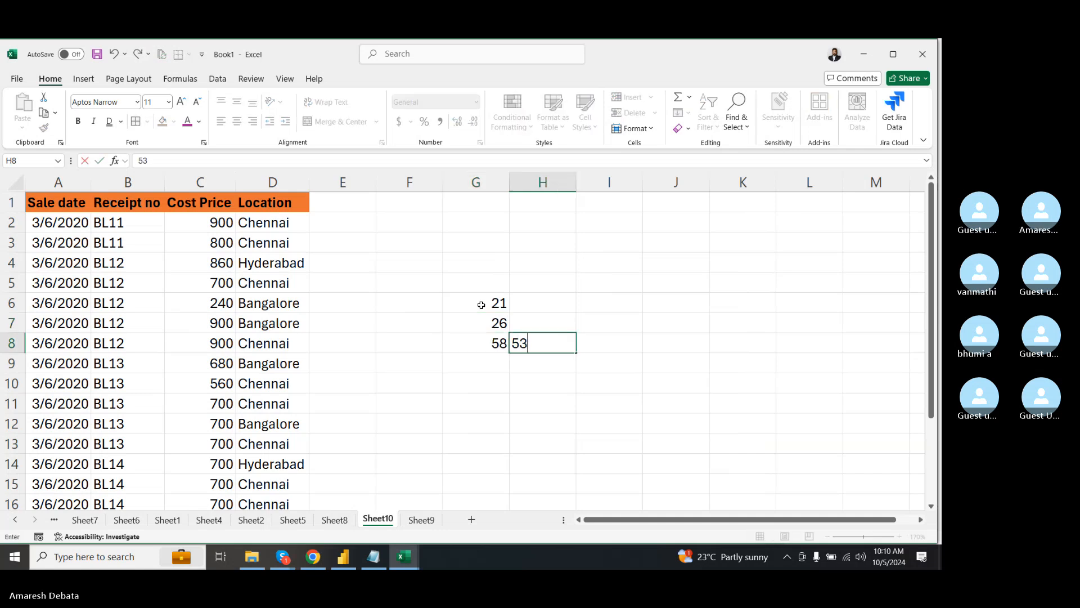
key("Up")
type("65")
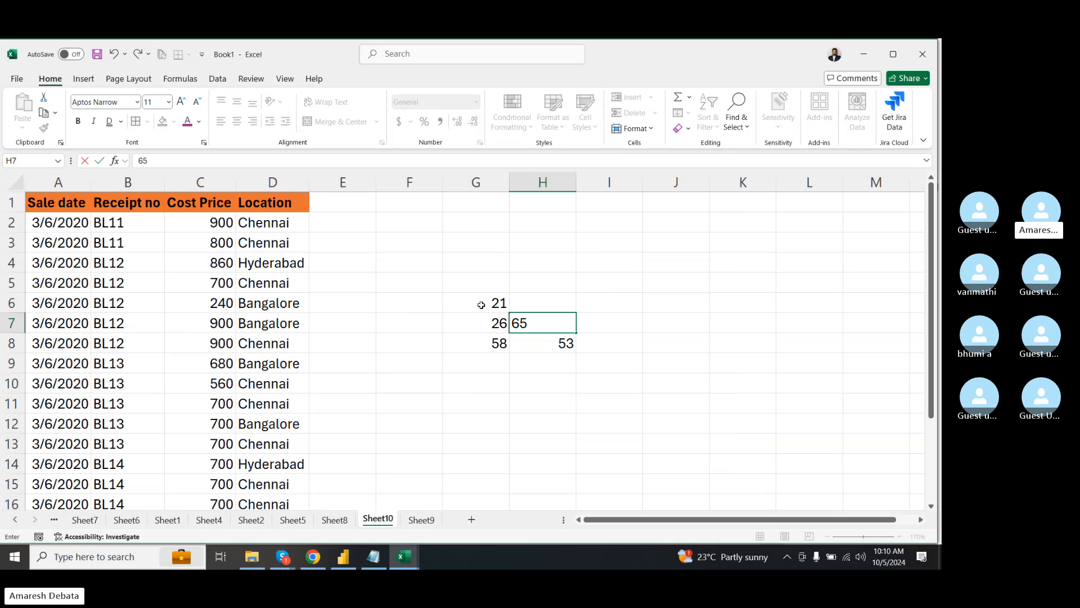
key("Up")
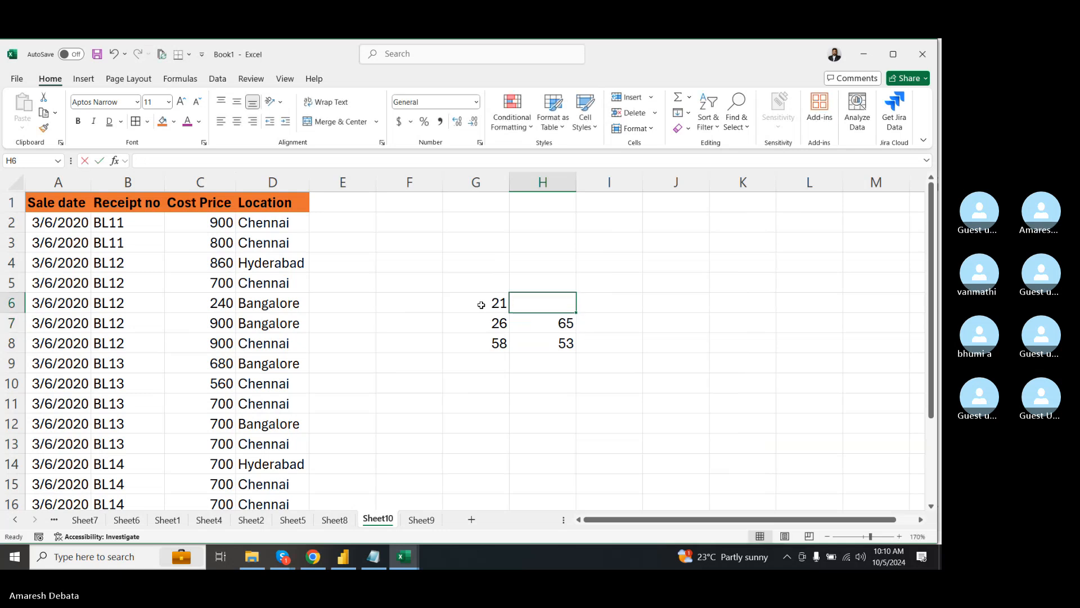
type("98")
key("Tab")
- Enter 80, 86 and 84 down cells I6 to I8
type("80")
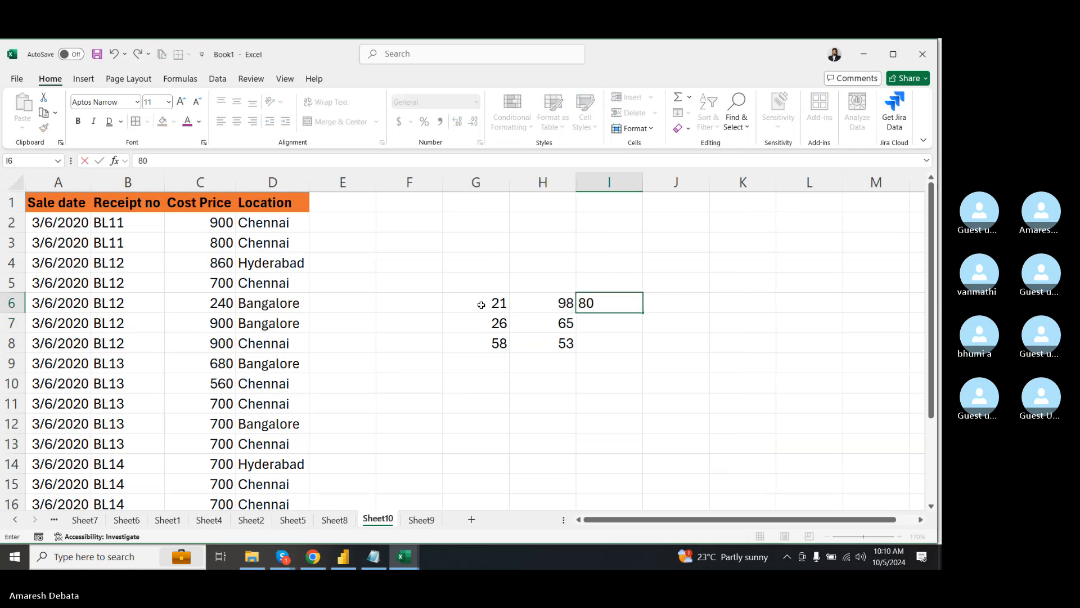
key("Return")
type("86")
key("Return")
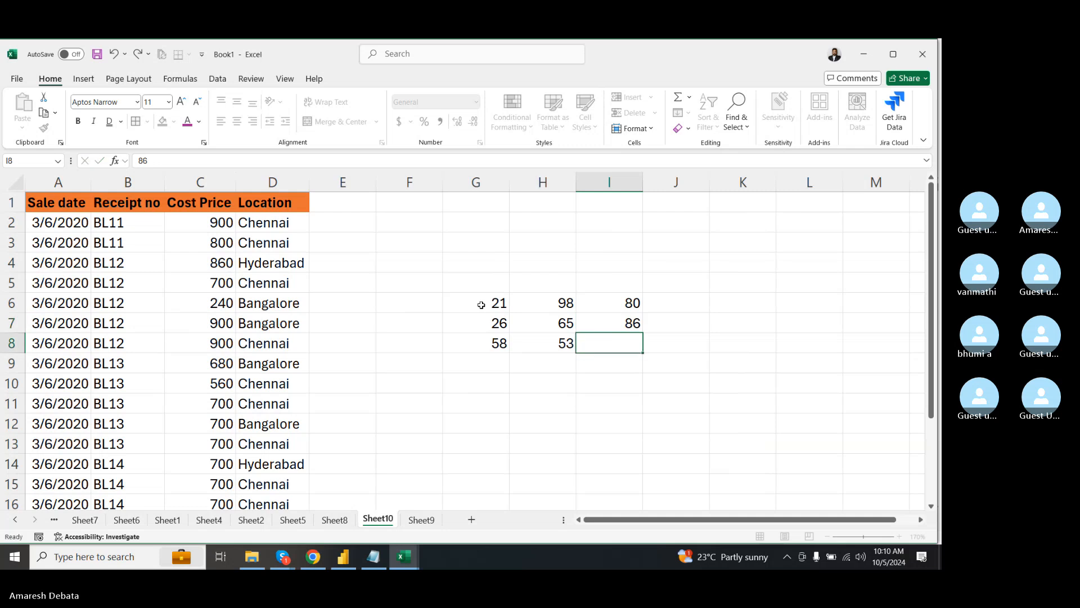
type("84")
key("Return")
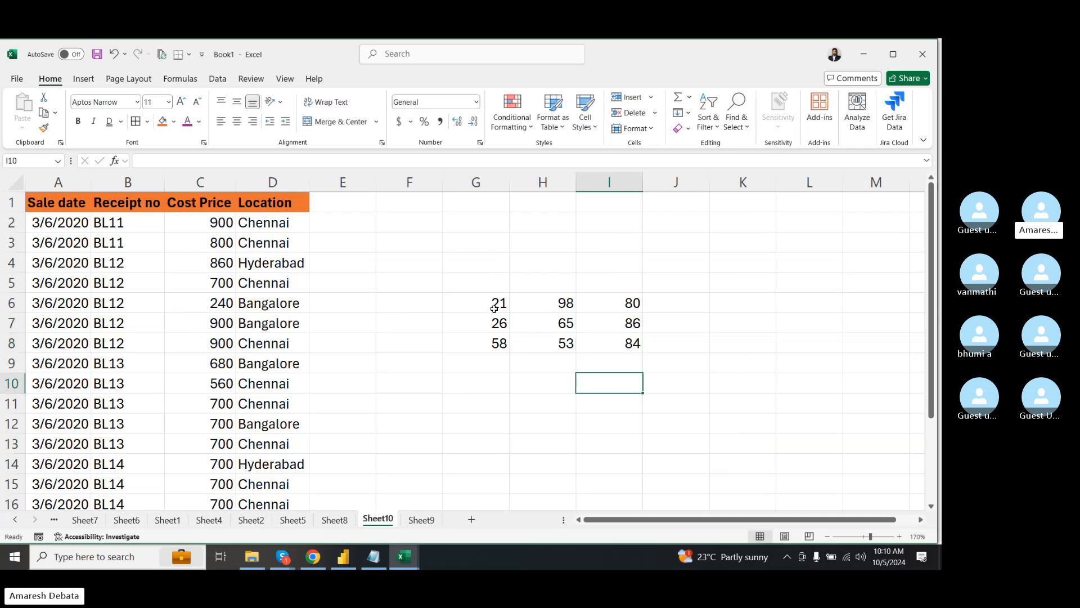
- Start a new conditional formatting rule for the number block G6:I8, keeping the numbers uncovered by the rule window
left_click(489, 304)
left_click_drag(490, 304, 626, 350)
left_click(694, 320)
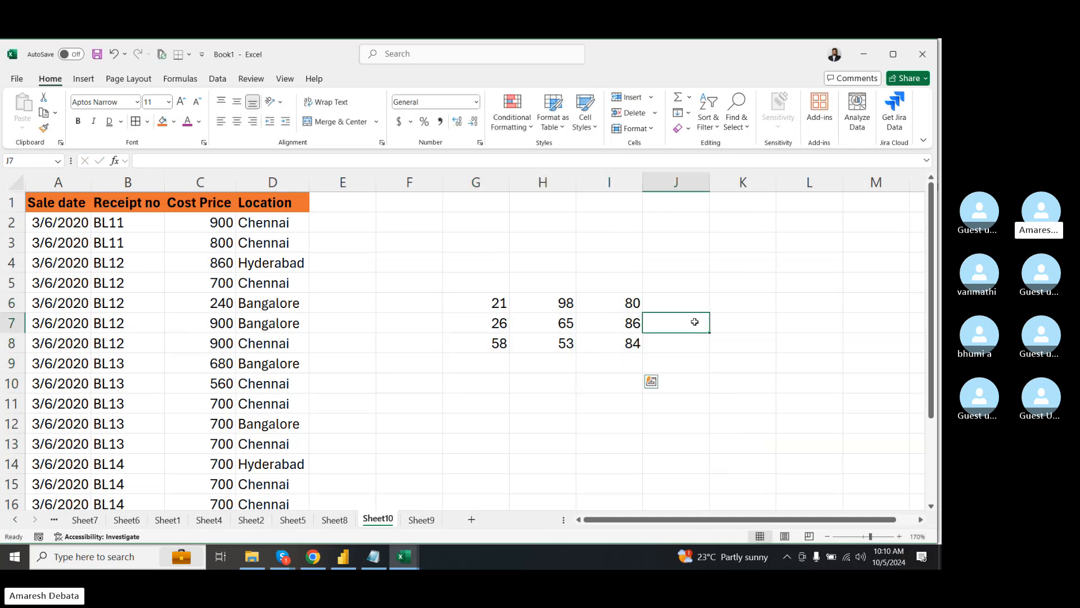
left_click_drag(492, 308, 607, 345)
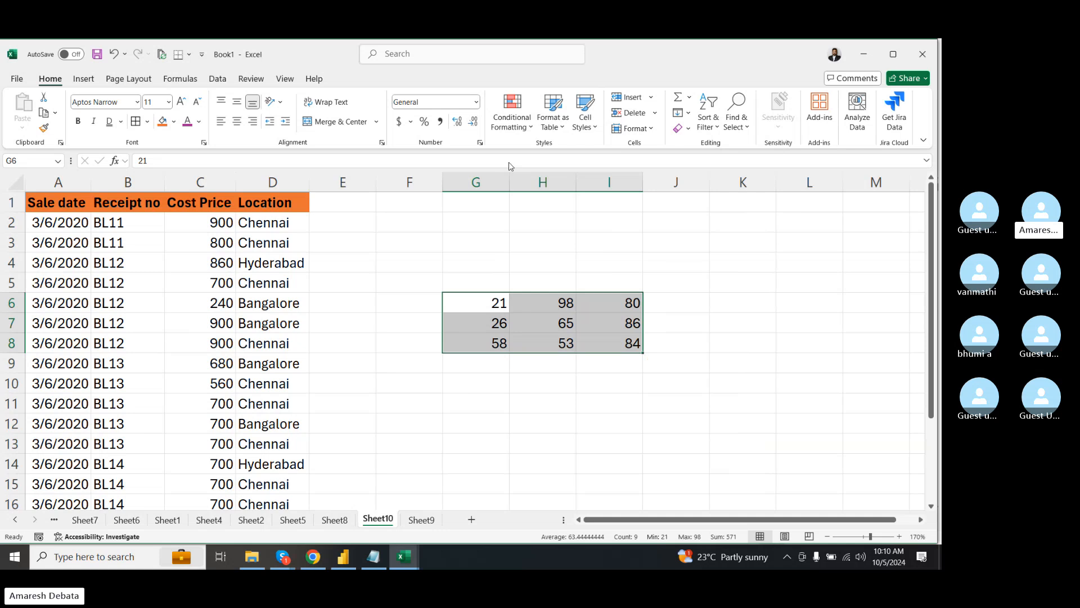
left_click(504, 130)
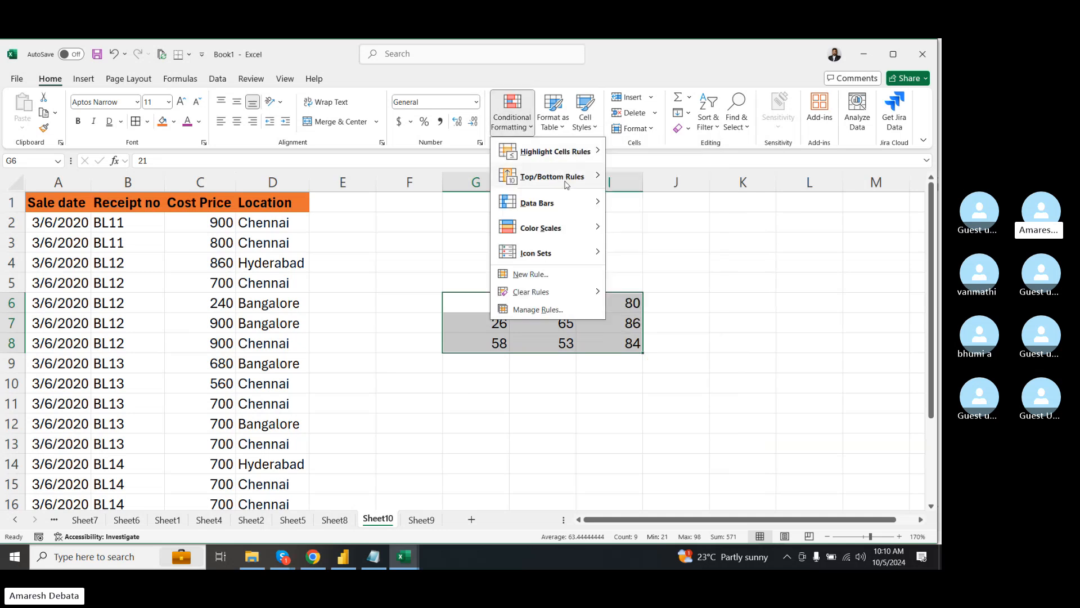
mouse_move(597, 151)
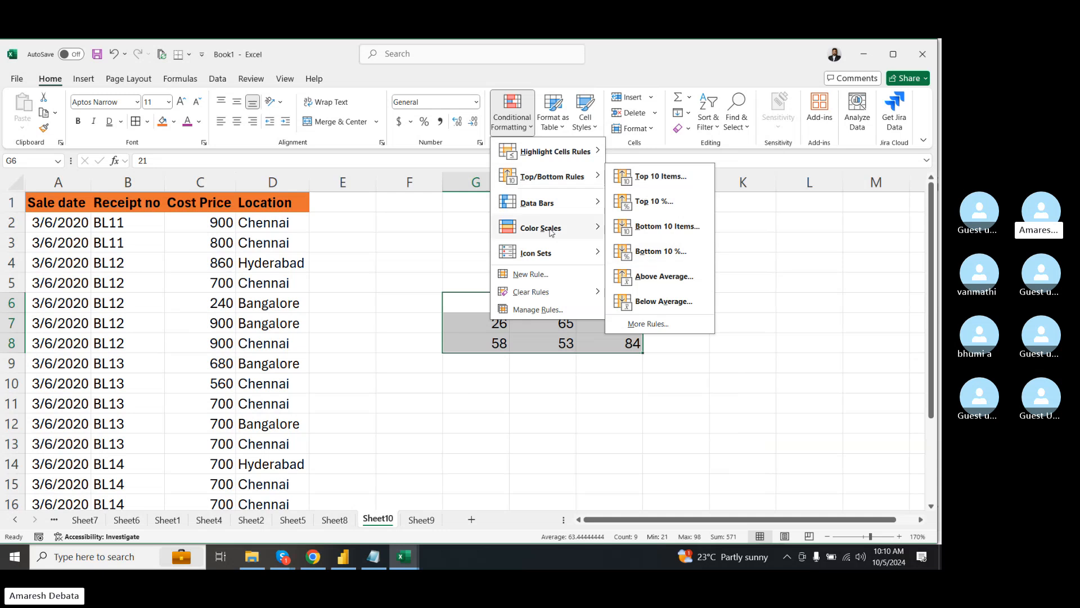
mouse_move(549, 230)
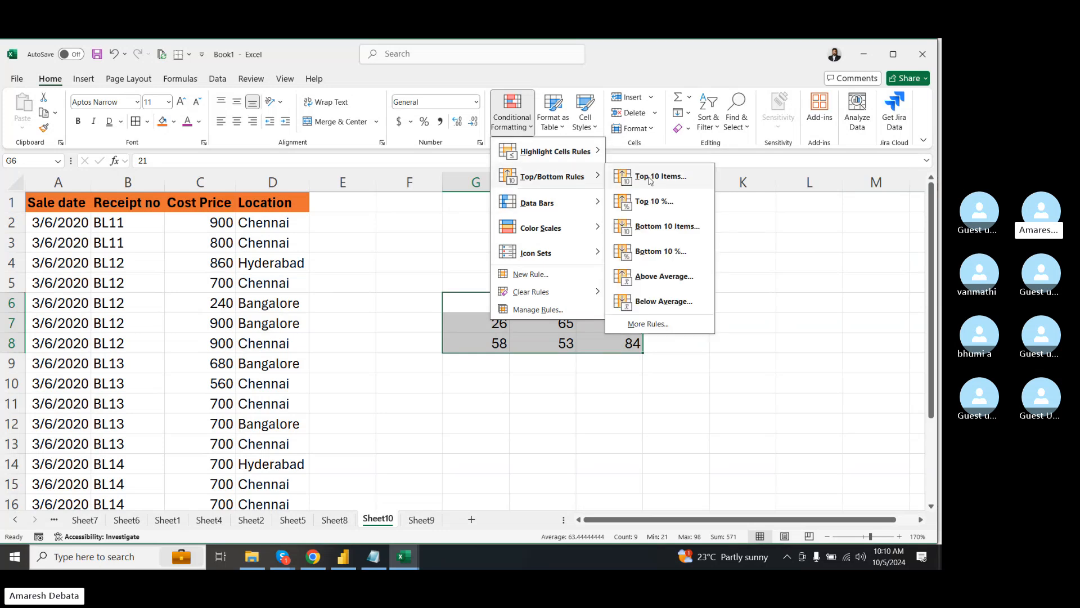
mouse_move(557, 204)
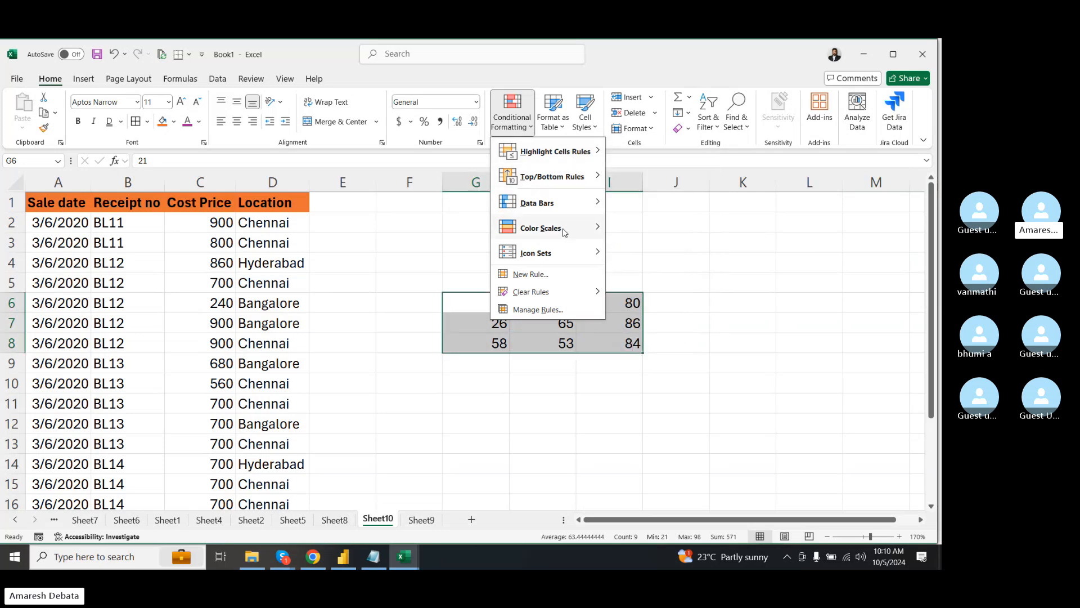
mouse_move(567, 254)
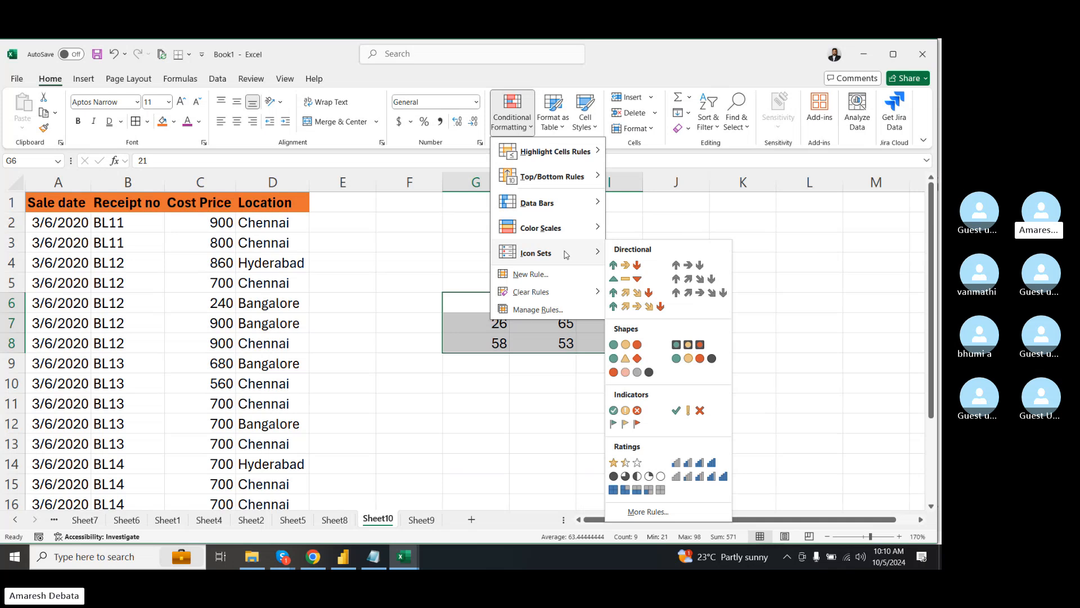
left_click(529, 274)
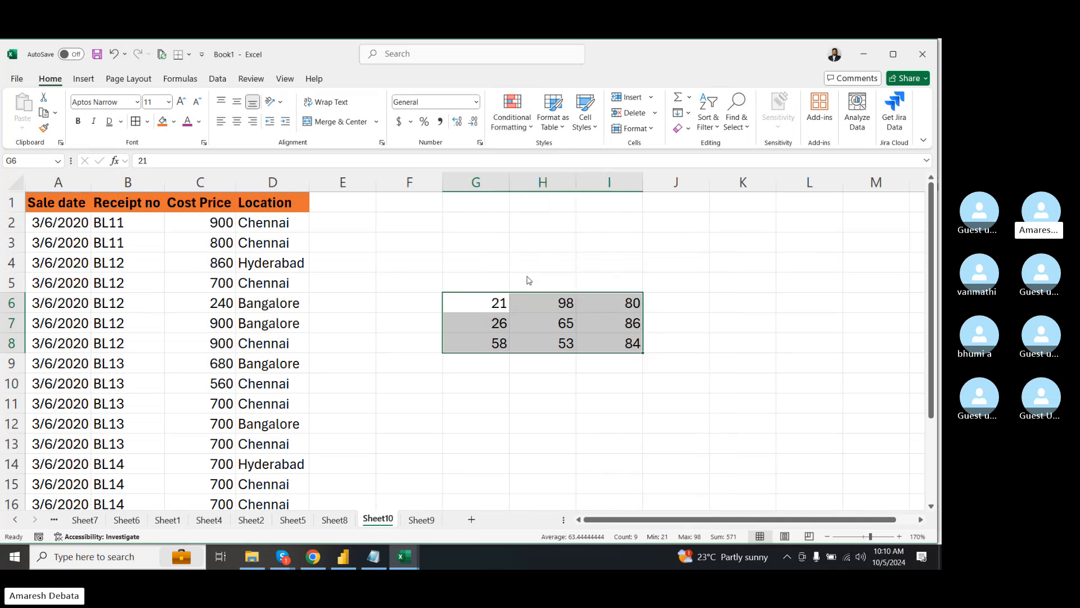
left_click_drag(560, 167, 247, 141)
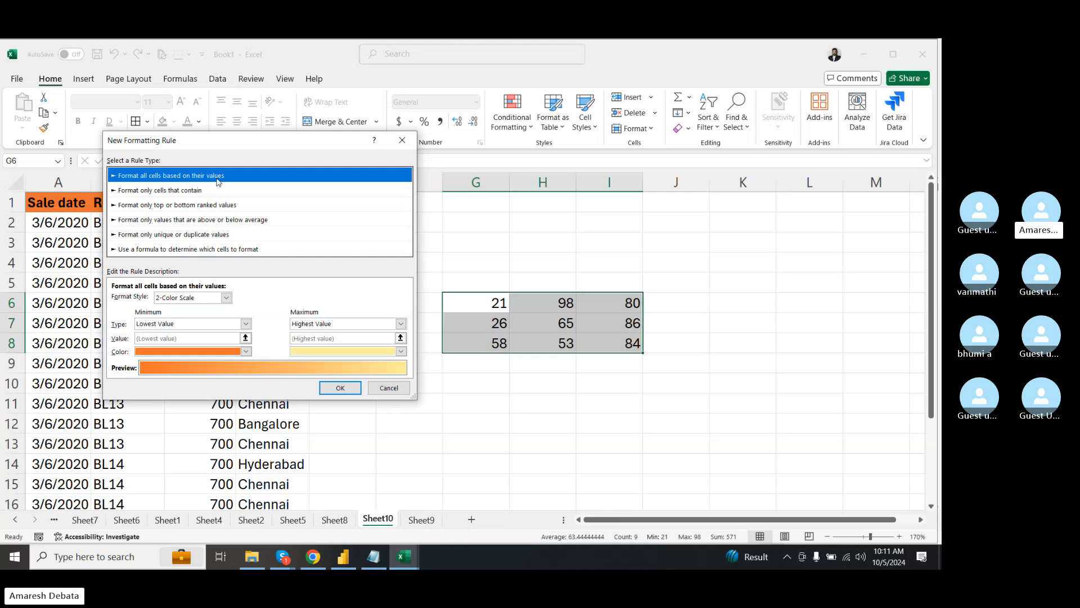
- Look at the format style, minimum type and minimum color choices of the 2-Color Scale rule
left_click(225, 298)
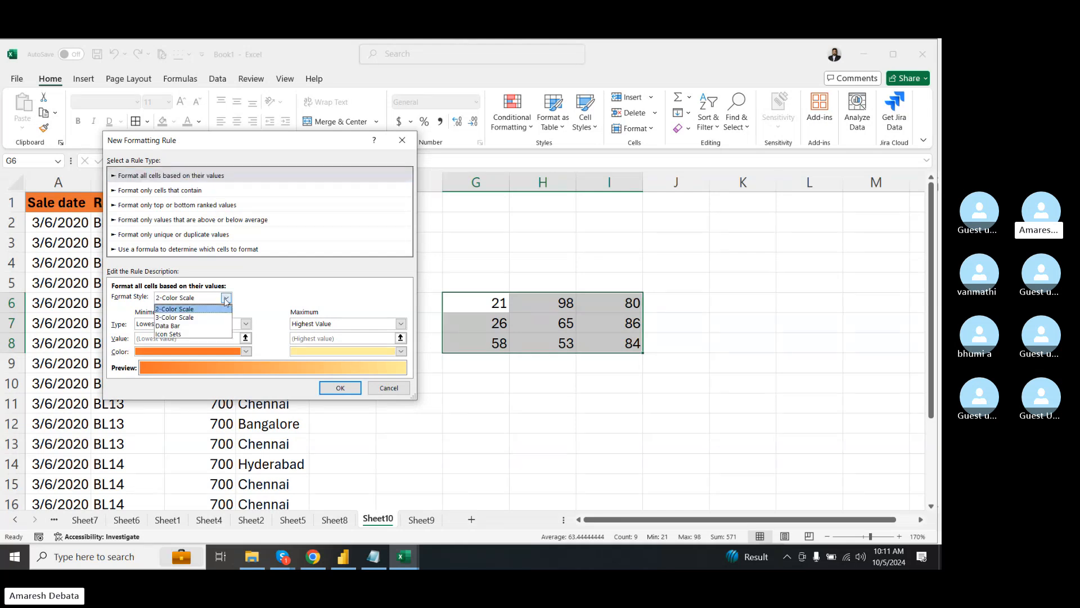
left_click(226, 301)
left_click(226, 298)
left_click(261, 297)
left_click(246, 324)
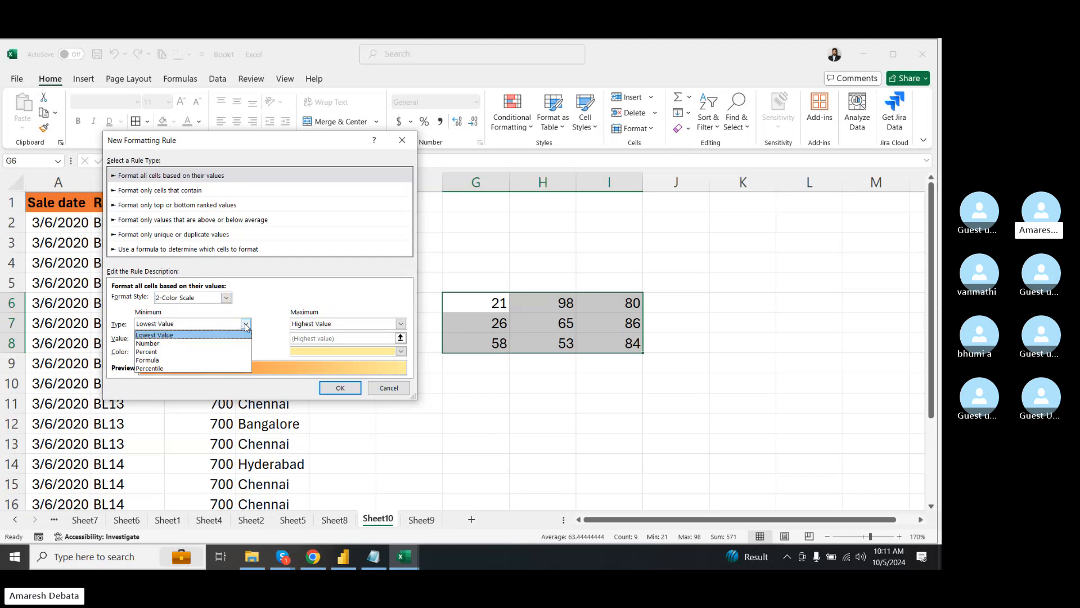
left_click(269, 293)
left_click(246, 351)
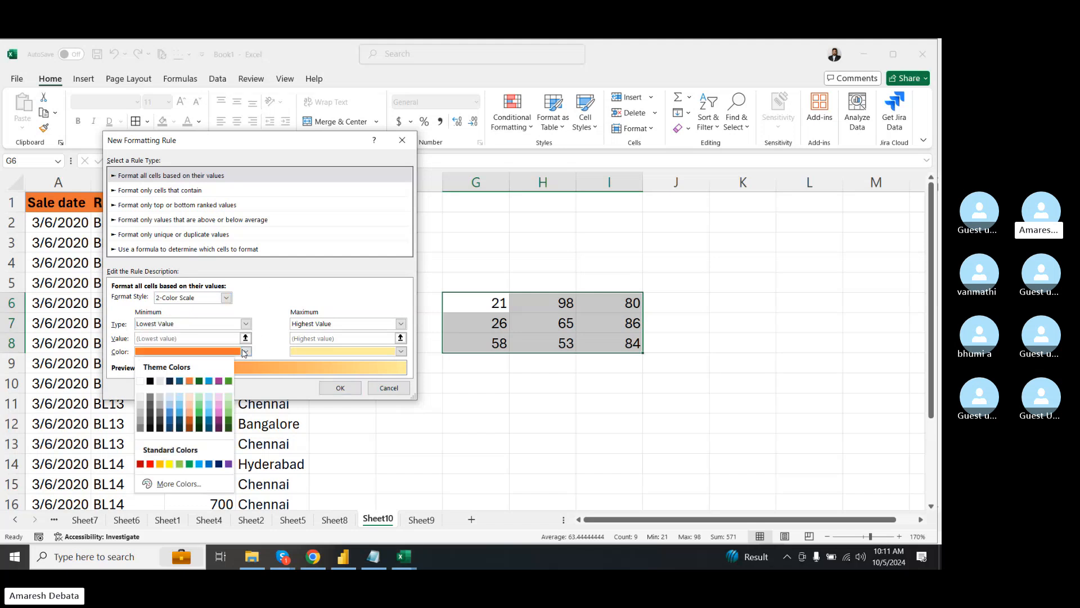
- Discard the open color scale rule and start a new conditional formatting rule for G6:I8
left_click(268, 292)
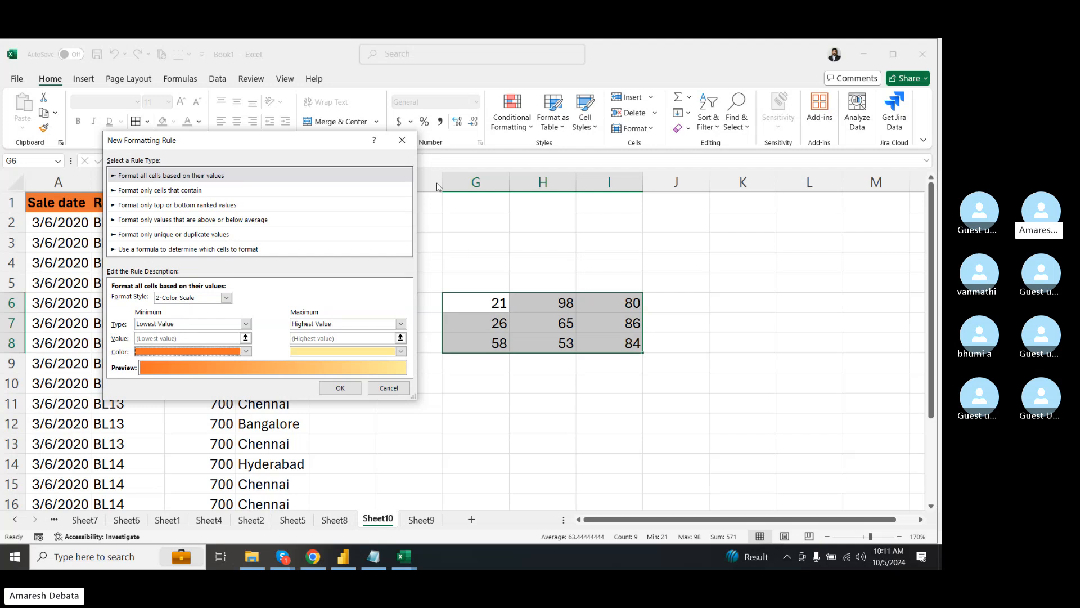
left_click(402, 140)
left_click(512, 120)
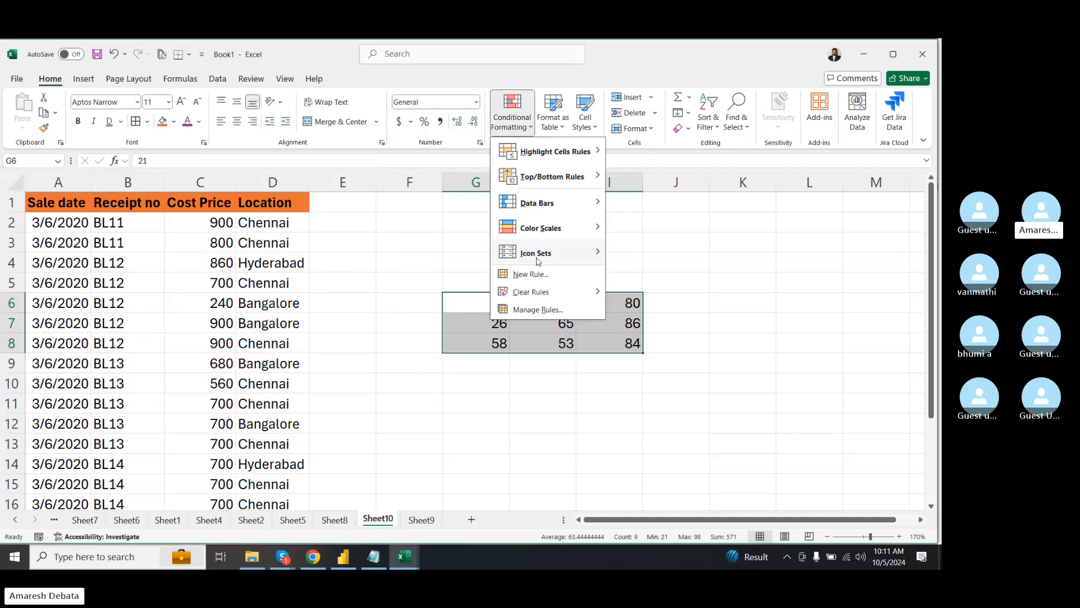
left_click(526, 276)
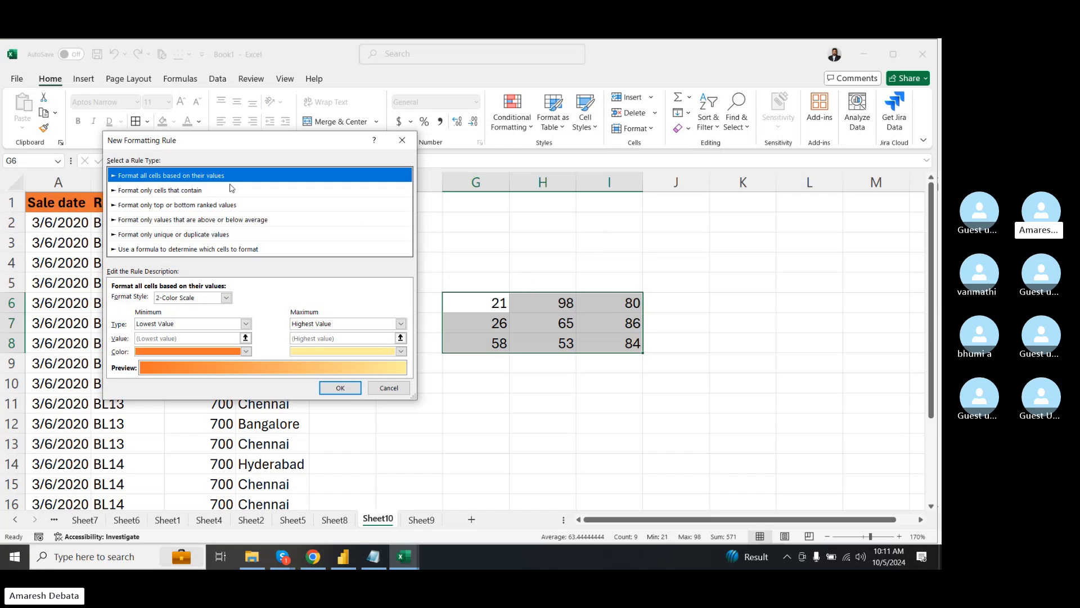
- Examine the settings offered by the rule types for cell contents, ranked values, averages, and unique or duplicate values
left_click(153, 190)
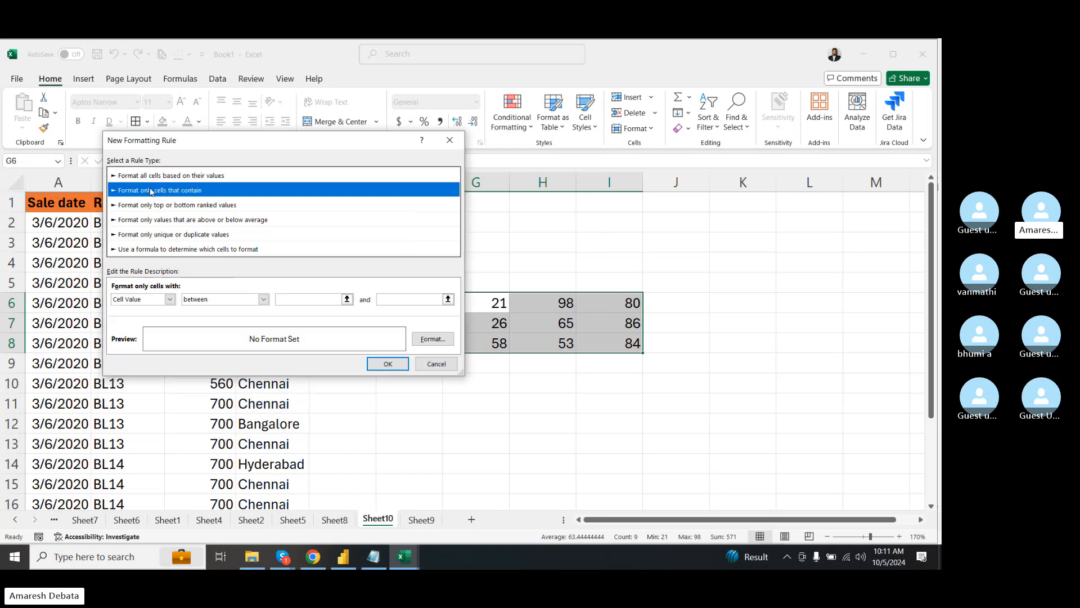
left_click(150, 205)
left_click(145, 220)
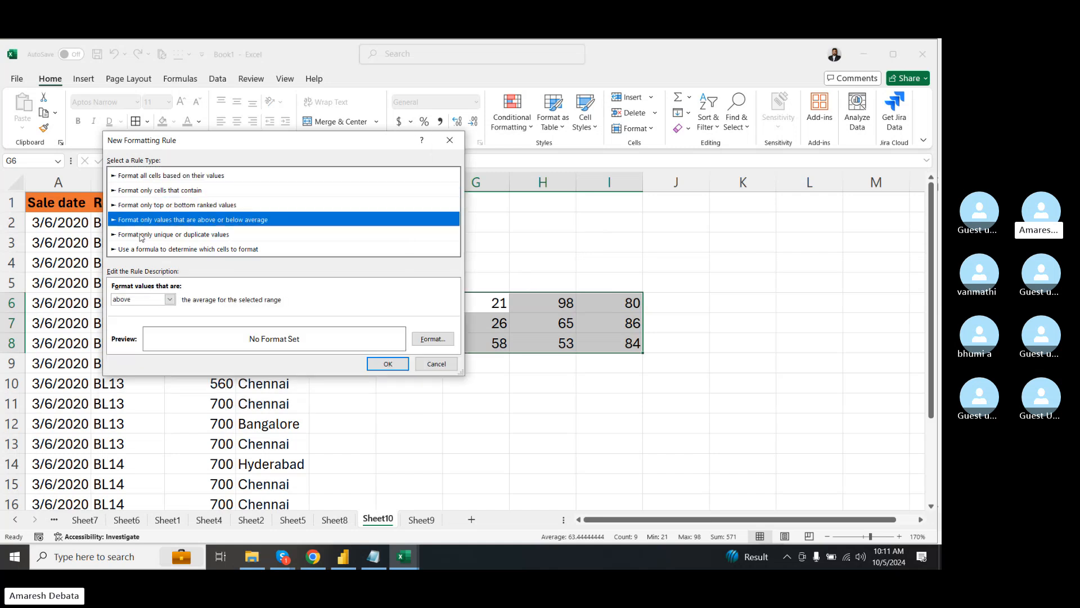
left_click(142, 235)
left_click(147, 178)
left_click(139, 191)
left_click(136, 206)
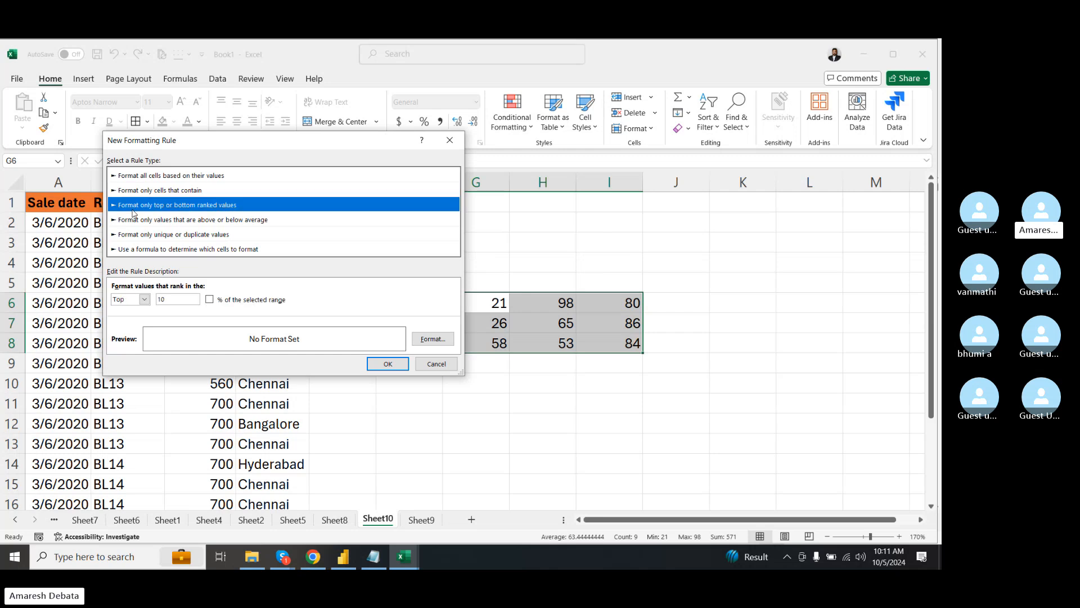
left_click(134, 220)
left_click(133, 235)
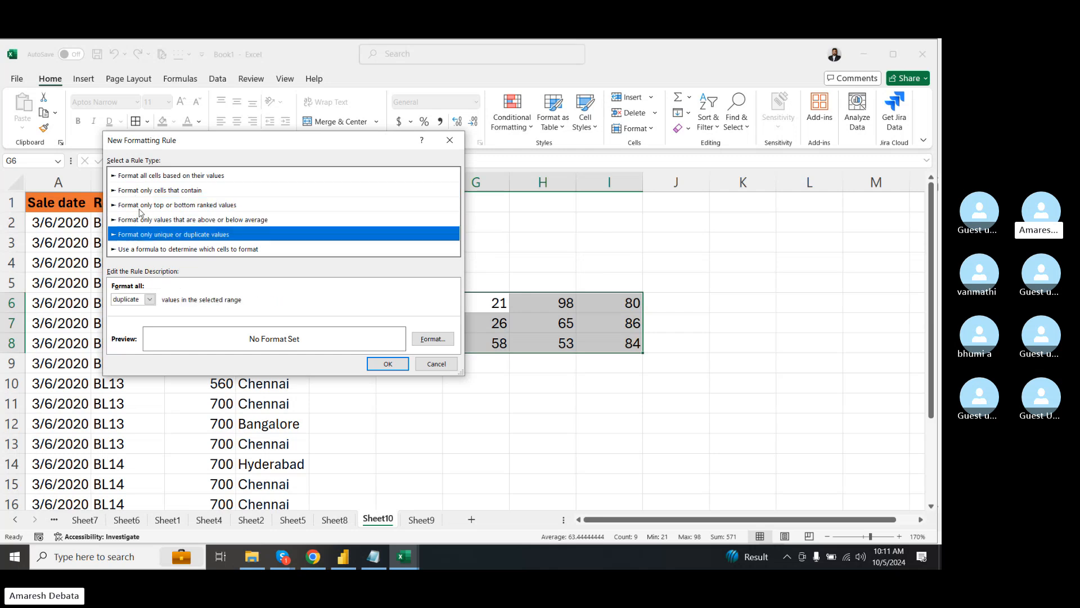
left_click(137, 176)
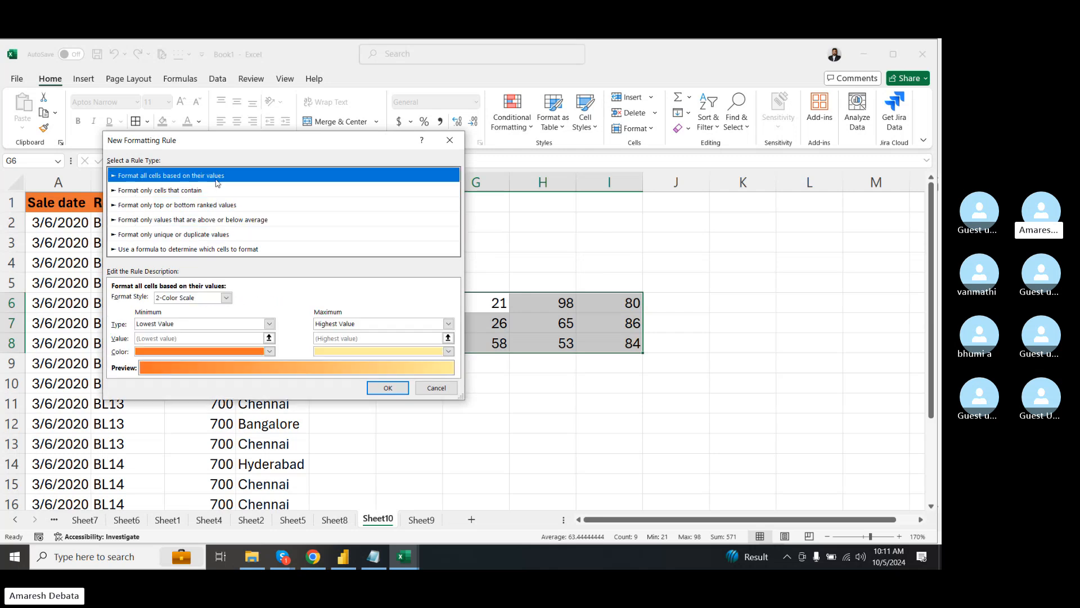
left_click(177, 192)
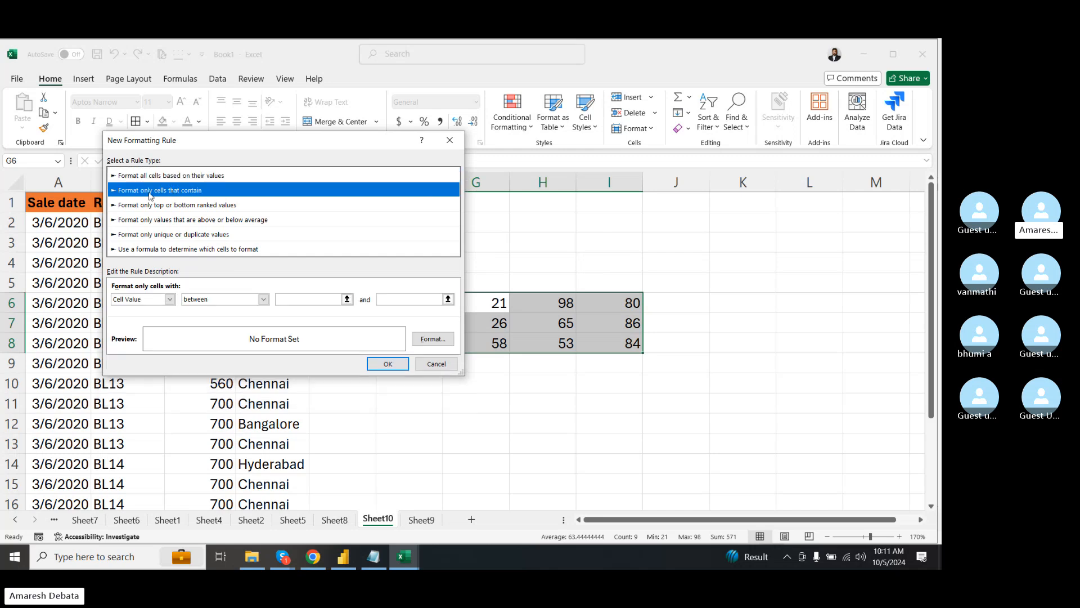
left_click(206, 209)
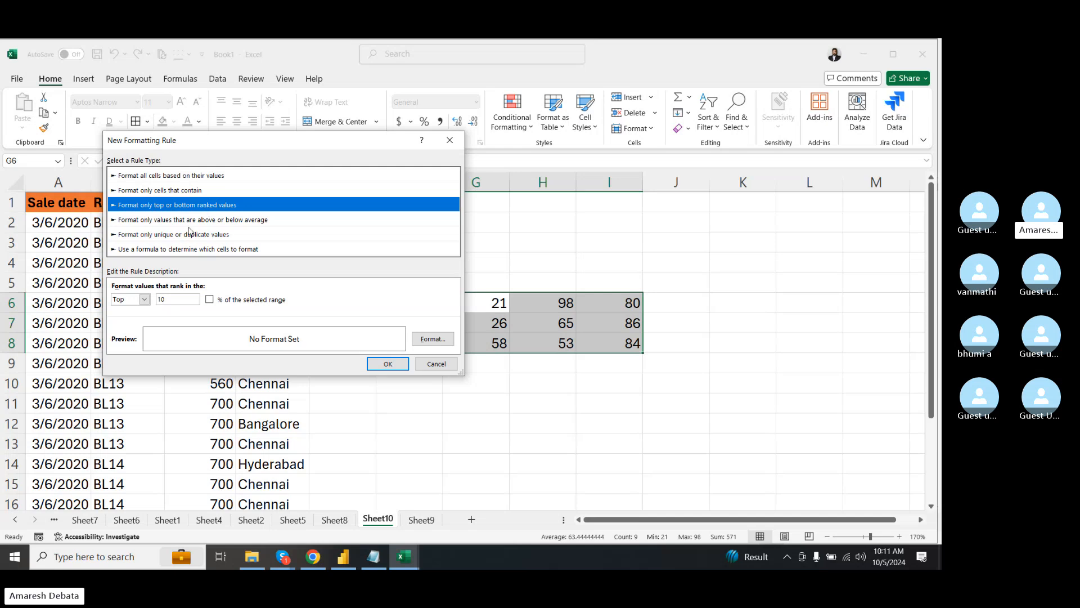
left_click(188, 223)
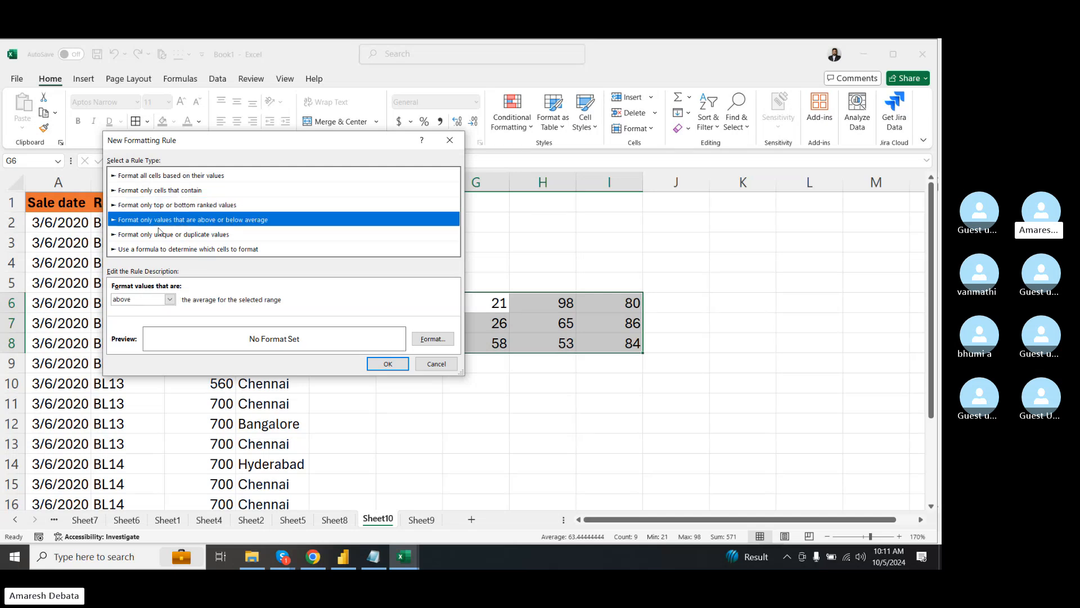
left_click(182, 238)
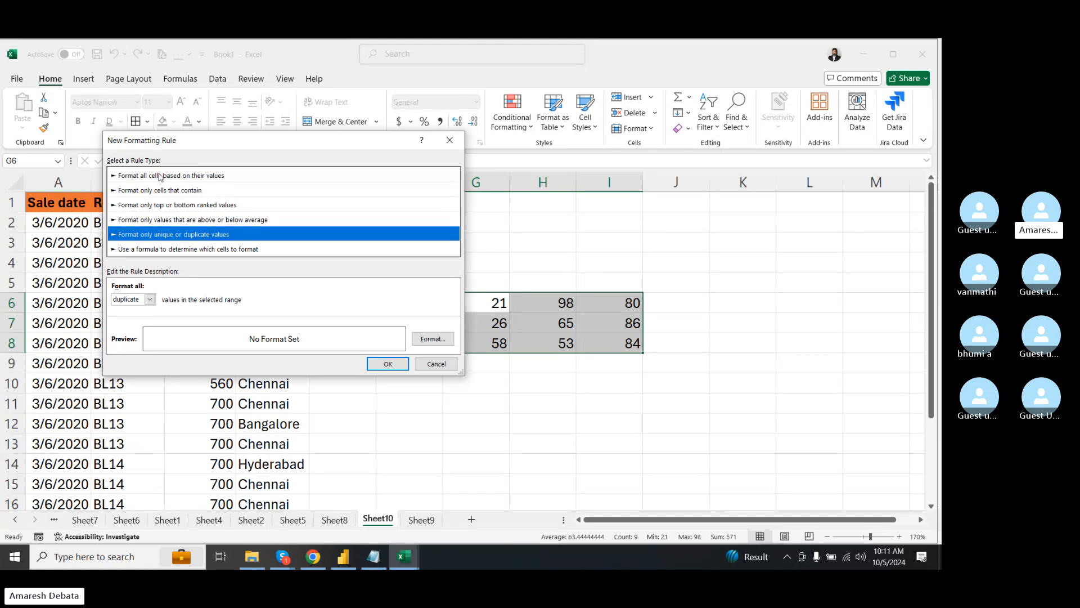
- Examine the minimum color and minimum type choices of the 2-Color Scale rule based on cell values
left_click(161, 176)
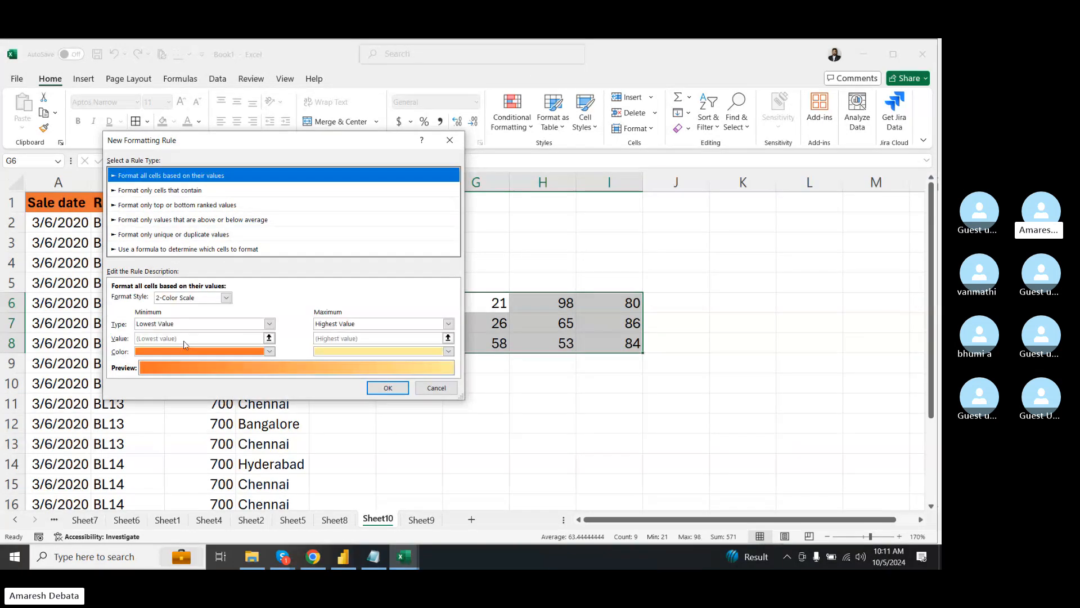
left_click(189, 351)
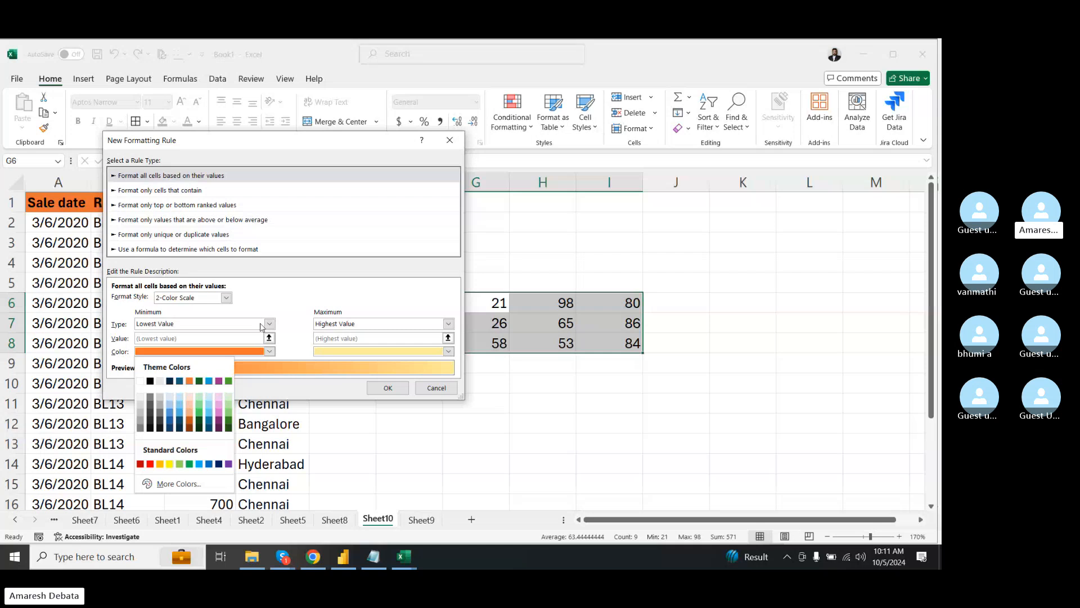
left_click(268, 325)
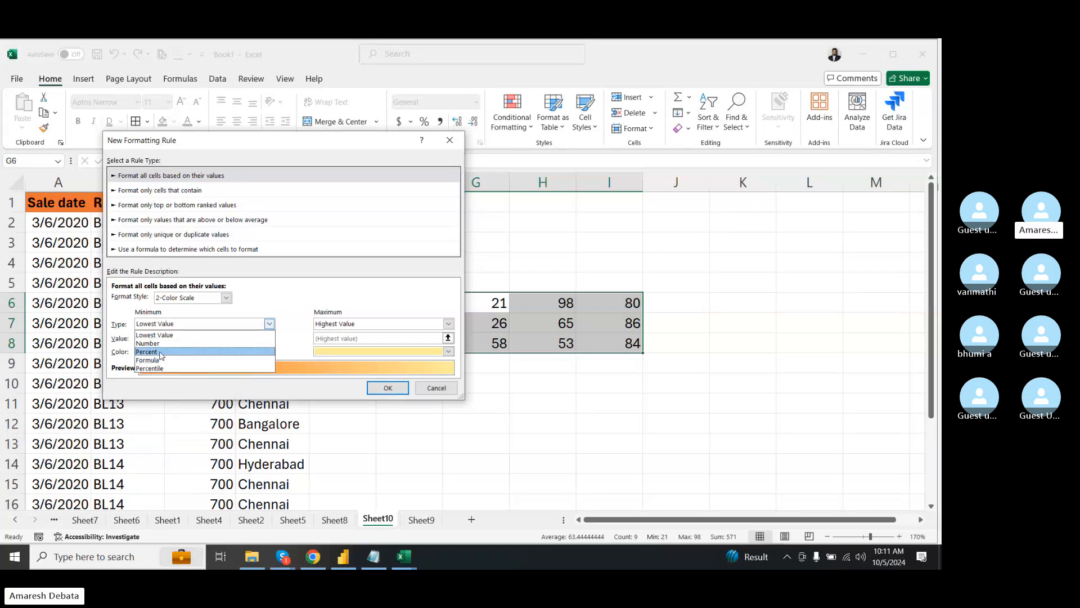
left_click(337, 302)
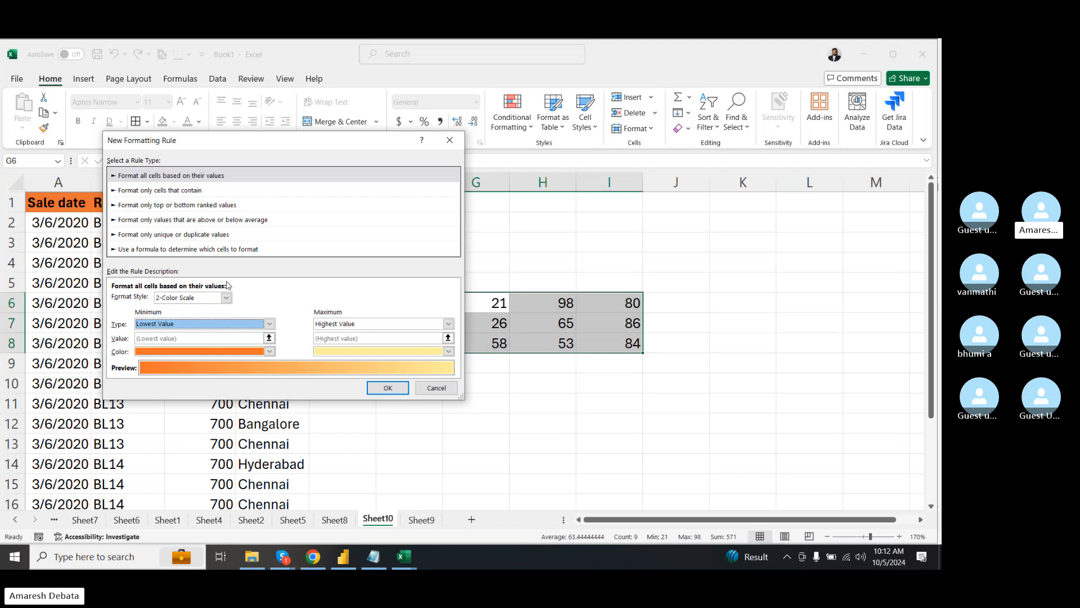
- Make the rule use a formula to determine which cells to format, with the formula =ISODD(G6)
left_click(167, 249)
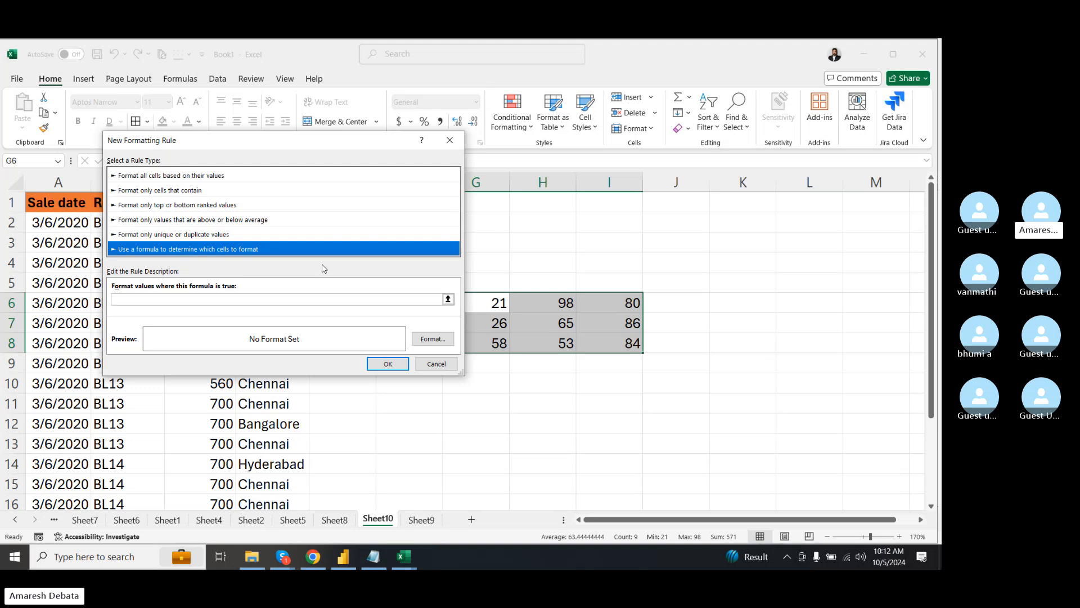
left_click(221, 300)
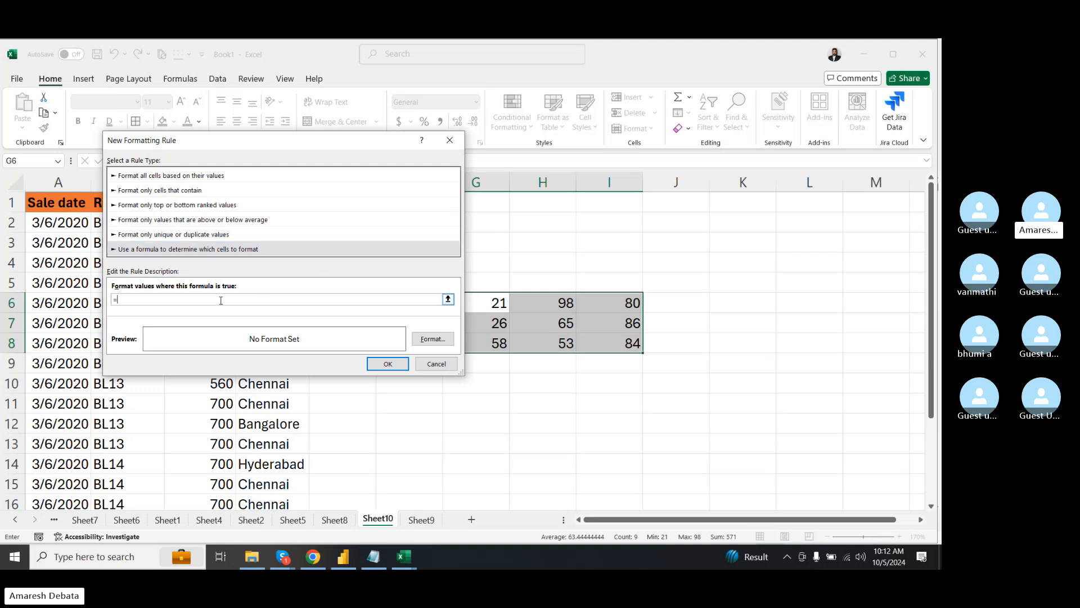
type("=ISODD(G6")
- Give the odd-number rule a bold font and a light green fill, and apply it to G6:I8
left_click(432, 338)
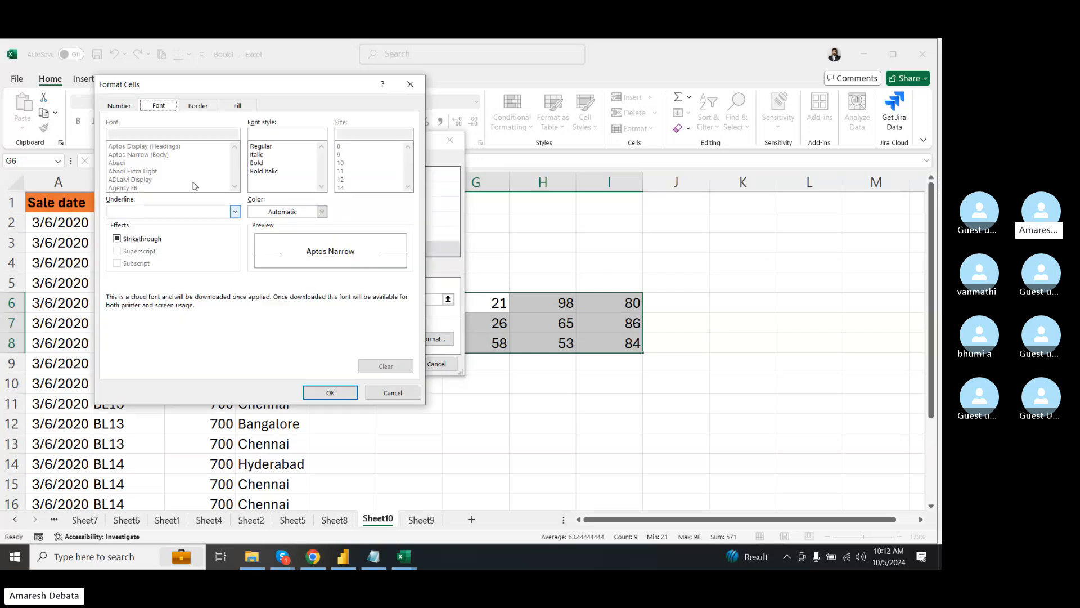
left_click(302, 163)
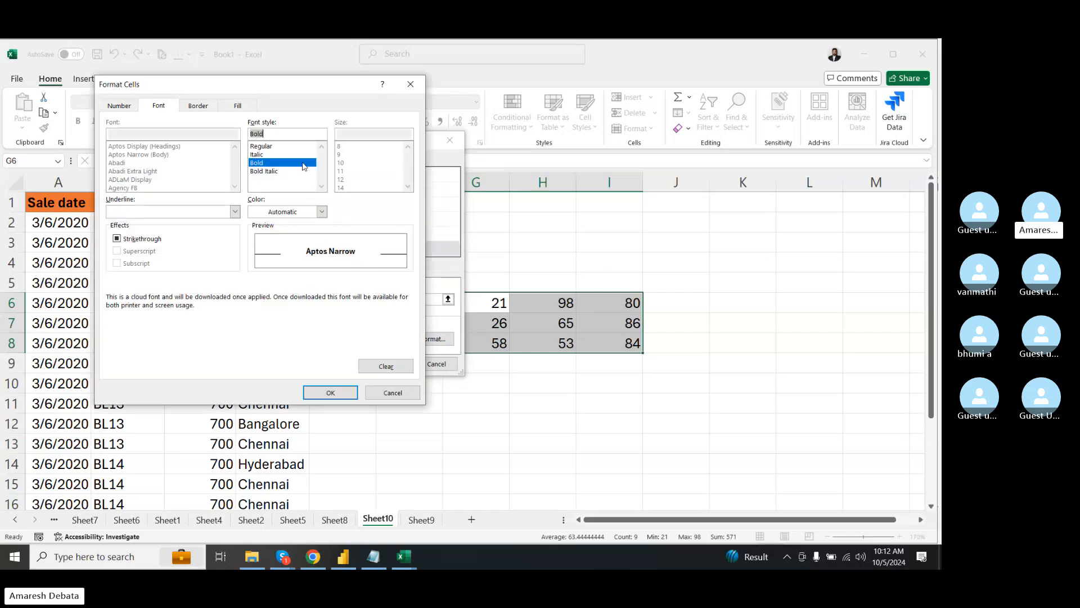
left_click(241, 105)
left_click(183, 176)
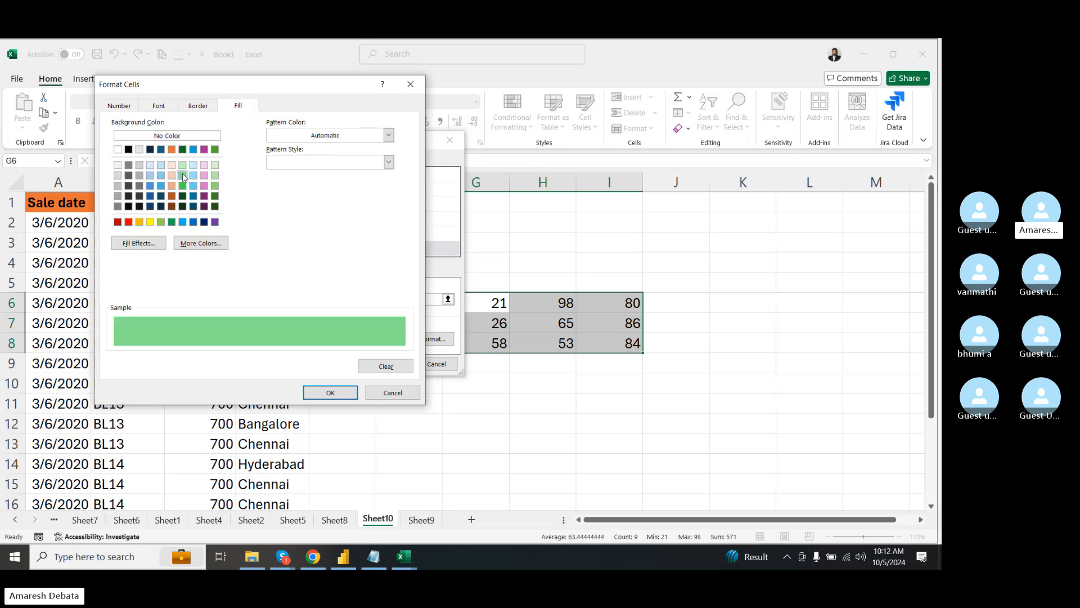
left_click(322, 392)
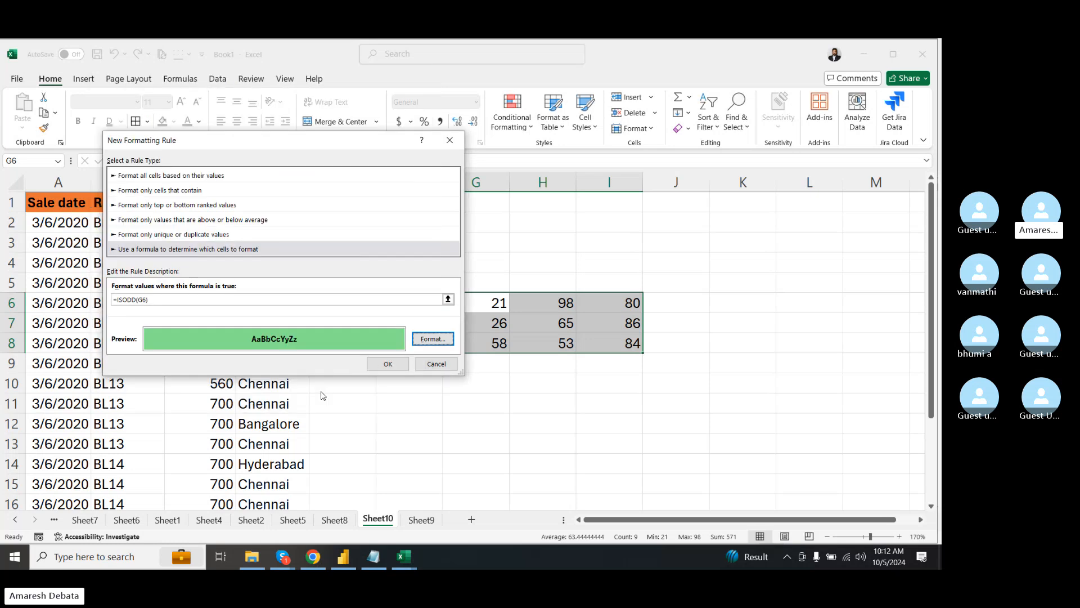
left_click(384, 362)
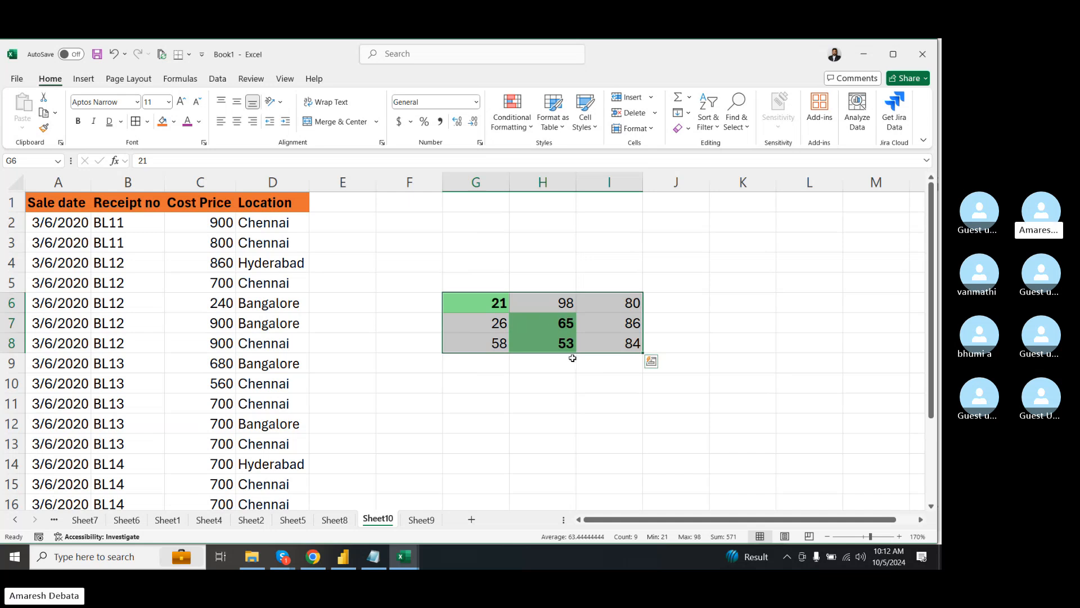
left_click(599, 315)
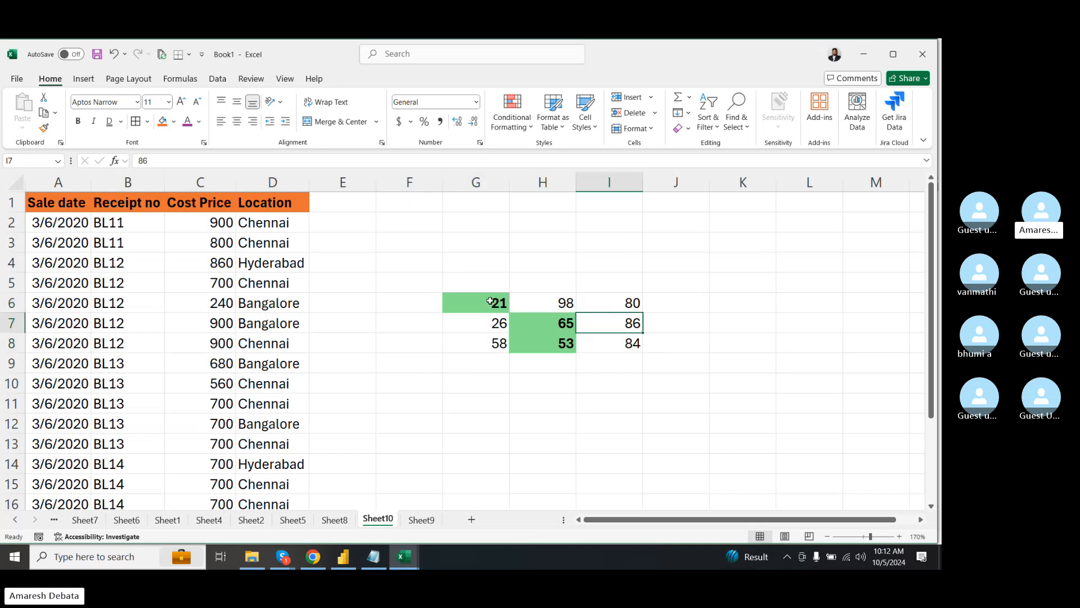
left_click_drag(490, 301, 615, 340)
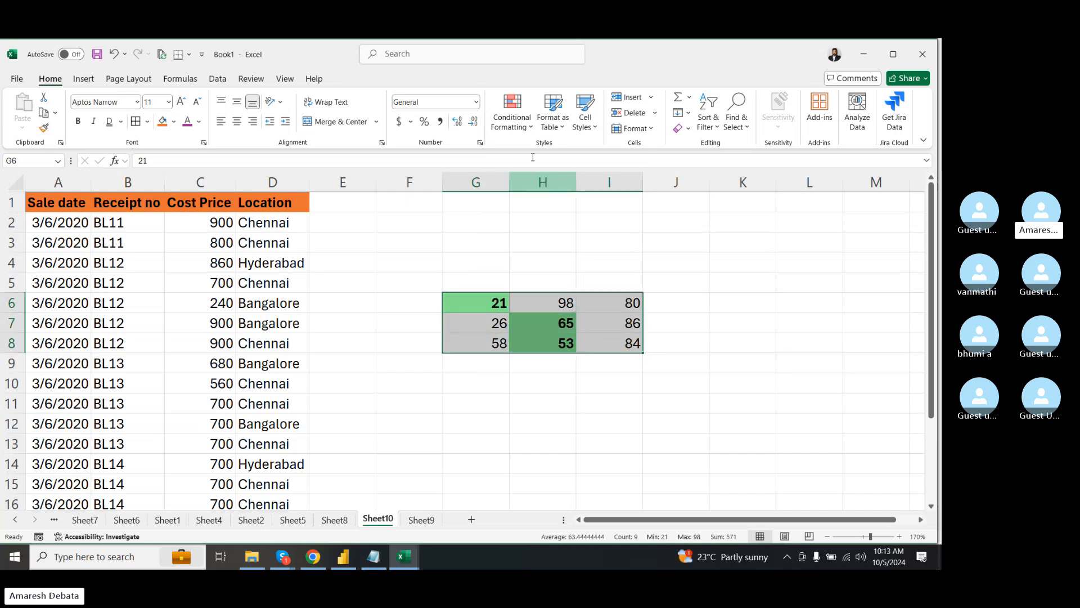
left_click(512, 115)
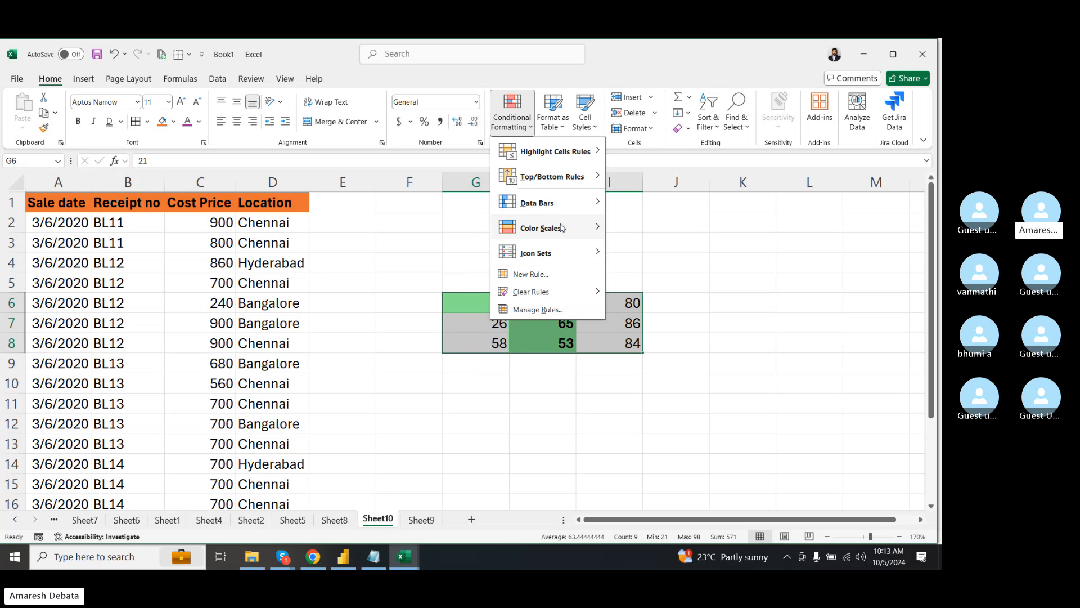
left_click(526, 276)
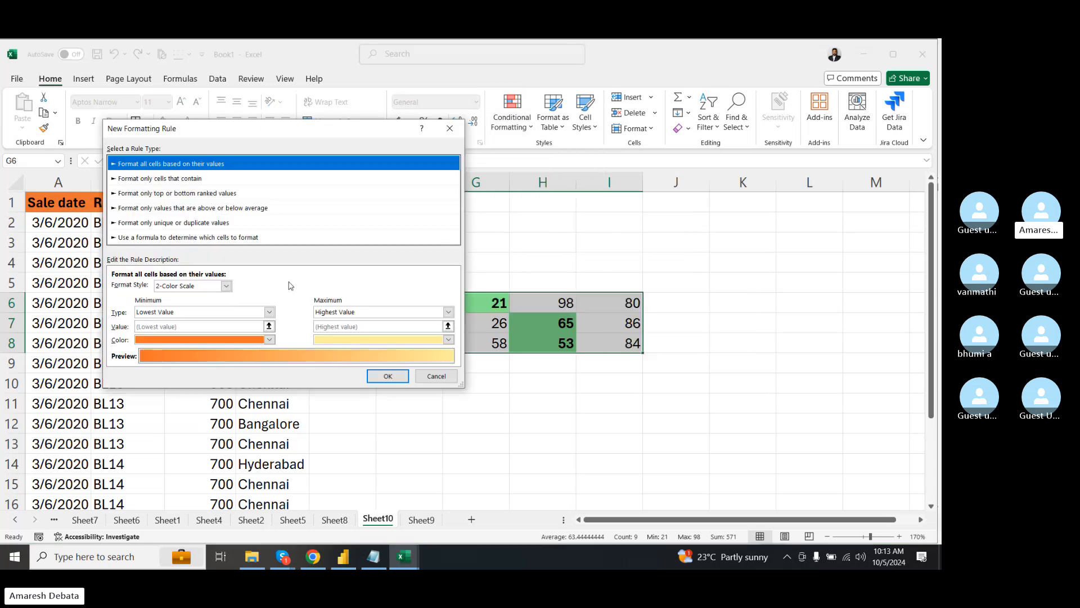
left_click(138, 239)
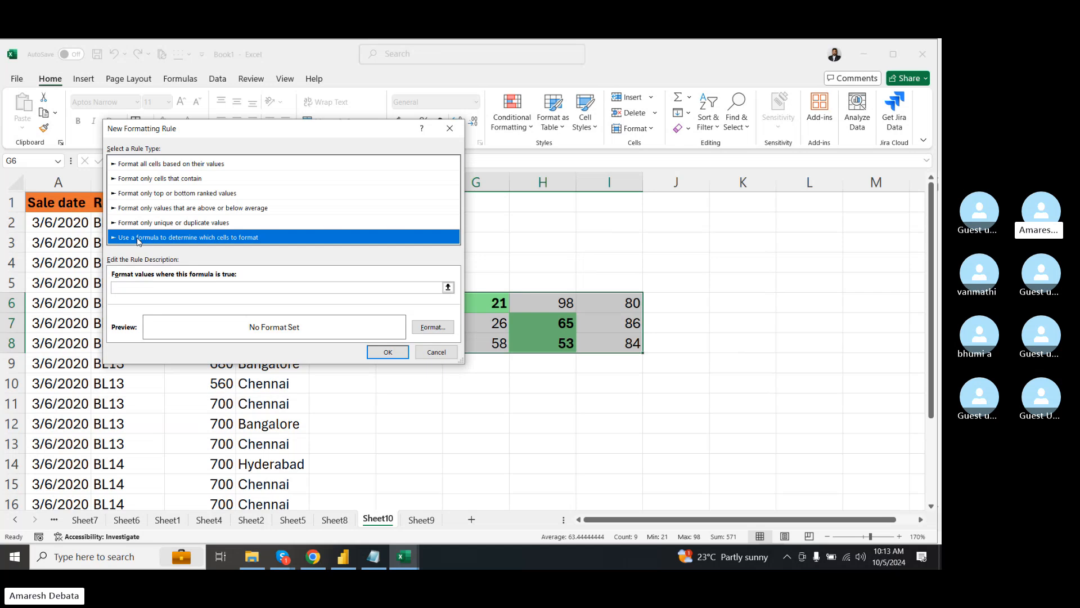
left_click_drag(224, 130, 145, 125)
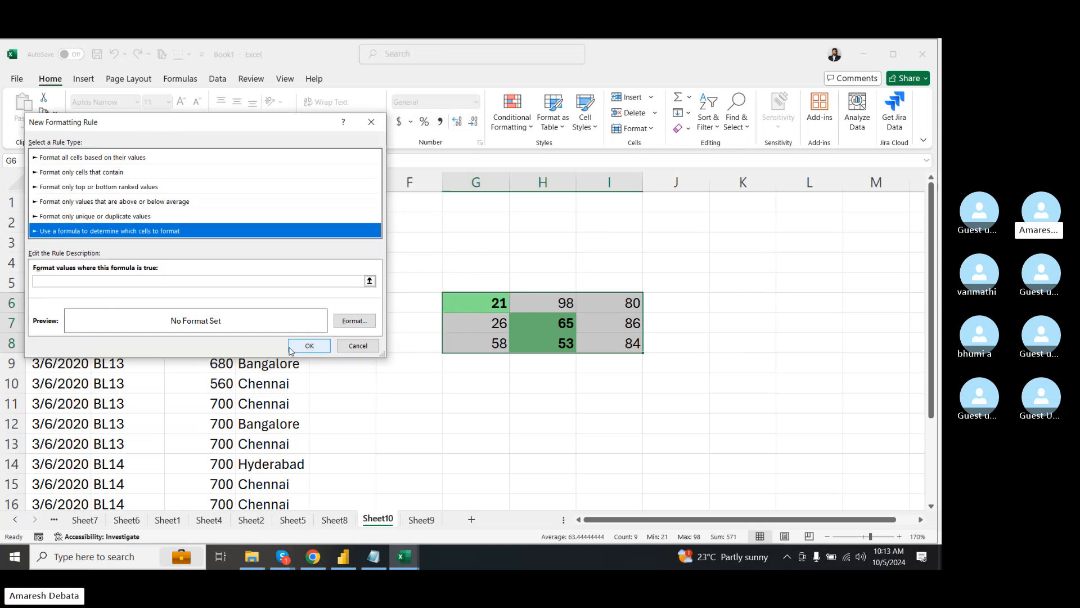
left_click(354, 342)
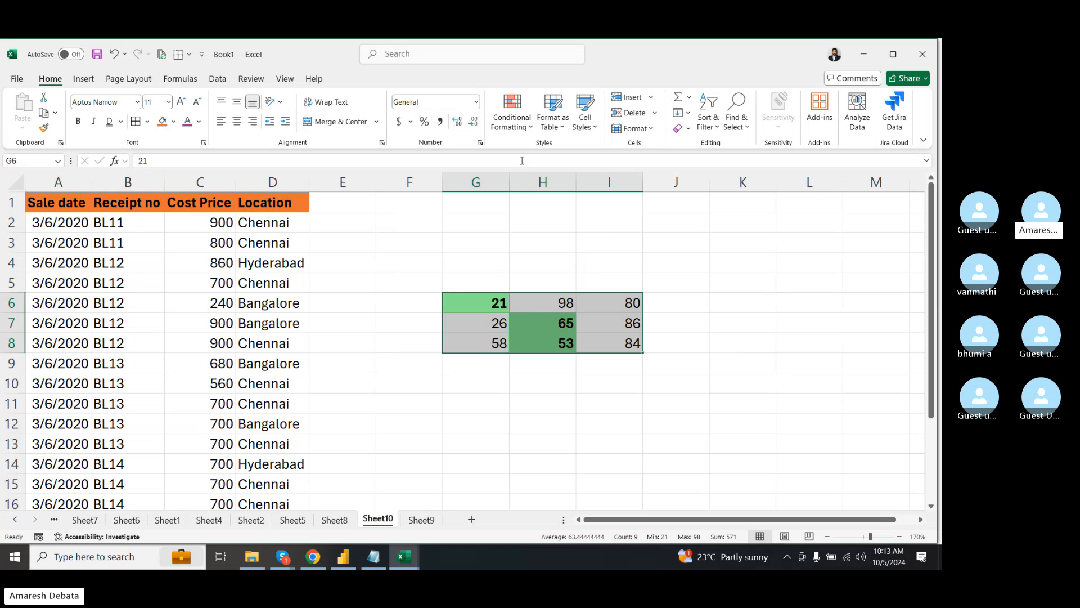
- Examine the odd-number rule for G6:I8 in the Conditional Formatting Rules Manager, moving the dialog clear of the numbers
left_click(528, 128)
left_click(529, 308)
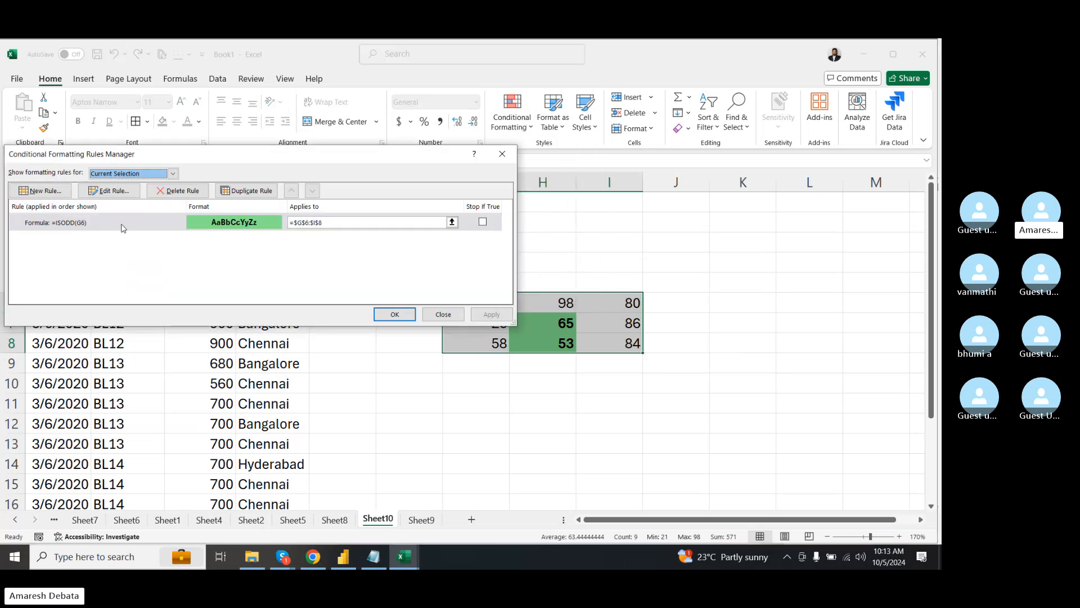
left_click(95, 224)
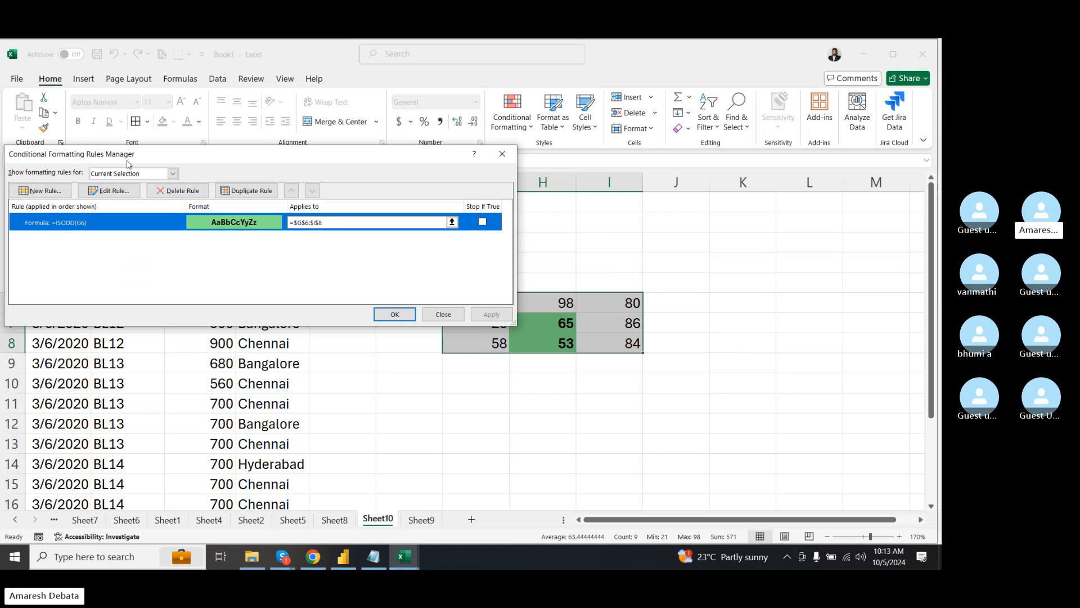
left_click(502, 154)
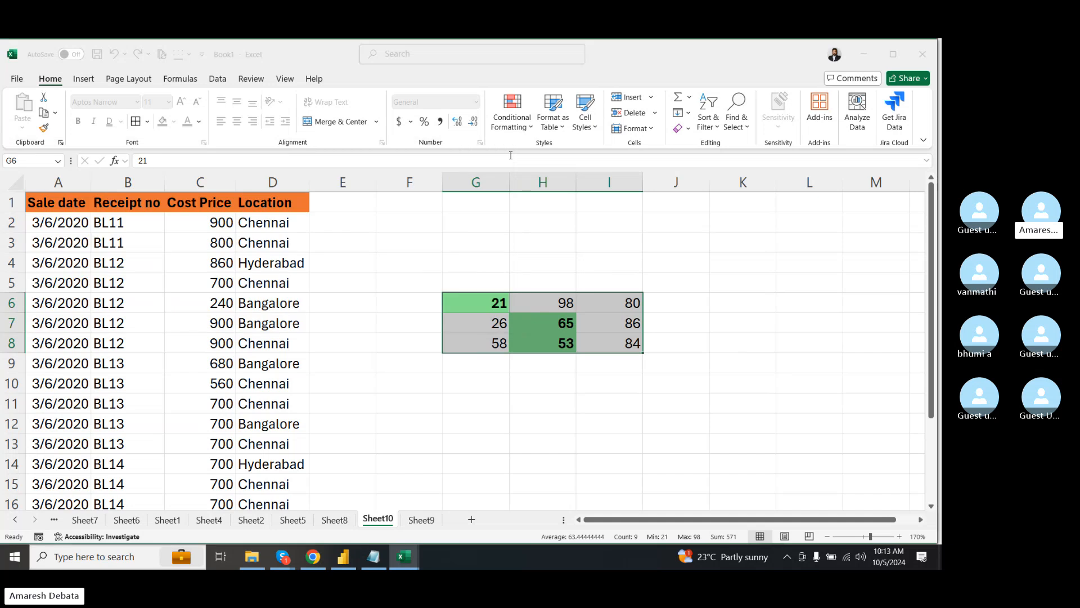
left_click(512, 113)
left_click(532, 310)
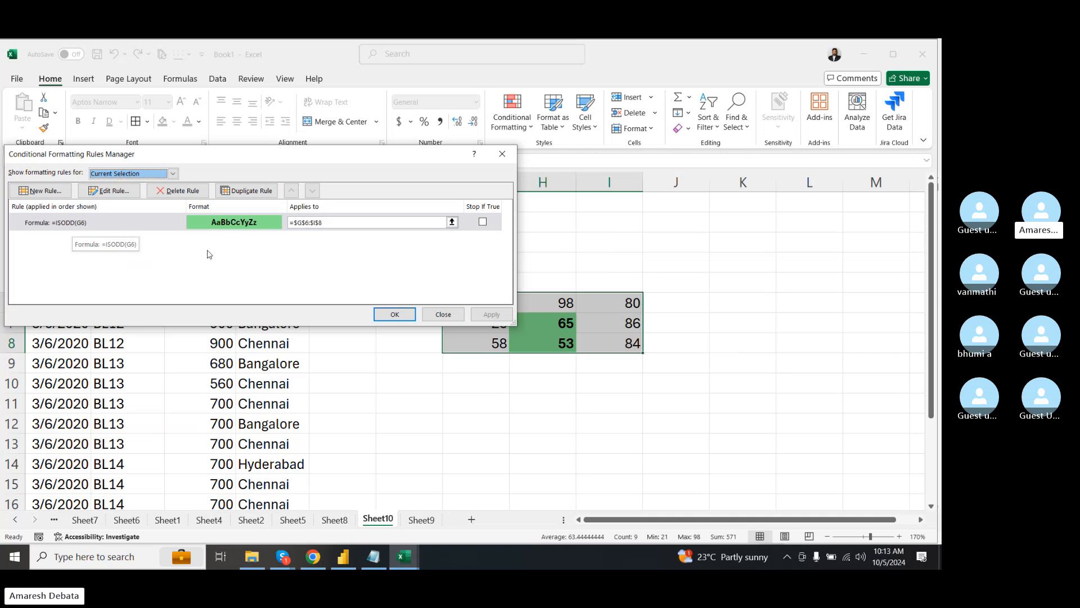
left_click_drag(241, 159, 239, 77)
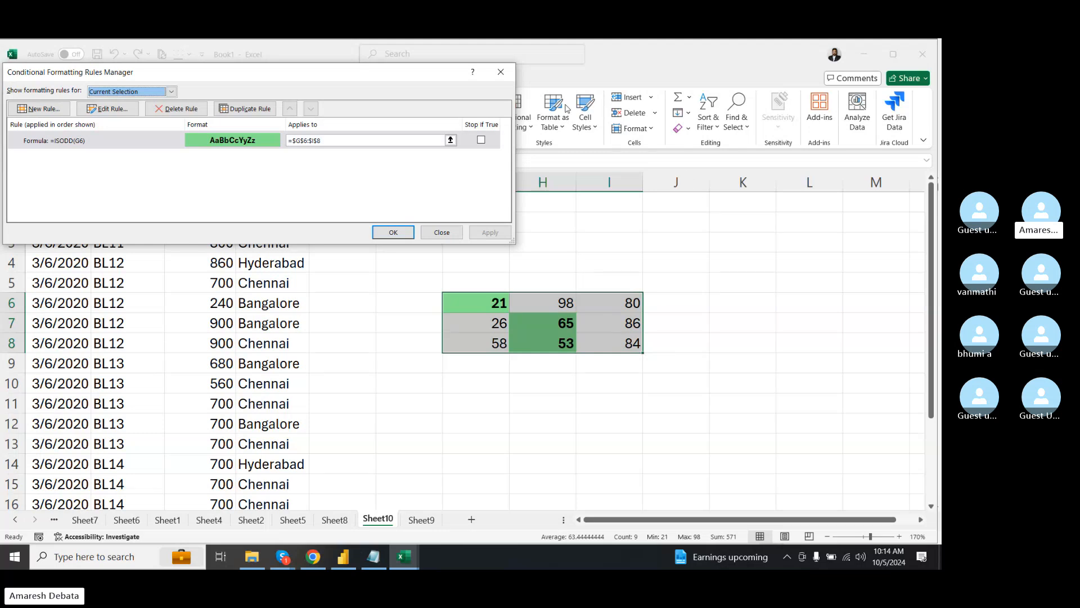
- Close the rules manager and examine the Highlight Cells Rules and Icon Sets choices of conditional formatting
left_click(501, 72)
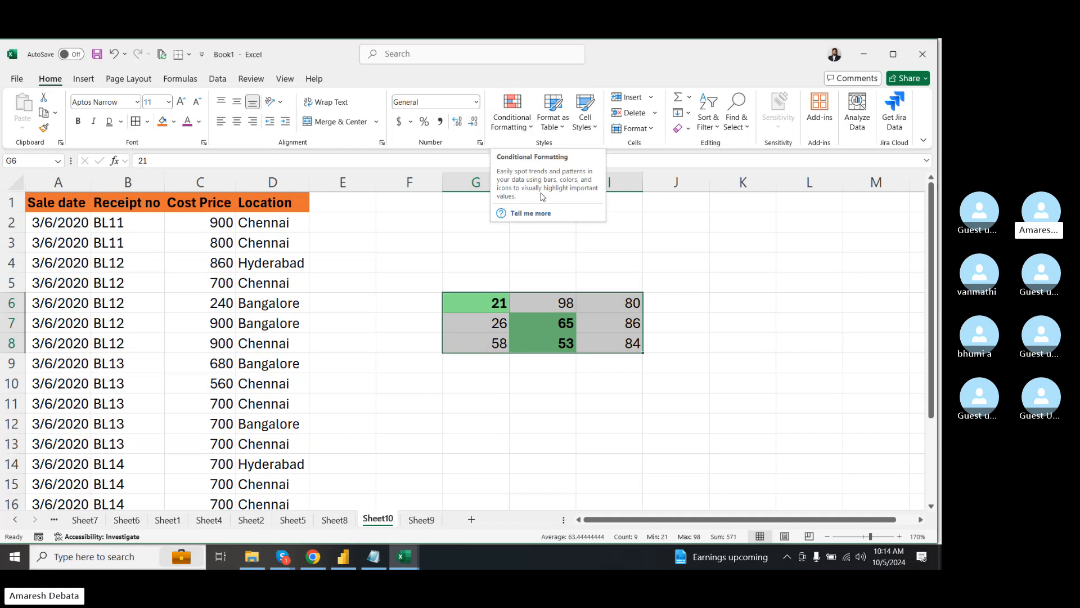
left_click(523, 121)
mouse_move(565, 157)
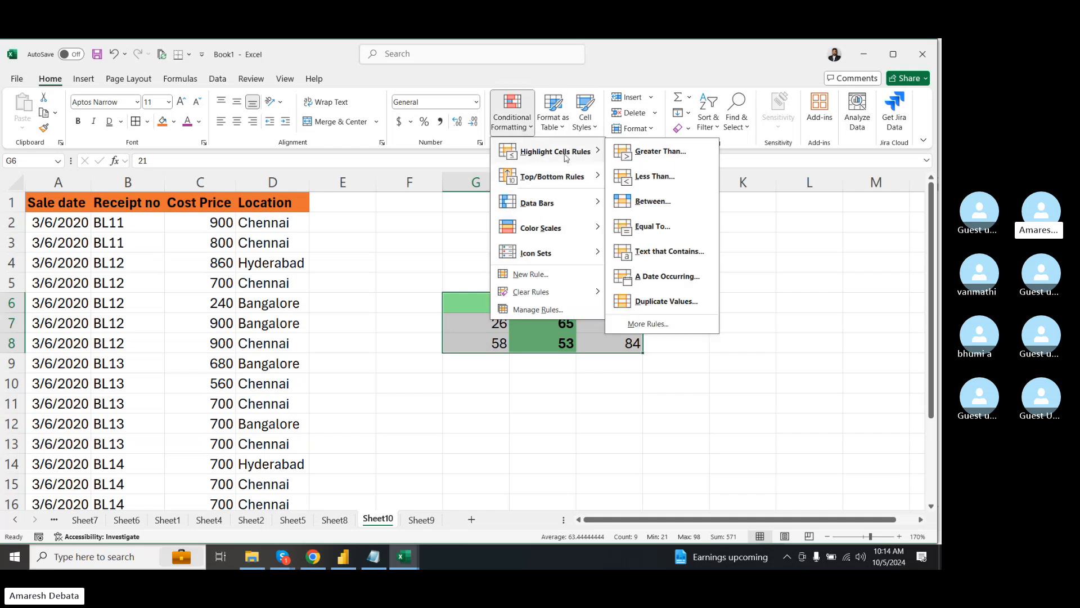
mouse_move(548, 253)
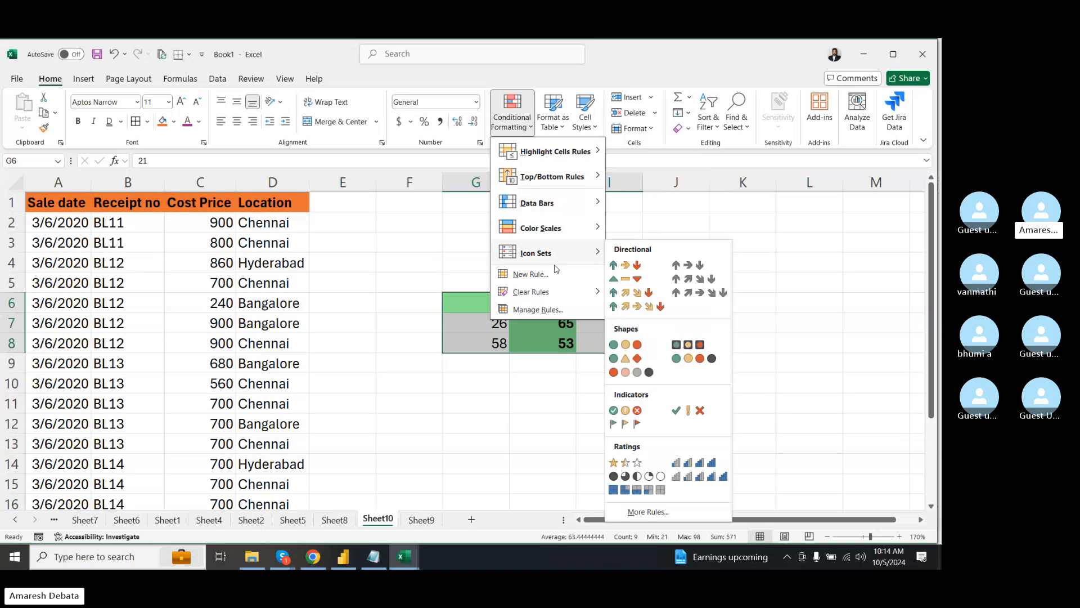
left_click(410, 256)
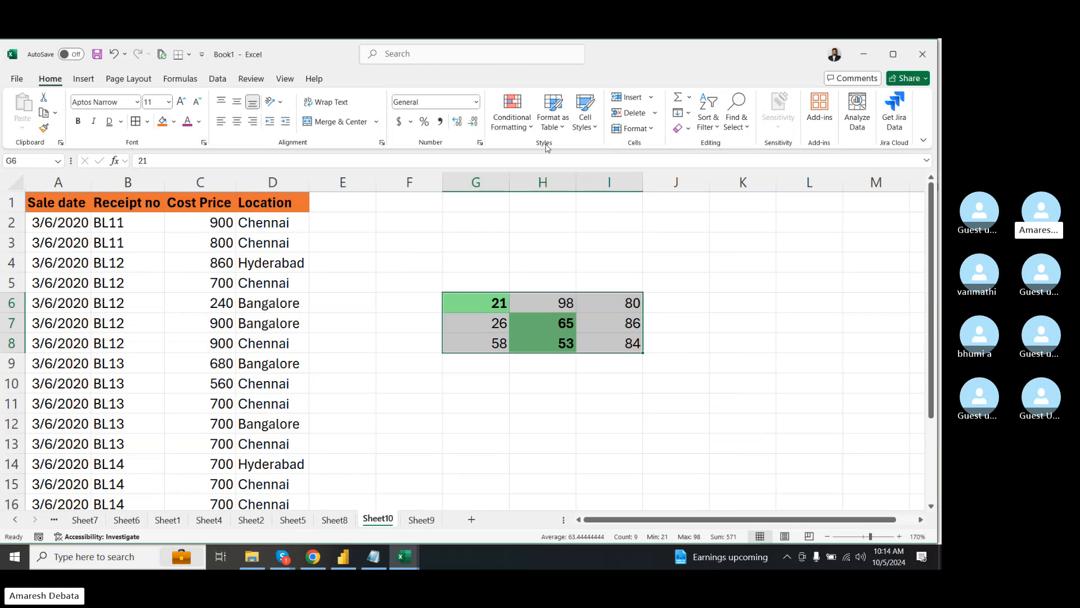
- Examine the light, medium and dark table styles offered by Format as Table
left_click(559, 122)
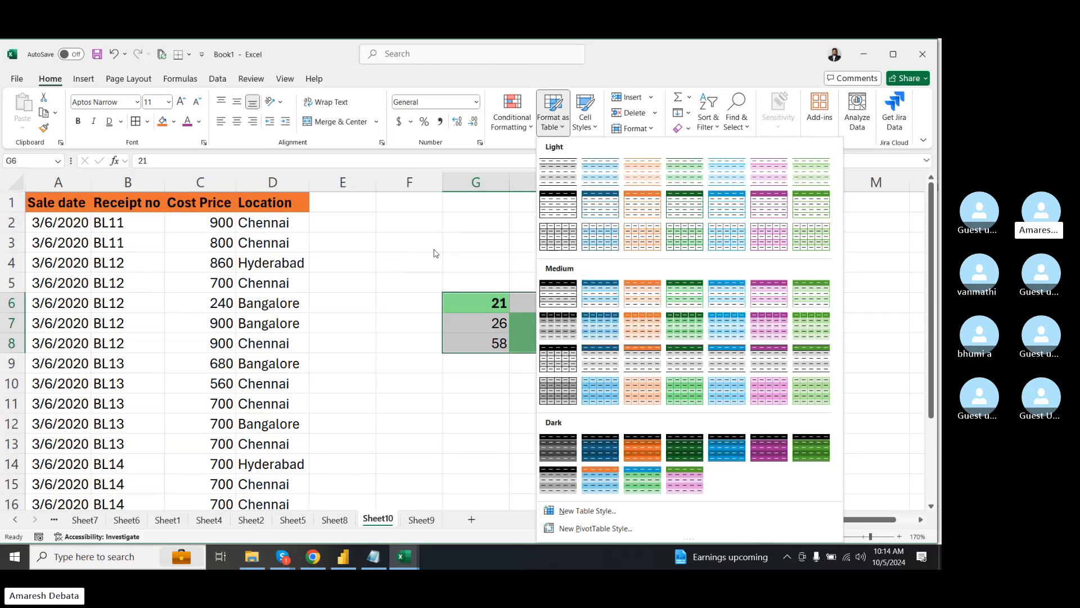
left_click(397, 240)
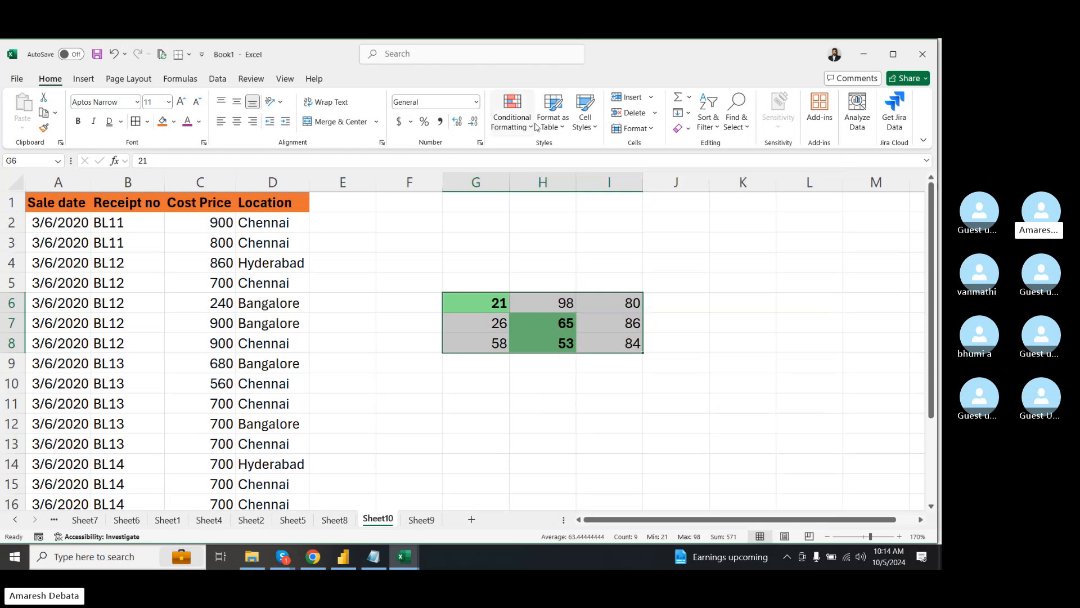
left_click(551, 129)
left_click(410, 229)
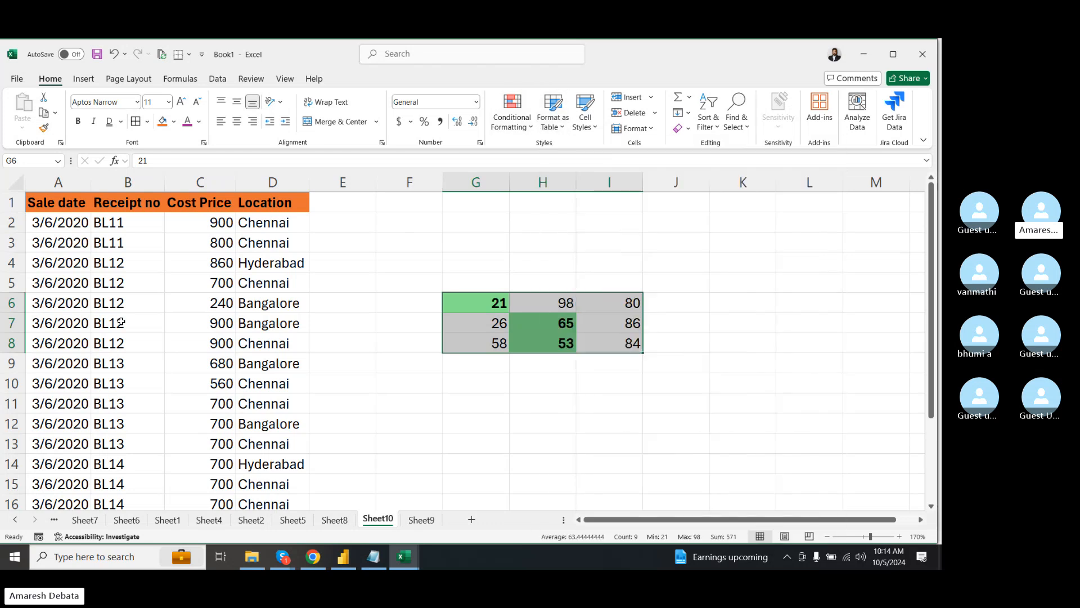
left_click(53, 195)
left_click_drag(53, 195, 256, 477)
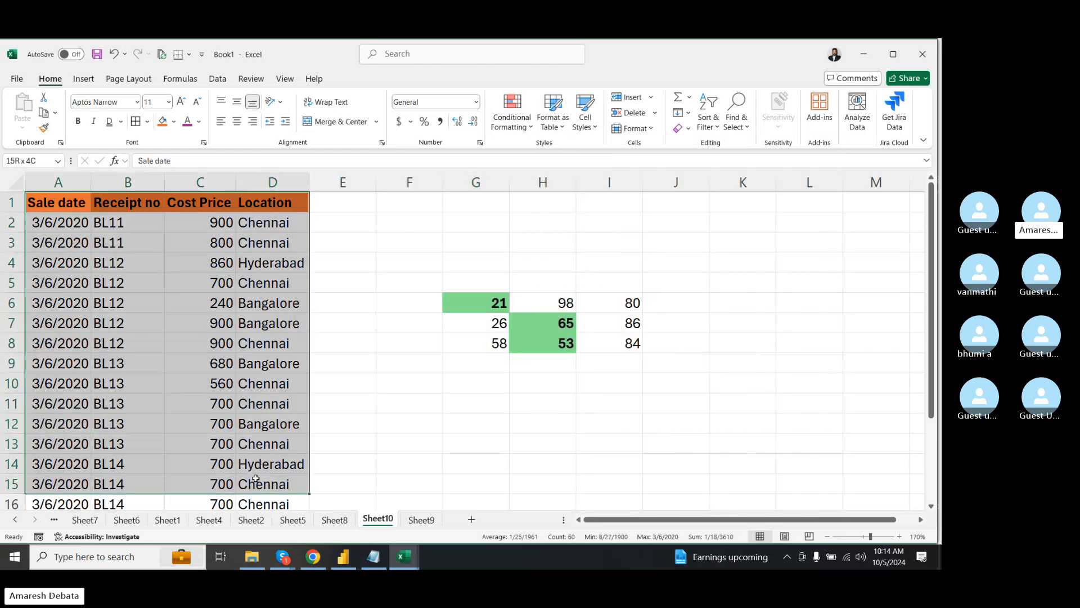
left_click(400, 420)
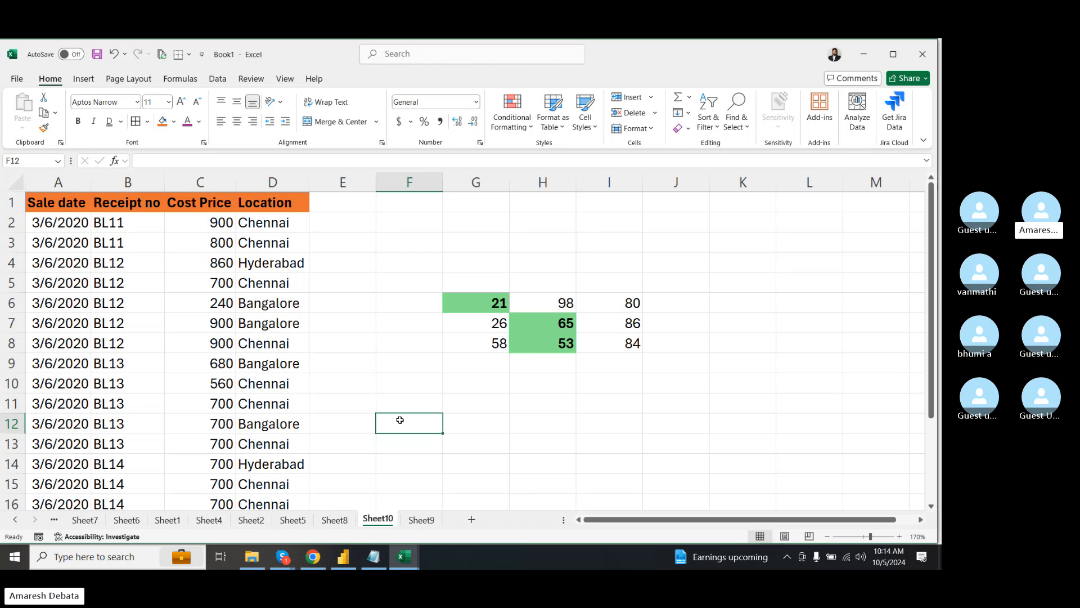
left_click(244, 300)
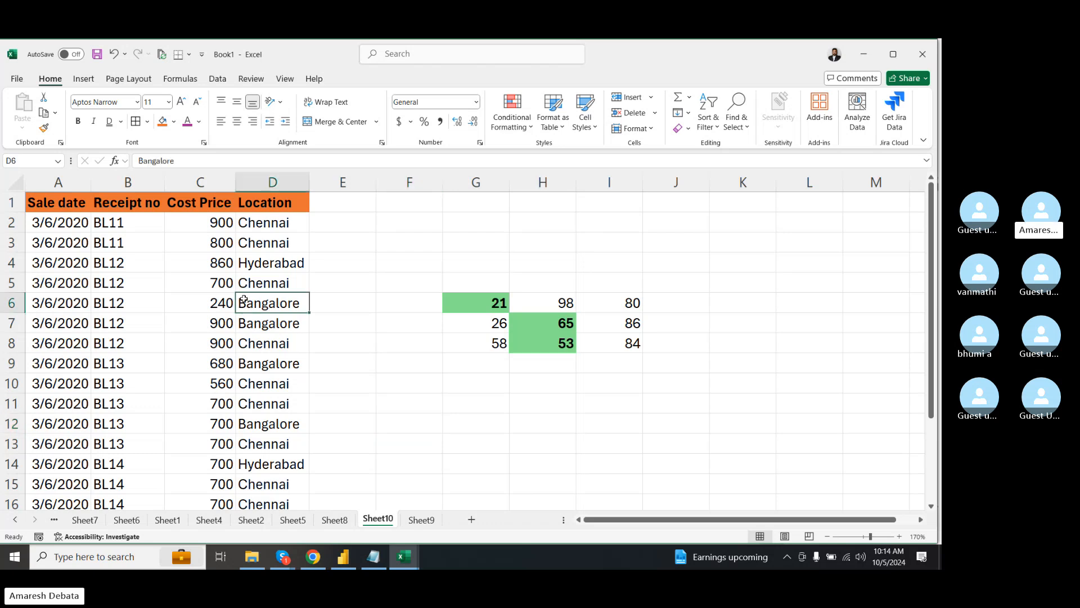
left_click(194, 272)
left_click(106, 285)
left_click(218, 276)
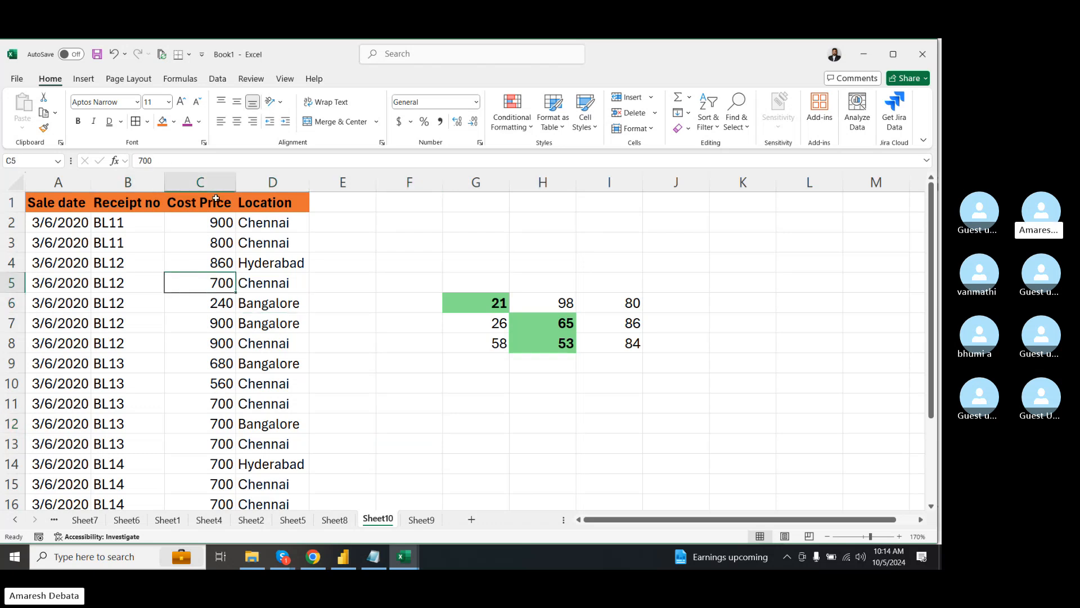
left_click(41, 206)
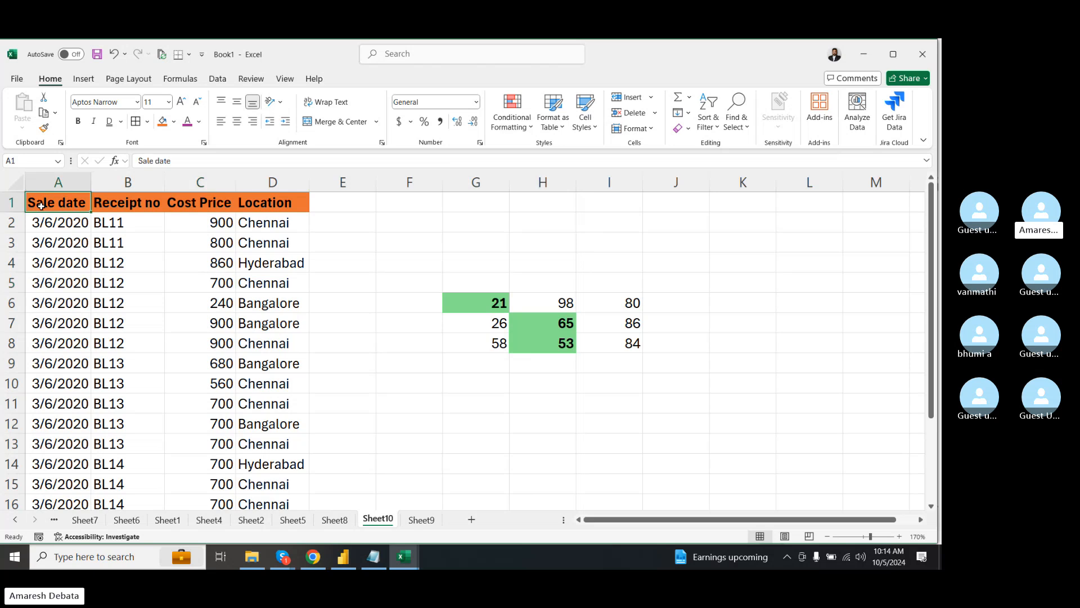
left_click_drag(41, 205, 281, 404)
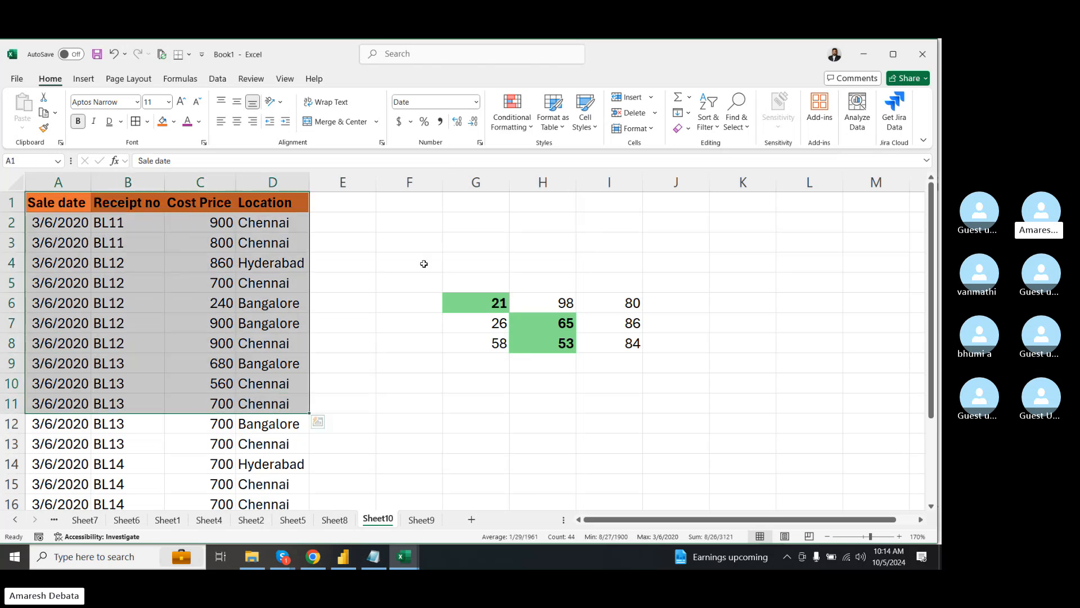
left_click(386, 278)
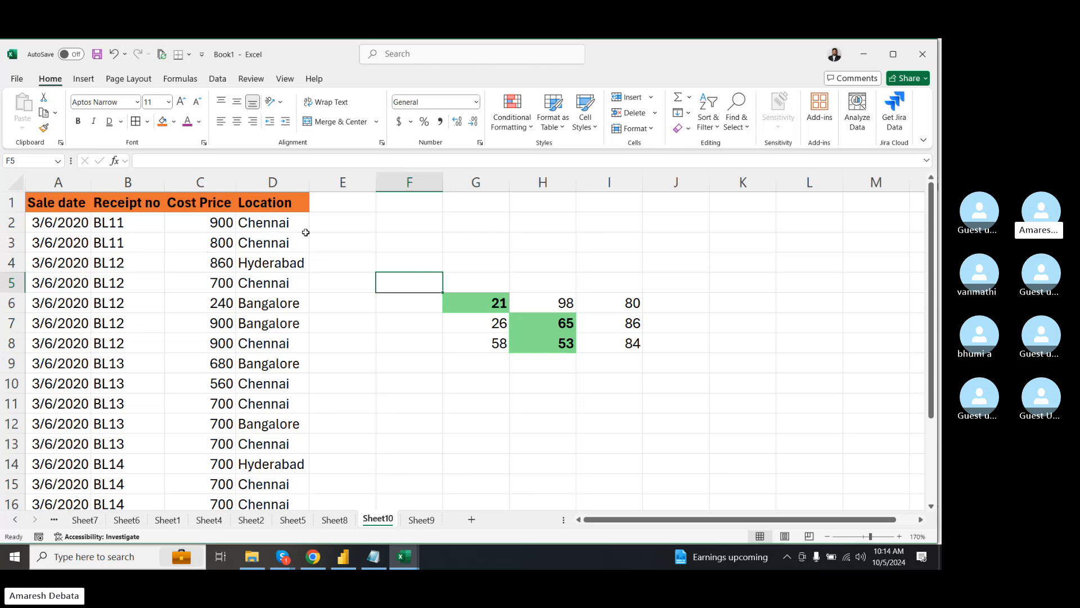
left_click(340, 242)
left_click(78, 207)
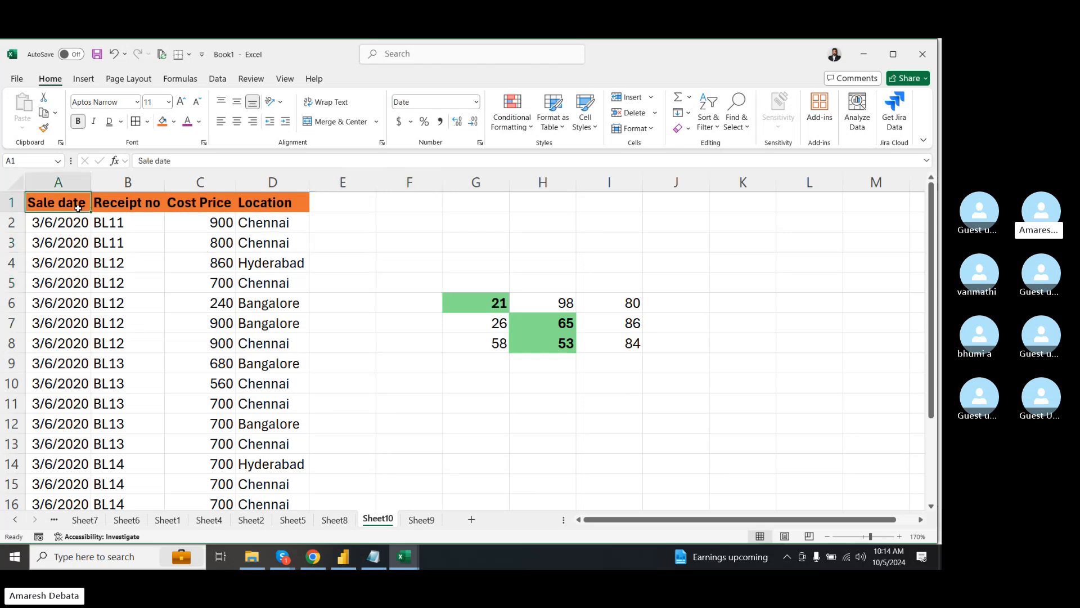
- Clear the contents of the BL14 sales rows in A14:D16
left_click(44, 468)
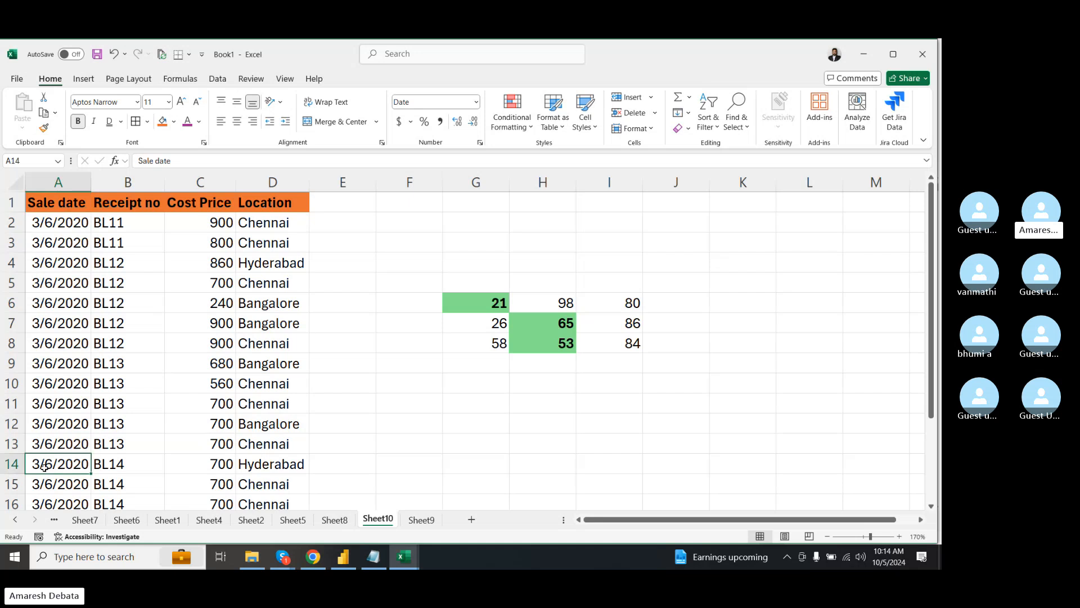
key("shift+Right")
key("shift+Right")
key("shift+Right")
key("shift+Down")
key("shift+Down")
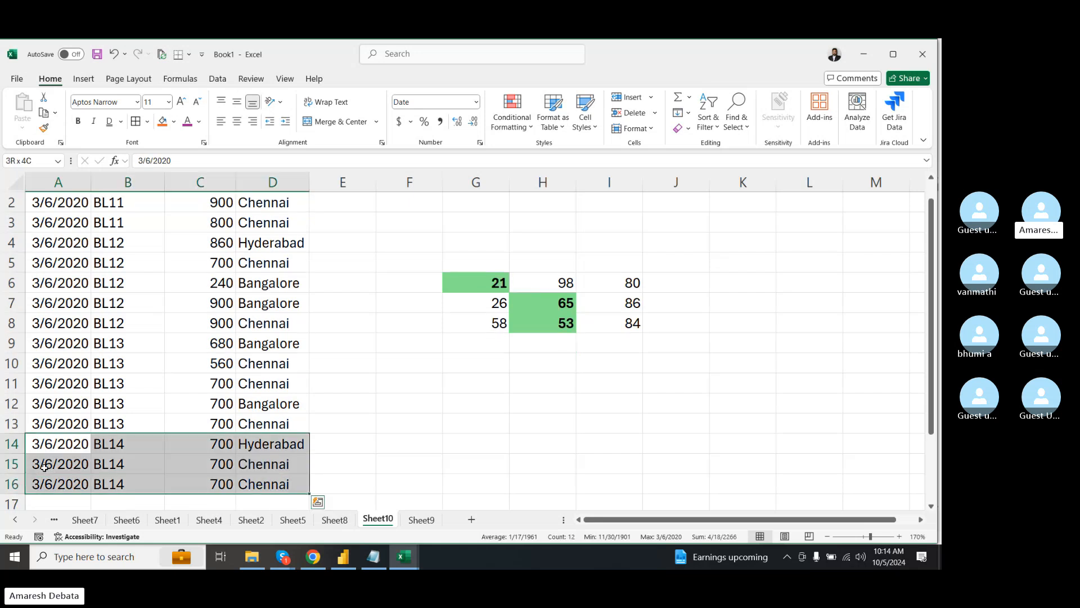
key("Delete")
scroll(50, 182, "up", 1)
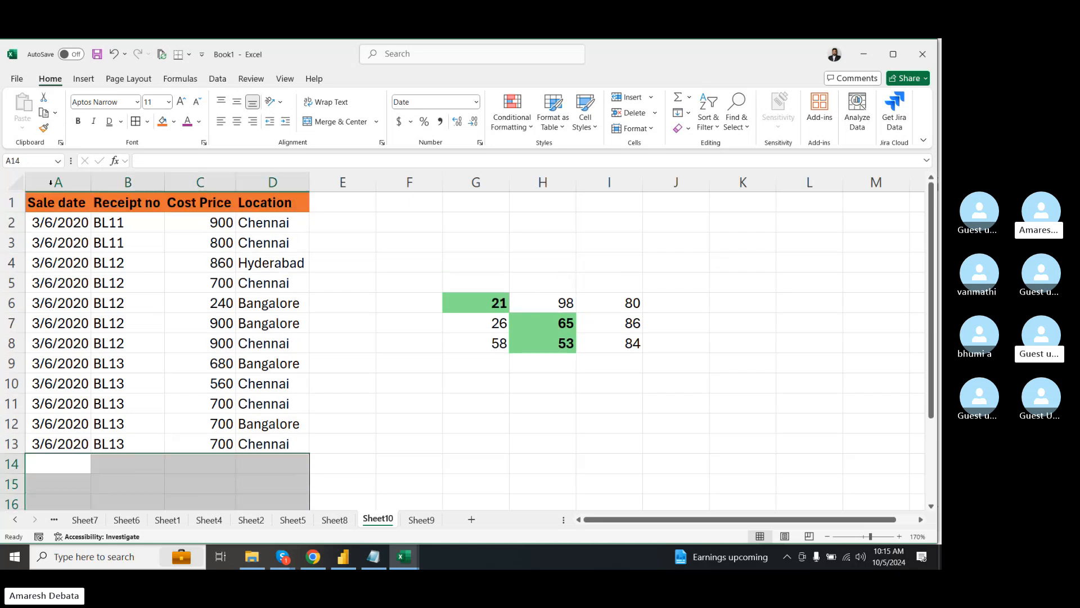
- Convert the sales data in A1:D13 into a table with headers
left_click_drag(51, 206, 256, 439)
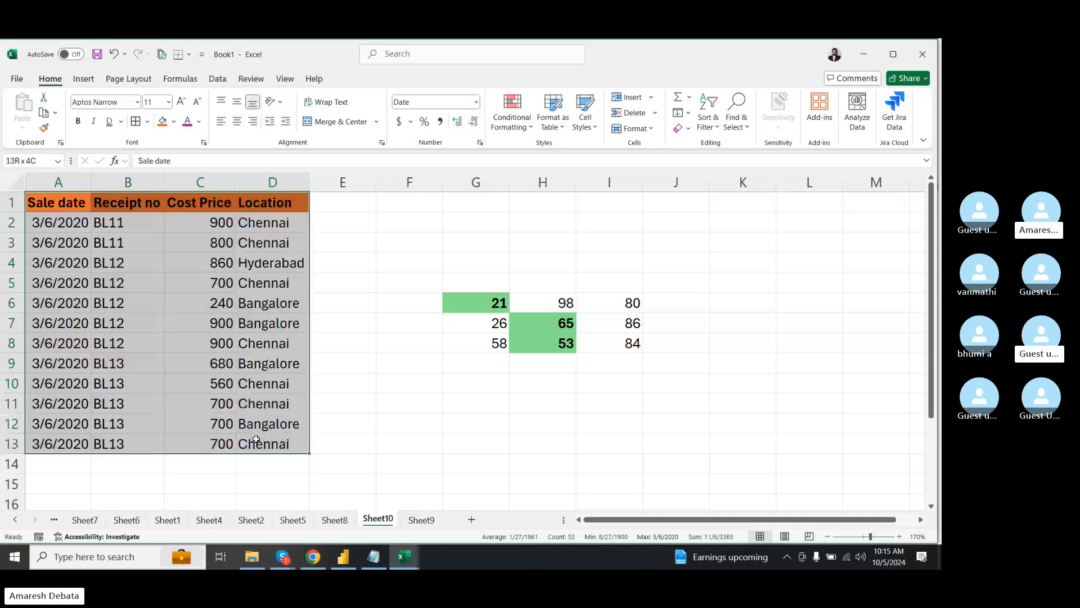
left_click(83, 78)
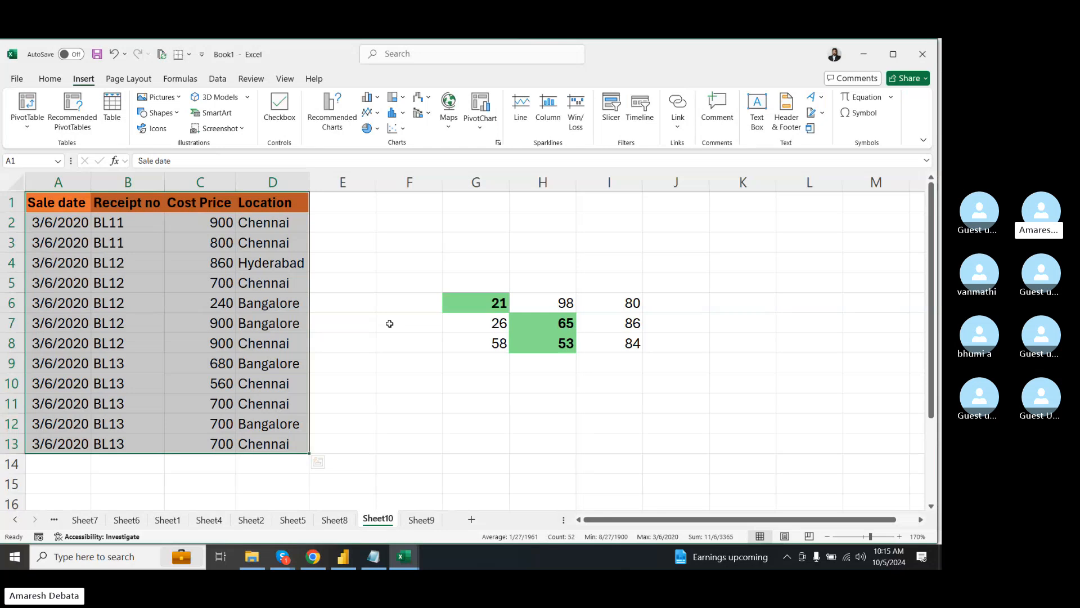
key("ctrl+t")
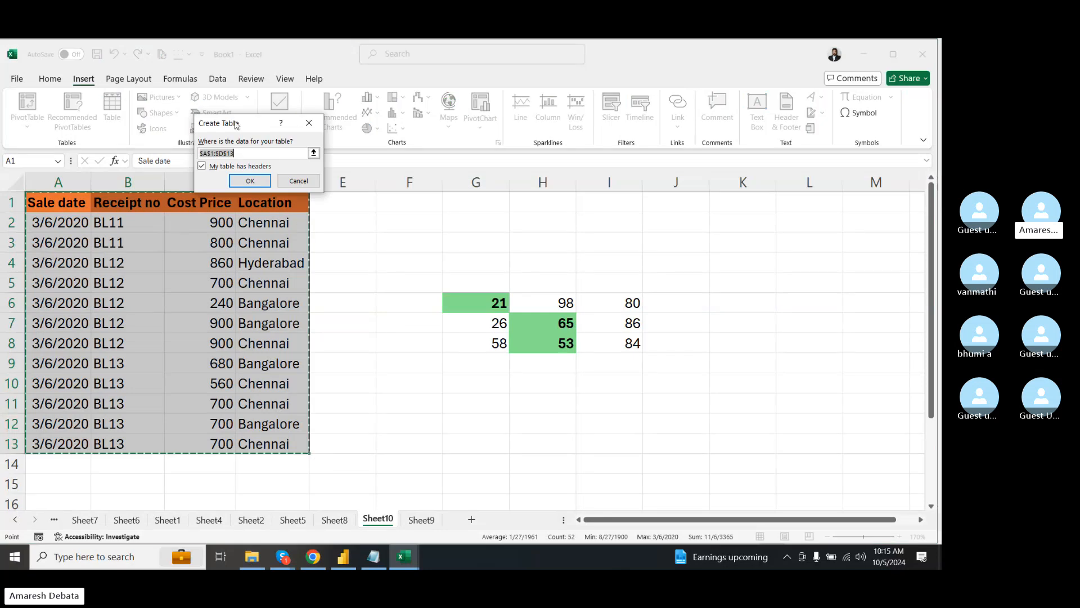
left_click_drag(235, 125, 373, 218)
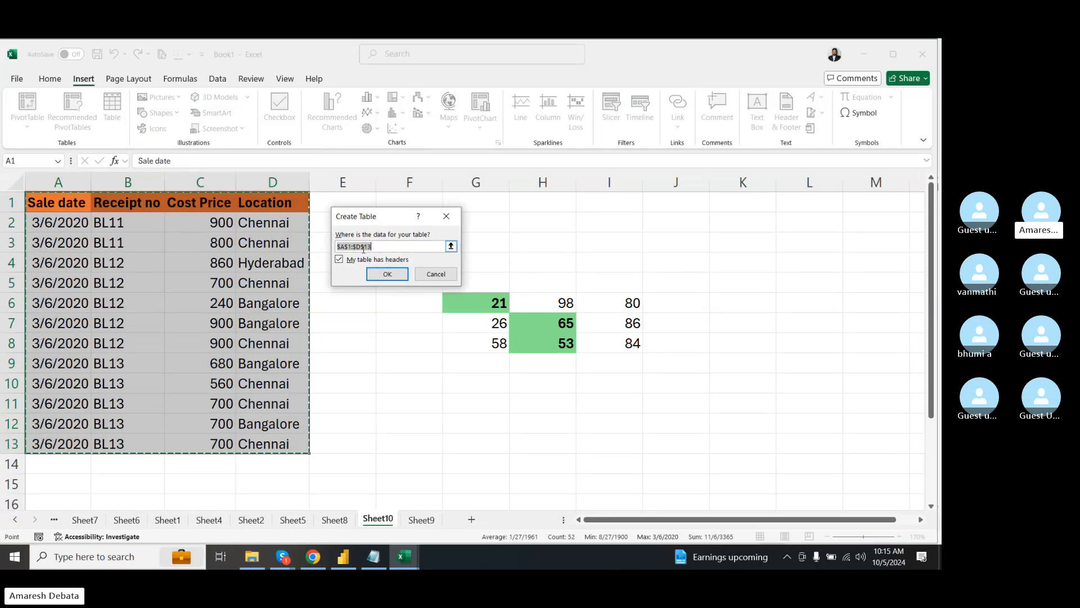
left_click(387, 275)
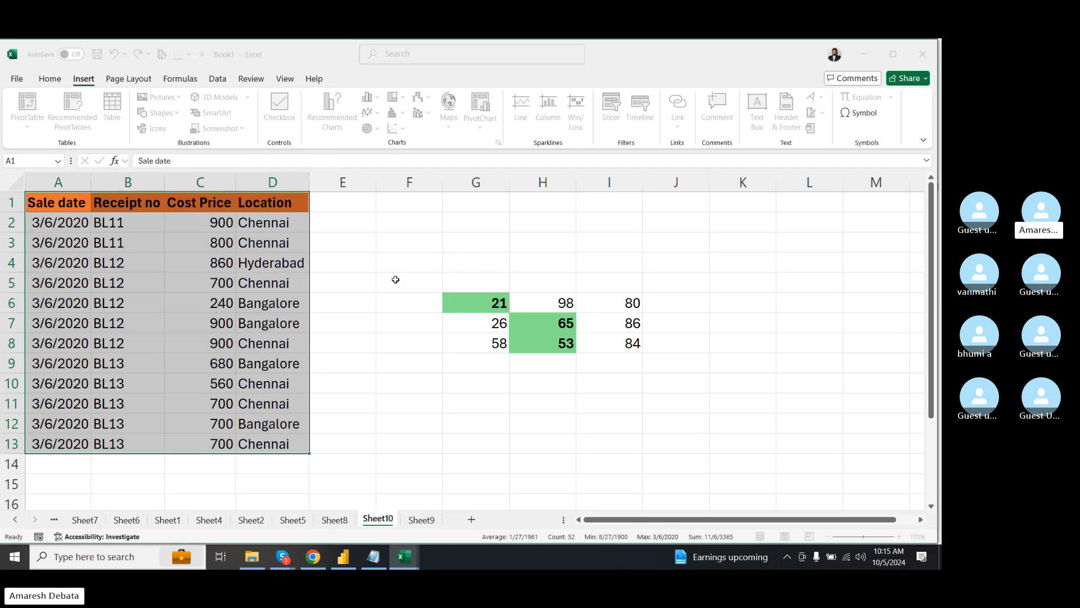
left_click(396, 232)
left_click_drag(61, 221, 192, 386)
left_click(419, 342)
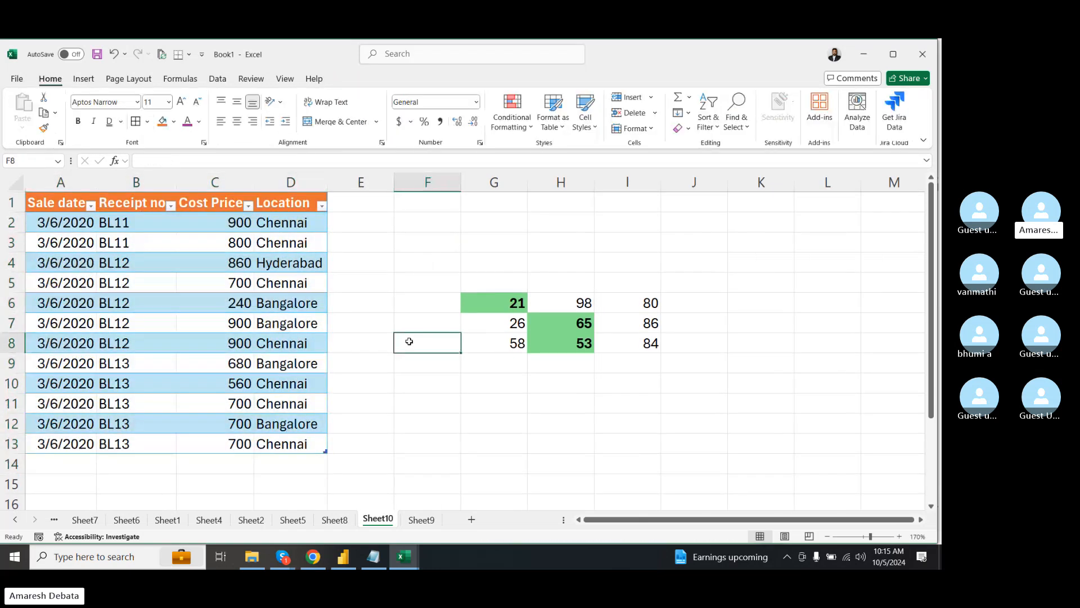
- Apply the orange banded table style from the first row of the Medium group to the sales table
left_click(227, 279)
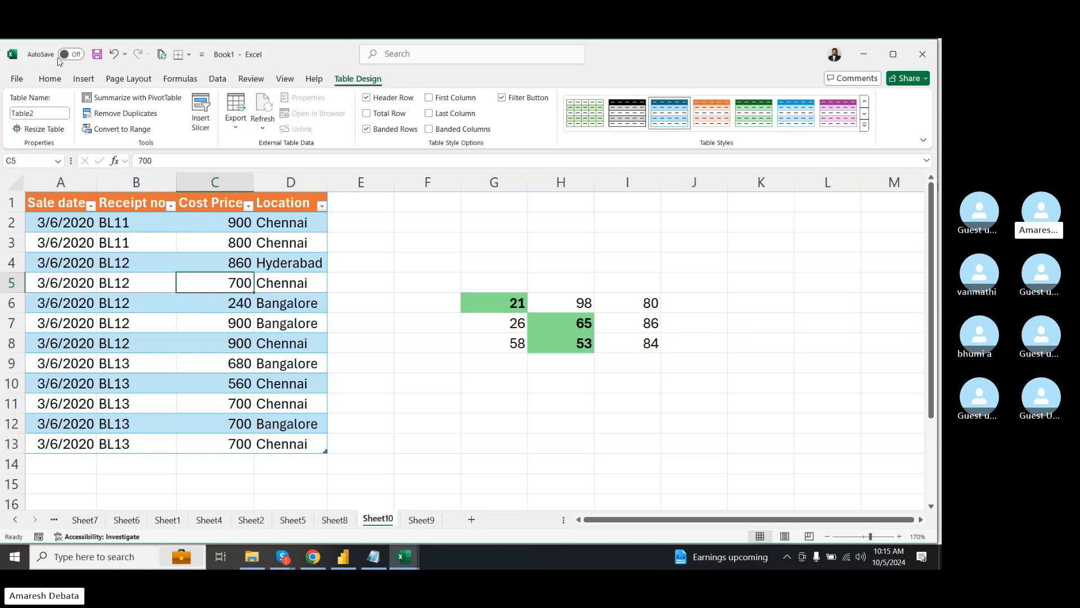
left_click(82, 78)
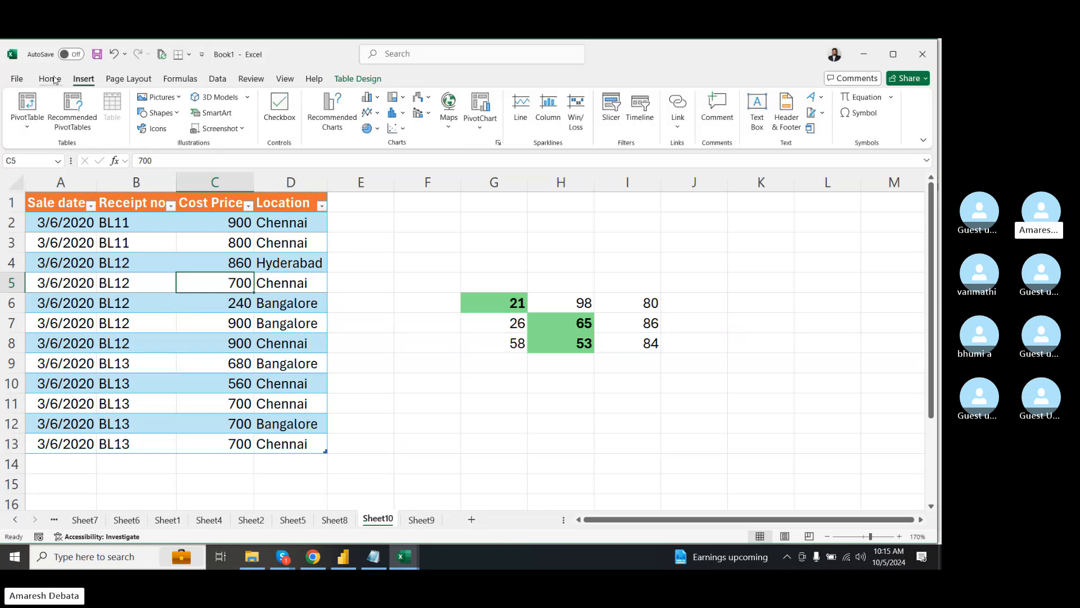
left_click(50, 78)
left_click(145, 254)
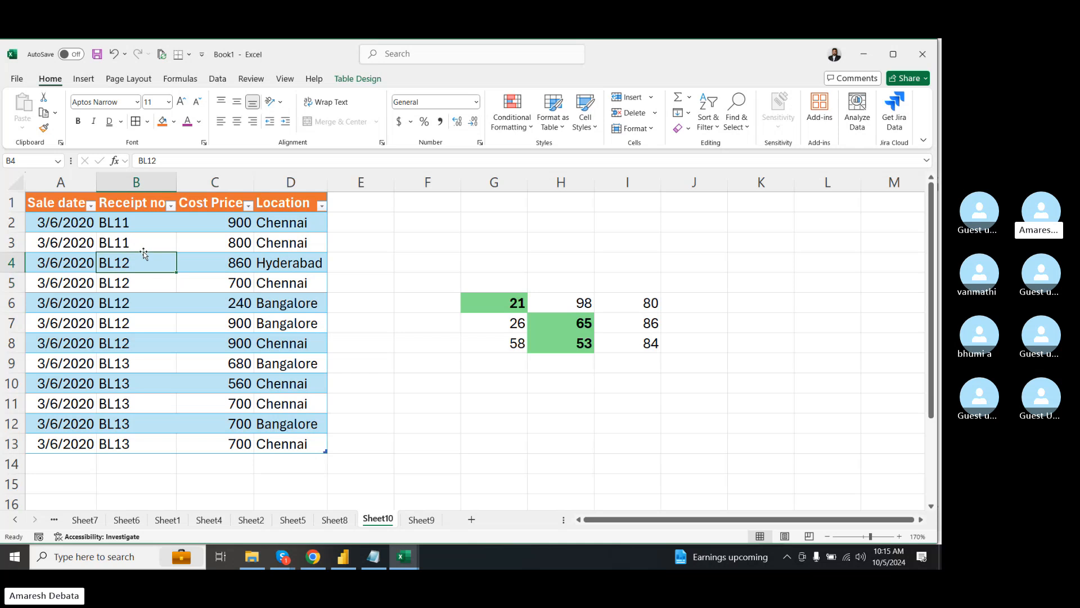
left_click(559, 133)
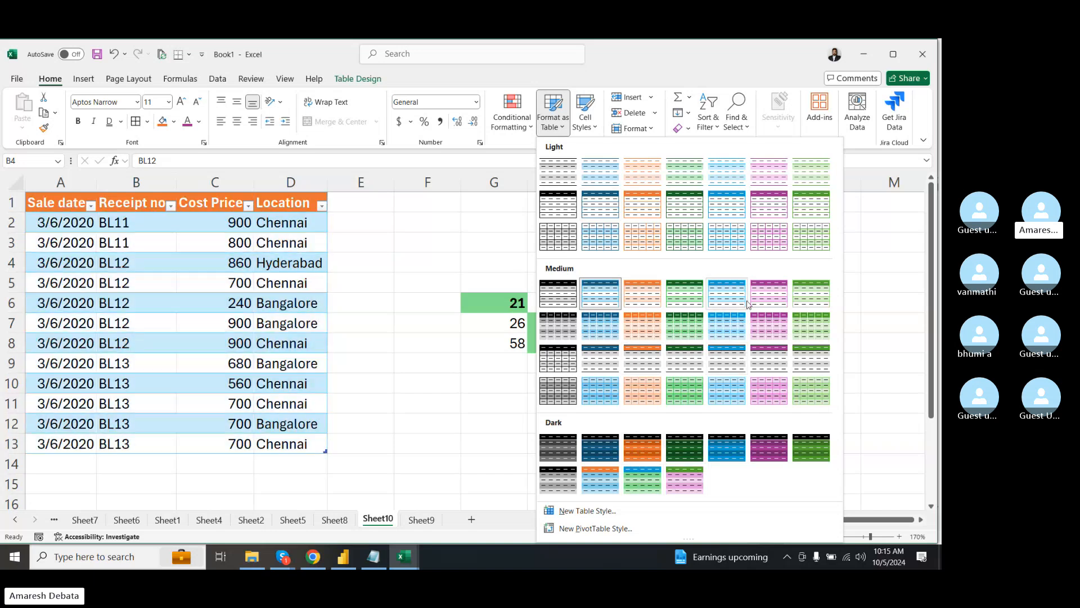
left_click(637, 299)
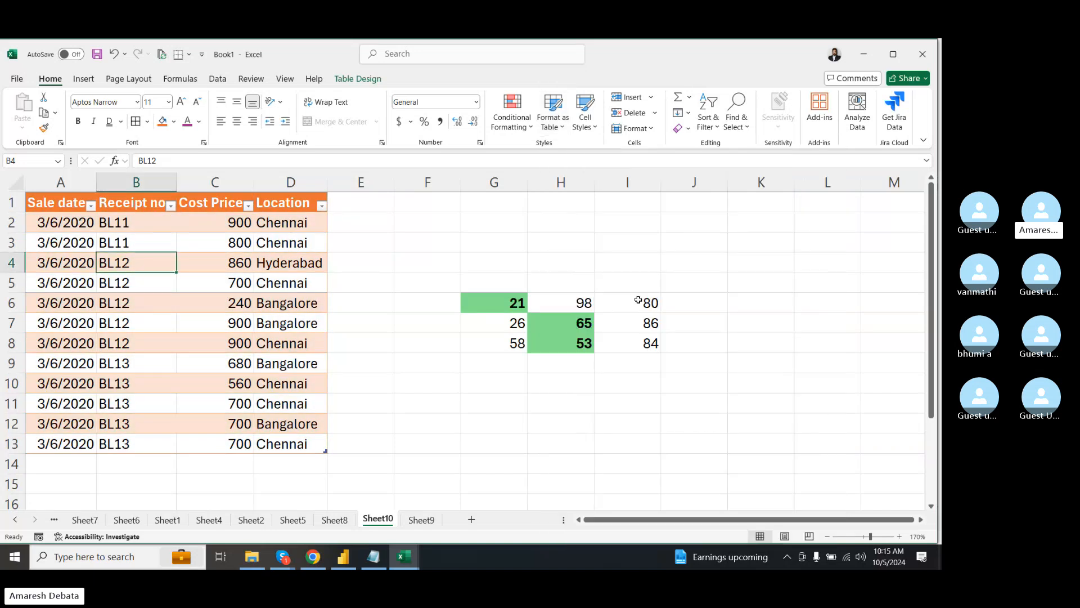
- Examine the available cell styles without applying one, and select H6 in the number block
left_click(594, 128)
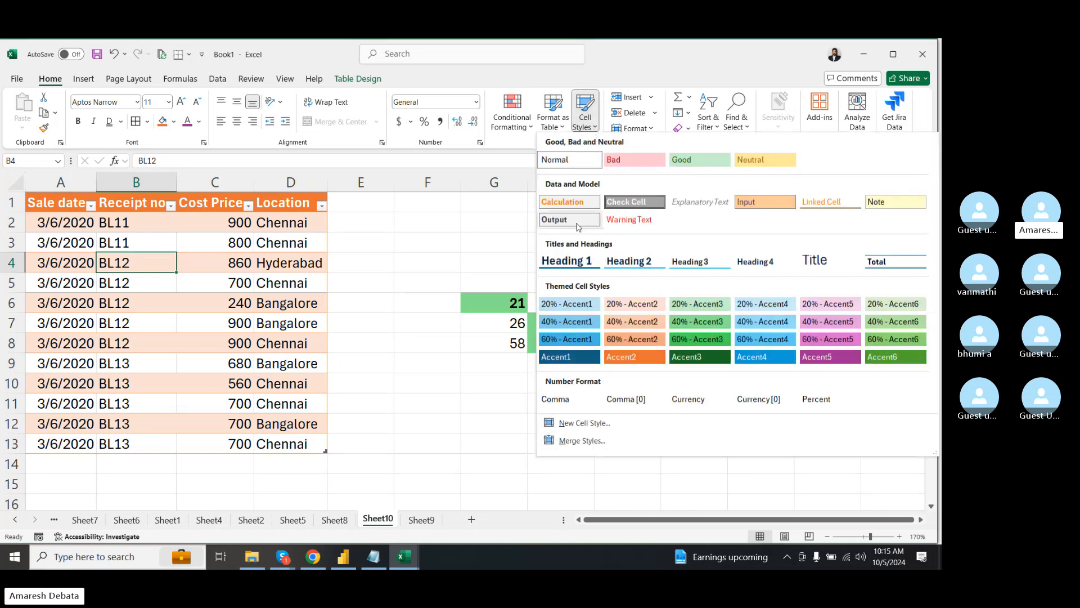
left_click(444, 254)
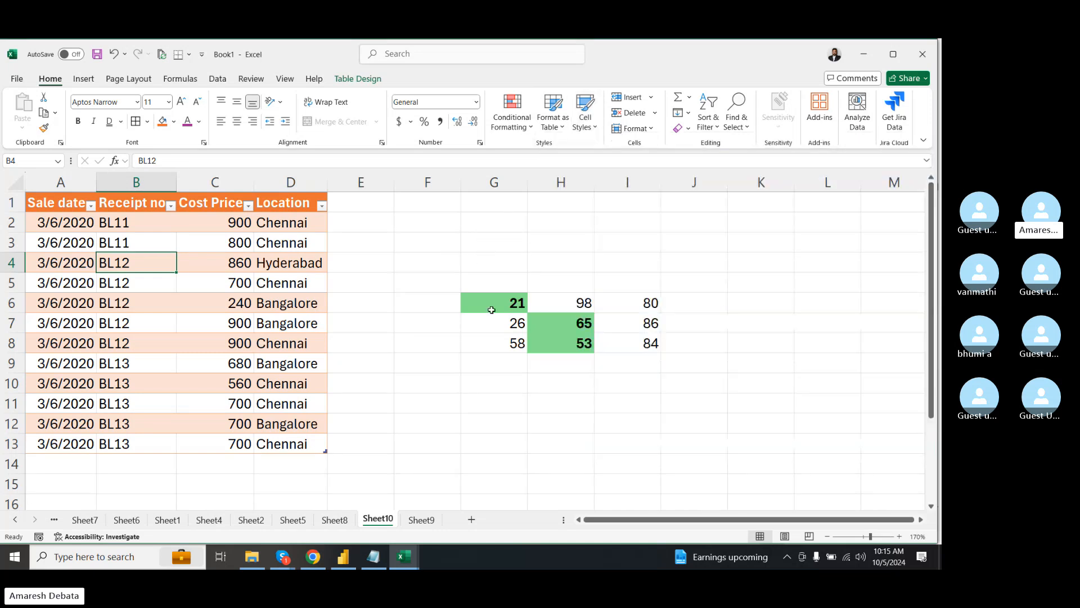
left_click_drag(490, 309, 514, 304)
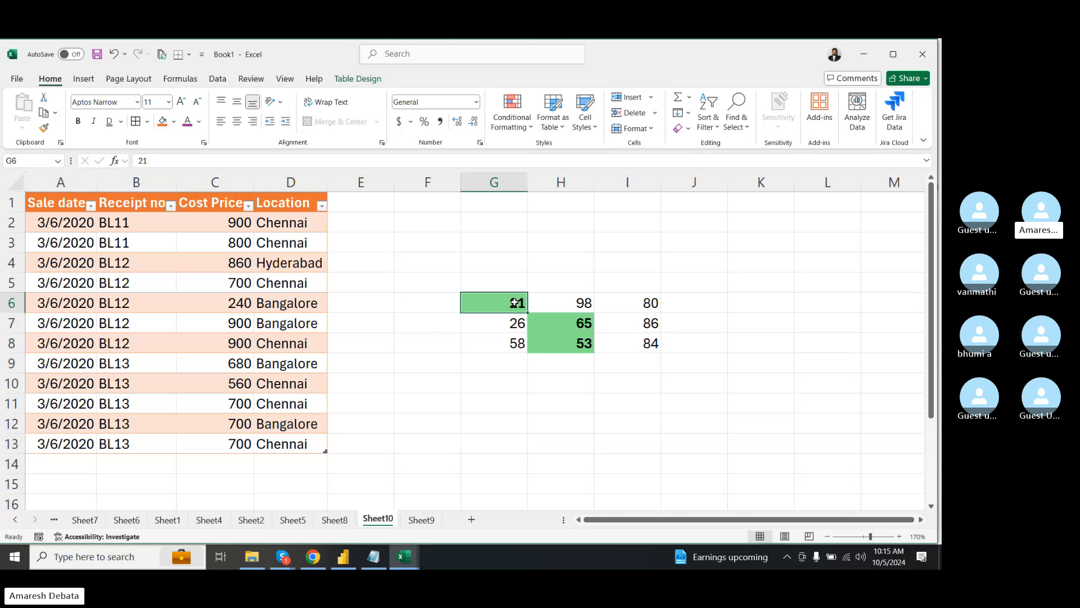
left_click(571, 293)
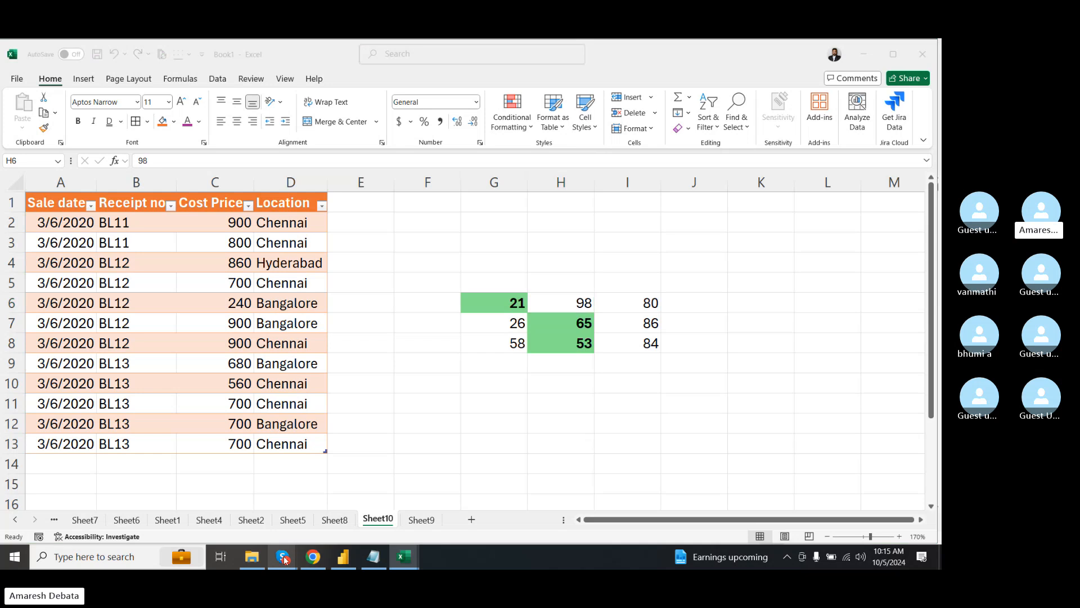
- Switch to the Skype call window to check the participants, and return to the Excel workbook
mouse_move(283, 556)
left_click(250, 503)
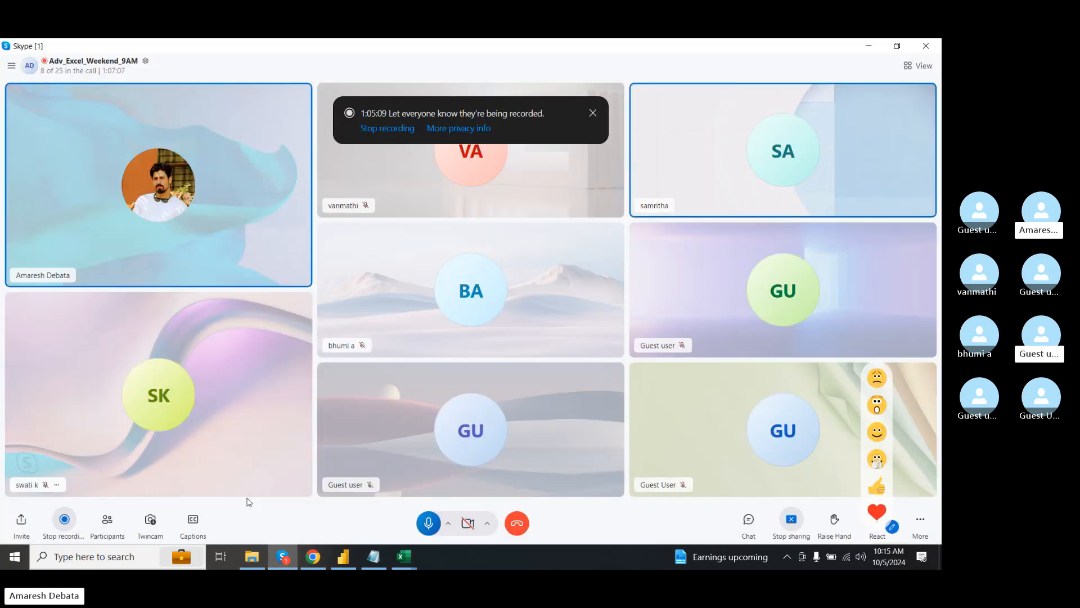
key("alt+Tab")
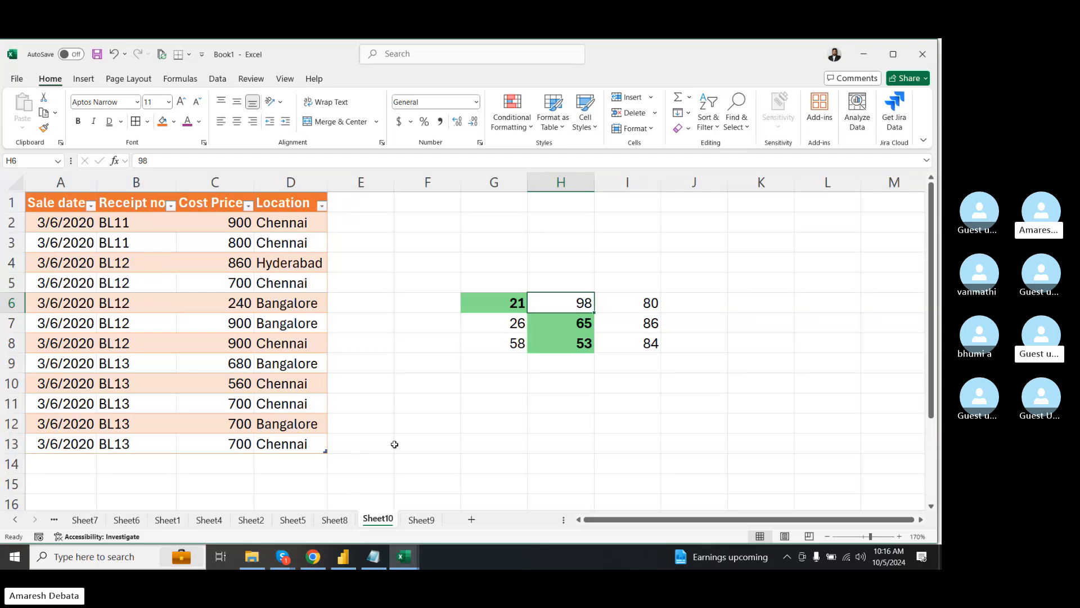
- Highlight cells in the Location column containing the text "Bangalore" with Light Red Fill with Dark Red Text
left_click(514, 117)
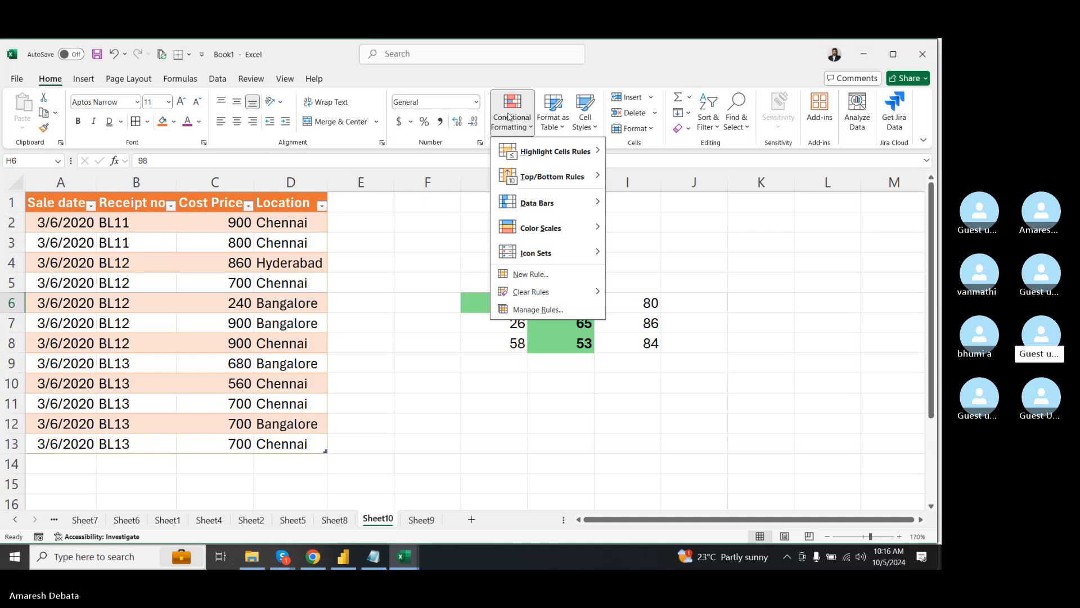
left_click(372, 226)
left_click(309, 183)
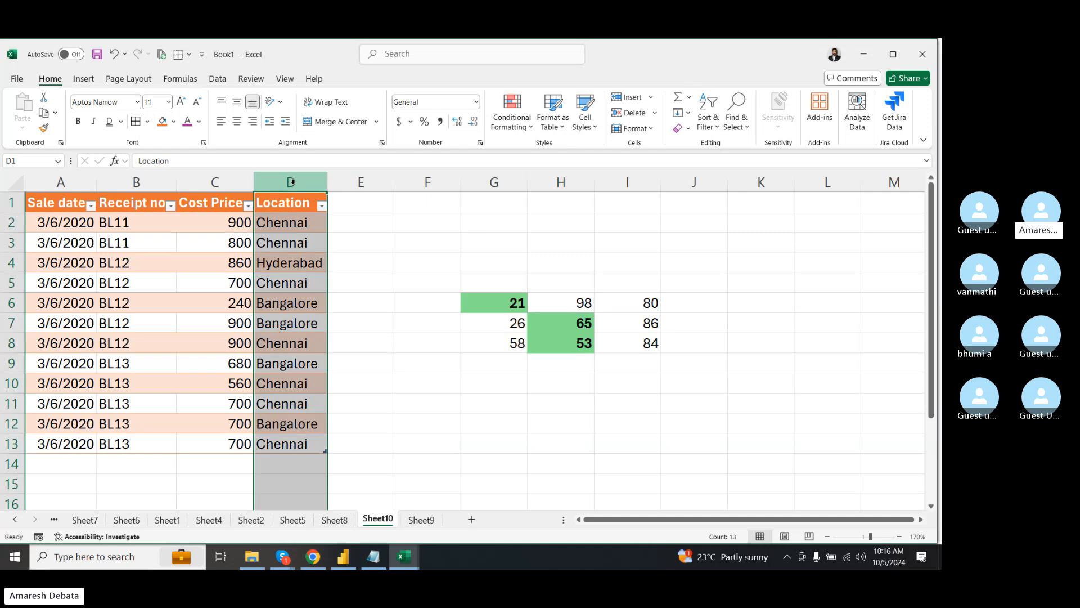
left_click(523, 126)
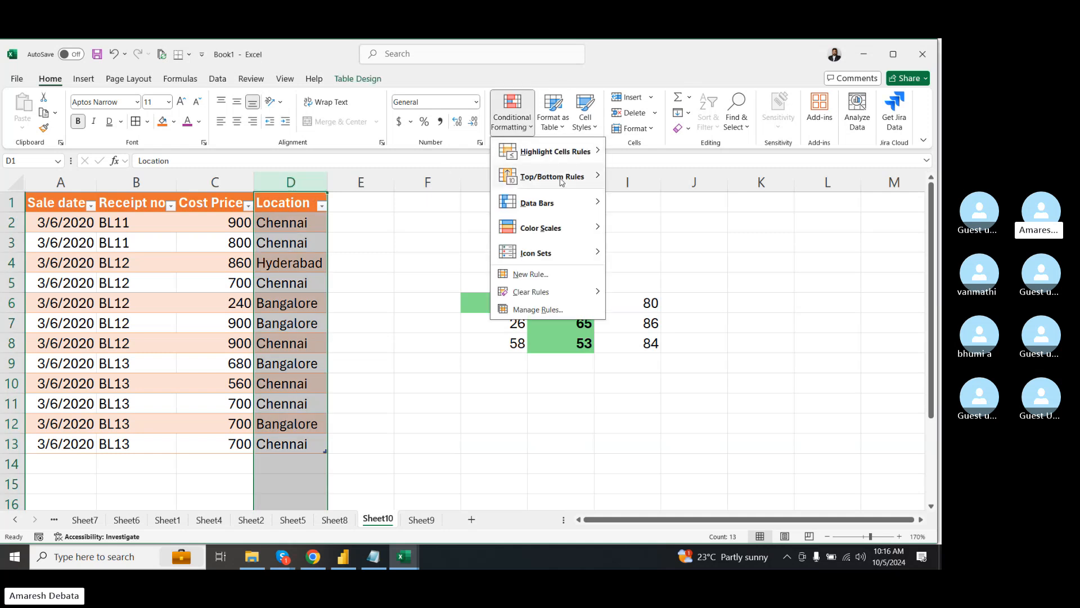
mouse_move(563, 152)
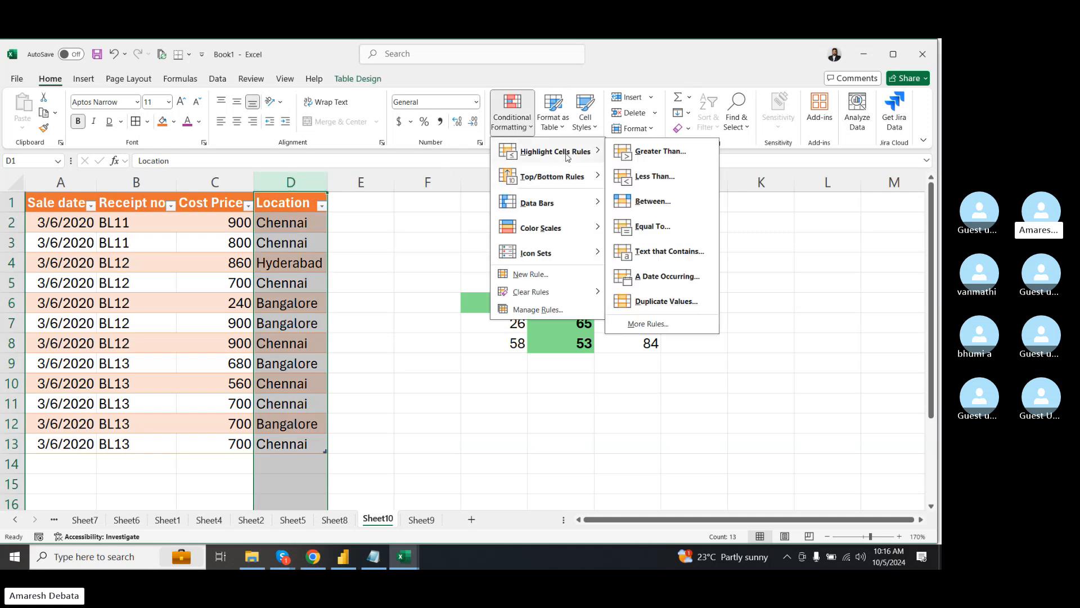
left_click(665, 253)
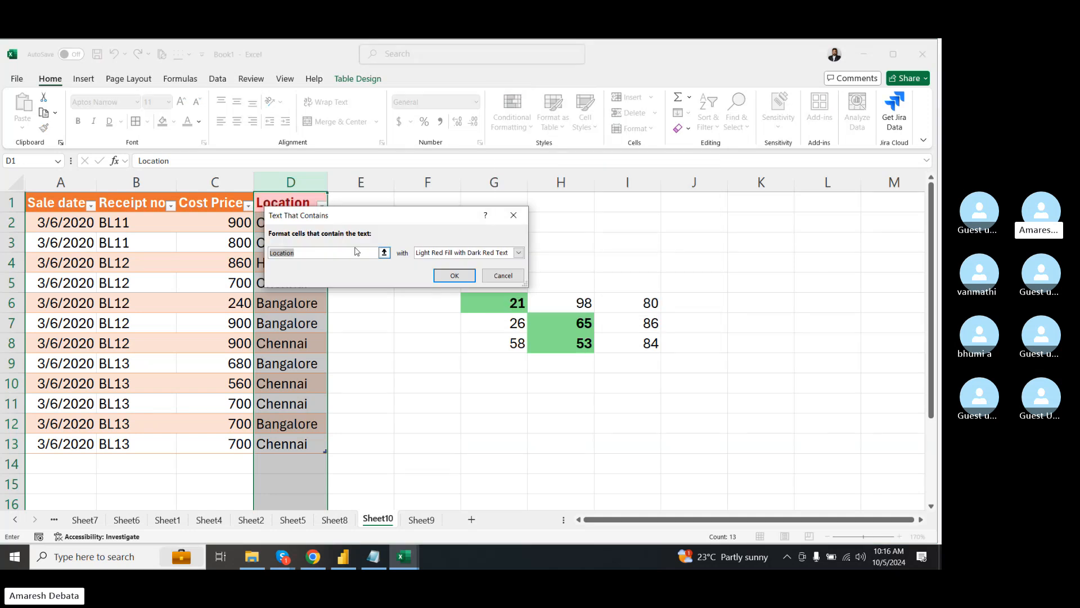
type("Banga")
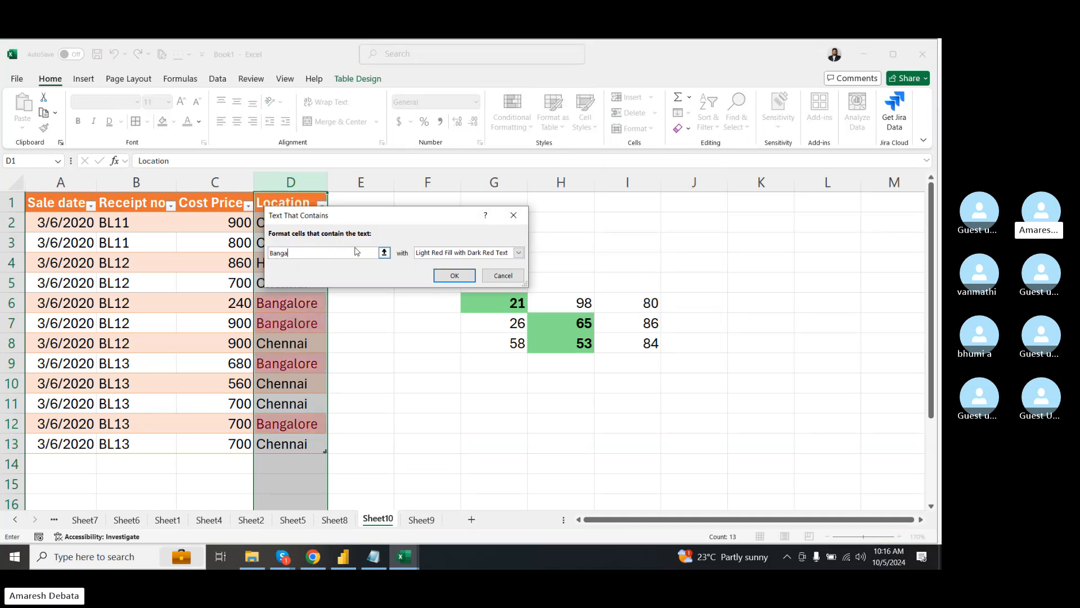
type("lore")
left_click(454, 275)
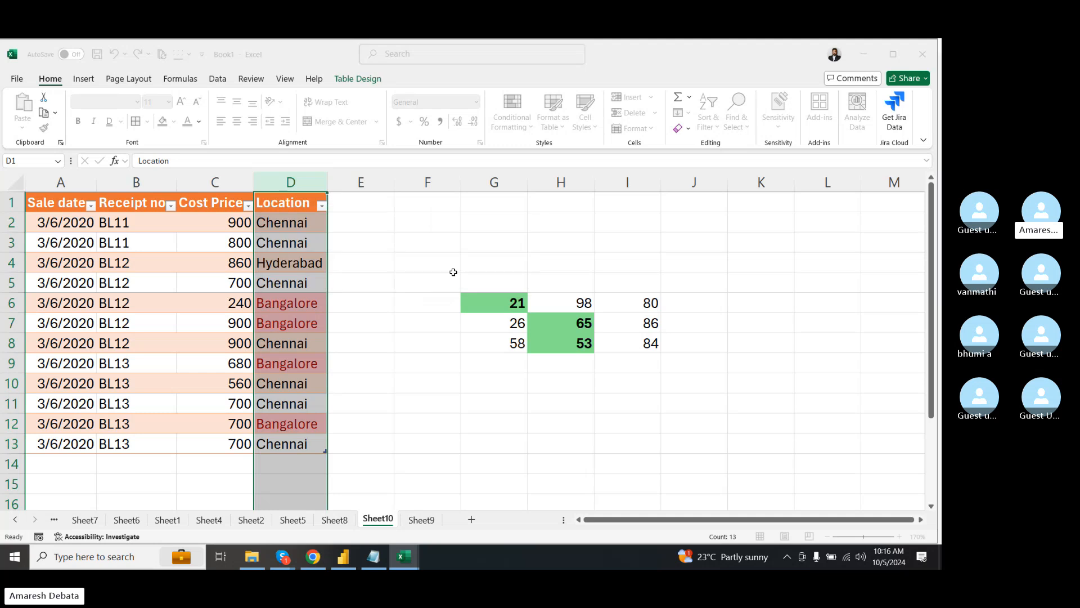
- Check the highlighted Bangalore cells in column D and review the Highlight Cells Rules options without applying one
left_click(363, 284)
left_click(298, 304)
left_click(284, 321)
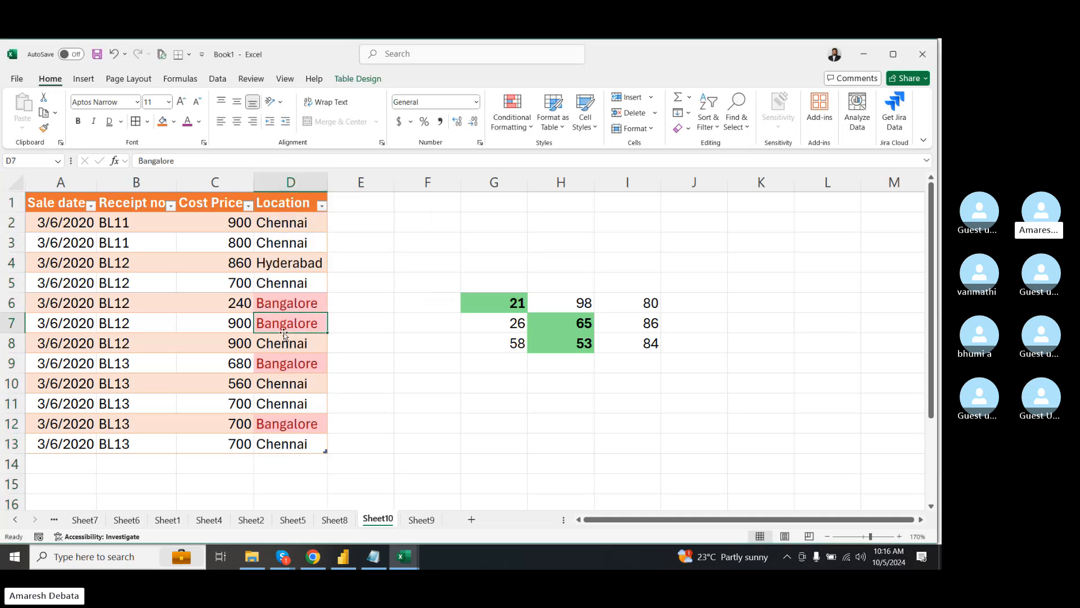
left_click(285, 360)
left_click(280, 437)
left_click(280, 425)
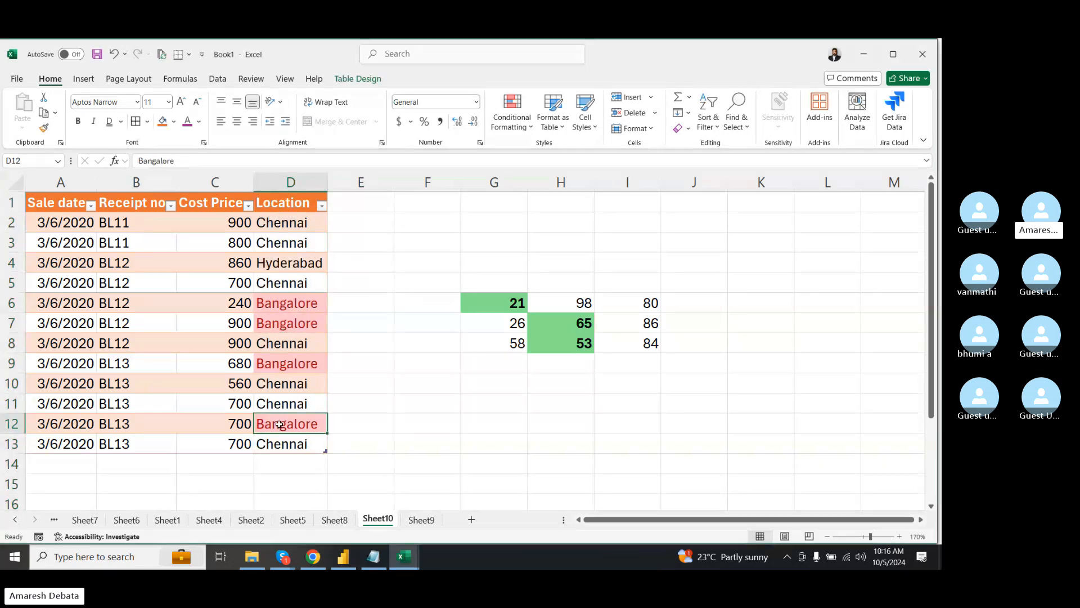
left_click(512, 124)
mouse_move(571, 155)
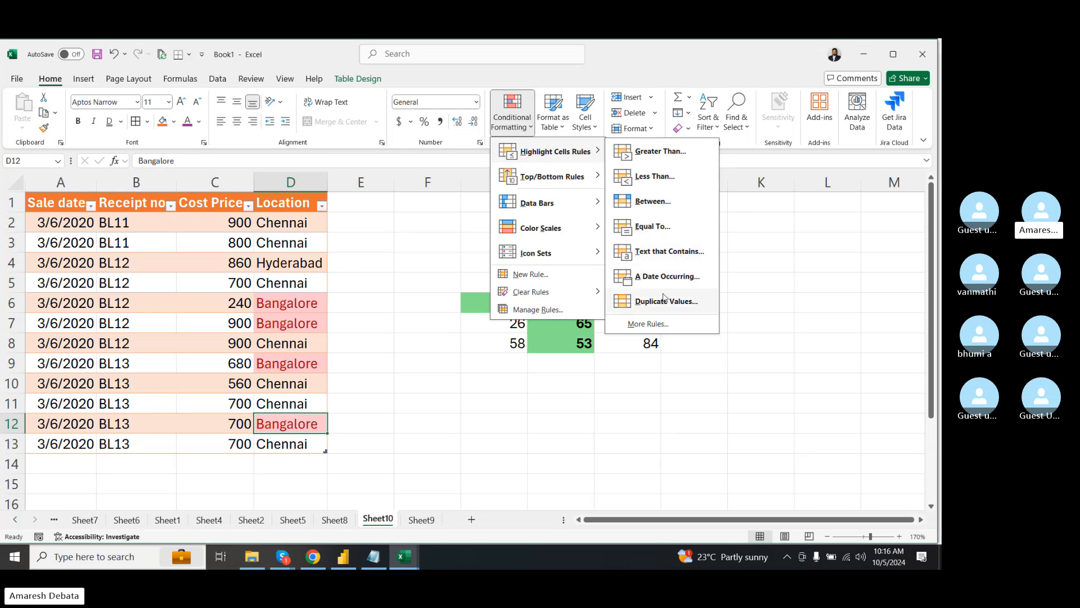
mouse_move(576, 175)
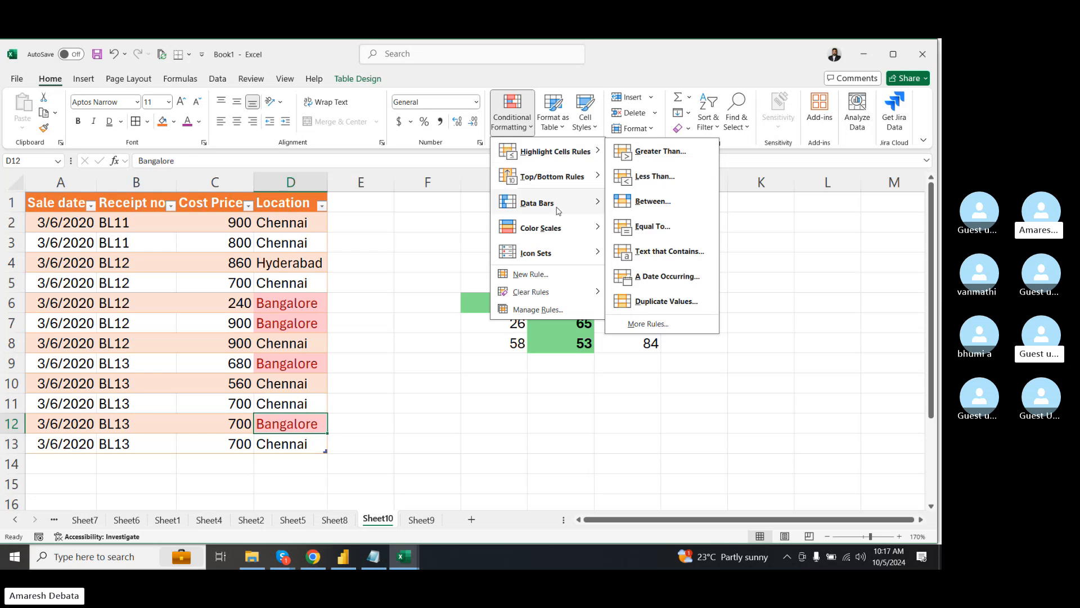
left_click(425, 246)
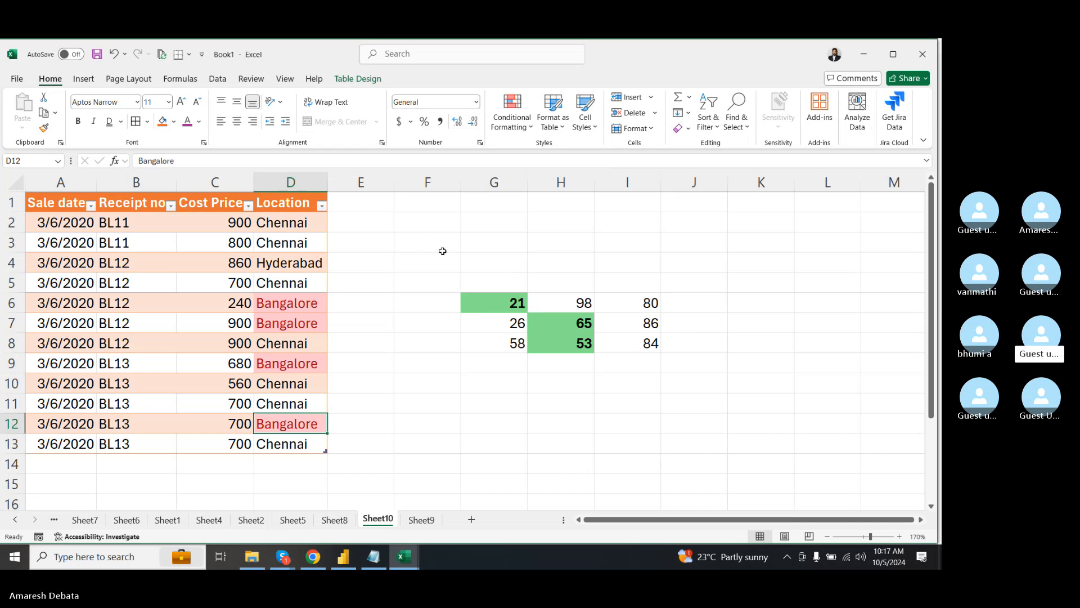
- Examine the Cost Price and Location columns of the sales table and the available Location filter choices without filtering
left_click(212, 183)
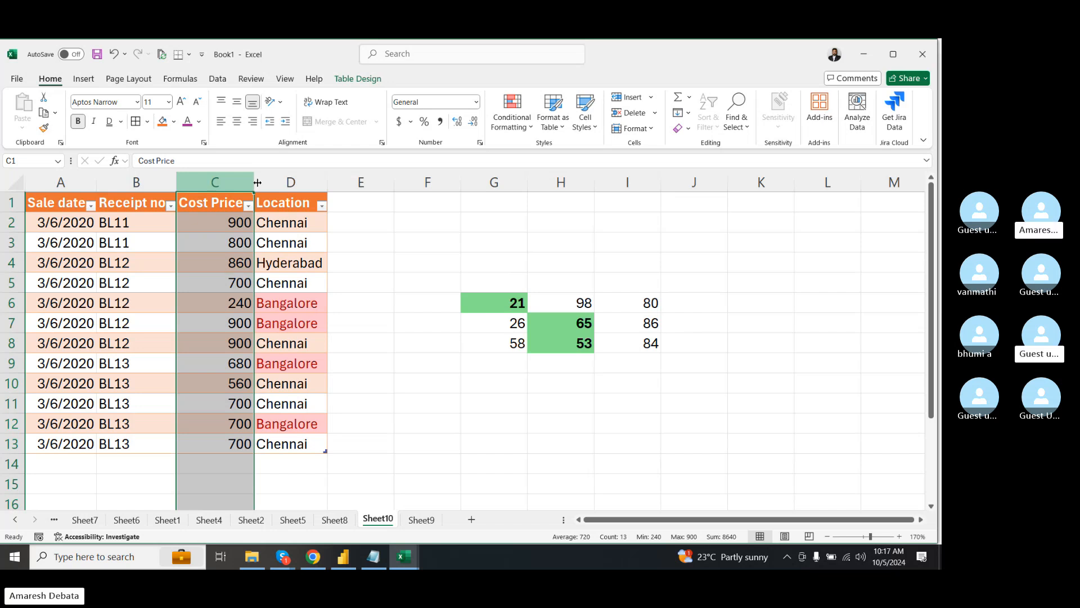
left_click(417, 207)
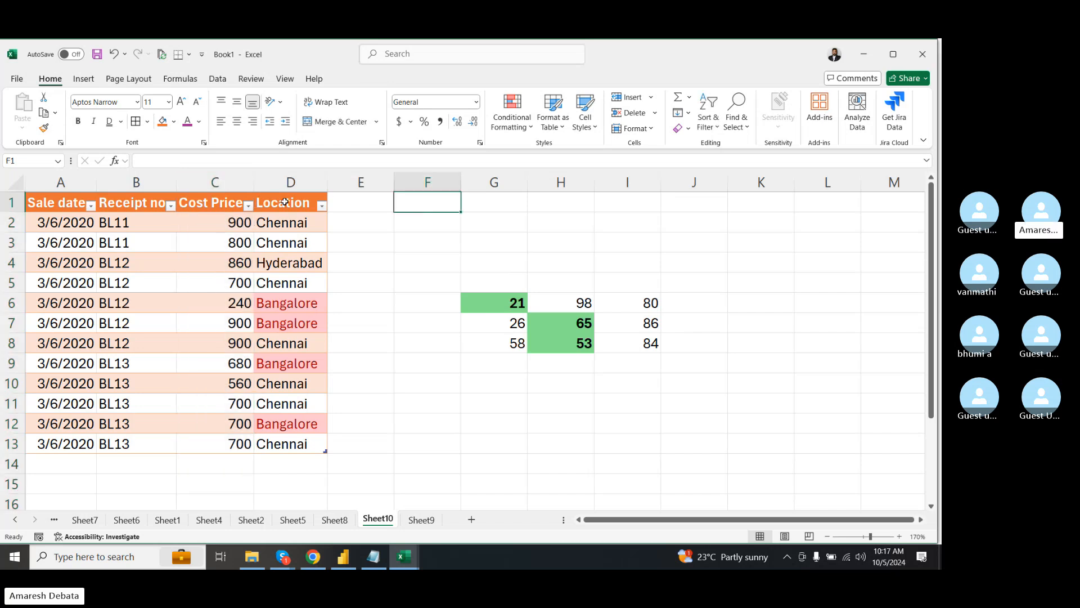
left_click(215, 182)
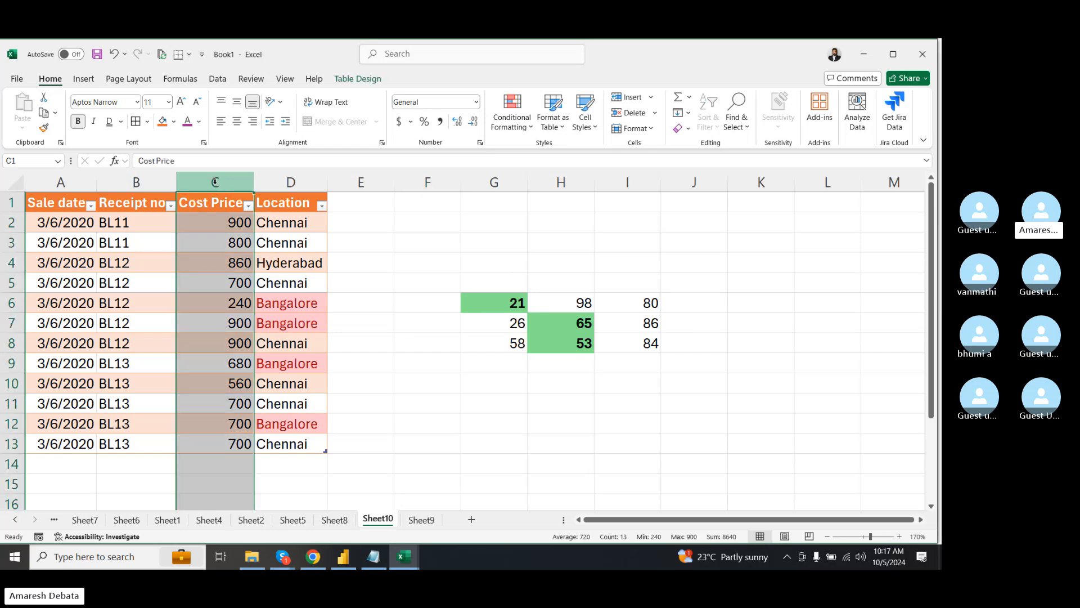
left_click(291, 181)
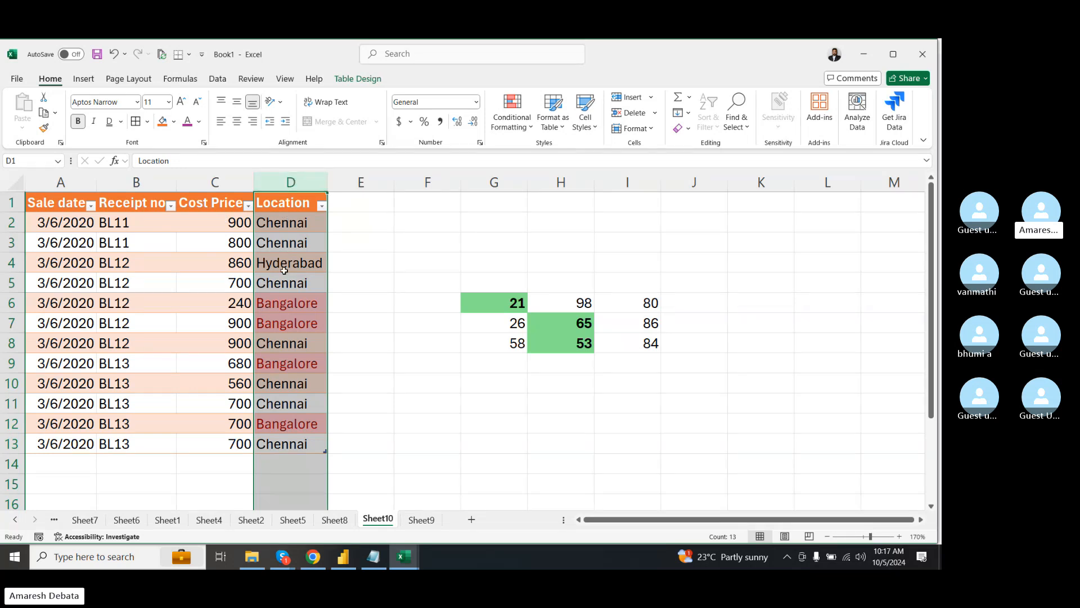
left_click(215, 182)
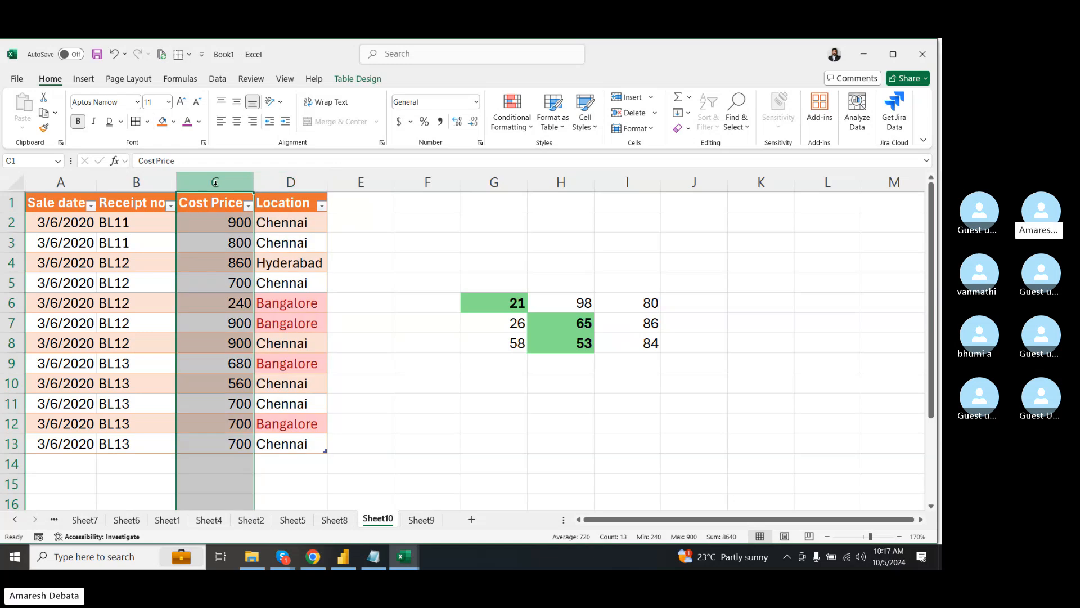
left_click(323, 207)
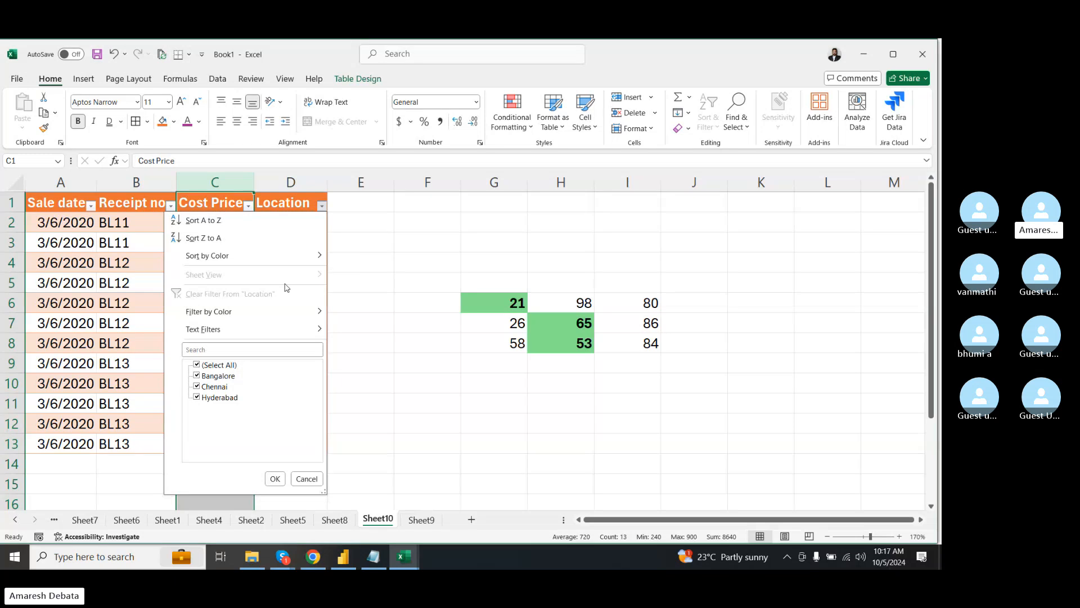
left_click(370, 251)
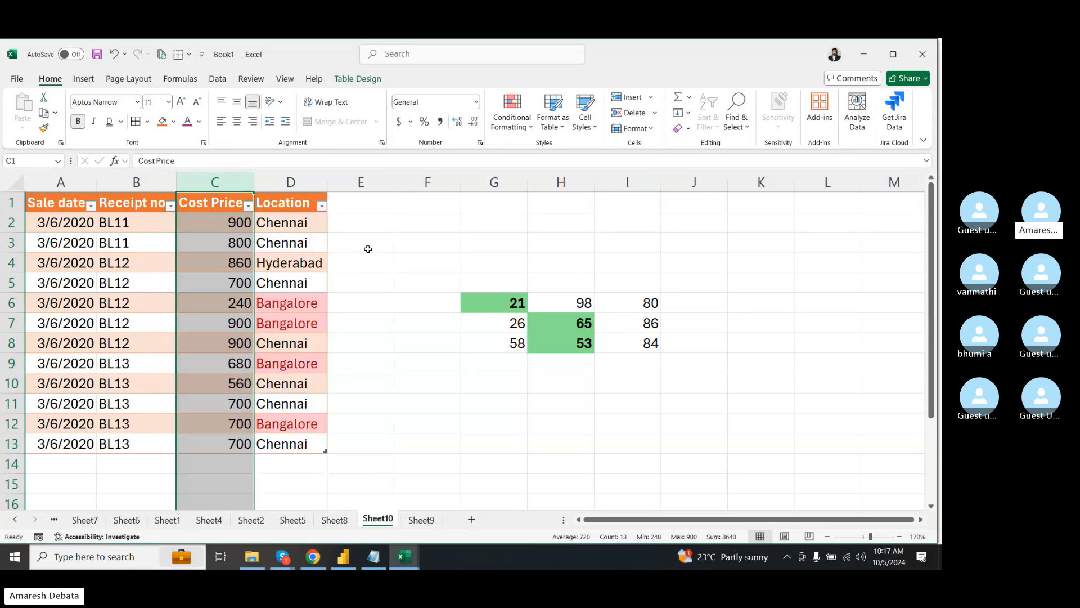
left_click(379, 215)
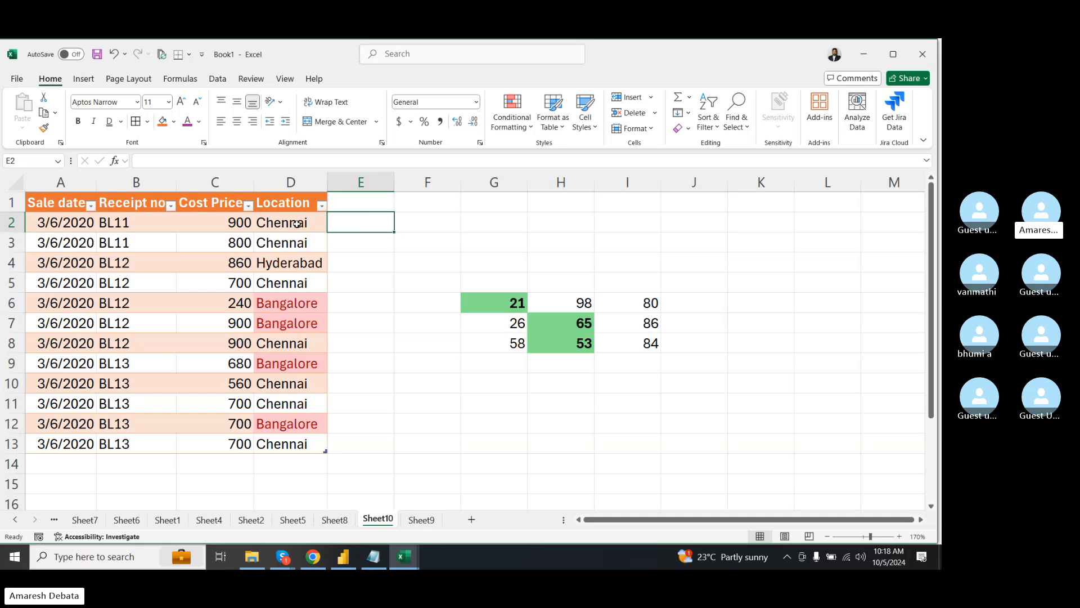
left_click(151, 228)
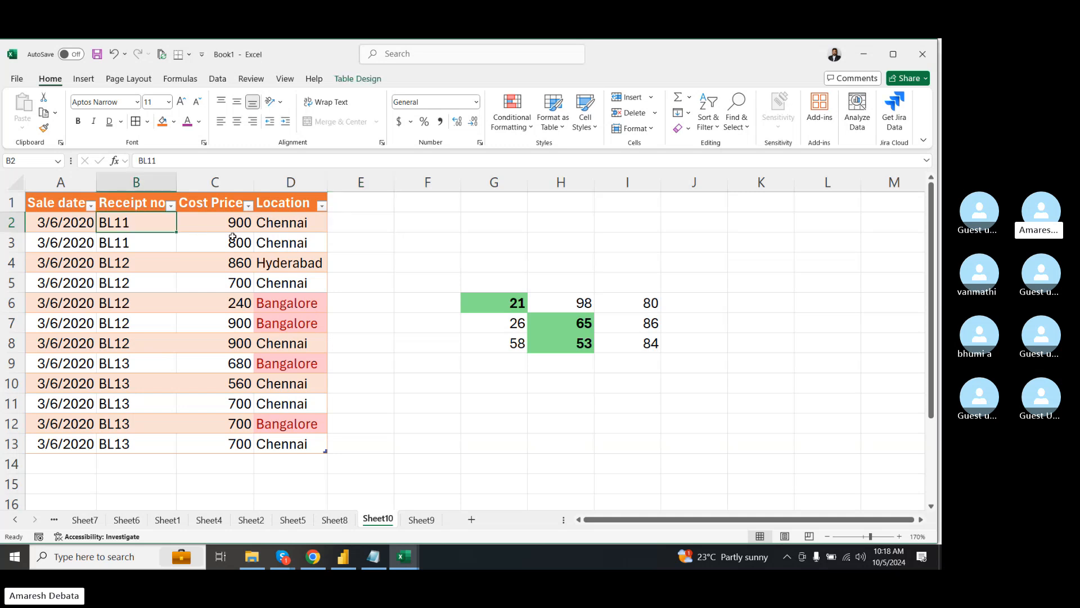
left_click(297, 224)
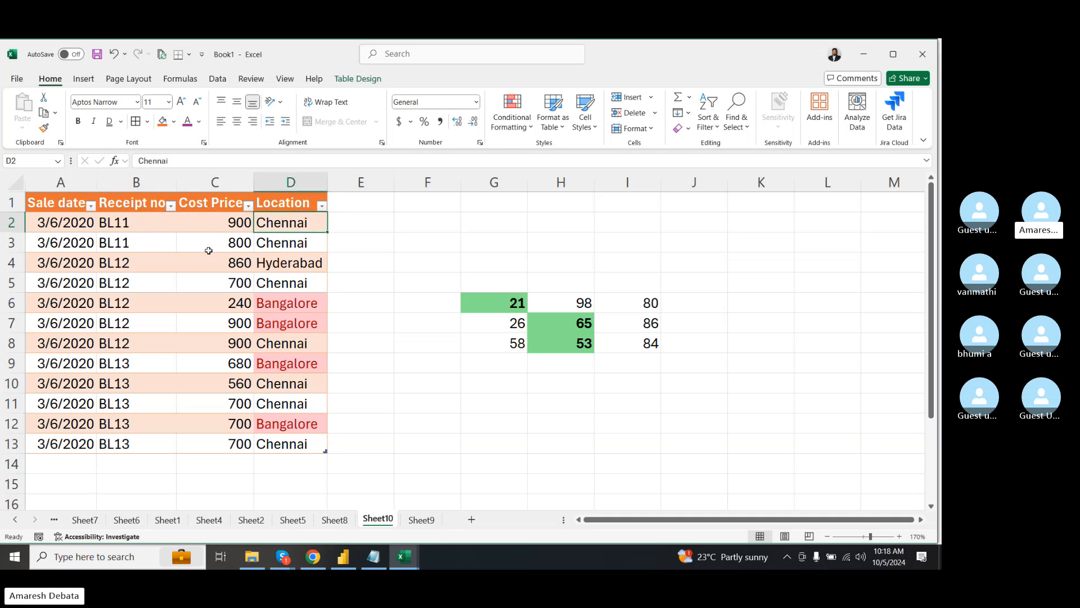
left_click(227, 245)
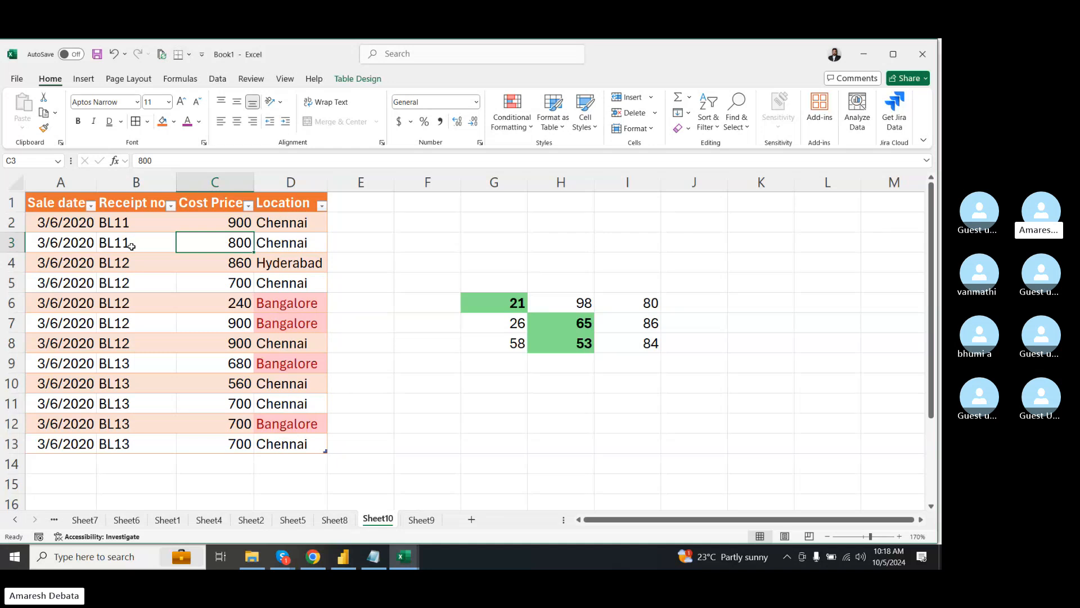
left_click(68, 244)
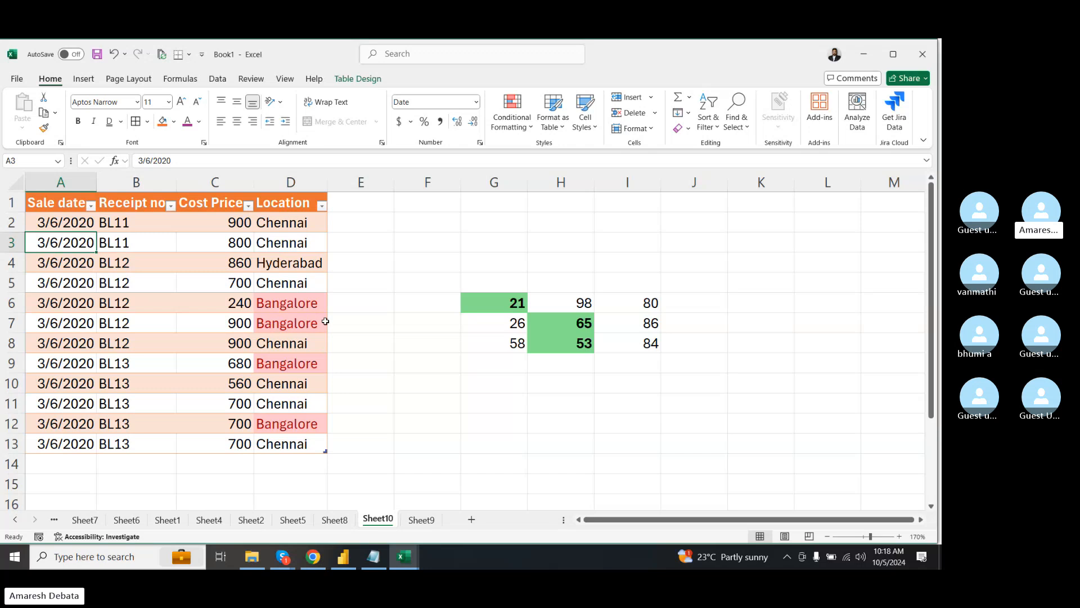
left_click(379, 295)
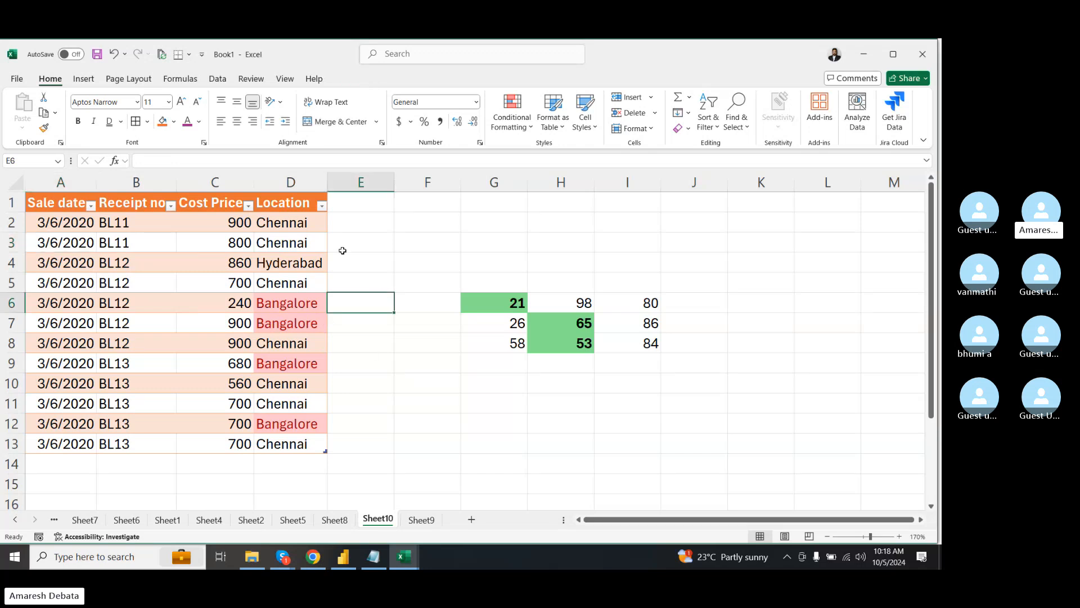
- Filter the sales table's Location column to show only Chennai
left_click(323, 206)
left_click(197, 365)
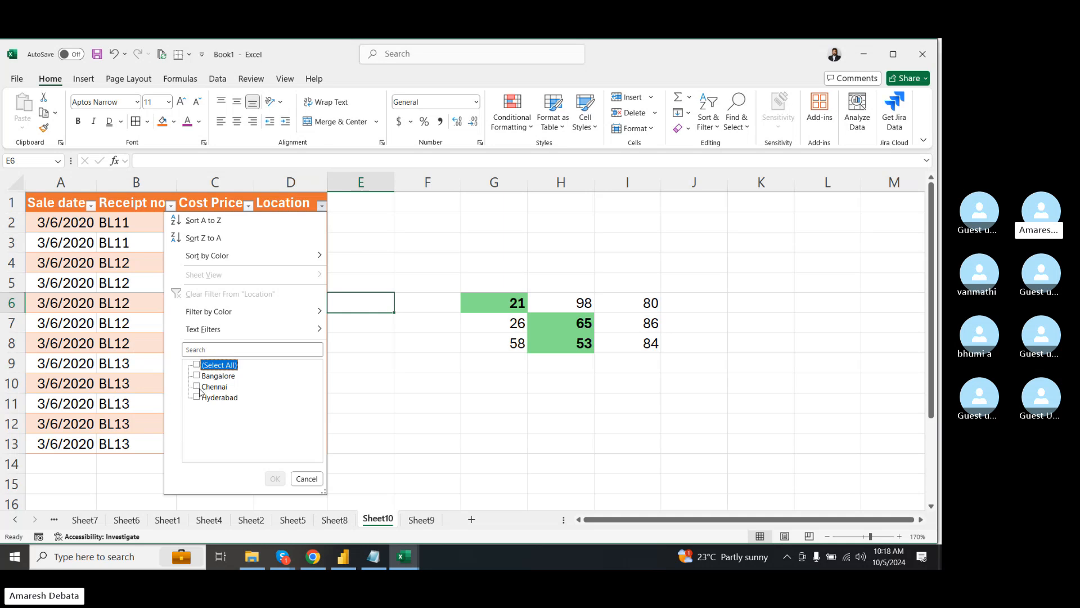
left_click(196, 386)
left_click(272, 479)
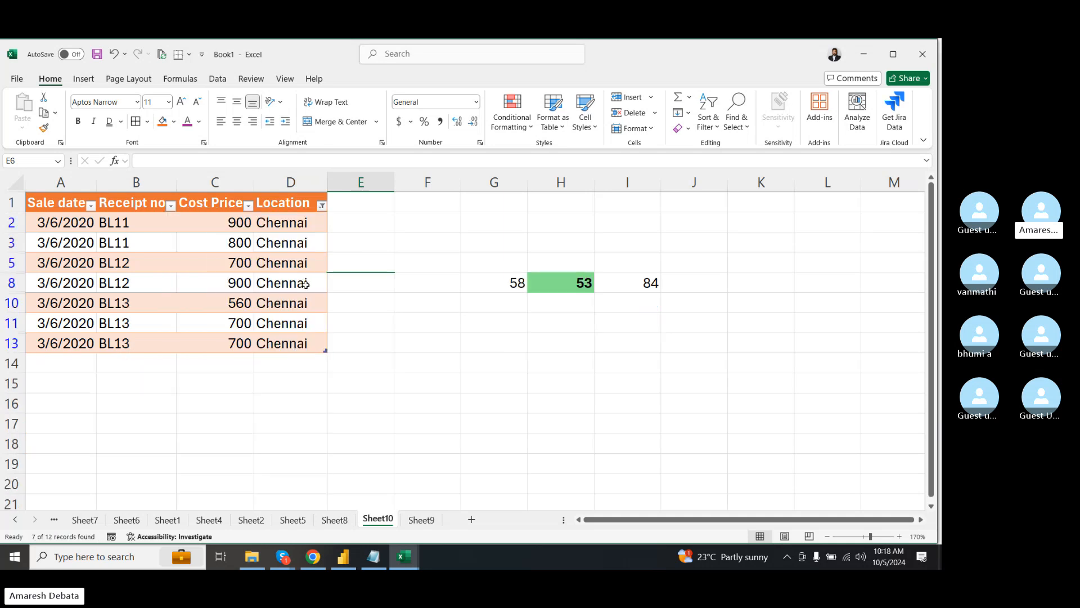
- Filter the Cost Price column with a number filter for values greater than 700
left_click(247, 206)
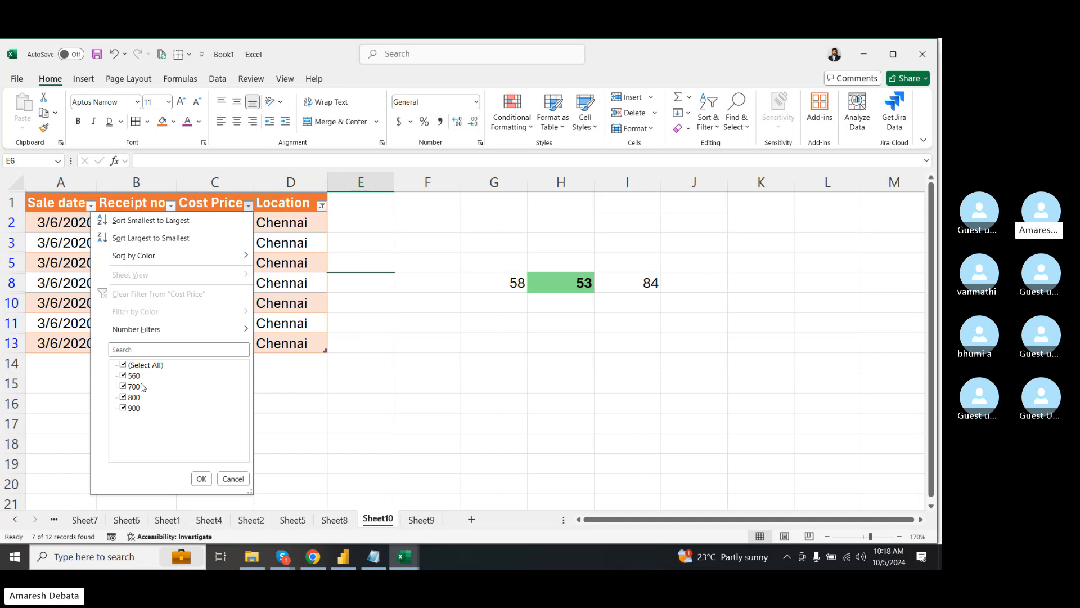
mouse_move(236, 330)
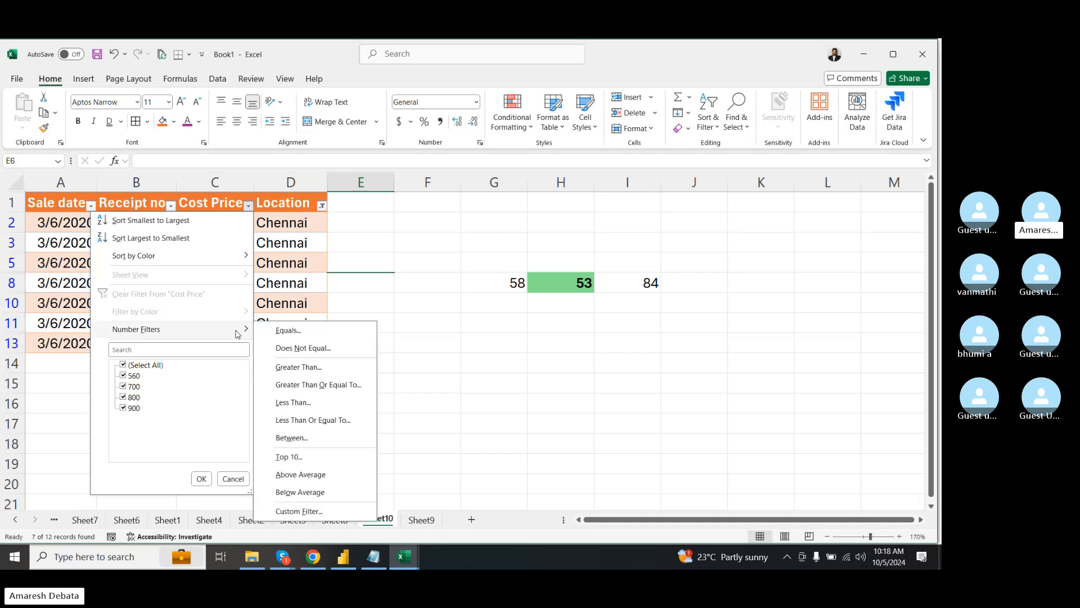
left_click(299, 369)
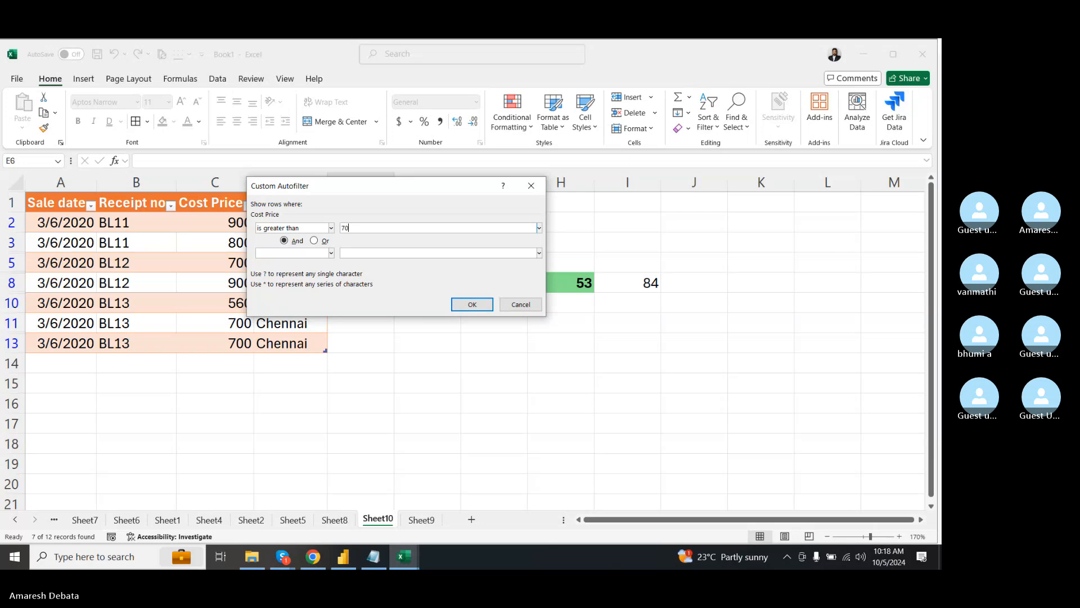
type("700")
key("Return")
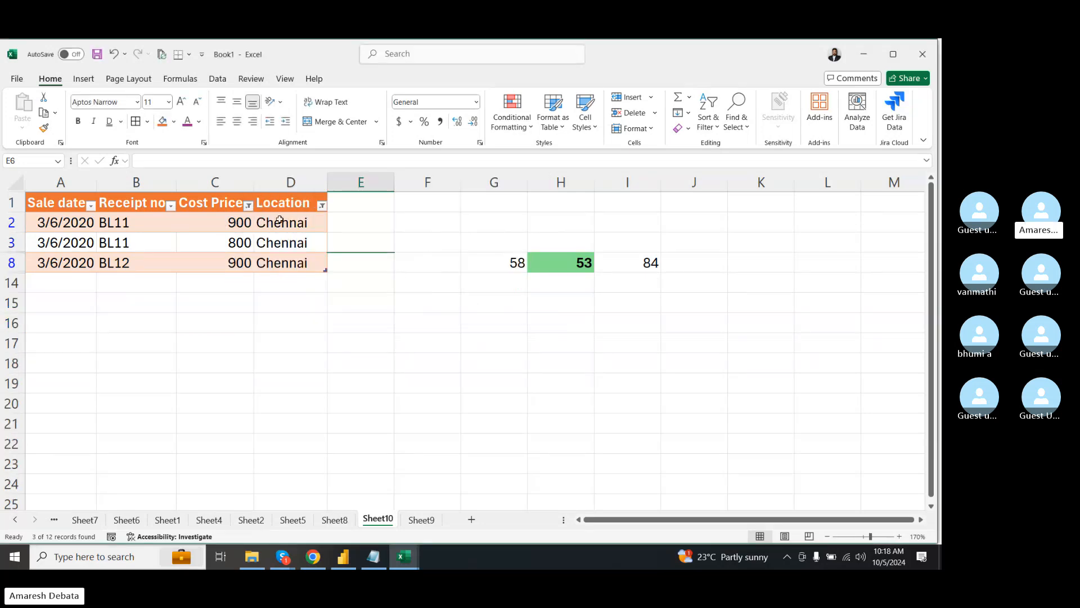
- Review the Location and Cost Price entries in the filtered sales table, and select column D
left_click_drag(277, 221, 282, 262)
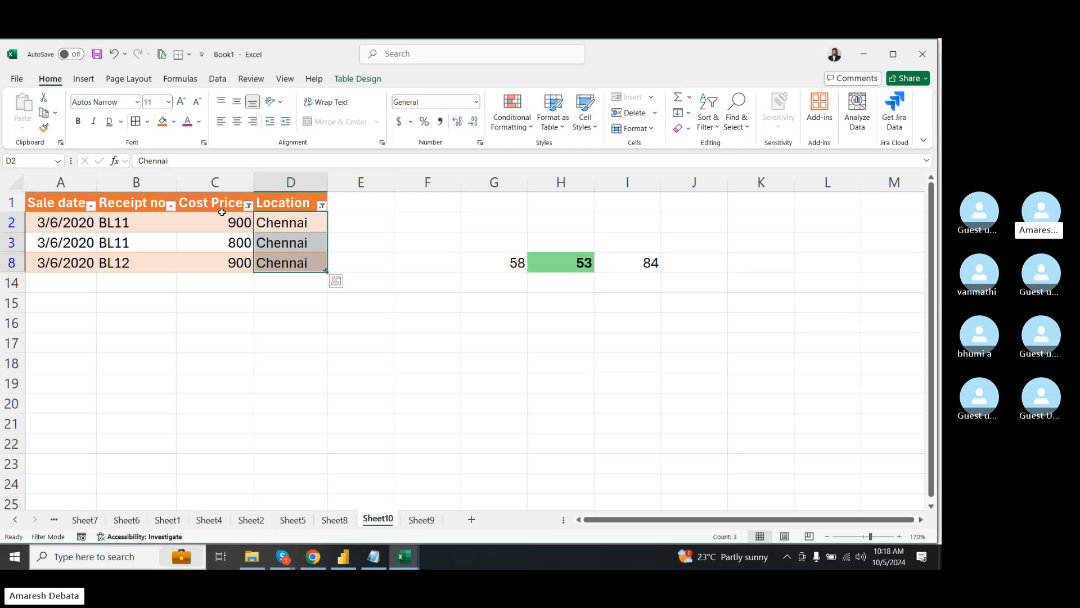
left_click_drag(218, 222, 215, 258)
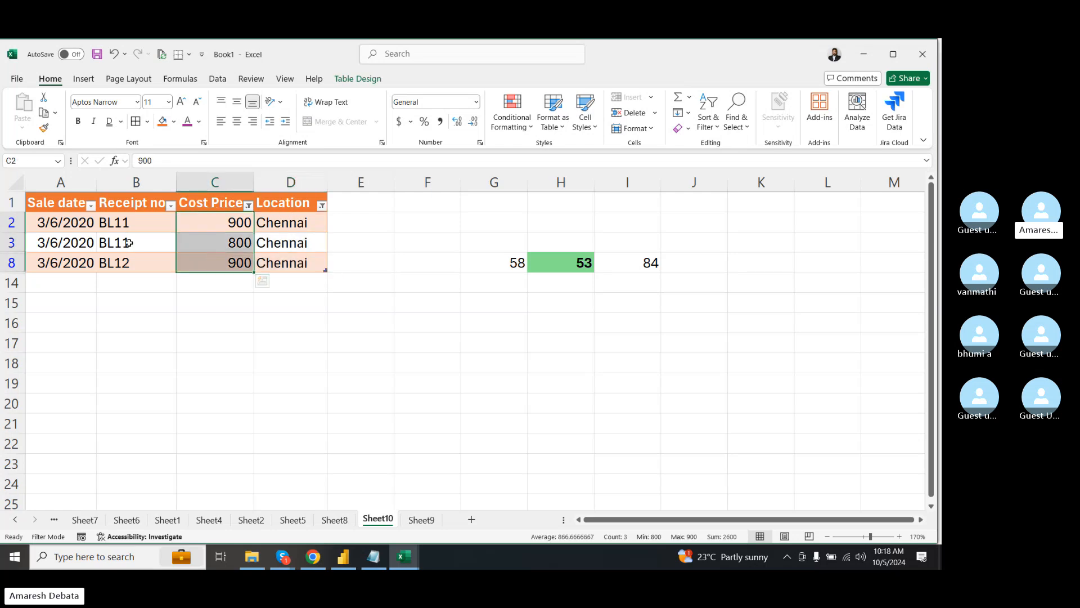
left_click_drag(57, 204, 317, 263)
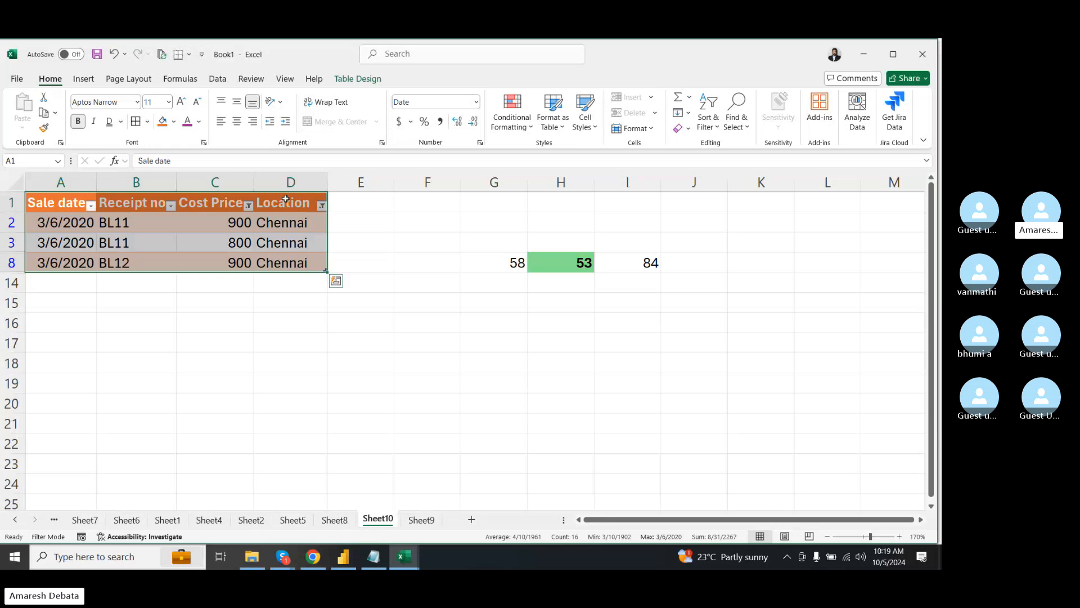
left_click(299, 179)
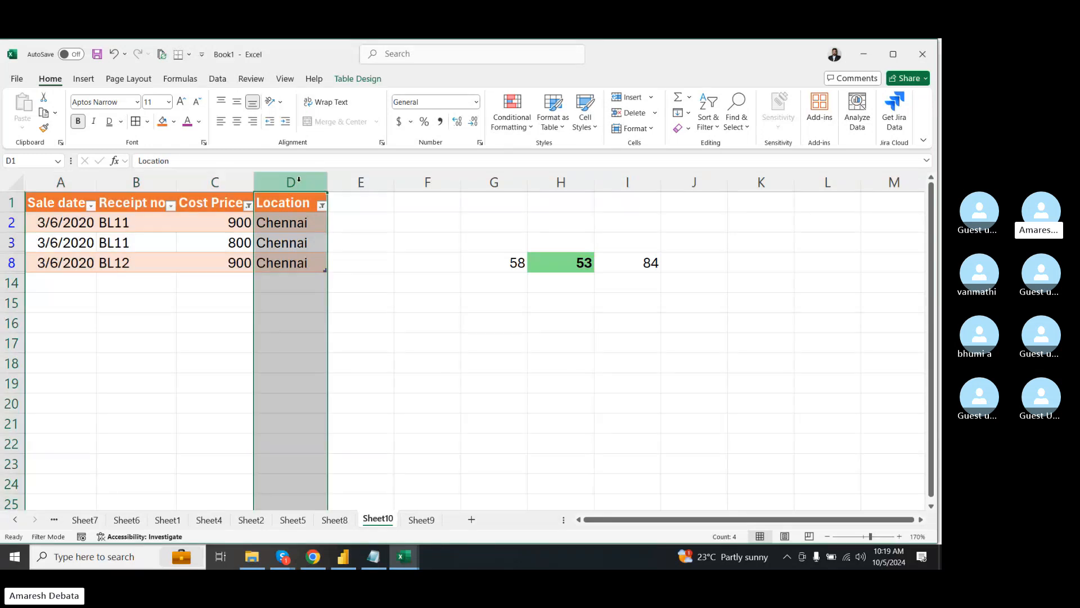
- Undo the Cost Price and Location filters on the sales table
left_click(227, 186)
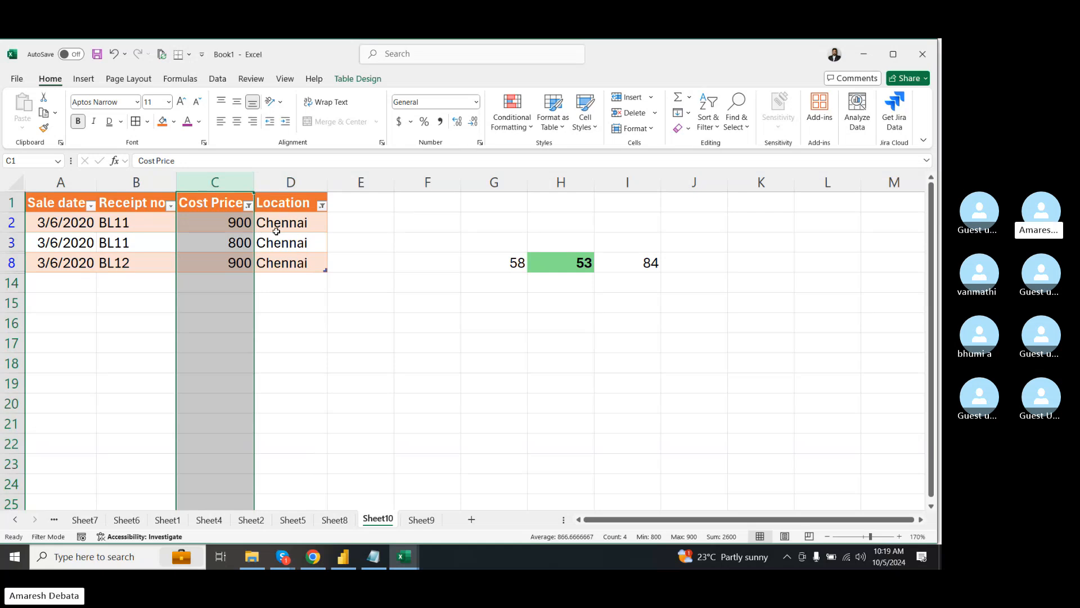
left_click(384, 336)
key("ctrl+z")
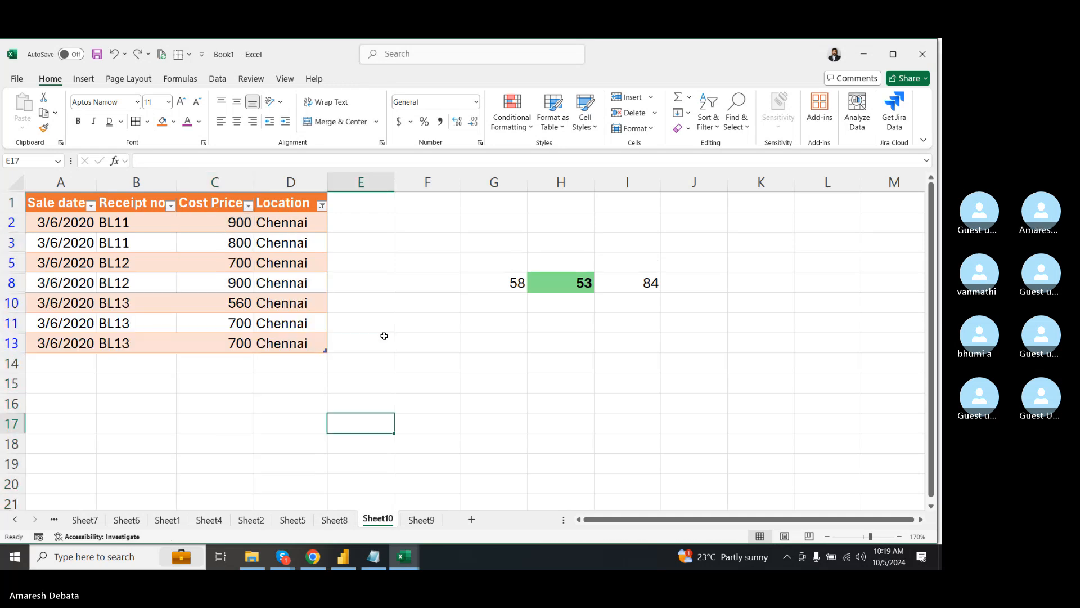
scroll(384, 336, "down", 1)
key("ctrl+z")
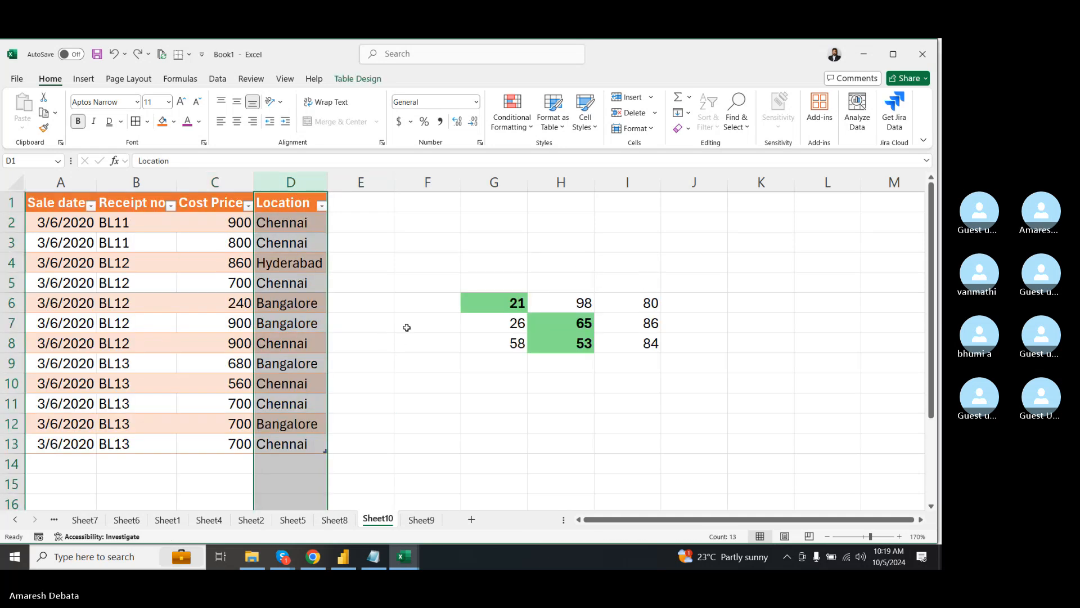
left_click(408, 326)
left_click(285, 549)
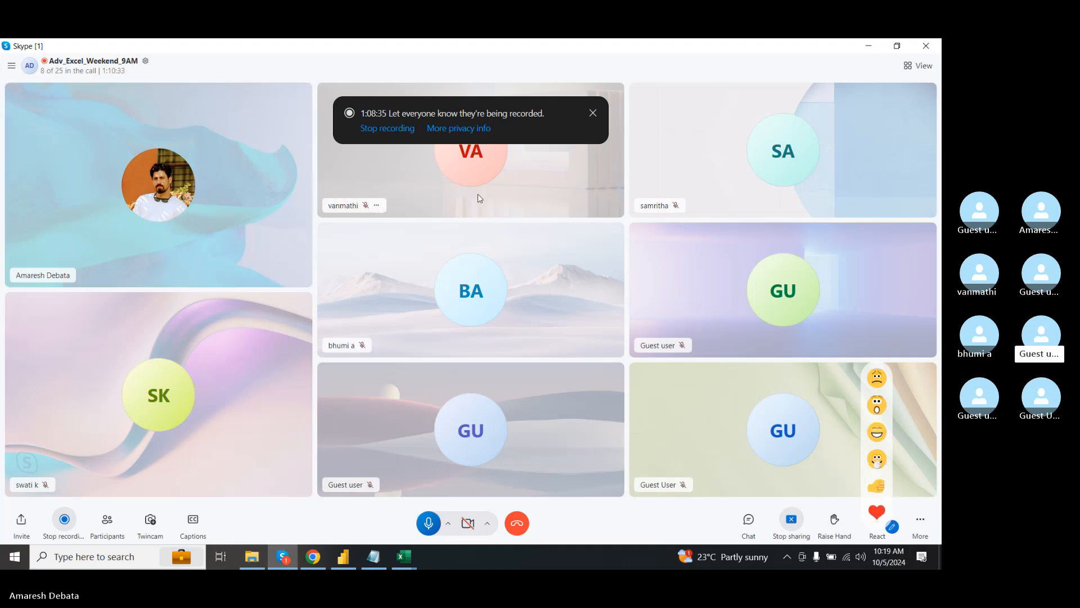
key("alt+Tab")
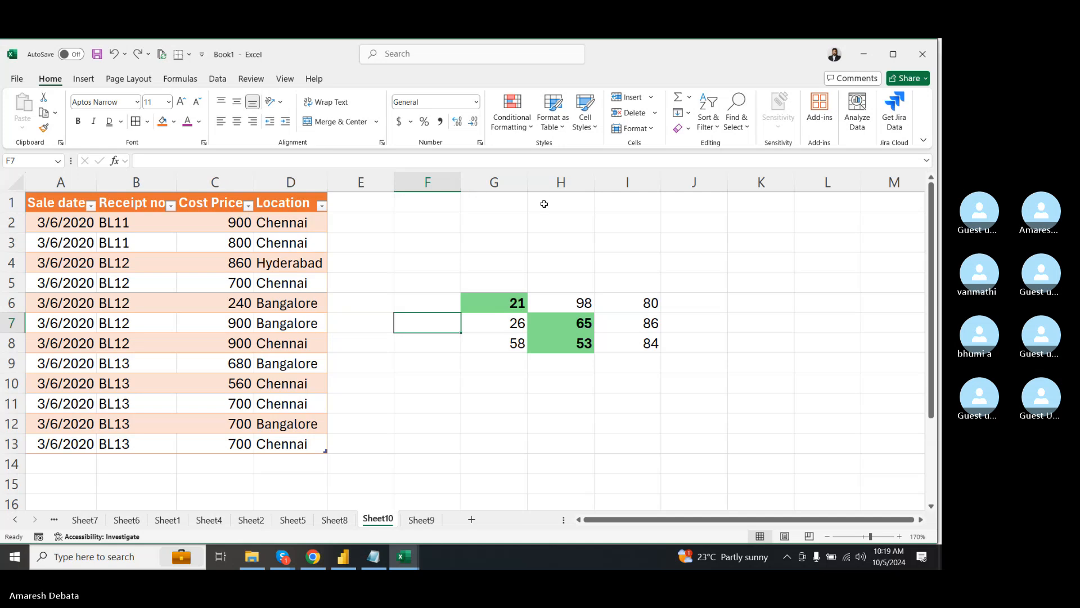
- Examine the available cell styles and the insert options for cells, rows, columns and sheets without applying any
left_click(495, 280)
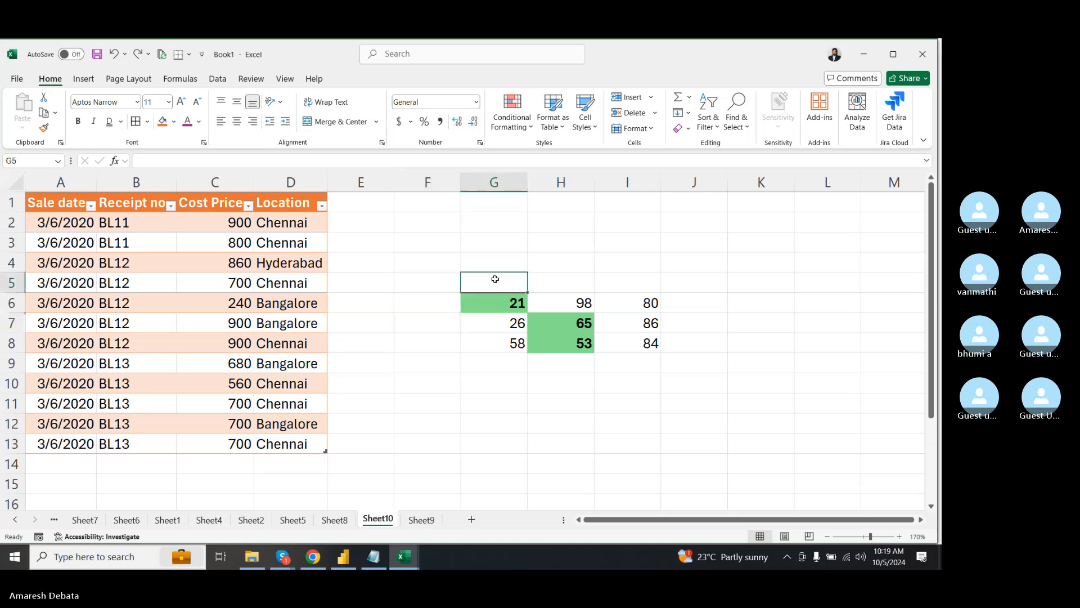
left_click(585, 116)
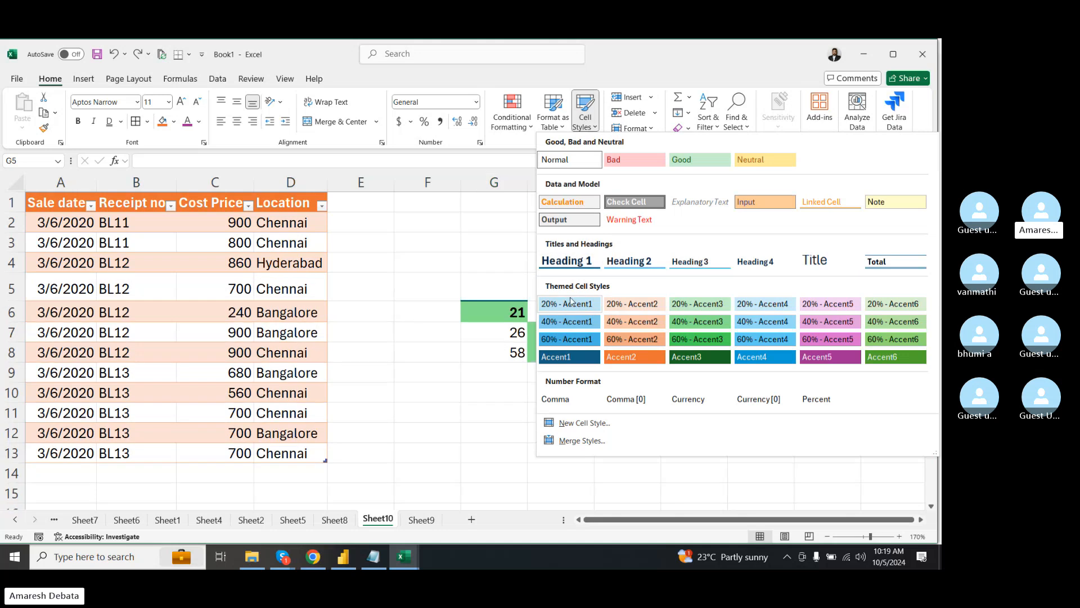
left_click(450, 329)
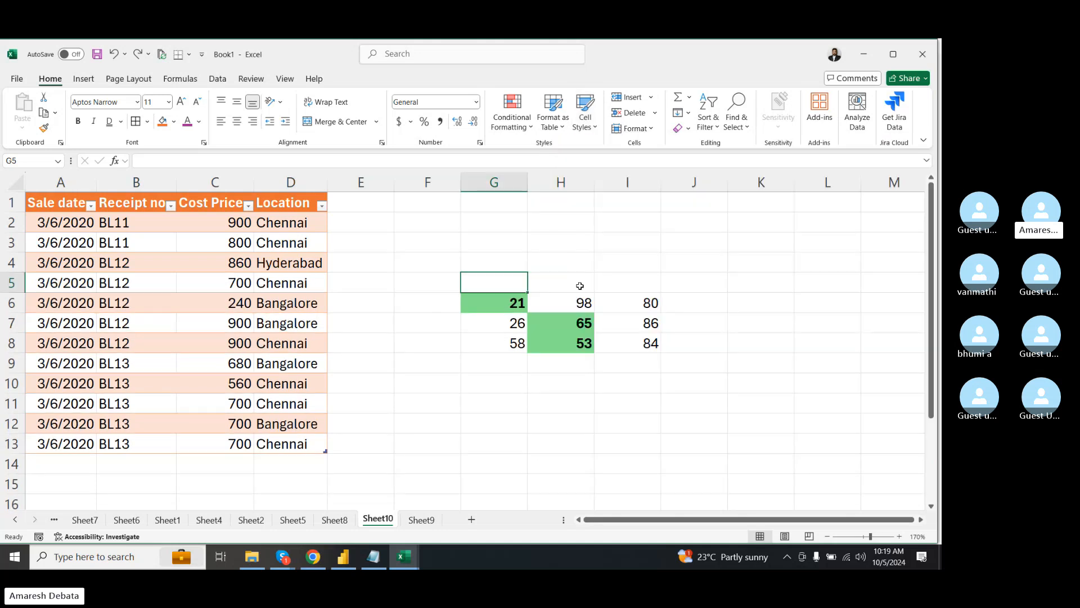
left_click(564, 309)
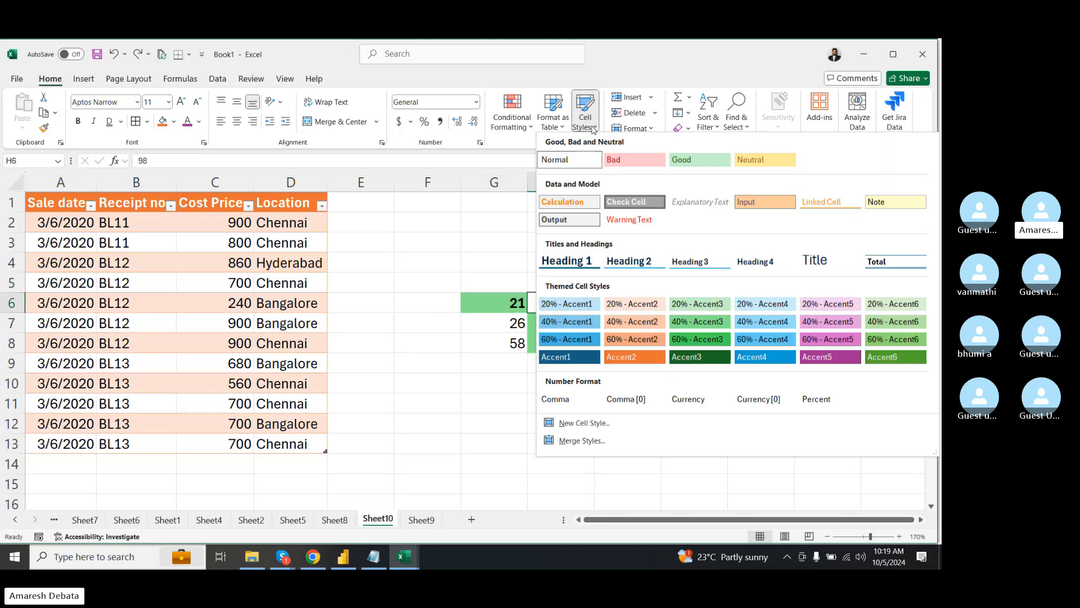
left_click(585, 119)
left_click(471, 248)
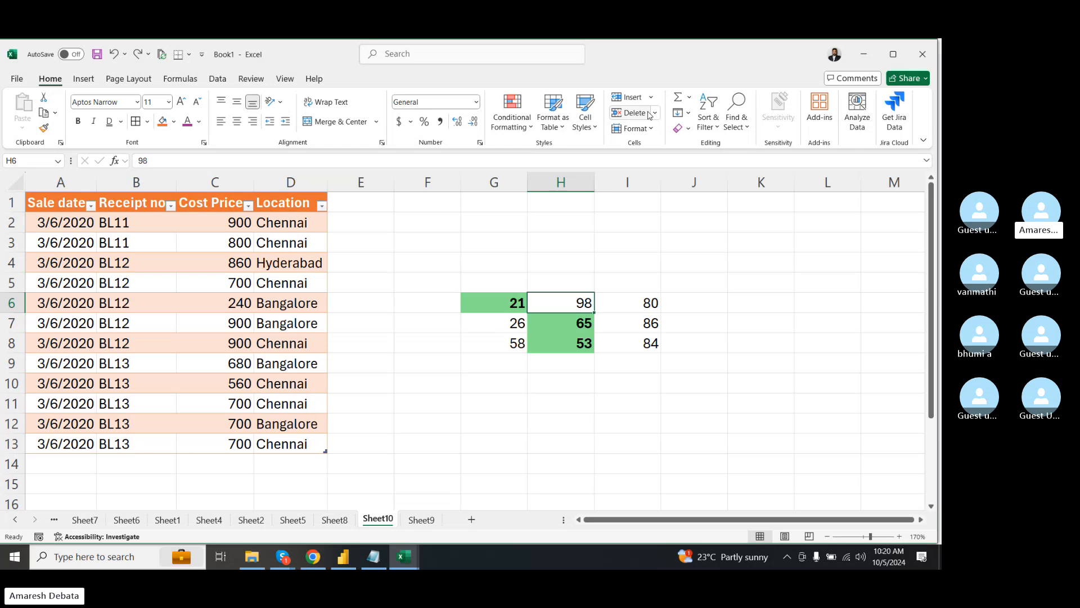
left_click(652, 99)
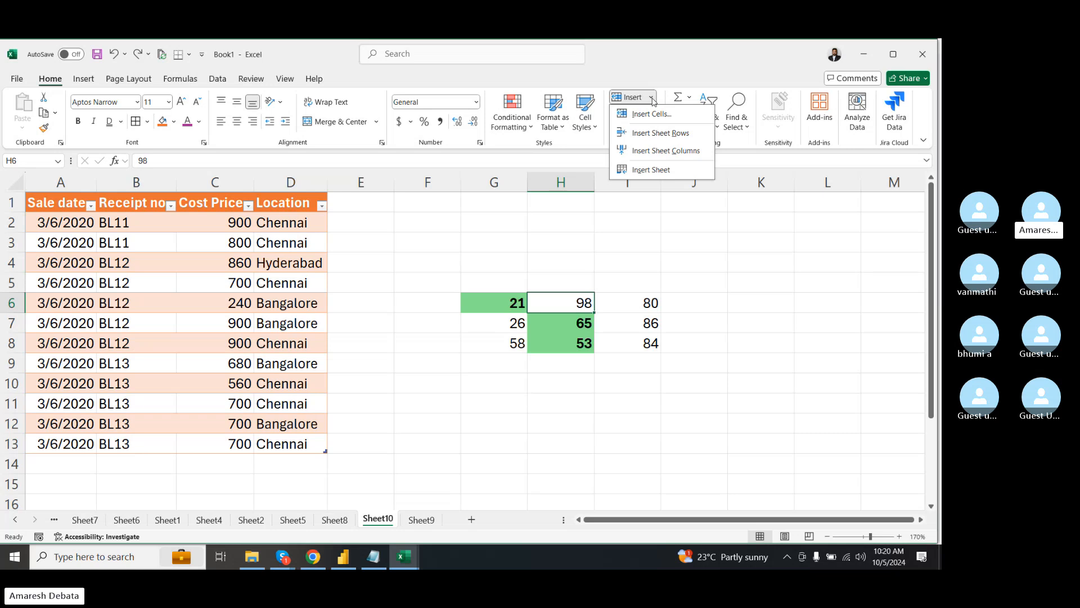
left_click(447, 242)
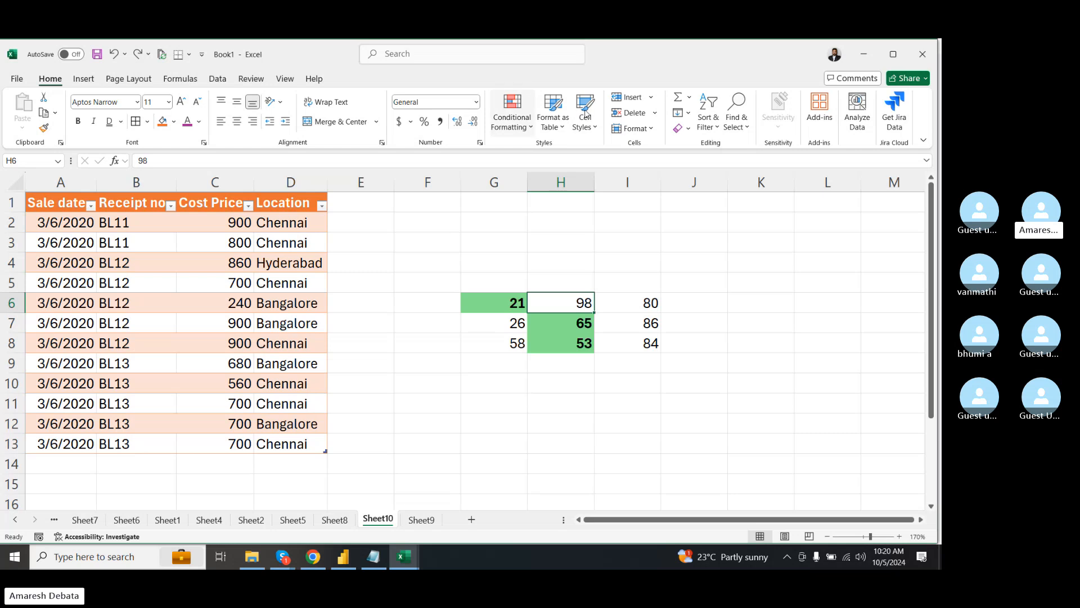
left_click(651, 97)
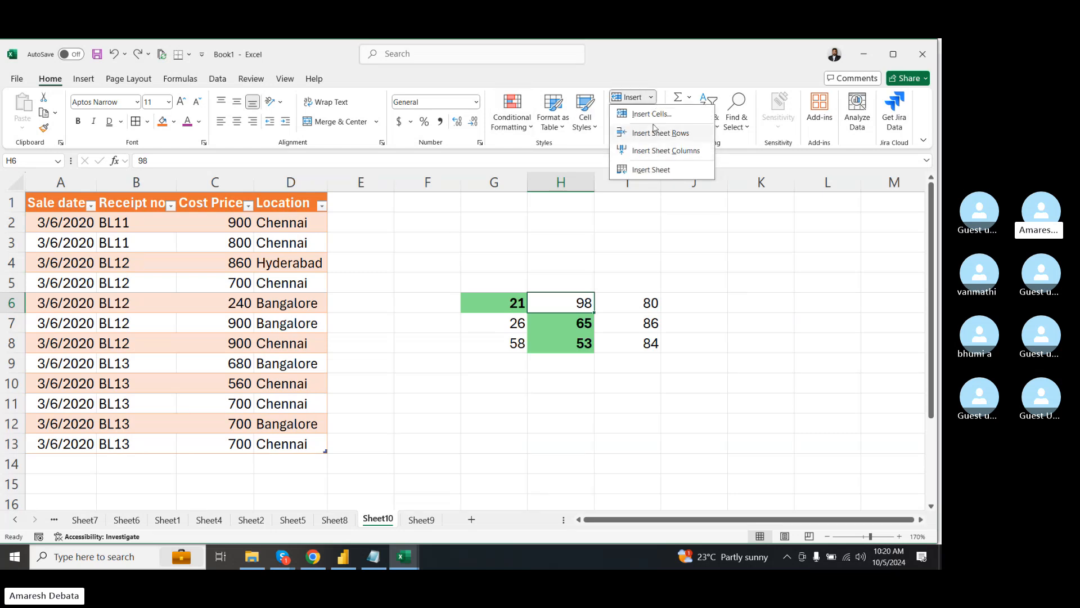
left_click(480, 238)
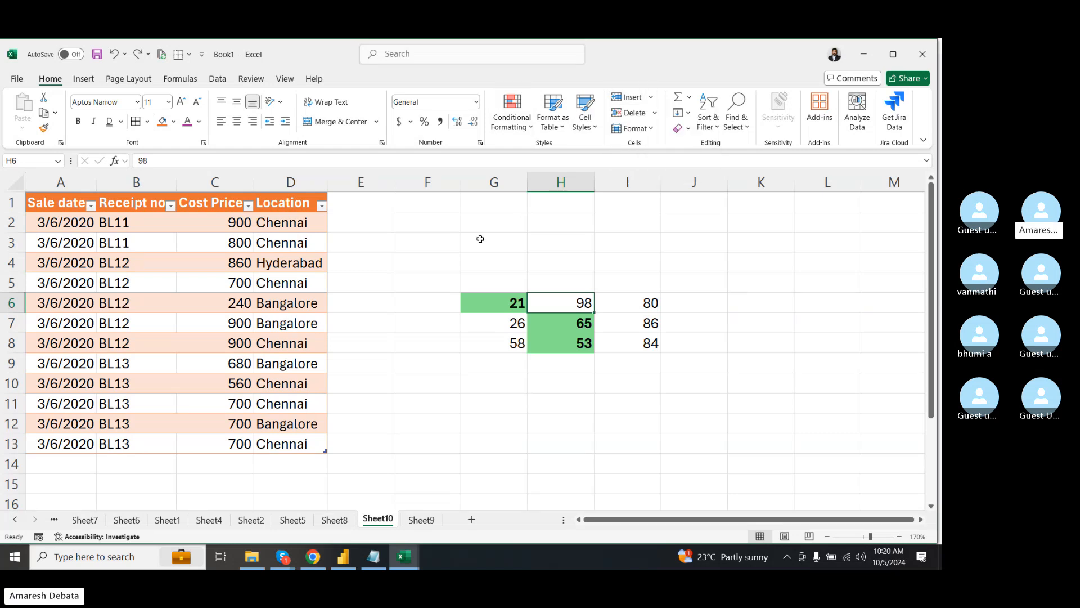
- Insert a blank column before the Location column of the sales table
left_click(399, 182)
left_click(290, 178)
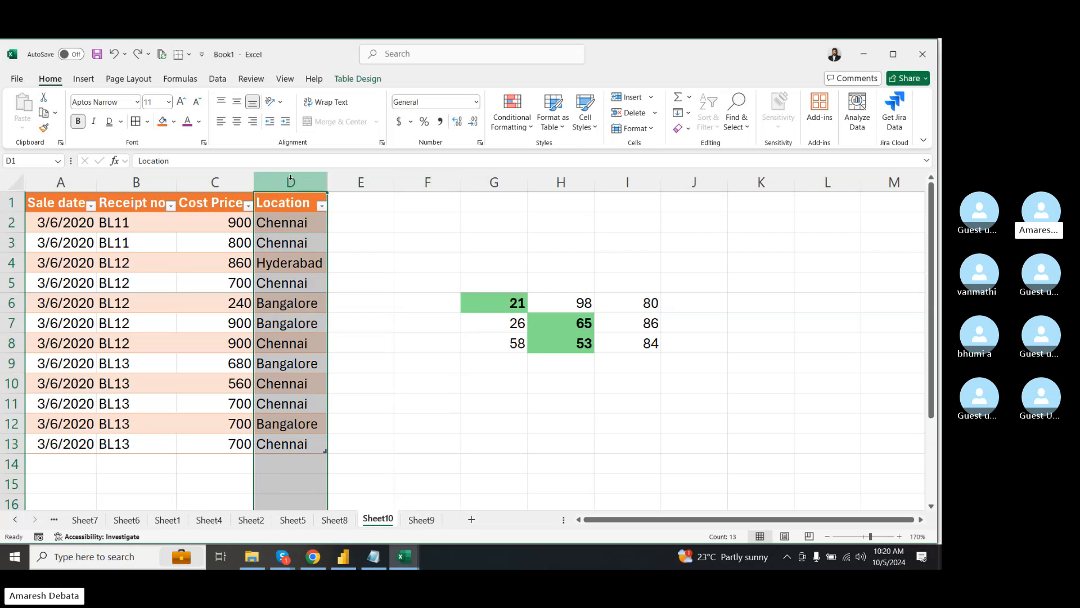
right_click(290, 179)
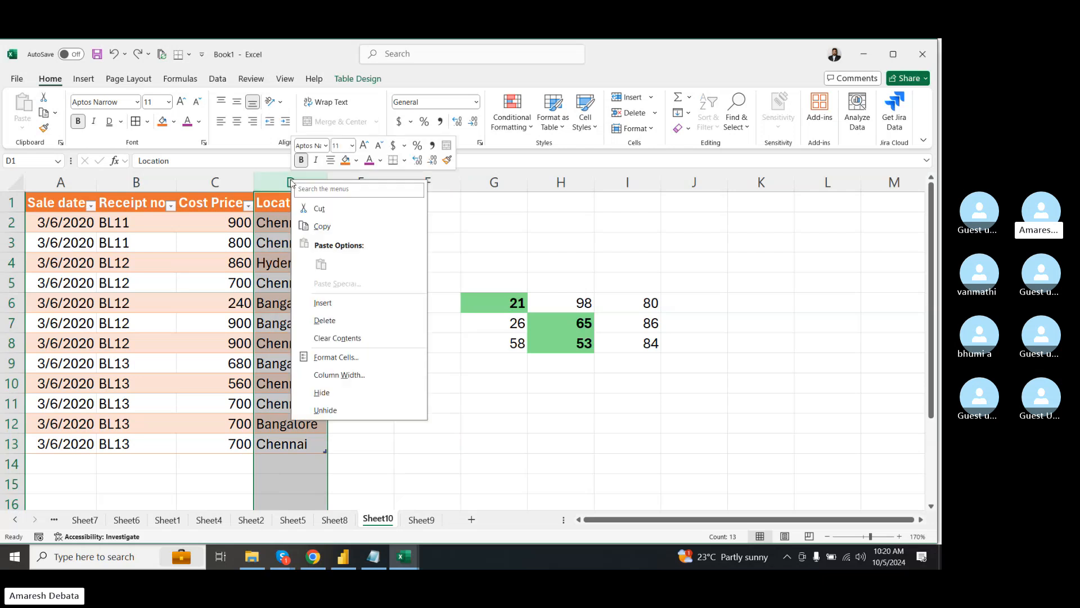
left_click(331, 306)
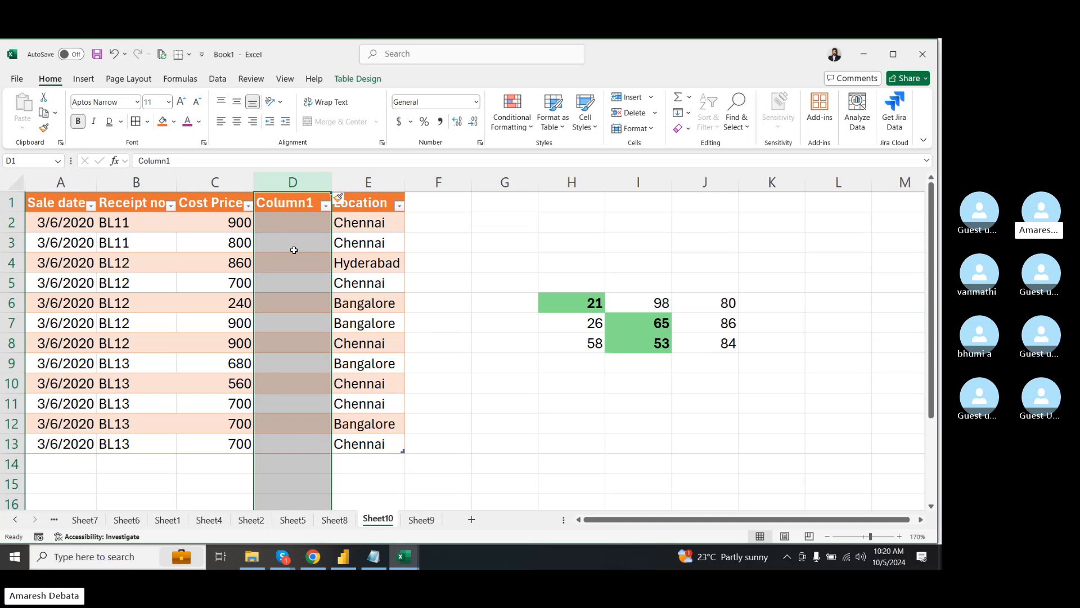
- Insert one blank sheet row above row 6 of the sales table
left_click(10, 303)
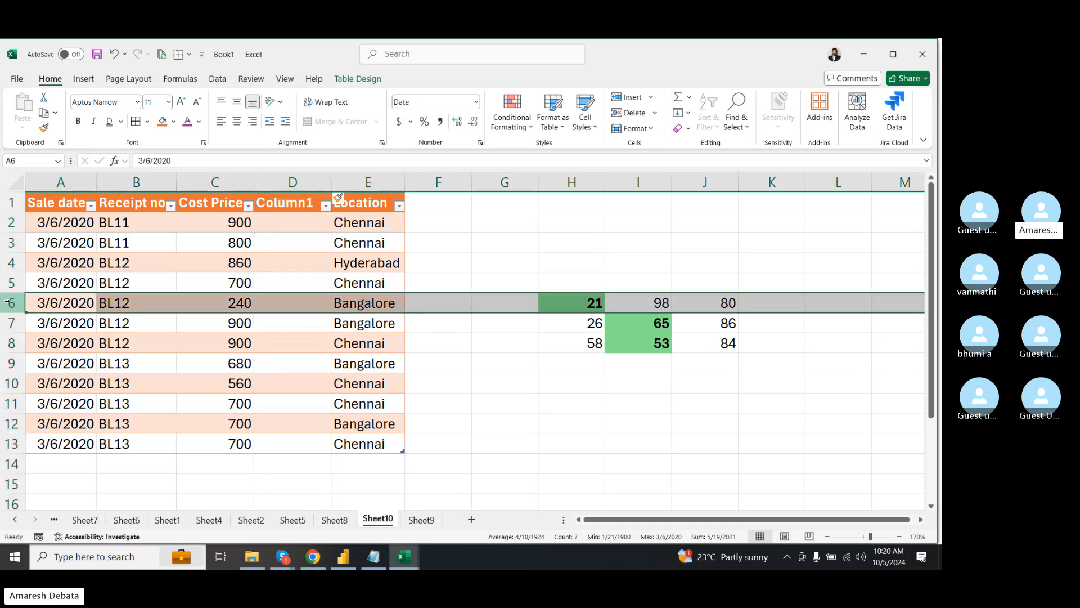
right_click(10, 303)
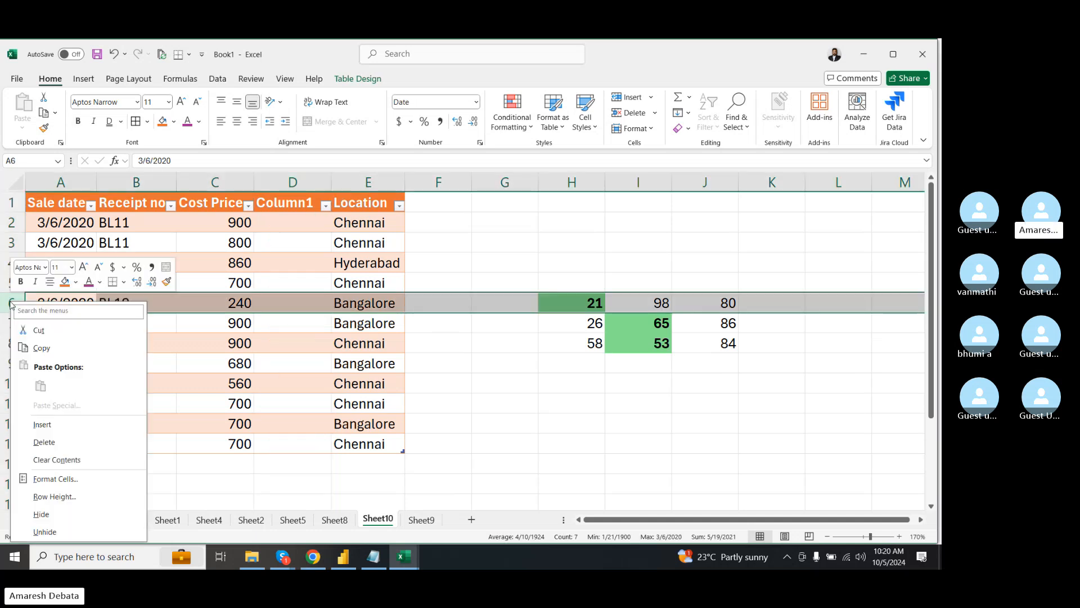
left_click(42, 424)
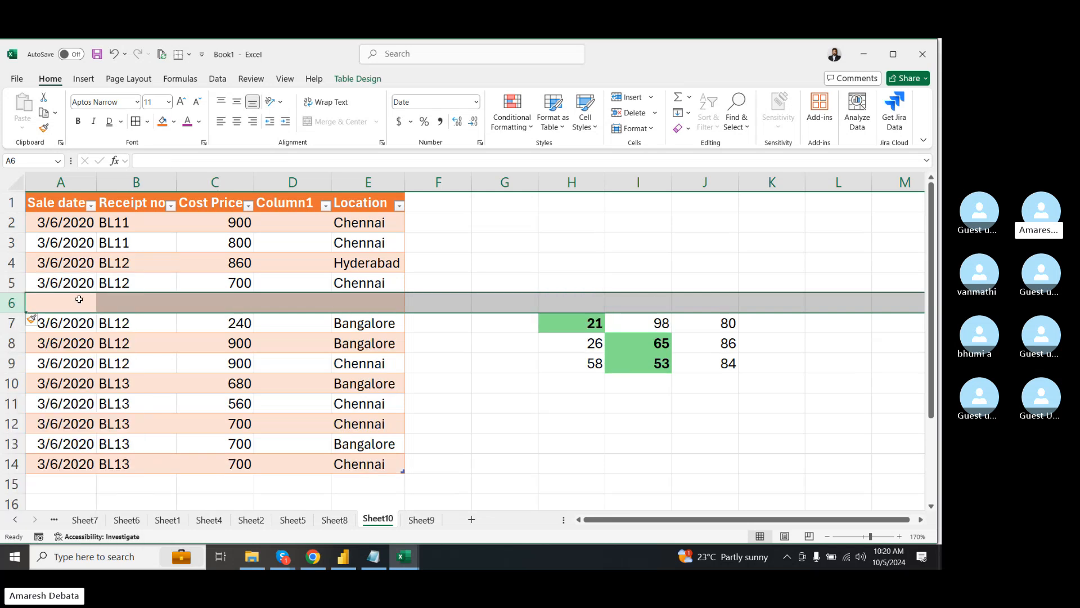
left_click(468, 265)
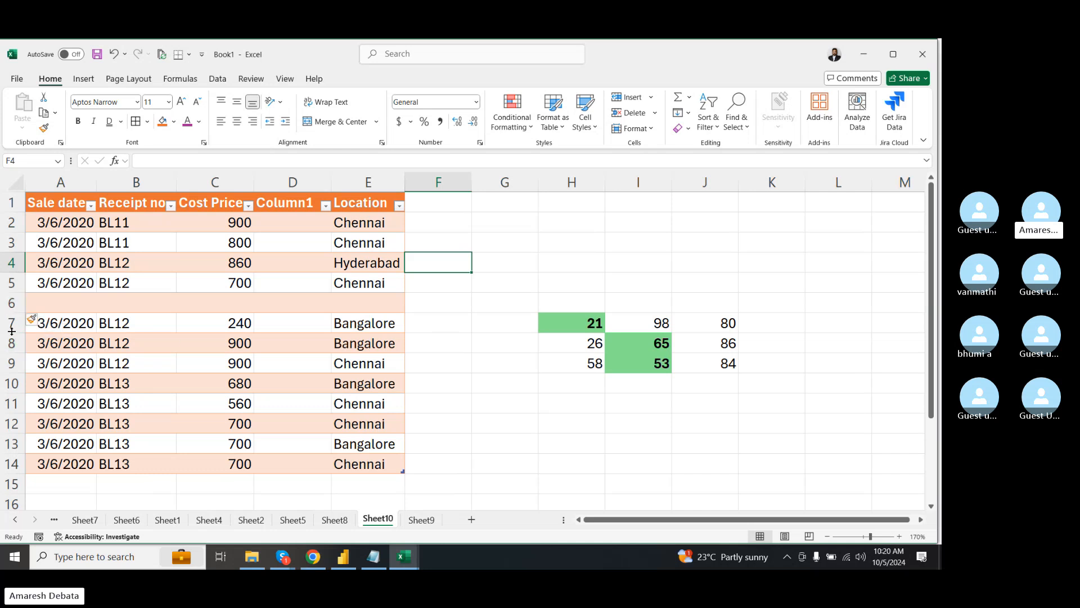
- Insert nine blank sheet rows at once above row 6, based on rows 6 to 14
left_click_drag(12, 303, 15, 450)
left_click_drag(14, 455, 12, 463)
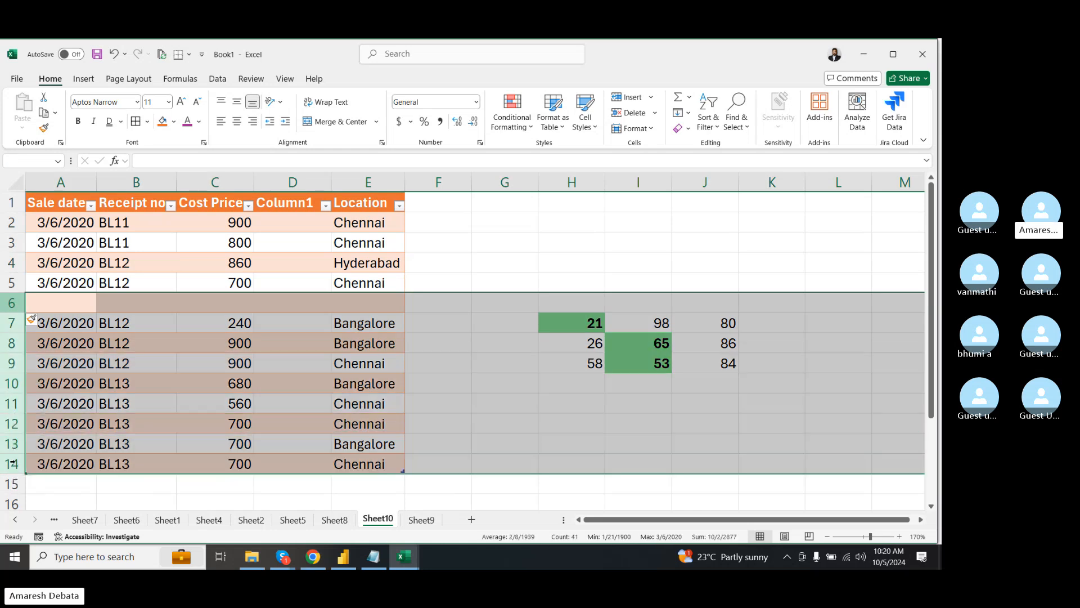
right_click(12, 303)
left_click(73, 423)
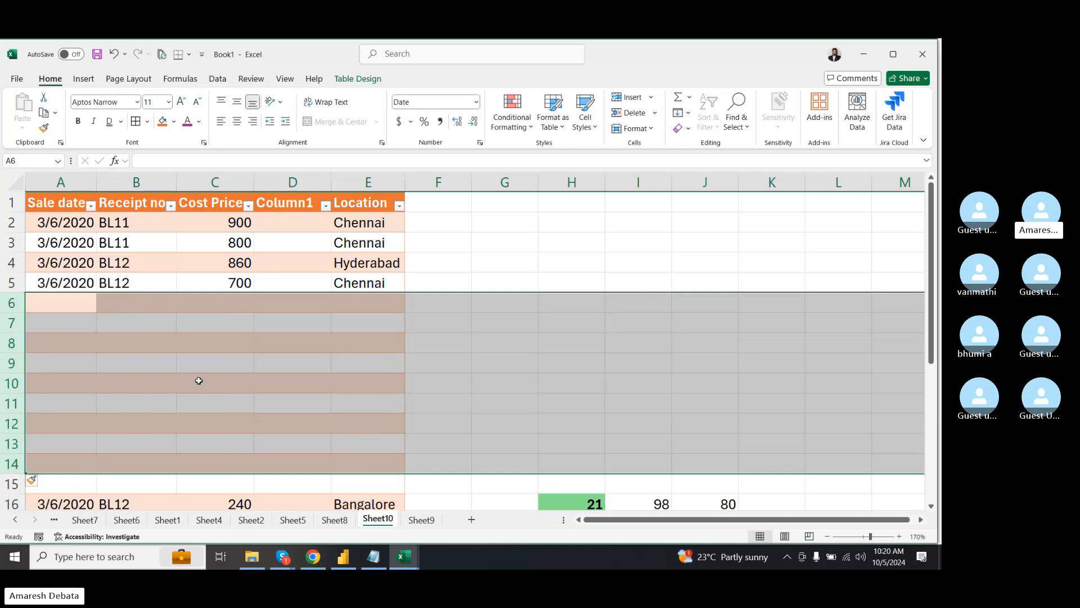
- Insert four blank columns at once before the Cost Price column and select their cells in rows 2 and 3
left_click(216, 181)
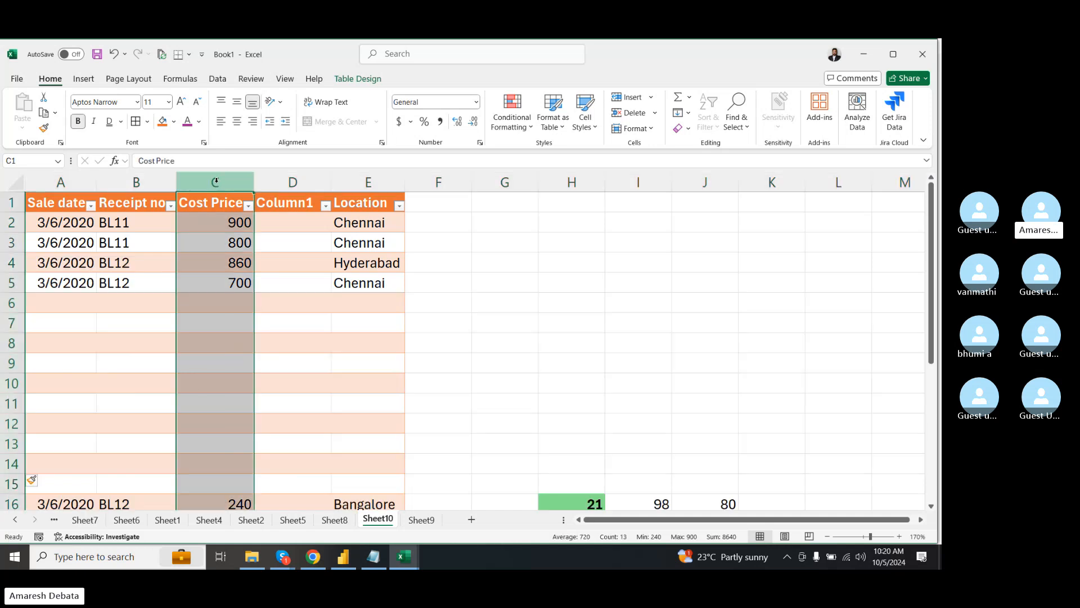
key("shift+Right")
key("shift+Right")
key("shift+Right")
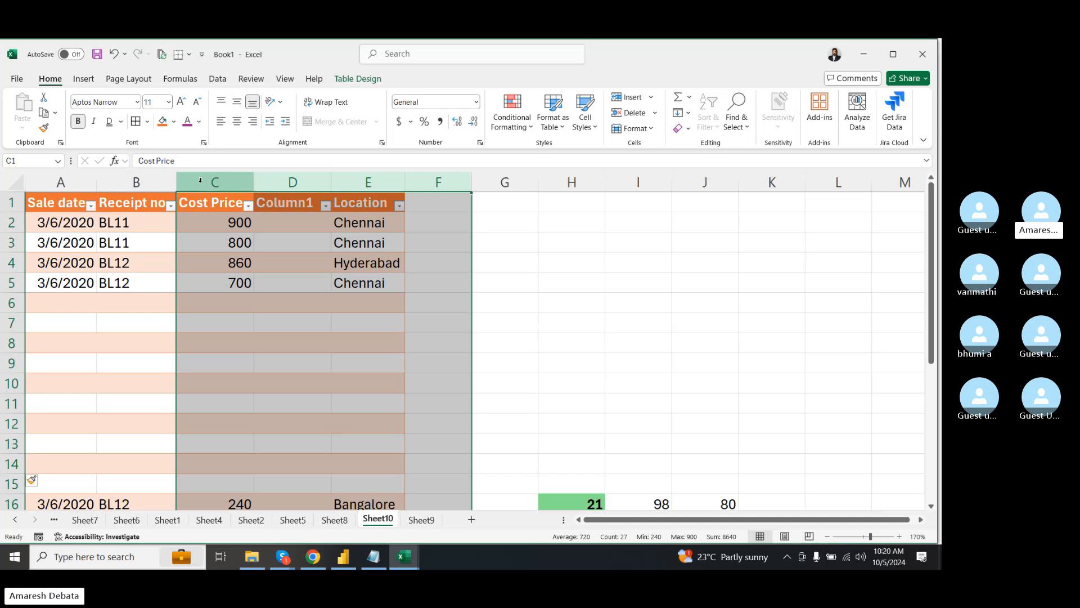
right_click(200, 180)
left_click(233, 308)
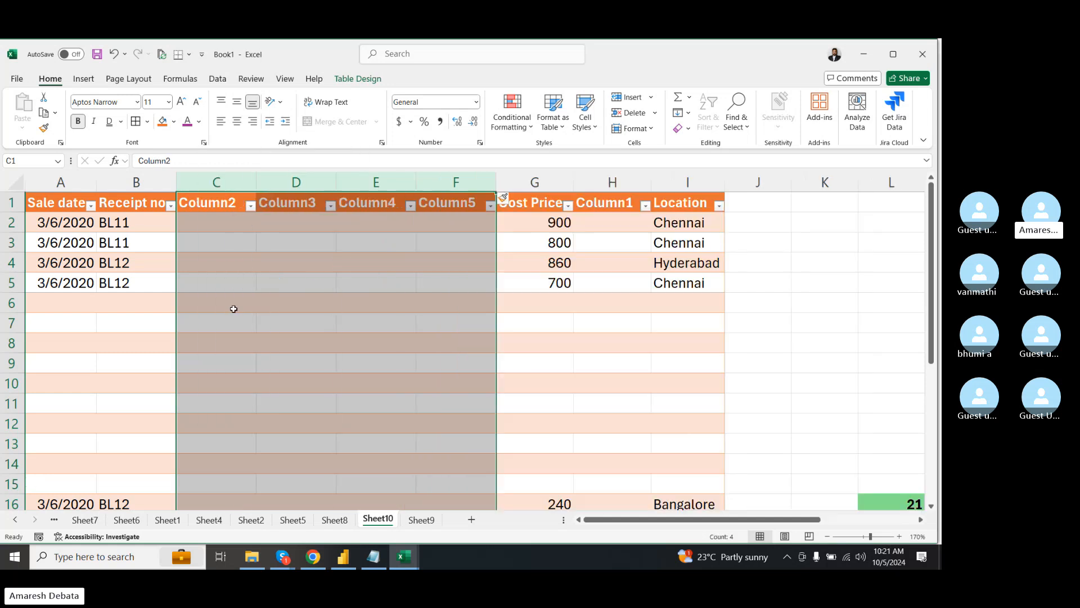
left_click_drag(212, 229, 425, 243)
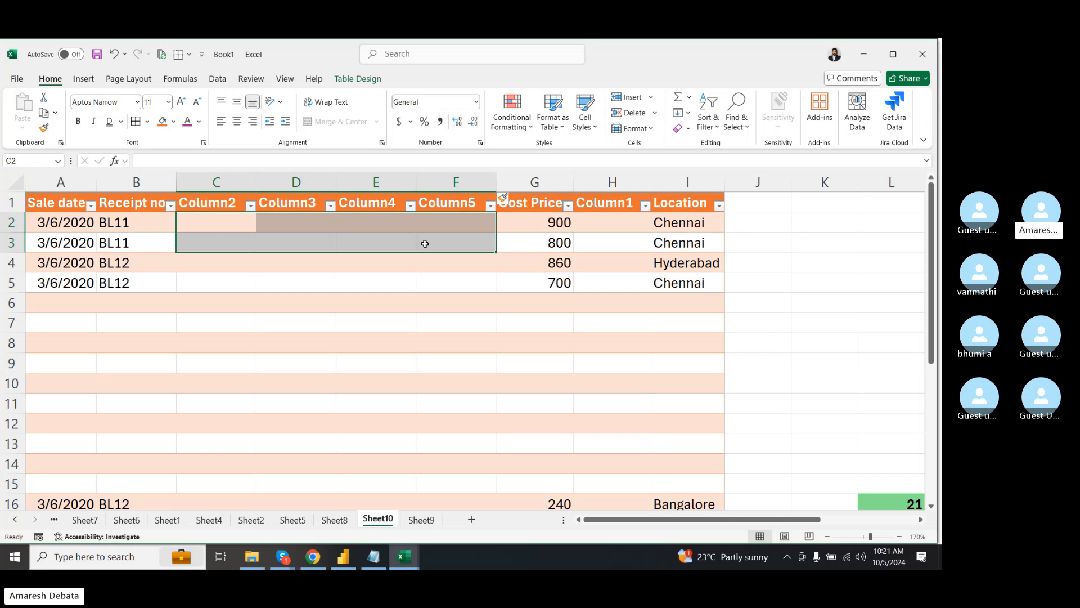
- Undo the four-column insertion and the row insertions, keeping the blank column before Location
key("ctrl+z")
key("ctrl+z")
left_click(470, 259)
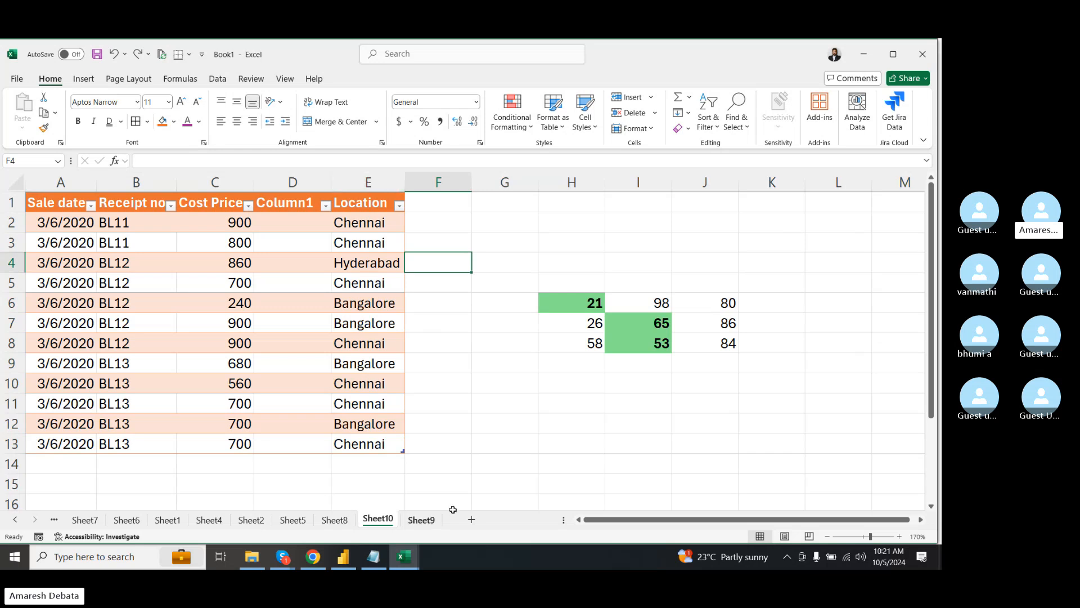
- Add a blank worksheet before Sheet9, view it, and return to Sheet10
left_click(471, 520)
left_click(471, 520)
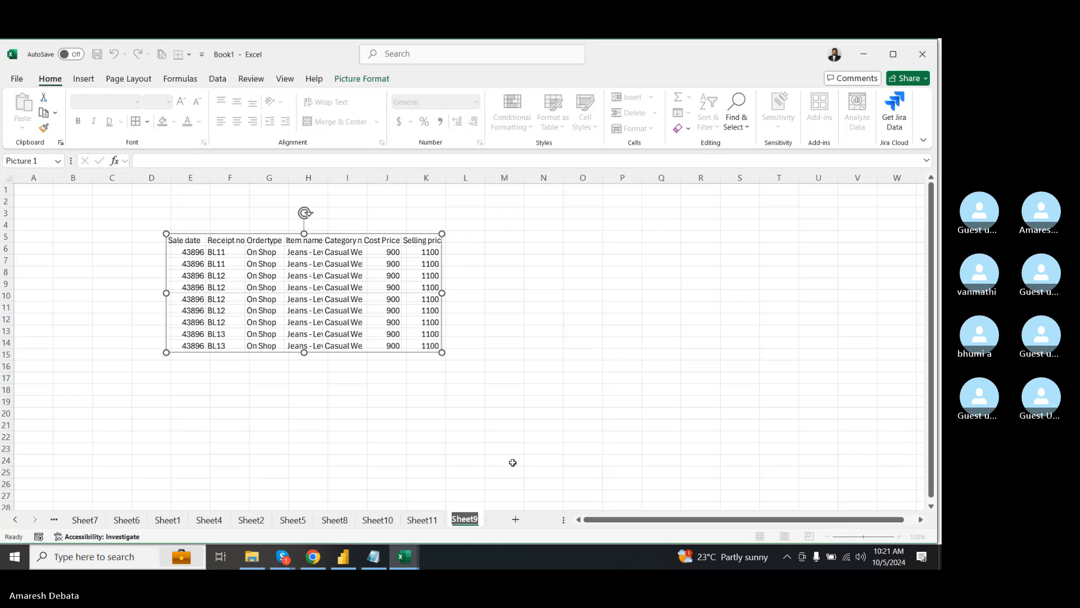
left_click(422, 518)
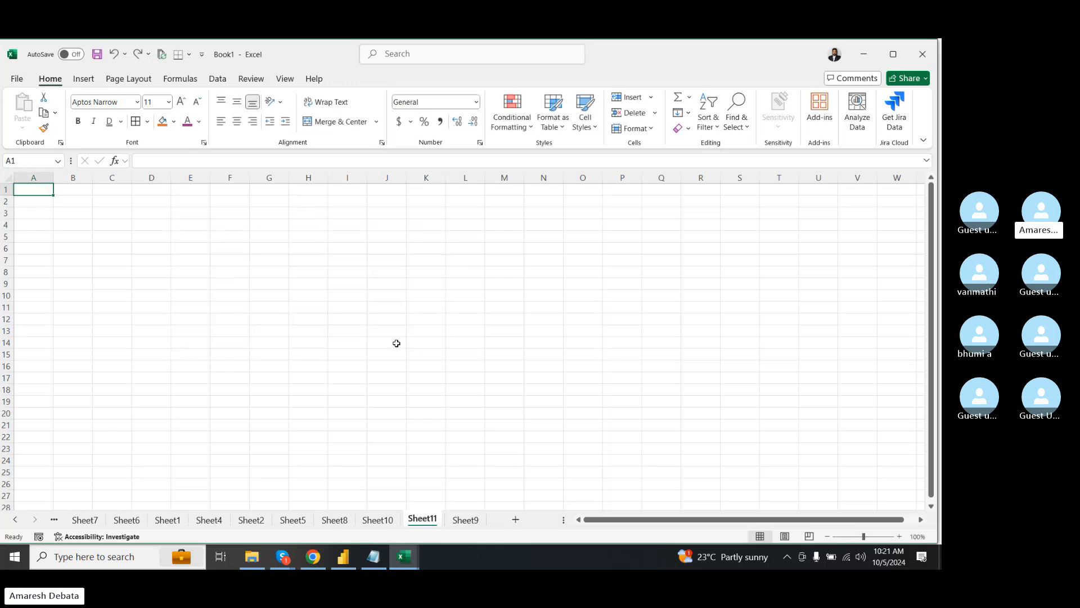
left_click(375, 519)
left_click(461, 341)
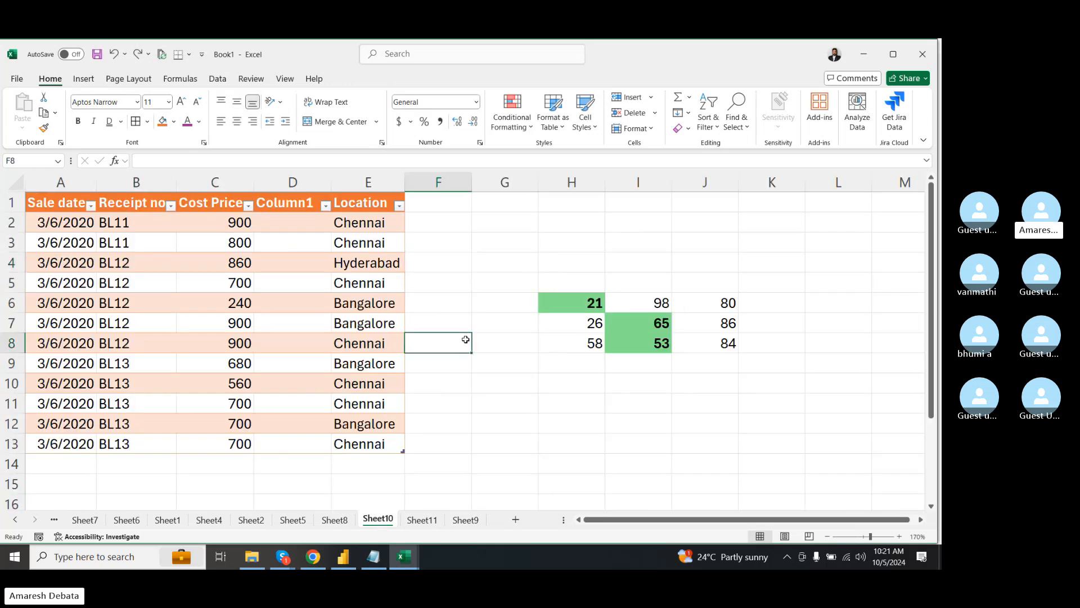
left_click(651, 96)
left_click(501, 248)
right_click(498, 246)
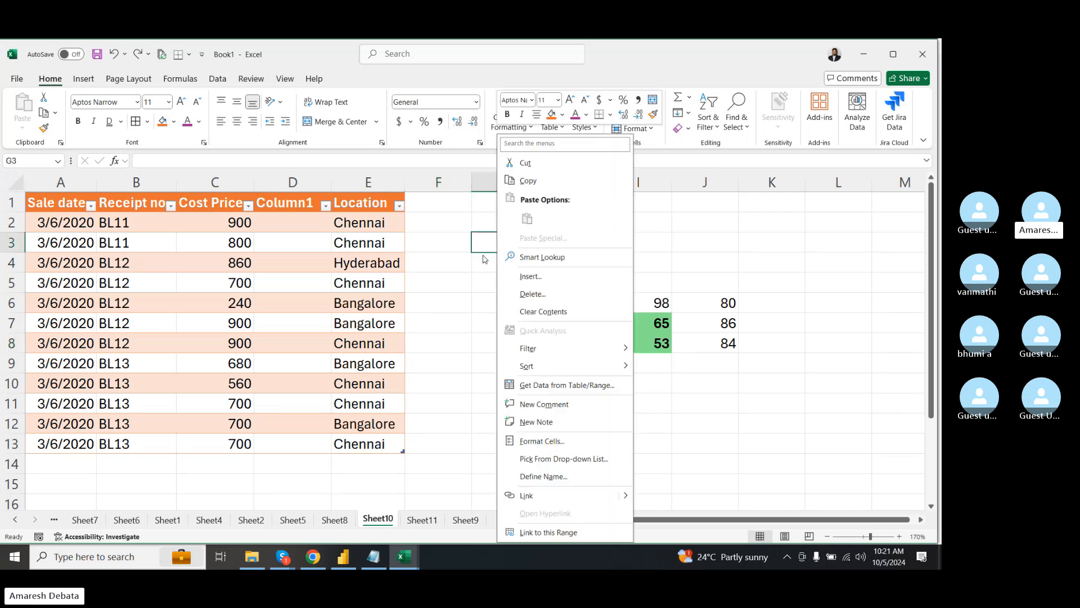
left_click(486, 235)
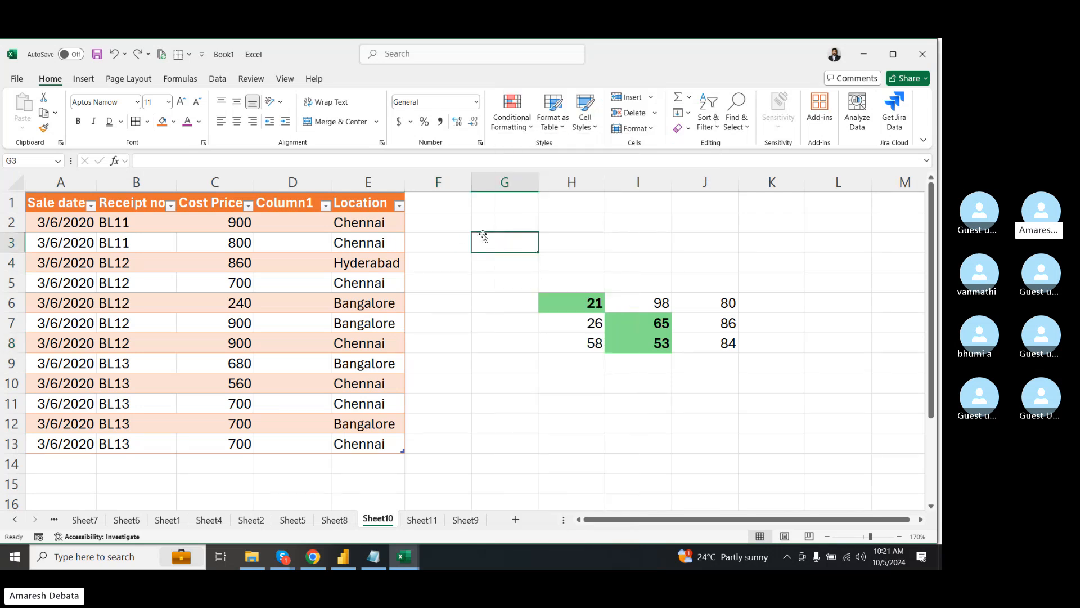
left_click_drag(453, 241, 448, 217)
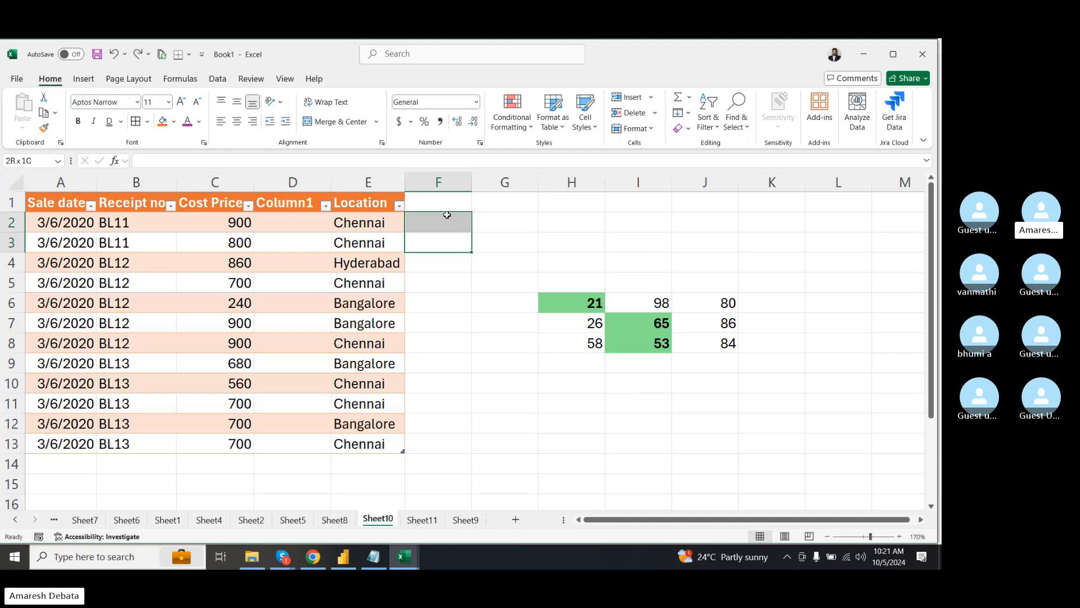
left_click(503, 231)
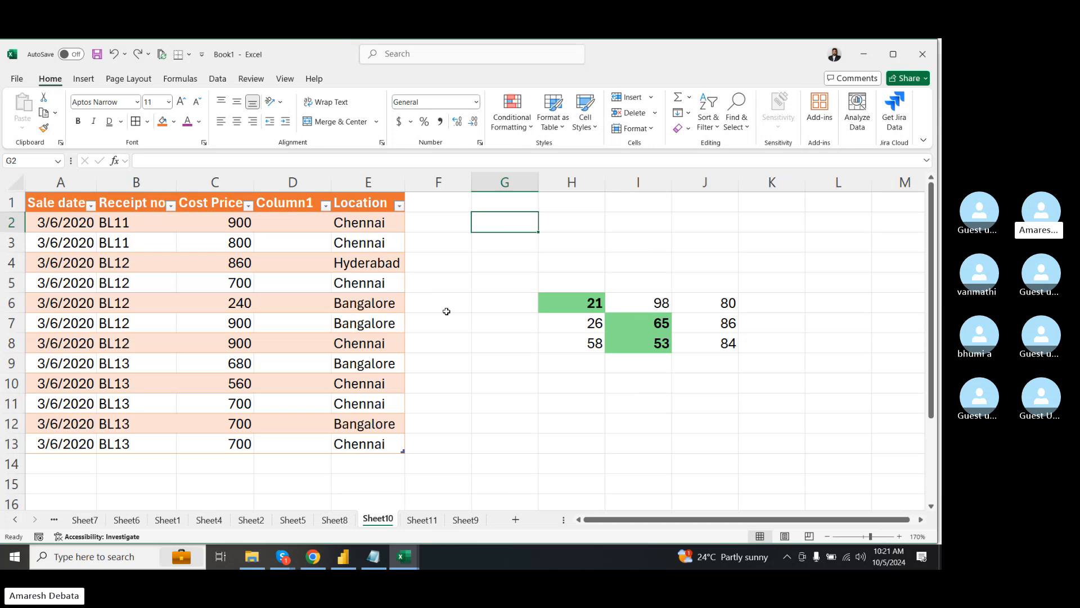
- Delete Sheet5 from the workbook and confirm its permanent removal
left_click(653, 112)
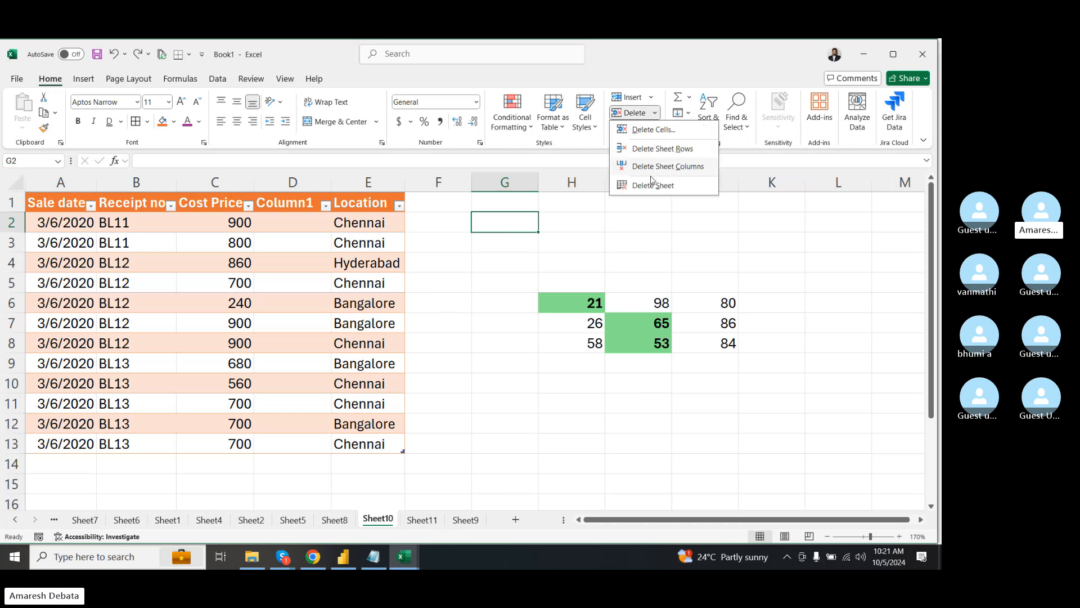
left_click(211, 194)
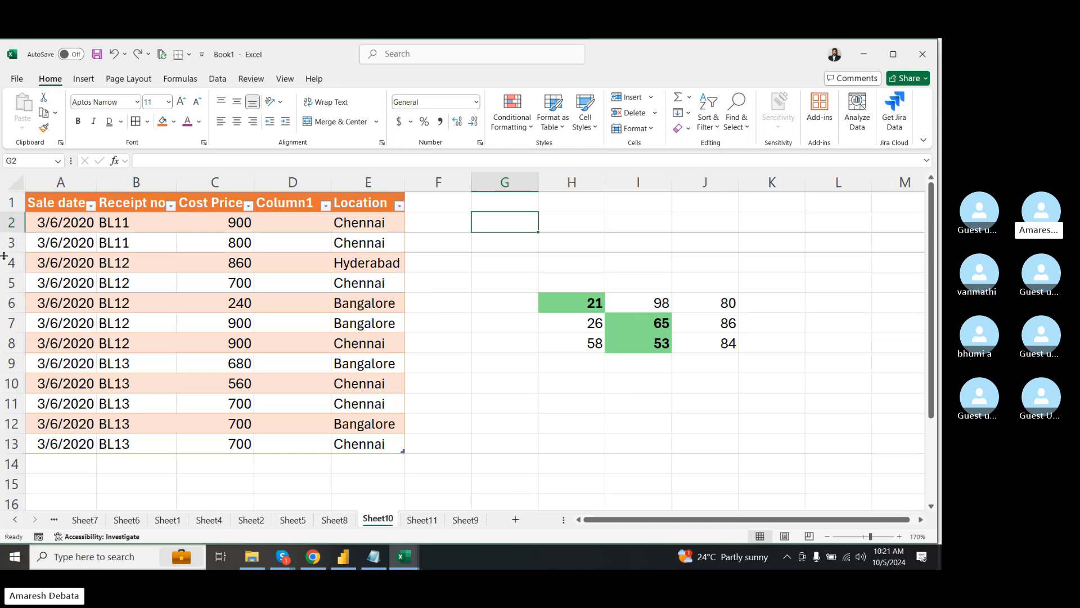
right_click(293, 521)
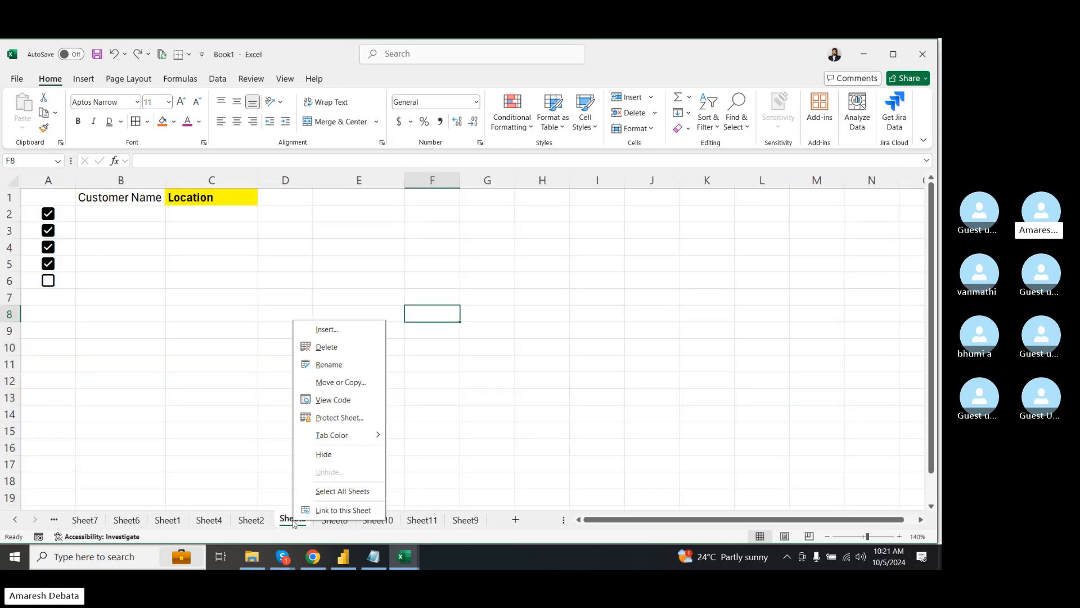
left_click(326, 346)
left_click(450, 333)
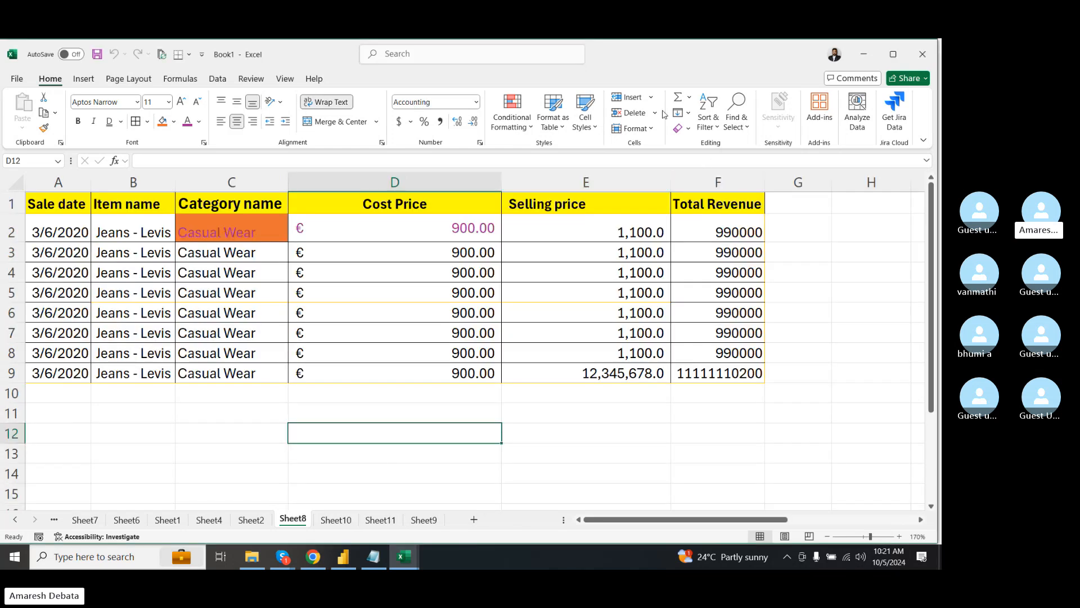
left_click(654, 112)
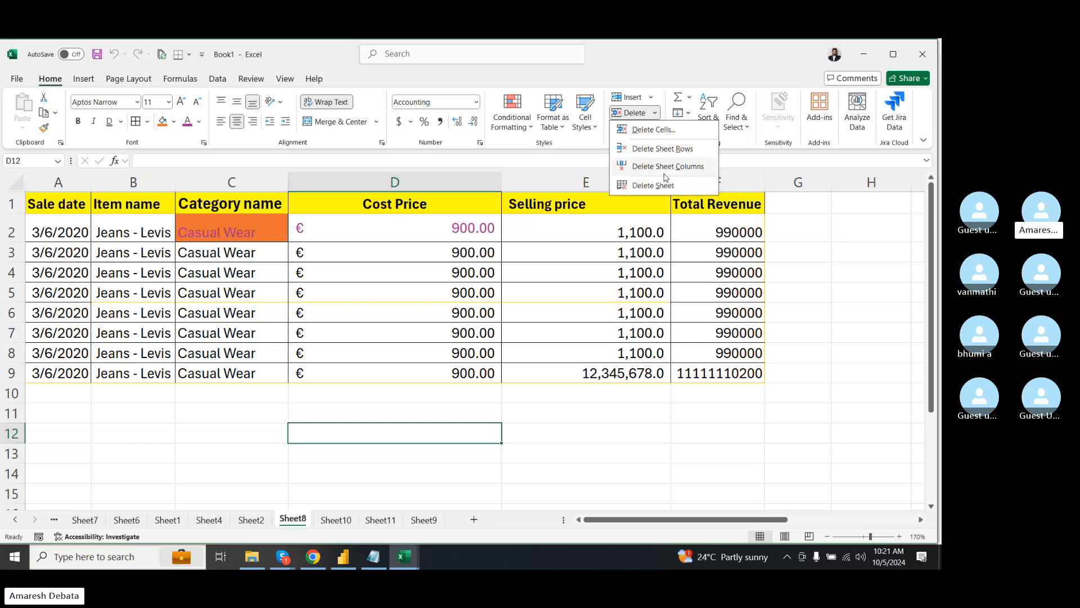
left_click(586, 436)
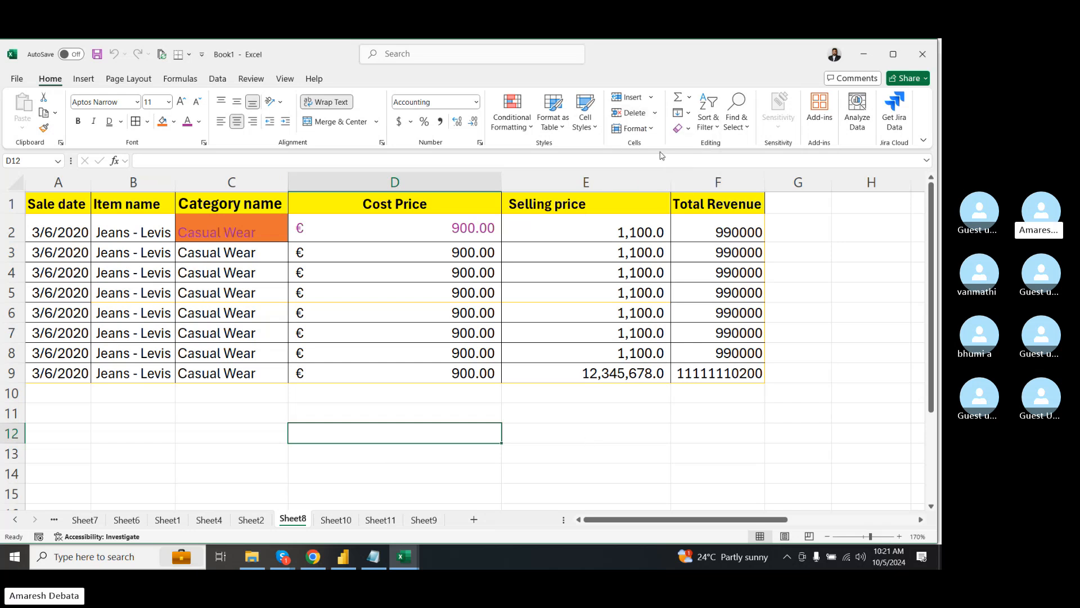
left_click(652, 128)
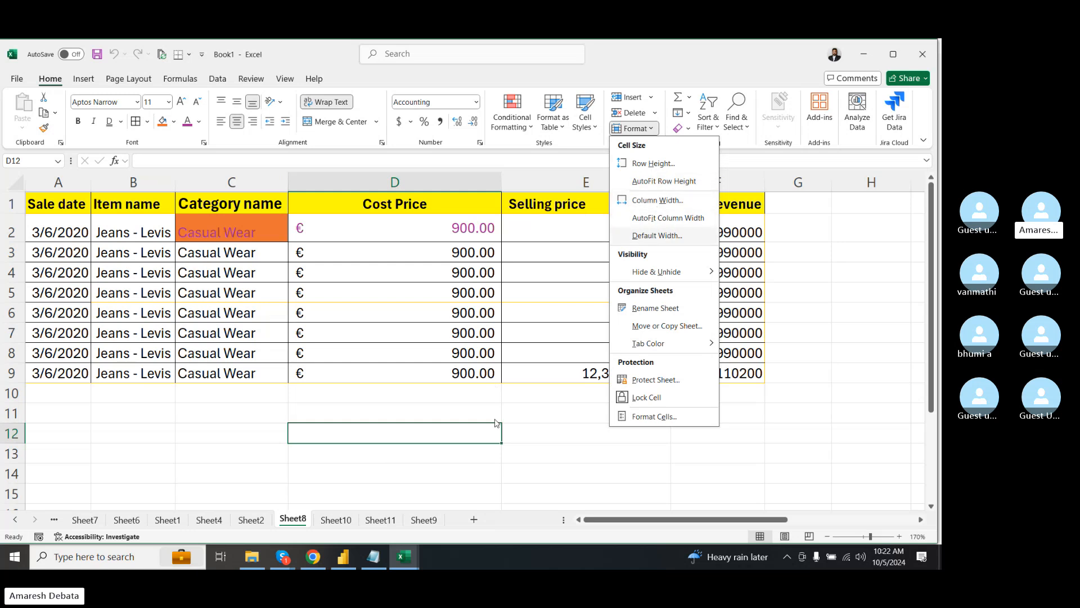
left_click(486, 417)
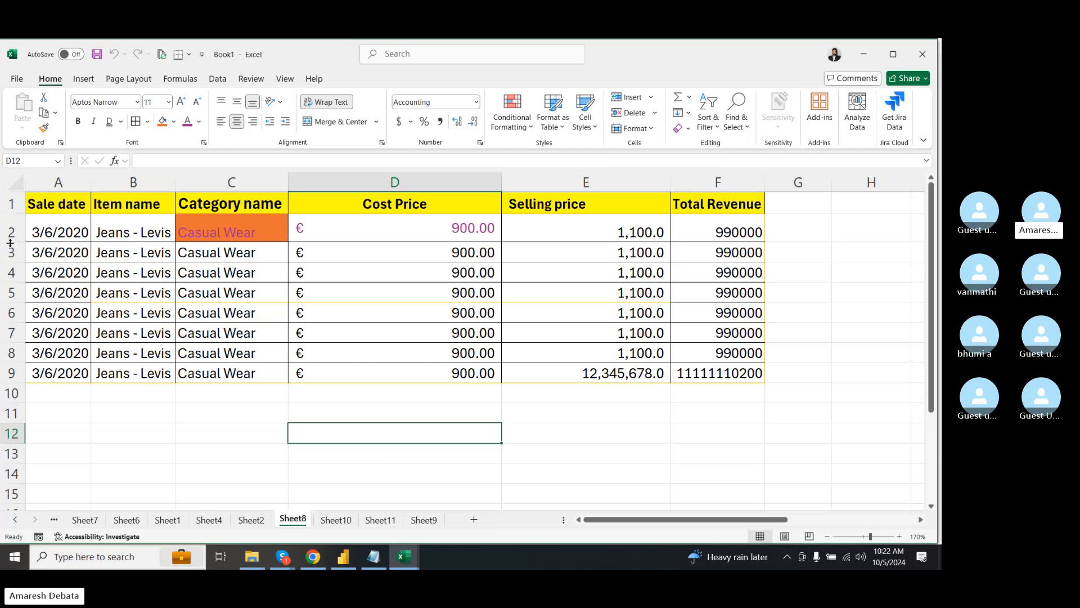
- Shrink the height of row 2 on Sheet8, and autofit the heights of all rows on the sheet
left_click_drag(10, 243, 10, 227)
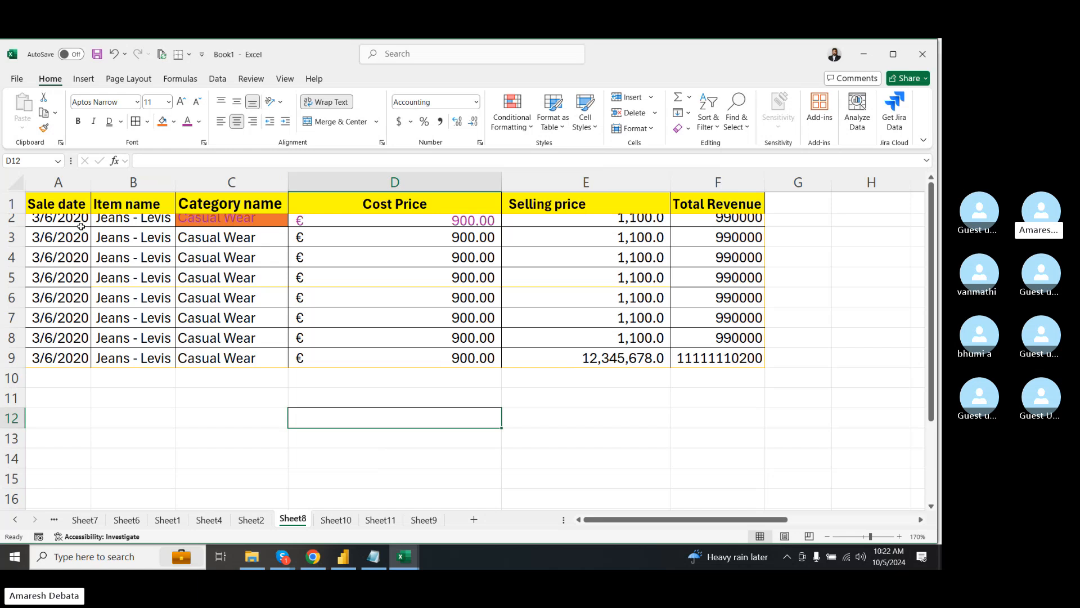
left_click(13, 182)
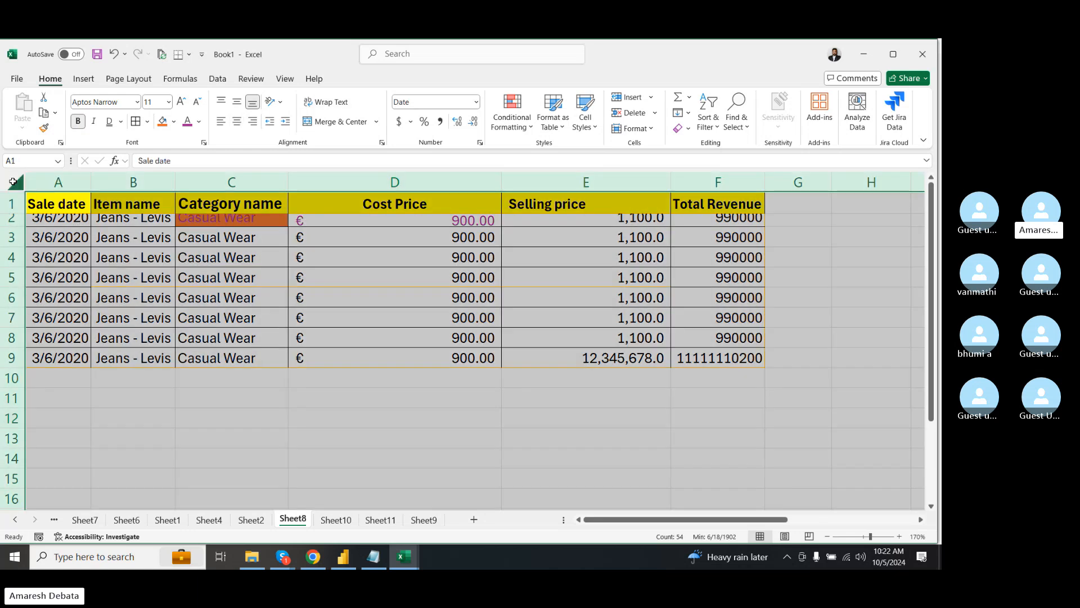
double_click(19, 226)
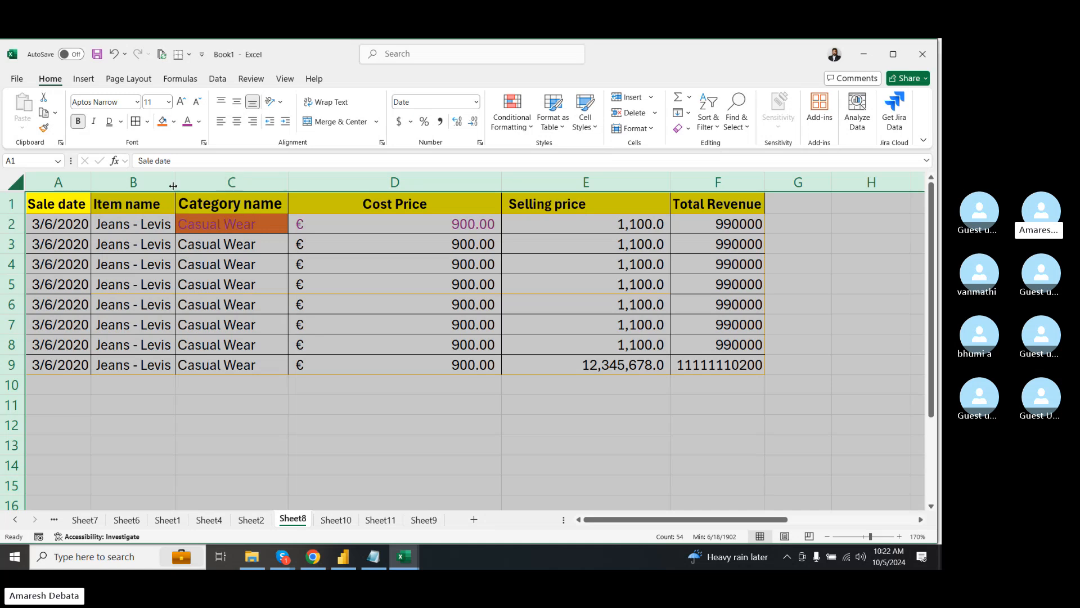
- Narrow all columns of Sheet8 together, and autofit every column width to its contents
left_click_drag(175, 182, 119, 186)
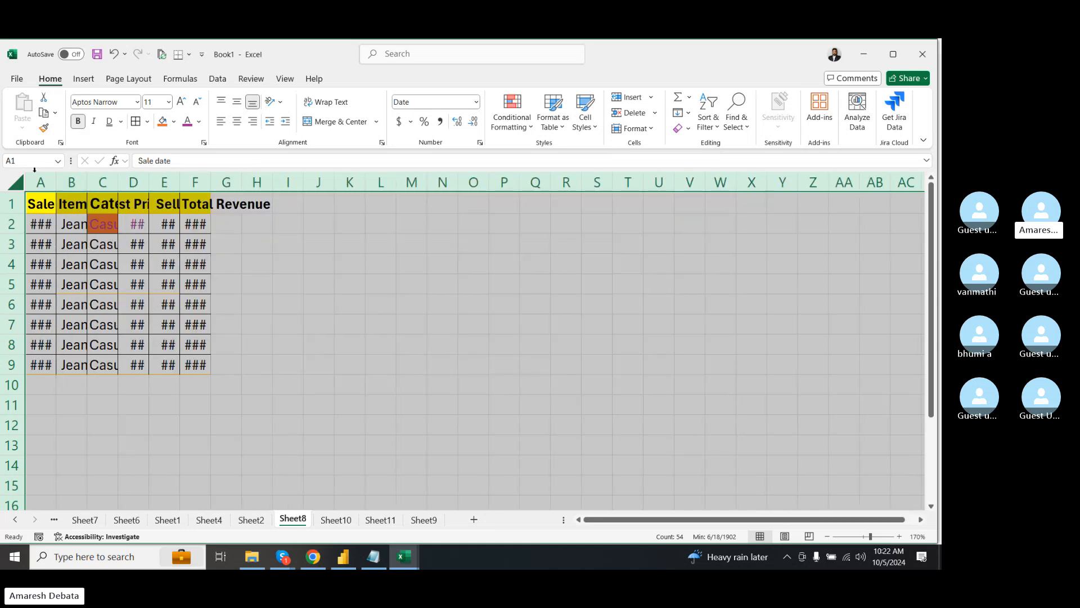
double_click(87, 182)
left_click(251, 428)
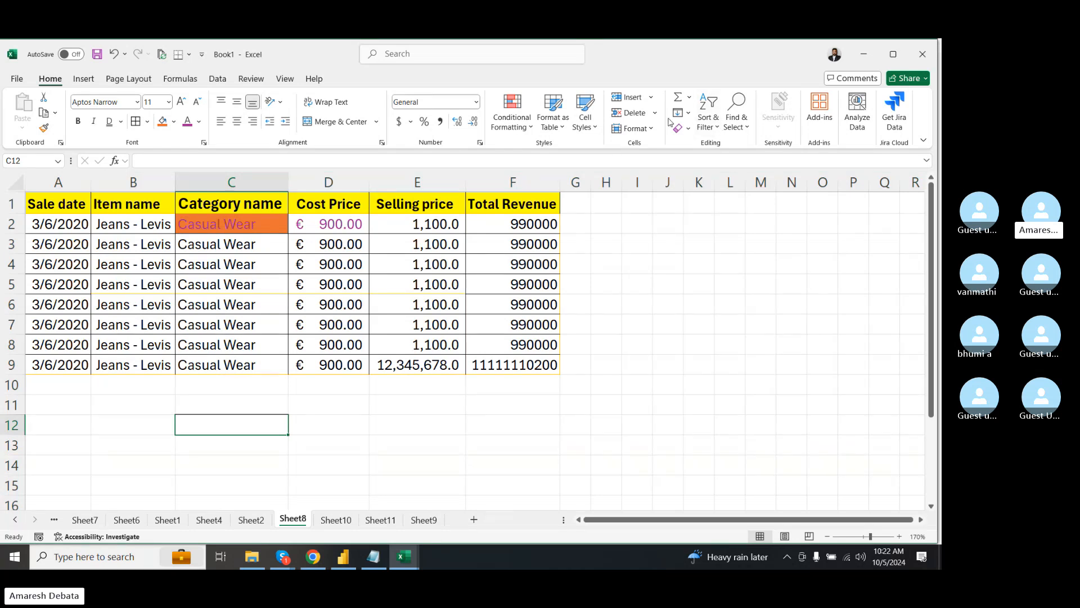
- Hide the Selling price column on Sheet8 and unhide it again
left_click(634, 128)
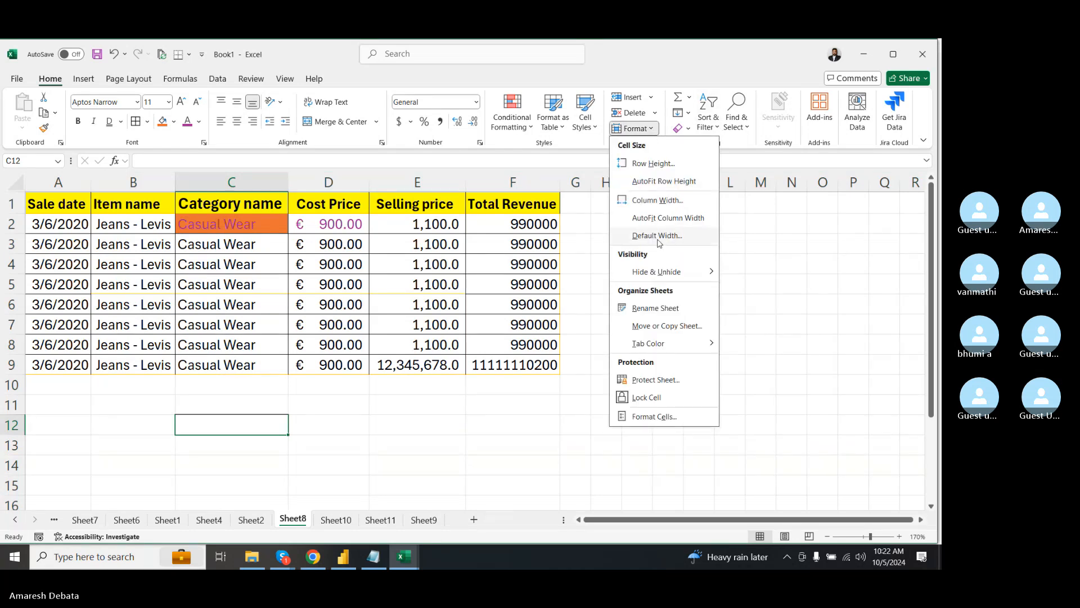
mouse_move(665, 274)
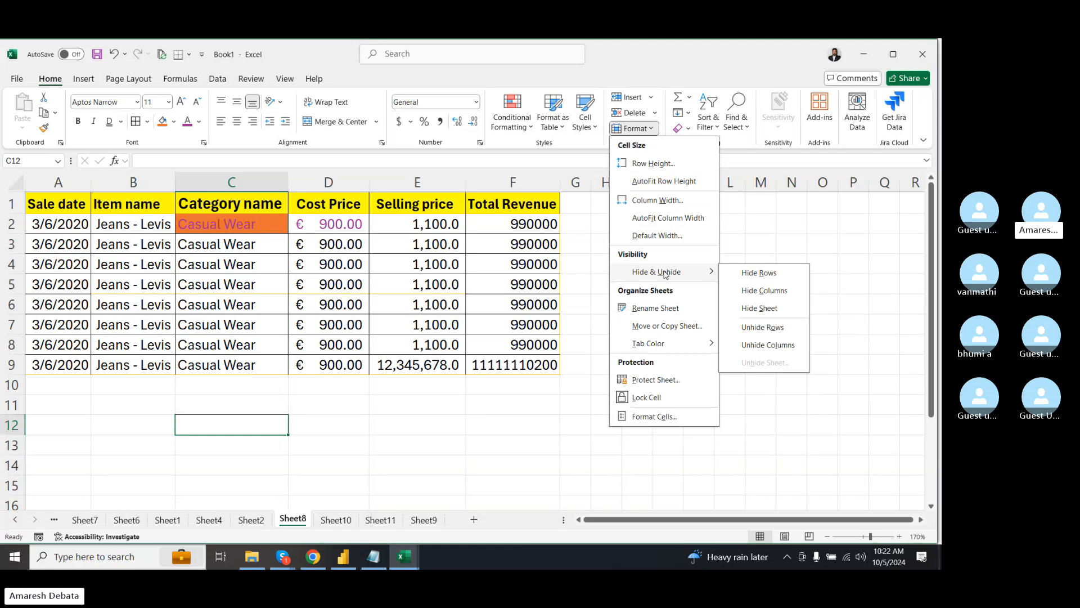
left_click(521, 449)
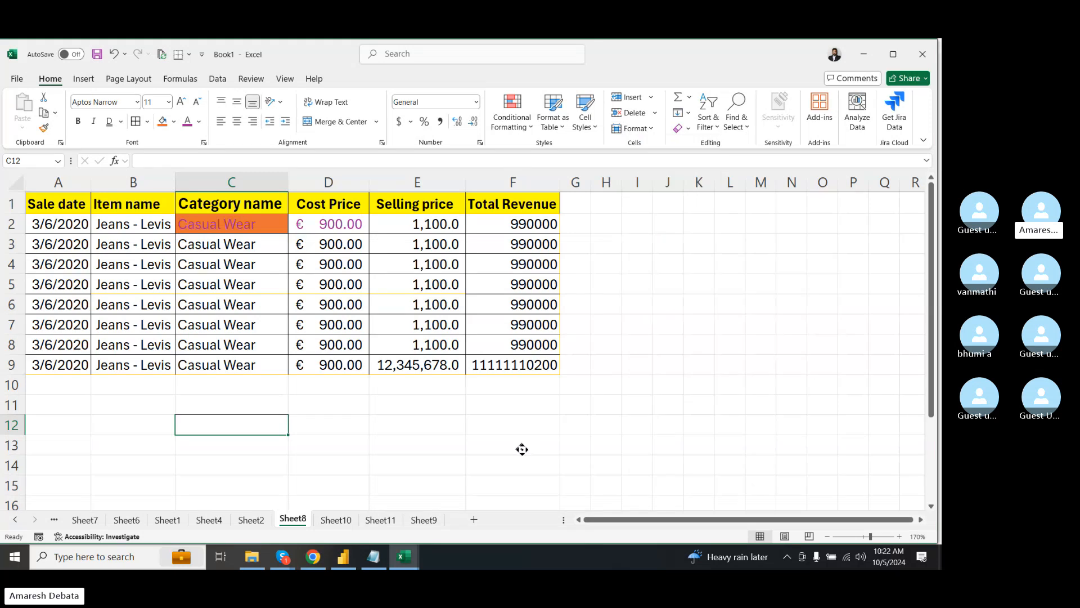
left_click(420, 182)
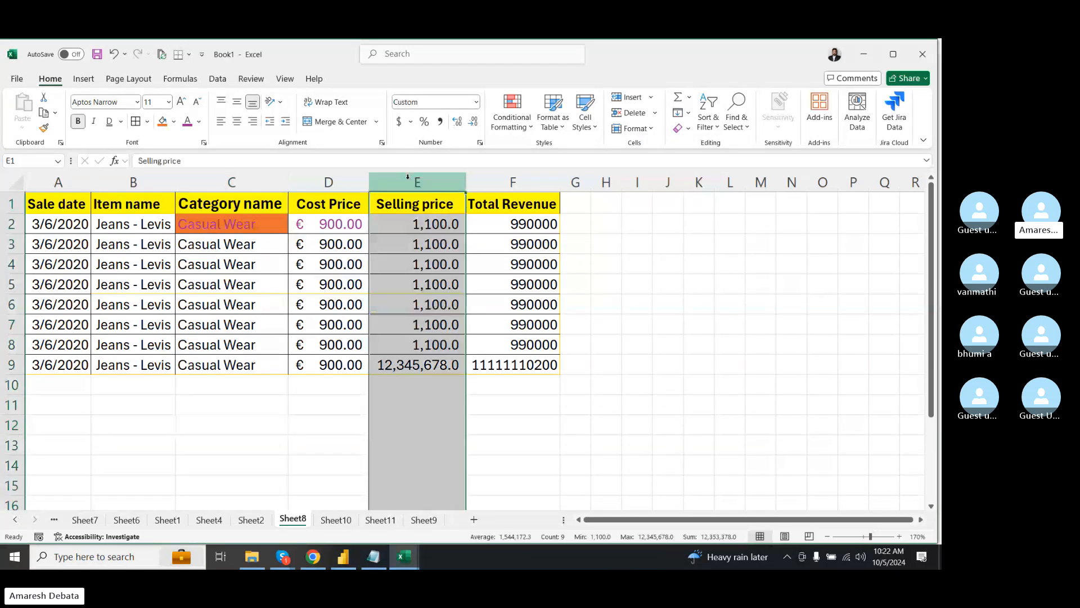
right_click(419, 182)
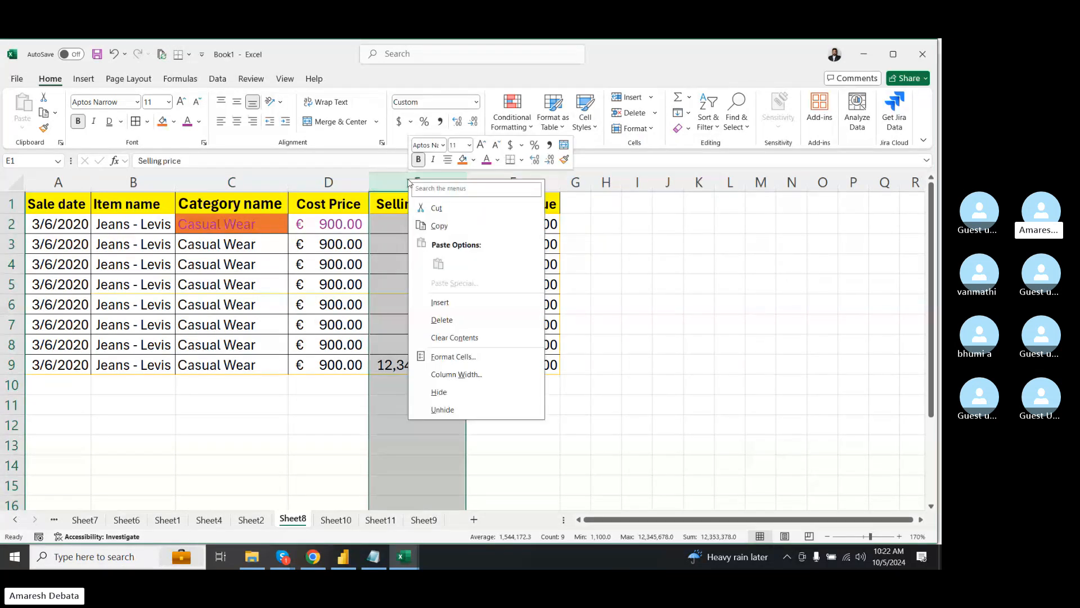
left_click(439, 392)
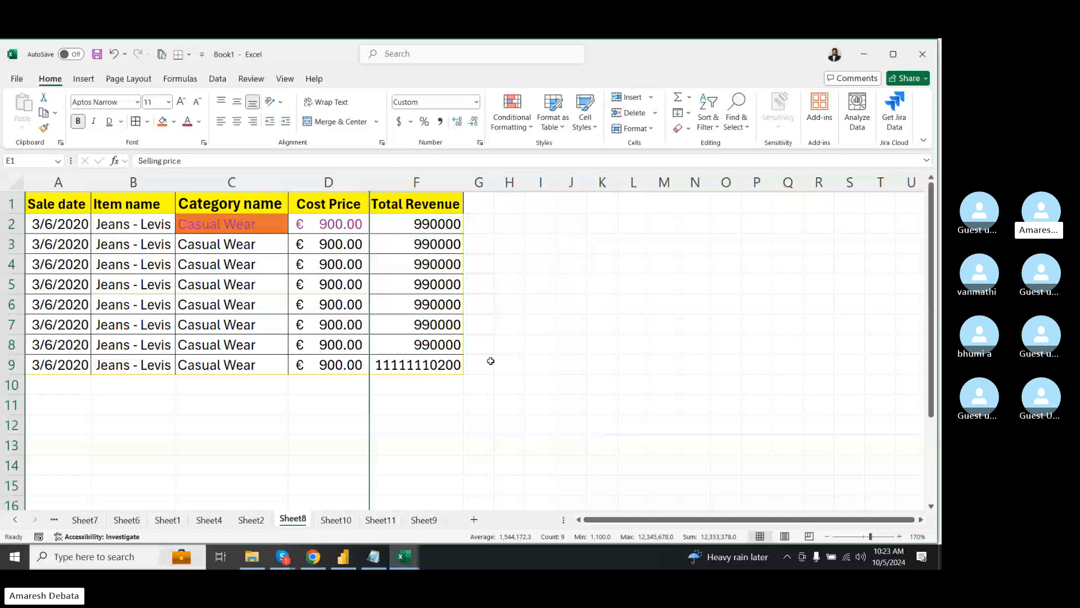
right_click(370, 174)
left_click(425, 406)
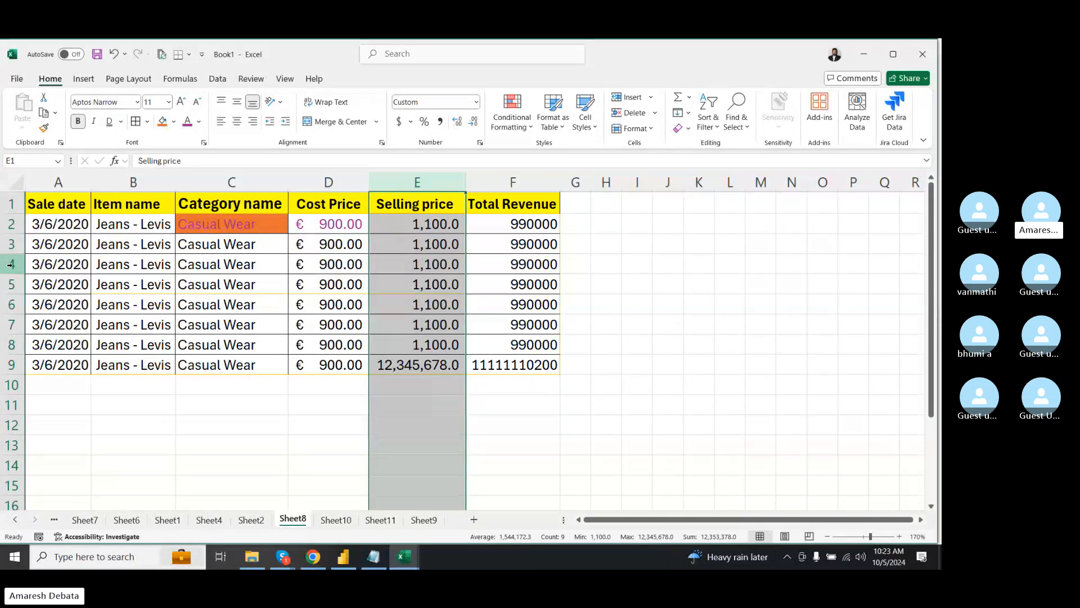
- View the Format Cells number categories for the entire Sheet8 without applying any format
left_click(16, 181)
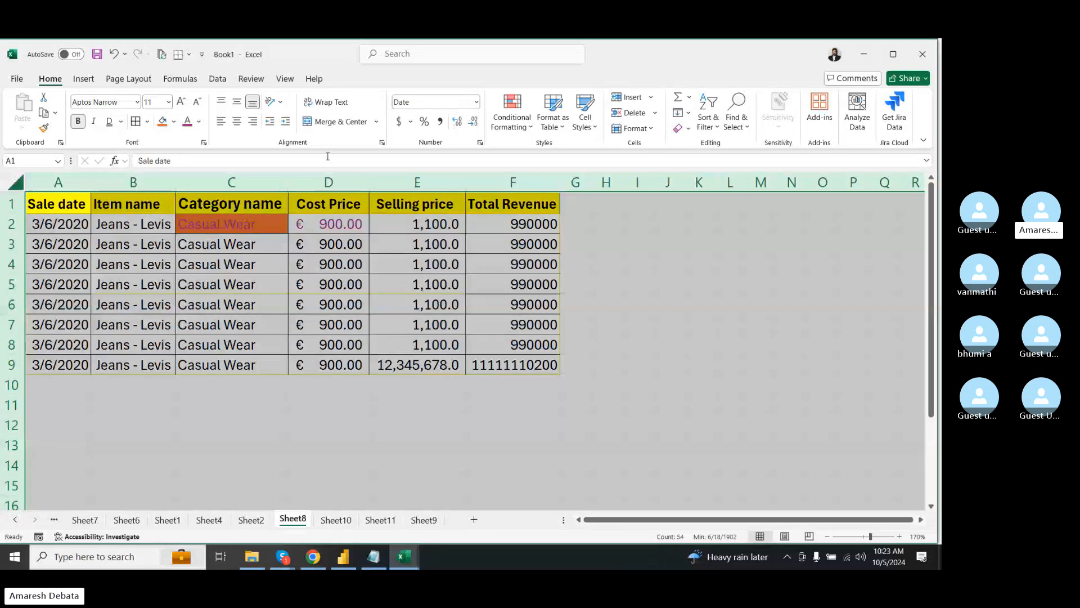
left_click(652, 129)
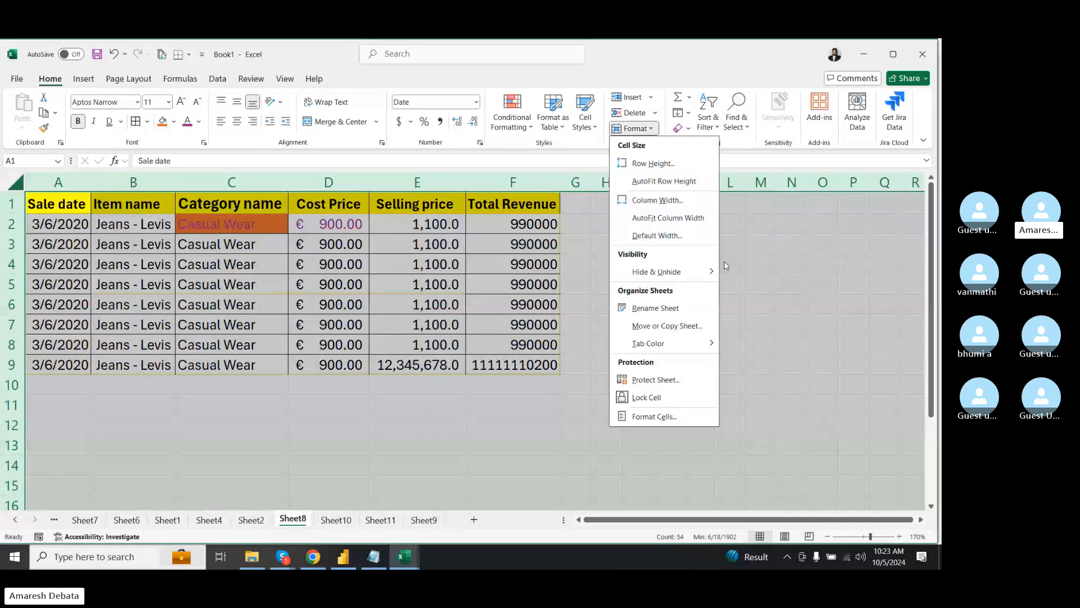
mouse_move(723, 265)
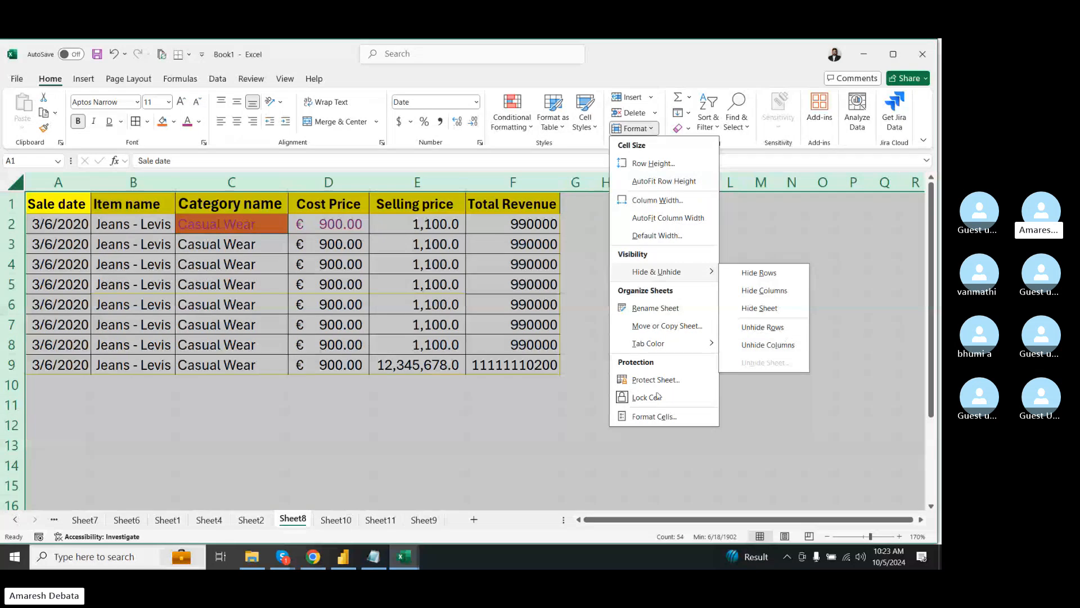
left_click(654, 416)
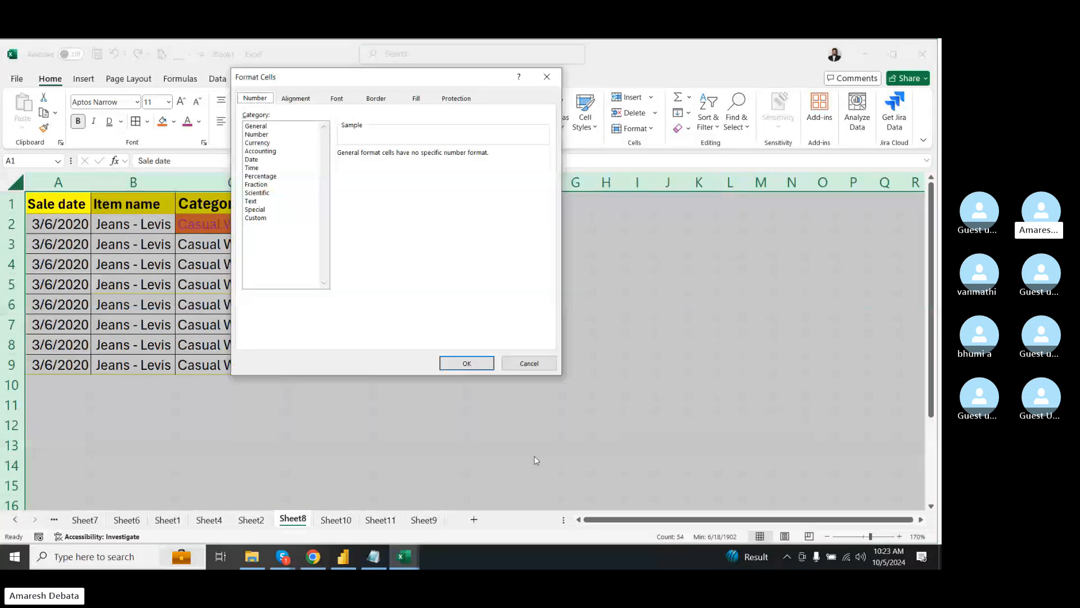
left_click_drag(521, 366, 517, 428)
left_click(528, 365)
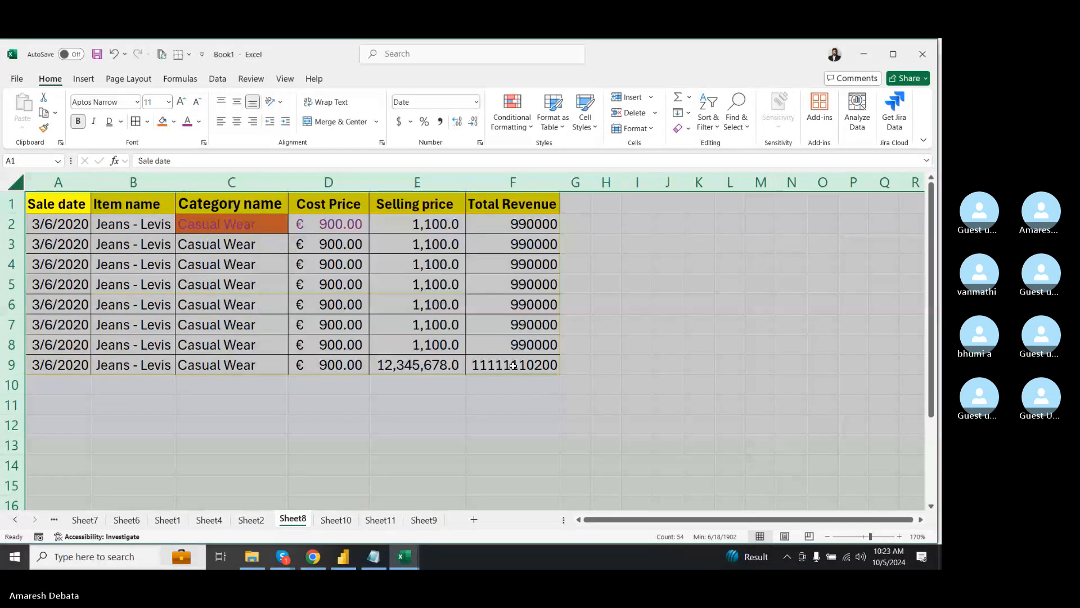
left_click(455, 464)
- Hide Sheet9, unhide it again, and switch back through Sheet11 to Sheet10
right_click(428, 522)
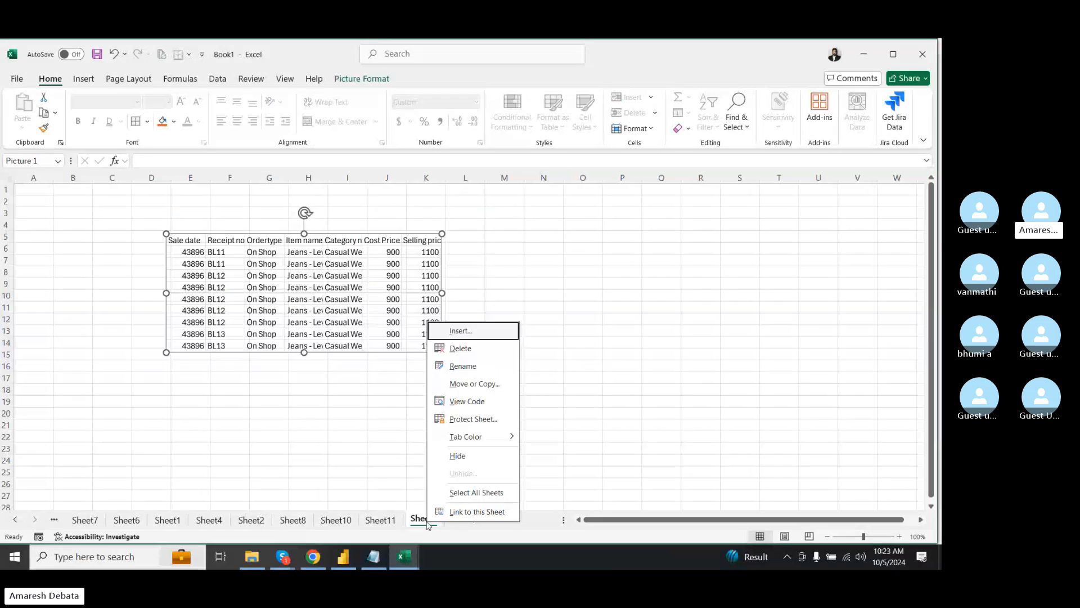
left_click(463, 456)
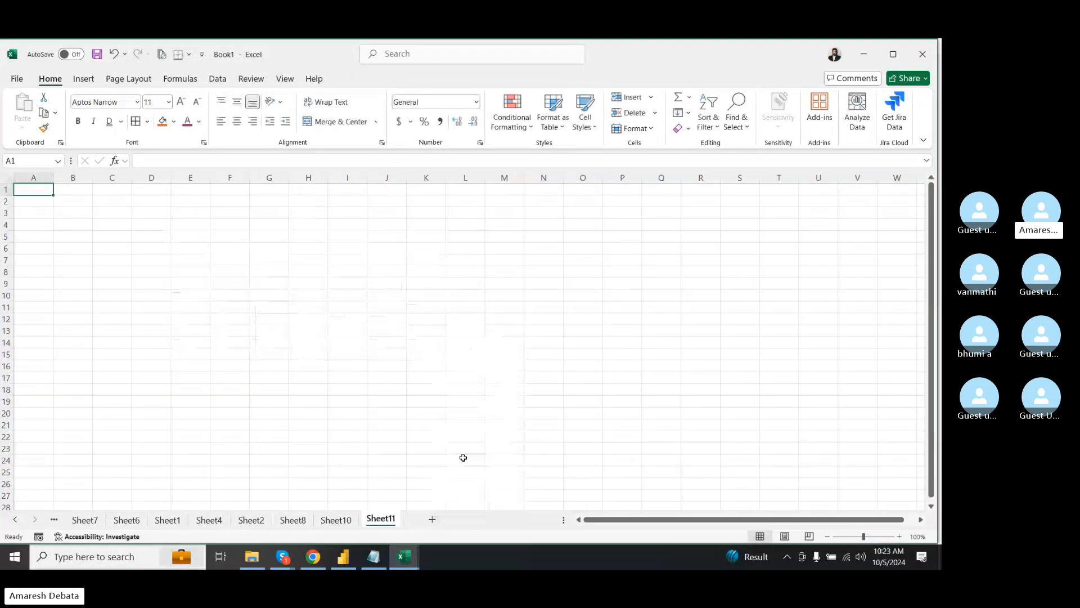
right_click(392, 520)
left_click(441, 470)
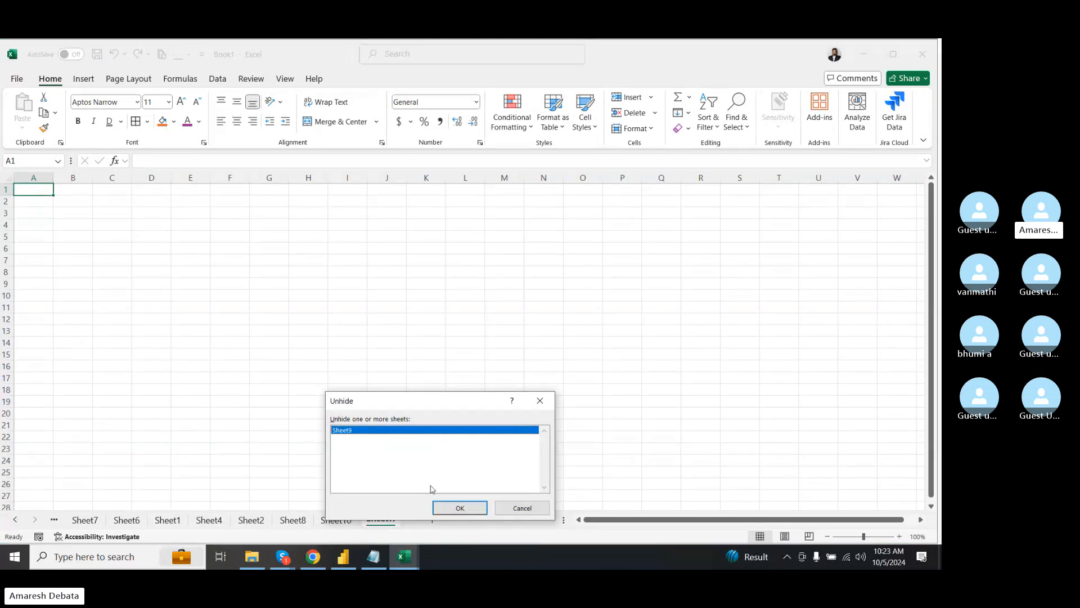
left_click(460, 508)
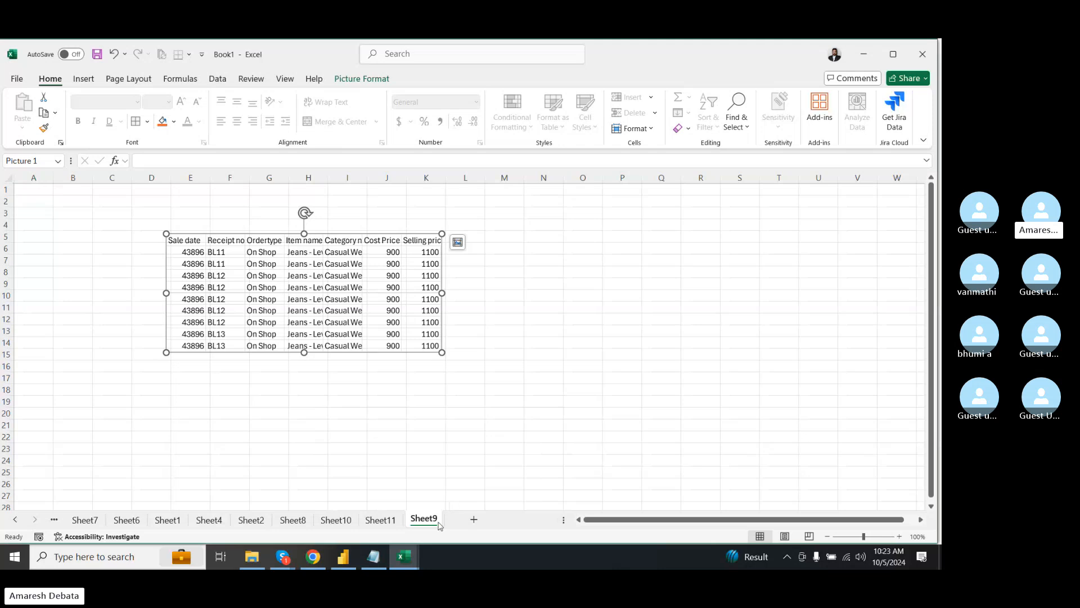
left_click(380, 520)
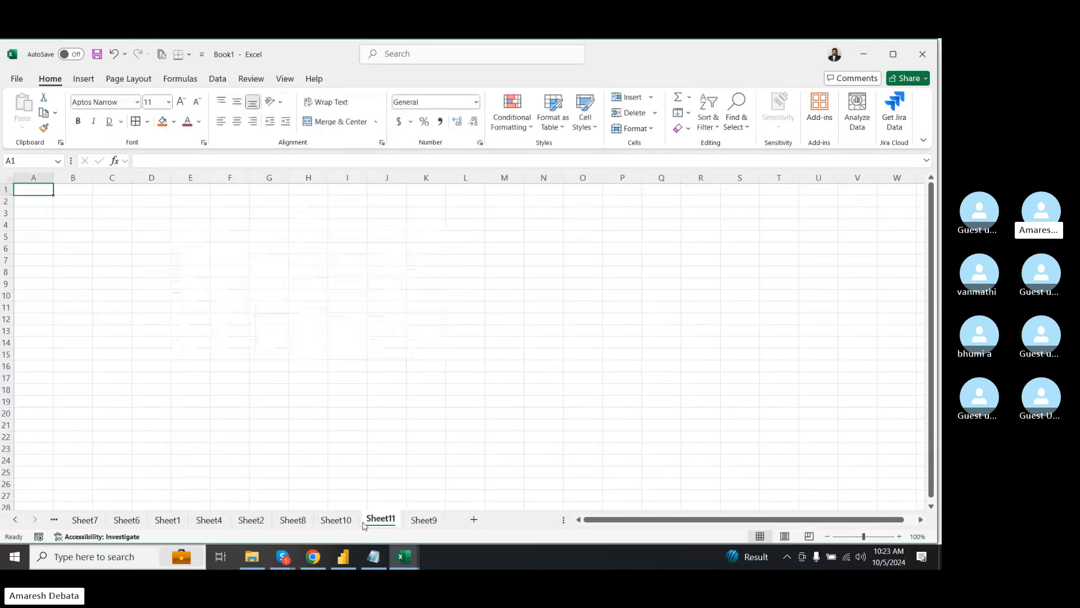
left_click(345, 521)
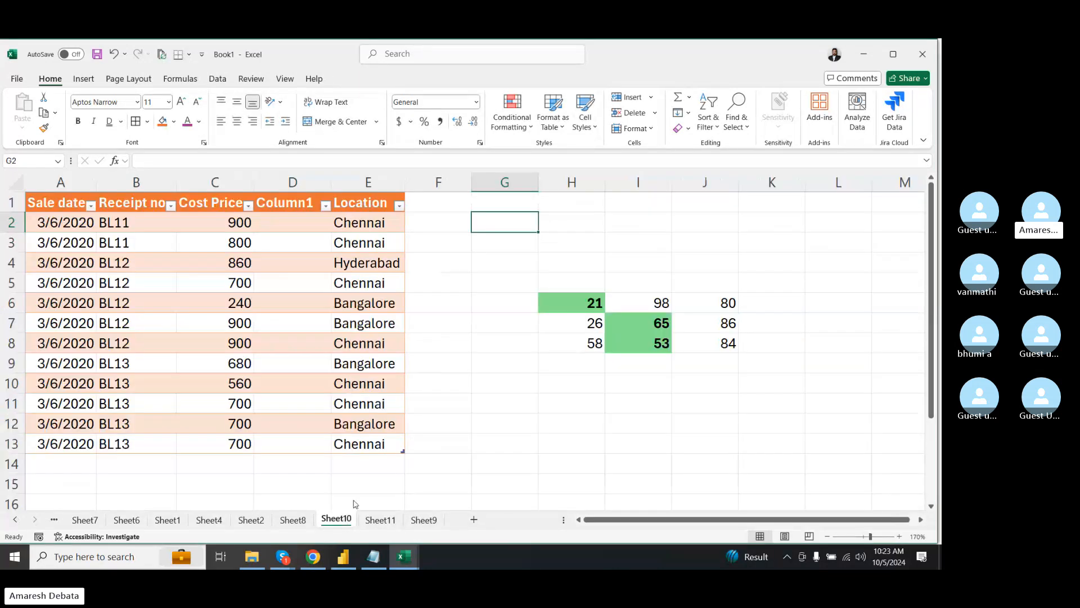
- Color the Sheet9 tab with the standard orange and deselect the table picture on that sheet
right_click(424, 518)
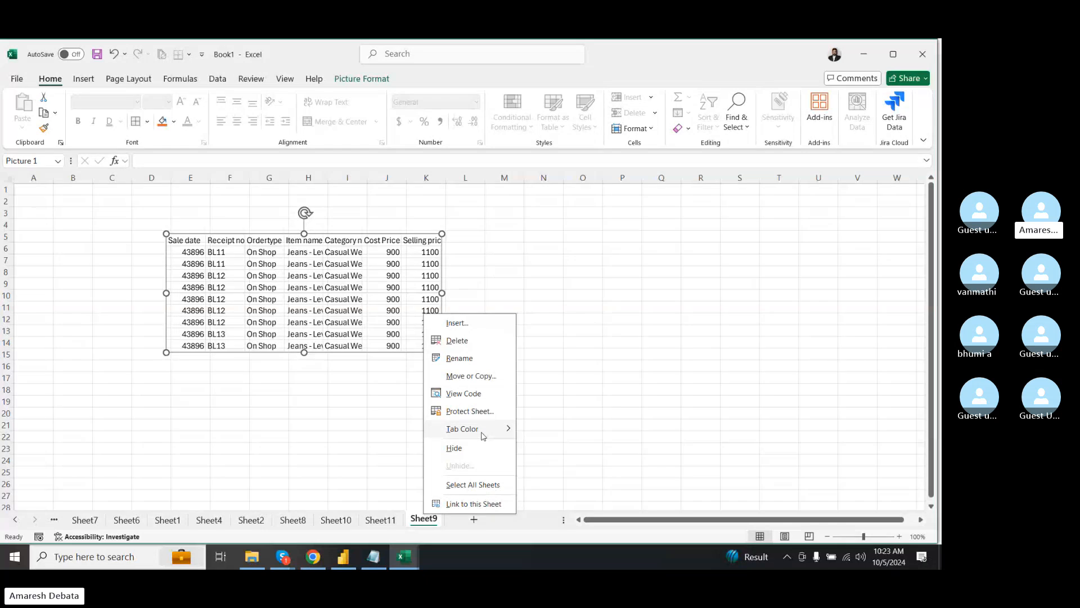
mouse_move(482, 436)
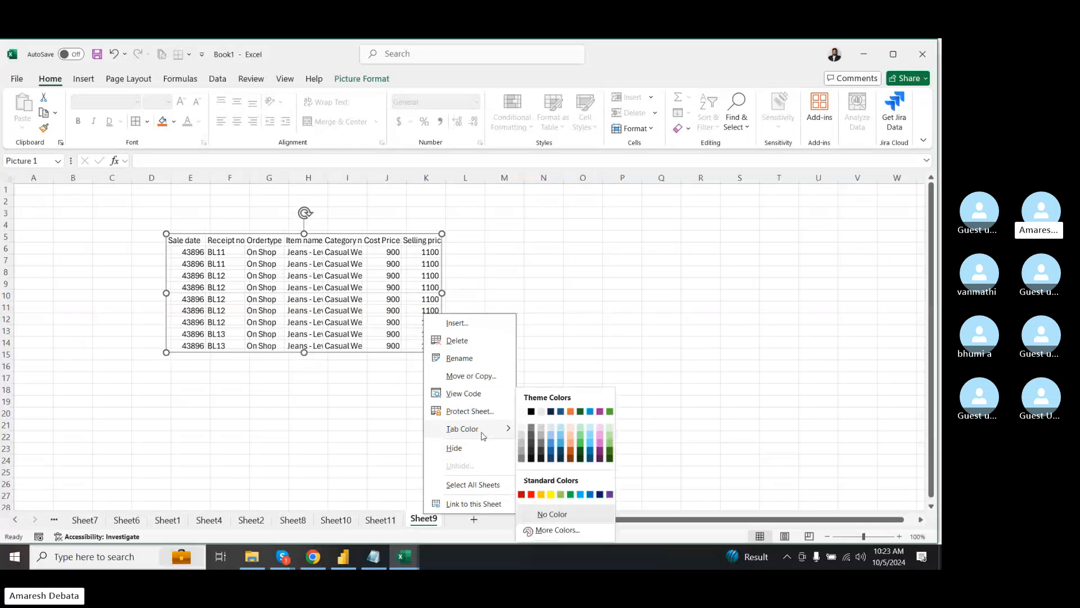
left_click(540, 494)
left_click(543, 401)
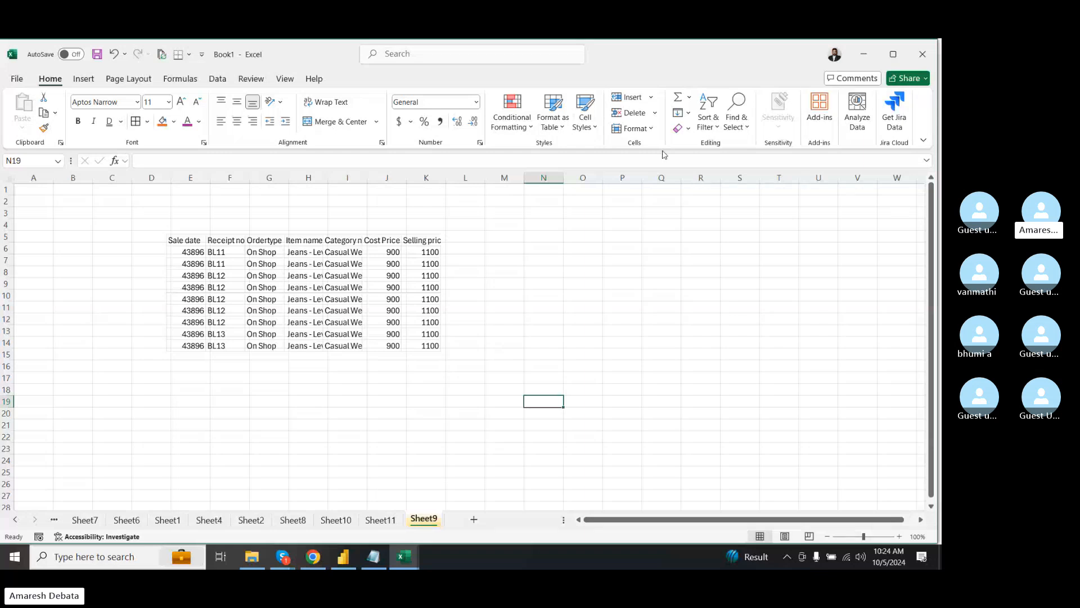
- Rename the Sheet9 tab as abc
left_click(641, 128)
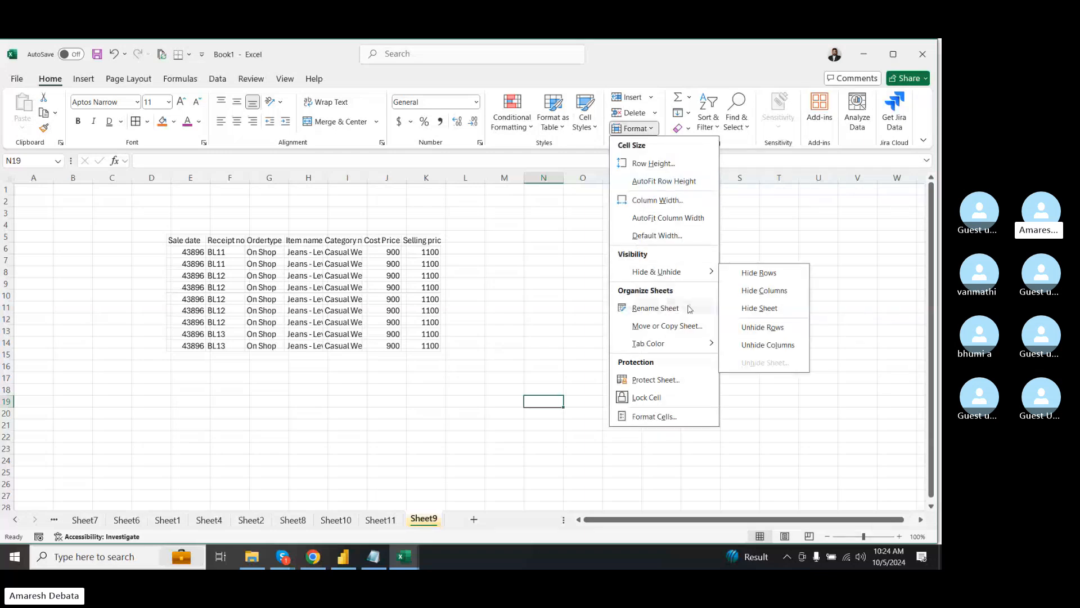
left_click(428, 520)
double_click(427, 519)
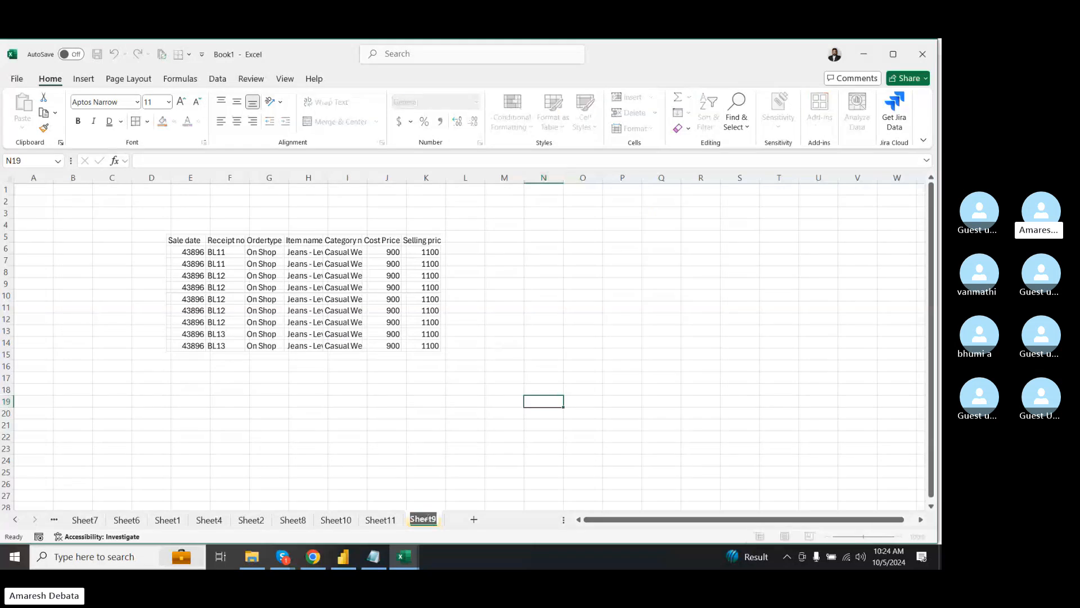
type("abc")
left_click(443, 435)
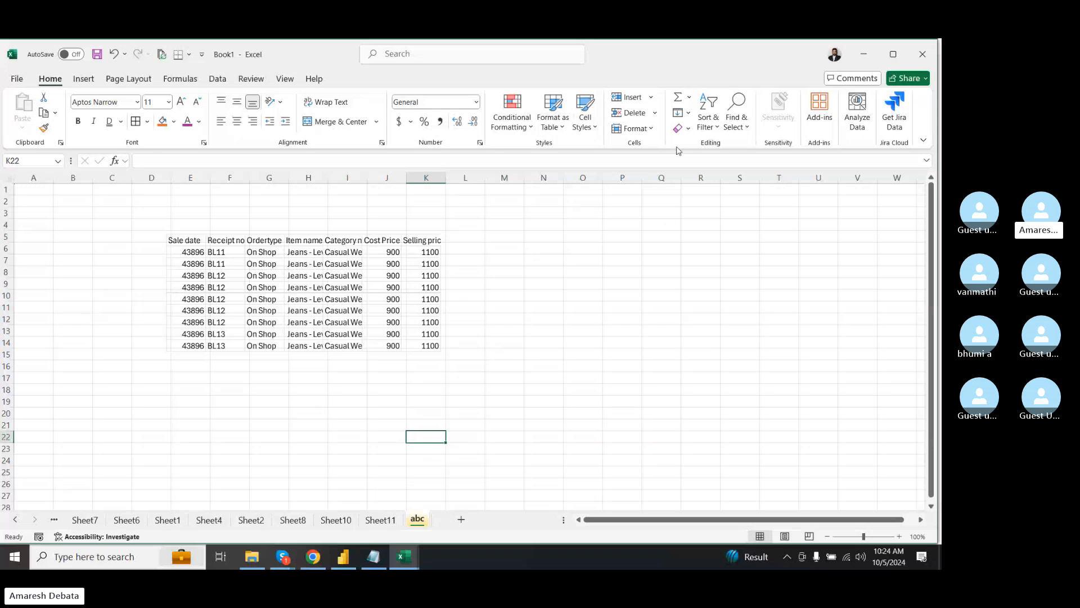
left_click(651, 128)
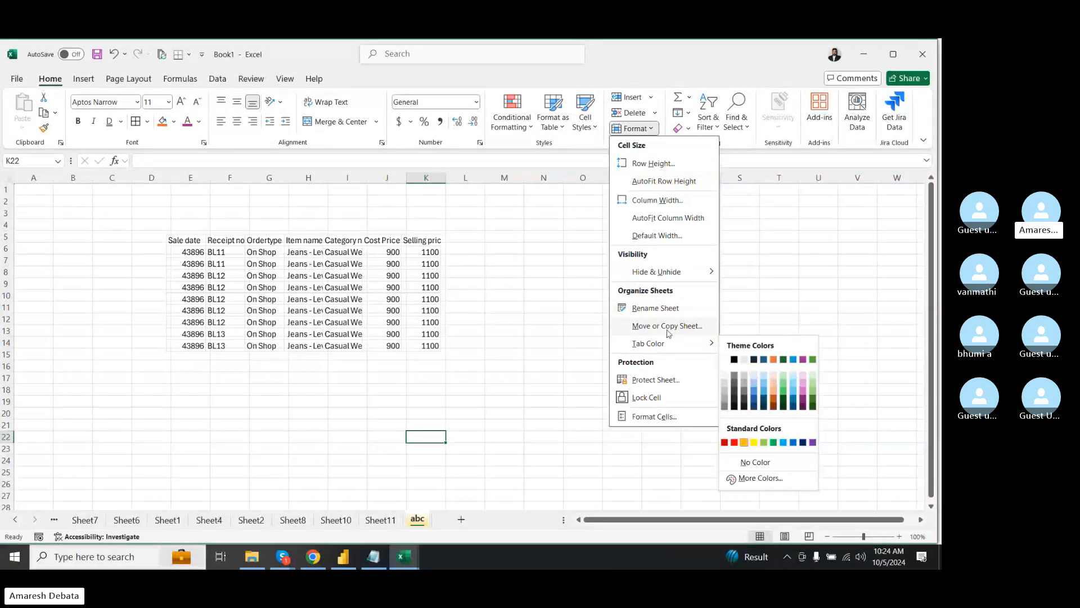
left_click(475, 477)
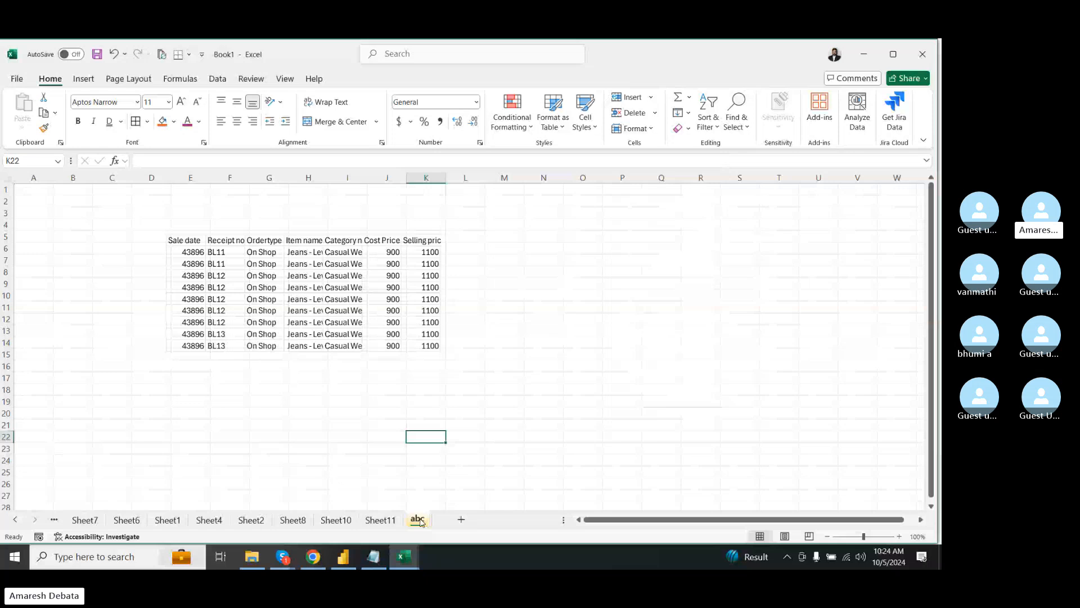
mouse_move(419, 521)
left_mouse_down()
mouse_move(181, 524)
mouse_move(411, 524)
left_mouse_up()
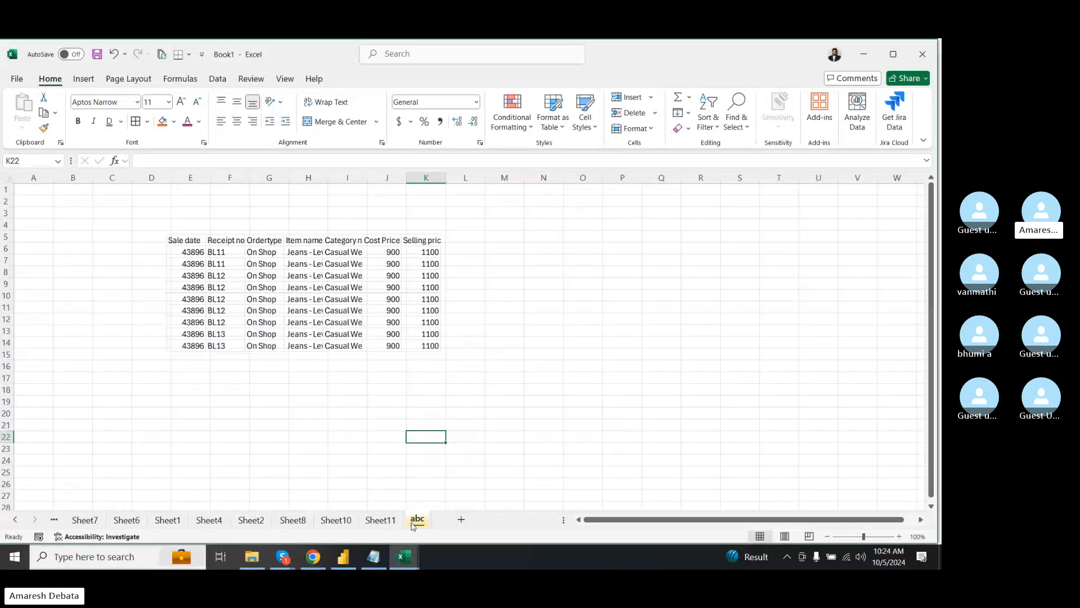
left_click(634, 128)
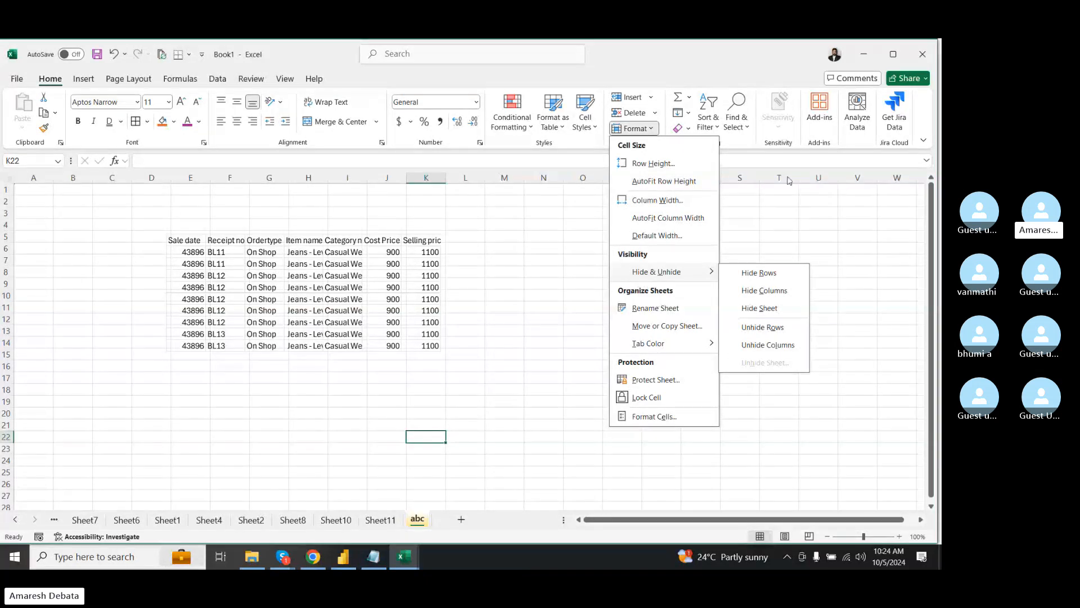
left_click(770, 239)
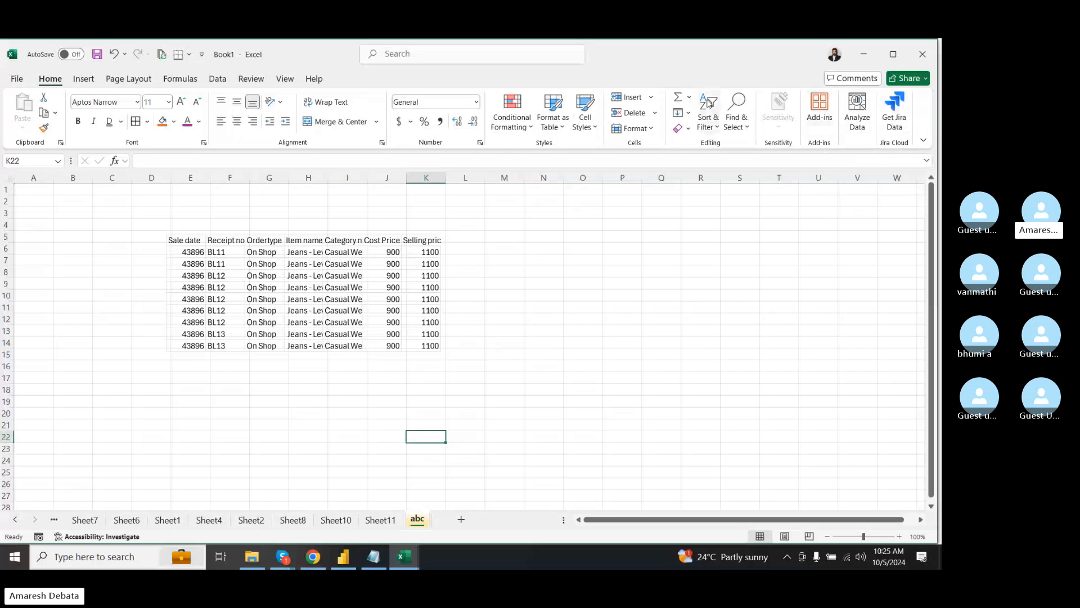
left_click(708, 136)
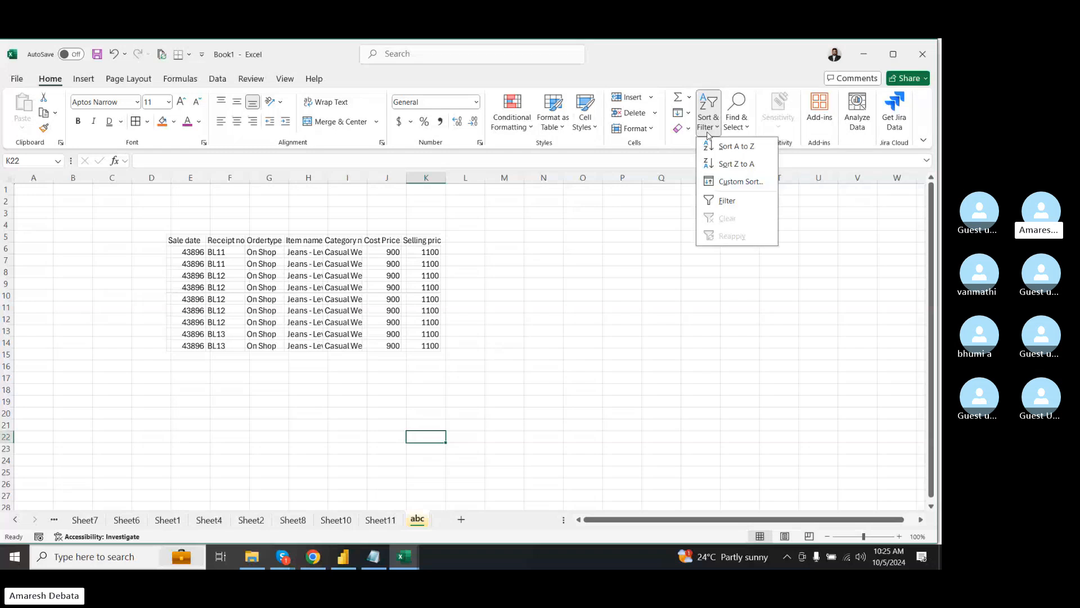
left_click(544, 328)
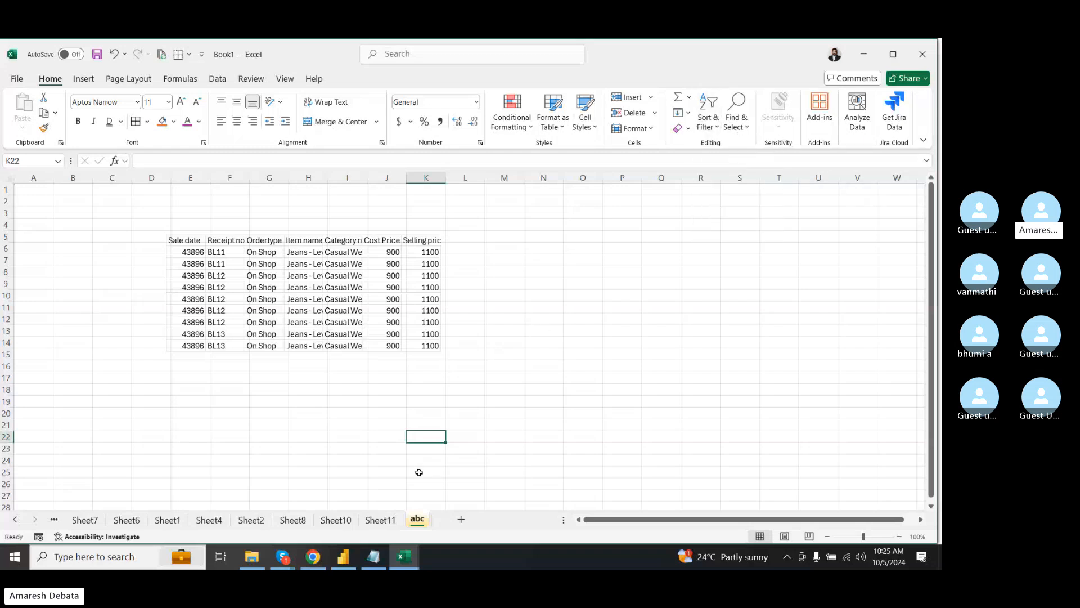
- Switch to Sheet10 and delete the empty Column1 column from the sales table
left_click(379, 520)
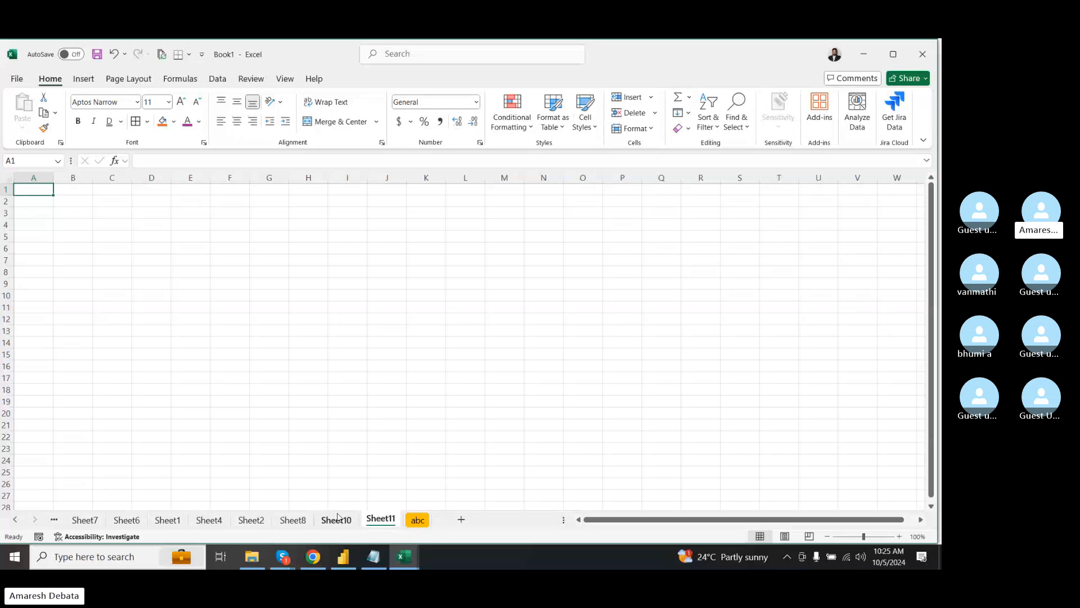
left_click(336, 518)
left_click(441, 294)
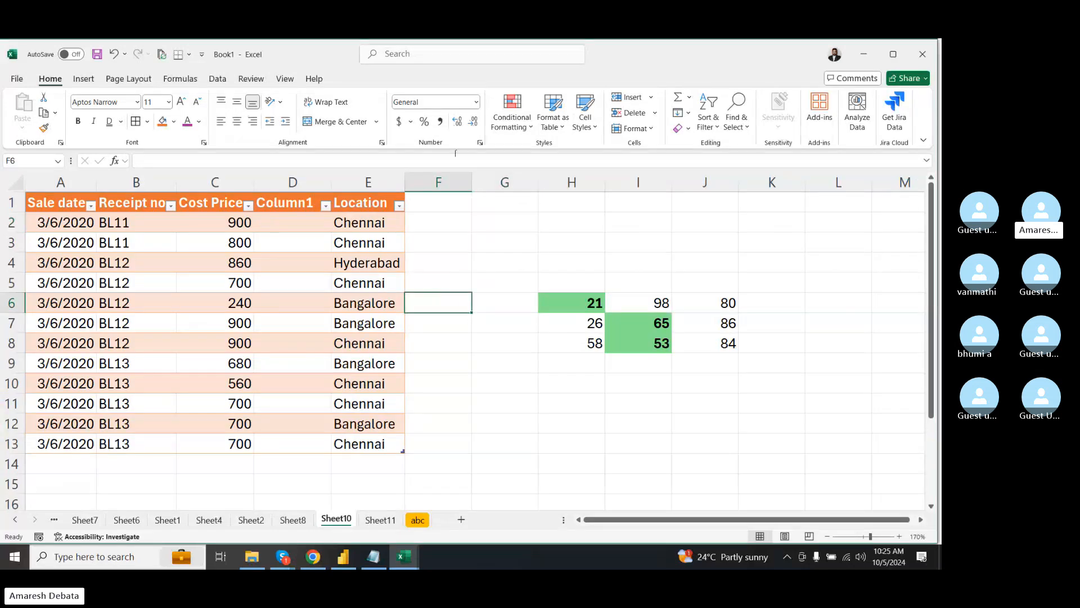
left_click(292, 203)
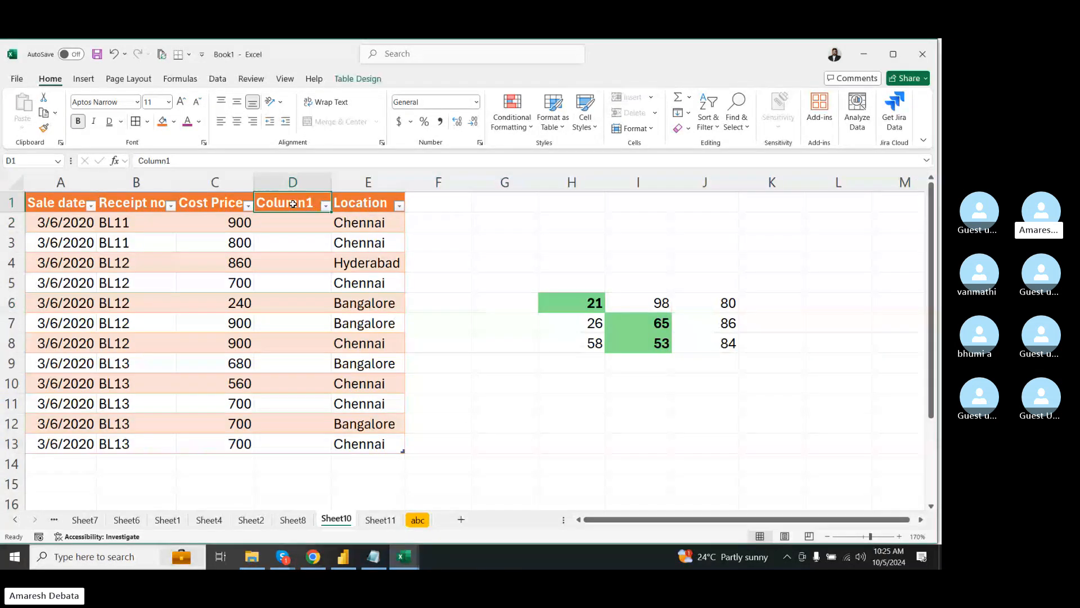
left_click(304, 184)
right_click(304, 184)
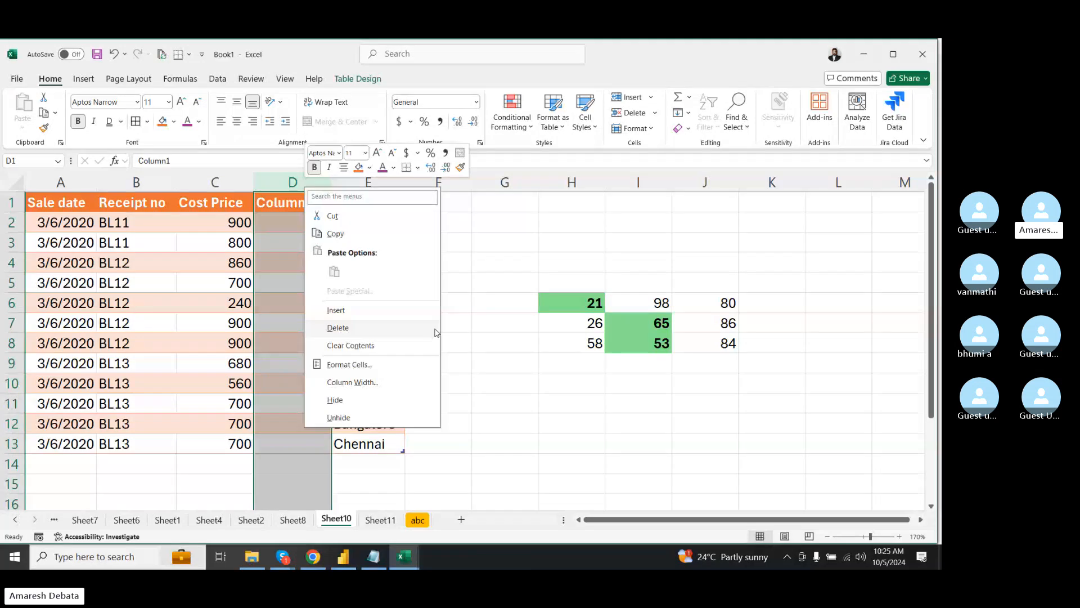
left_click(366, 327)
left_click(428, 283)
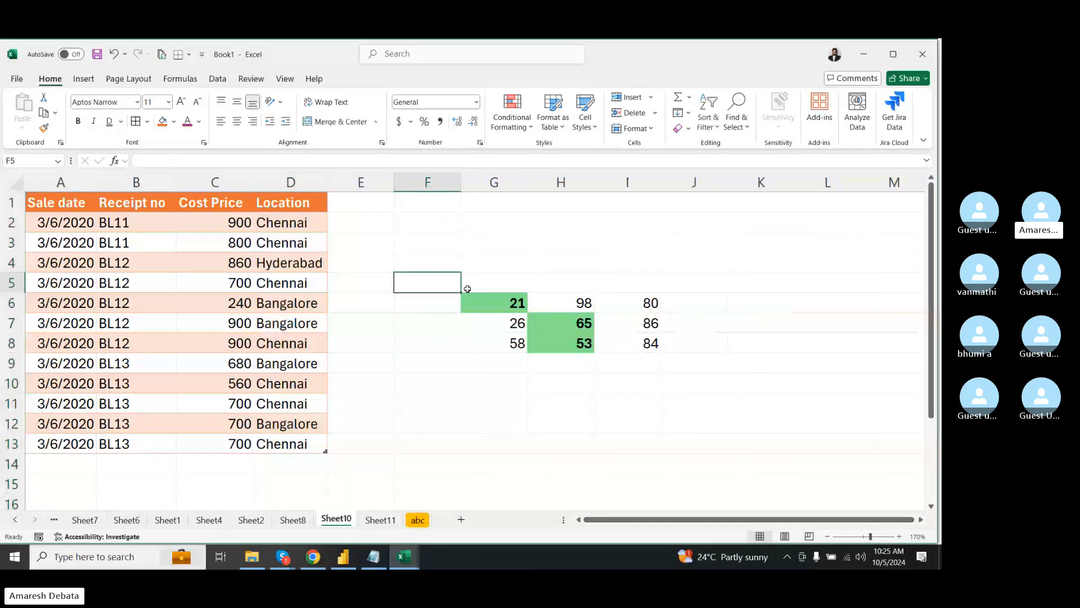
- Clear the block of numbers beside the sales table, covering F4:J10
left_click_drag(456, 269, 718, 389)
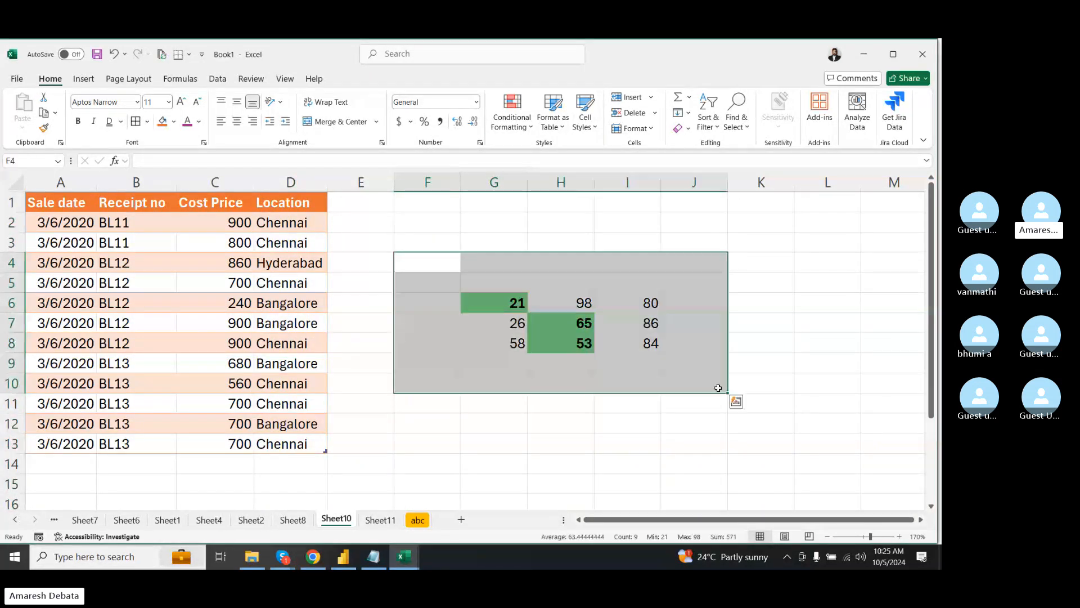
key("Delete")
left_click(470, 427)
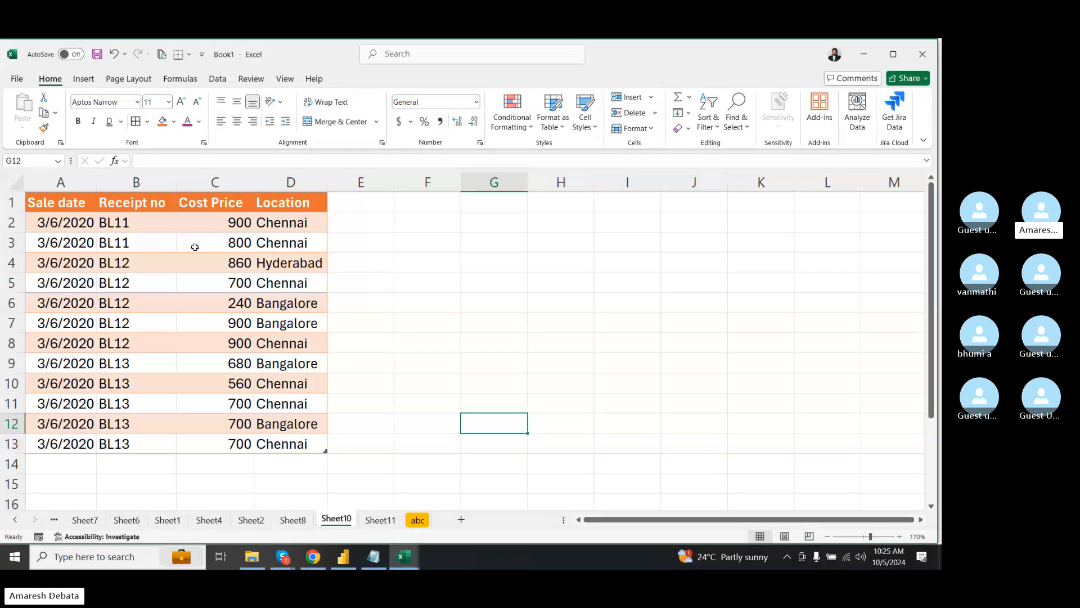
- Examine the sort options offered for the Location column, D1:D13, without sorting it
left_click(276, 180)
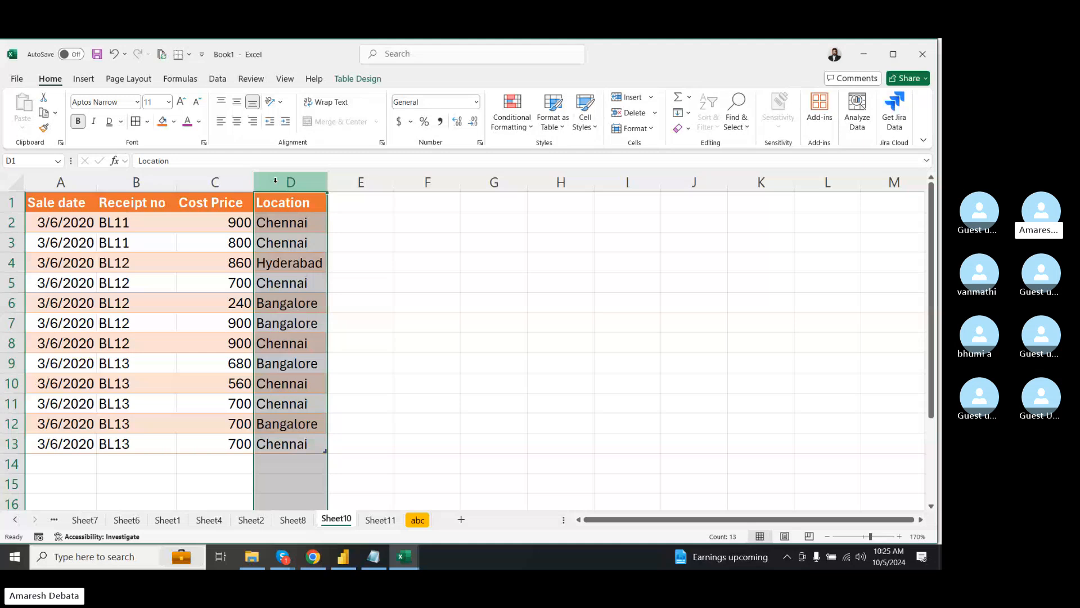
right_click(275, 180)
key("Escape")
left_click(484, 284)
left_click_drag(305, 203, 293, 444)
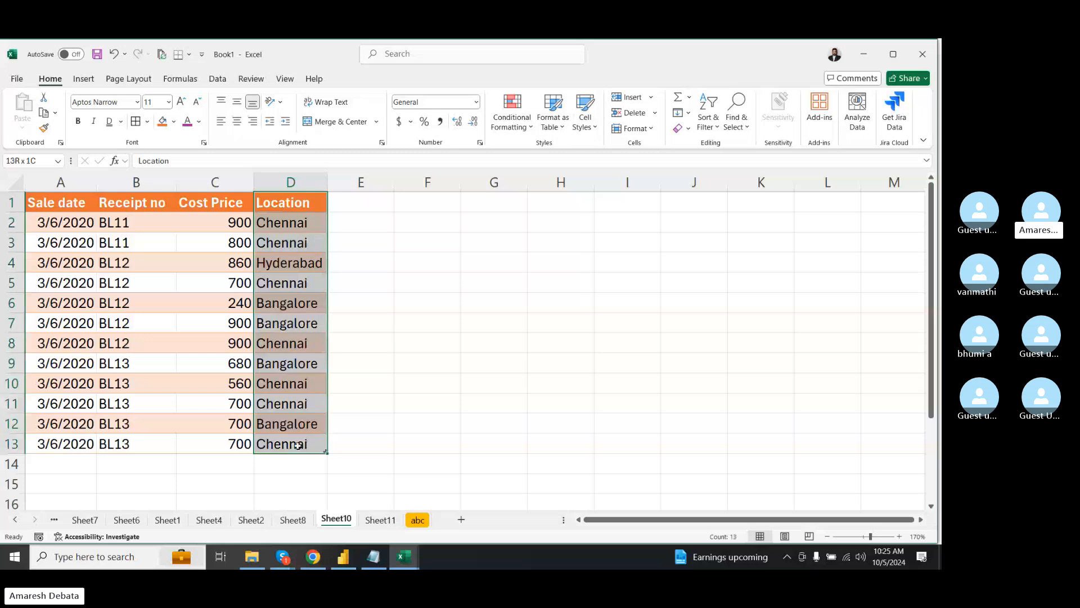
left_click(709, 115)
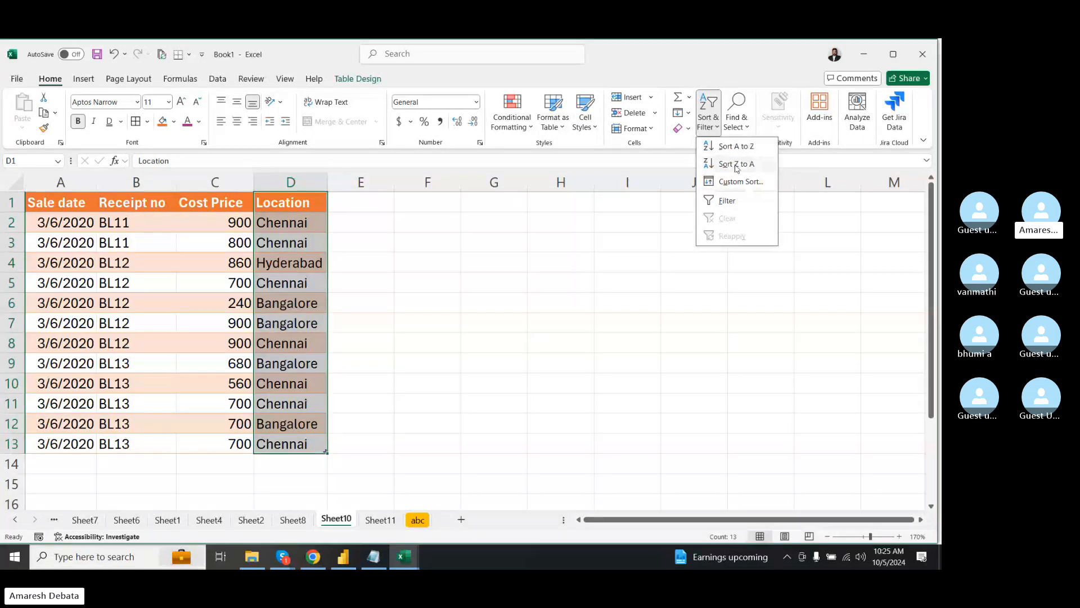
left_click(397, 279)
- Examine the sort options offered for the Cost Price and Sale date columns without applying any
left_click_drag(224, 198, 224, 439)
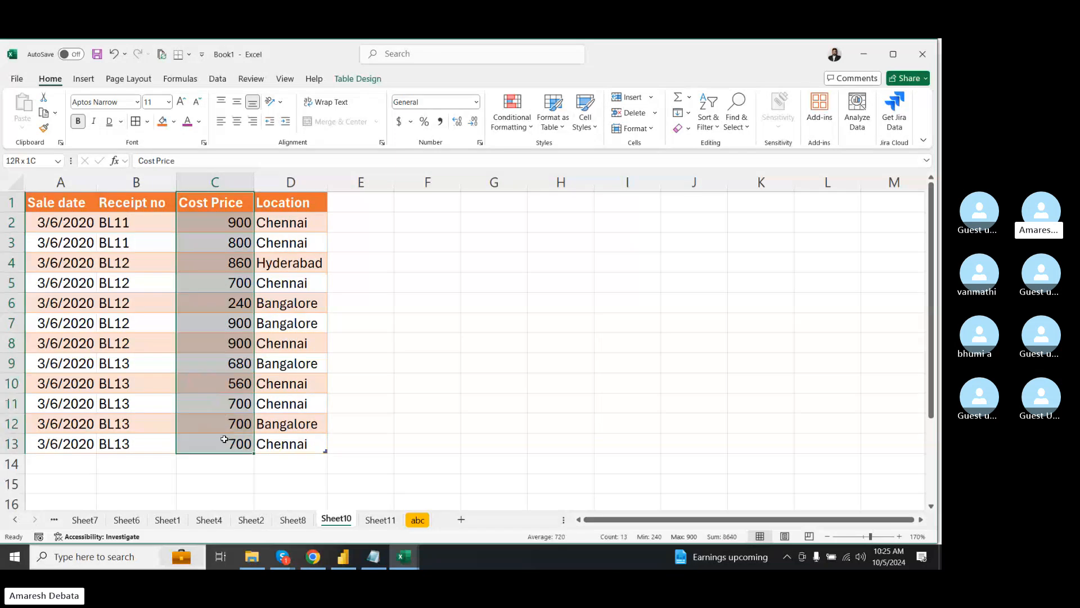
left_click(708, 117)
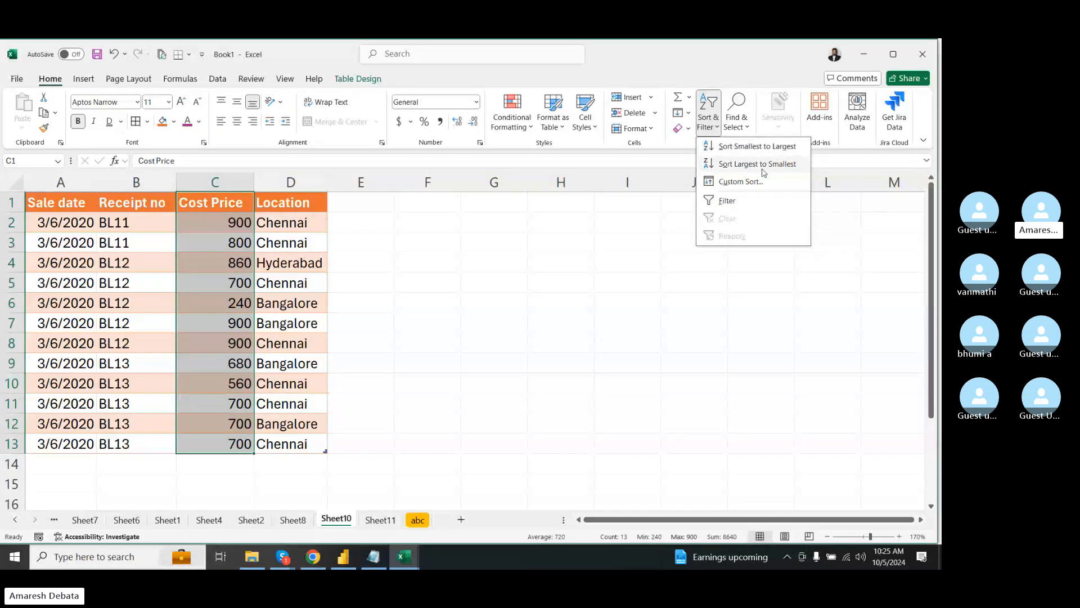
left_click(61, 224)
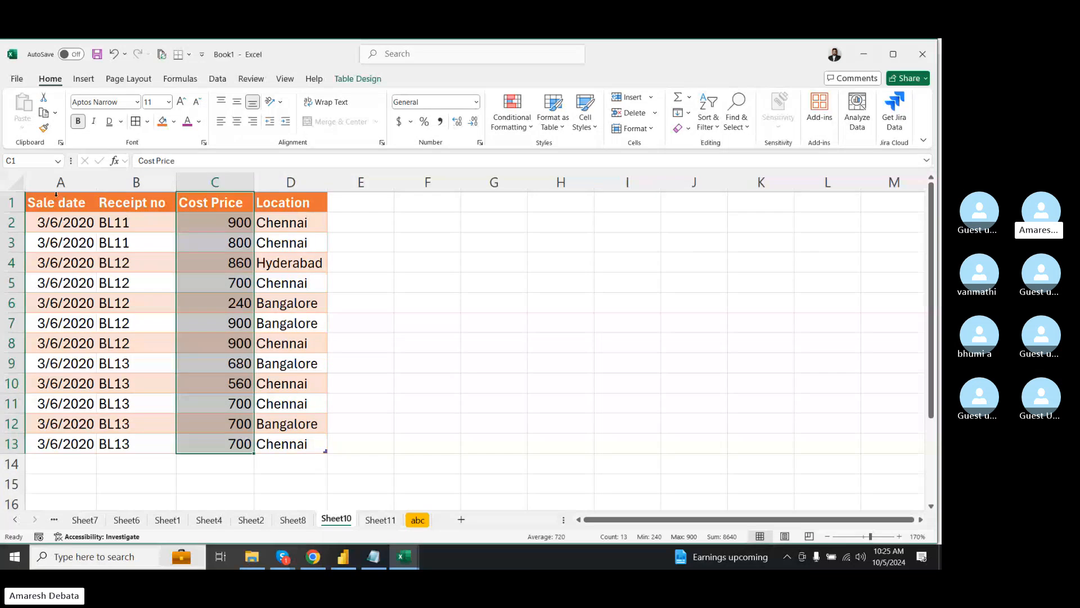
left_click_drag(61, 224, 62, 442)
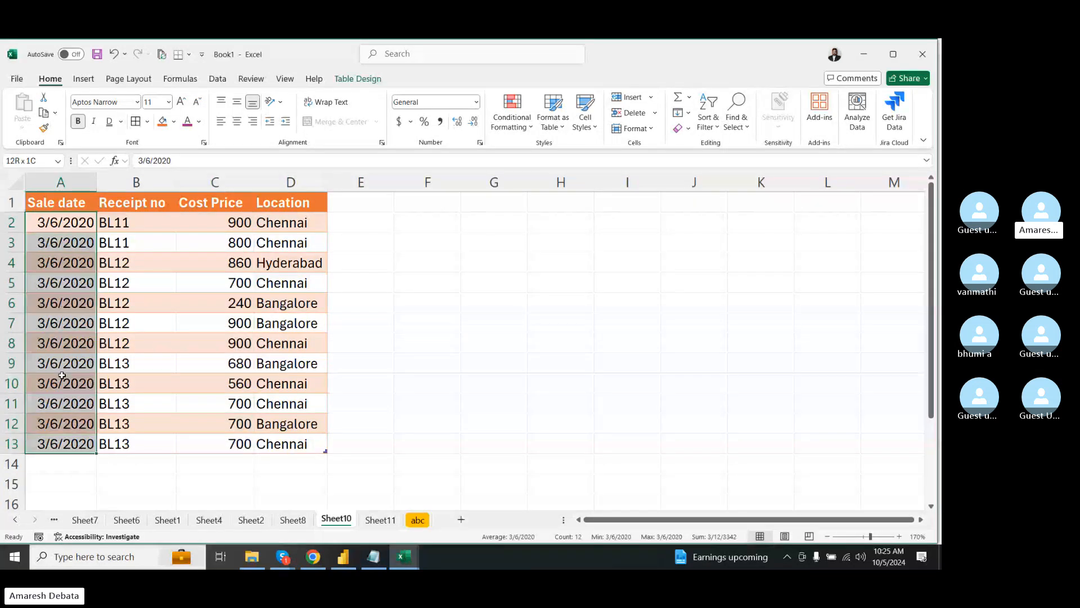
left_click(708, 119)
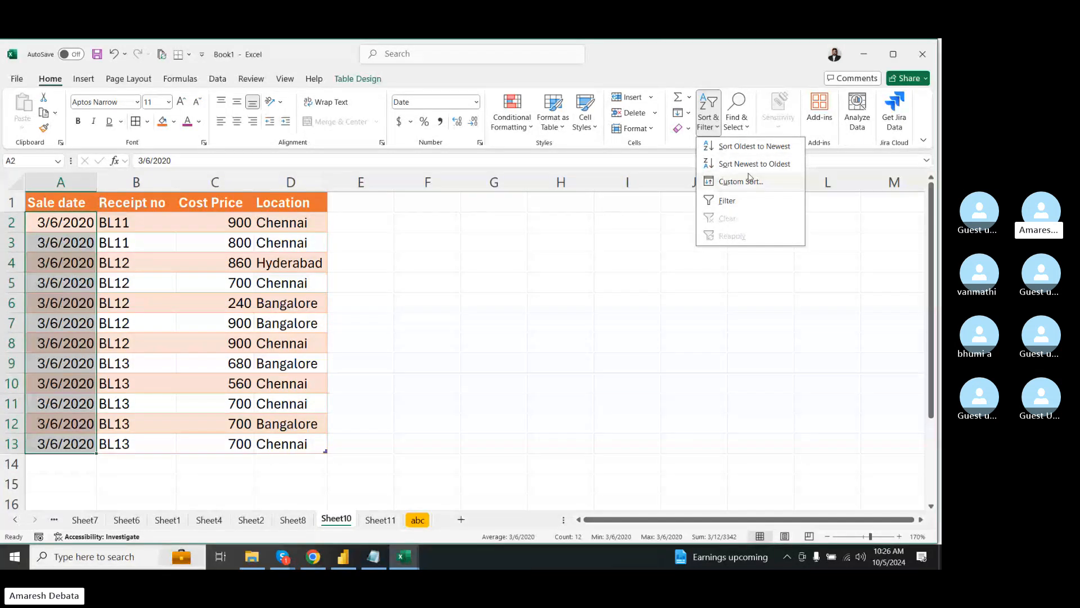
left_click(488, 262)
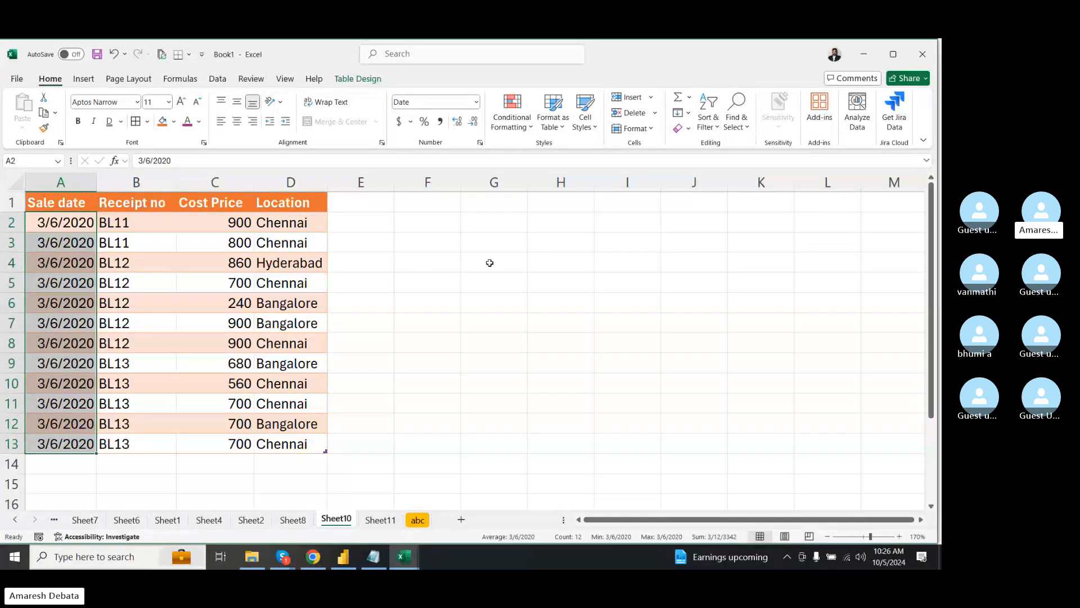
- Sort the sales table by the Location column from A to Z
left_click(293, 215)
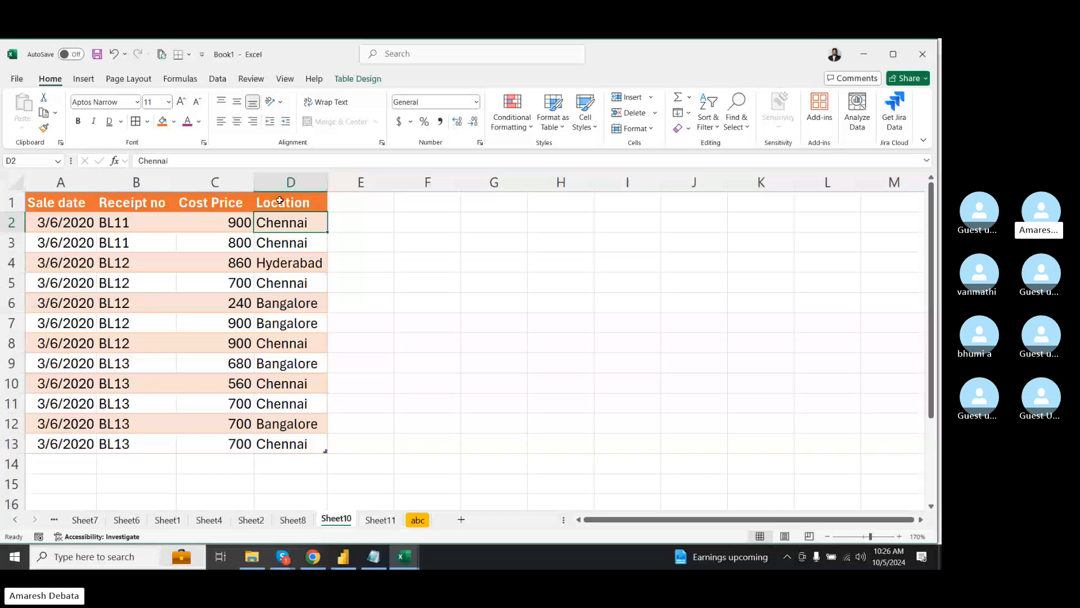
left_click_drag(280, 201, 288, 445)
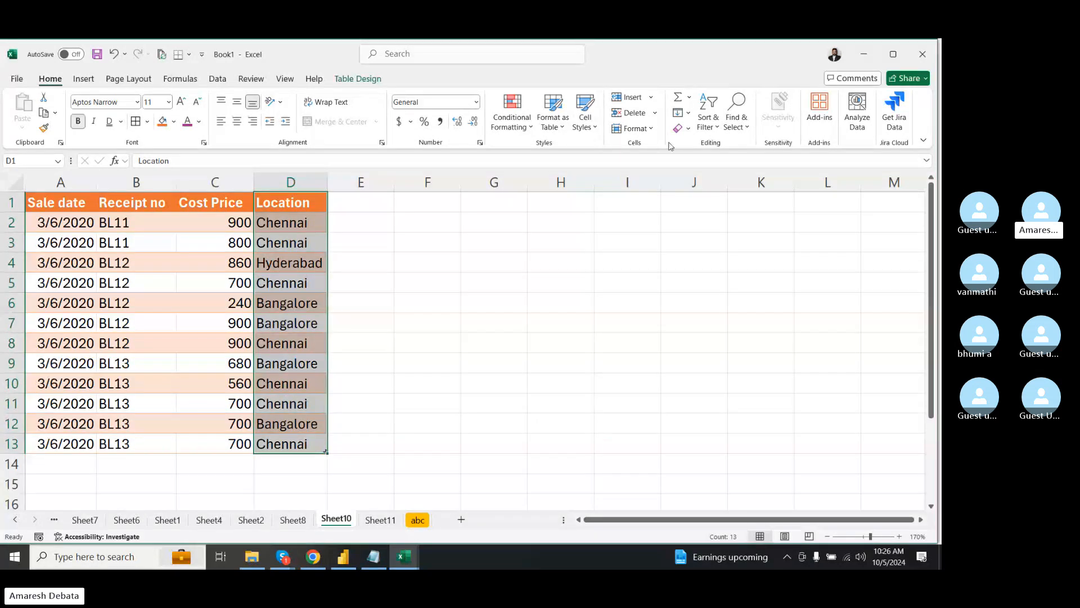
left_click(717, 122)
left_click(737, 147)
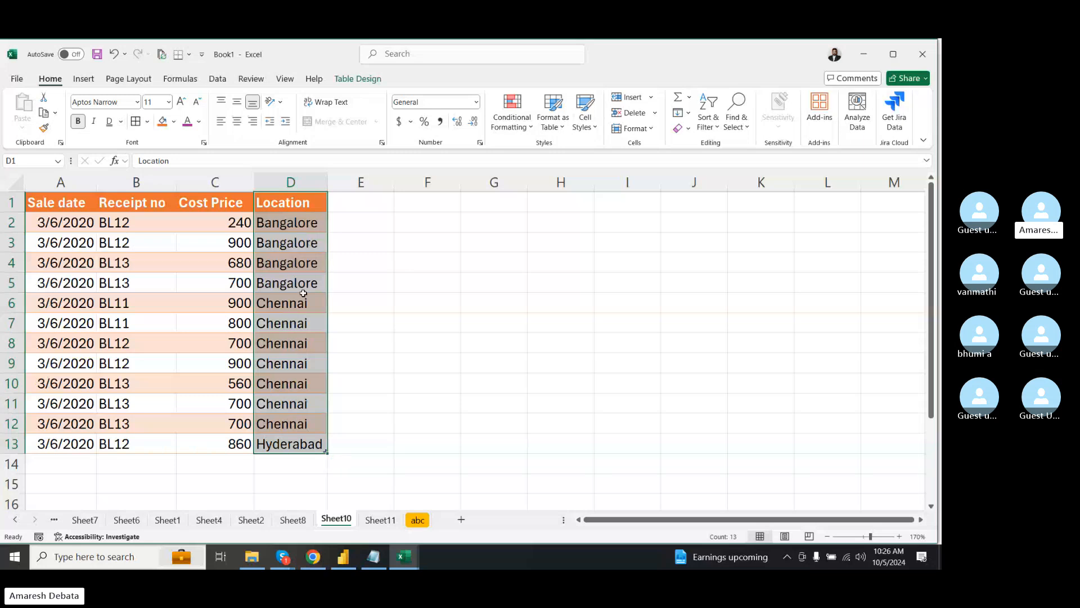
- Sort the sales table by the Location column from Z to A
left_click(707, 121)
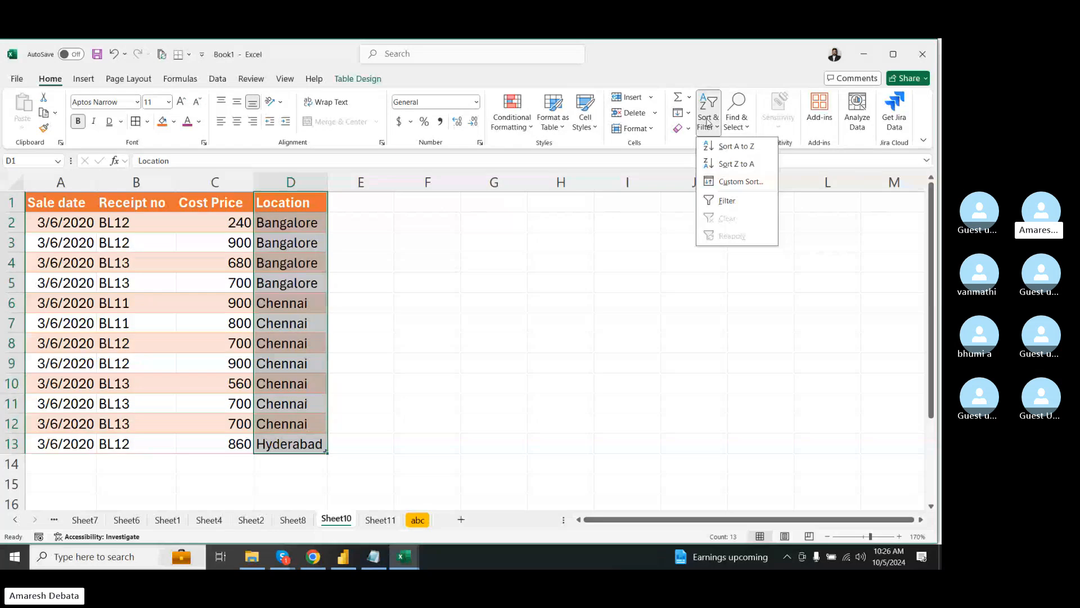
left_click(494, 294)
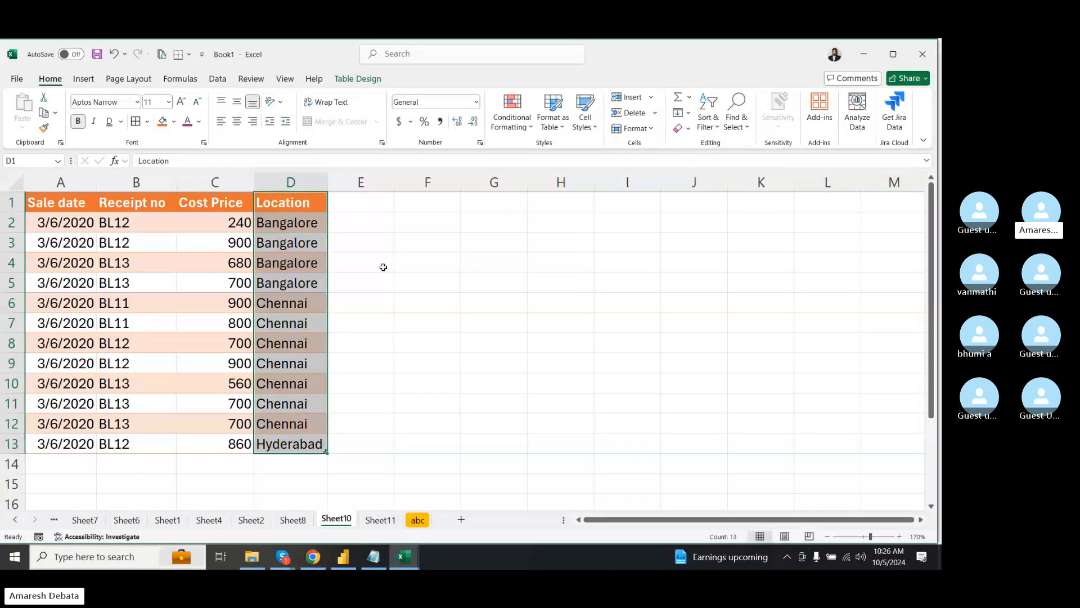
left_click_drag(304, 204, 296, 450)
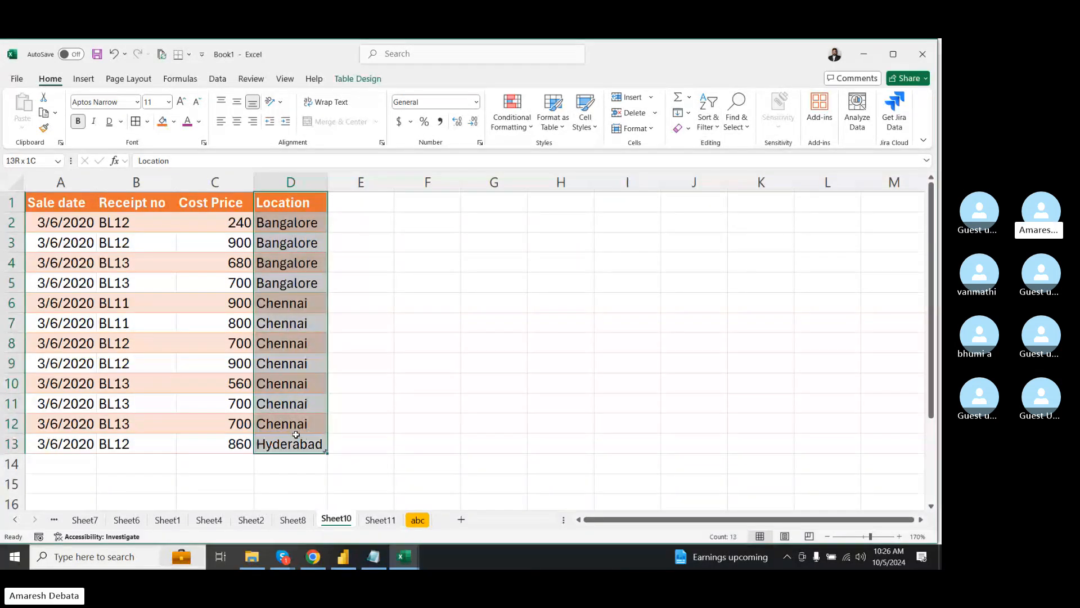
left_click(708, 119)
left_click(745, 164)
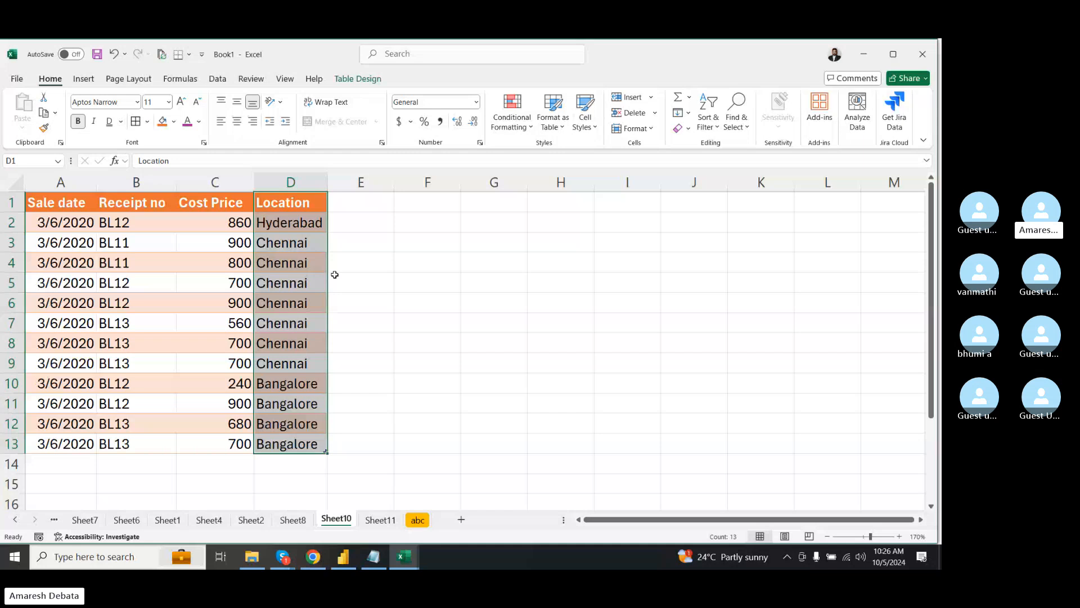
- Add a new blank worksheet directly after Sheet10
left_click(218, 221)
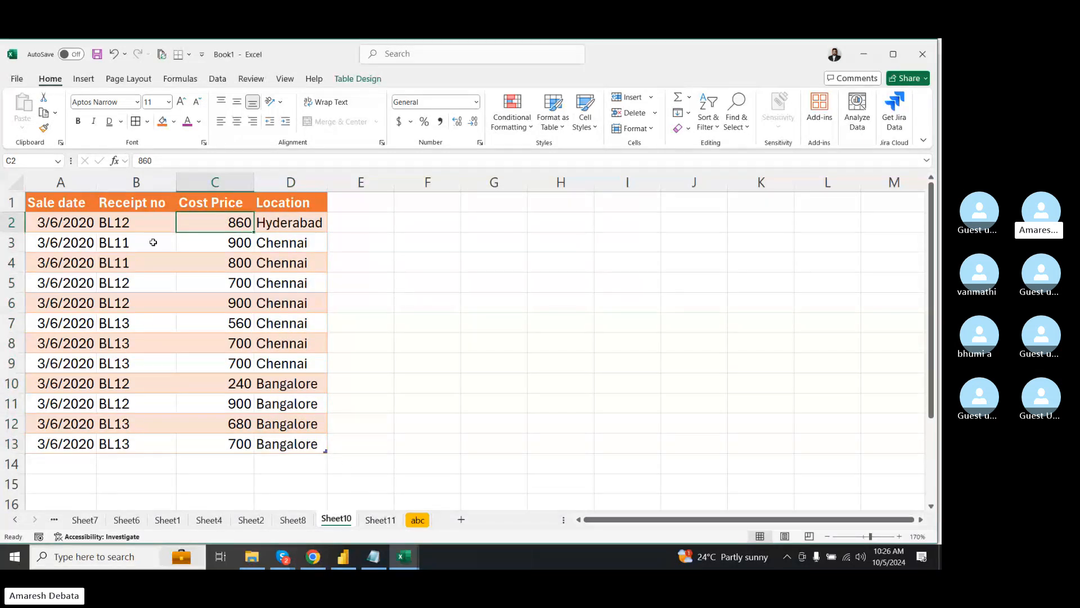
left_click(462, 519)
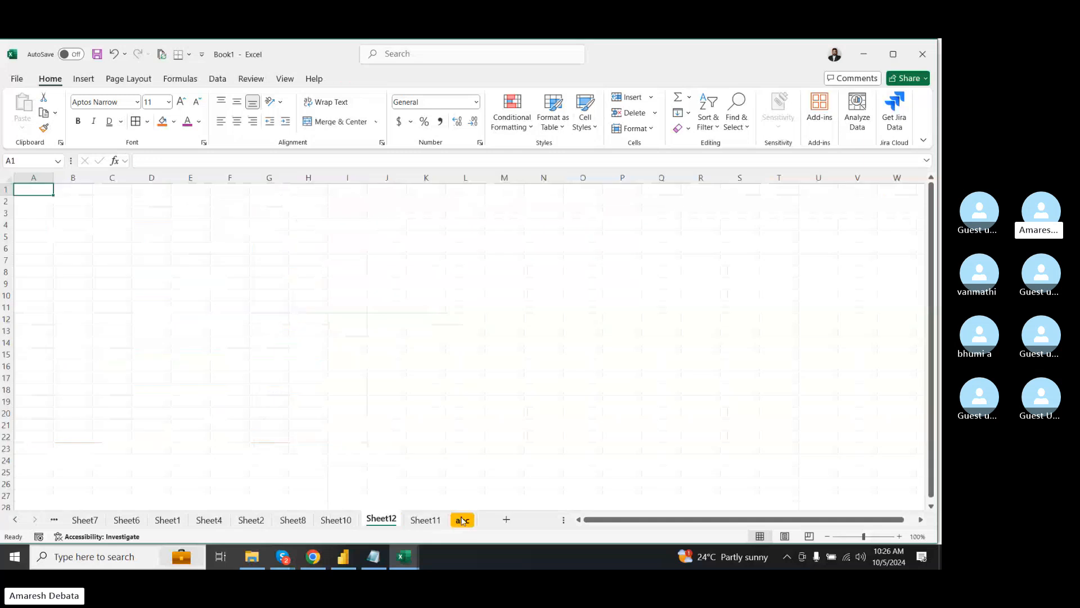
- Copy the range A1:G18, from Sale date through Selling price, in the V2 Salesdata workbook
left_click(900, 537)
left_click(899, 536)
left_click(899, 536)
left_click(899, 537)
left_click(900, 537)
left_click(899, 537)
left_click(900, 536)
left_click(900, 536)
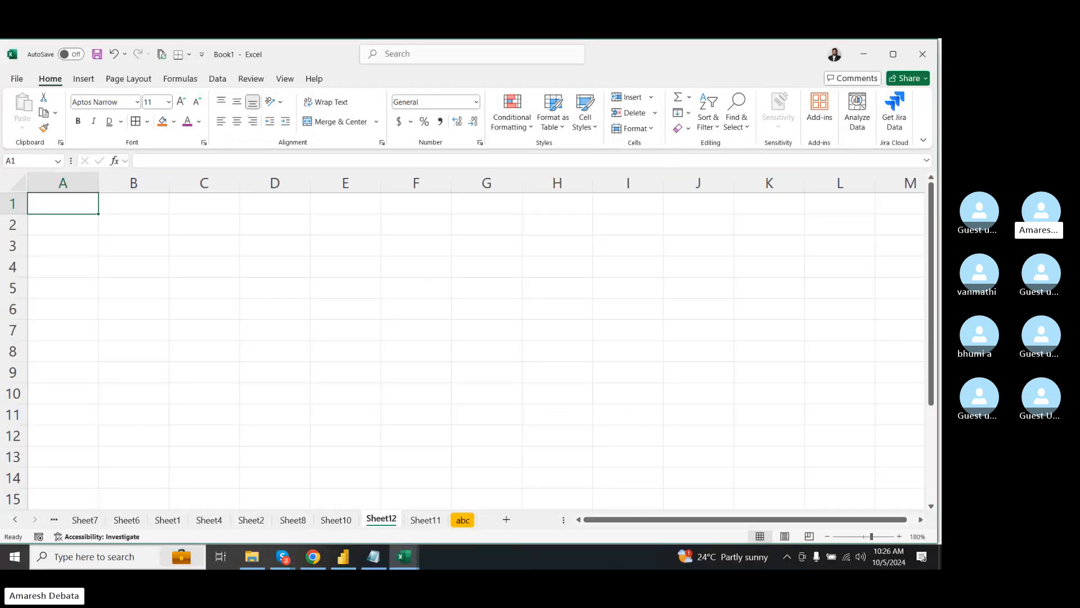
left_click(404, 556)
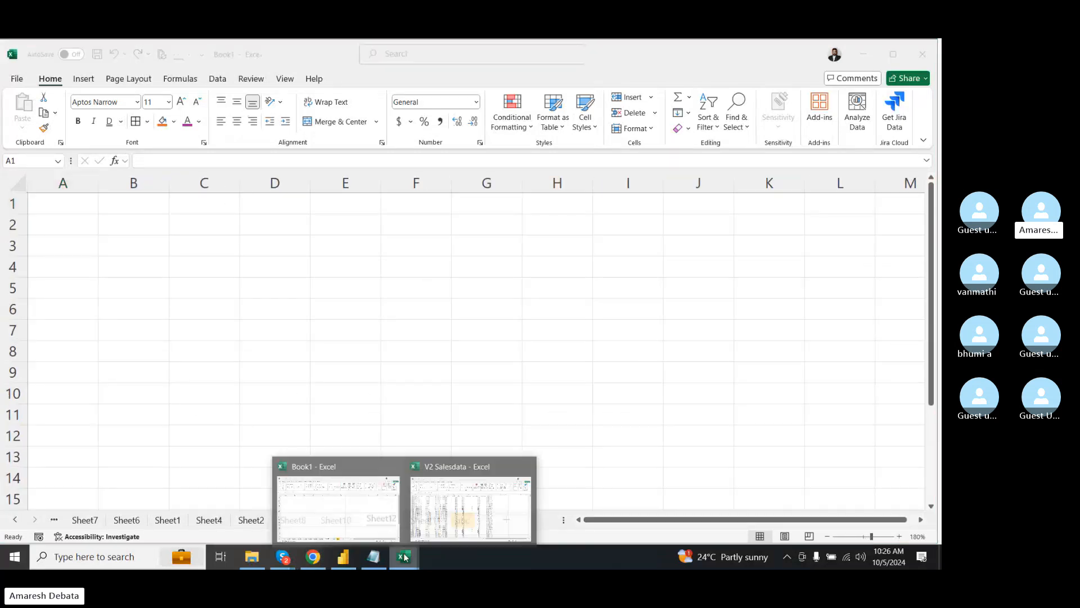
left_click(469, 487)
left_click(163, 260)
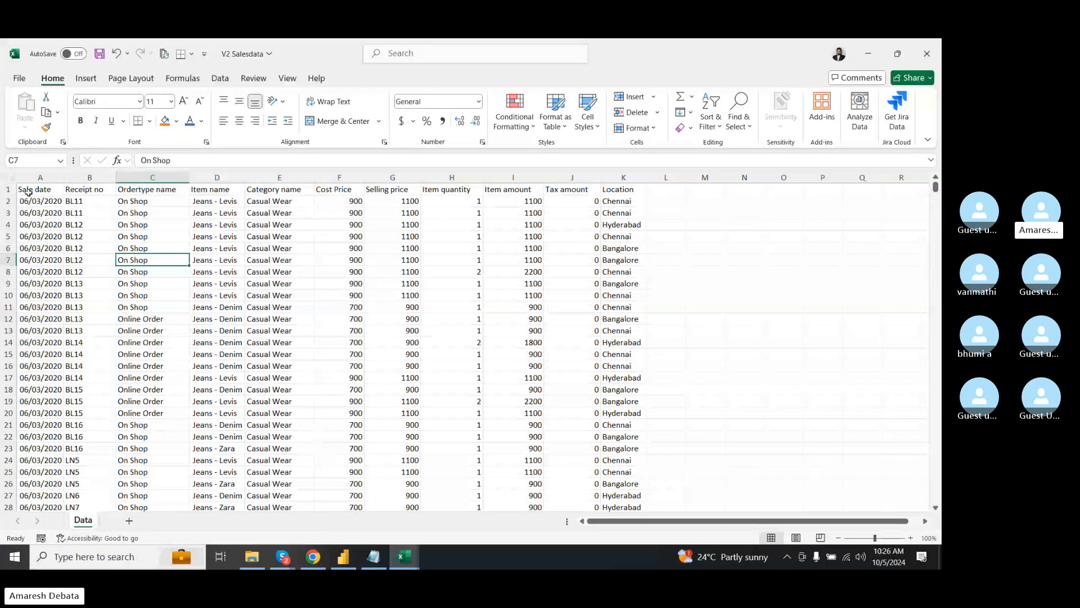
left_click_drag(28, 191, 391, 395)
key("ctrl+c")
- Paste the copied sales data as values at A1 of Sheet12 in Book1 and autofit all column widths
key("alt+Tab")
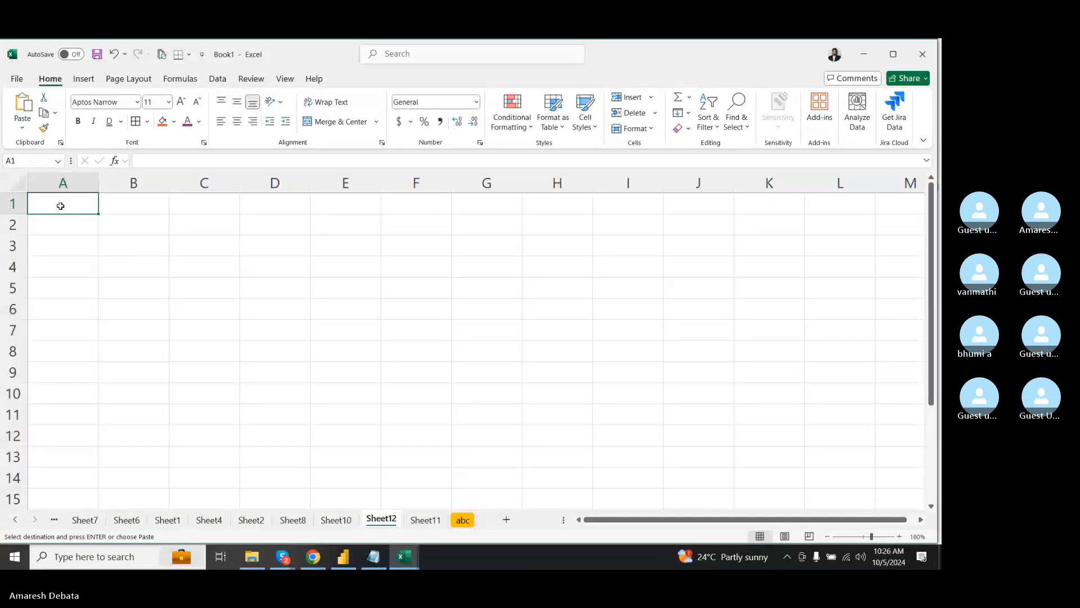
right_click(62, 209)
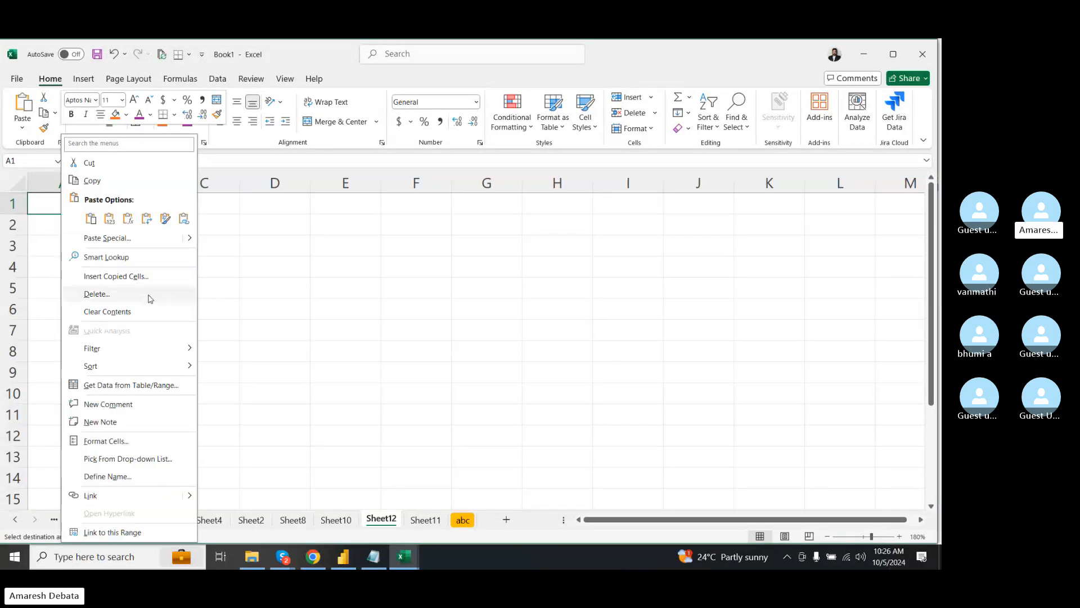
left_click(109, 218)
left_click(233, 270)
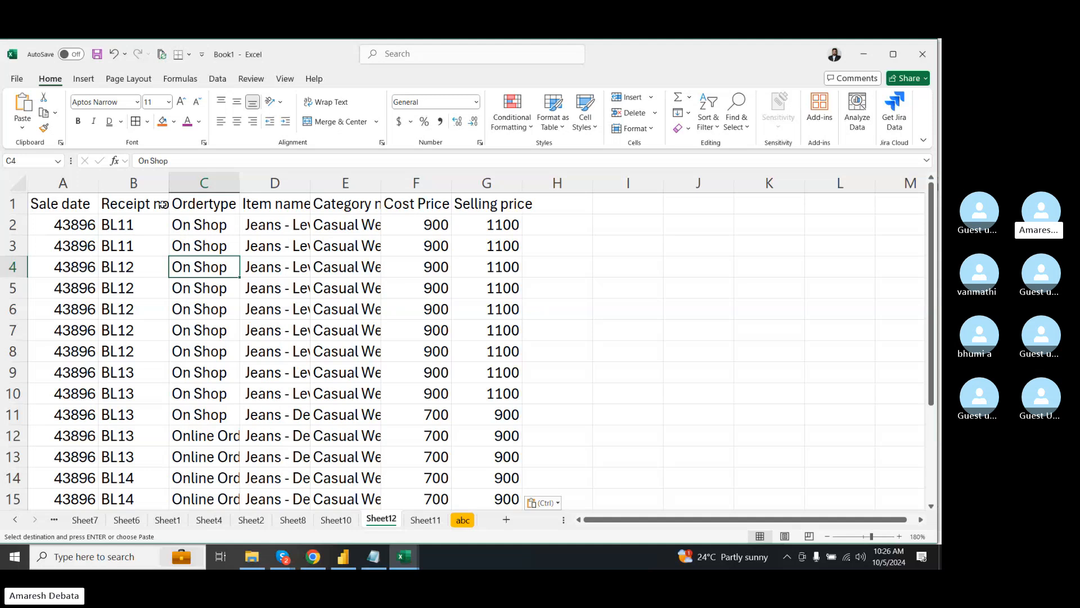
key("ctrl+a")
double_click(169, 183)
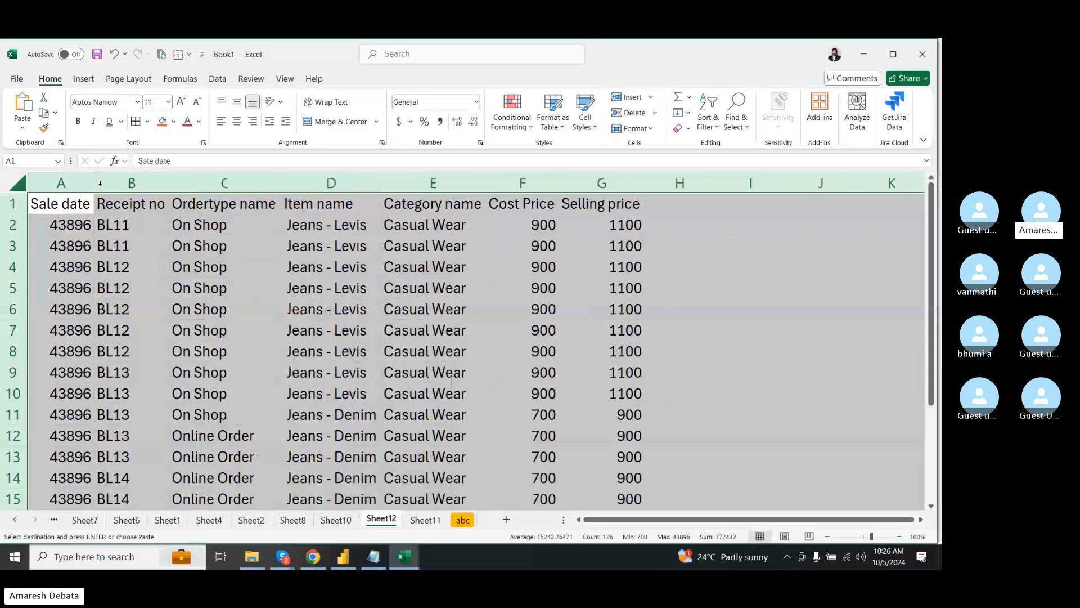
left_click(585, 224)
left_click(588, 205)
key("ctrl+shift+Down")
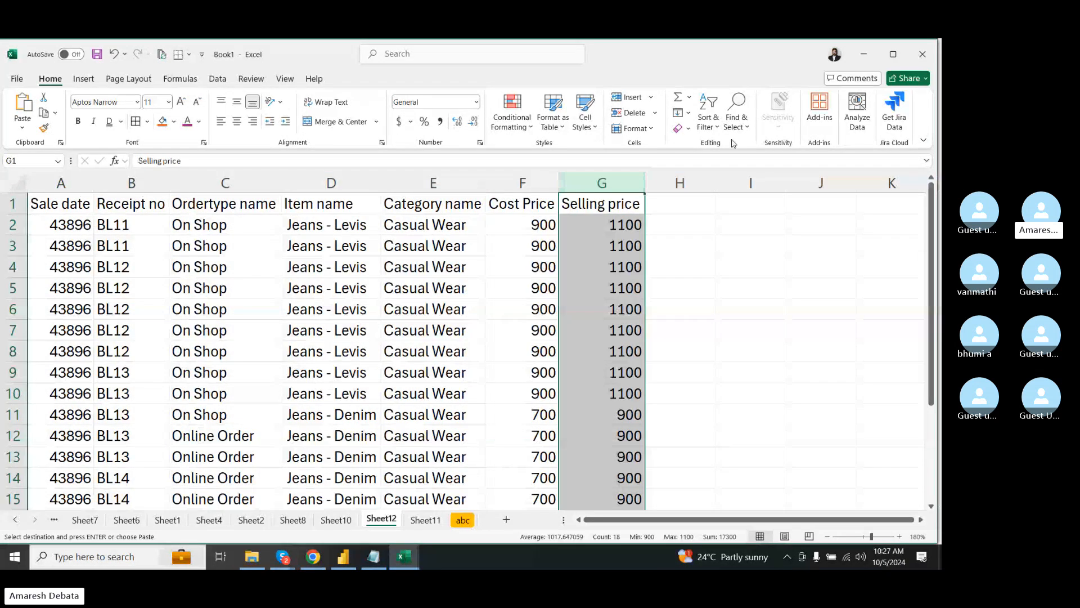
left_click(708, 120)
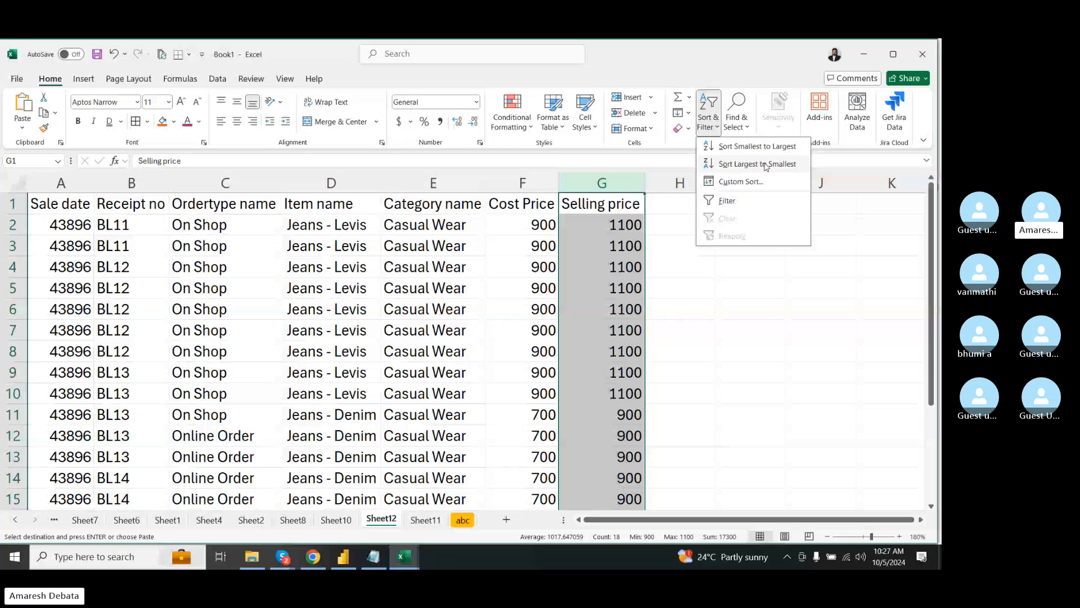
left_click(765, 164)
left_click_drag(354, 179, 320, 85)
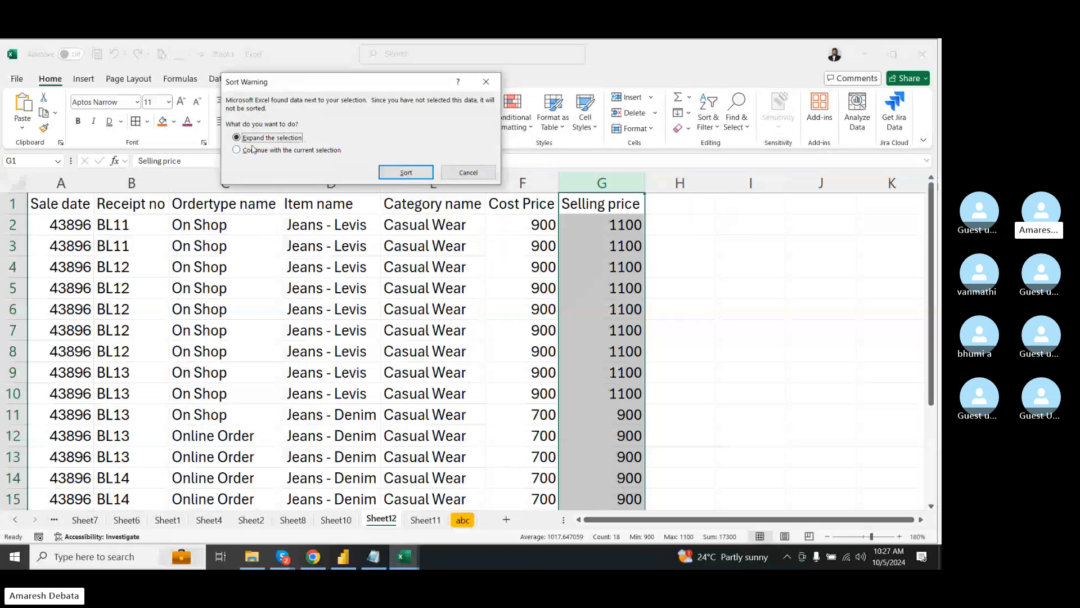
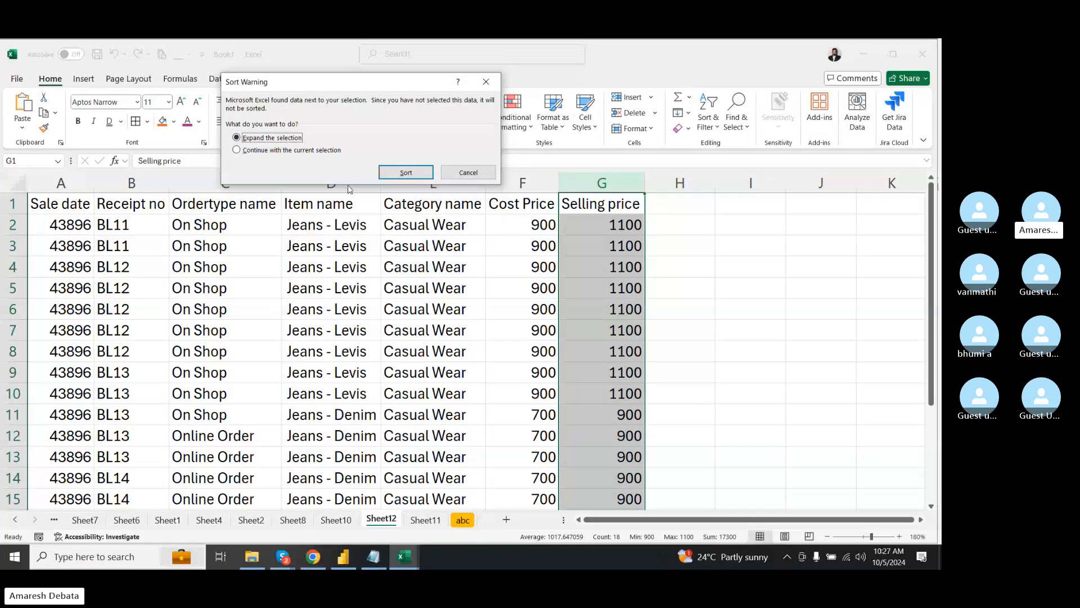
key("Escape")
- Fill cells A2:F2 of the first sales record with orange
left_click(540, 246)
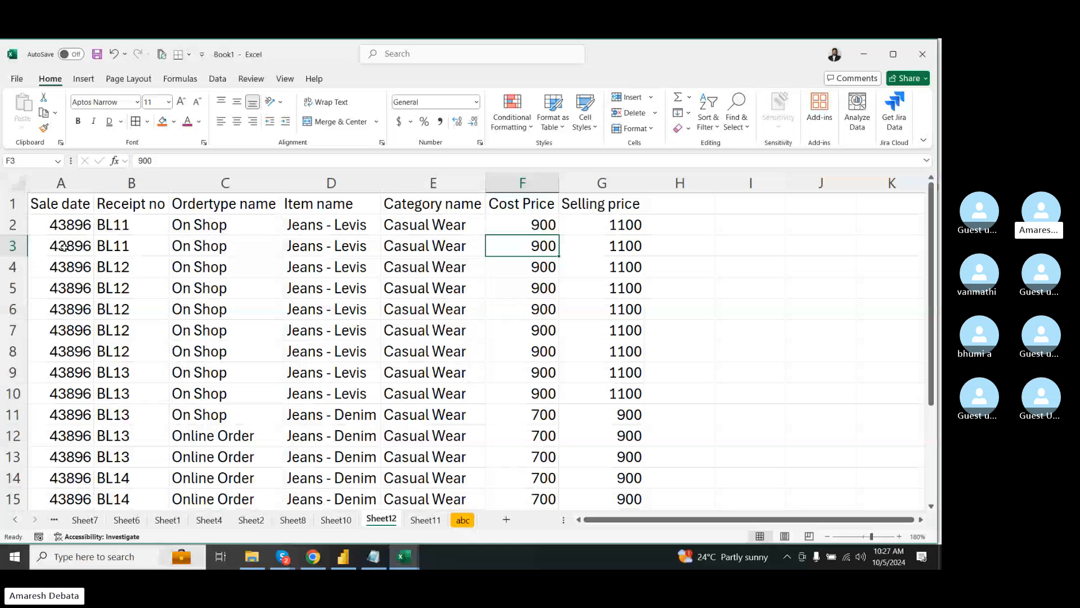
left_click_drag(65, 247, 523, 224)
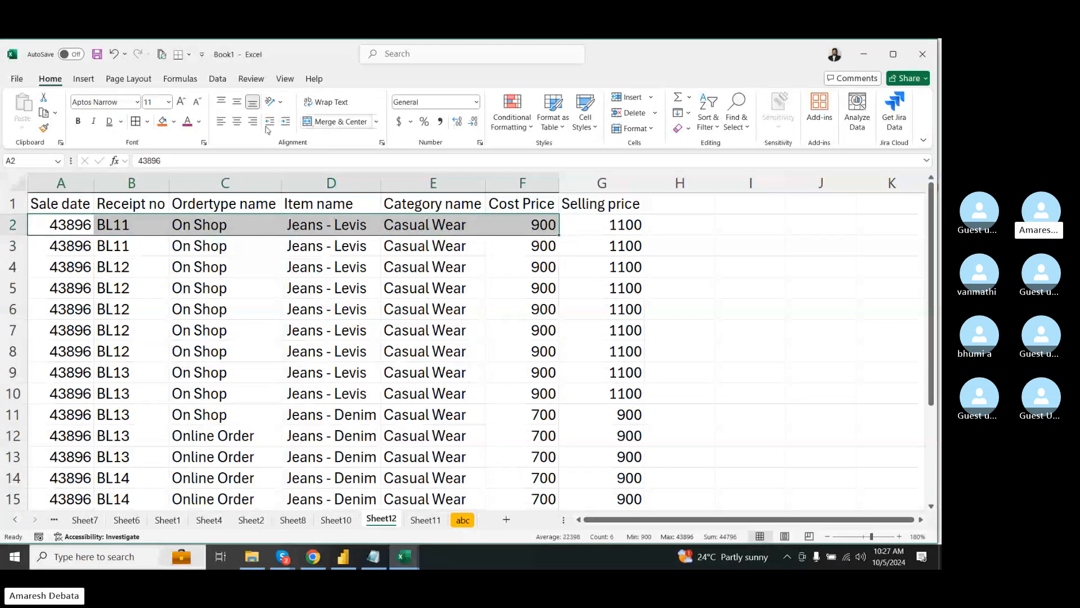
key("F4")
left_click(608, 266)
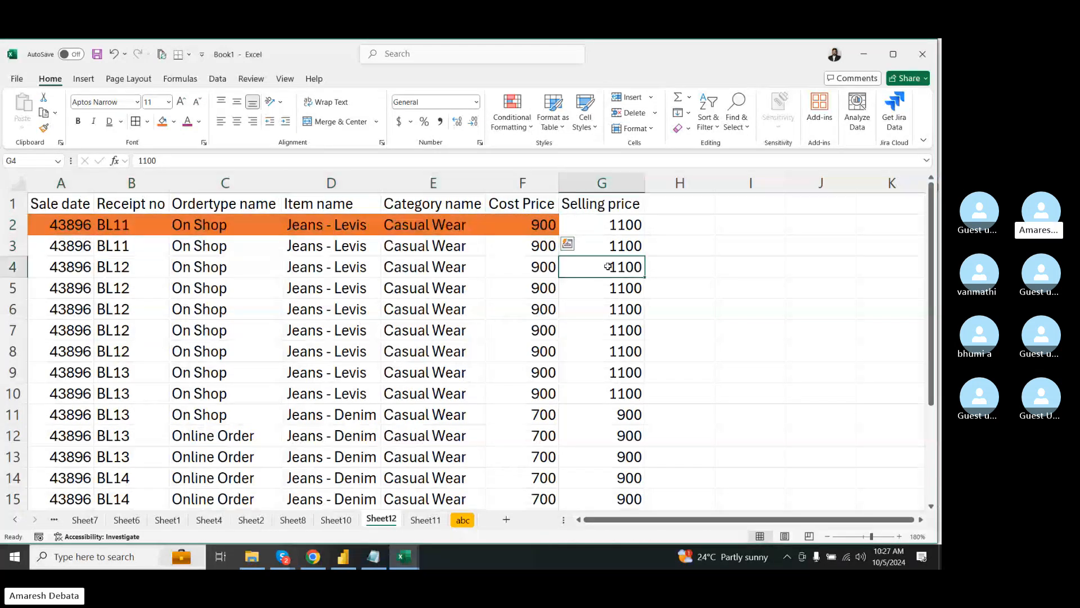
- Sort the data by Selling price from largest to smallest with the selection expanded, and undo the sort
left_click(602, 183)
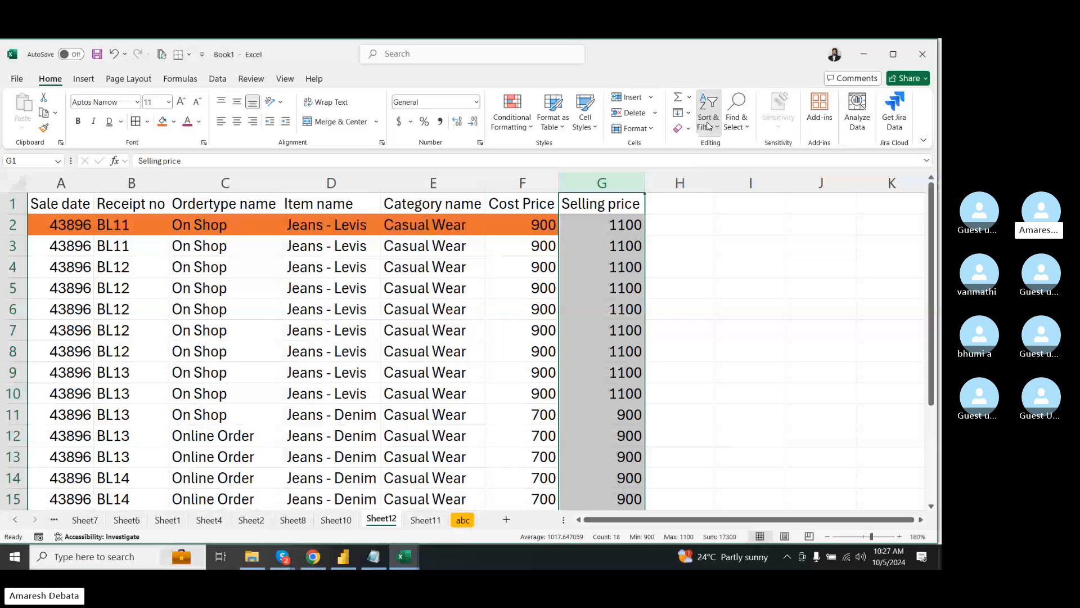
left_click(708, 122)
left_click(747, 165)
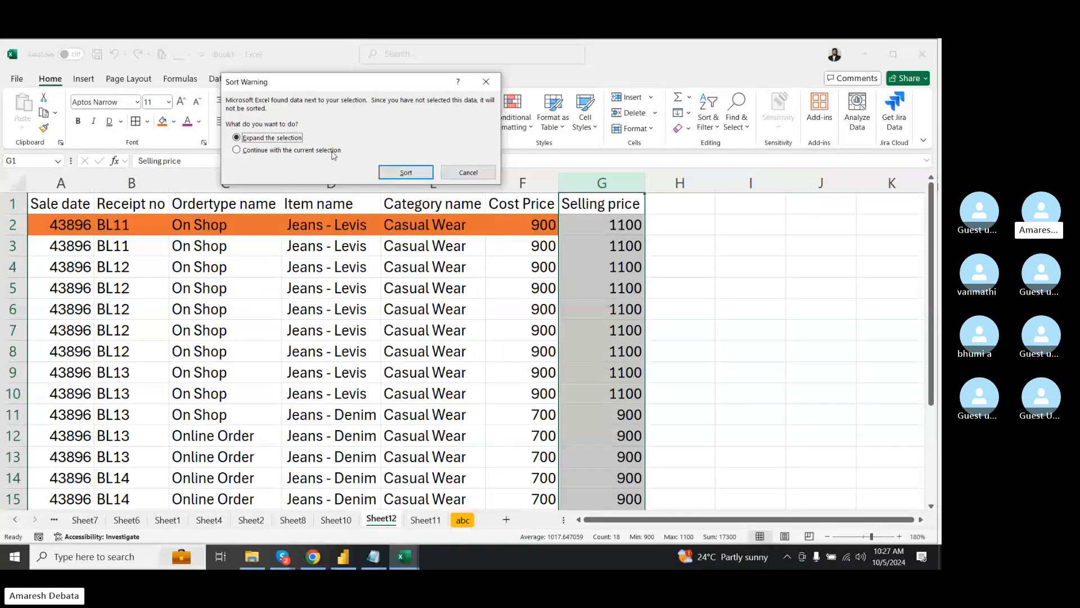
left_click(391, 169)
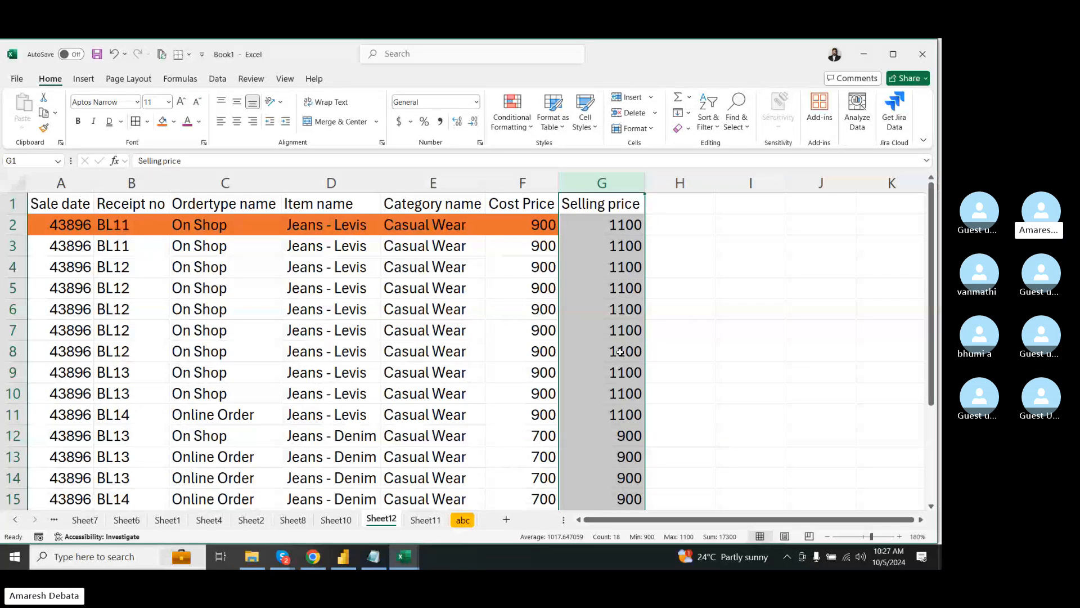
left_click(588, 229)
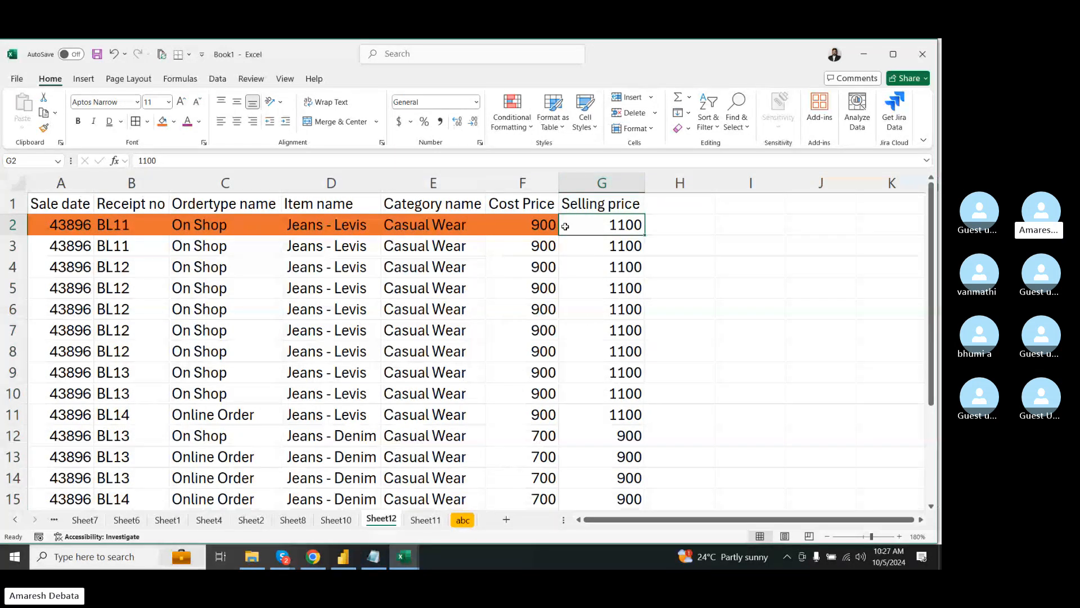
left_click_drag(556, 226, 77, 229)
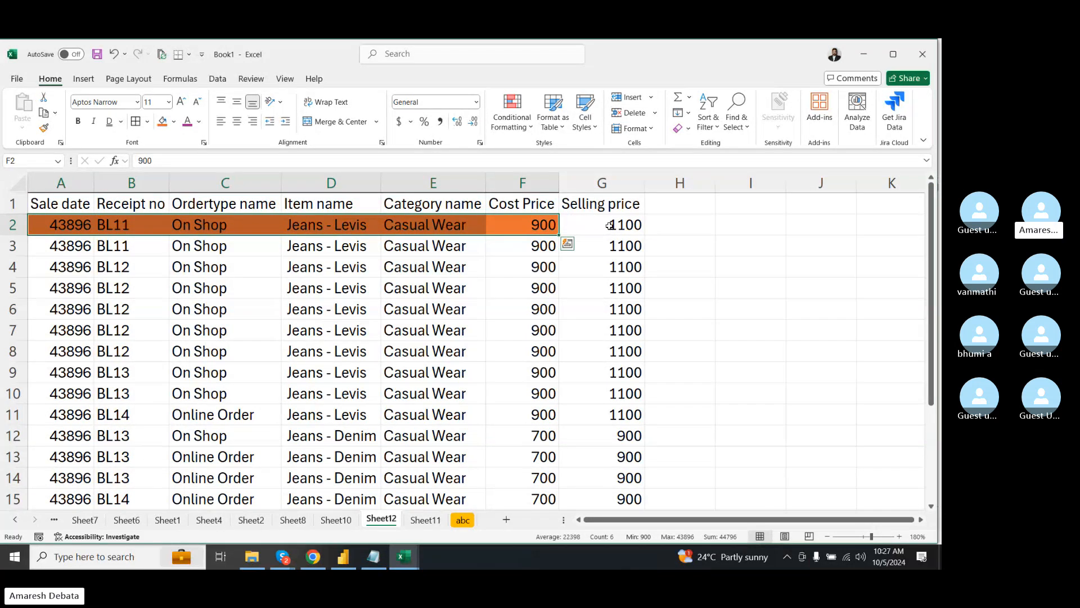
key("ctrl+z")
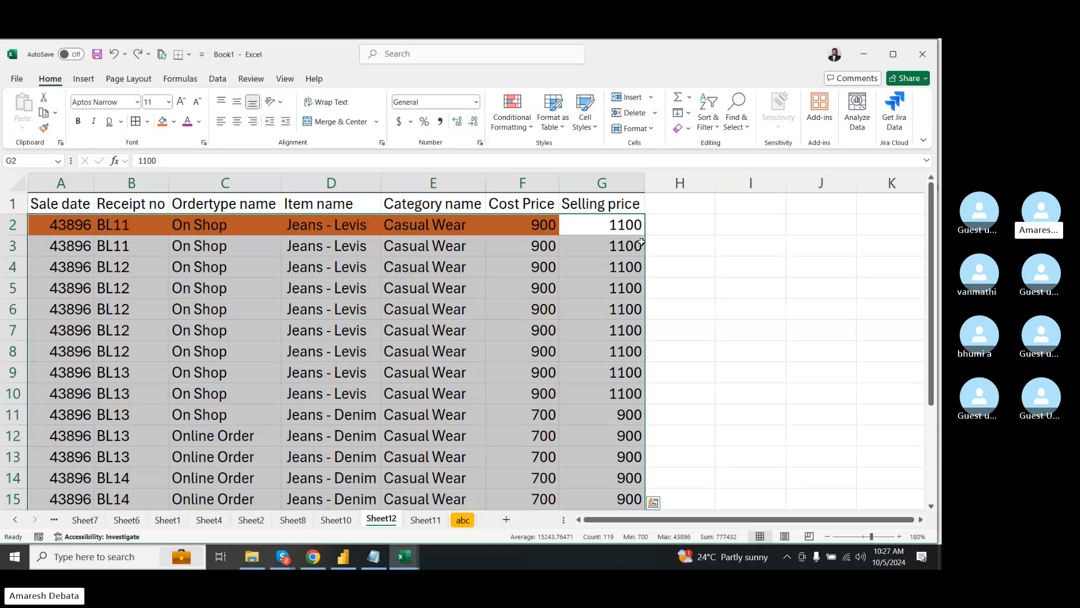
- Fill the Selling price cell G2 with light green and undo that fill
left_click(647, 243)
left_click(619, 225)
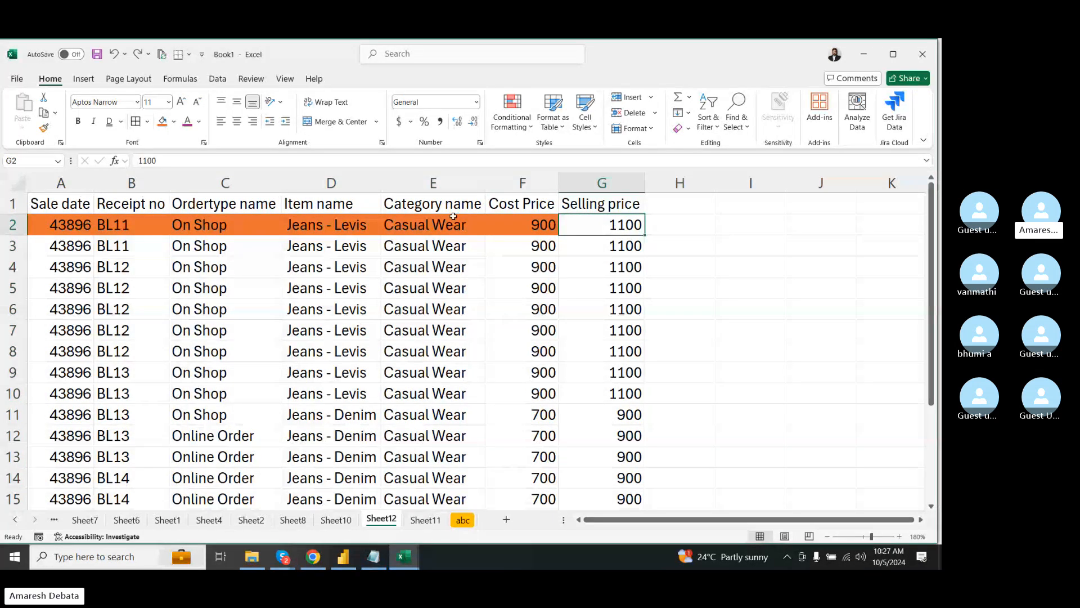
left_click(174, 121)
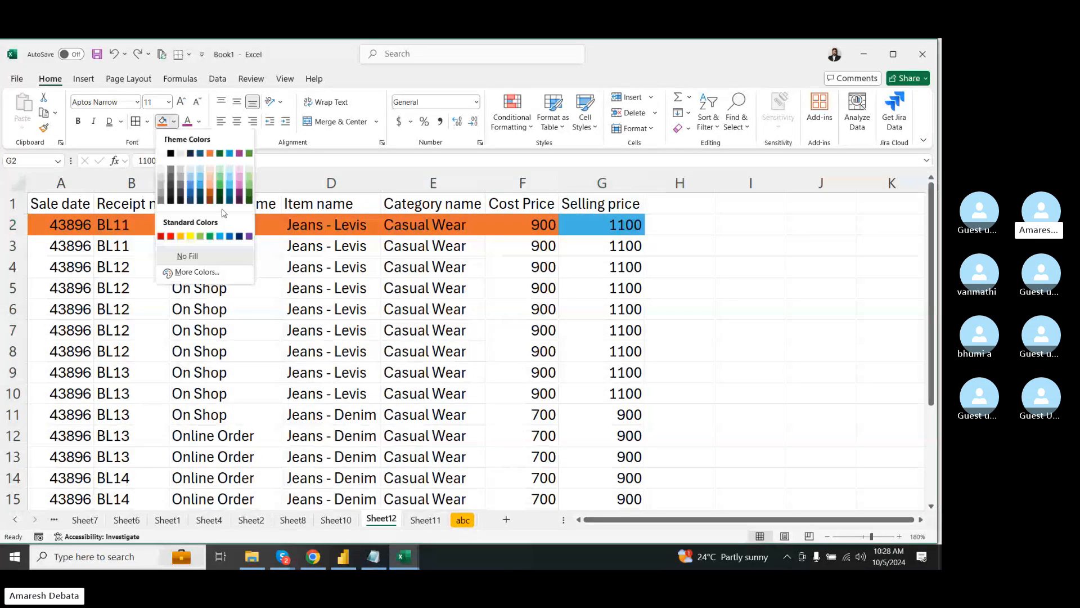
left_click(219, 180)
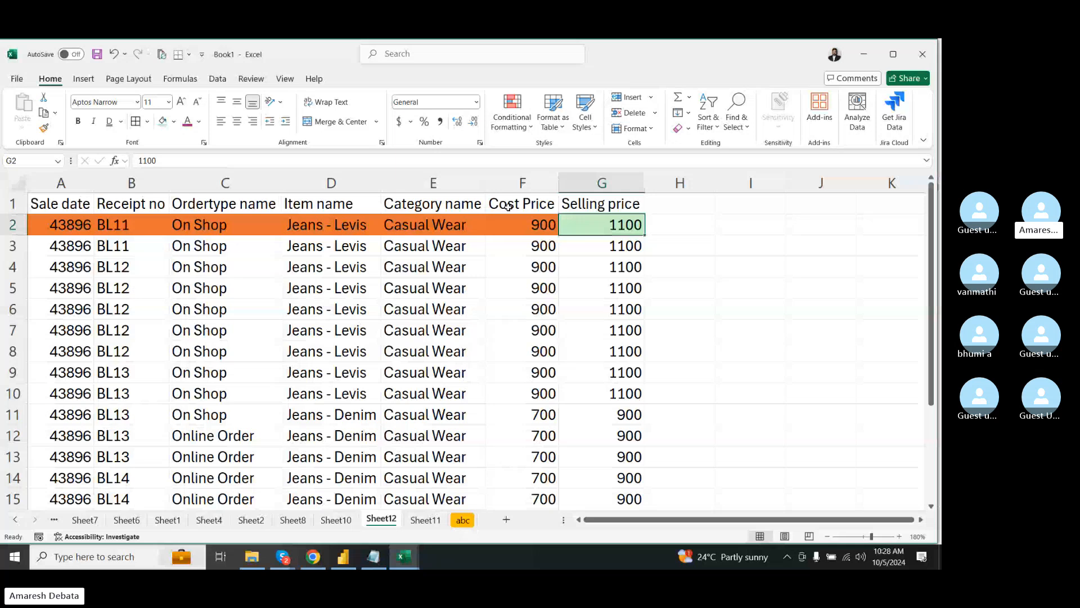
left_click(648, 239)
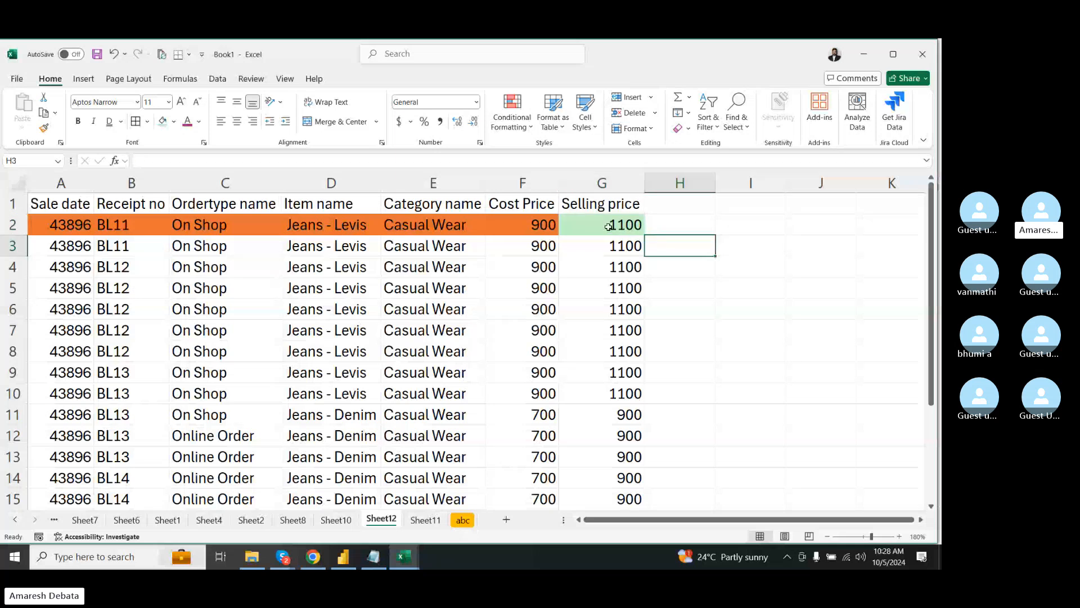
key("ctrl+z")
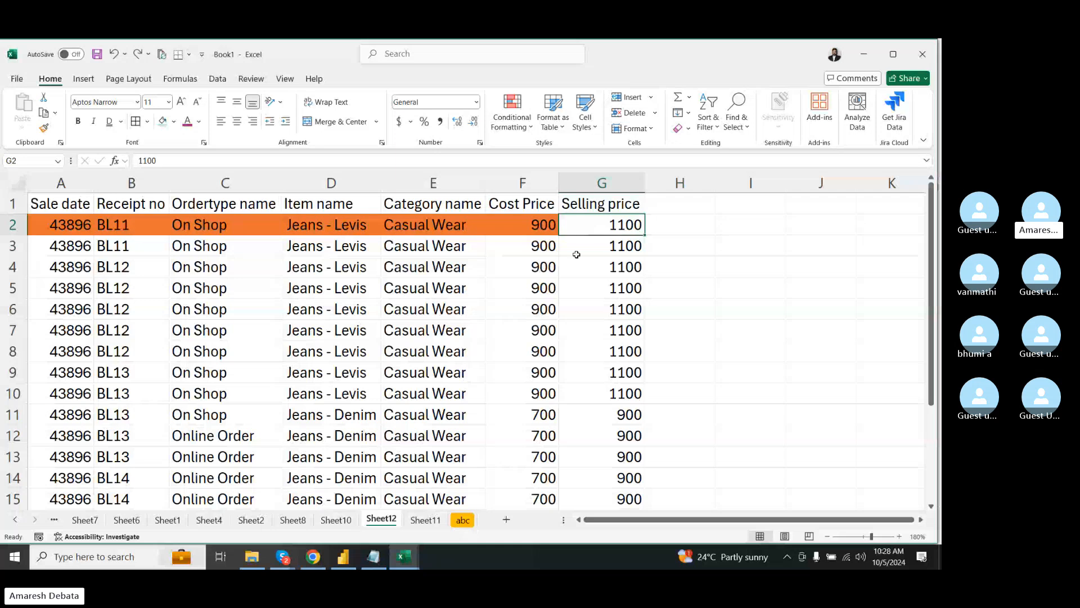
- Remove the orange fill from the first record by copying the plain formatting of G3 onto A2:F3
left_click(575, 248)
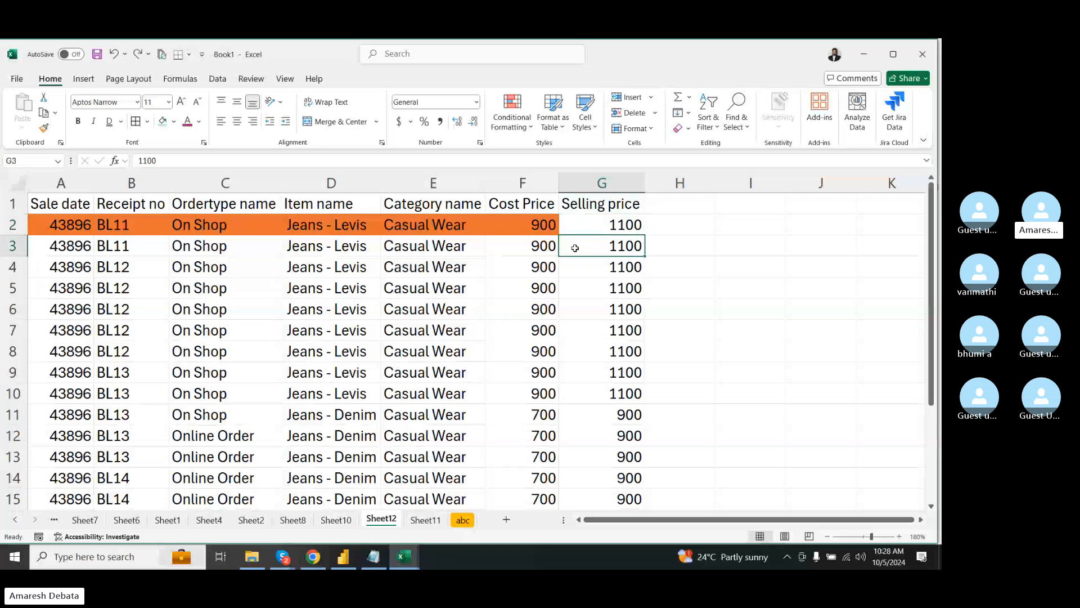
left_click(44, 127)
left_click_drag(56, 225, 521, 246)
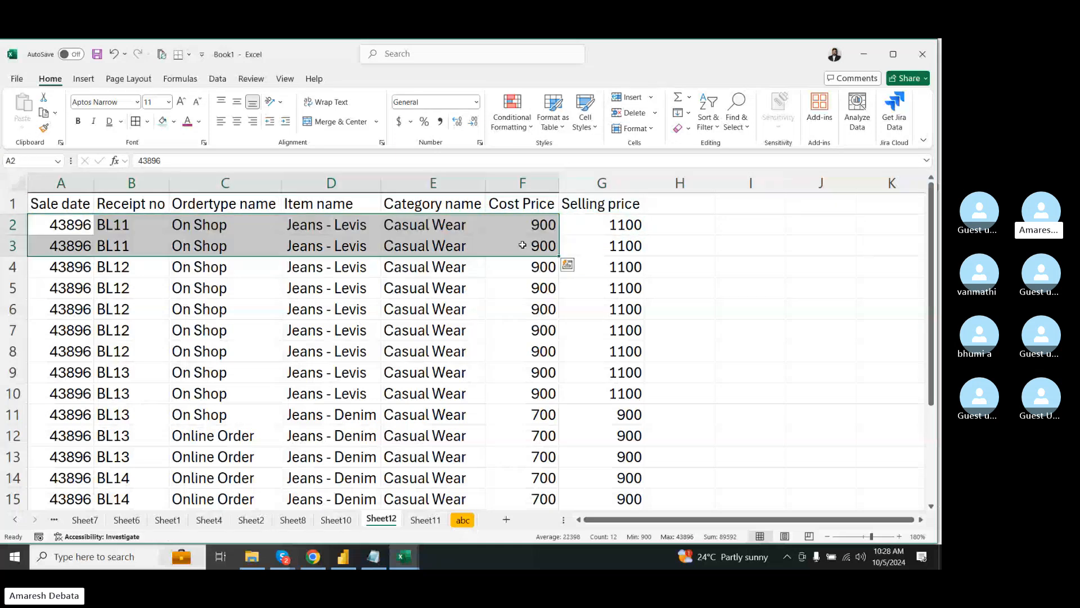
left_click(550, 352)
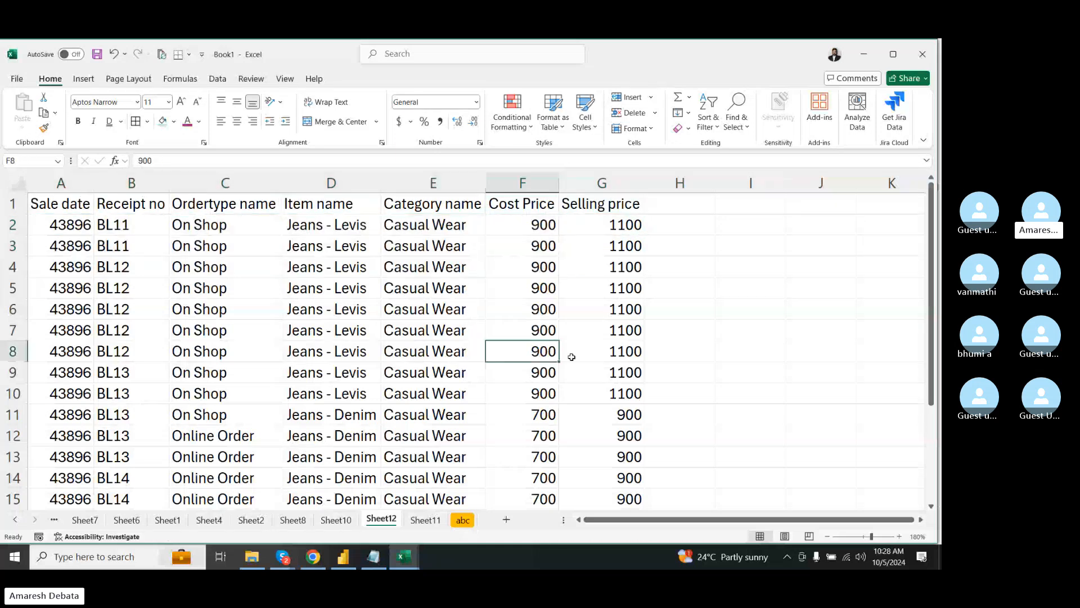
- Fill the Selling price cell G11 with light green and the rest of its record, A11:F11, with light orange
left_click(619, 417)
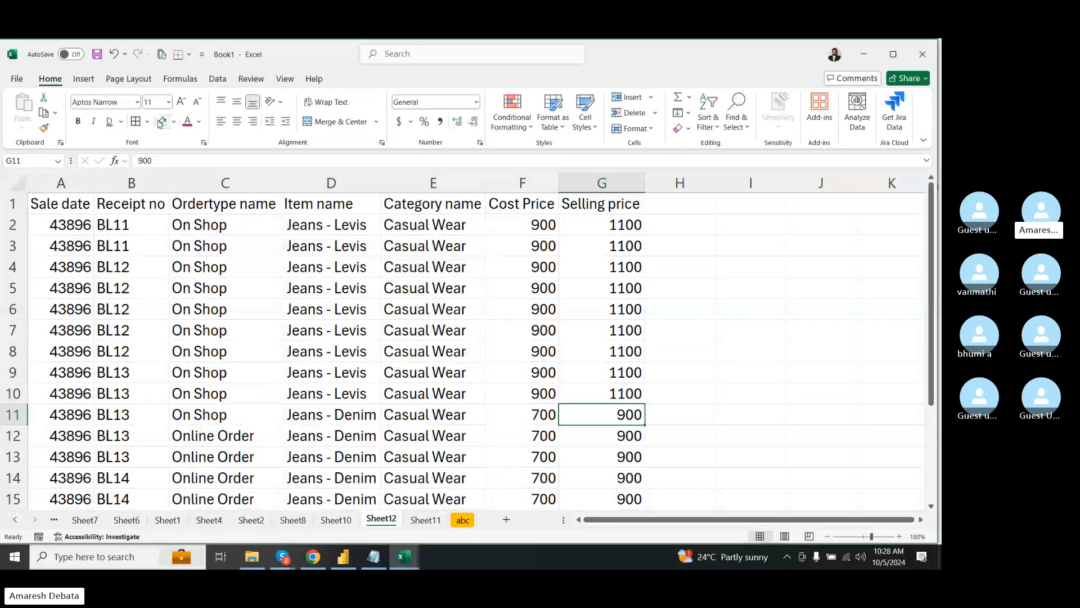
left_click(163, 121)
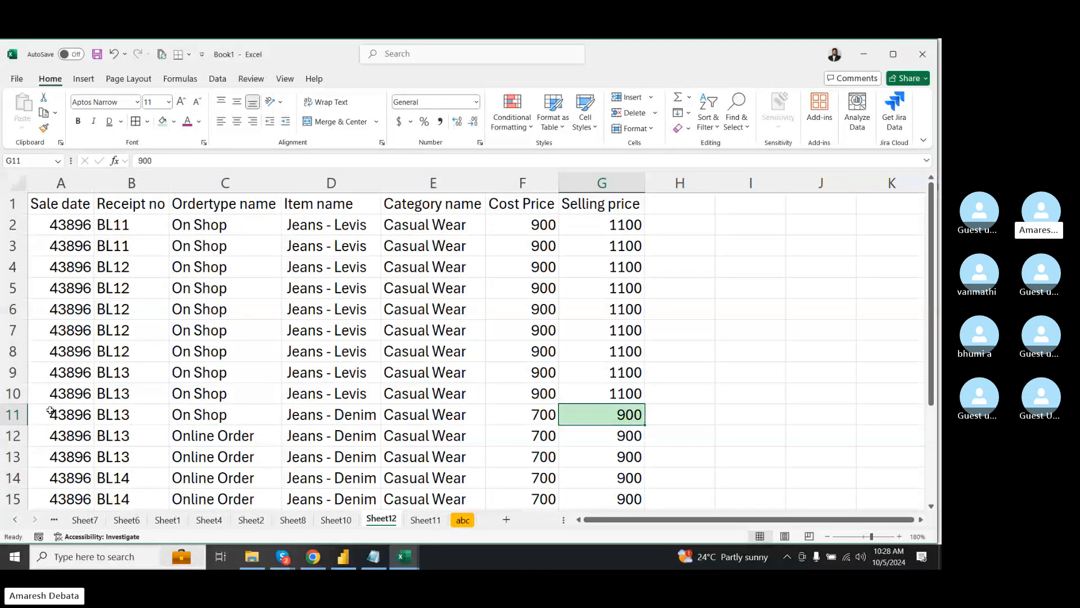
left_click_drag(48, 412, 513, 415)
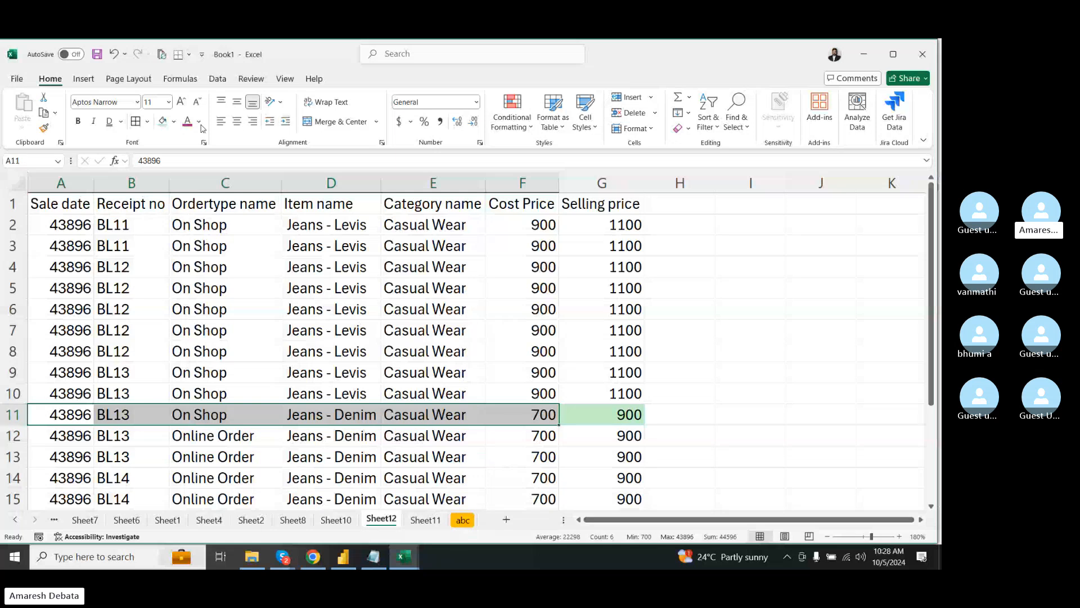
left_click(174, 121)
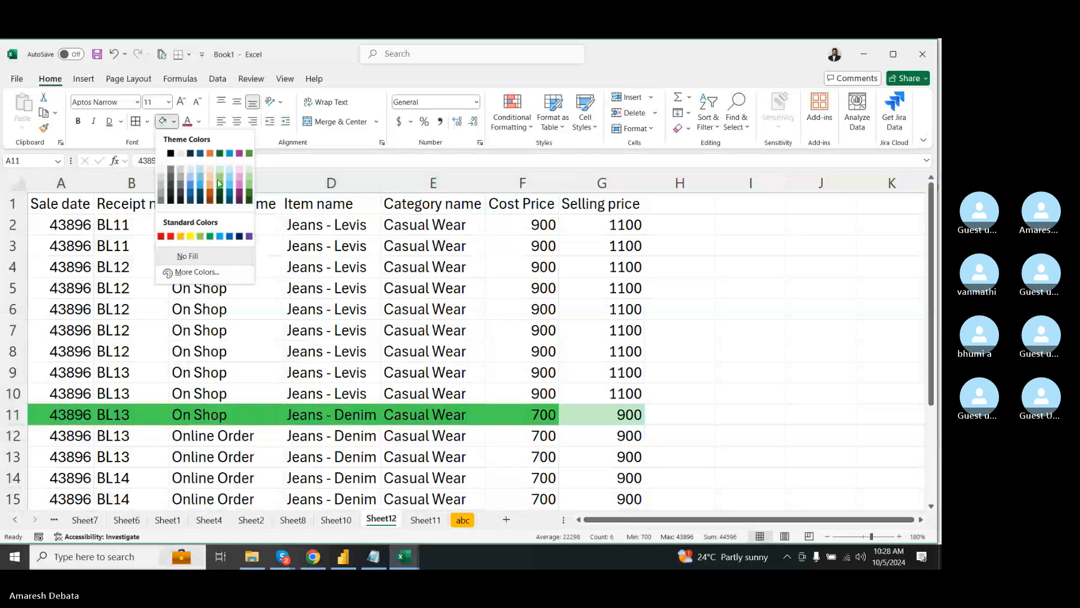
left_click(209, 173)
left_click(612, 417)
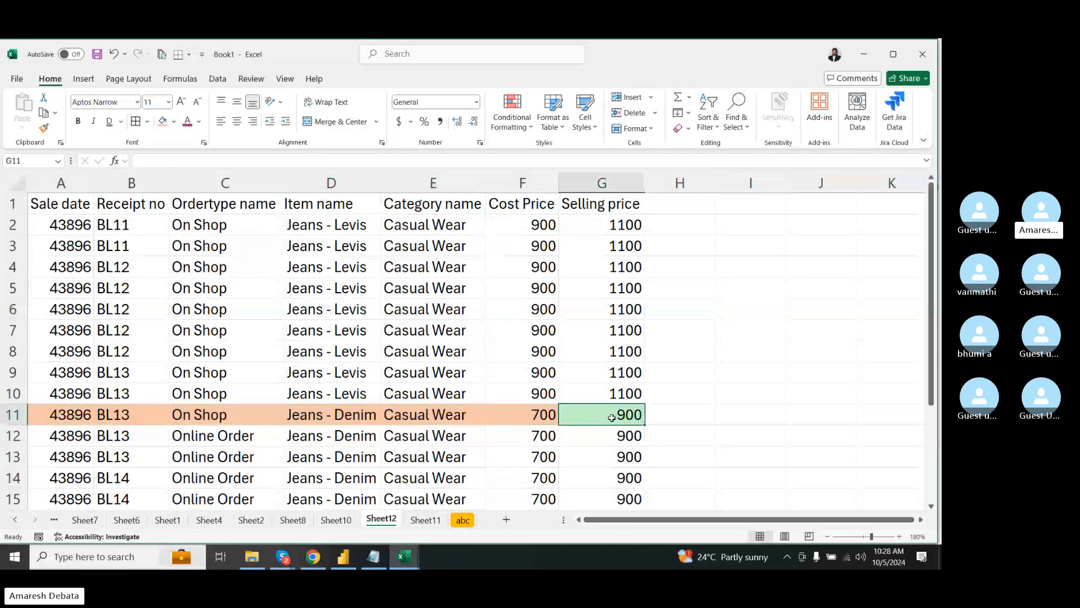
left_click_drag(543, 415, 47, 415)
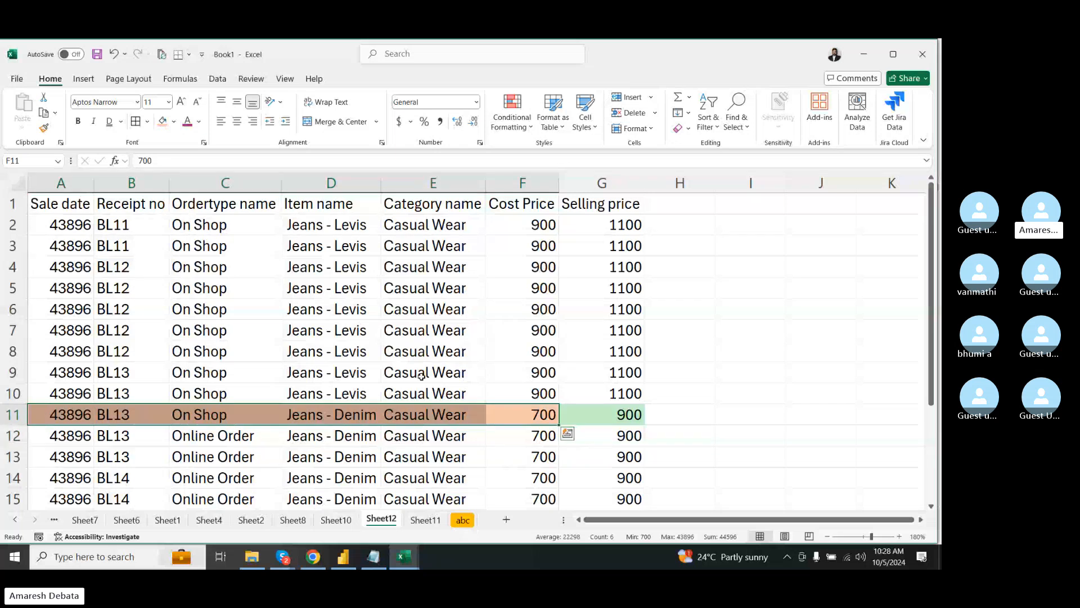
- Sort the sales data by Selling price from smallest to largest, expanding the selection to keep each record together
left_click(594, 180)
left_click(708, 118)
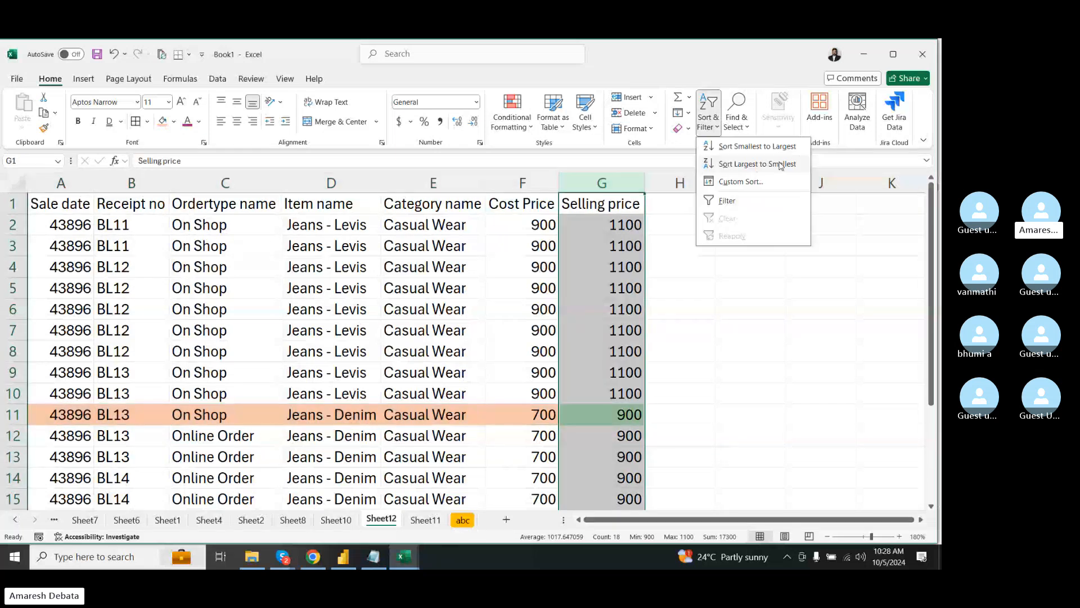
left_click(755, 148)
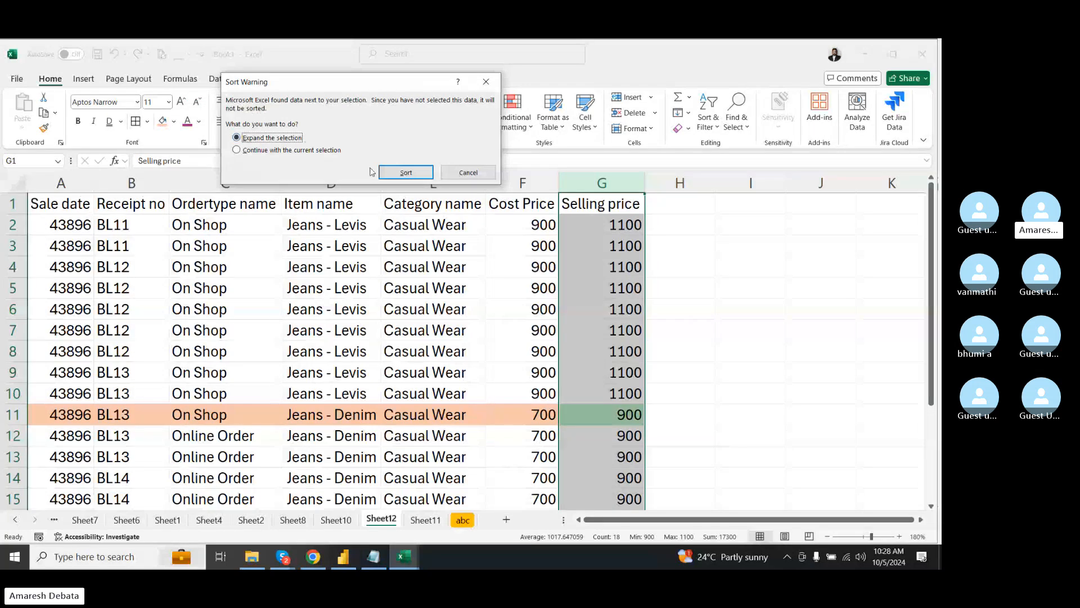
left_click(405, 172)
left_click(725, 265)
left_click(629, 225)
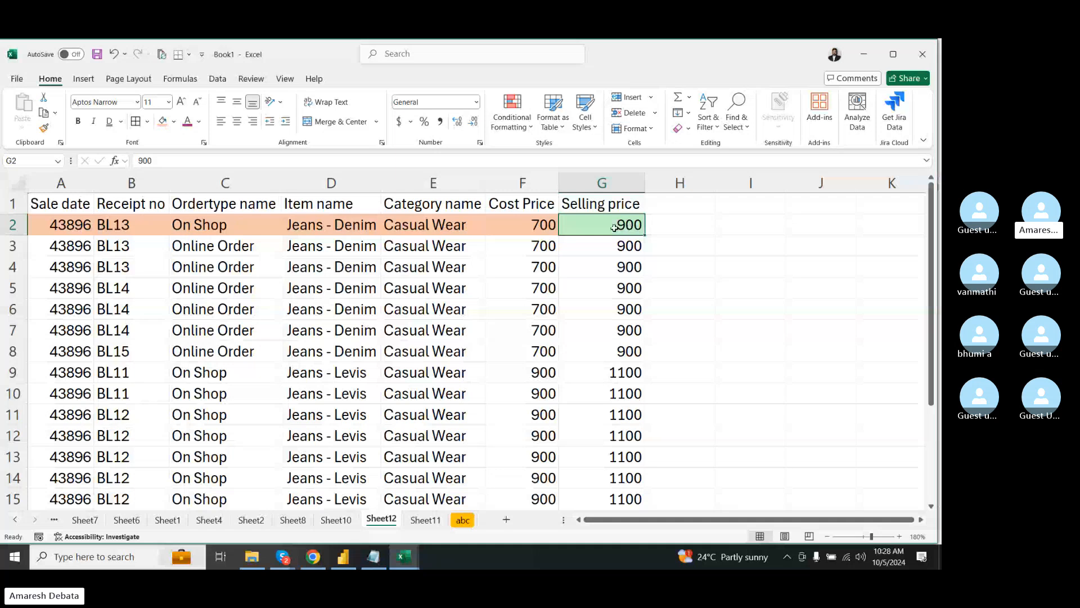
left_click_drag(537, 225, 77, 231)
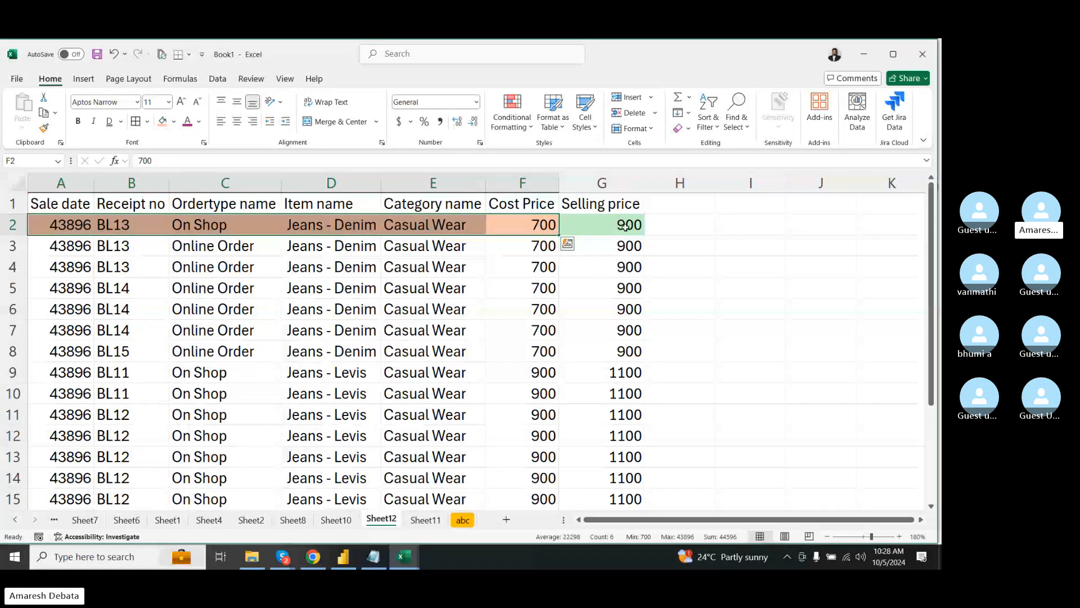
- Sort only the Selling price column from largest to smallest, continuing with the current selection
left_click(613, 180)
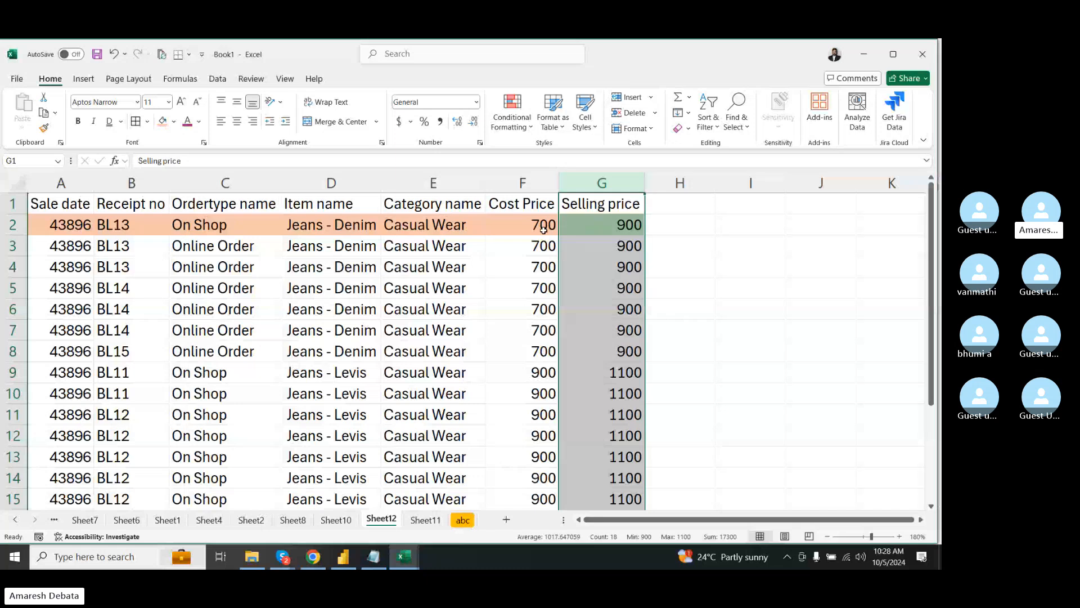
left_click(597, 230)
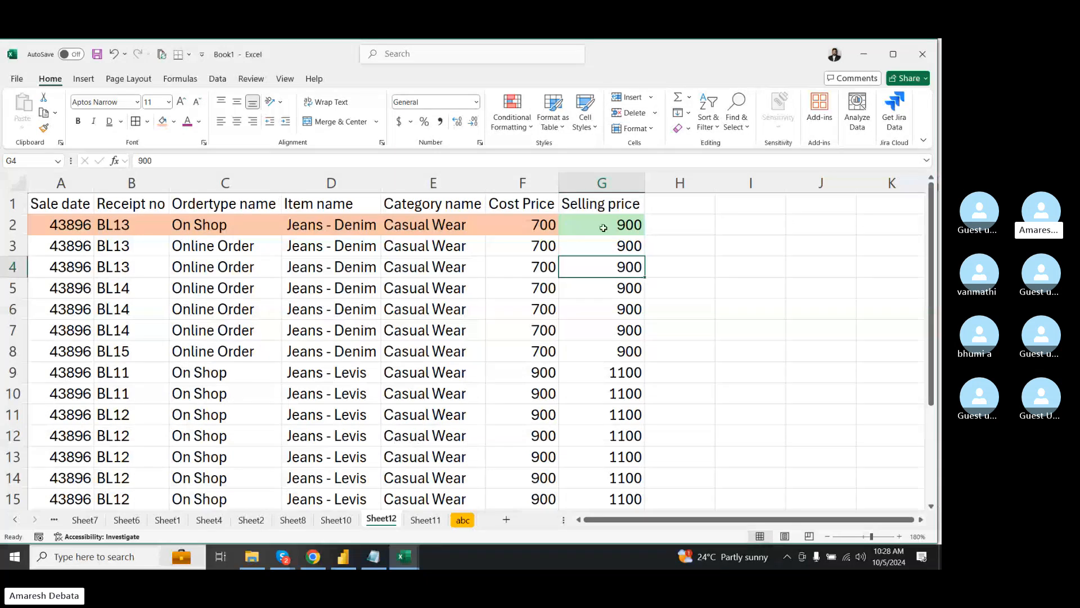
left_click(603, 248)
left_click(605, 270)
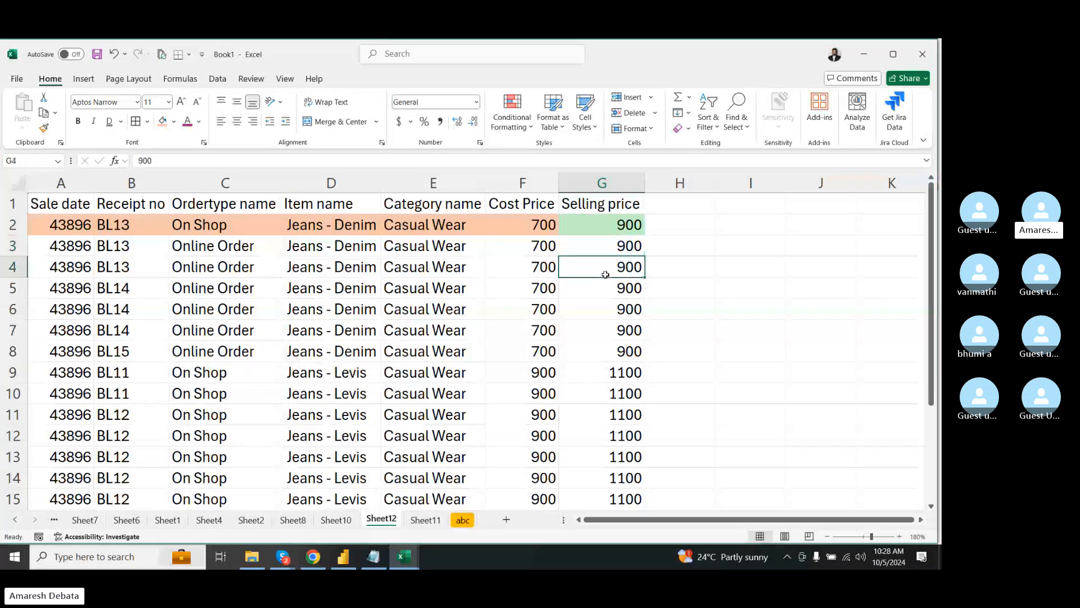
left_click(602, 184)
left_click(709, 118)
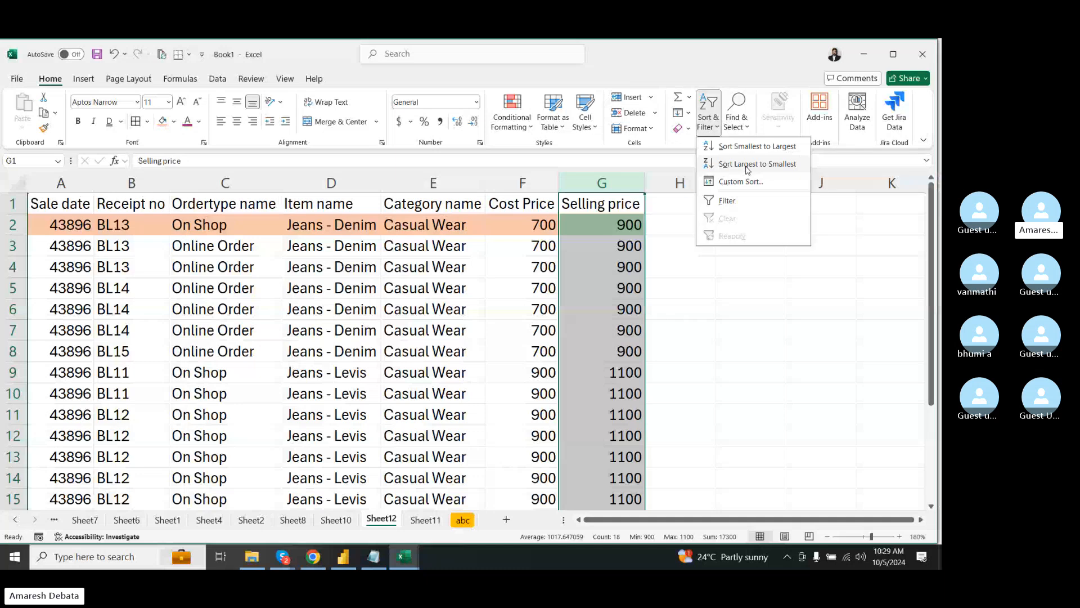
left_click(748, 164)
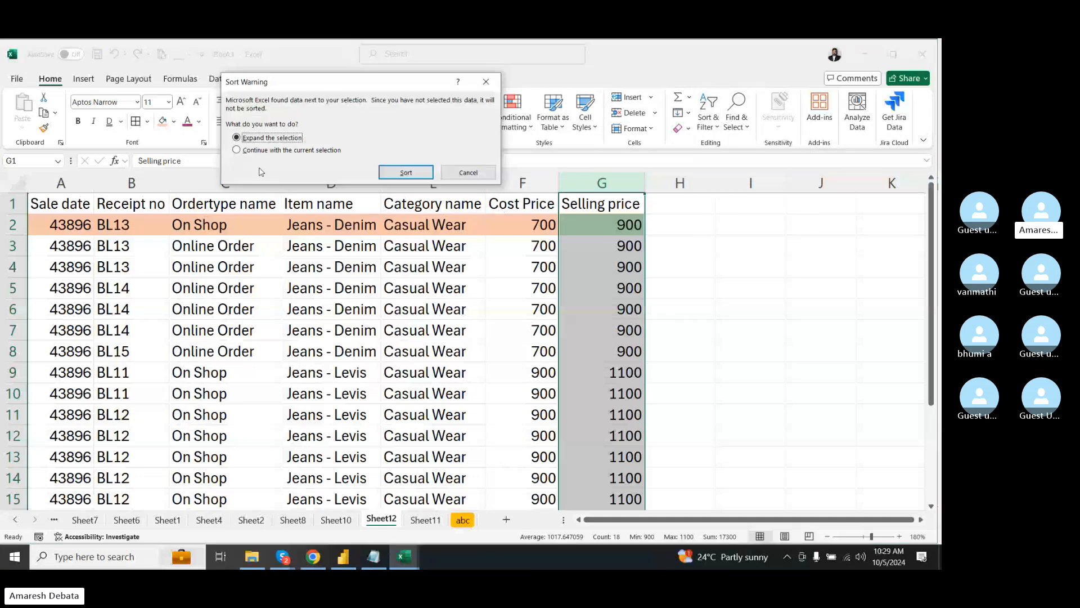
left_click(241, 150)
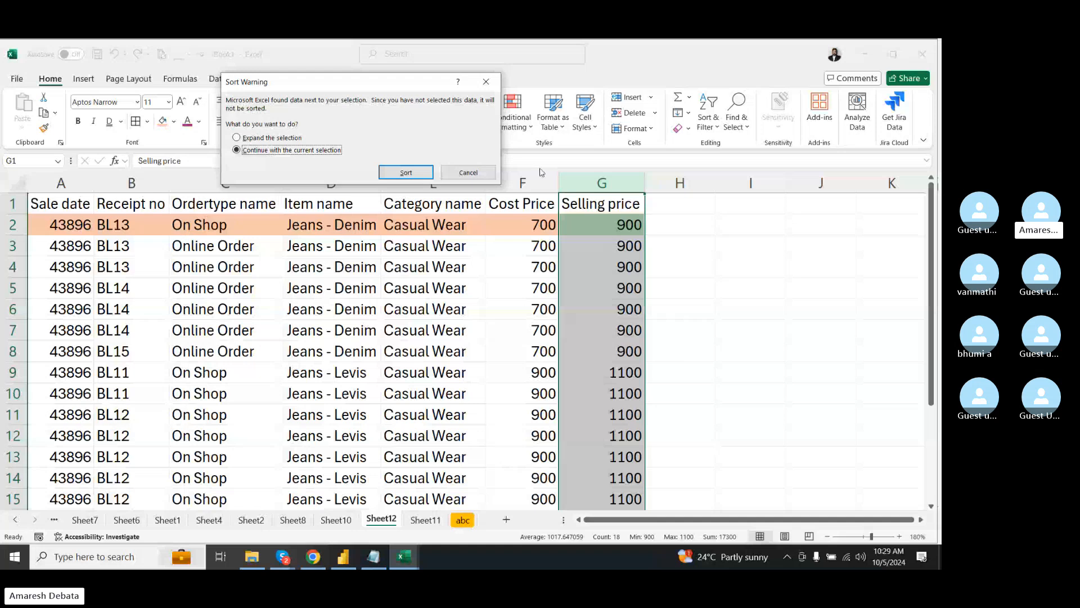
left_click(403, 172)
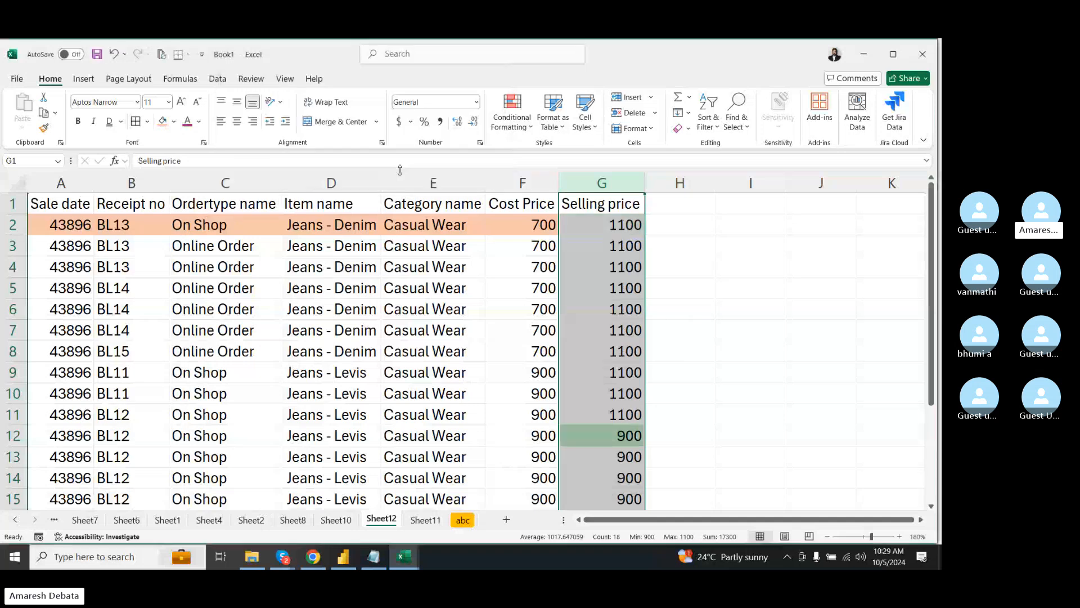
- Examine the Selling price values against the other columns, comparing the green price cell with its orange record
left_click(750, 245)
left_click(600, 209)
key("ctrl+shift+Down")
left_click(619, 445)
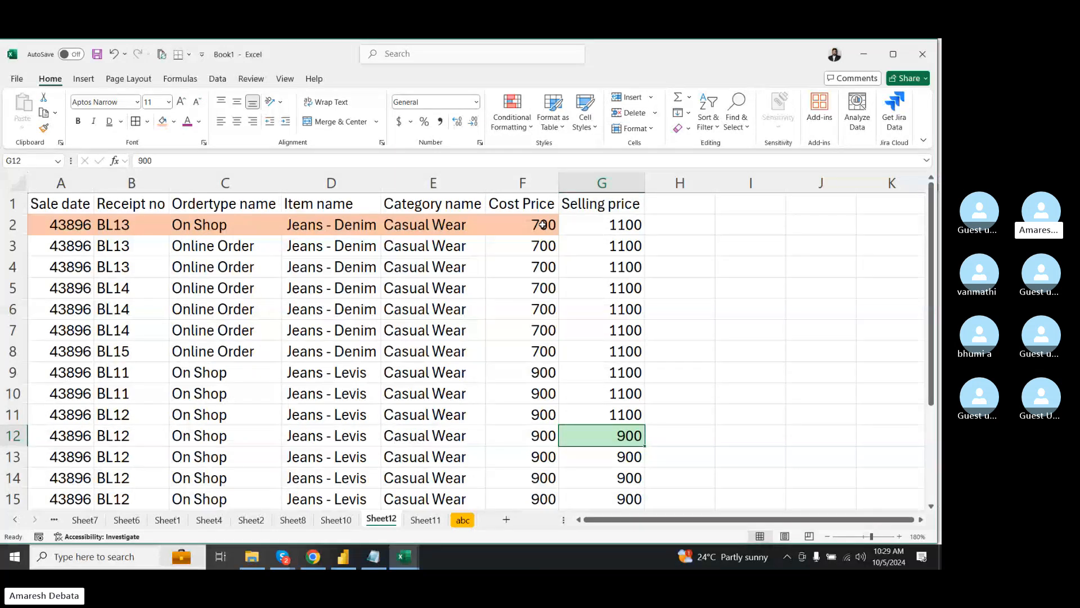
left_click(563, 261)
left_click(596, 185)
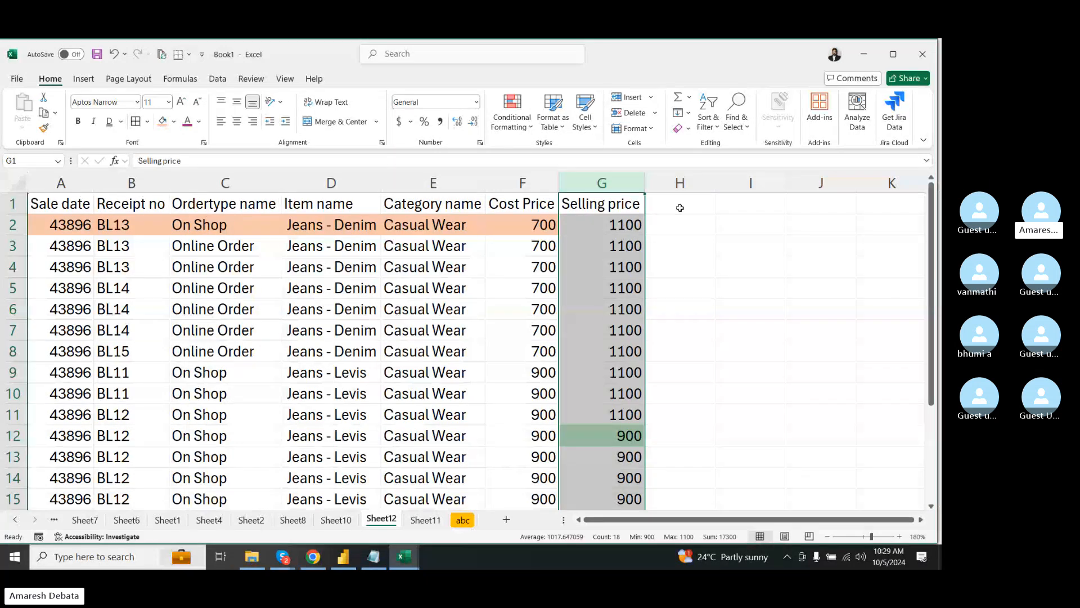
left_click_drag(679, 208, 682, 374)
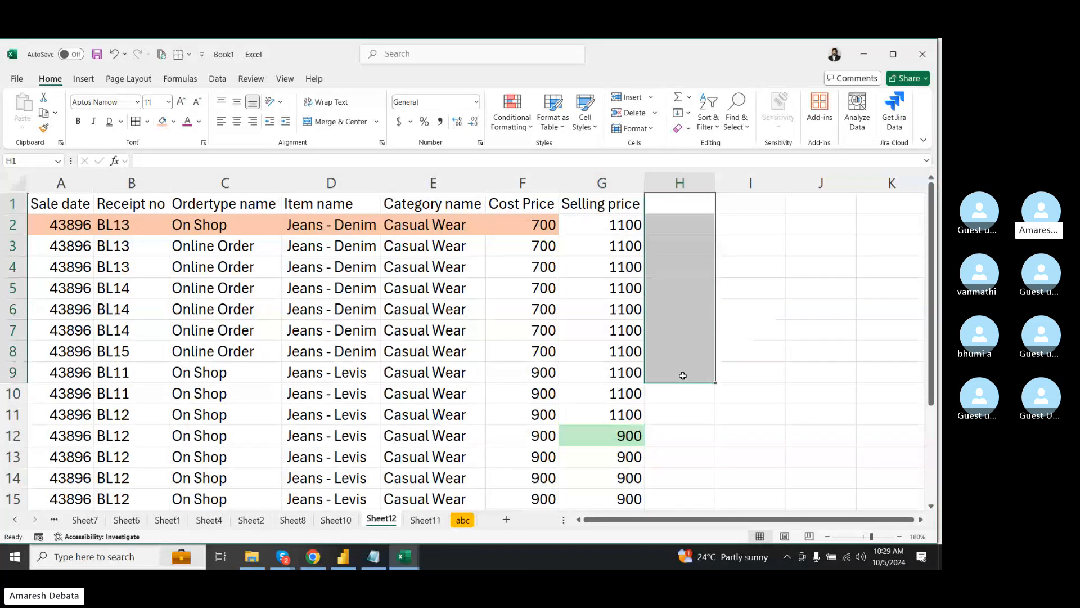
left_click_drag(768, 209, 763, 392)
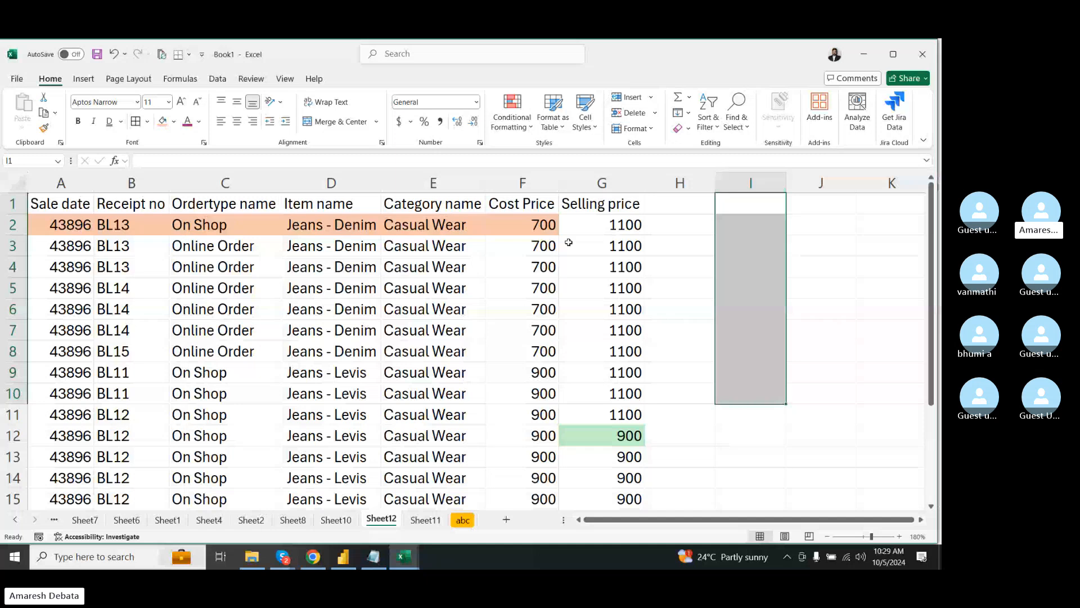
left_click_drag(574, 225, 538, 444)
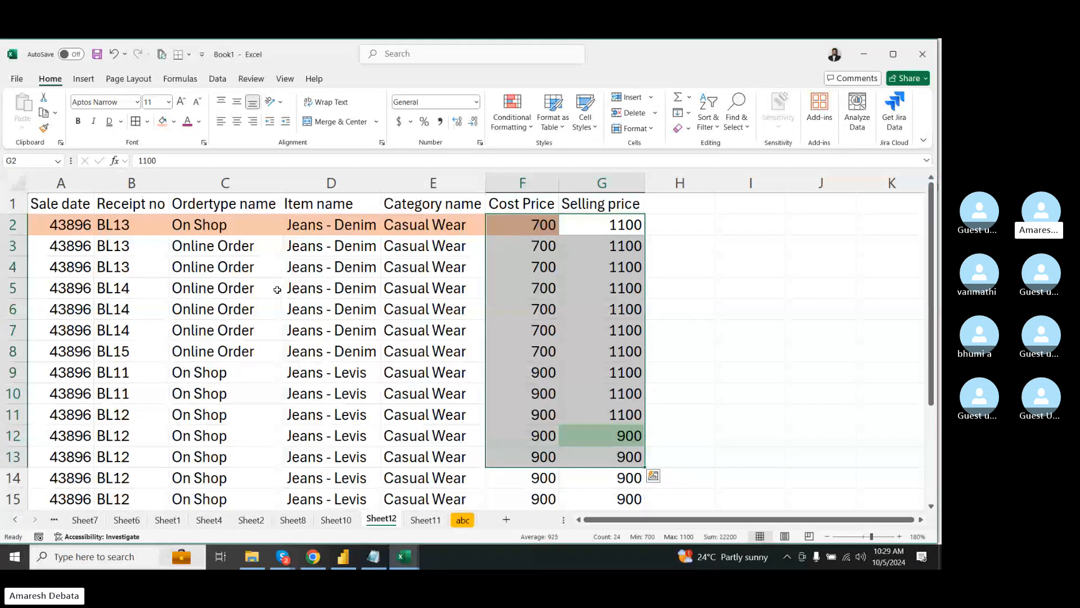
- Open a custom sort for the sales data and add an Item name level, A to Z, plus a blank third level
left_click(278, 290)
left_click(708, 119)
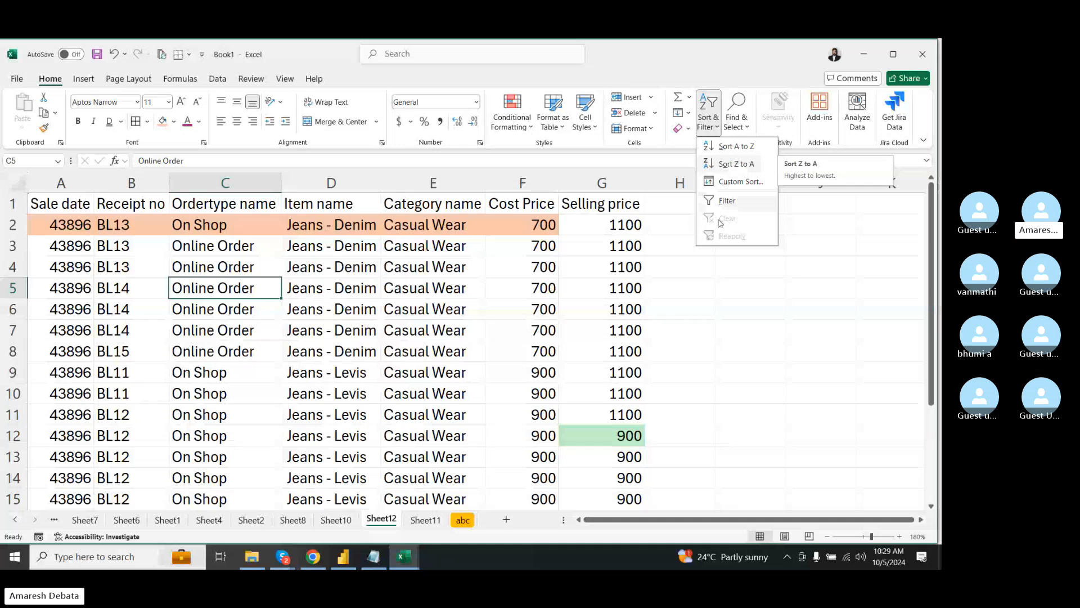
left_click(708, 302)
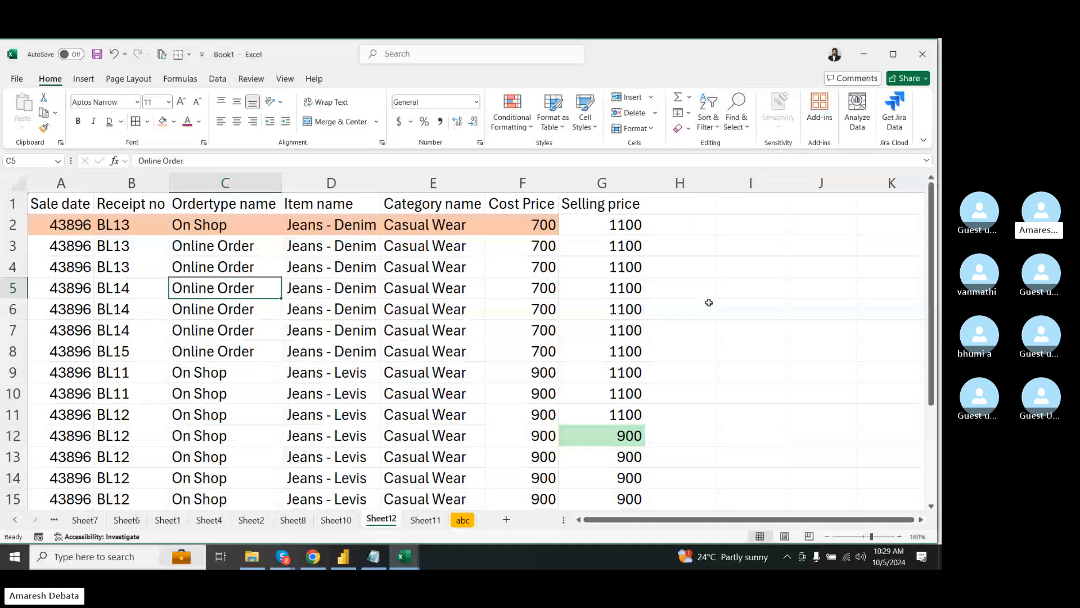
left_click(708, 115)
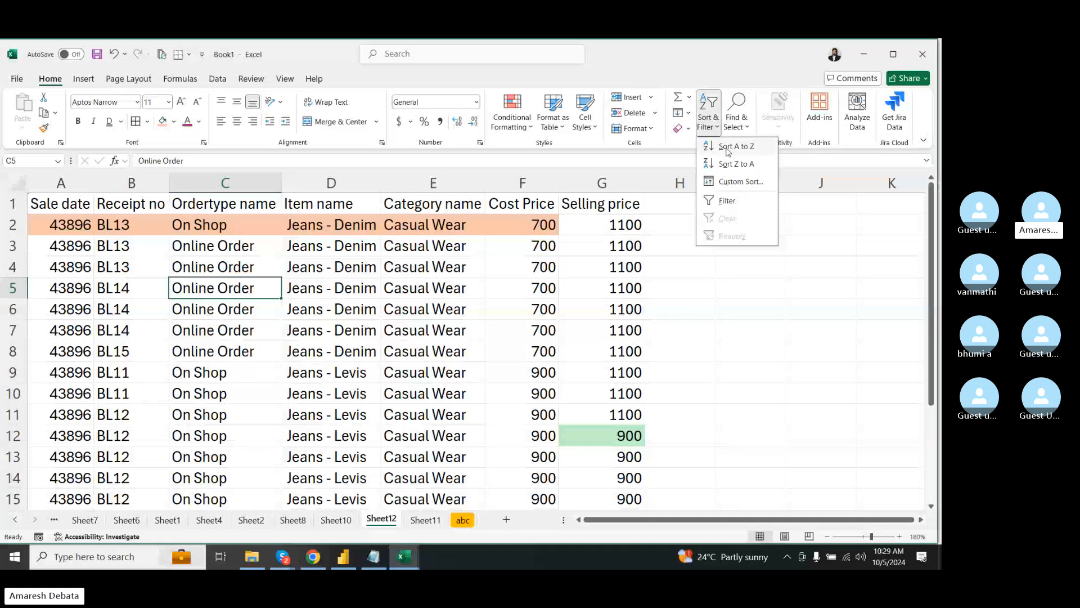
left_click(747, 181)
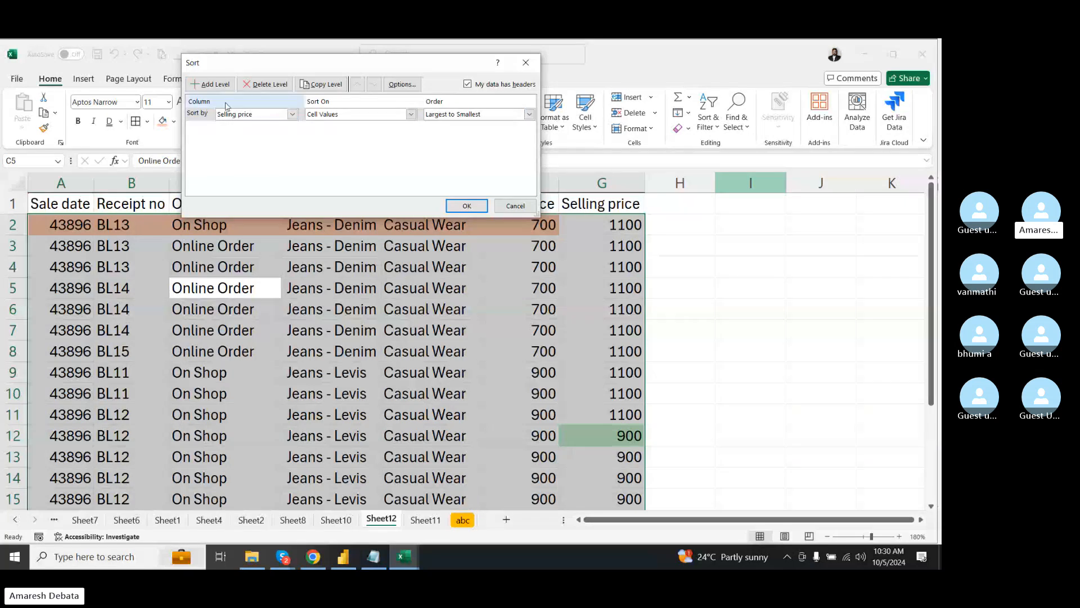
left_click(210, 84)
left_click(292, 127)
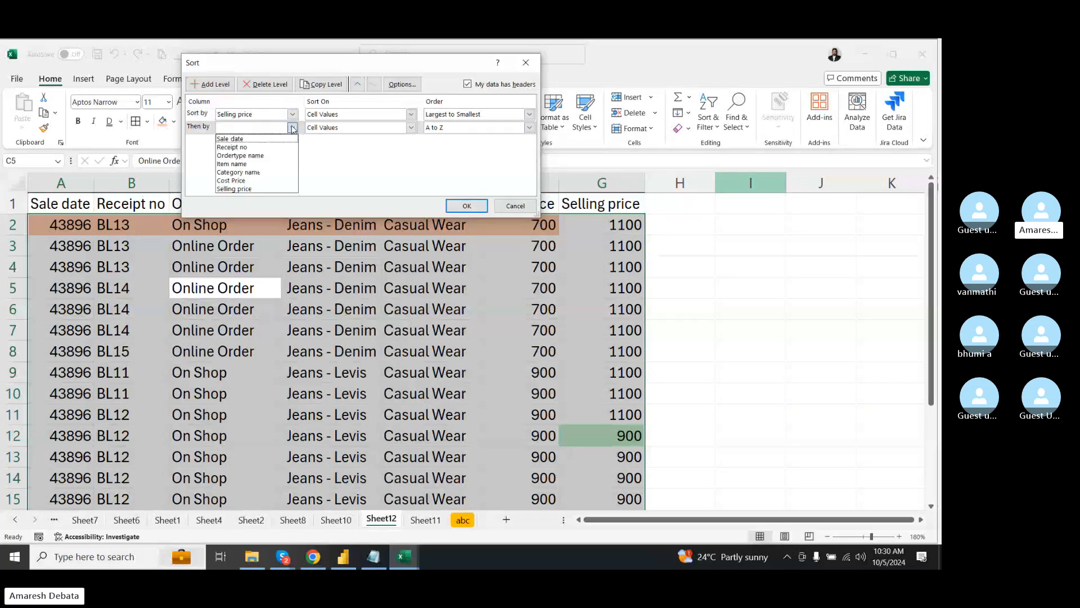
left_click(236, 163)
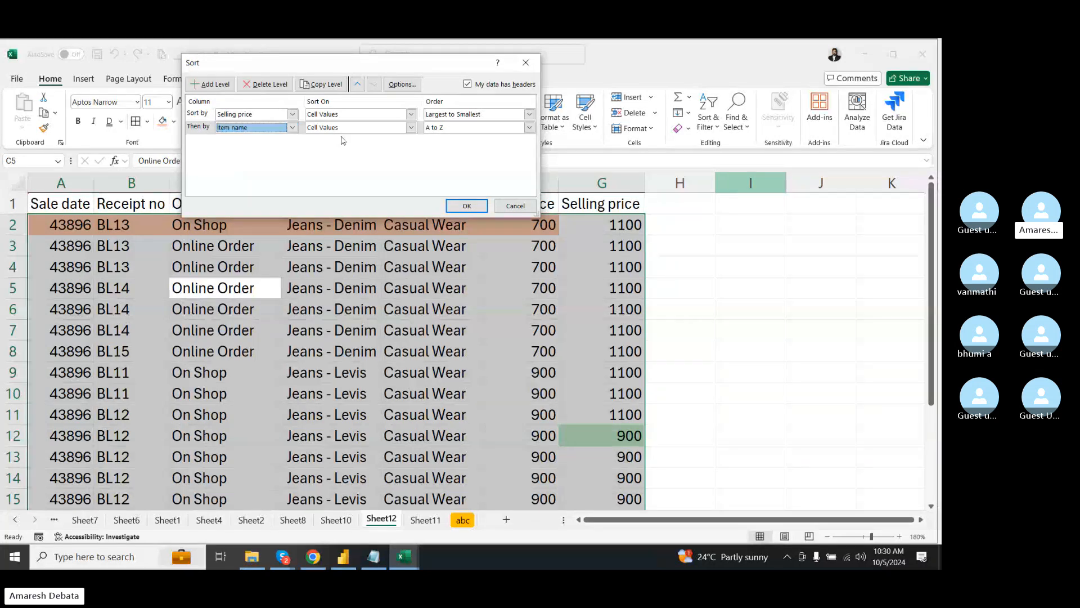
left_click(213, 85)
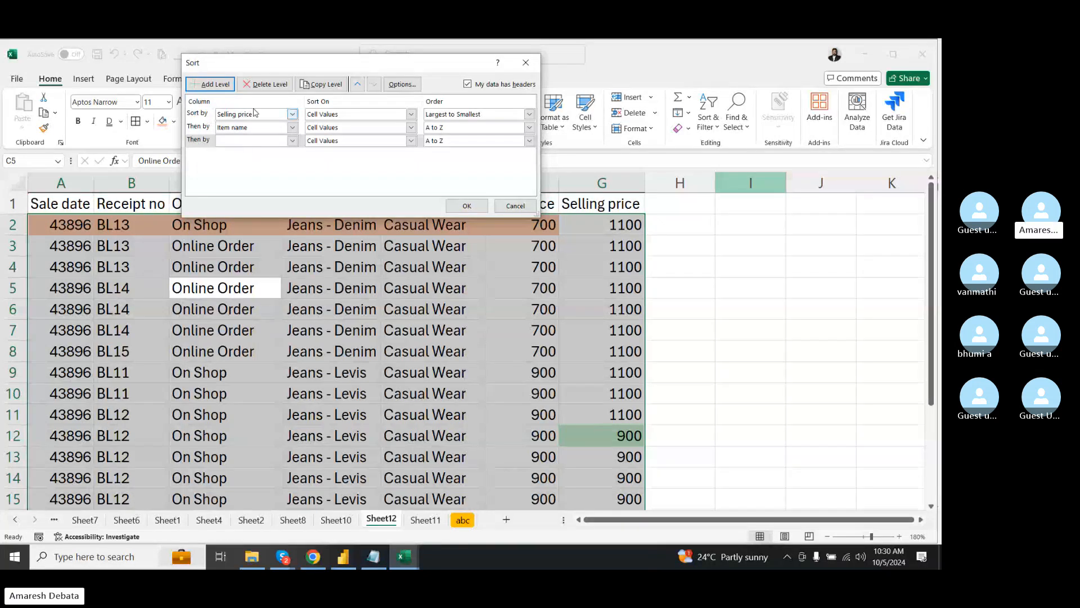
- Delete the added sort levels below Selling price and close the custom sort without applying it
left_click(236, 137)
left_click(256, 85)
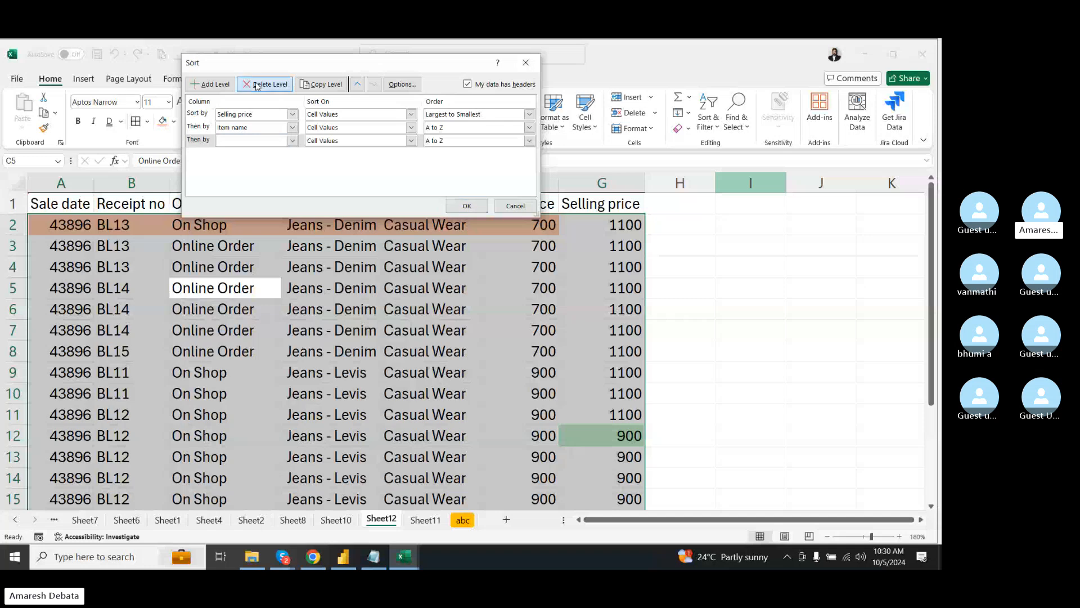
left_click(256, 84)
left_click(256, 84)
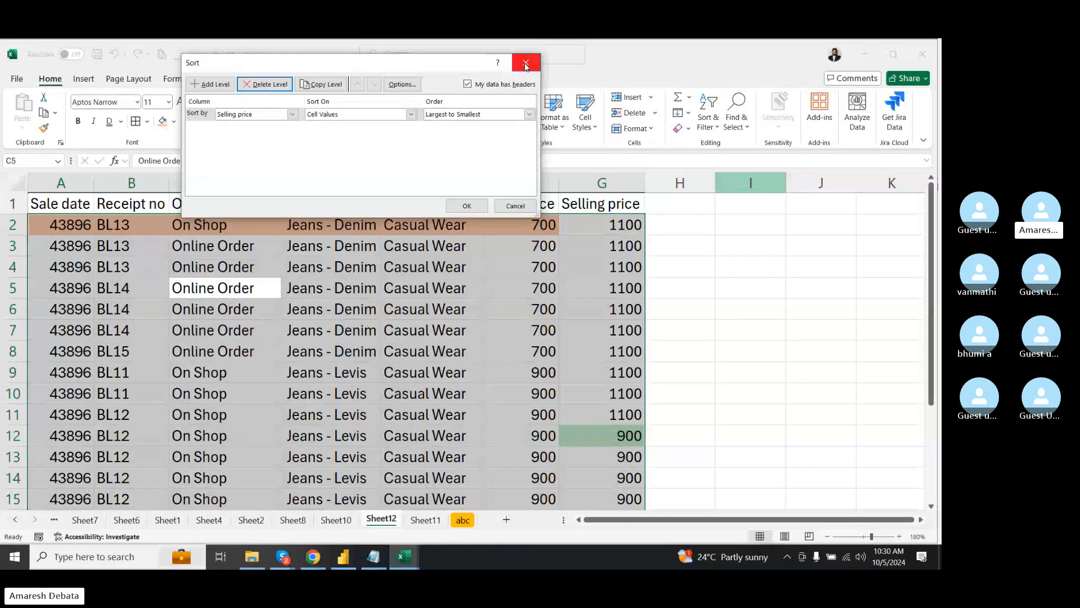
key("Return")
- Undo the sort applied only to the Selling price column
left_click(704, 119)
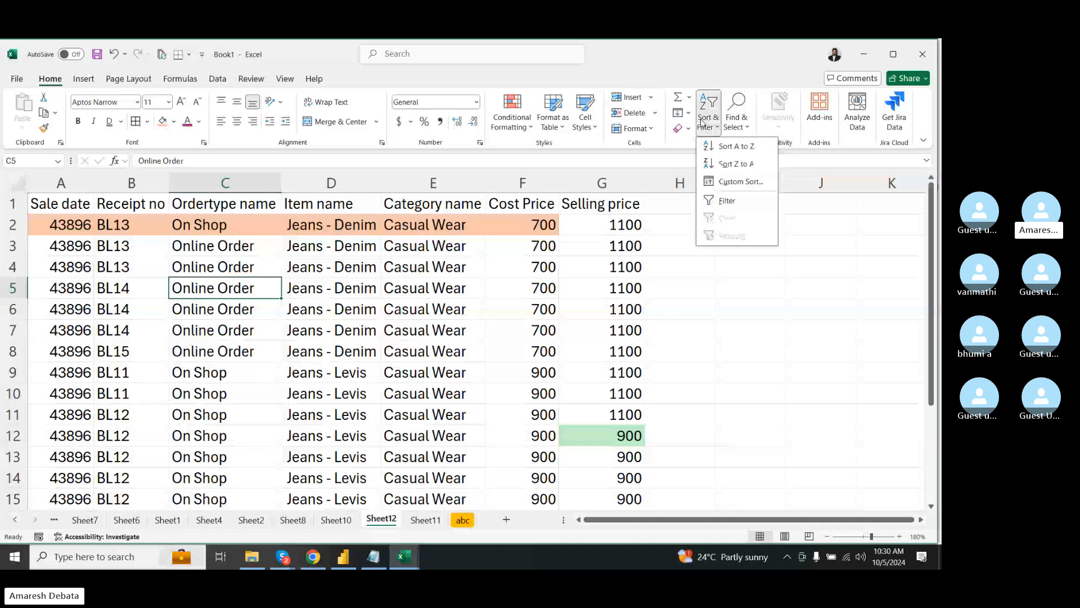
left_click(694, 274)
key("ctrl+z")
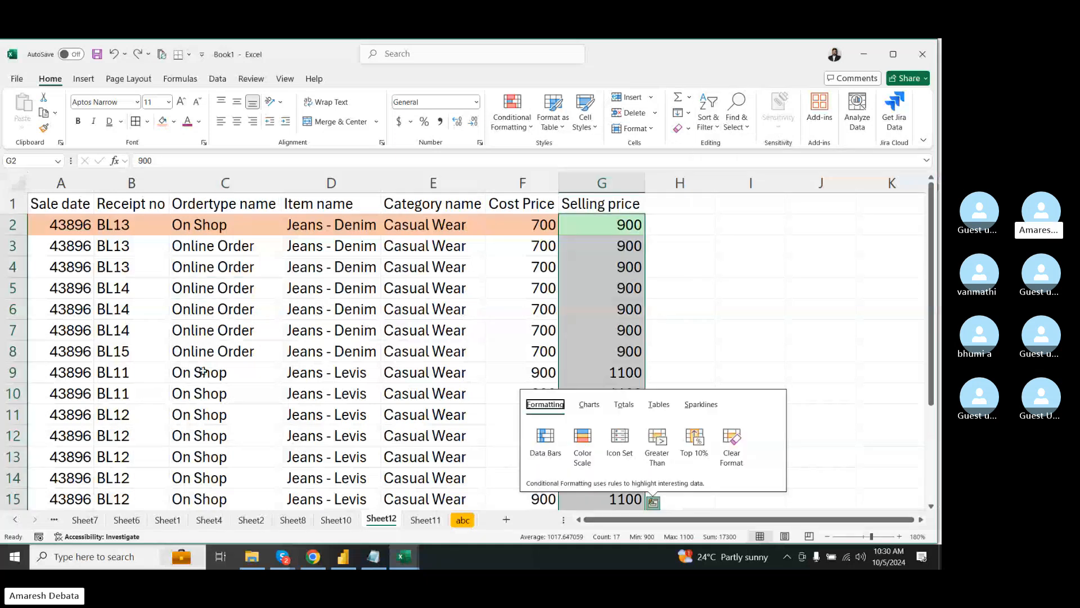
- Turn on filtering for the header row of the sales data
left_click(67, 204)
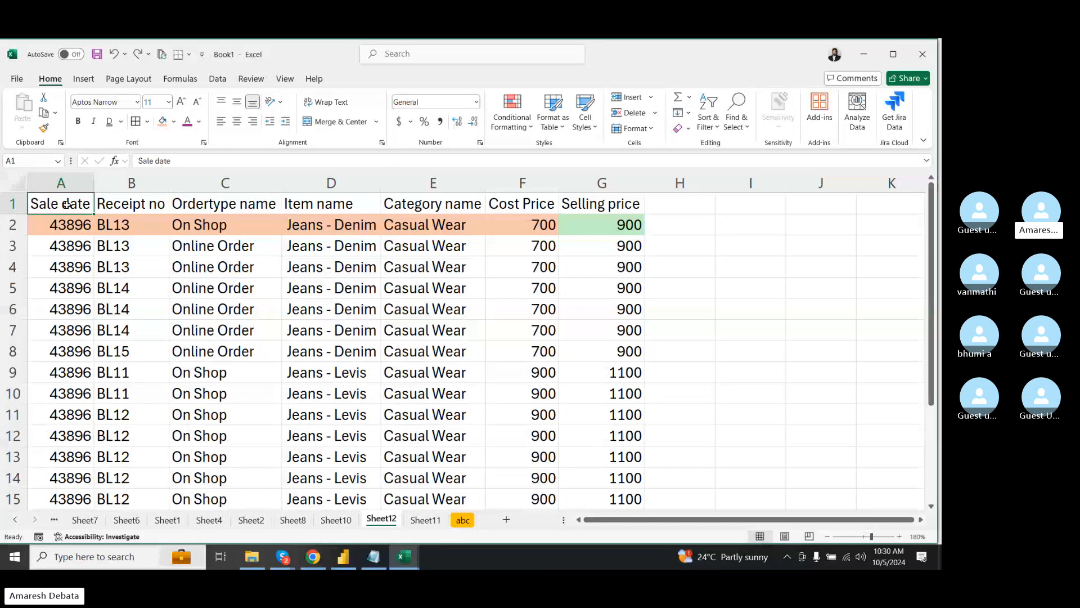
key("ctrl+shift+l")
key("ctrl+shift+l")
key("Right")
key("Right")
key("Right")
key("Right")
key("Right")
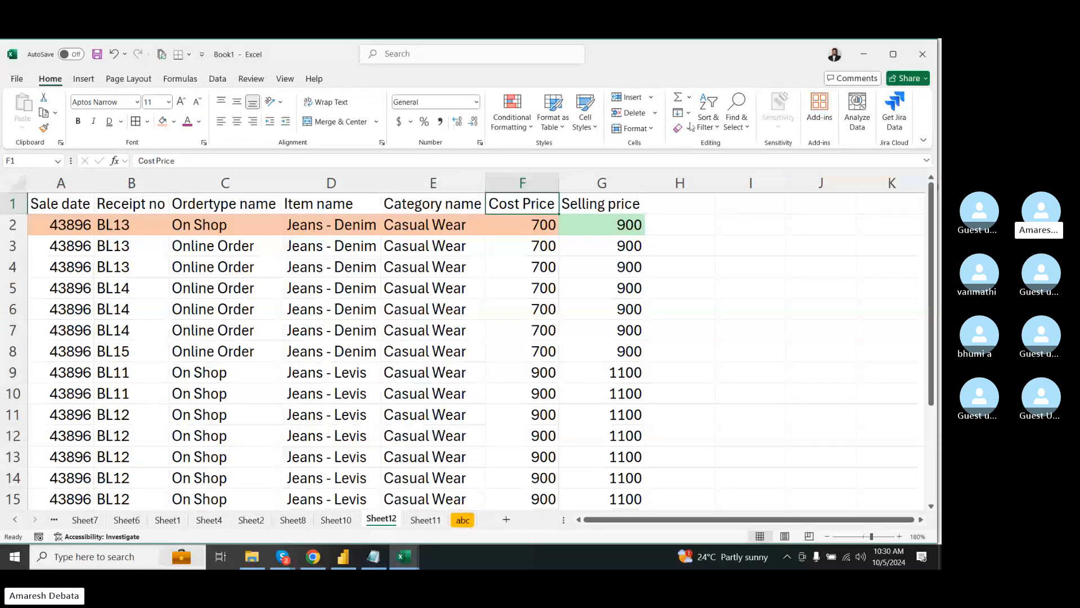
left_click(707, 112)
left_click(726, 200)
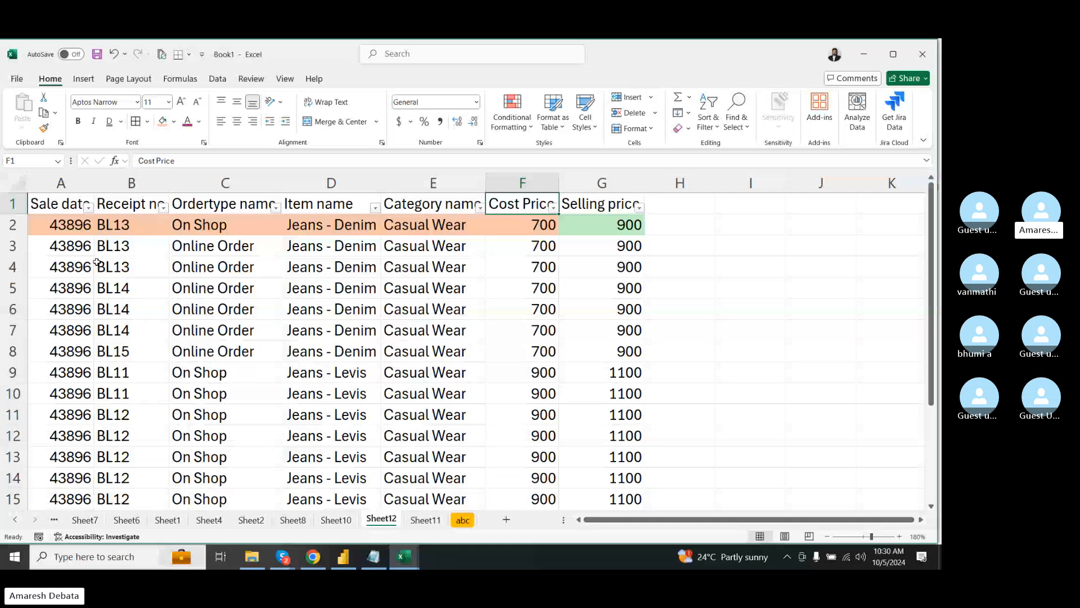
- Fill the header cells A1:G1 with light blue
left_click_drag(55, 203, 132, 204)
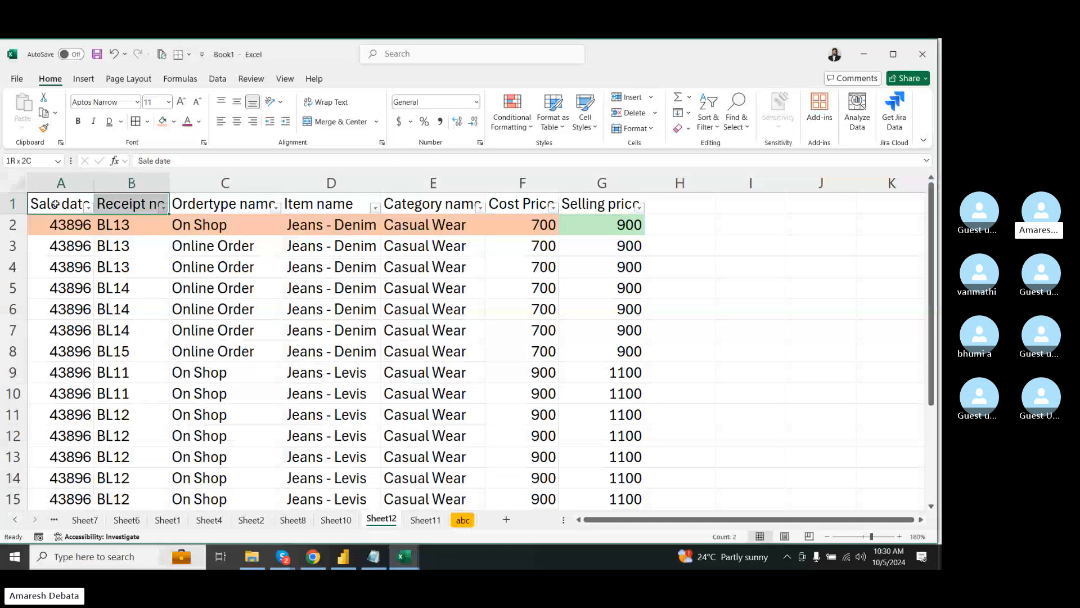
key("ctrl+shift+Right")
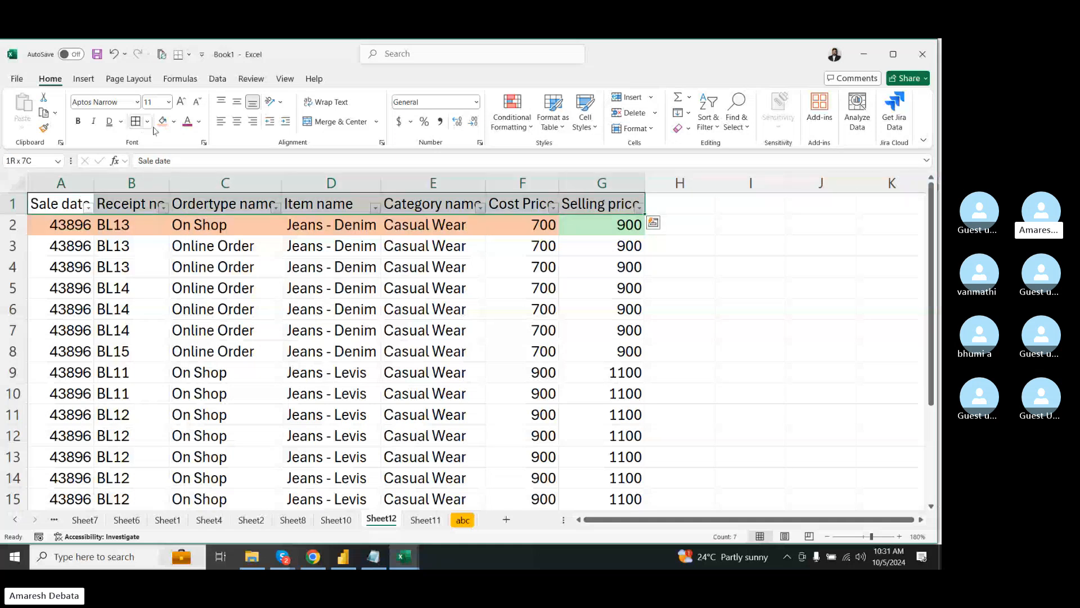
left_click(174, 121)
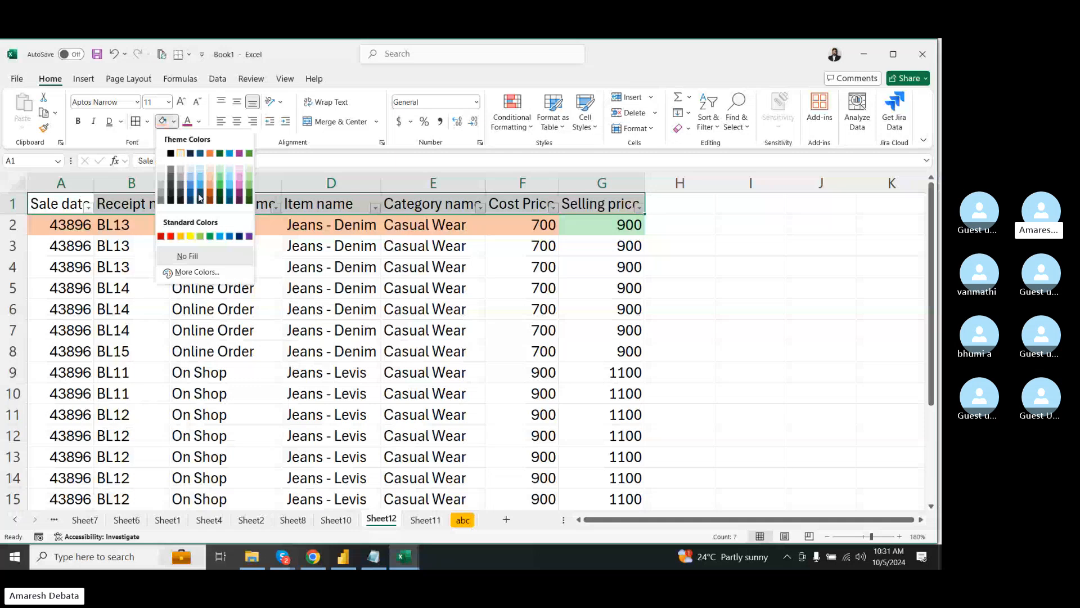
left_click(190, 174)
left_click(331, 266)
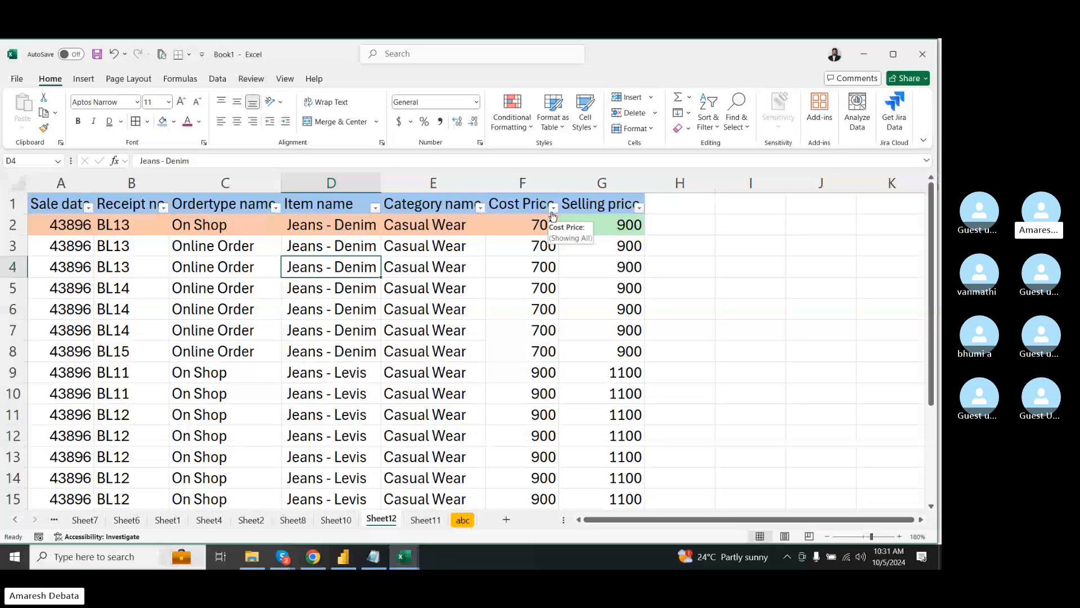
- Filter the Selling price column to show only rows with the value 900
left_click(639, 208)
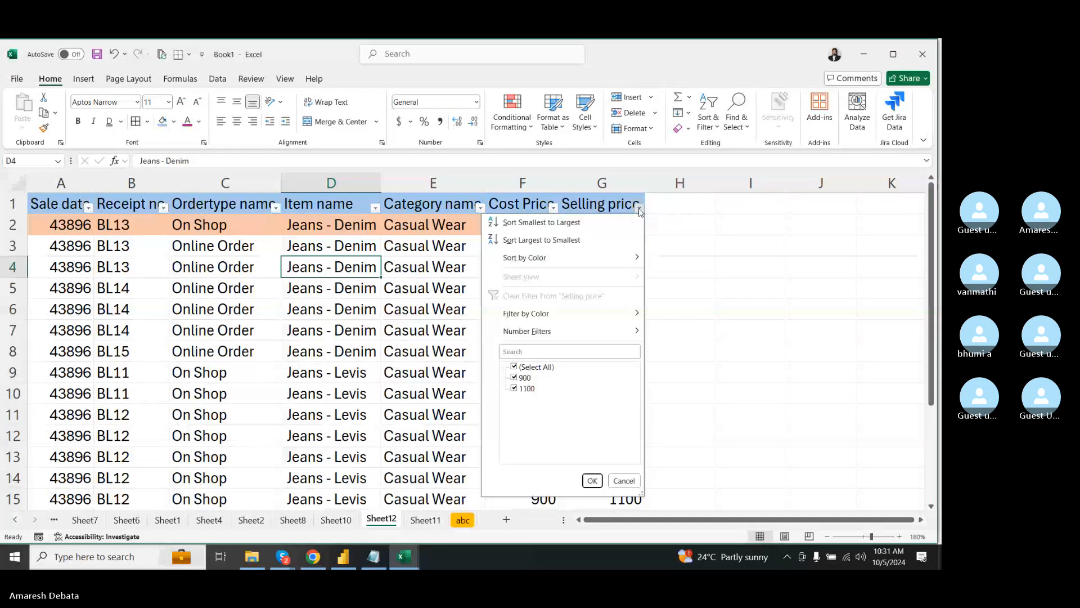
left_click(514, 389)
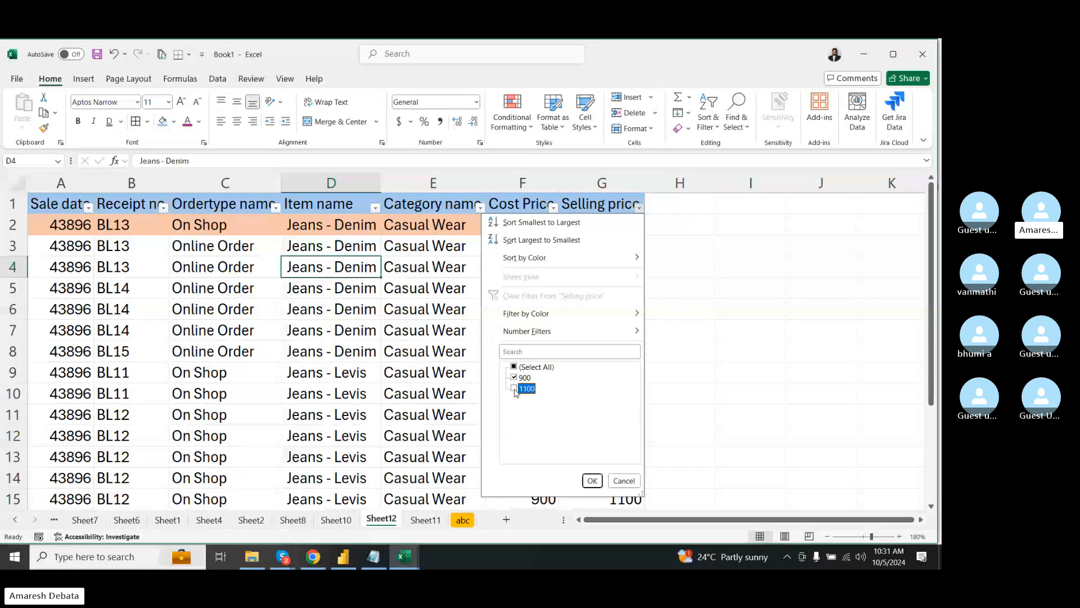
left_click(592, 481)
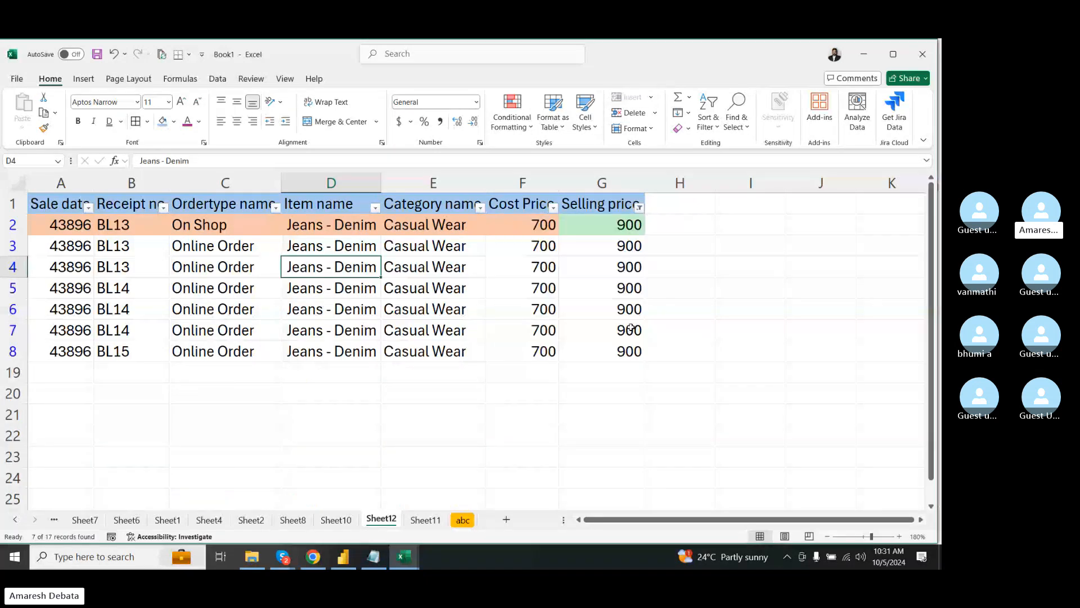
- Remove the Selling price filter by turning filtering off, and turn filtering back on for the header row
key("ctrl+shift+l")
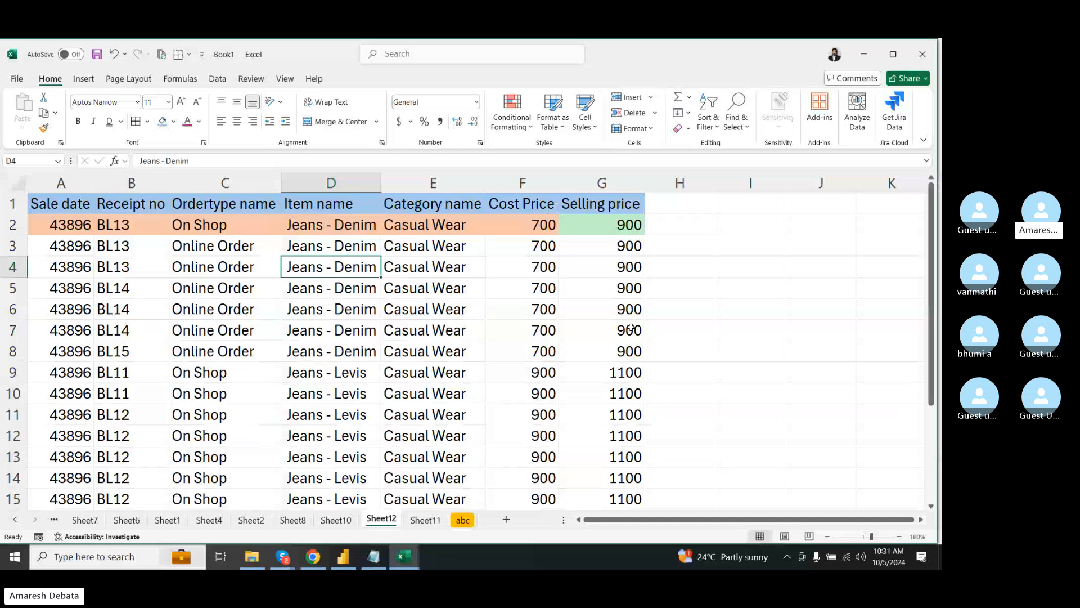
left_click(593, 207)
key("ctrl+shift+l")
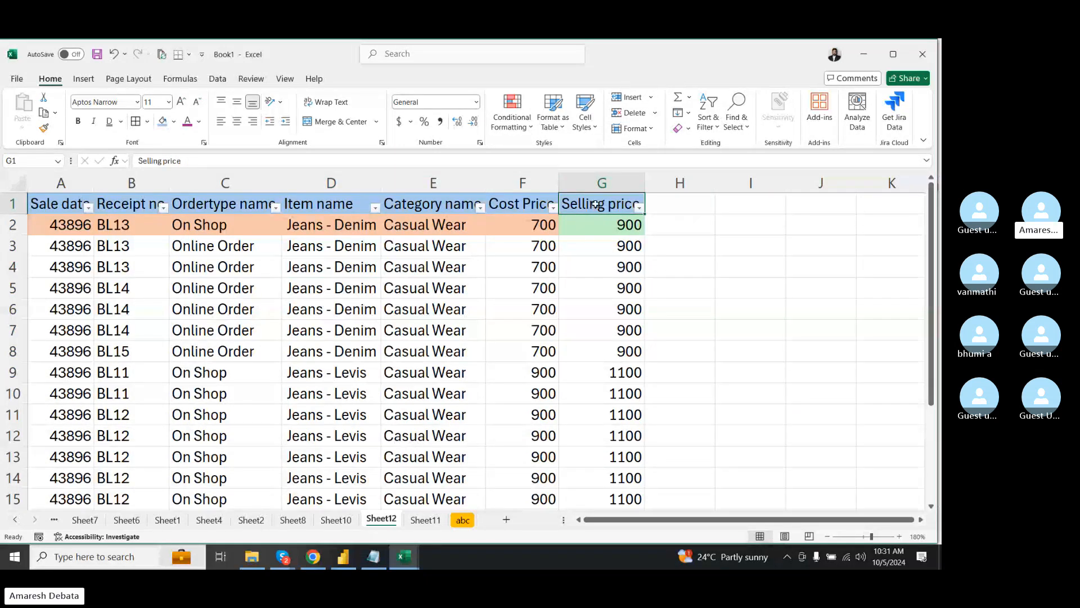
- Apply a number filter to the Selling price column for values greater than 500 and not equal to 0
left_click(639, 208)
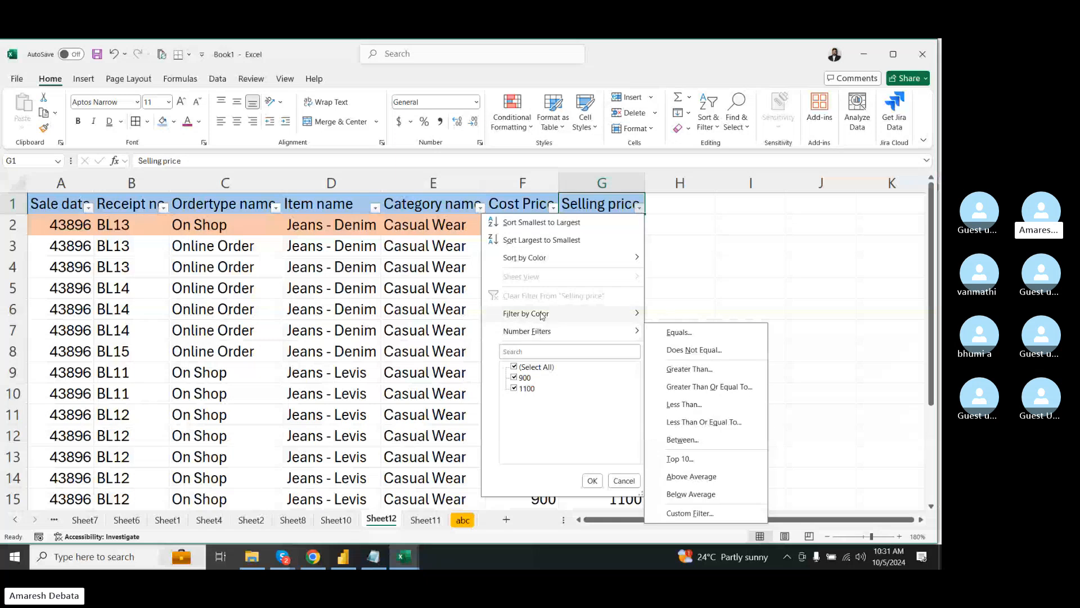
mouse_move(537, 334)
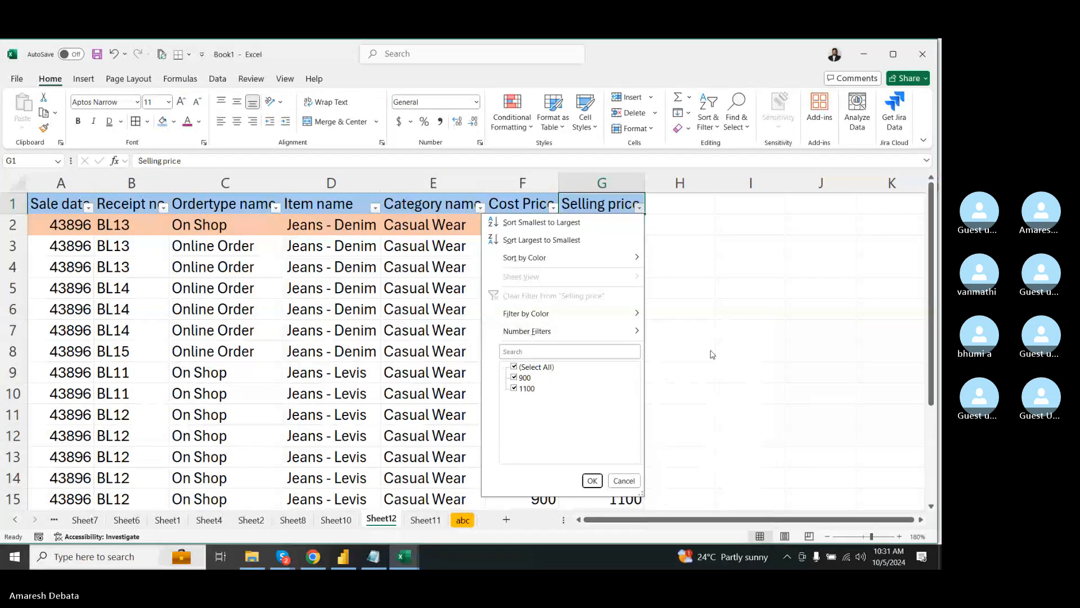
mouse_move(635, 331)
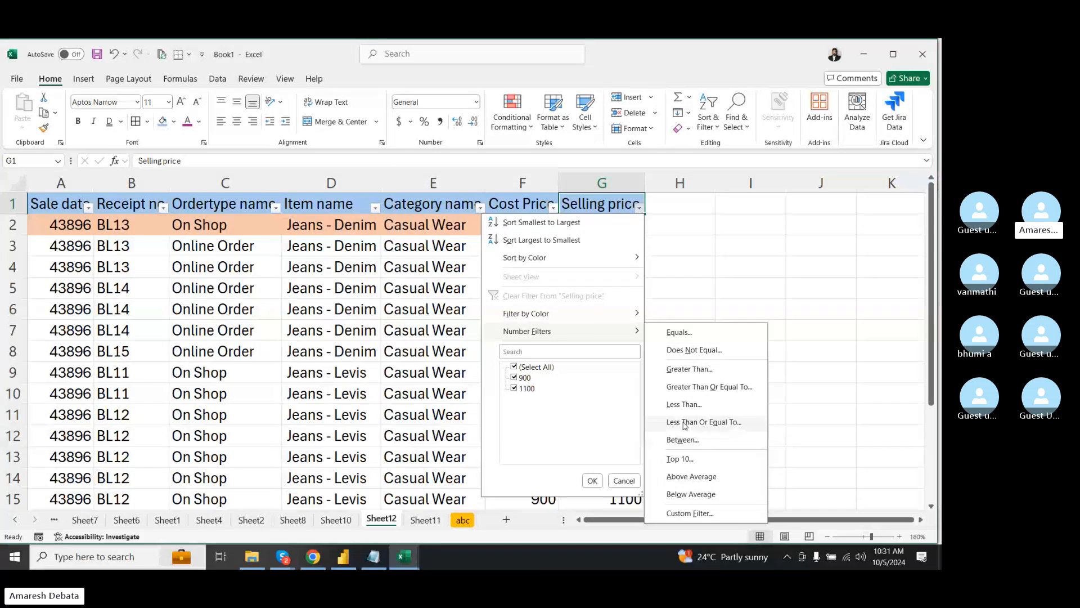
left_click(690, 369)
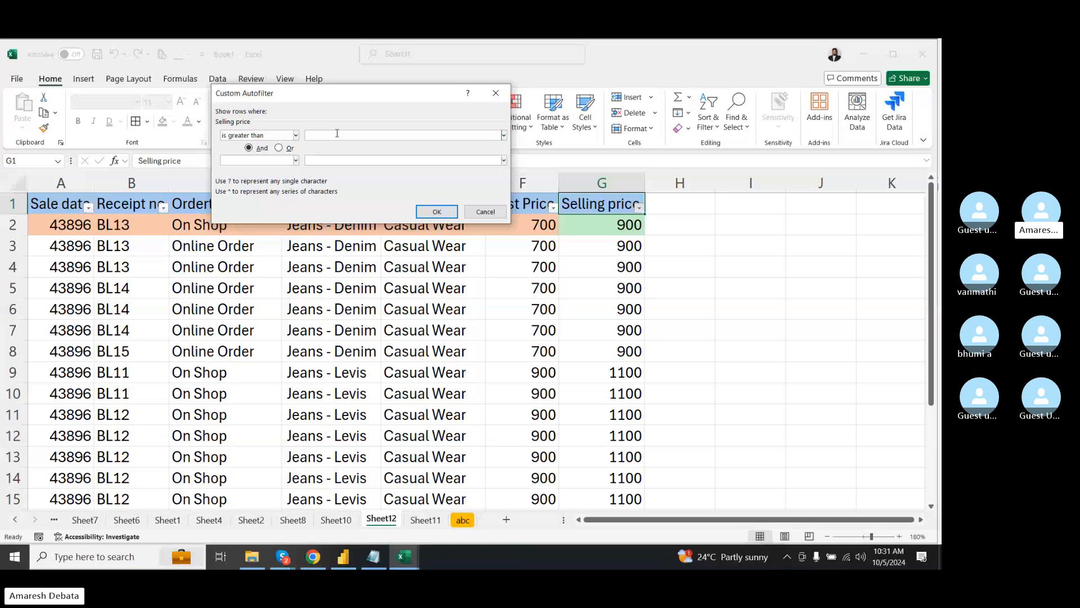
type("500")
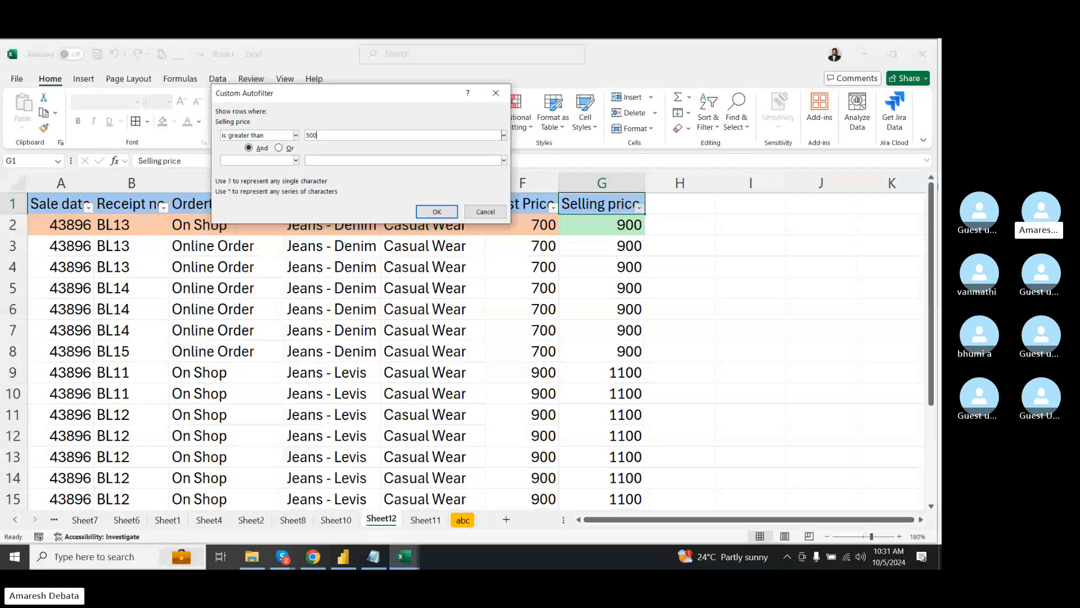
left_click(261, 161)
left_click(252, 195)
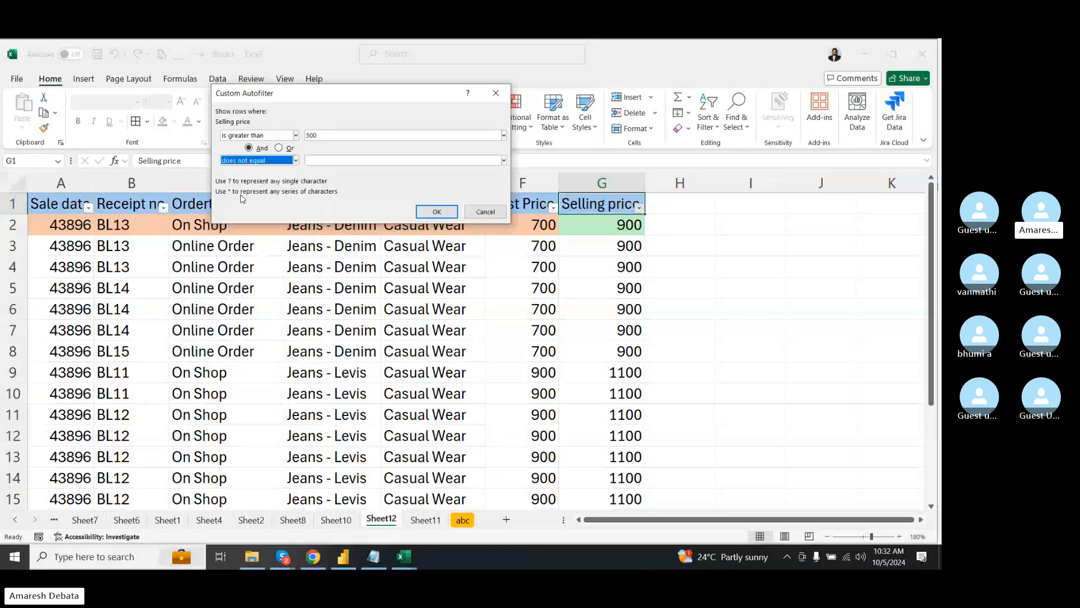
left_click(330, 160)
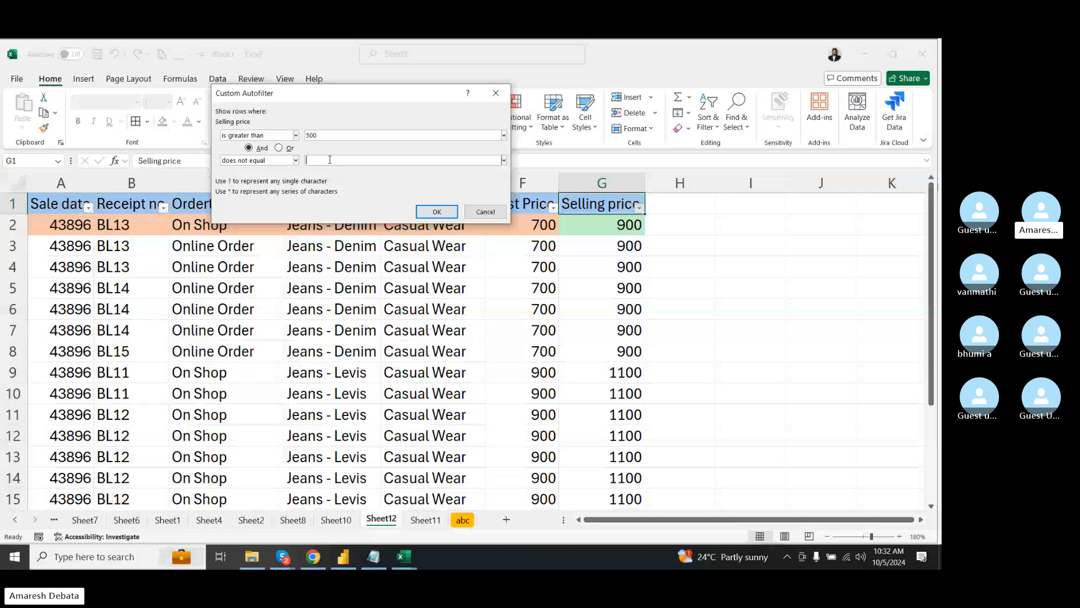
type("0")
left_click(438, 212)
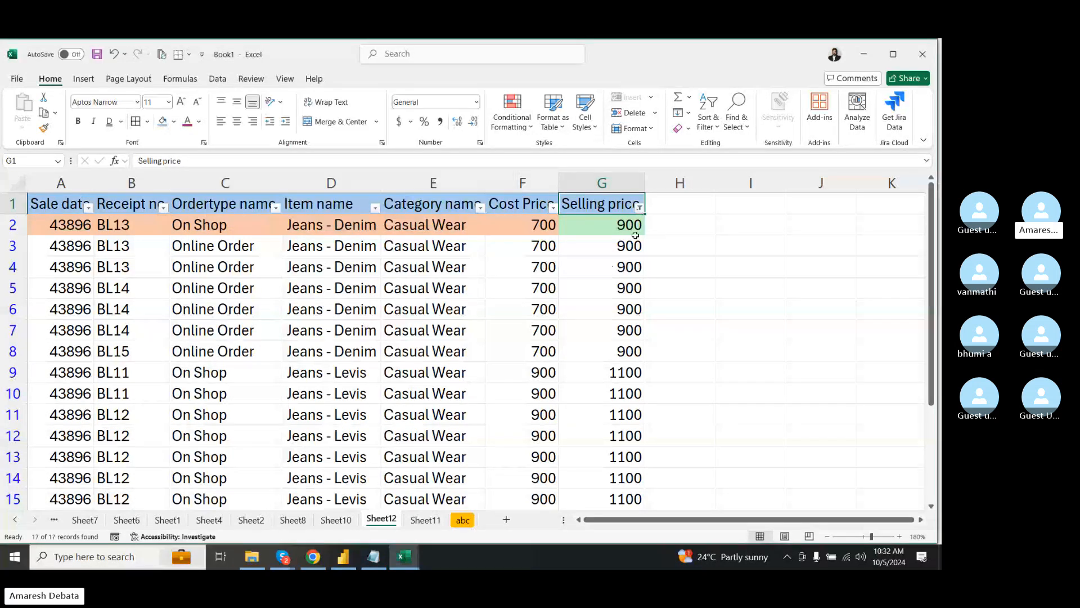
- Select the filtered Selling price values to check them, and clear the filter from that column
left_click(625, 268)
left_click_drag(631, 223, 623, 513)
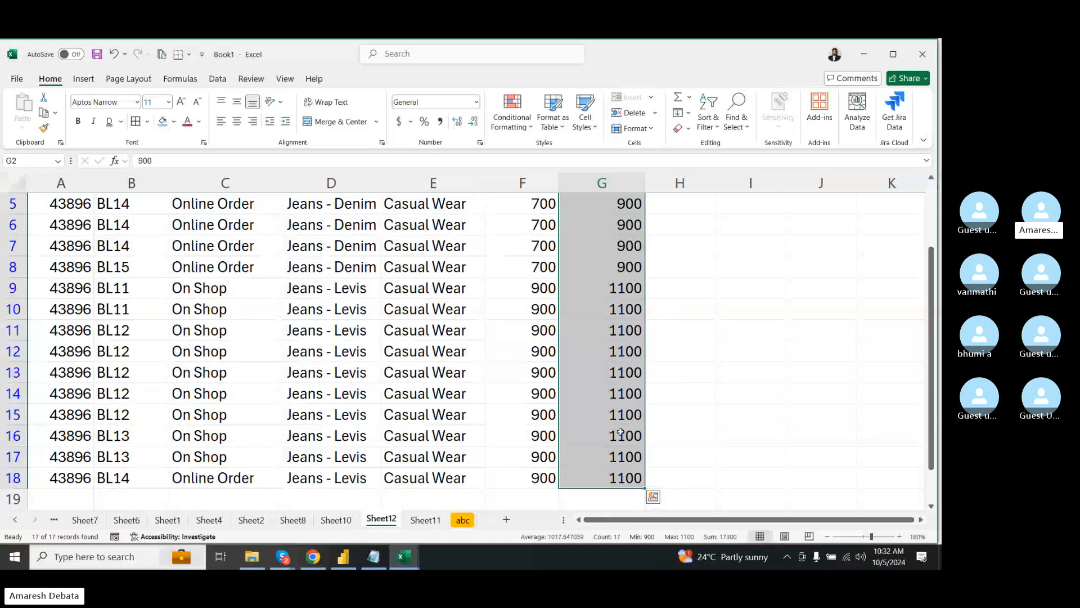
scroll(620, 432, "up", 2)
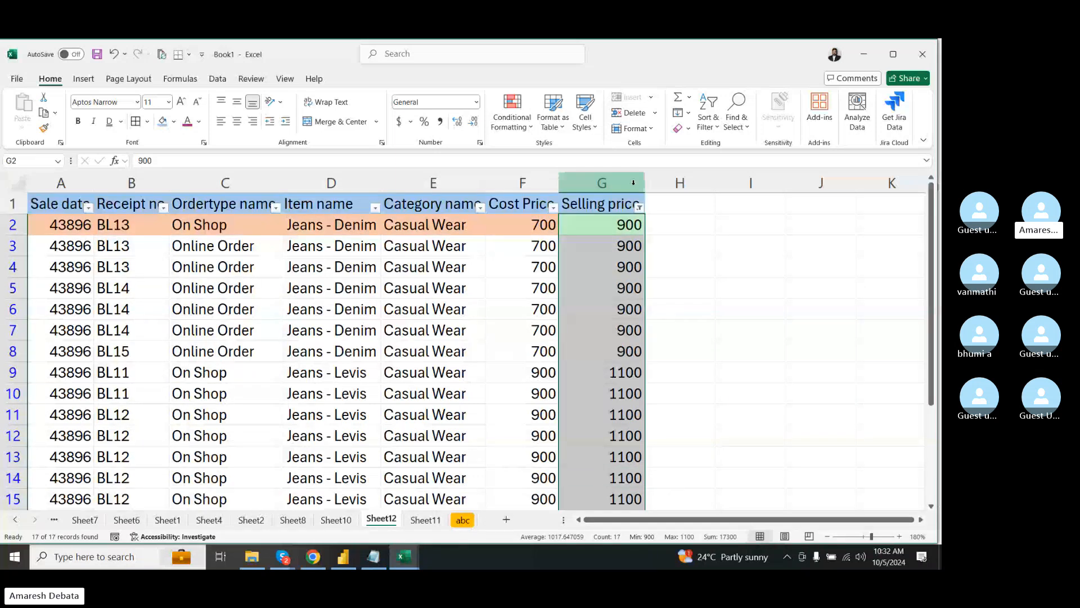
left_click(639, 207)
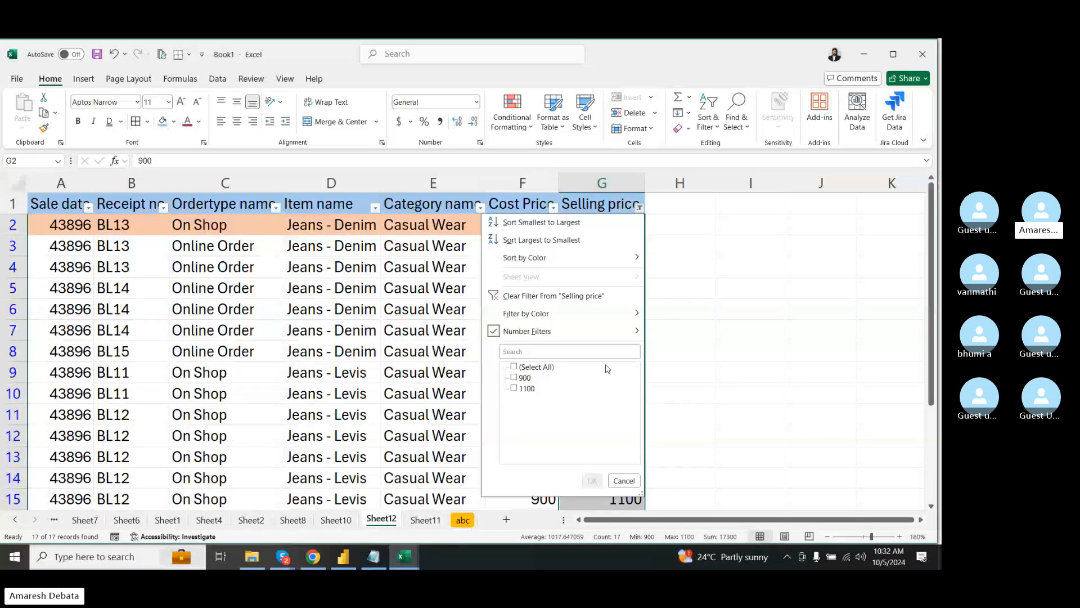
left_click(522, 296)
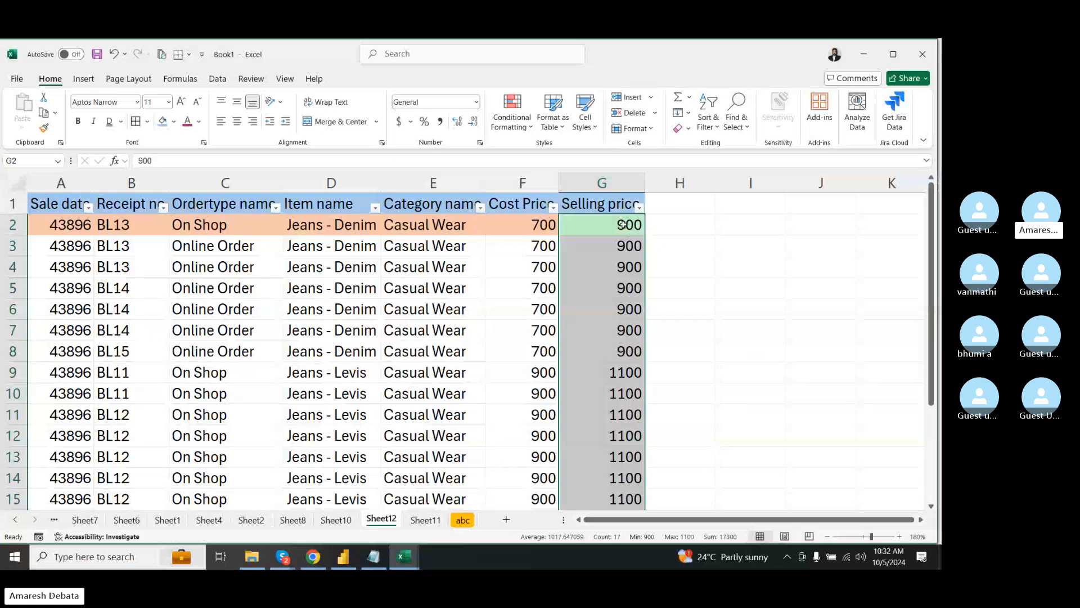
left_click(639, 208)
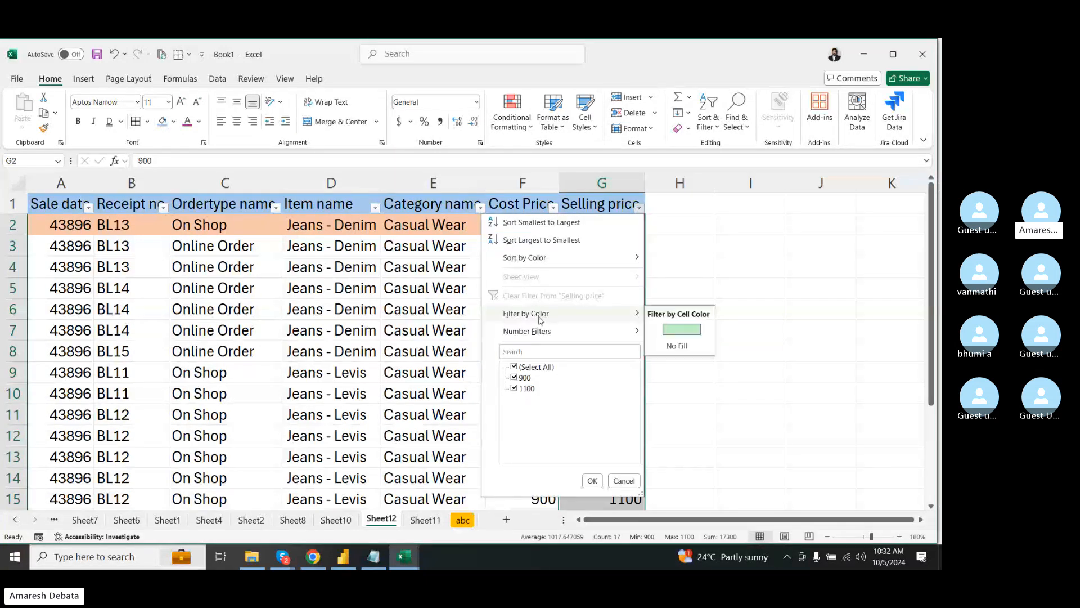
left_click(760, 300)
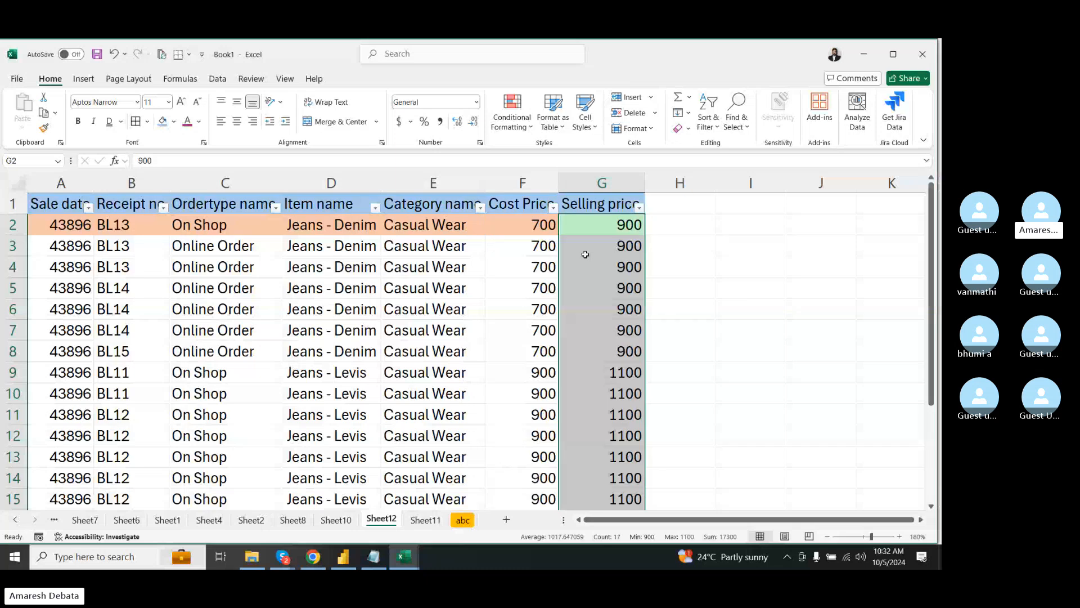
left_click_drag(585, 255, 594, 363)
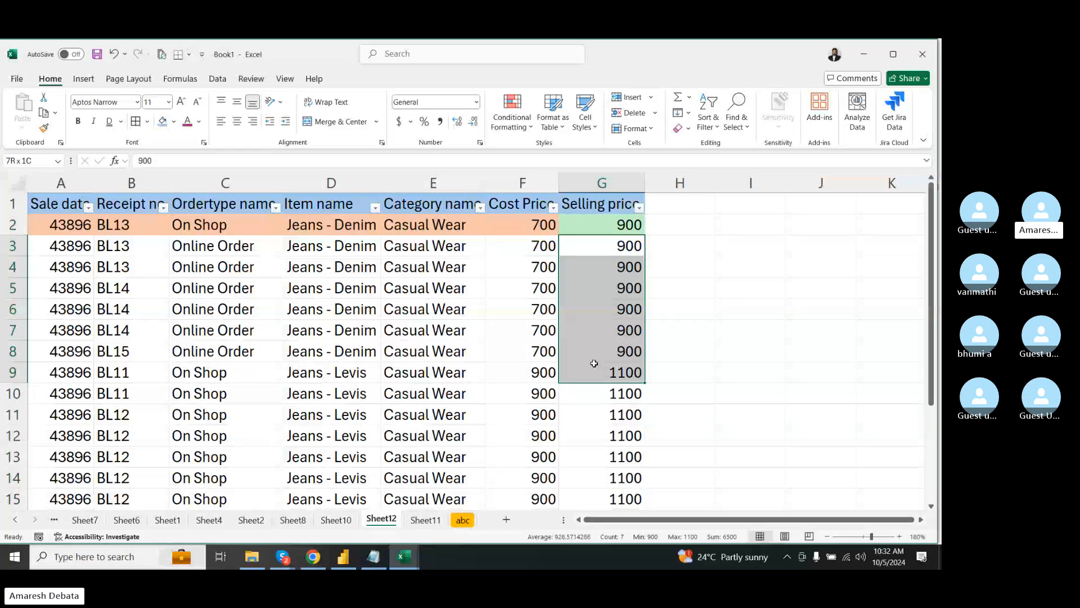
left_click(596, 387)
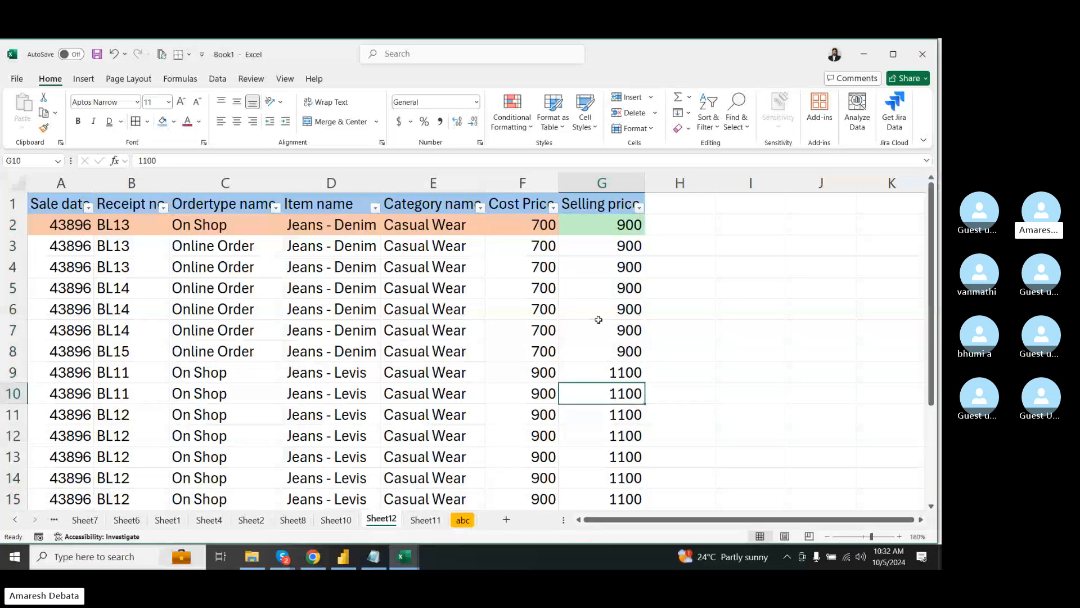
- Filter the Selling price column by the green cell colour and select the header with the filtered row
left_click(639, 207)
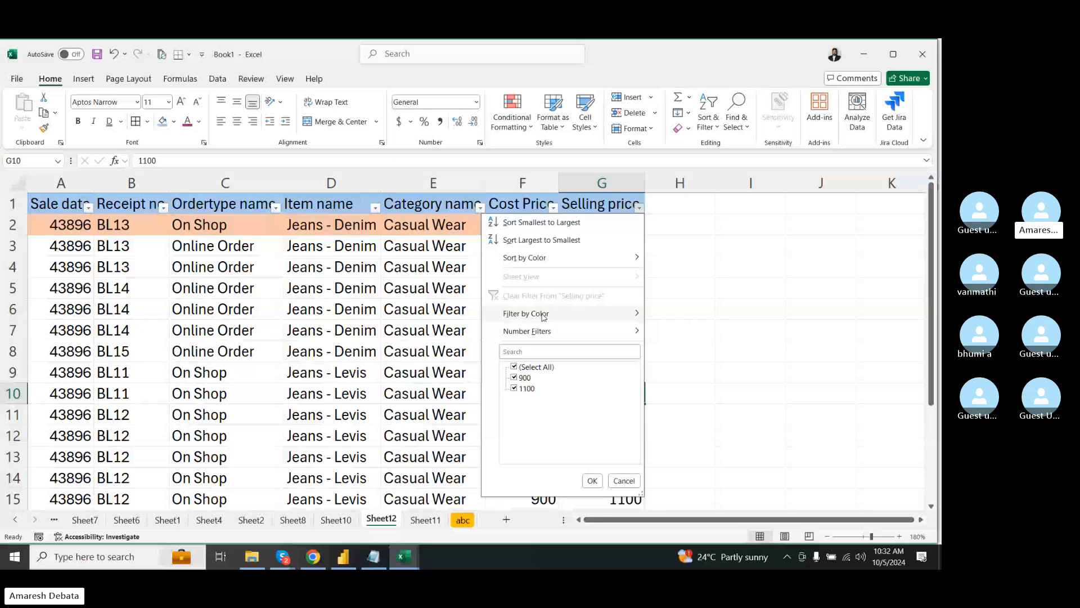
mouse_move(544, 316)
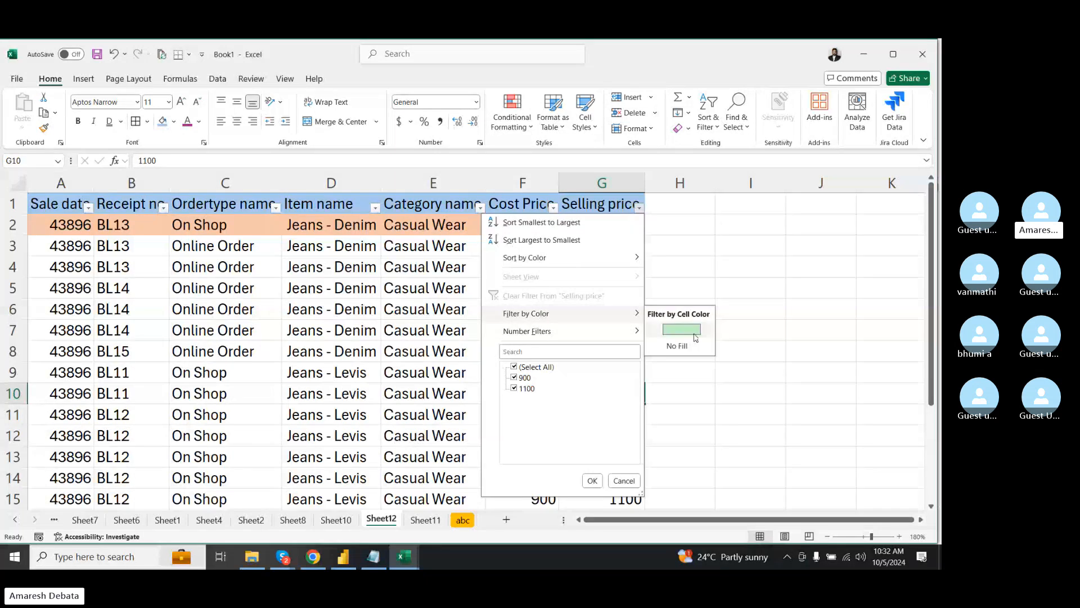
left_click(695, 337)
left_click(49, 229)
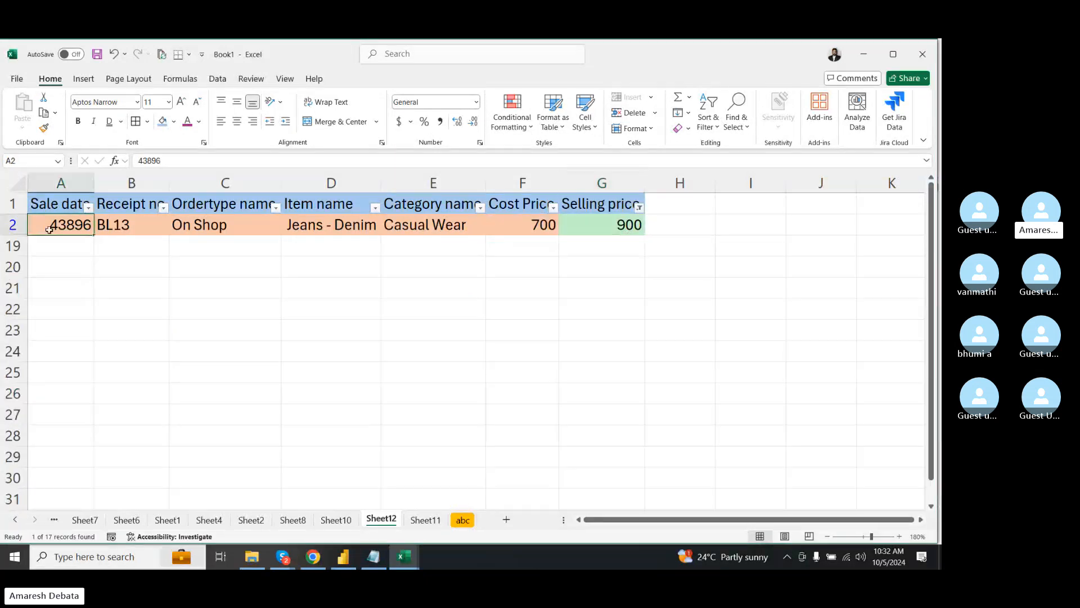
left_click_drag(49, 229, 628, 212)
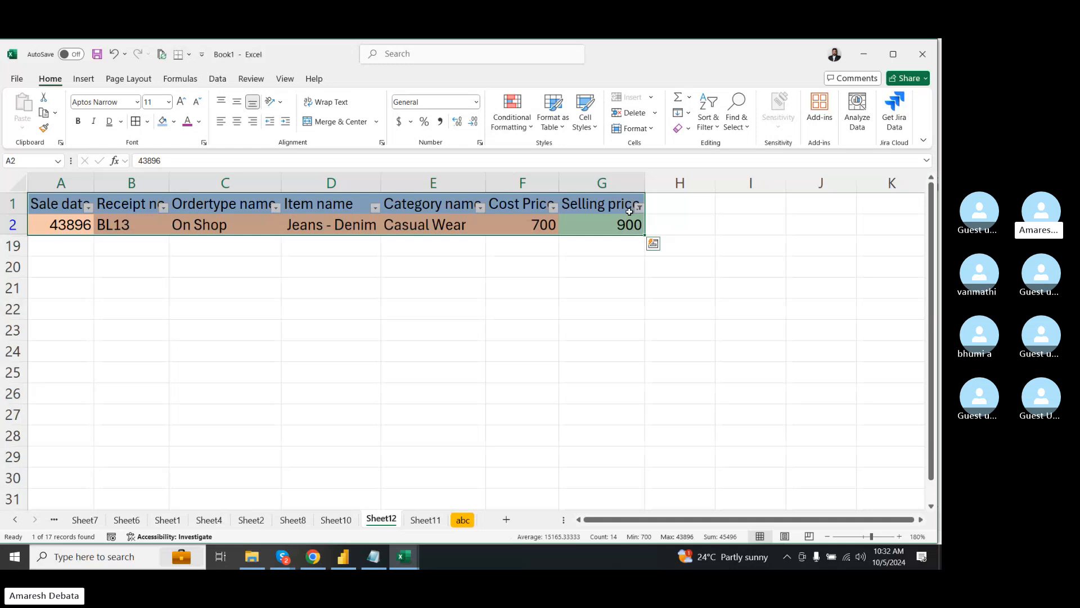
- Turn filtering off to clear the colour filter, and turn it on again from the Selling price header
key("ctrl+shift+l")
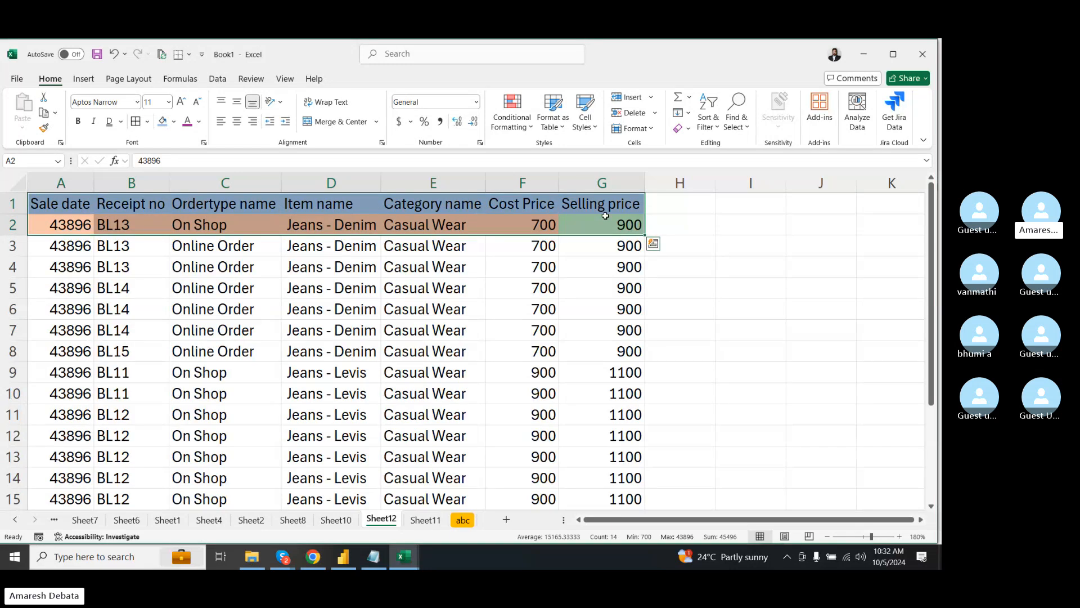
left_click(605, 215)
key("ctrl+shift+Down")
left_click(630, 205)
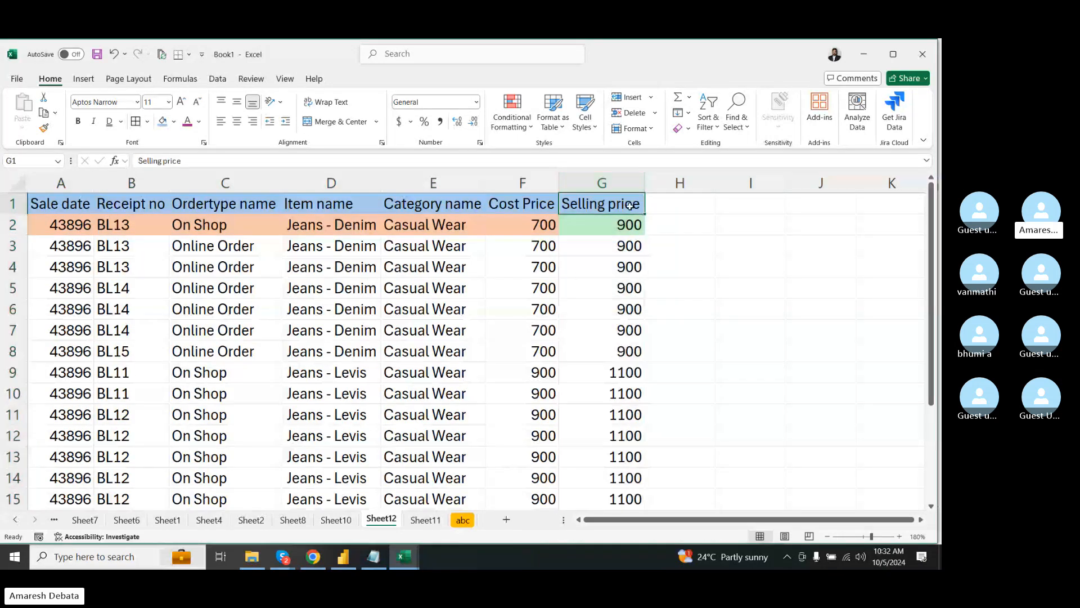
key("ctrl+shift+l")
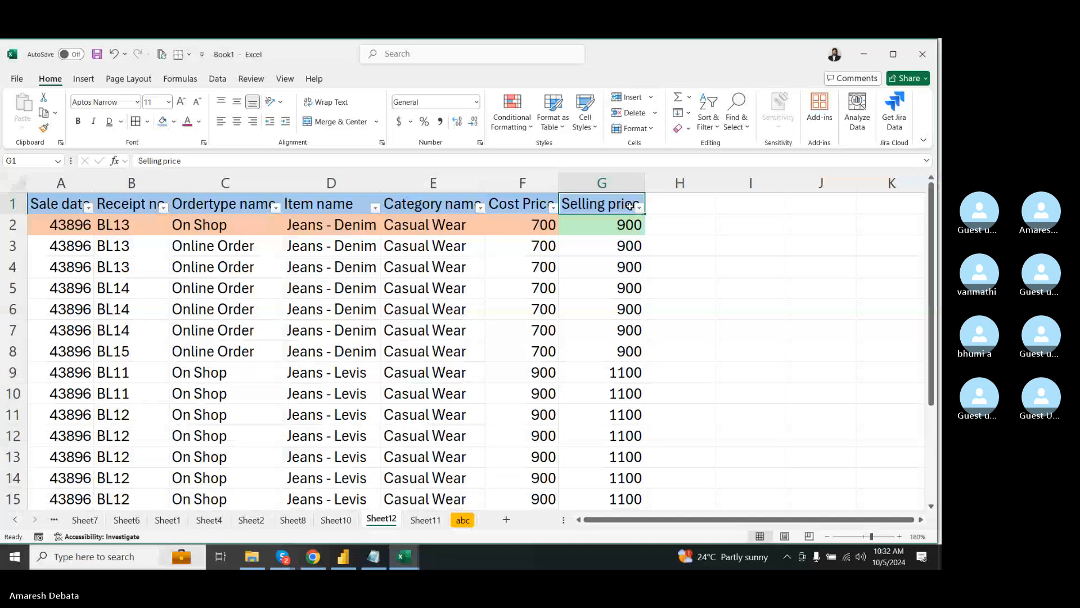
- Sort the data by the green cell colour in the Selling price column
left_click(639, 207)
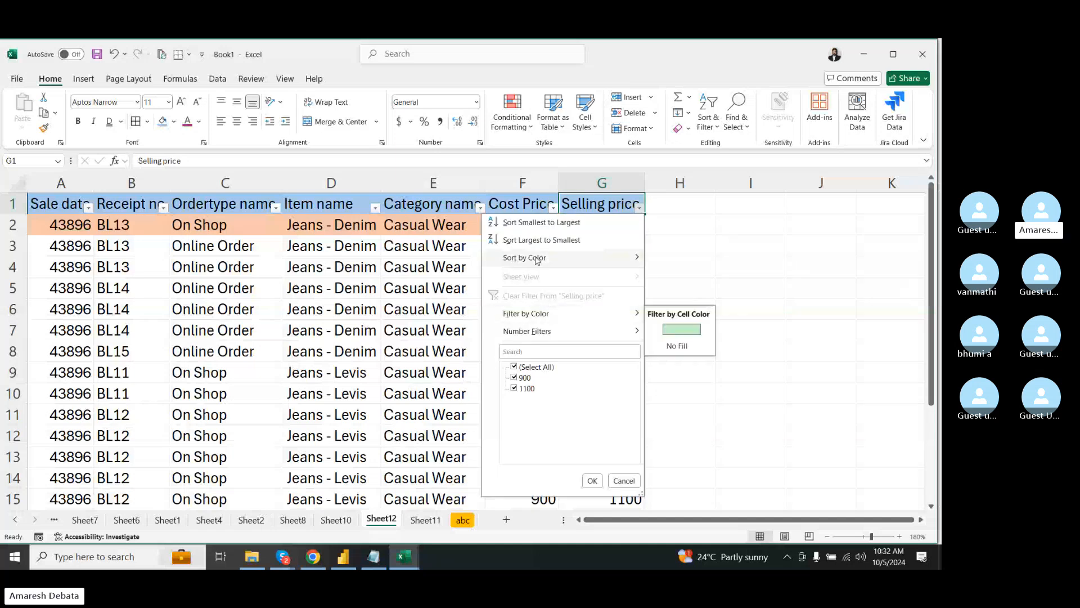
left_click(682, 273)
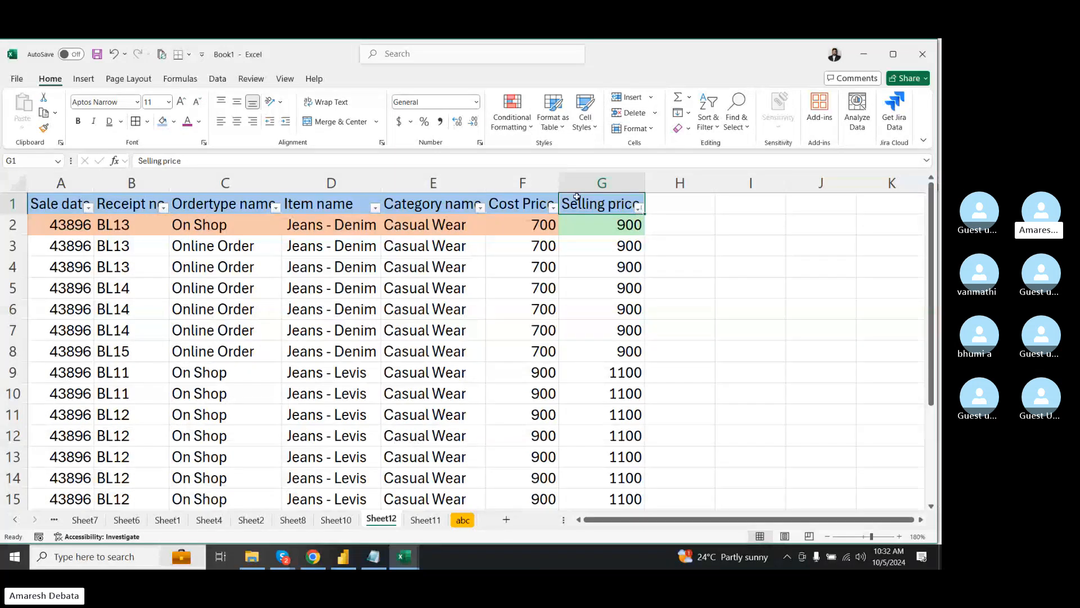
left_click(639, 208)
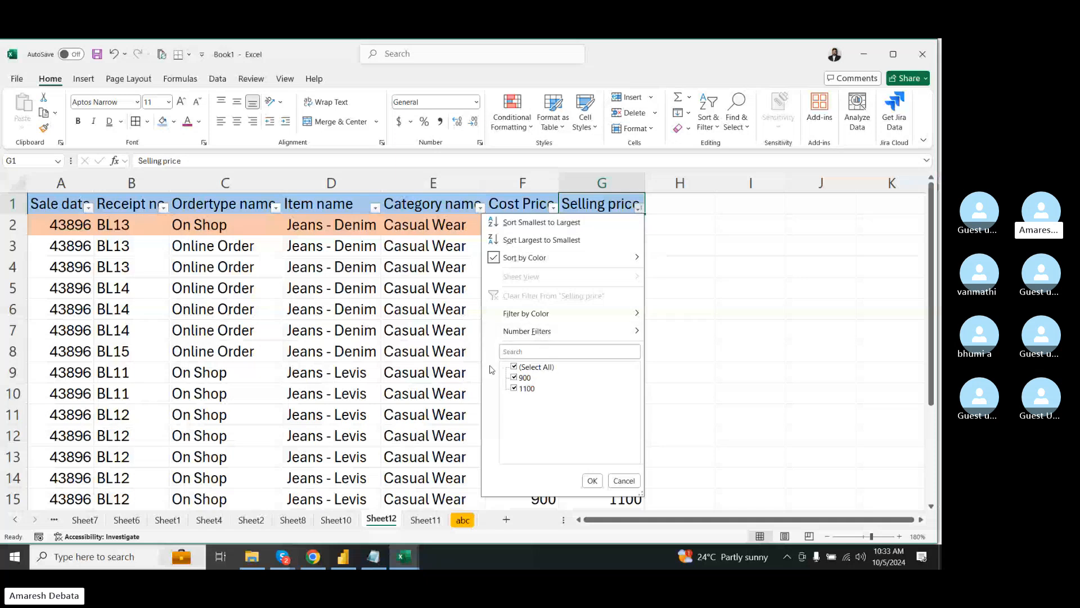
left_click(670, 253)
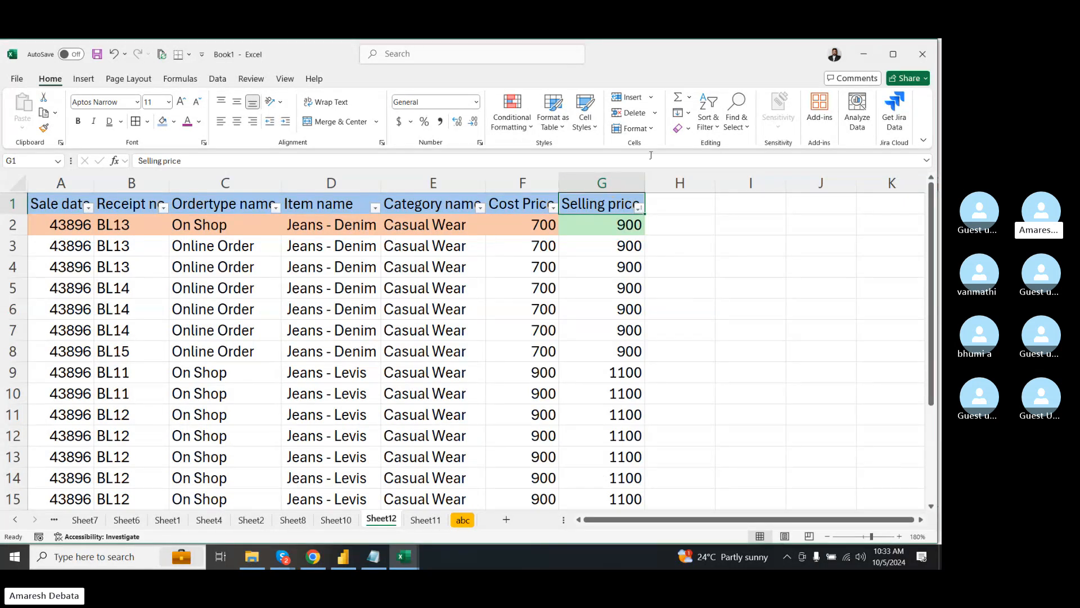
- Search the sheet for "bangalore" and leave the search
left_click(736, 112)
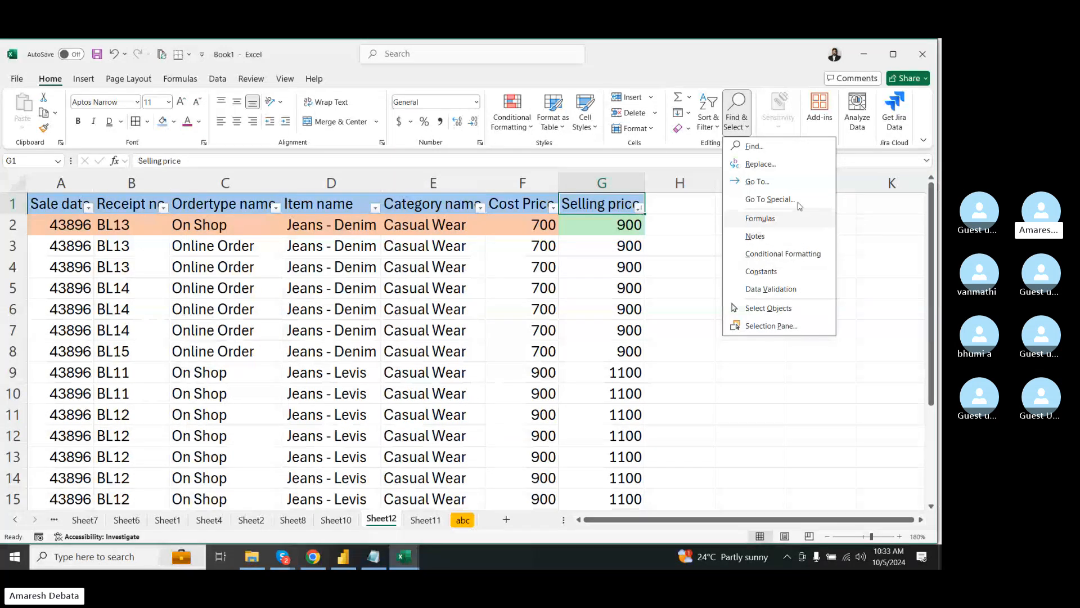
key("ctrl+f")
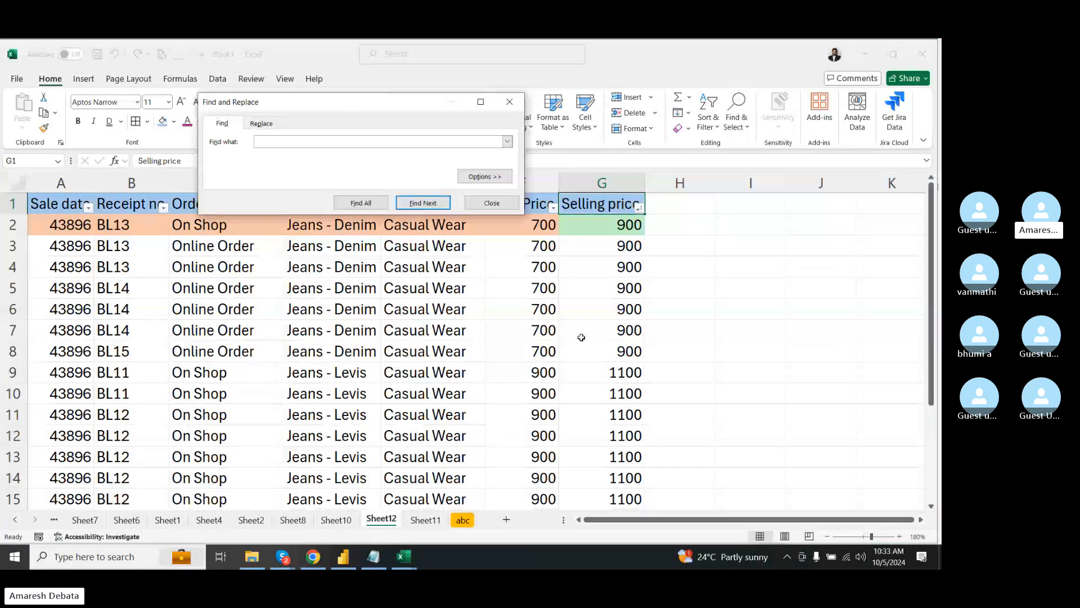
type("bangalore")
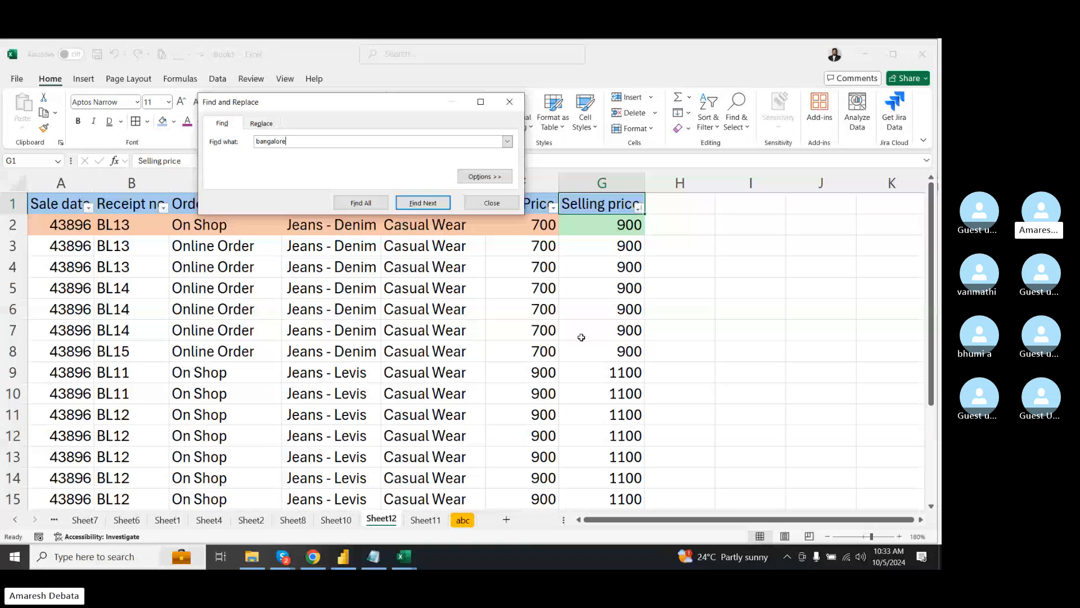
left_click(440, 207)
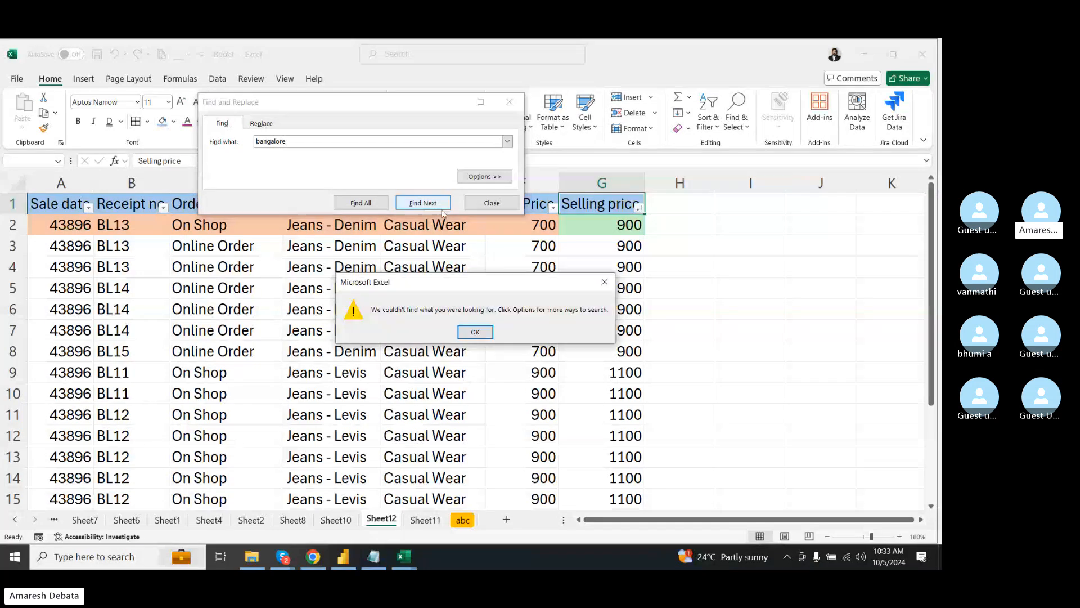
key("Return")
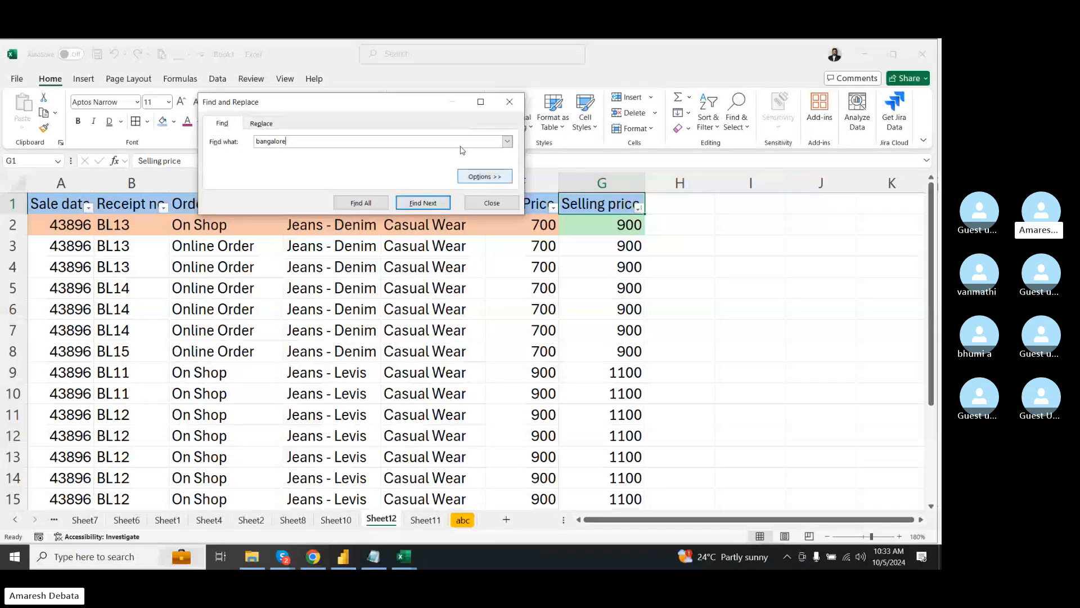
key("Escape")
left_click(736, 113)
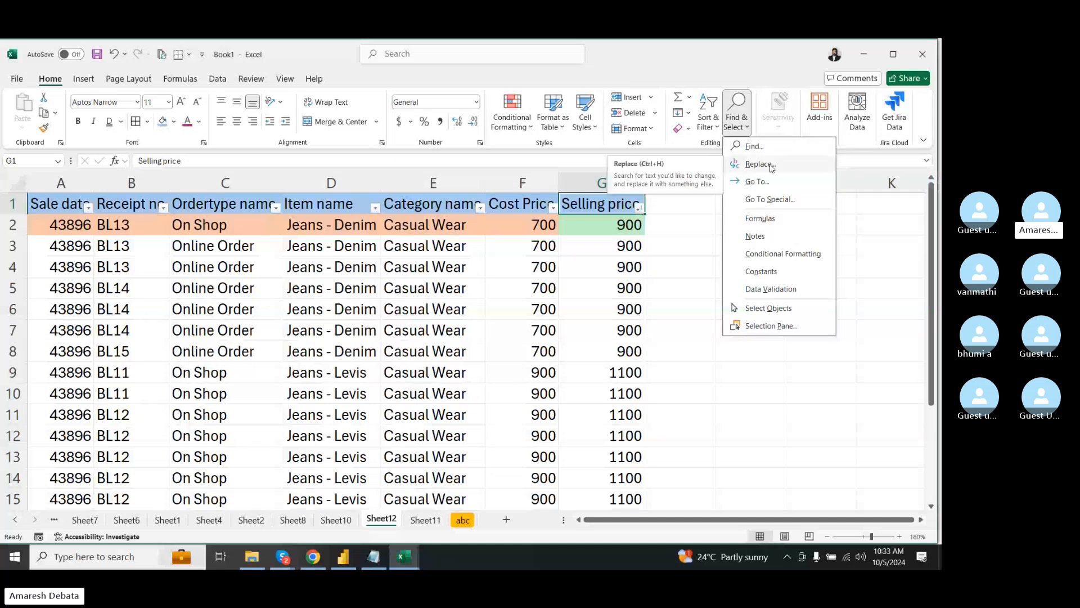
left_click(569, 280)
left_click_drag(63, 216, 529, 478)
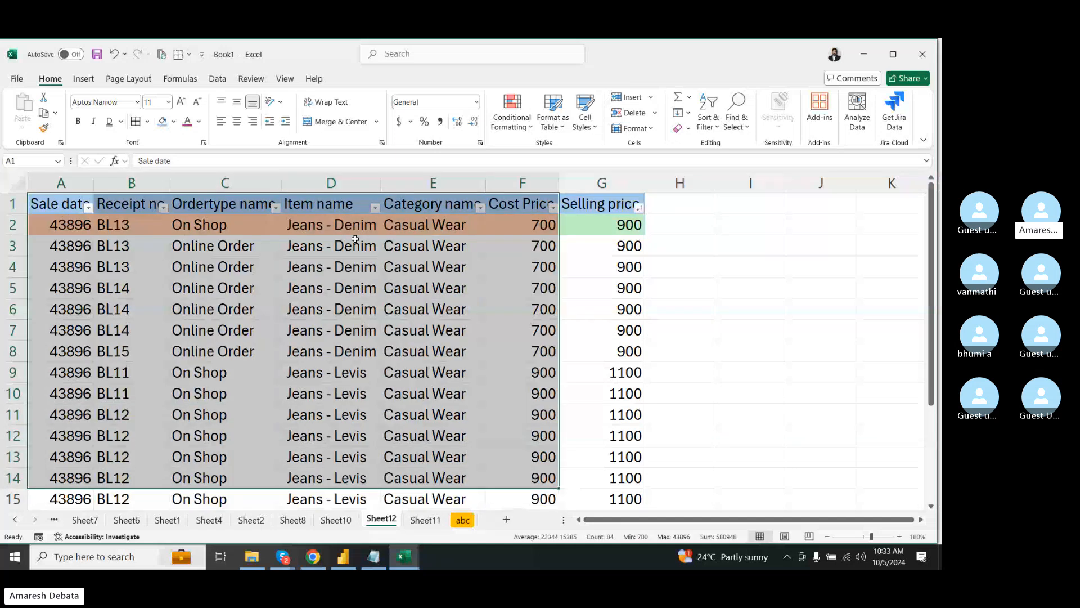
left_click(225, 309)
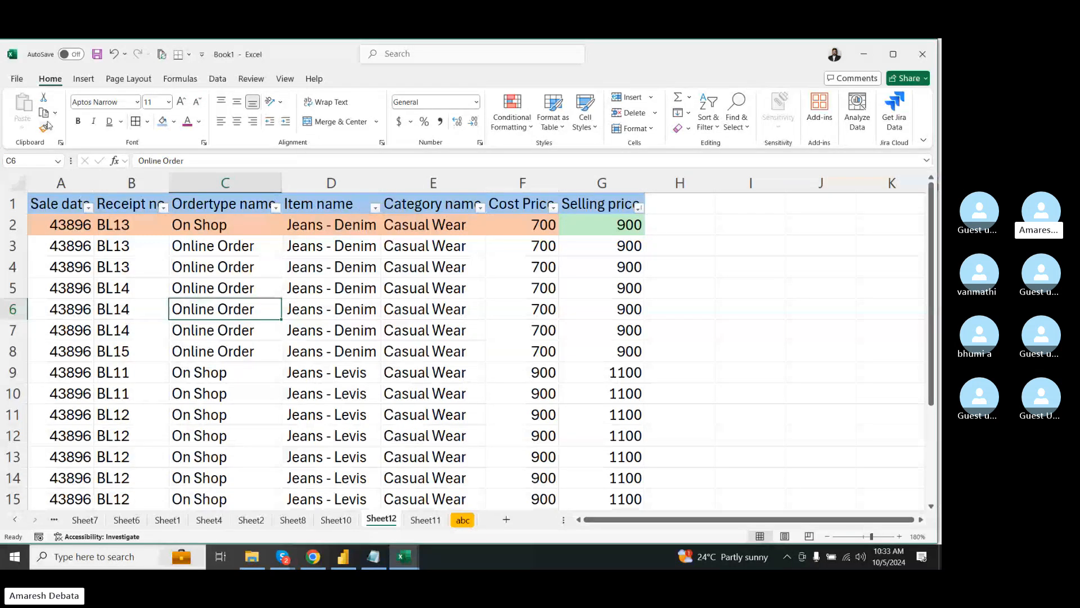
- Open the cell formatting settings for the Cost Price in F6 and review the alignment, font, border and fill options
left_click(498, 304)
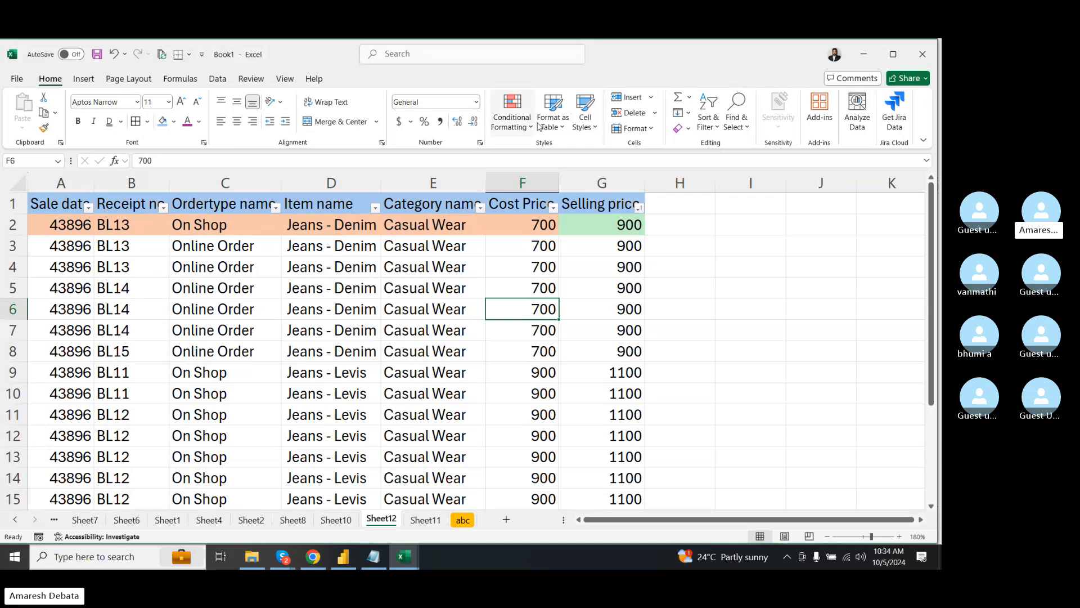
left_click(479, 144)
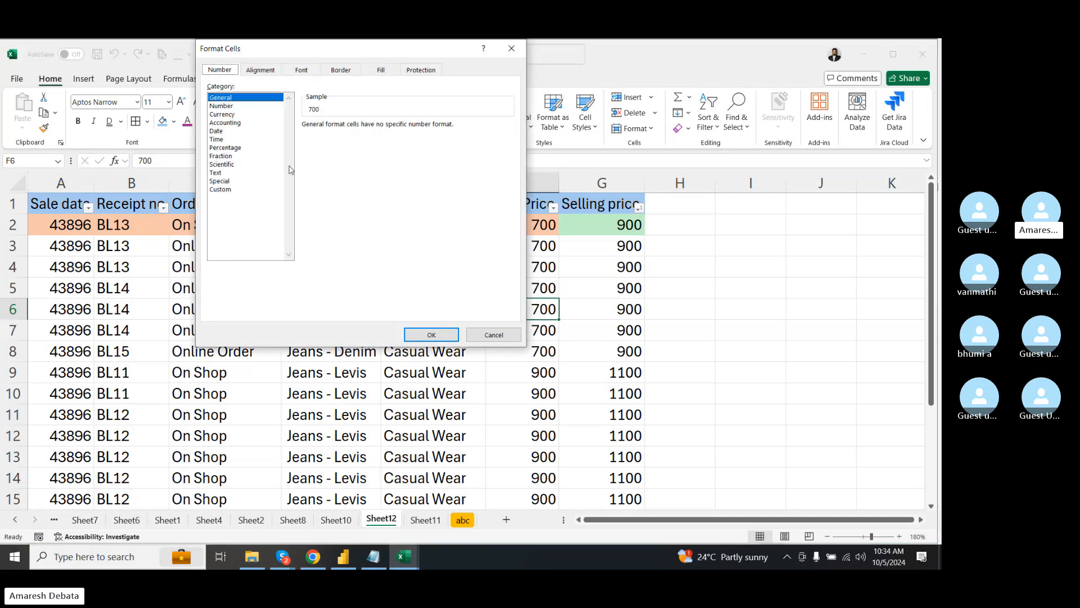
left_click(256, 69)
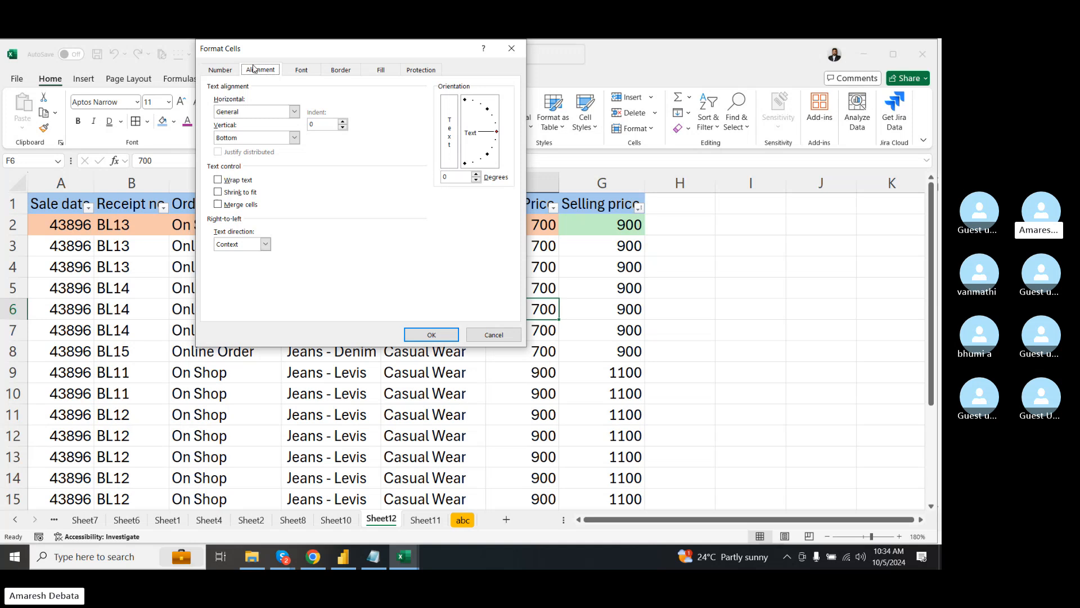
left_click(307, 72)
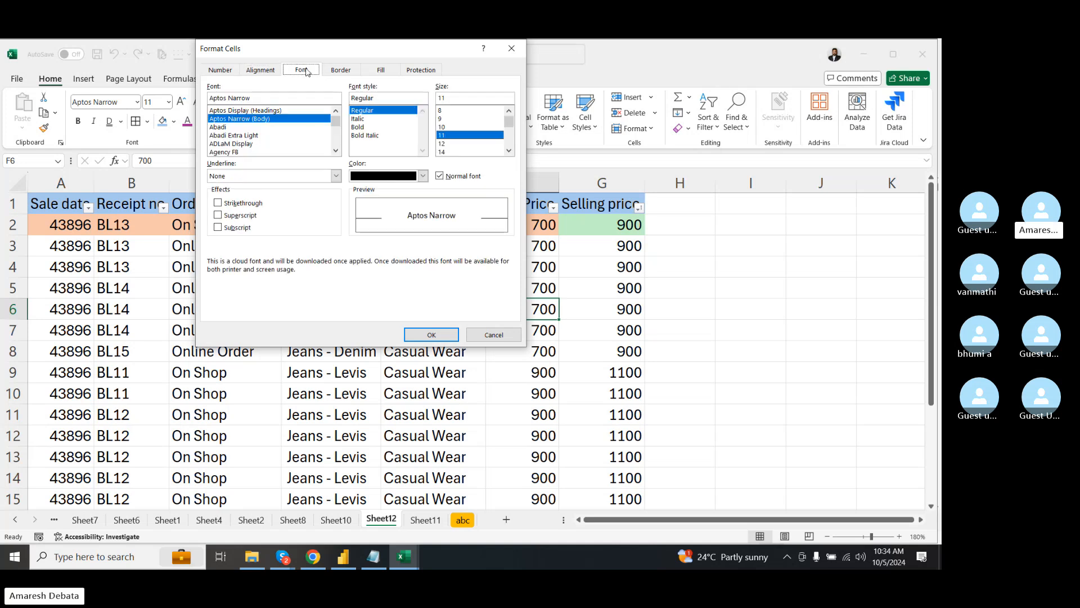
left_click(342, 70)
left_click(386, 70)
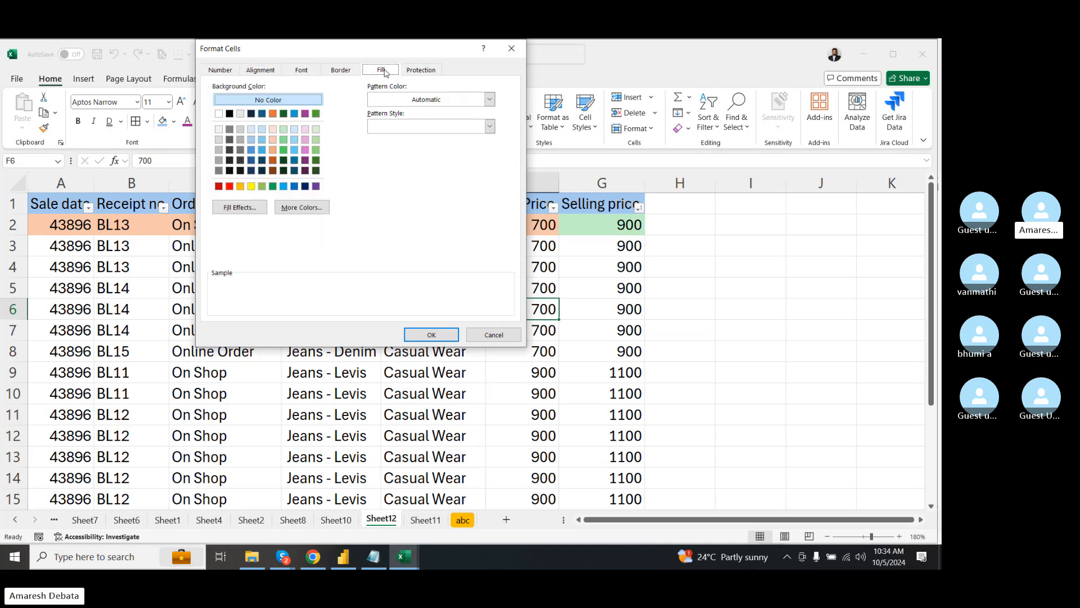
- Review the Currency, Accounting, Percentage and Date number formats for cell F6
left_click(232, 72)
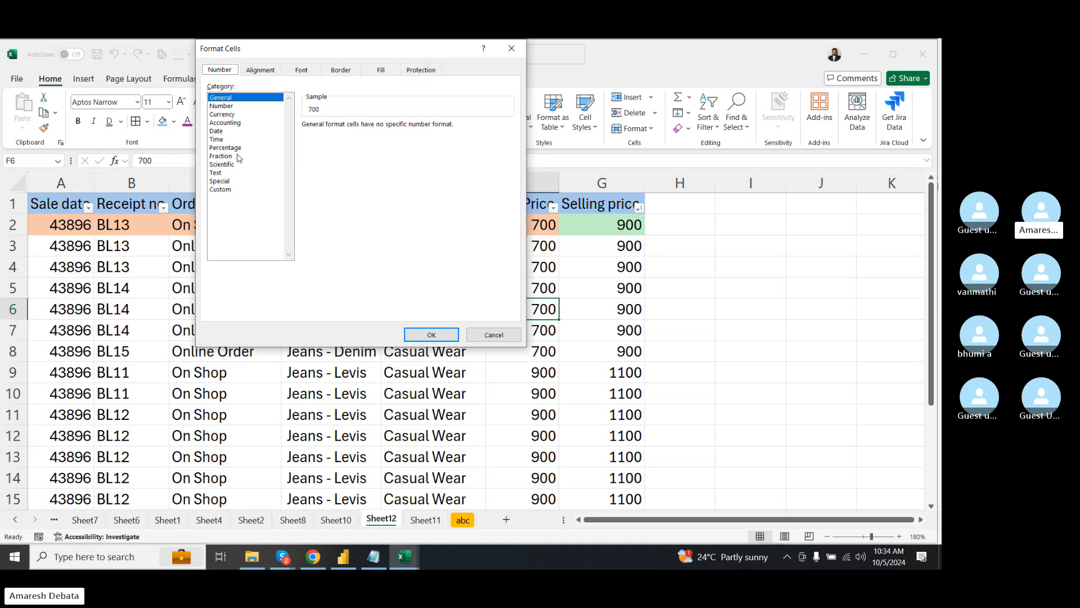
left_click(228, 114)
left_click(224, 122)
left_click(224, 148)
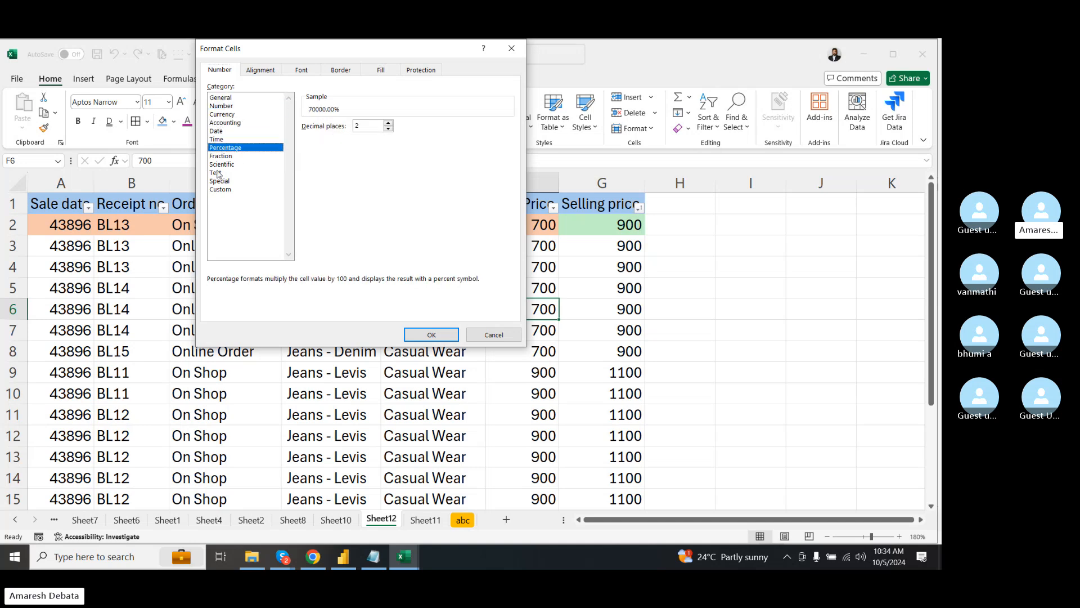
left_click(216, 132)
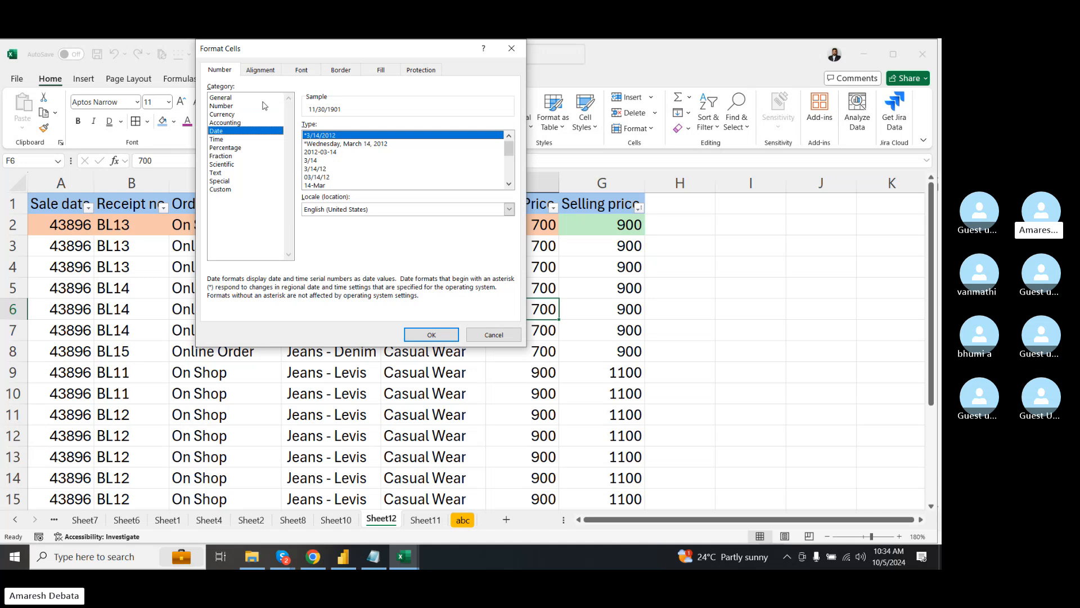
- Try a Number format with 3 decimal places, red bracketed negatives and the 1000 separator on F6, and discard it
left_click(221, 106)
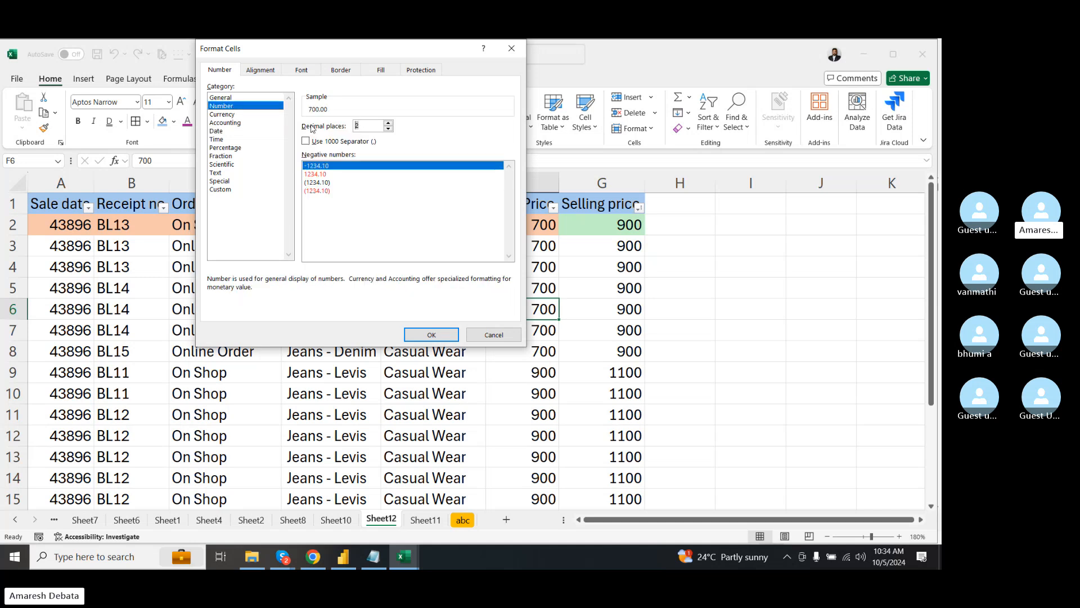
type("3")
left_click(319, 175)
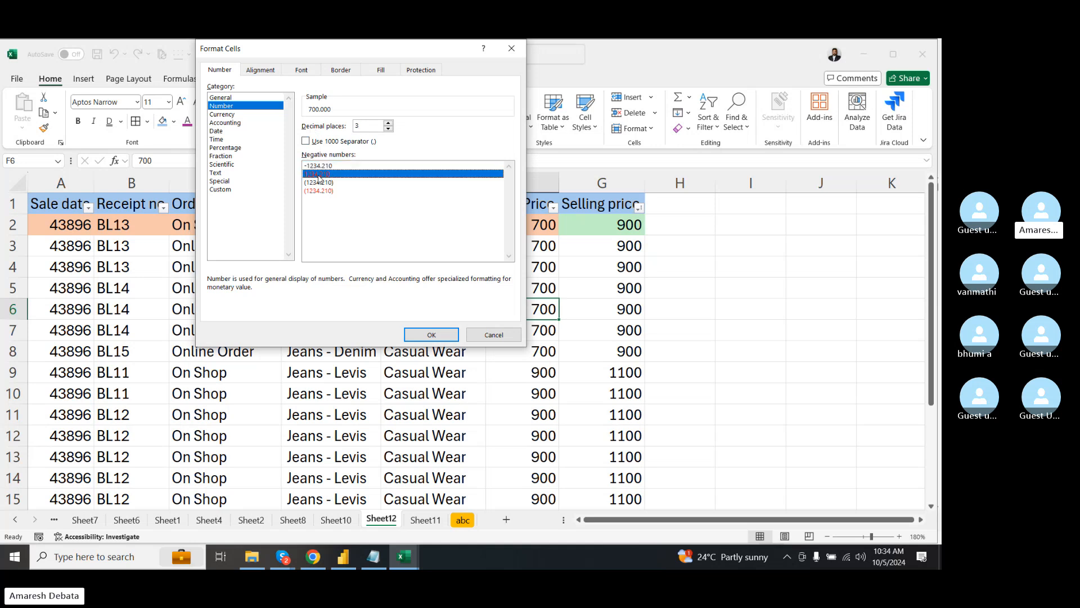
left_click(329, 191)
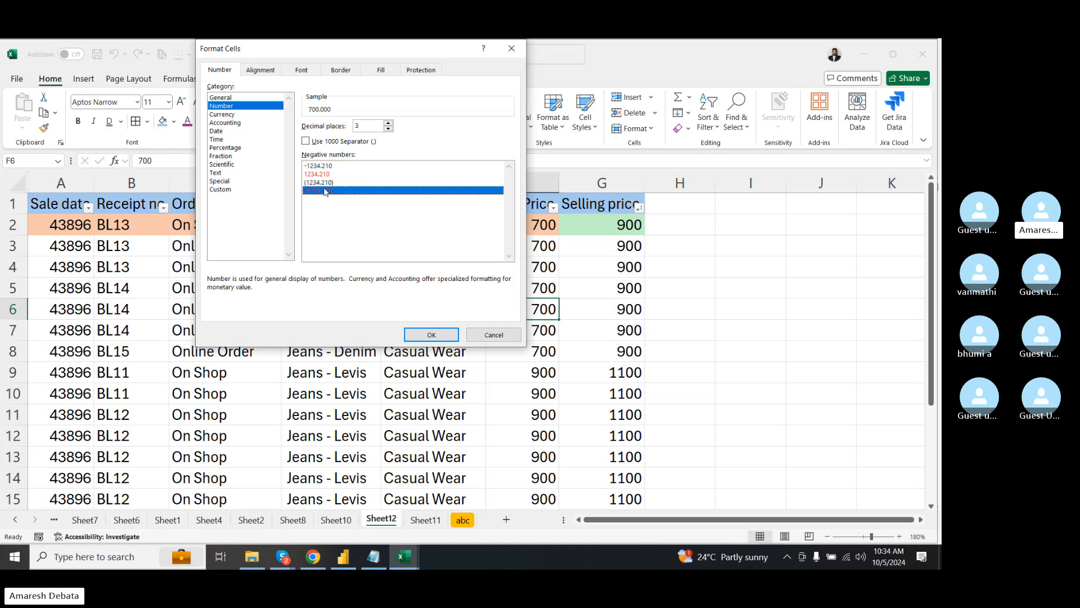
left_click(306, 142)
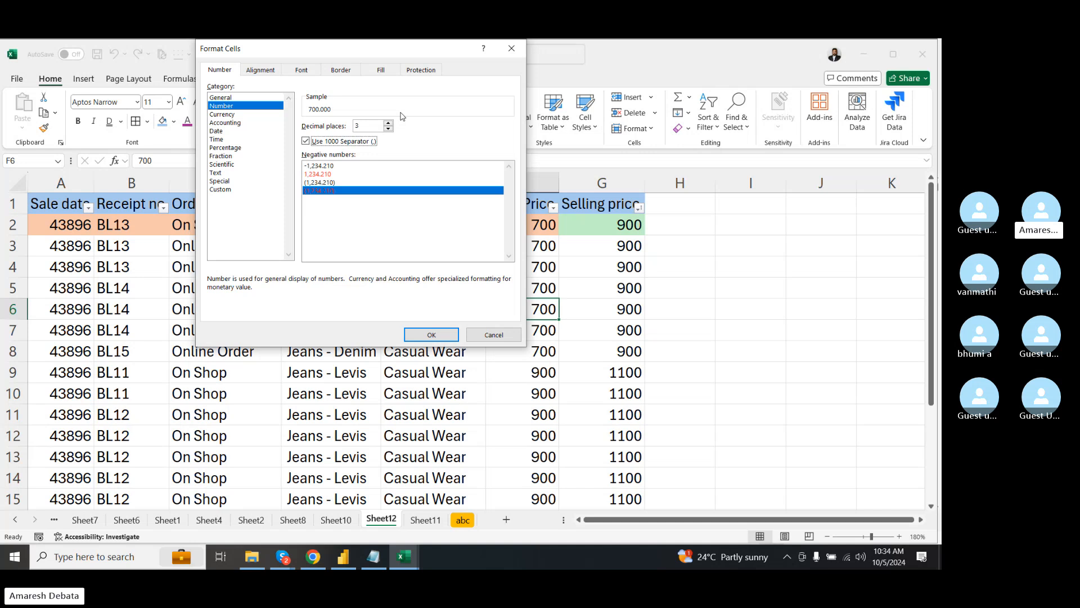
left_click(512, 49)
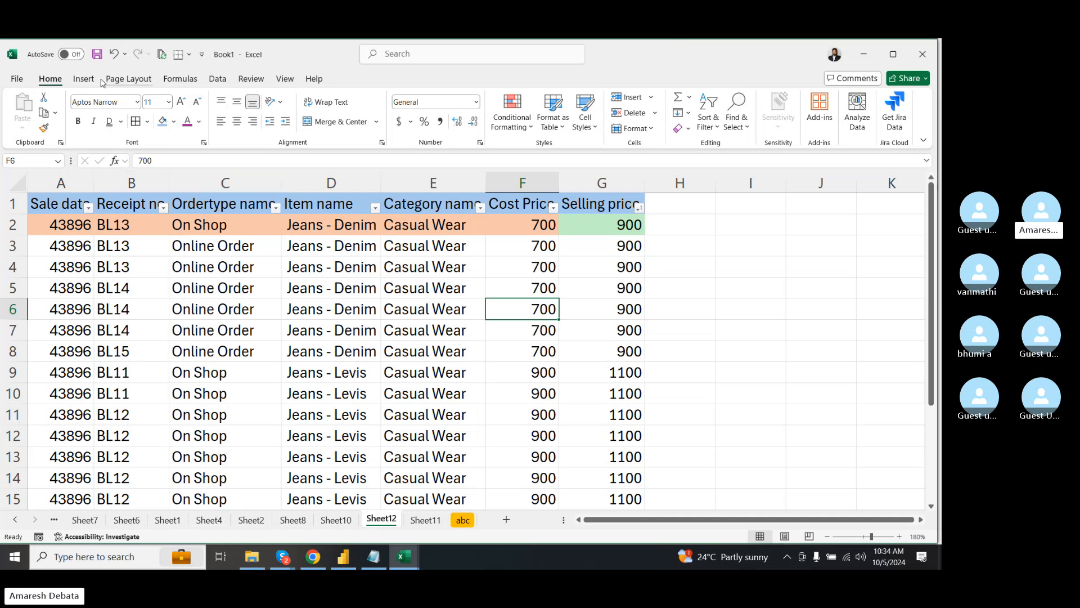
- Bring up the commands for inserting tables, illustrations and charts
left_click(79, 80)
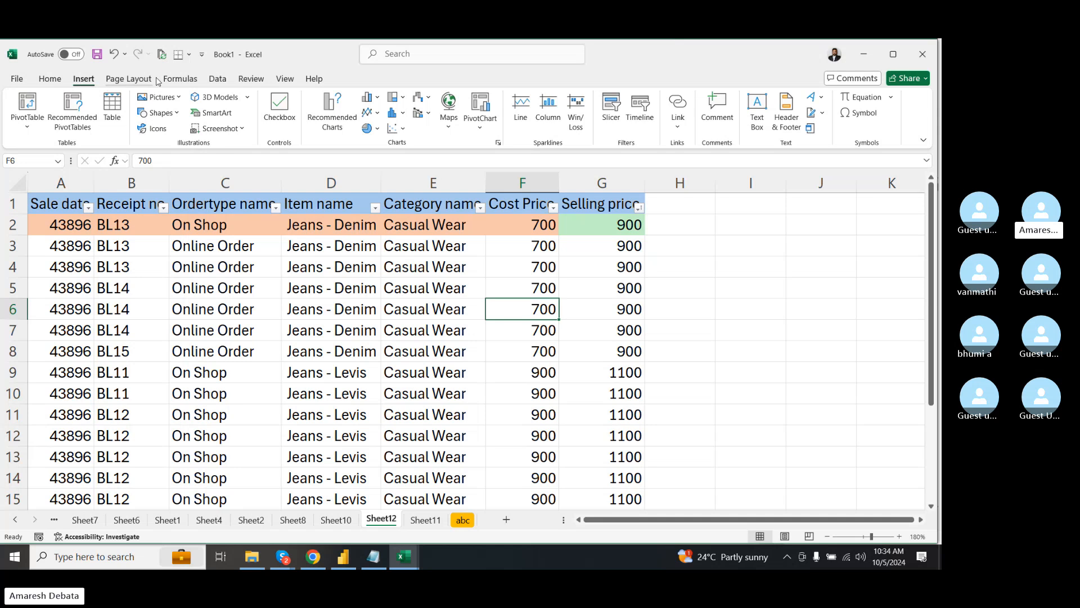